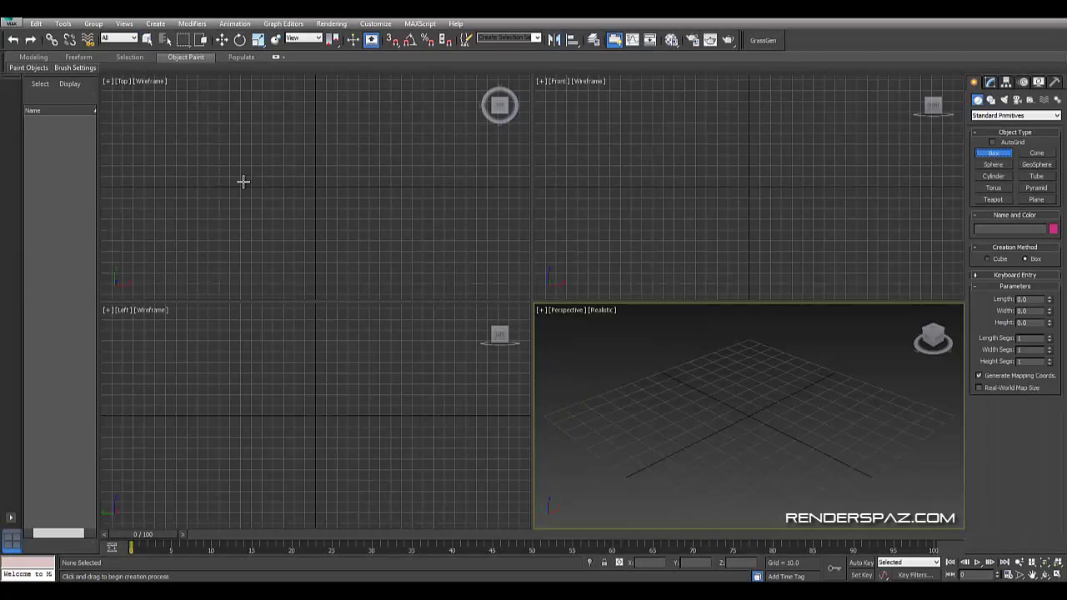
- Maximize the Top viewport and pick the ChamferBox tool from Extended Primitives
left_click(243, 182)
key("alt+w")
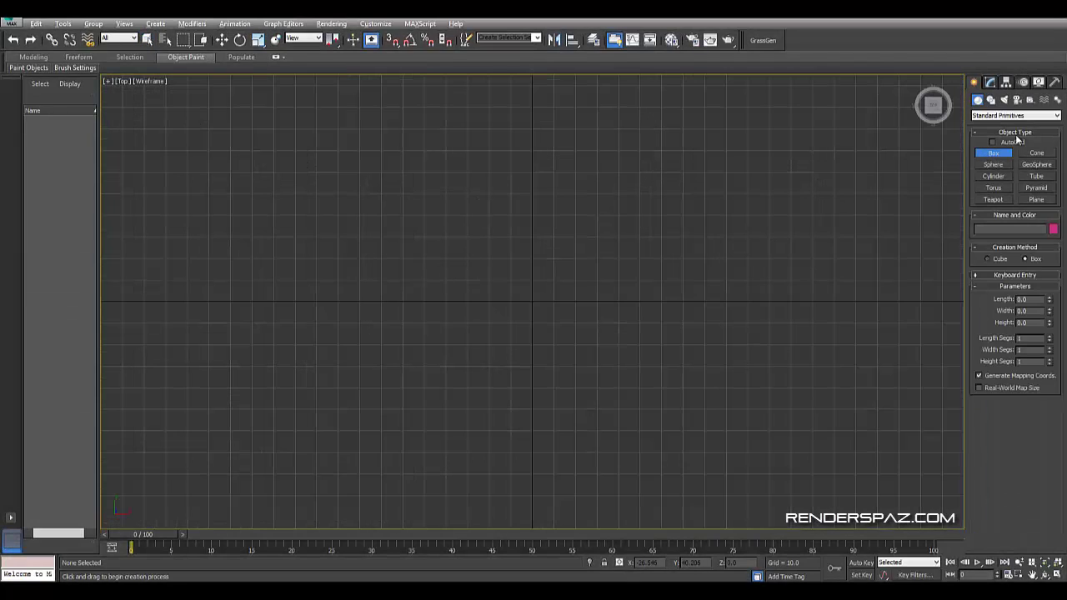
left_click(1008, 115)
left_click(1000, 126)
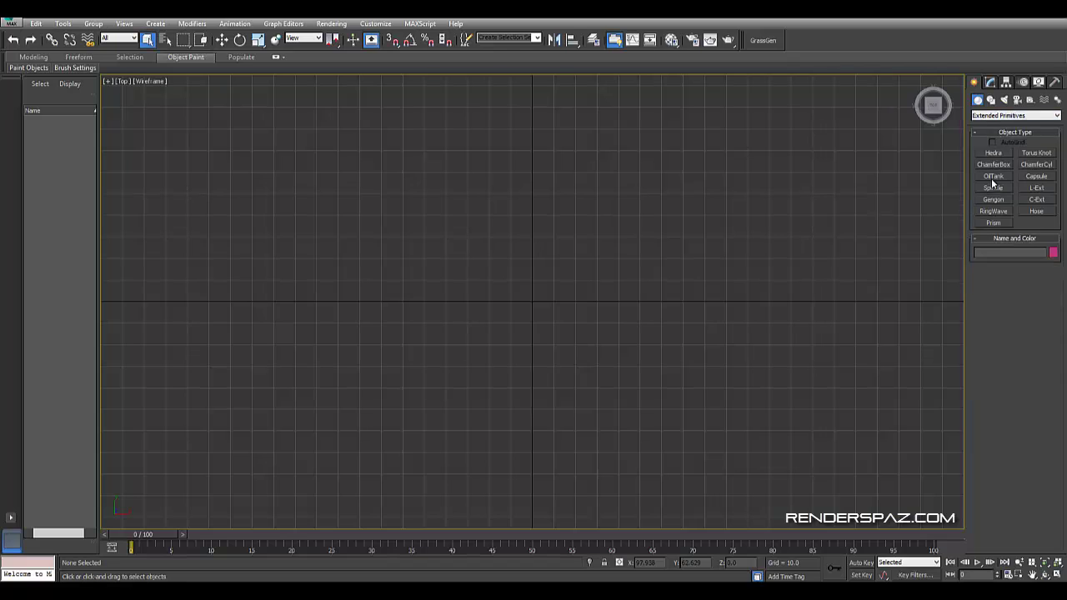
left_click(994, 165)
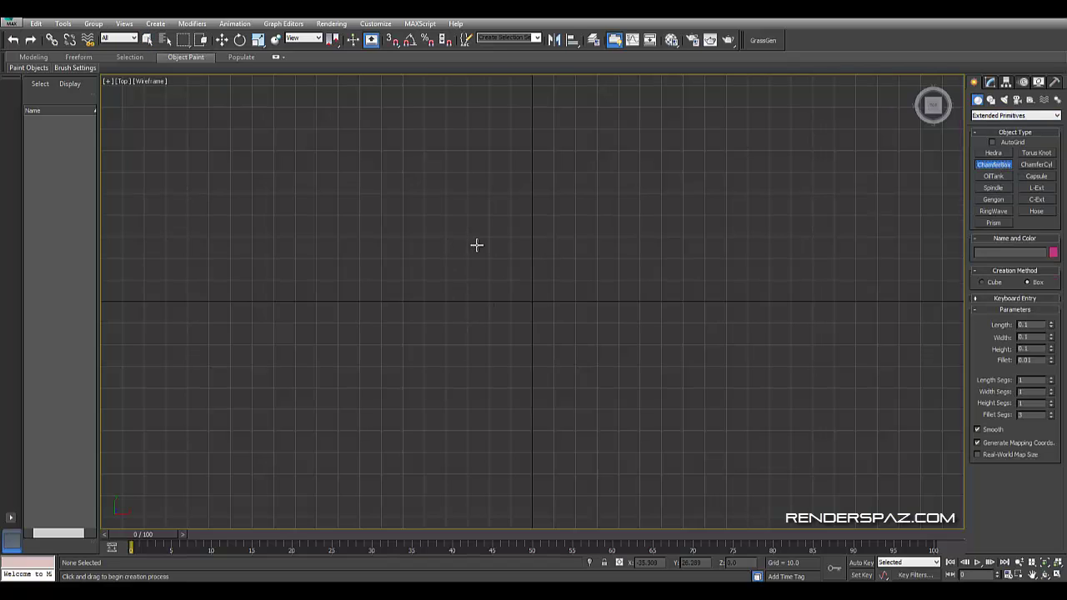
- Drag out a near-square chamfer box and set its Length and Width to 75
left_click_drag(456, 221, 481, 454)
left_click_drag(553, 432, 611, 379)
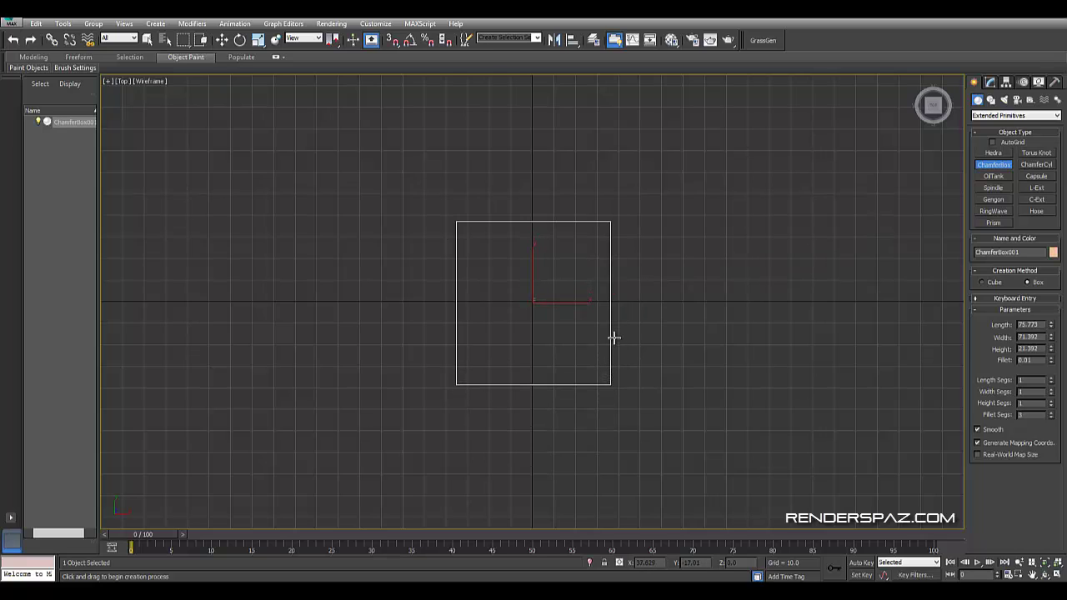
left_click(612, 351)
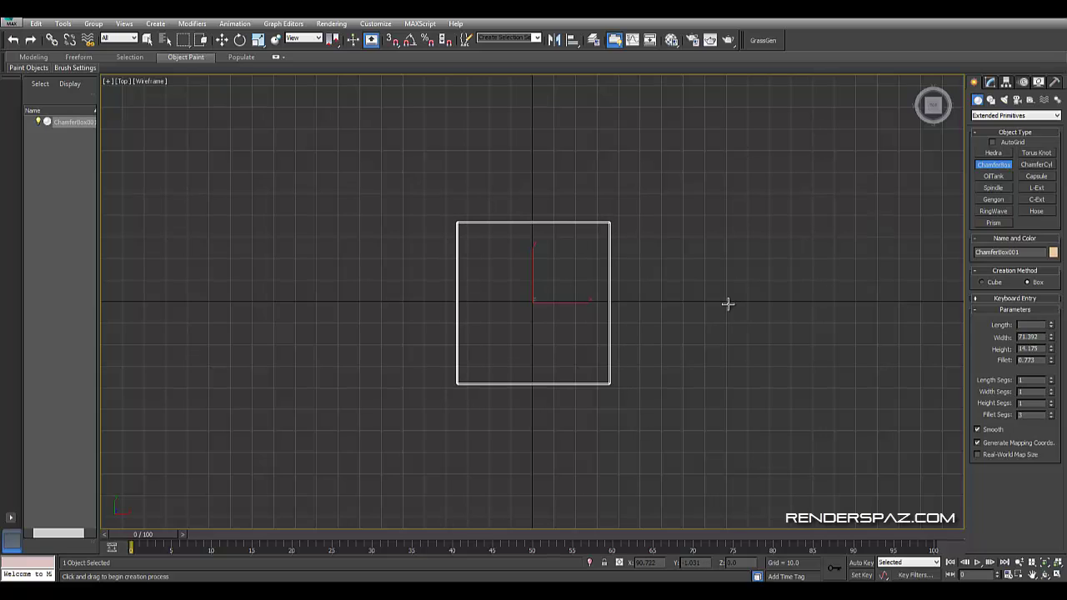
type("75")
key("Tab")
type("7")
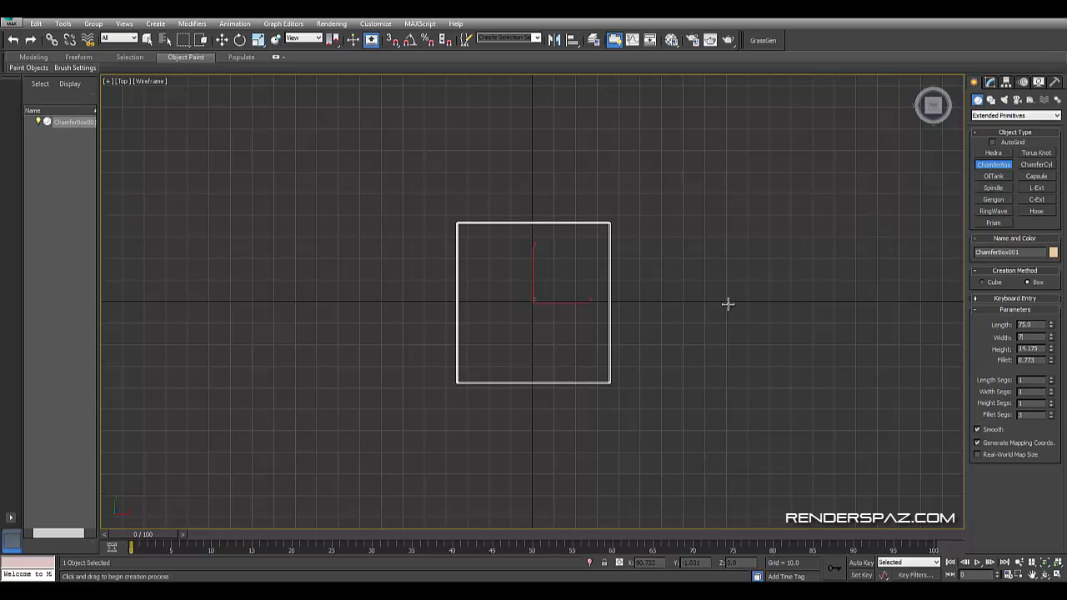
type("5")
key("Tab")
- Finish the chamfer box and view it in Perspective with Realistic shading
right_click(729, 297)
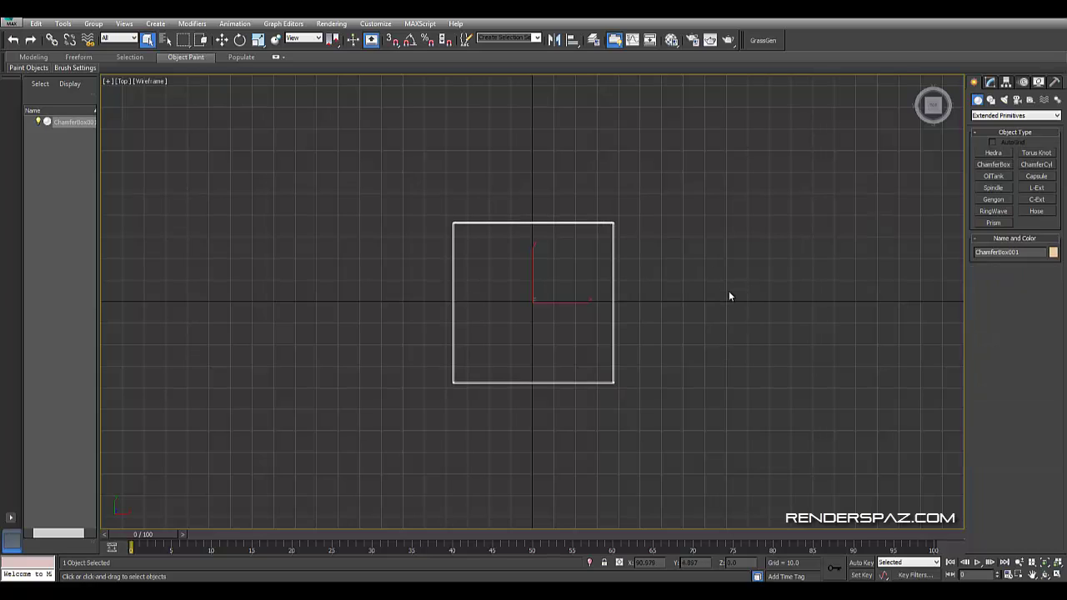
key("p")
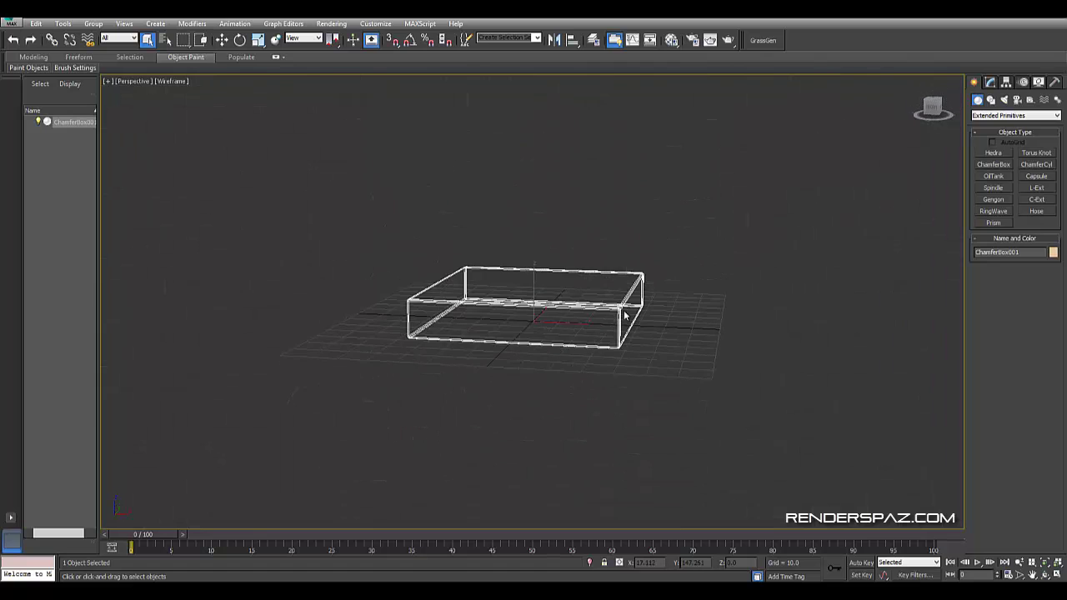
key("F3")
scroll(653, 357, "up", 2)
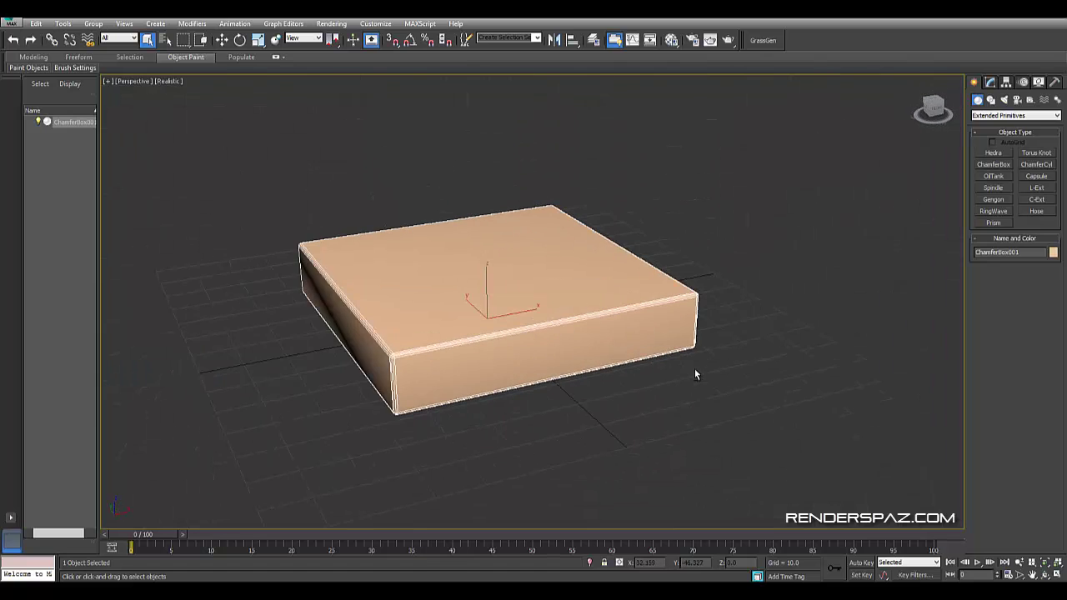
mouse_move(696, 376)
middle_mouse_down("alt")
mouse_move(713, 373)
mouse_move(698, 376)
mouse_move(739, 222)
mouse_move(833, 167)
middle_mouse_up("alt")
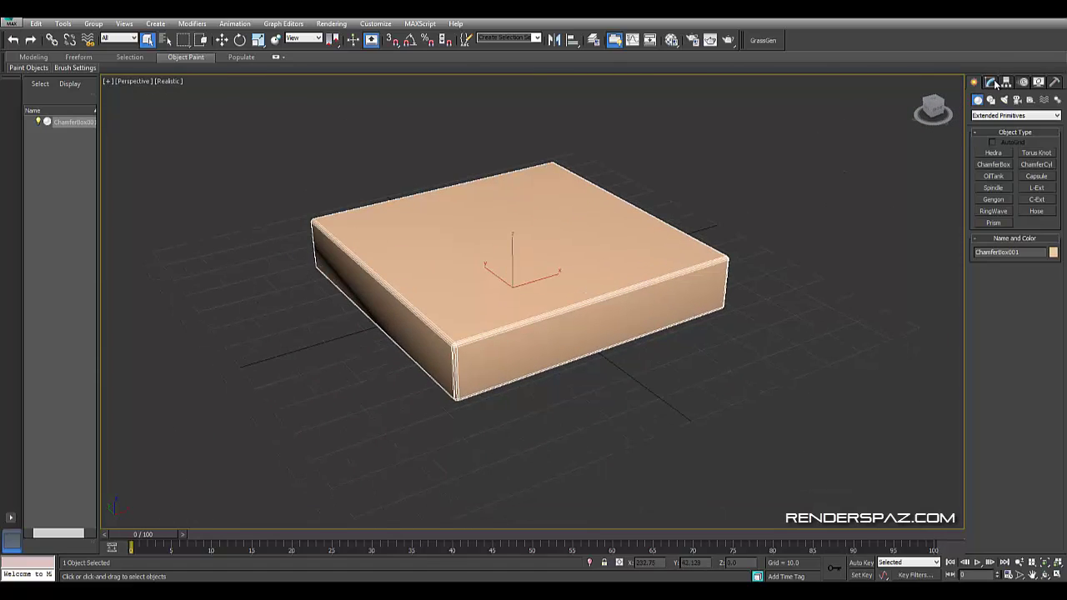
- Set the chamfer box's Length Segs to 1 and try different Fillet Segs and smoothing
left_click(996, 83)
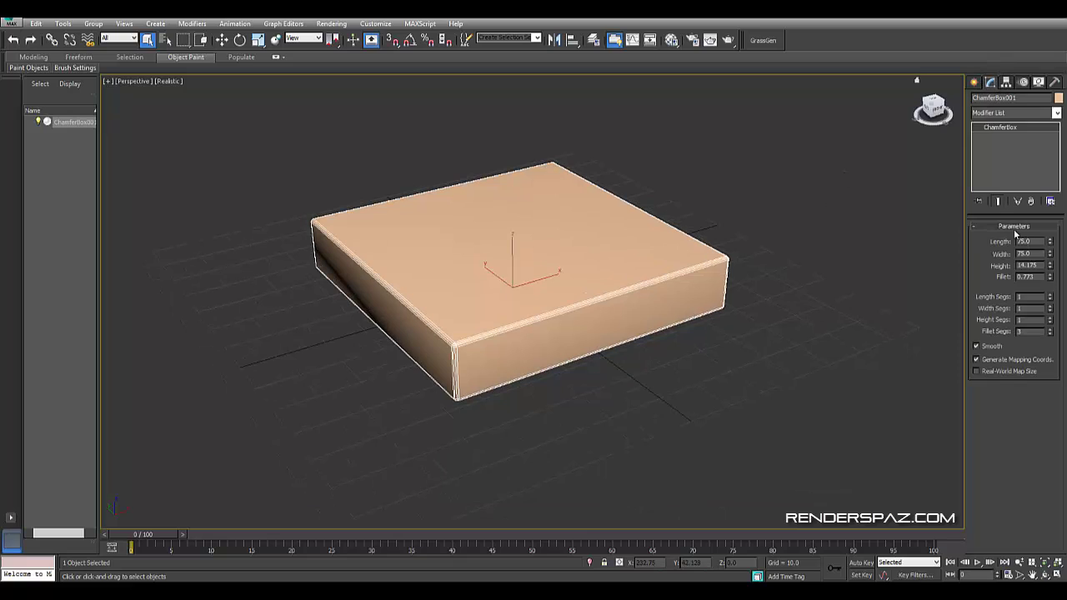
left_click(1051, 334)
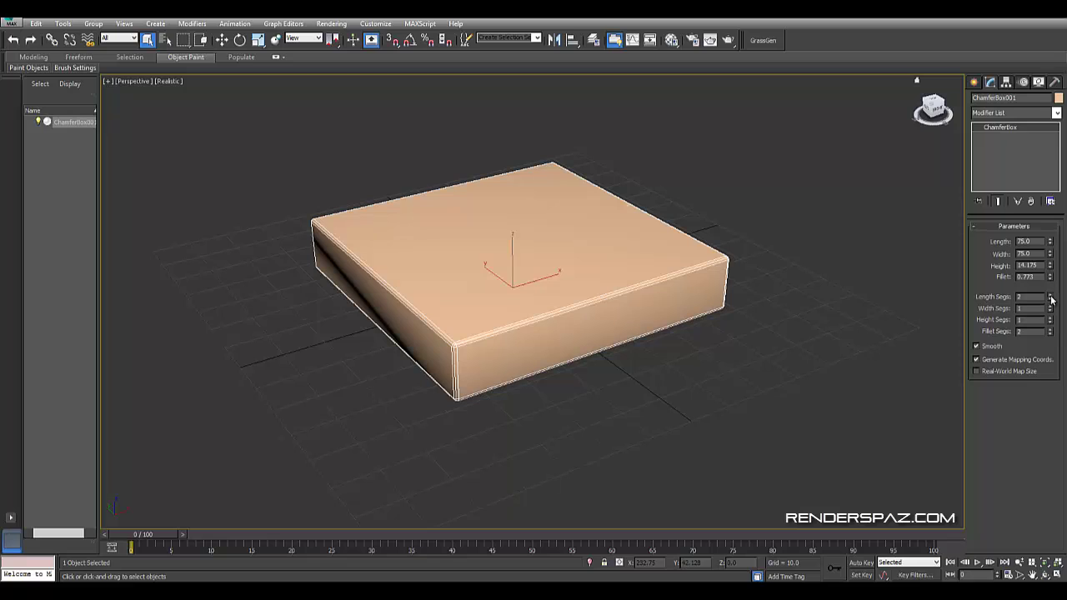
left_click(1051, 300)
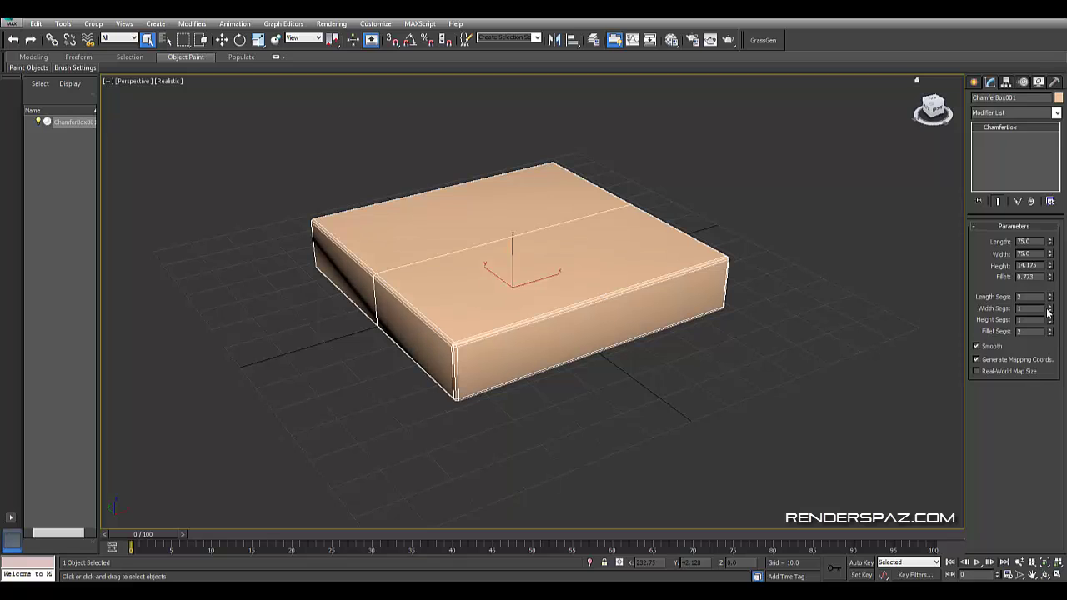
left_click(993, 348)
left_click(994, 349)
left_click(994, 349)
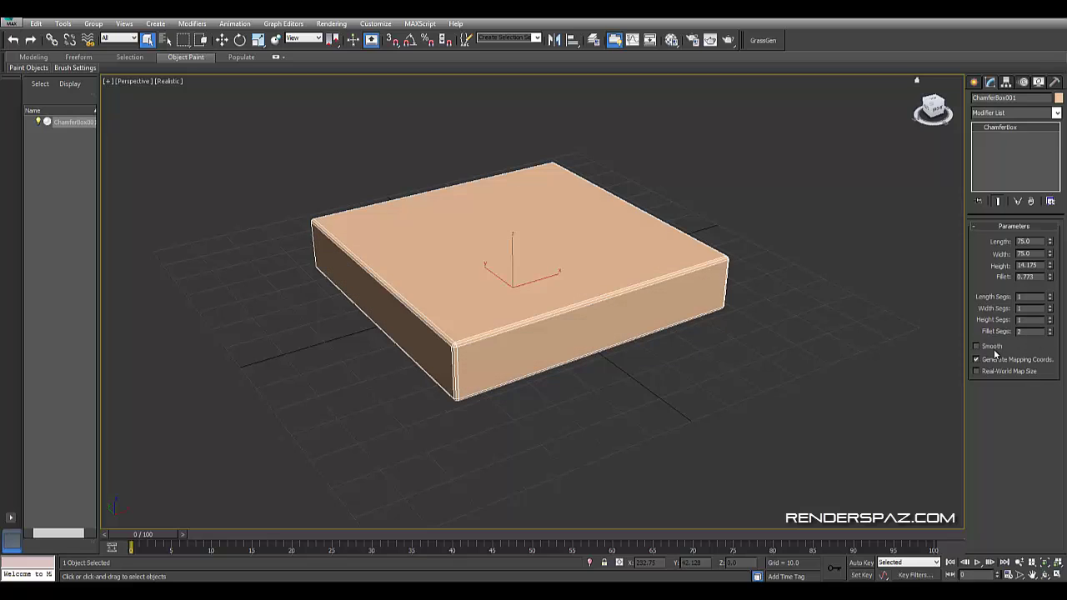
left_click(759, 390)
left_click(720, 312)
- Increase the chamfer box's Fillet Segs to 5 and frame the box in view
scroll(701, 330, "up", 2)
scroll(636, 343, "up", 3)
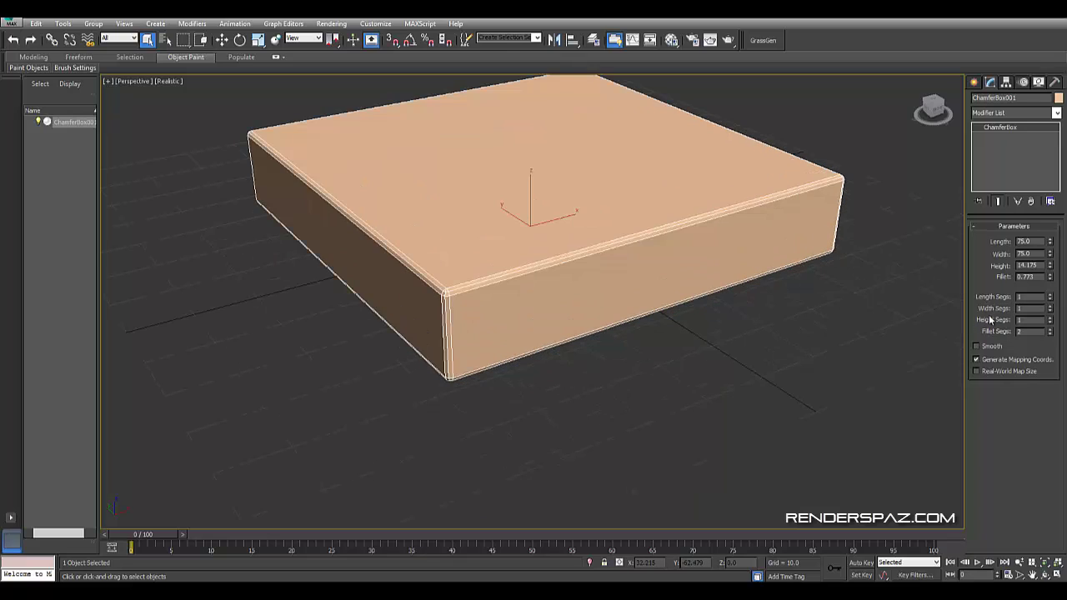
left_click_drag(1050, 333, 1051, 310)
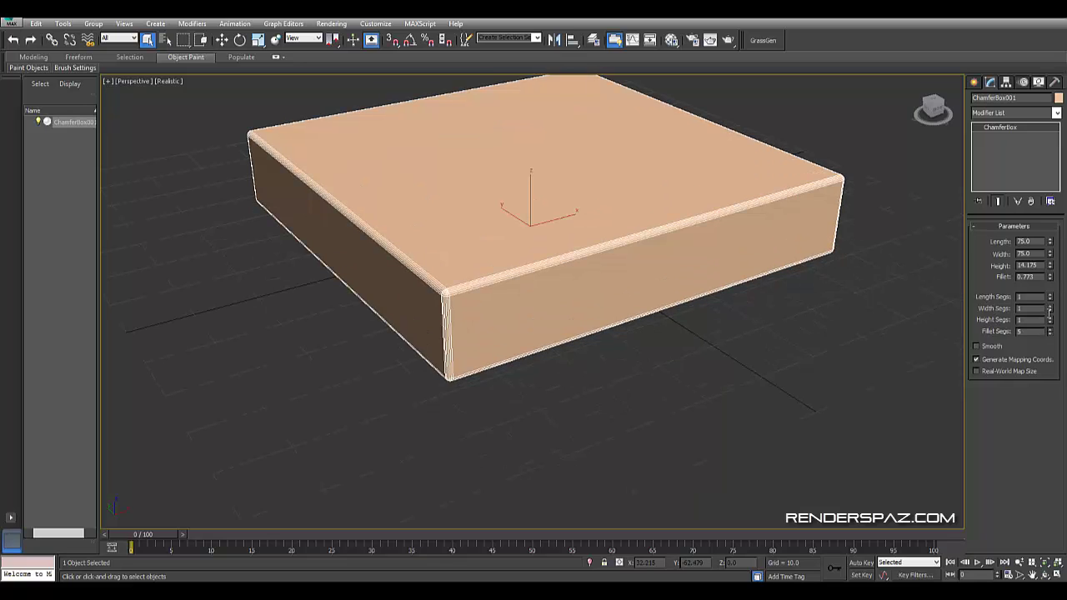
left_click(599, 365)
mouse_move(621, 395)
middle_mouse_down("alt")
mouse_move(679, 386)
mouse_move(617, 258)
middle_mouse_up("alt")
left_click(617, 257)
scroll(621, 321, "down", 3)
scroll(726, 357, "up", 5)
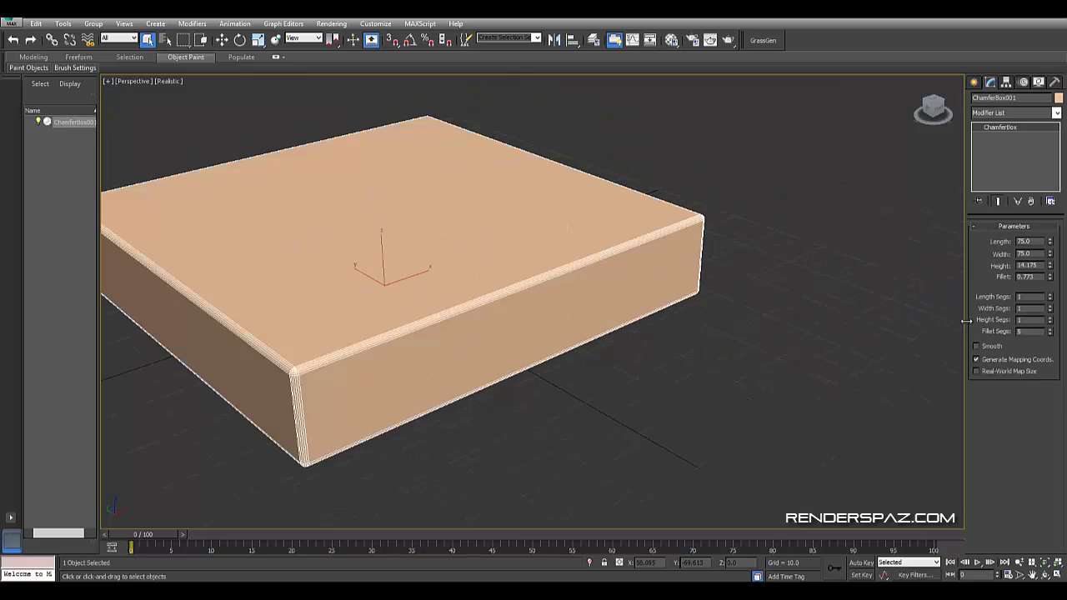
key("z")
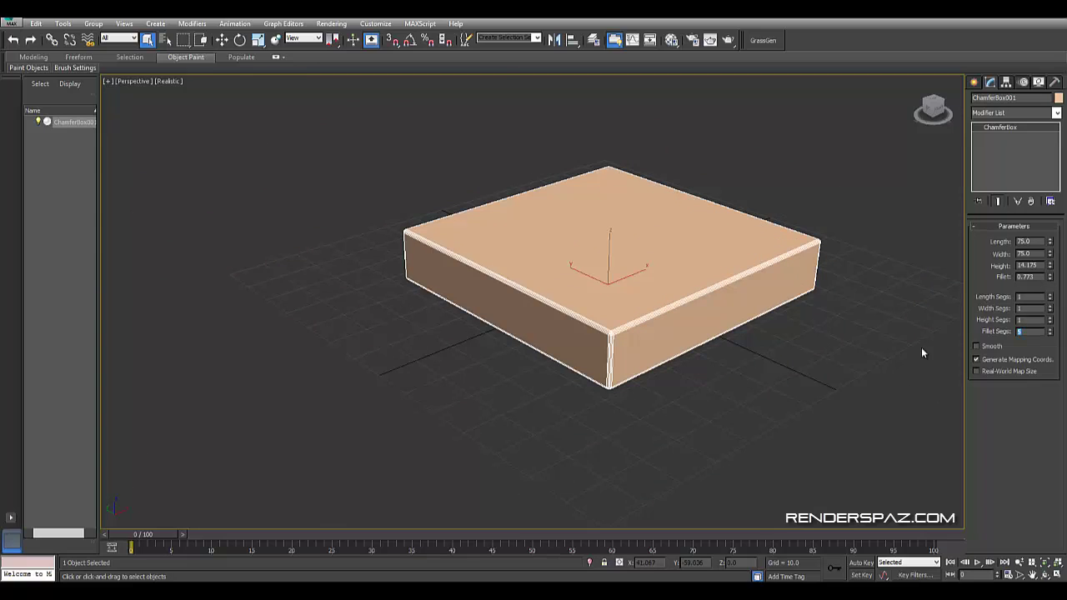
- Turn Smooth back on and orbit around to inspect the rounded base
left_click(1001, 349)
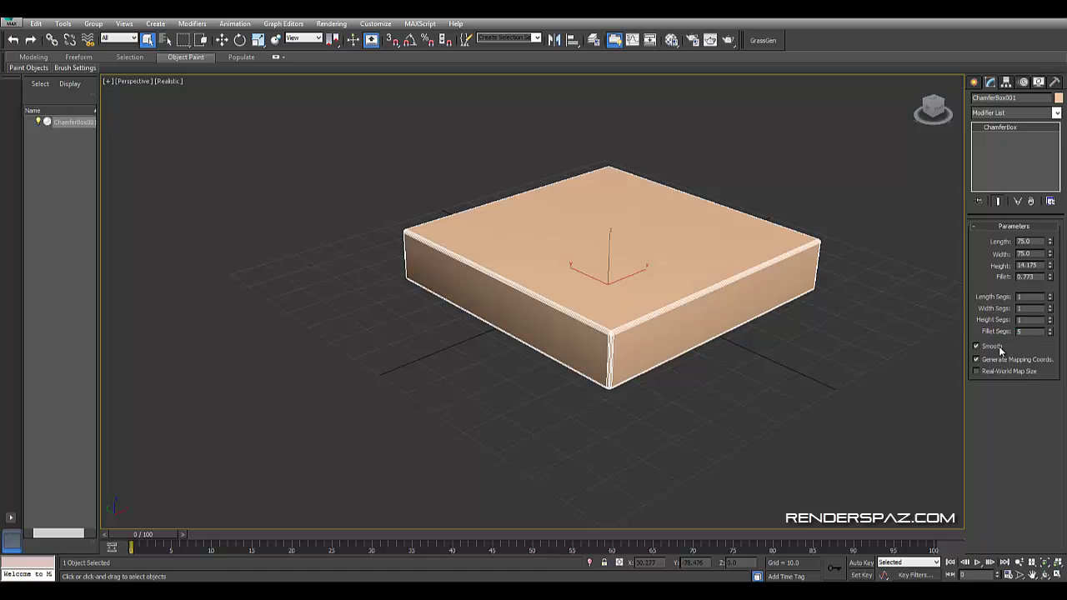
left_click(786, 359)
mouse_move(761, 395)
middle_mouse_down("alt")
mouse_move(803, 376)
mouse_move(784, 389)
mouse_move(734, 365)
mouse_move(721, 382)
mouse_move(643, 362)
mouse_move(639, 272)
middle_mouse_up("alt")
left_click(681, 353)
mouse_move(682, 353)
middle_mouse_down("alt")
mouse_move(767, 336)
mouse_move(724, 364)
middle_mouse_up("alt")
left_click(778, 362)
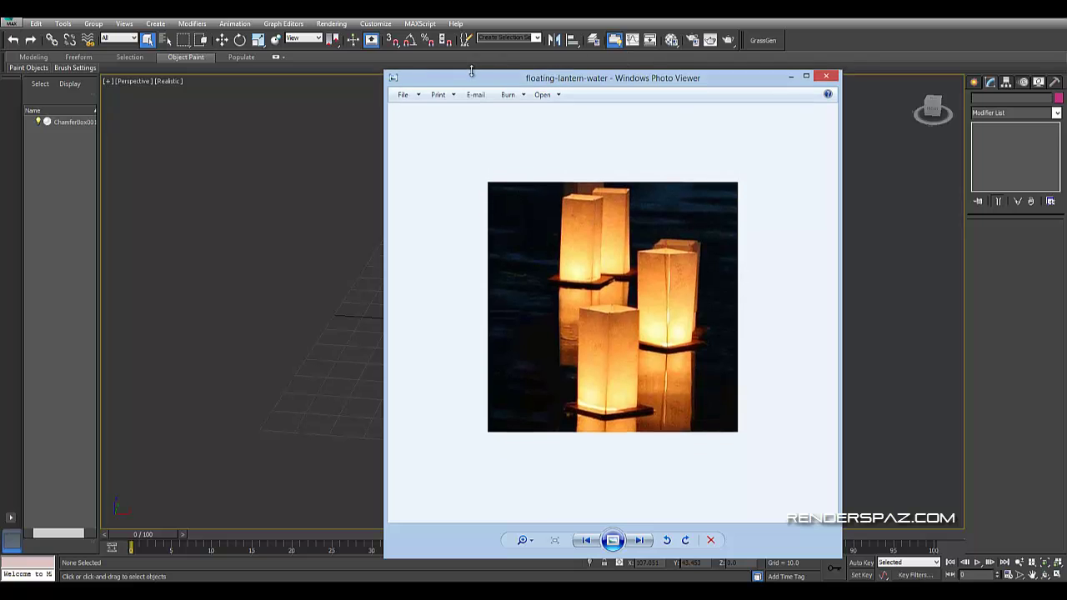
left_click_drag(627, 76, 243, 48)
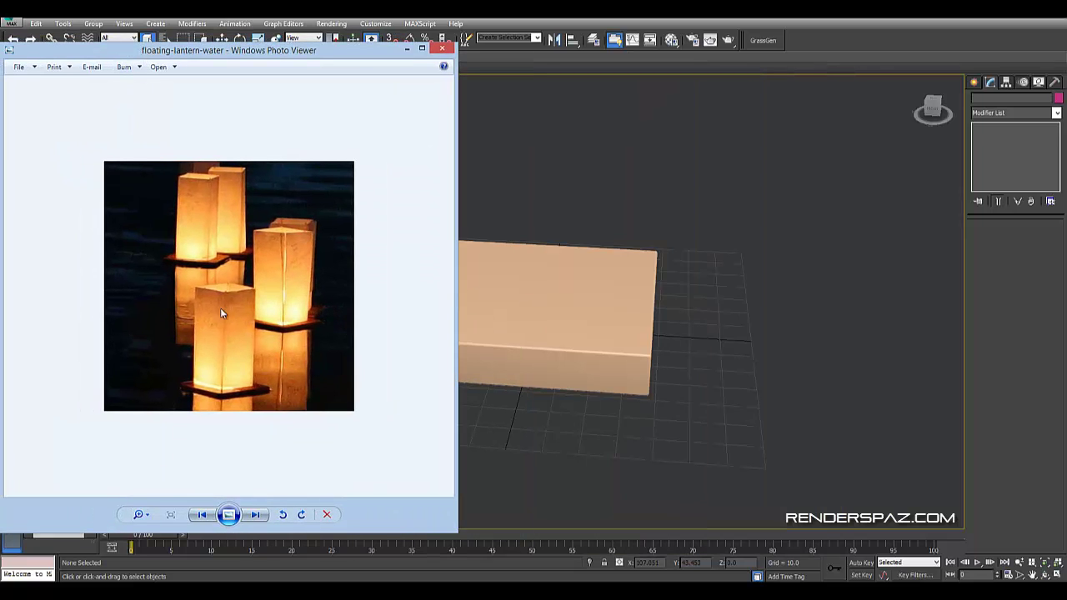
scroll(219, 301, "up", 2)
scroll(218, 308, "up", 2)
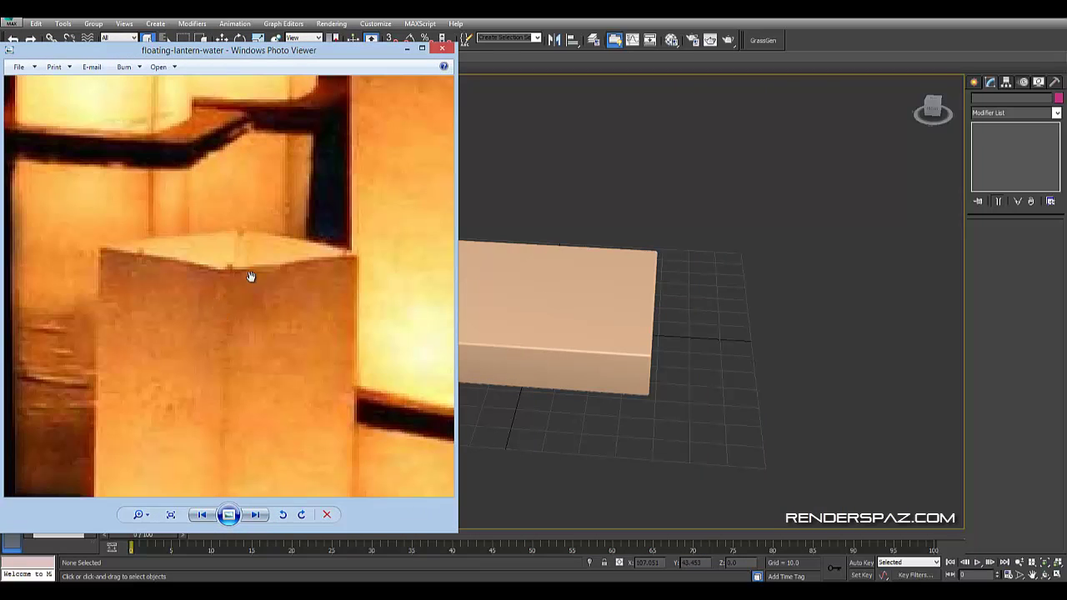
scroll(278, 314, "down", 2)
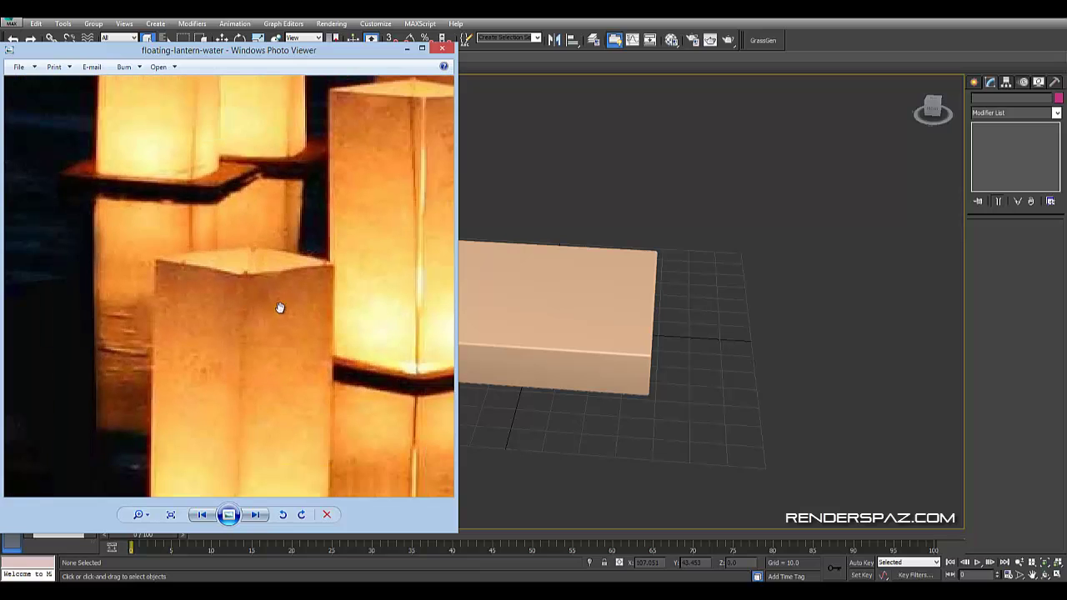
scroll(267, 375, "down", 1)
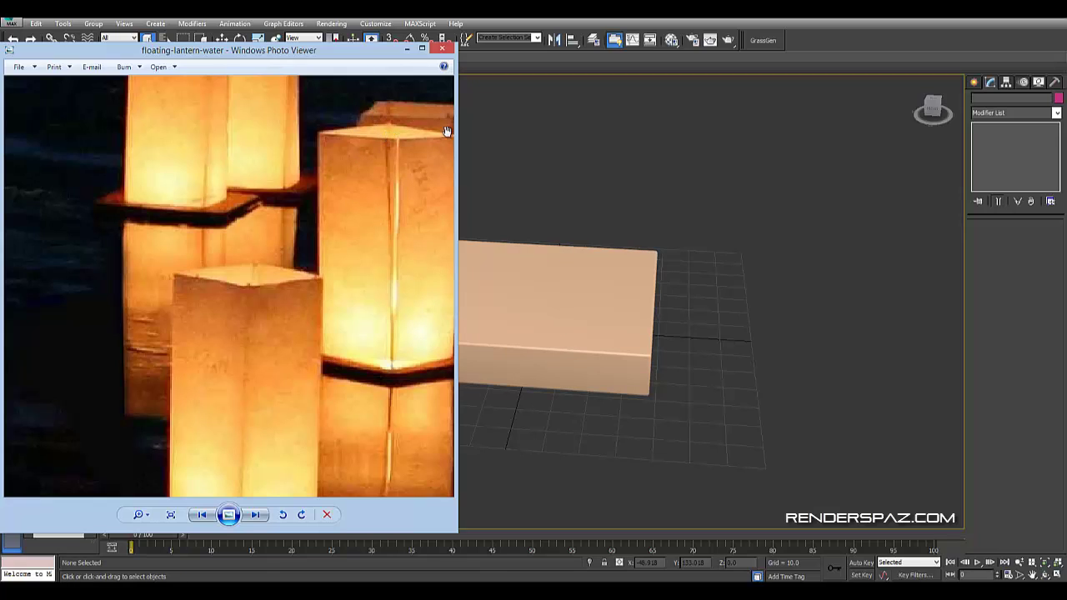
left_click(561, 17)
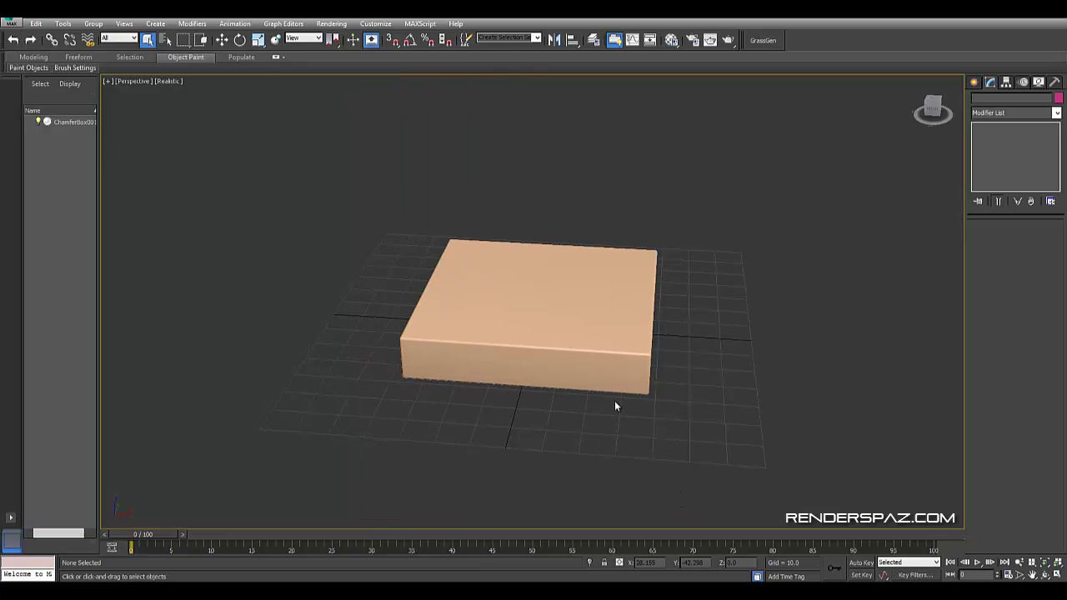
- Show the base from the Top in wireframe, with Spline shape types listed in Create
key("t")
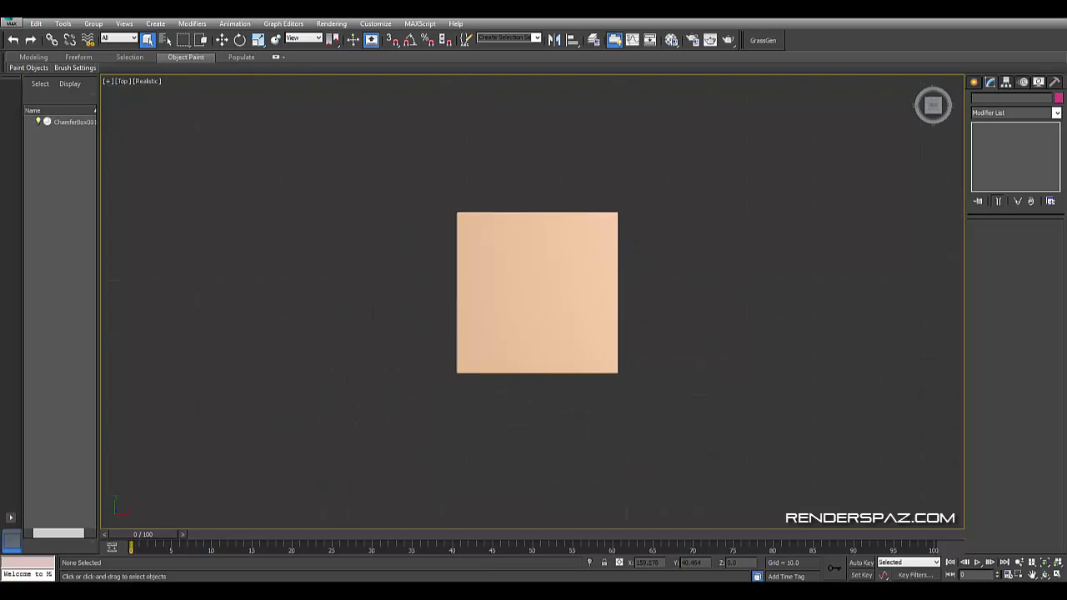
left_click(973, 82)
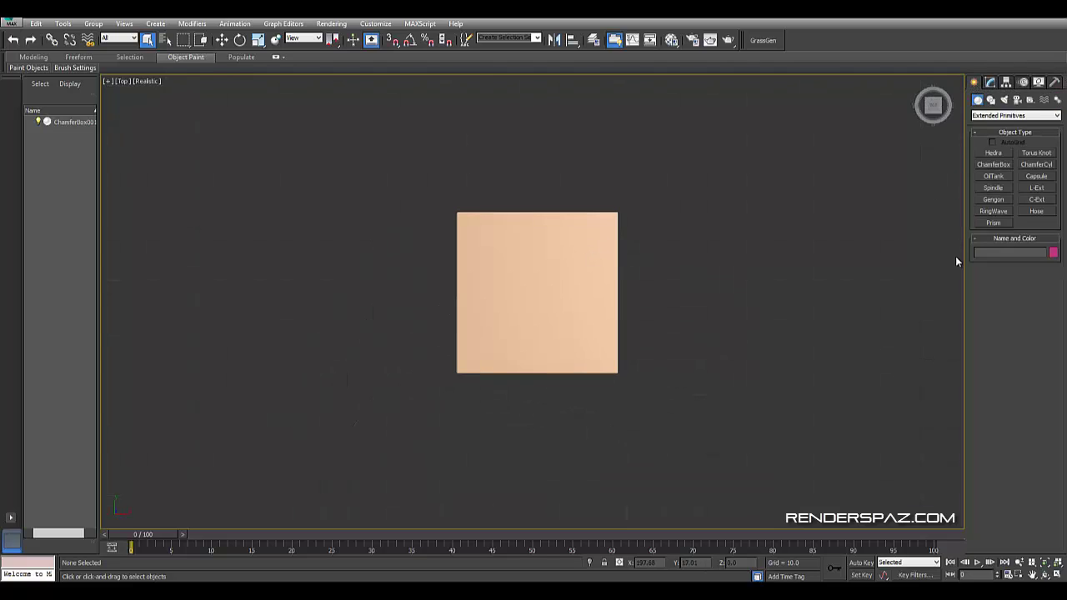
key("F3")
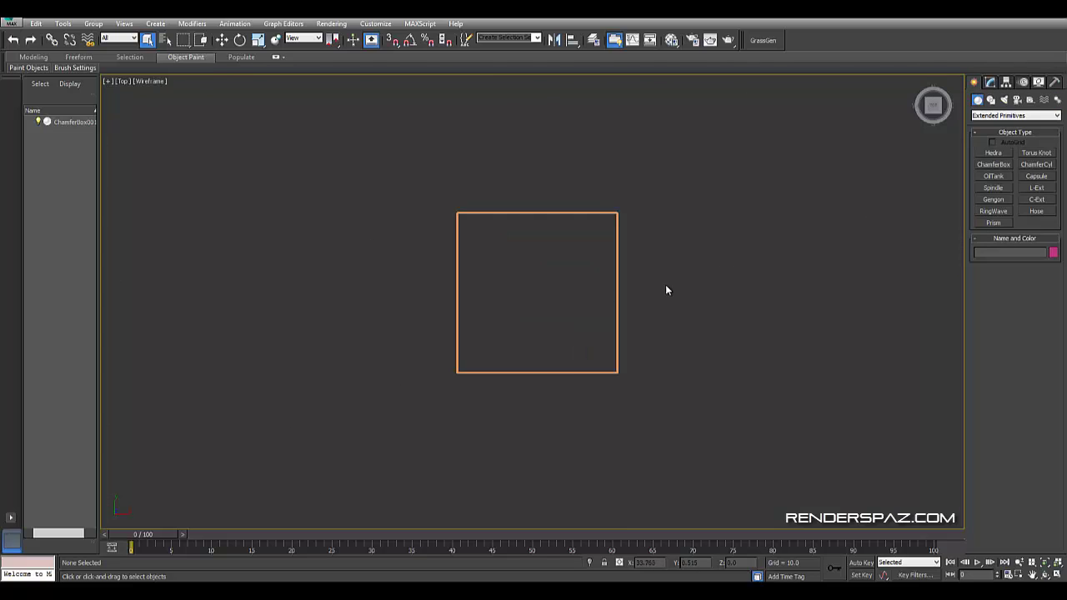
scroll(608, 302, "up", 2)
left_click(991, 99)
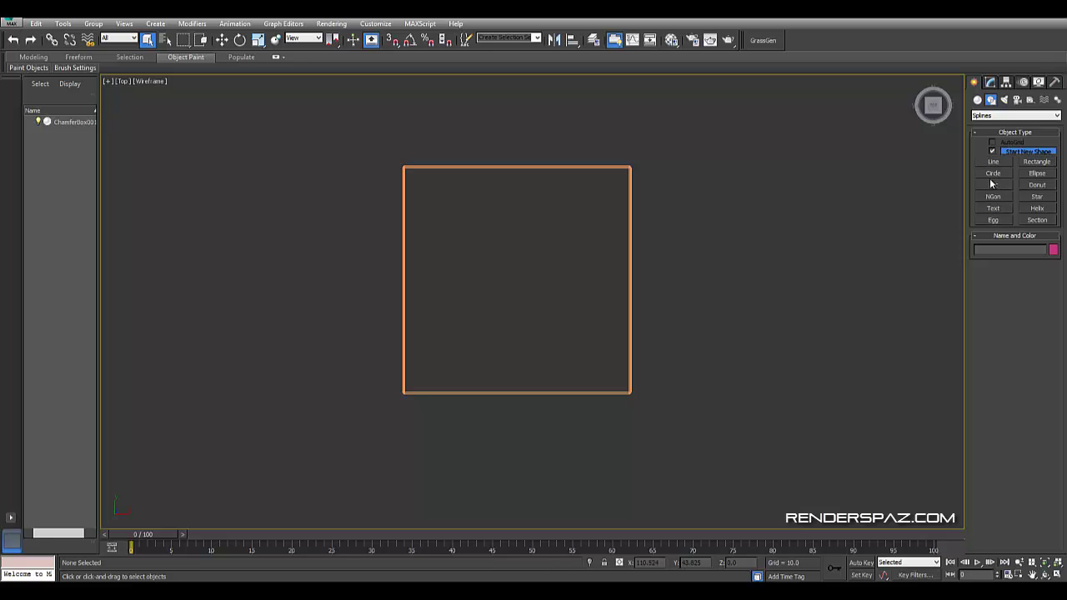
- Draw a rectangle inside the base and set its Length and Width to 62.0
left_click(1031, 161)
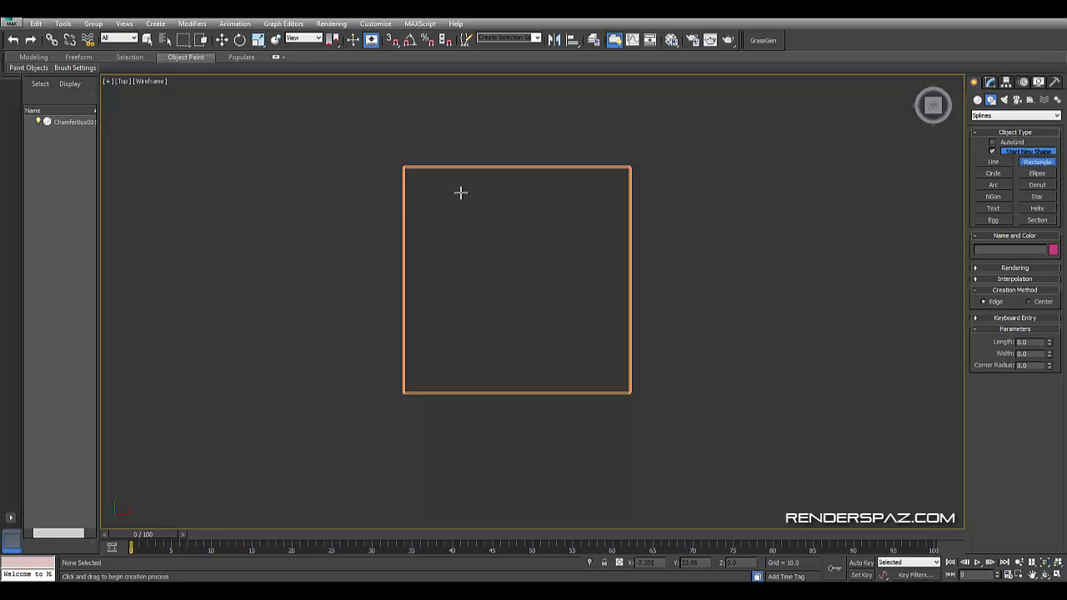
mouse_move(417, 185)
left_mouse_down()
mouse_move(513, 306)
mouse_move(613, 376)
left_mouse_up()
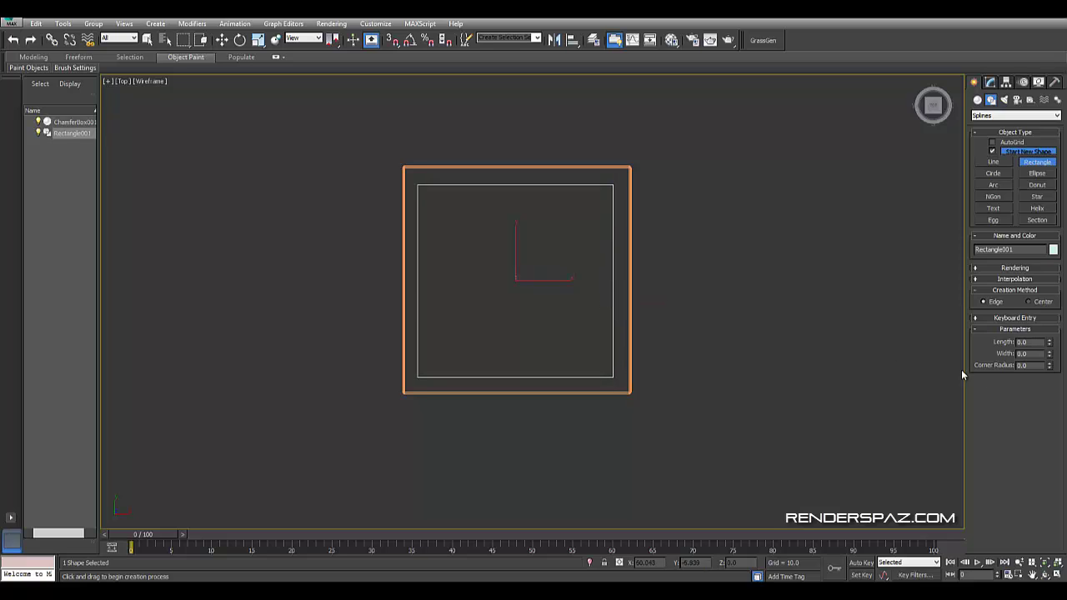
right_click(693, 276)
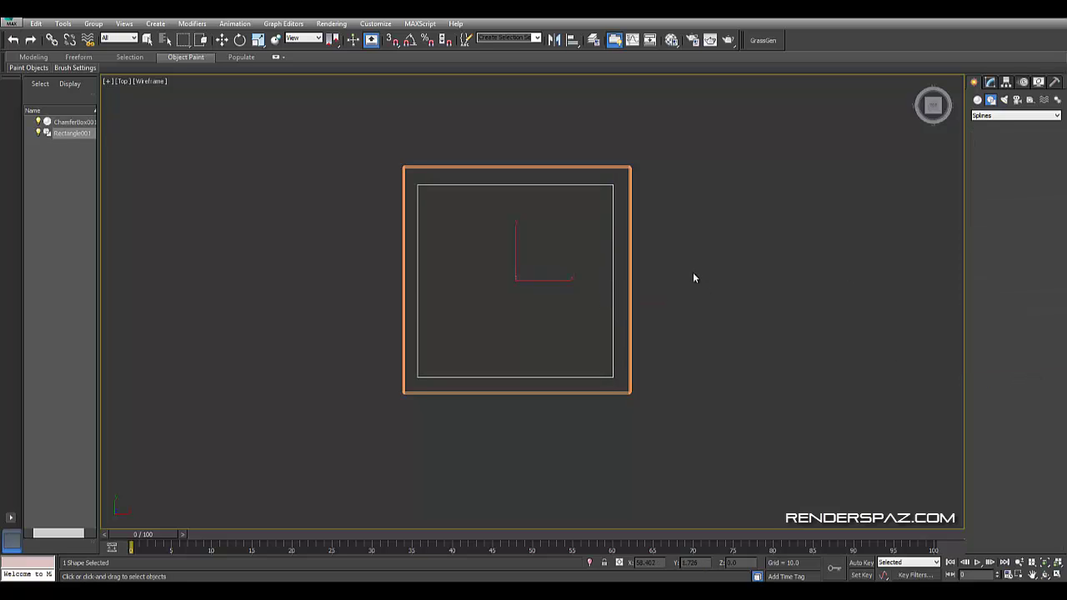
left_click(991, 81)
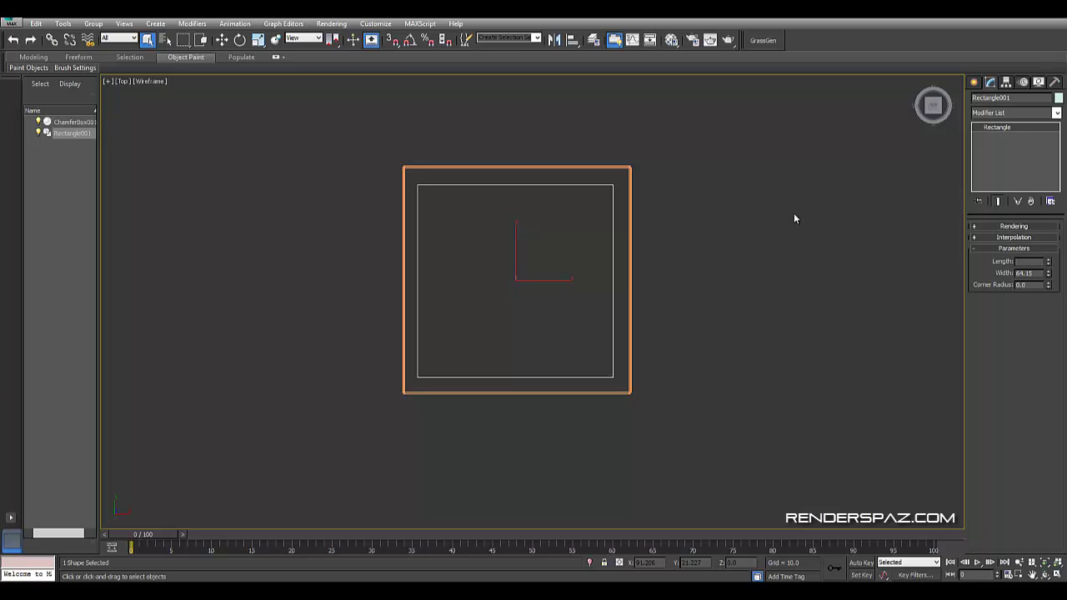
type("62")
key("Tab")
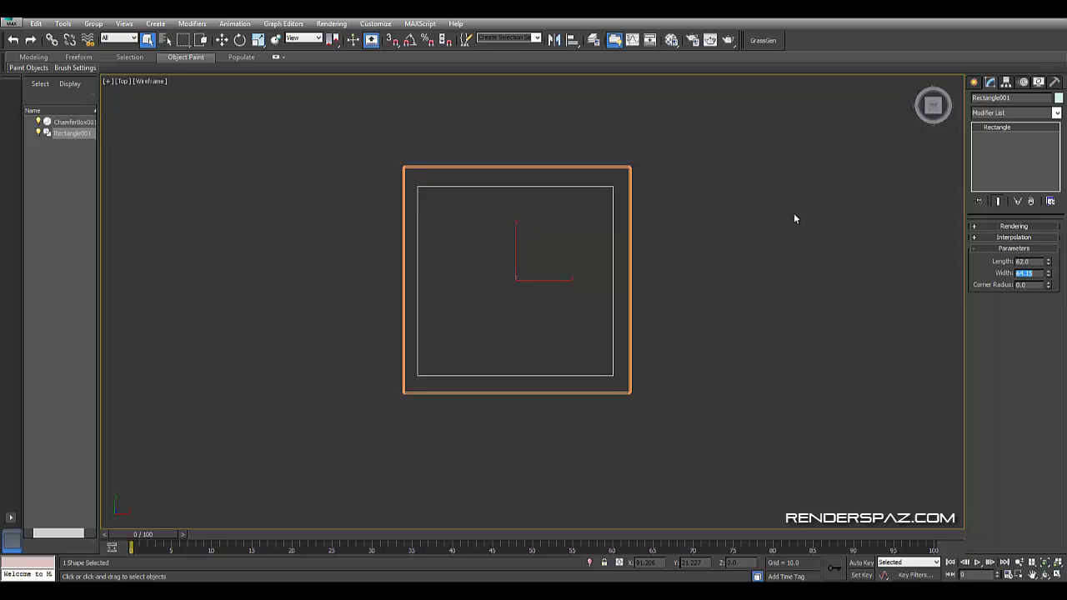
type("62")
key("Return")
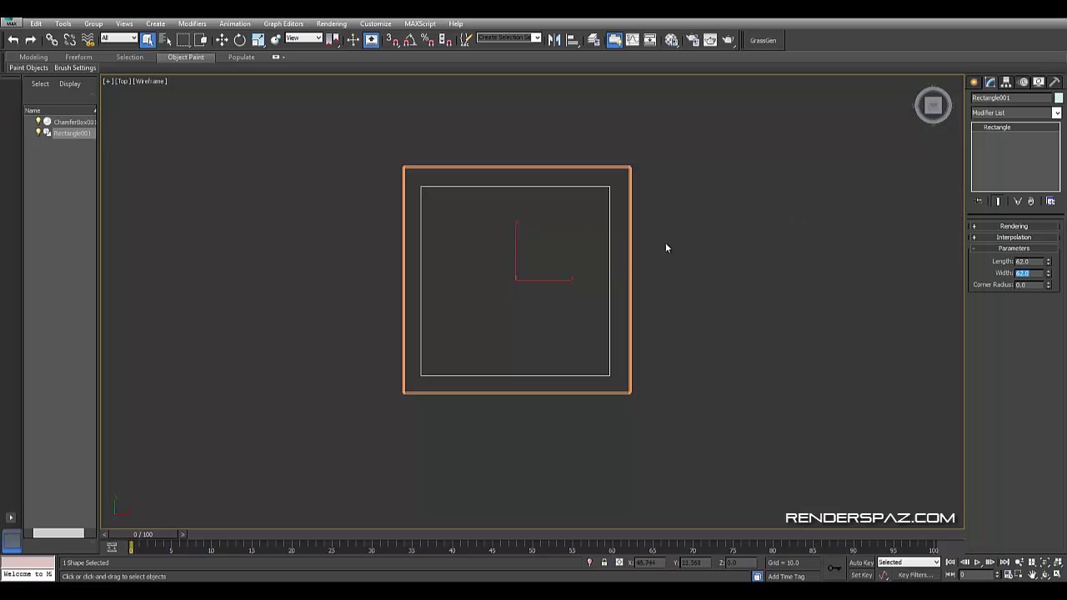
right_click(665, 243)
- Center ChamferBox001 at the origin by zeroing its X and Y positions
scroll(594, 423, "up", 3)
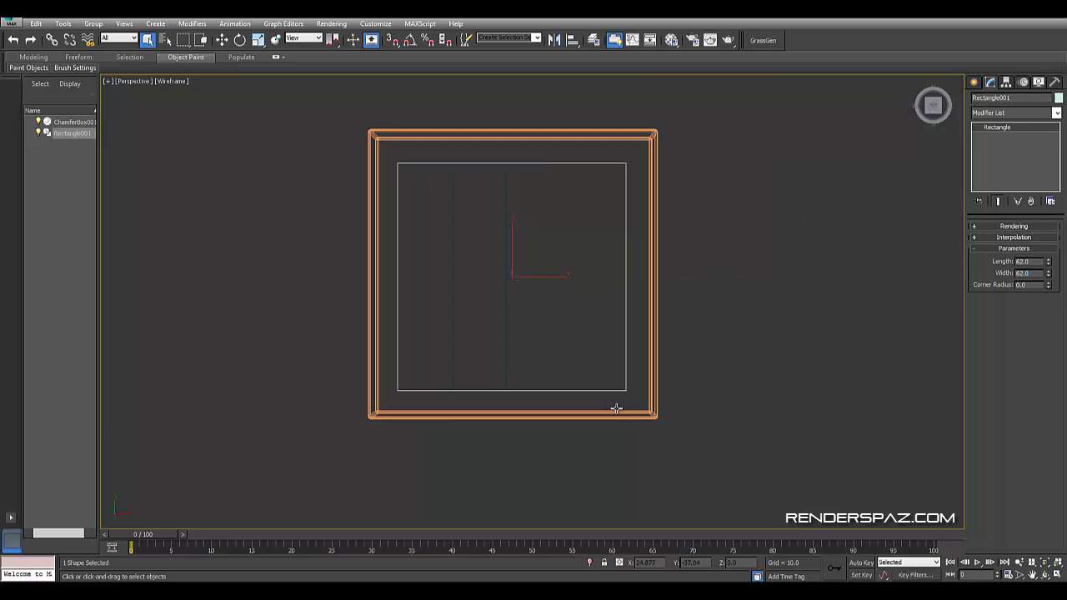
scroll(615, 407, "down", 5)
key("p")
middle_click_drag(631, 412, 627, 343, "alt")
right_click(581, 342)
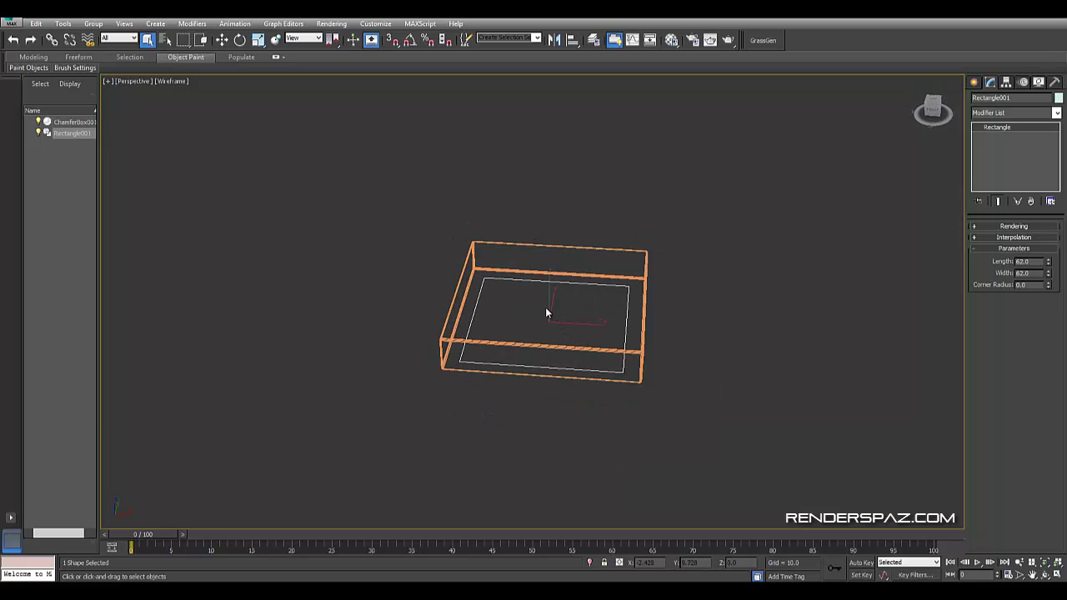
key("t")
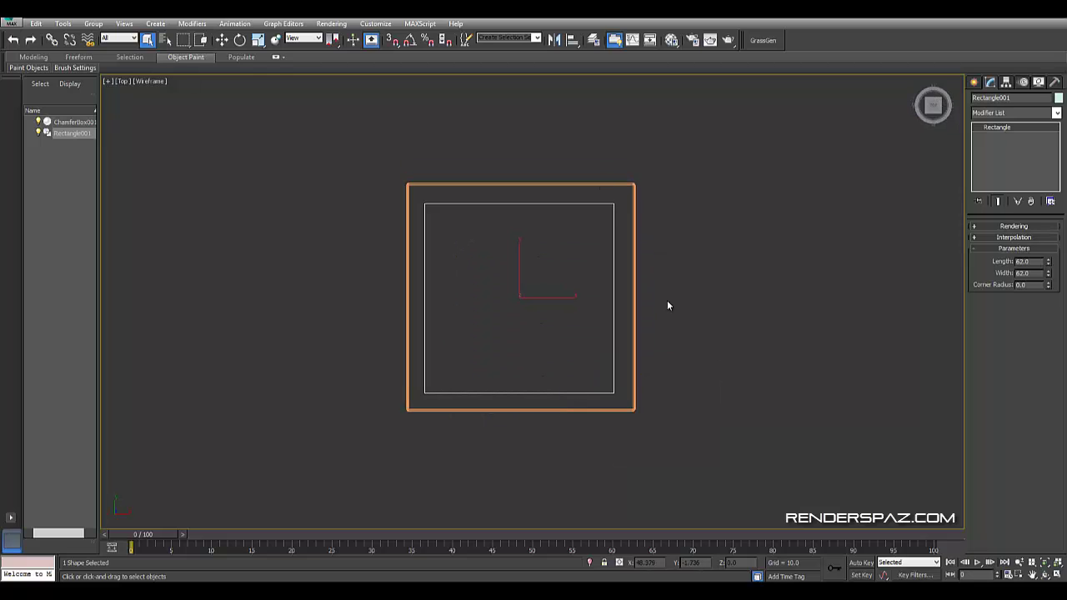
left_click(222, 40)
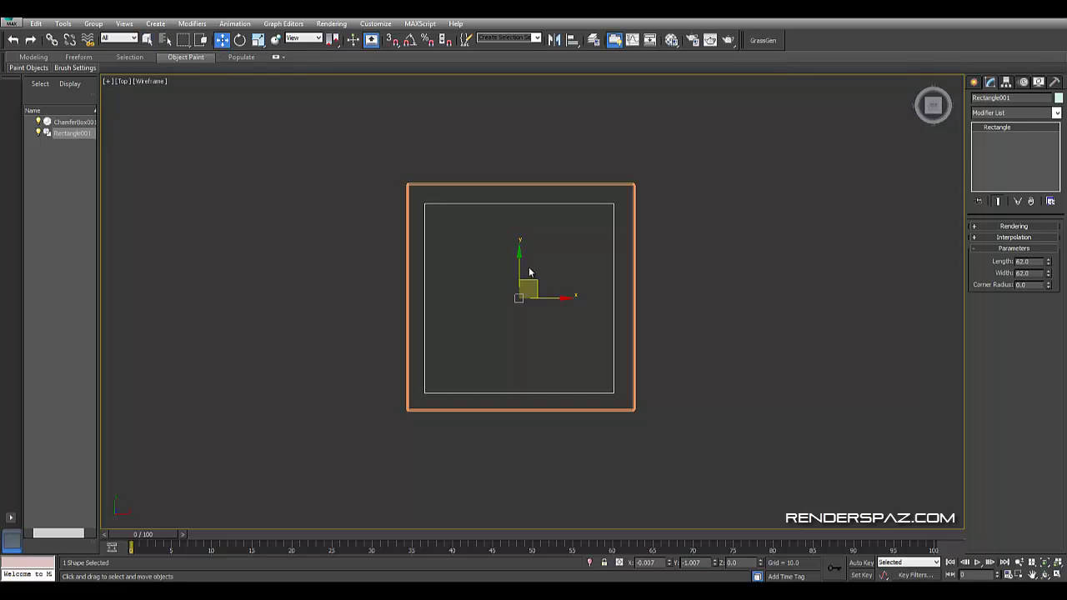
left_click(539, 201)
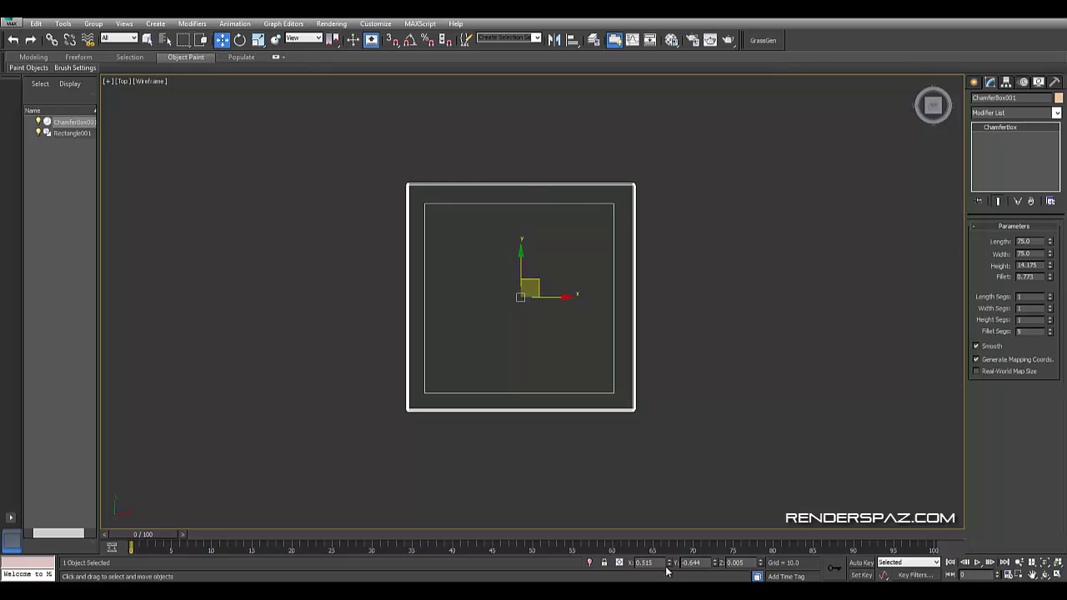
right_click(670, 564)
right_click(715, 563)
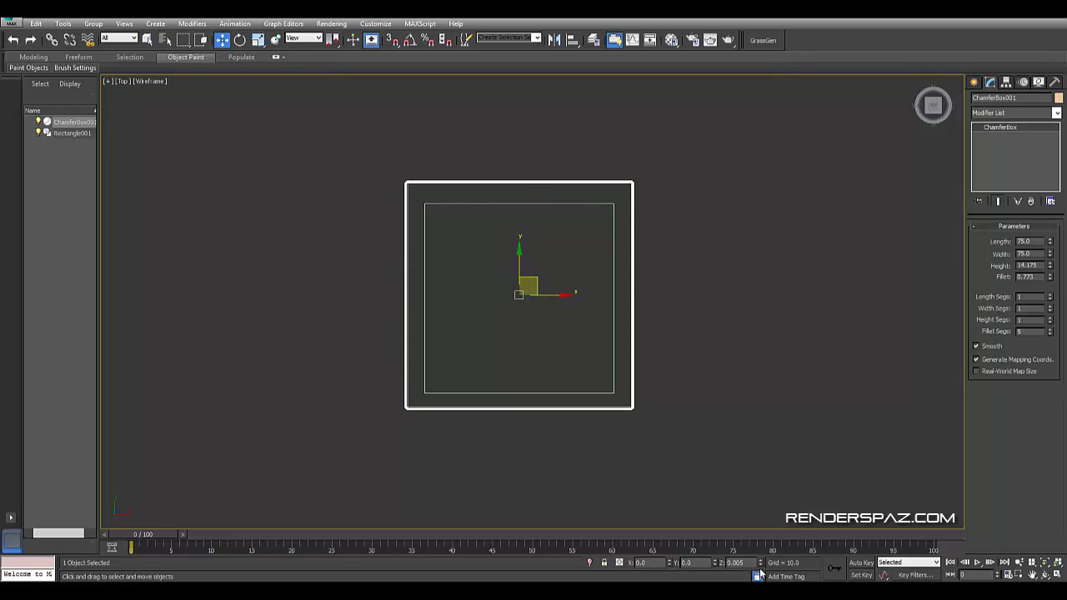
- Center Rectangle001 at the origin and zoom in around it
left_click(614, 309)
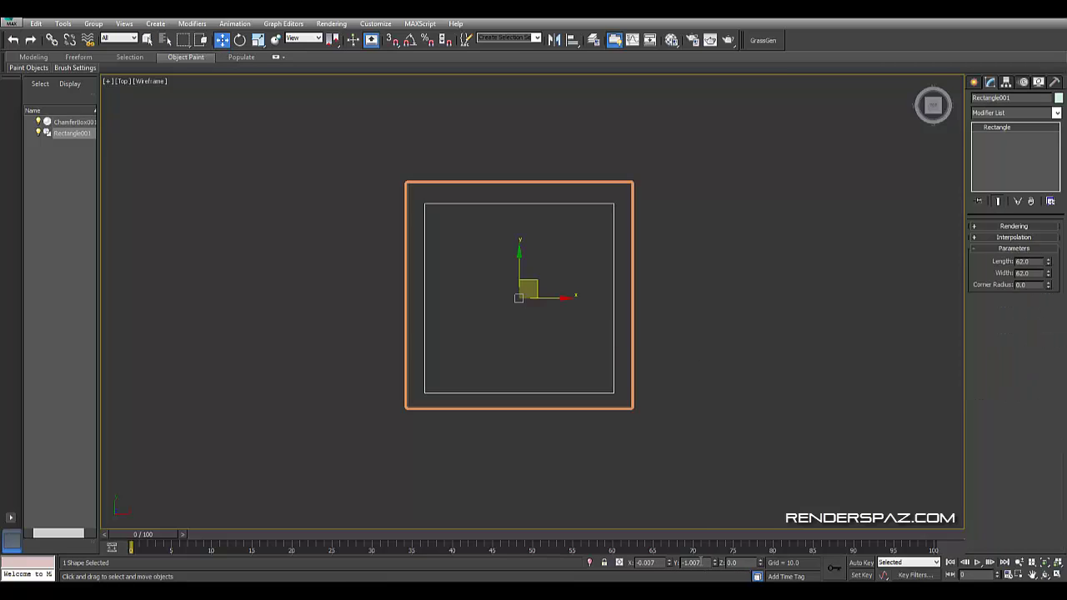
right_click(715, 565)
left_click(677, 374)
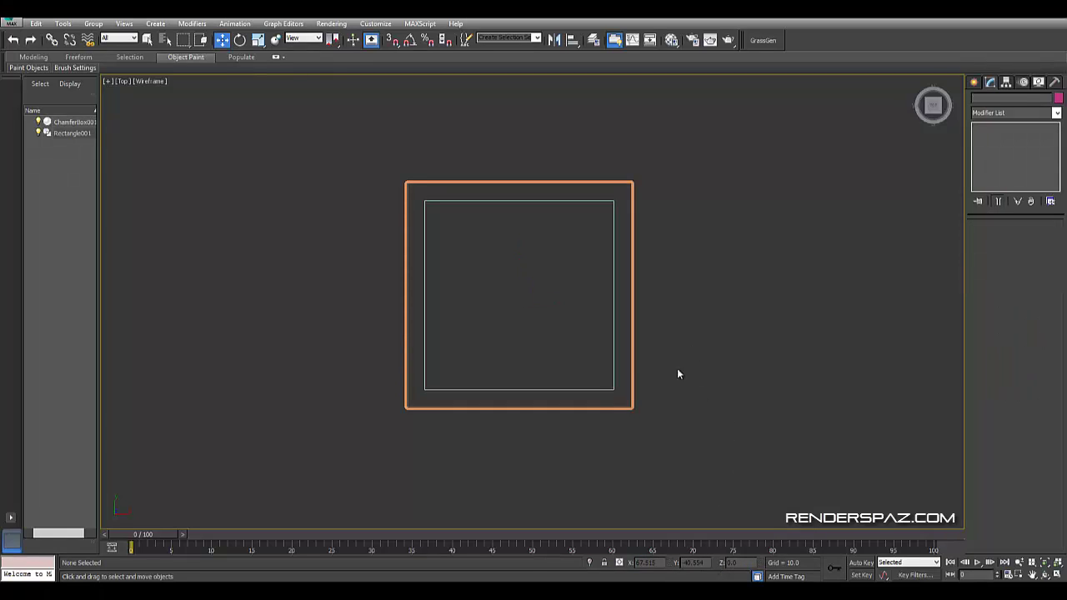
left_click(616, 309)
mouse_move(614, 302)
middle_mouse_down()
mouse_move(624, 374)
mouse_move(674, 318)
middle_mouse_up()
scroll(623, 363, "up", 4)
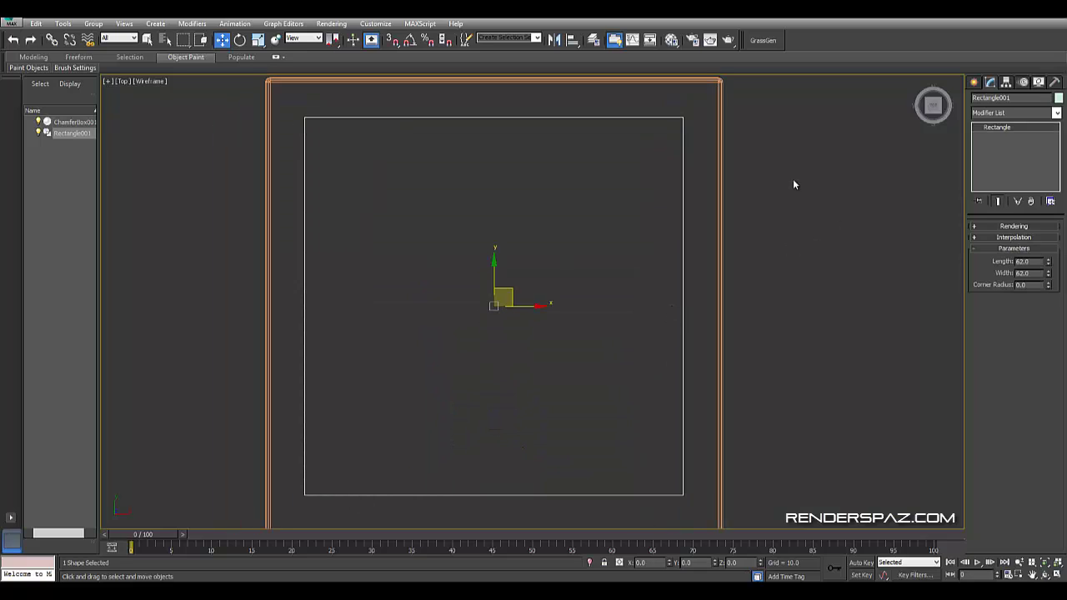
- Start the Line tool near the outline's corner, then cancel it without drawing
left_click(974, 82)
left_click(994, 162)
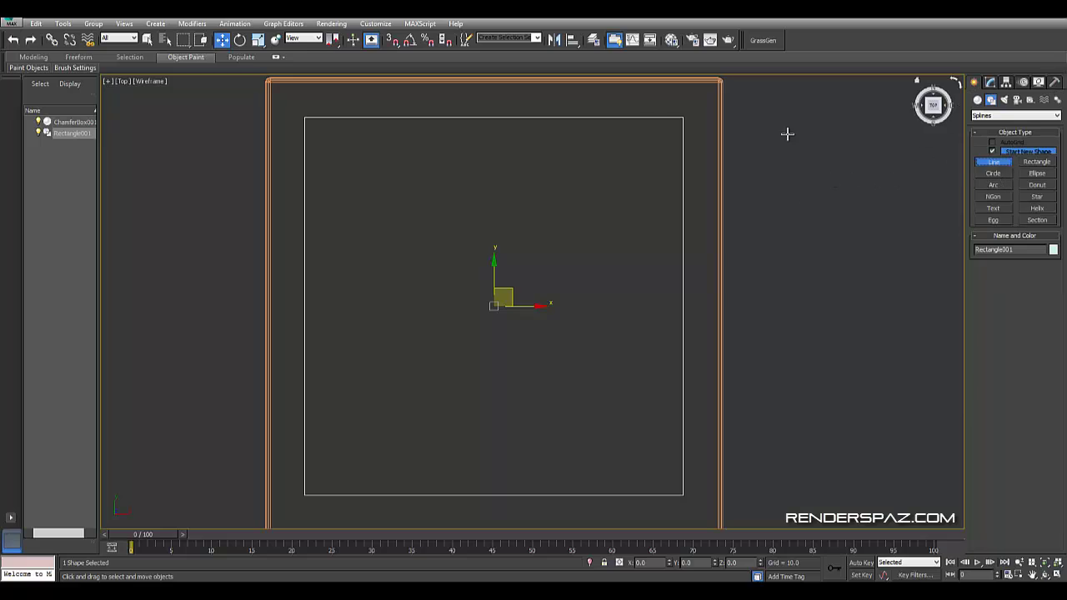
middle_click_drag(656, 117, 658, 167)
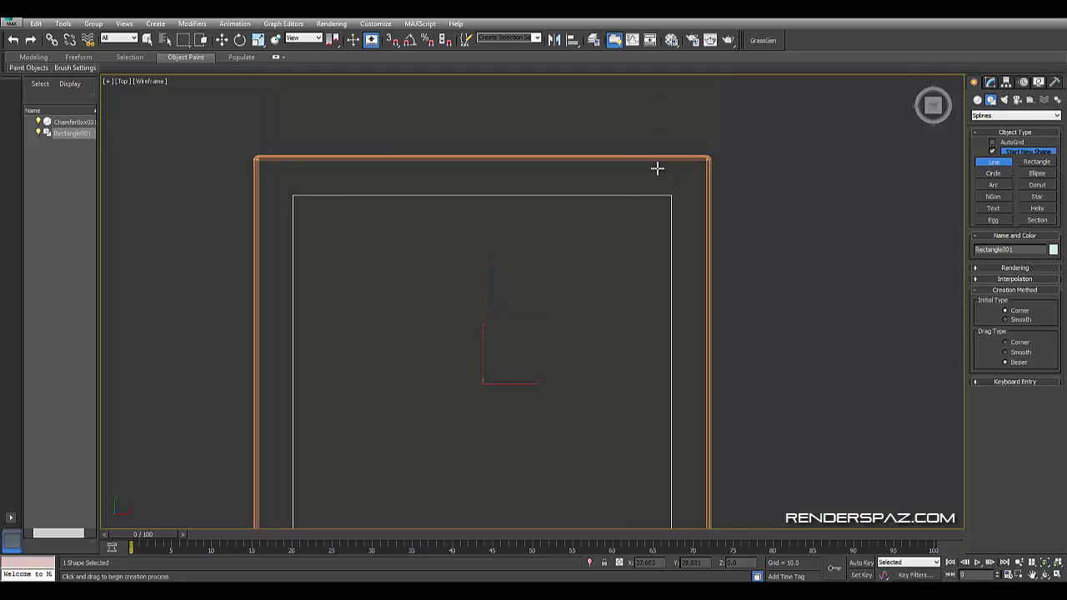
scroll(658, 166, "up", 3)
scroll(667, 195, "up", 2)
scroll(703, 226, "down", 2)
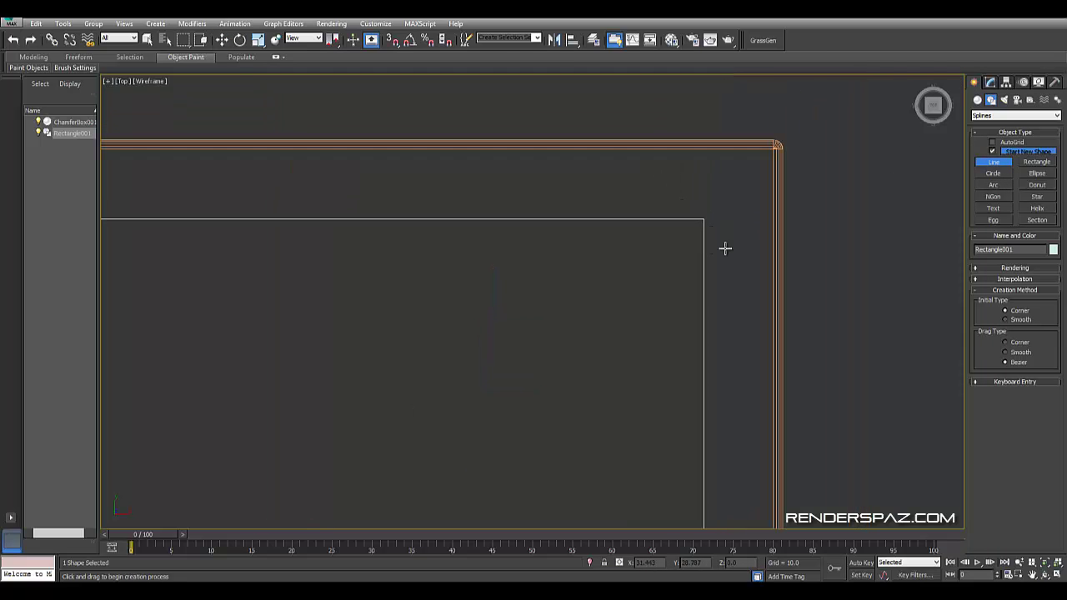
right_click(705, 253)
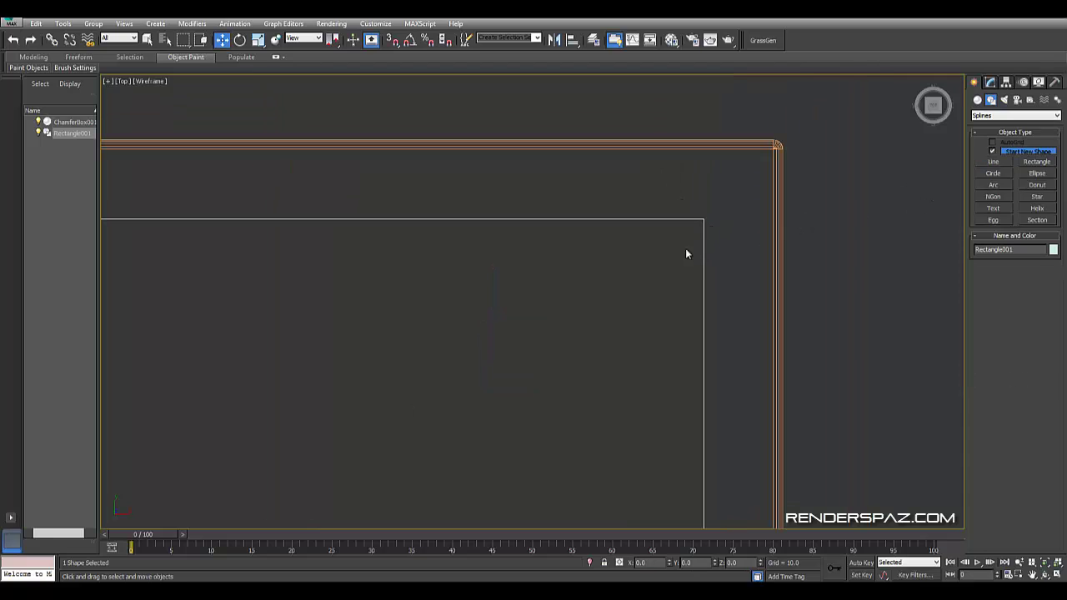
scroll(657, 281, "down", 2)
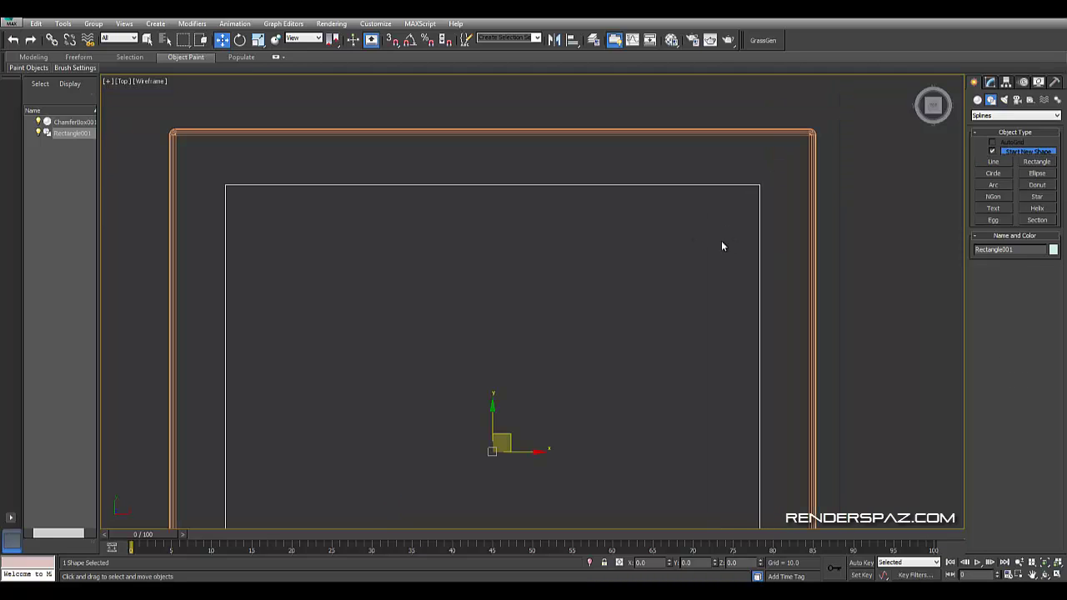
- Lift Rectangle001 above the base to a Z height of about 54.254
key("p")
mouse_move(700, 279)
middle_mouse_down("alt")
mouse_move(734, 316)
mouse_move(734, 307)
middle_mouse_up("alt")
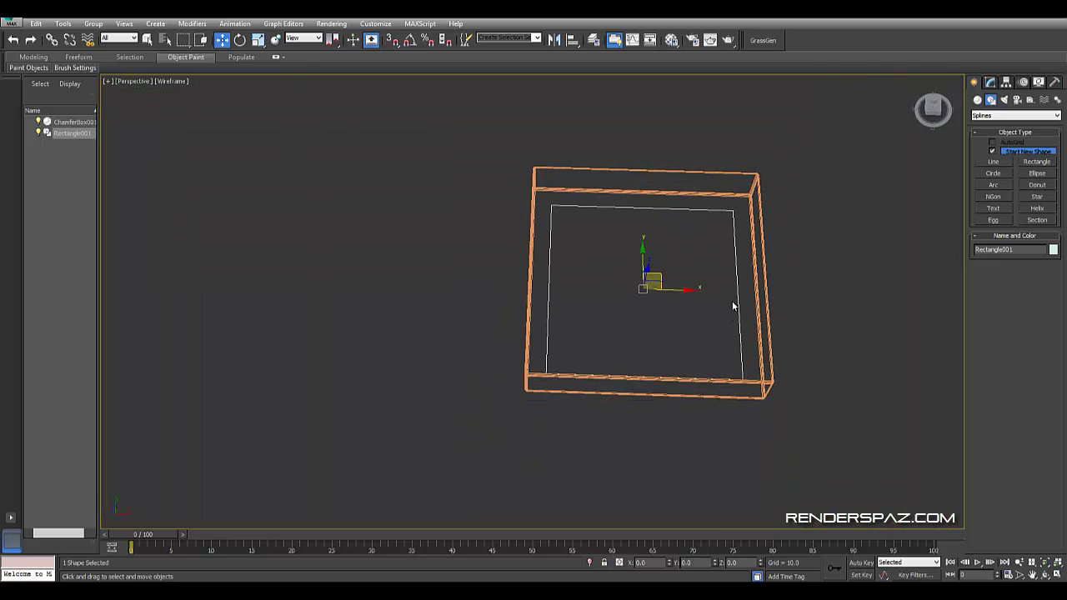
key("F3")
key("F3")
middle_click_drag(655, 292, 646, 265, "alt")
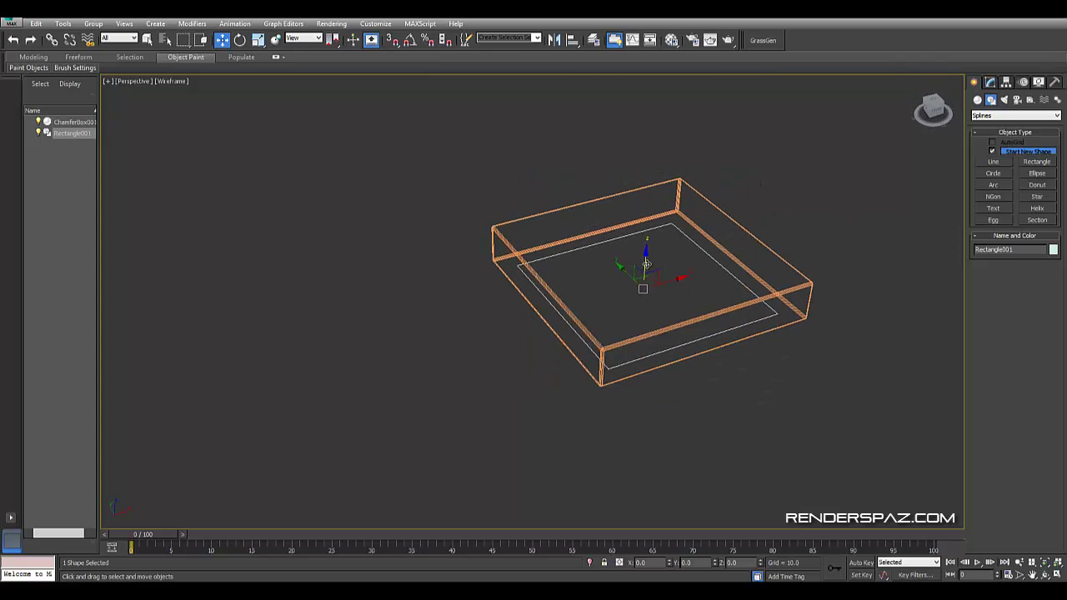
left_click_drag(647, 265, 655, 119)
middle_click_drag(643, 248, 647, 300)
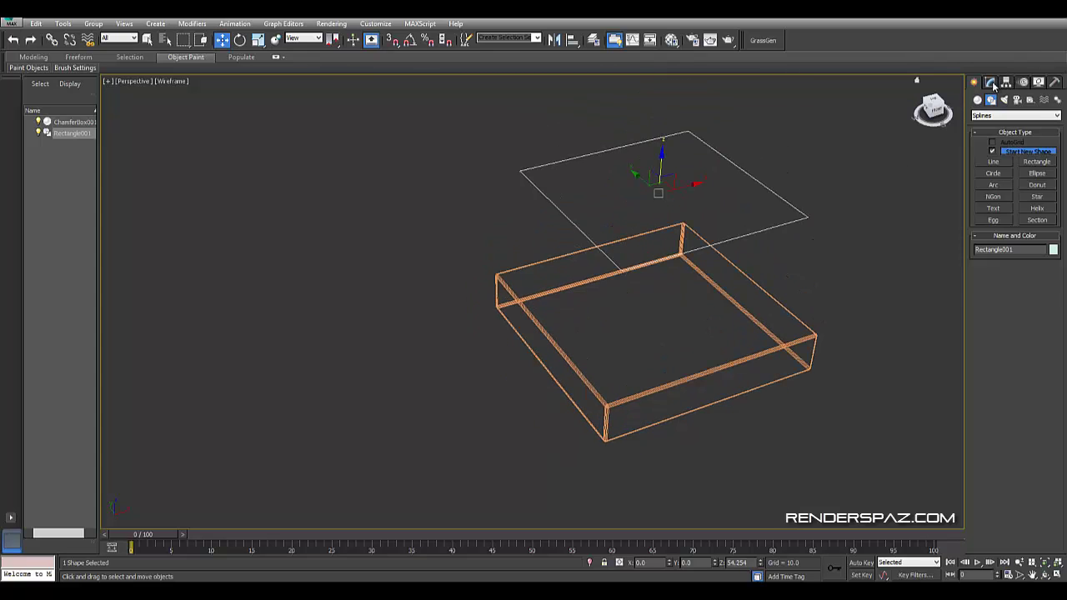
left_click(992, 83)
- Add an Extrude modifier to Rectangle001 with an initial amount of about 71.5
left_click(1004, 112)
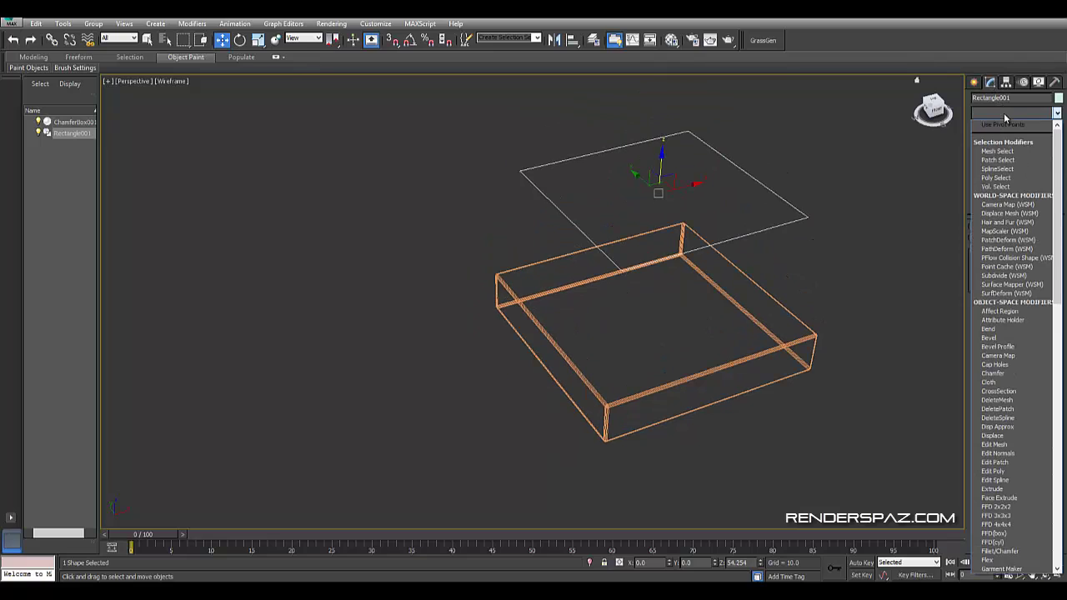
key("e")
left_click(992, 159)
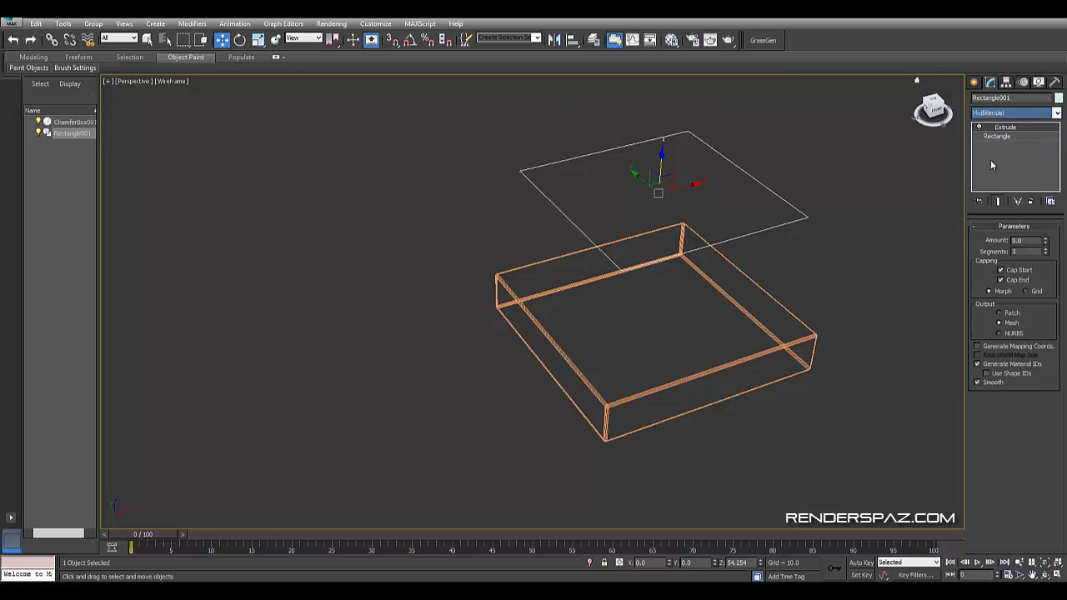
left_click(1016, 240)
left_click_drag(1046, 241, 1045, 167)
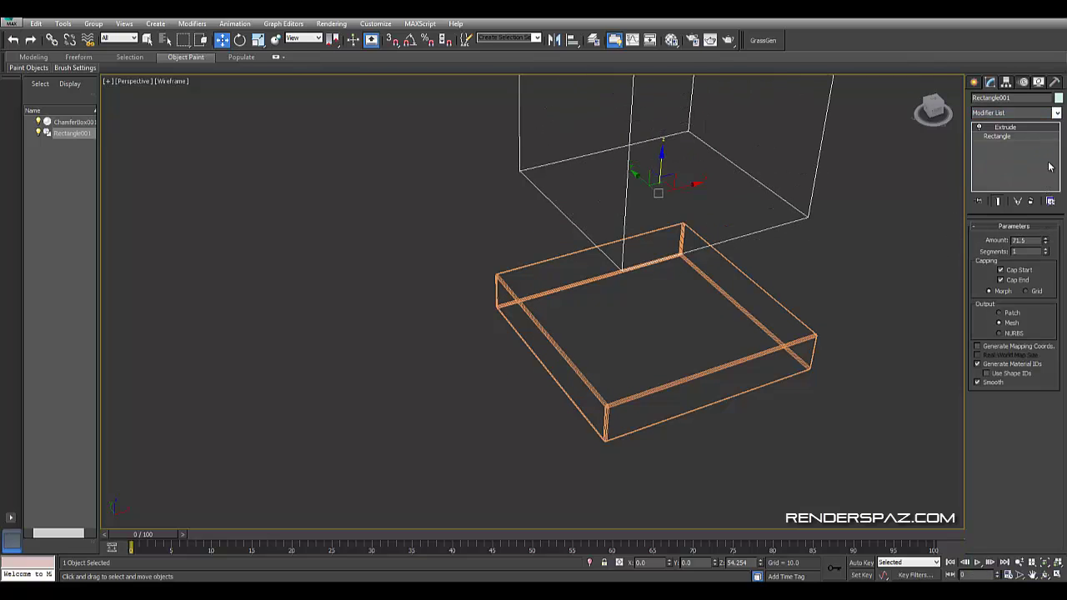
middle_click_drag(650, 250, 650, 387)
key("F3")
mouse_move(886, 269)
middle_mouse_down()
mouse_move(803, 193)
mouse_move(747, 286)
mouse_move(651, 233)
mouse_move(596, 231)
middle_mouse_up()
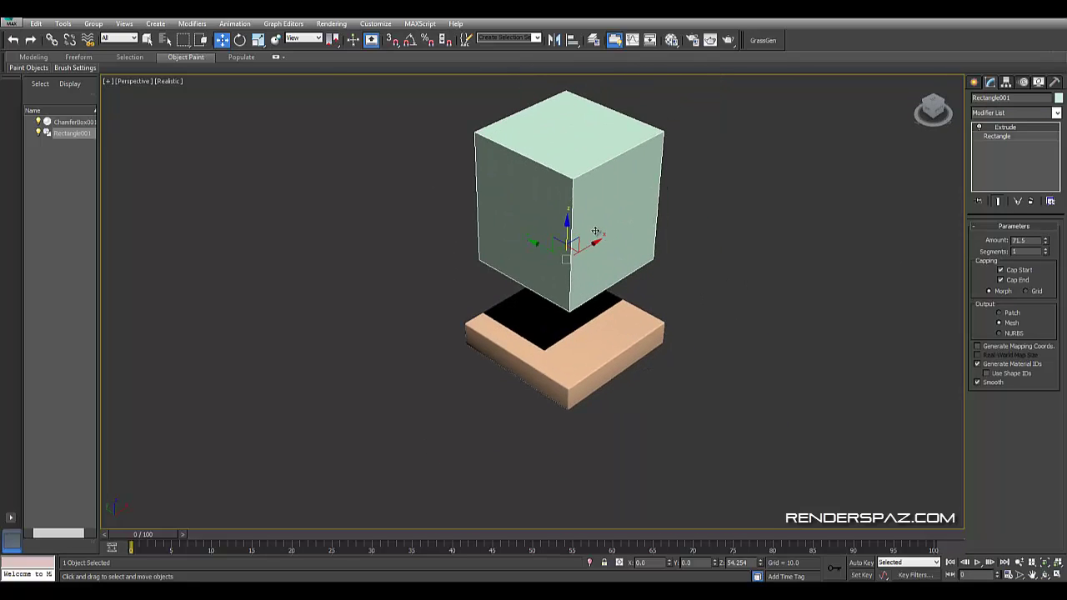
- Raise the extrusion Amount to 124.0 and orbit to view the tall box
left_click_drag(566, 225, 563, 291)
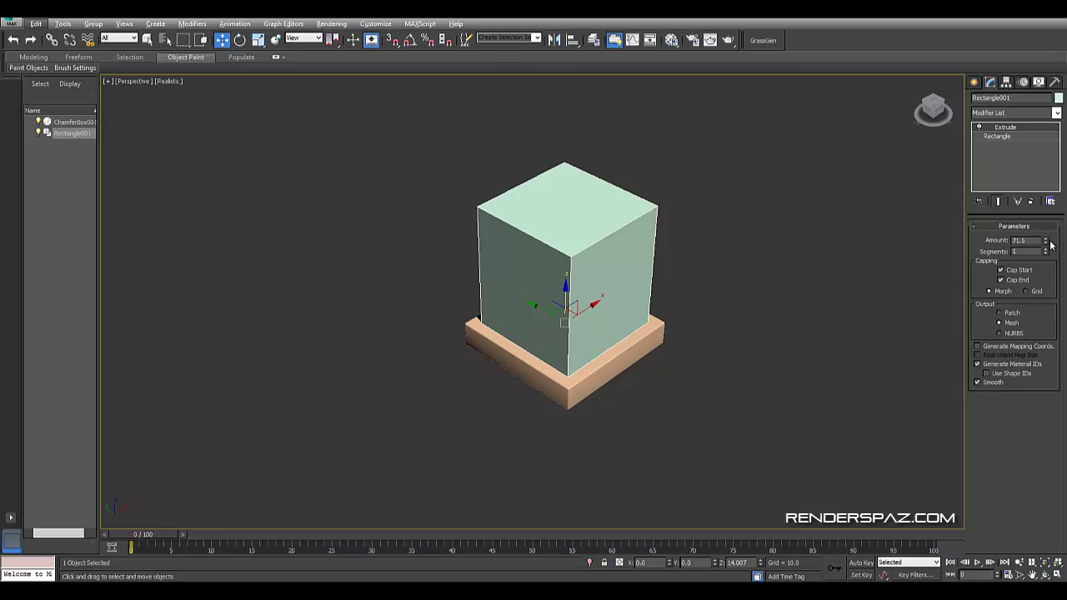
left_click_drag(1046, 241, 1034, 200)
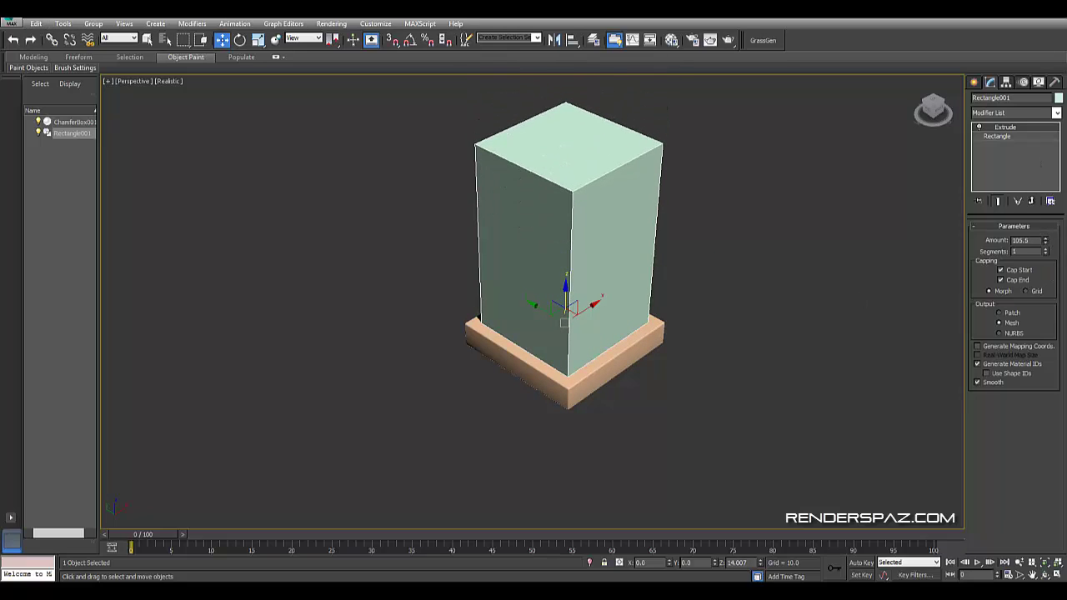
mouse_move(692, 248)
middle_mouse_down("alt")
mouse_move(670, 262)
mouse_move(692, 246)
middle_mouse_up("alt")
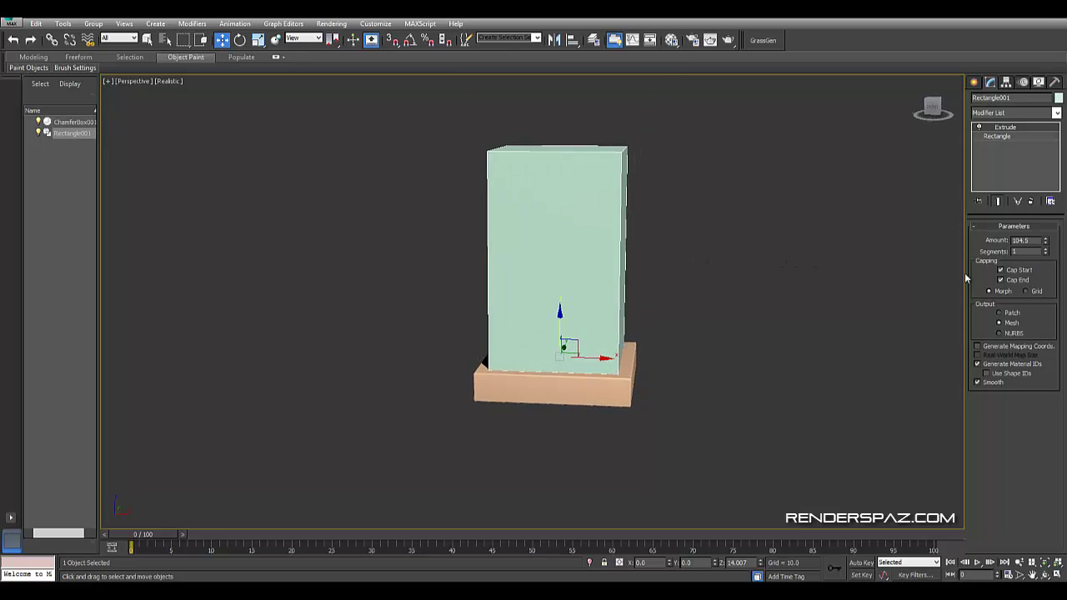
left_click_drag(1047, 241, 1046, 215)
middle_click_drag(701, 314, 733, 314, "alt")
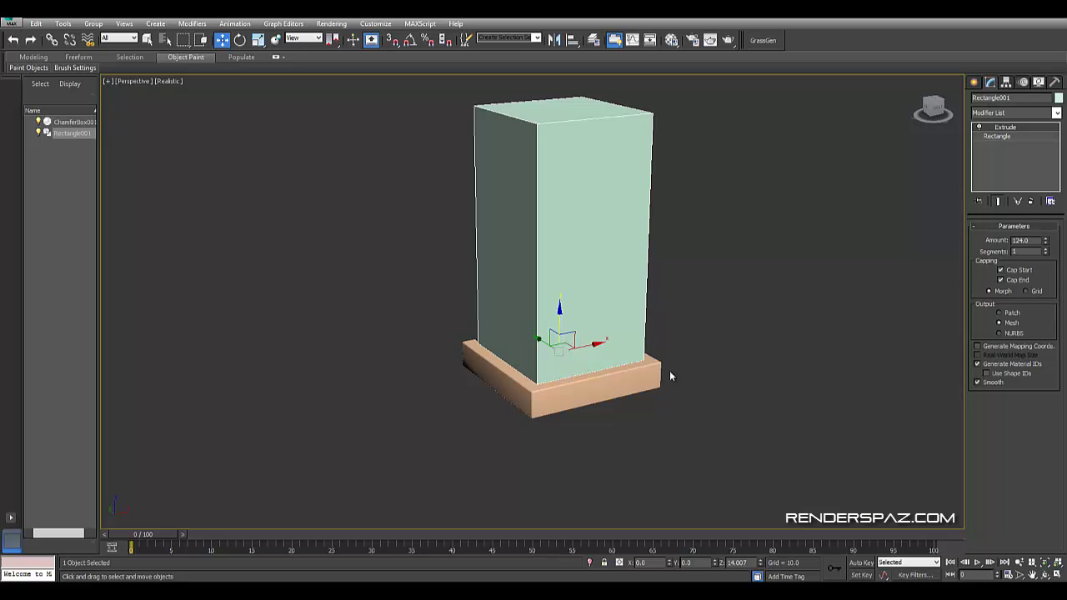
middle_click_drag(642, 259, 647, 295, "alt")
- Convert the box to Editable Poly and delete its top polygon to open the shade
right_click(600, 210)
mouse_move(634, 317)
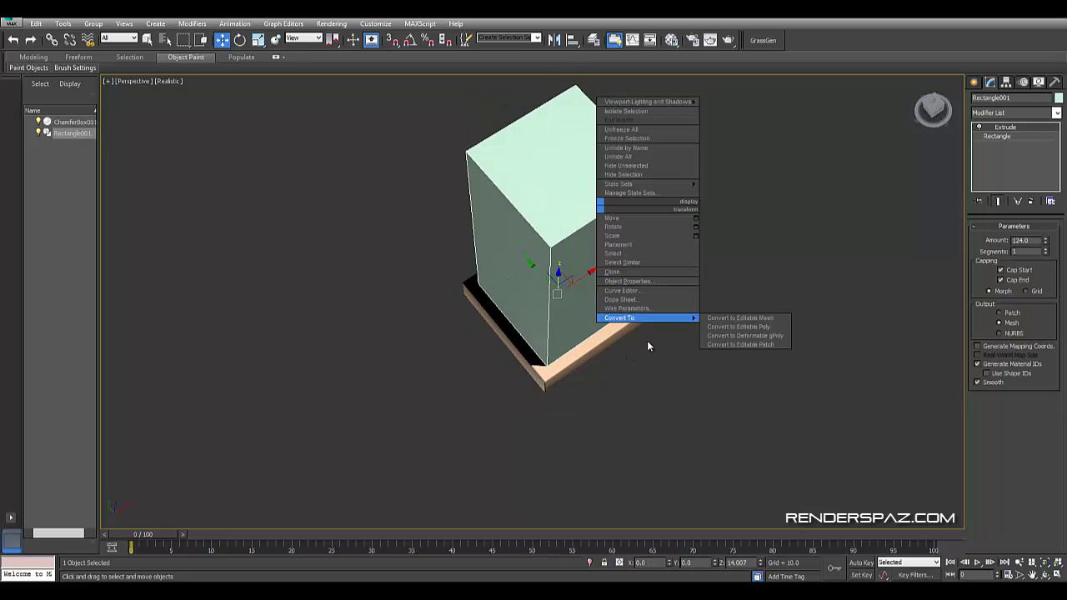
left_click(731, 327)
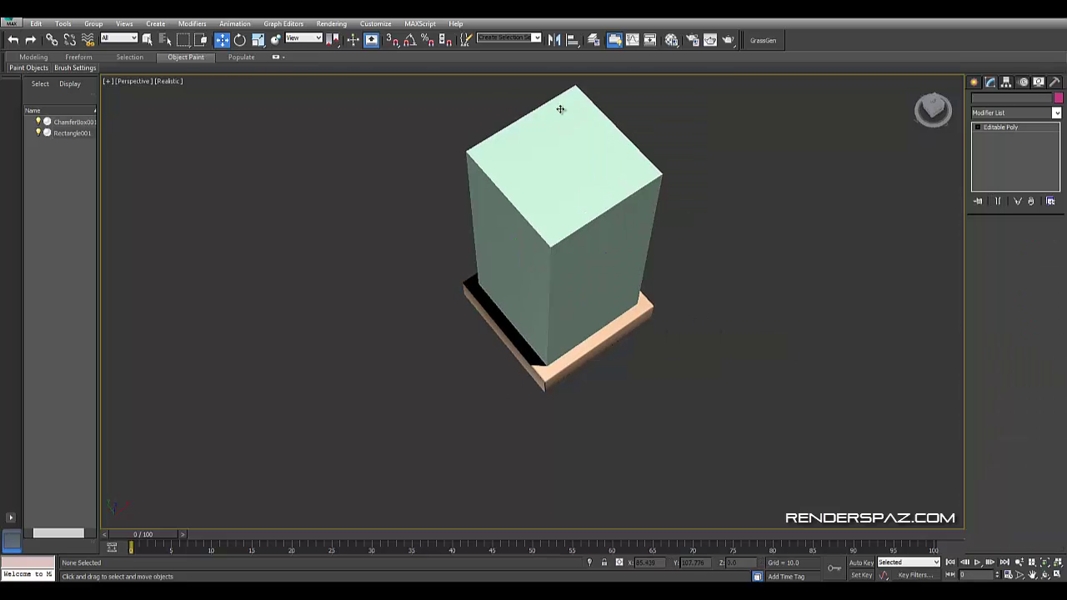
left_click(1027, 240)
left_click(539, 153)
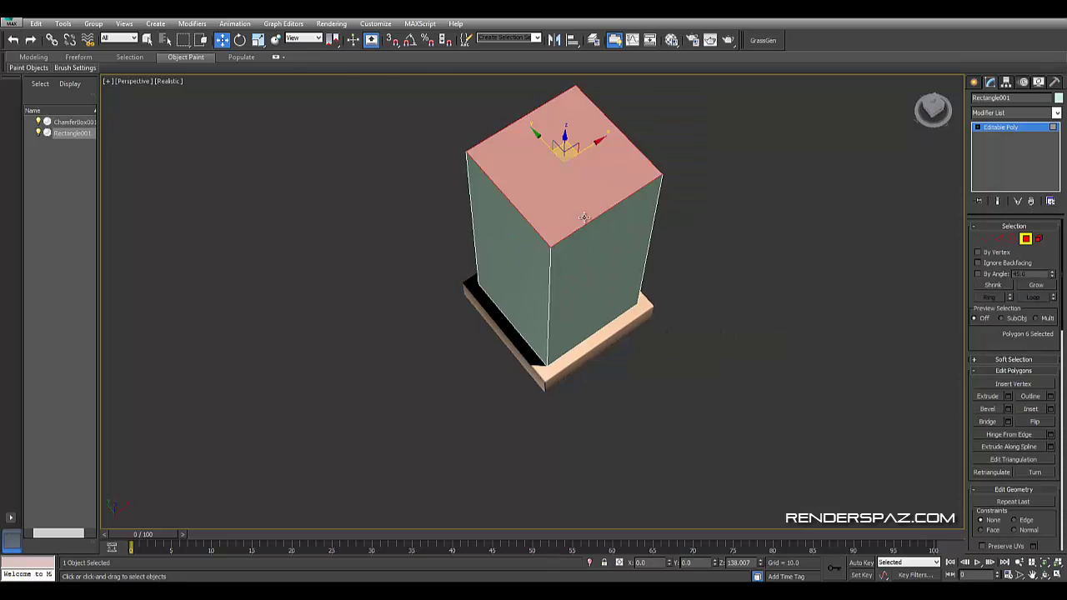
key("Delete")
middle_click_drag(593, 229, 566, 245, "alt")
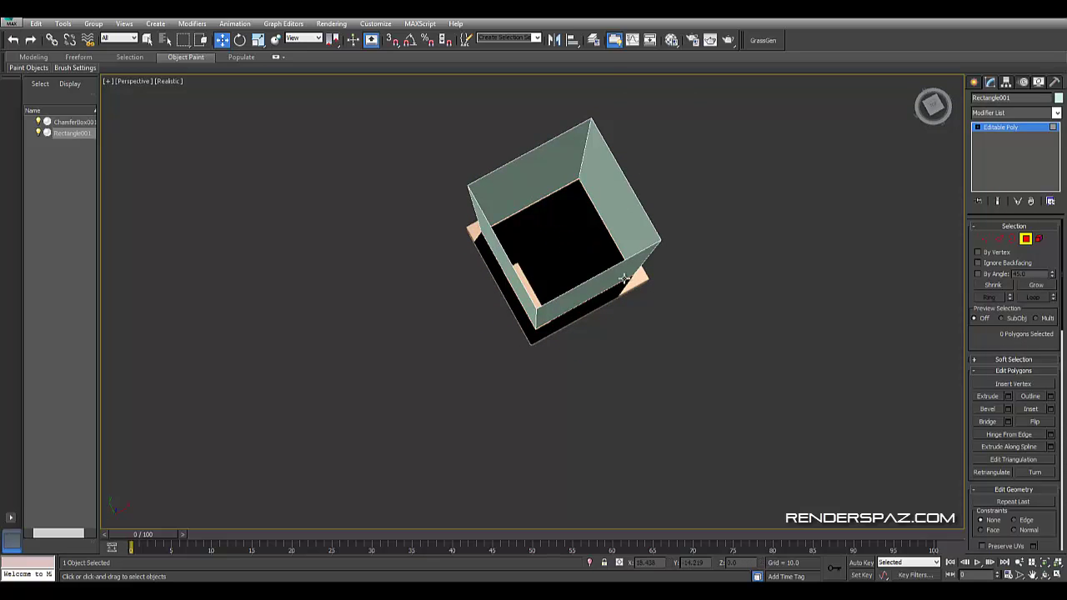
scroll(626, 284, "up", 3)
mouse_move(633, 307)
middle_mouse_down("alt")
mouse_move(629, 267)
mouse_move(627, 288)
mouse_move(603, 239)
mouse_move(607, 217)
mouse_move(621, 219)
mouse_move(631, 267)
middle_mouse_up("alt")
scroll(698, 281, "down", 3)
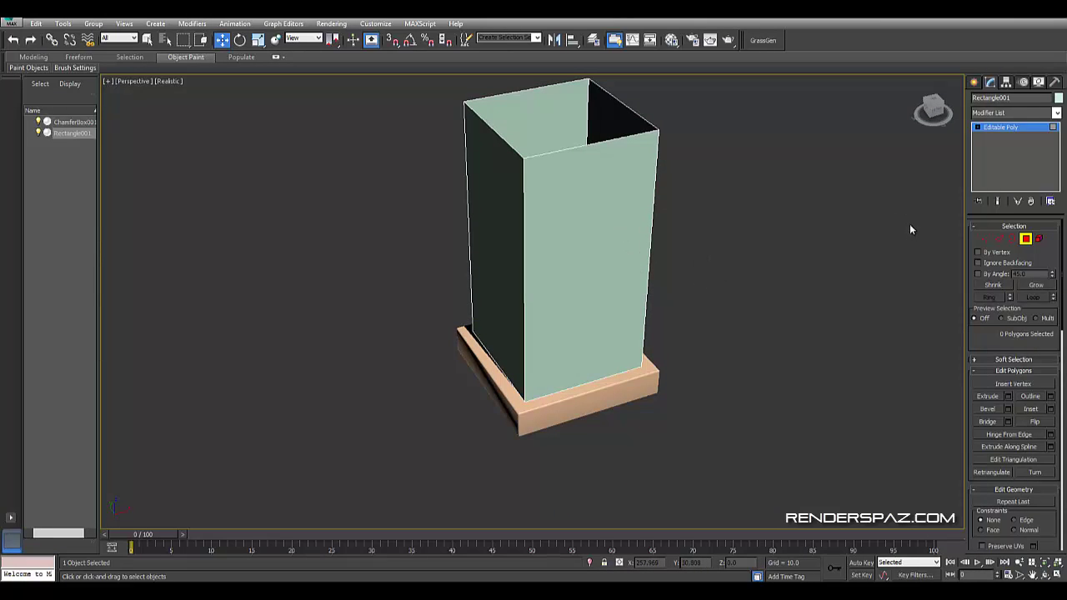
- Ring-select the four vertical corner edges and chamfer them with extra segments
left_click(999, 239)
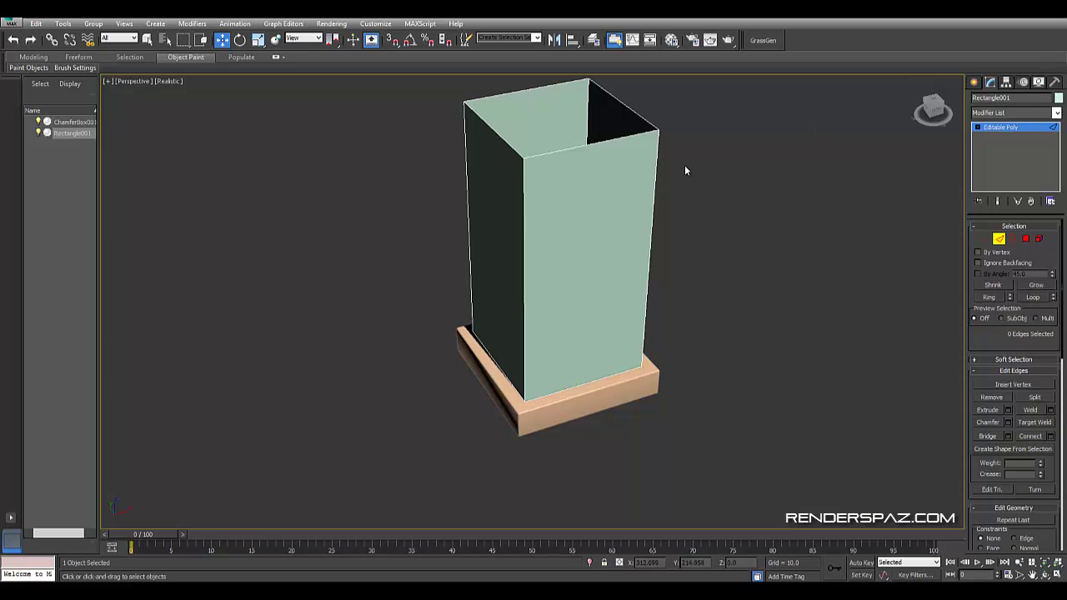
left_click(523, 226)
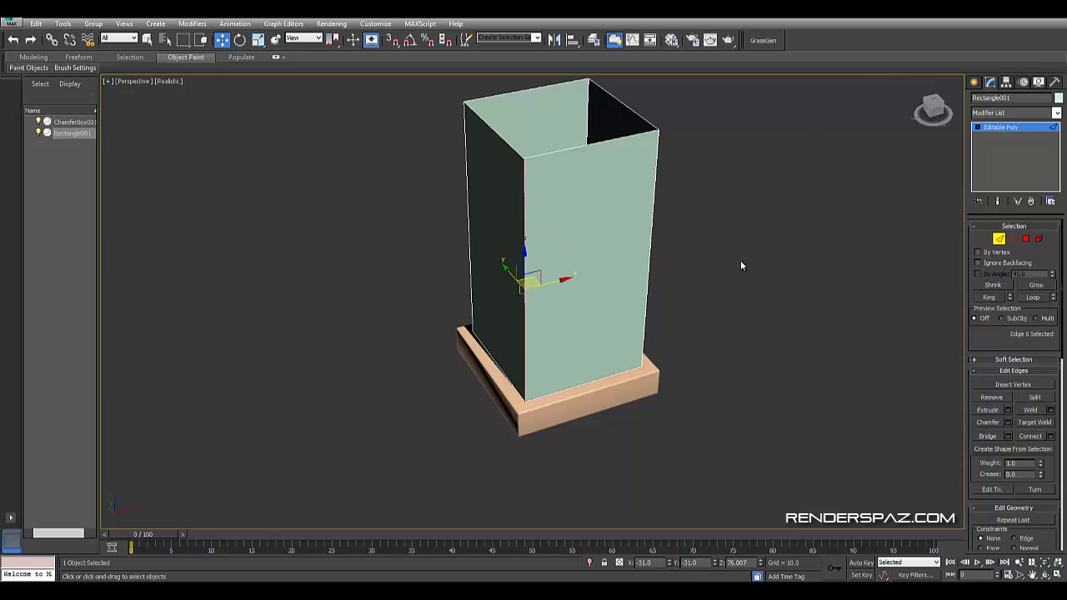
left_click(993, 297)
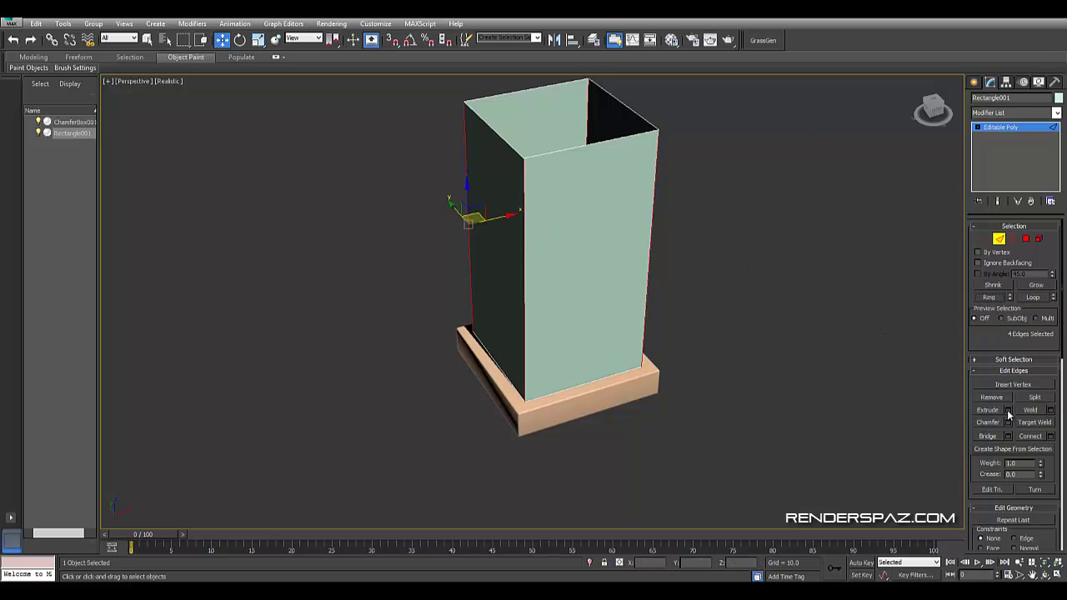
left_click(1008, 422)
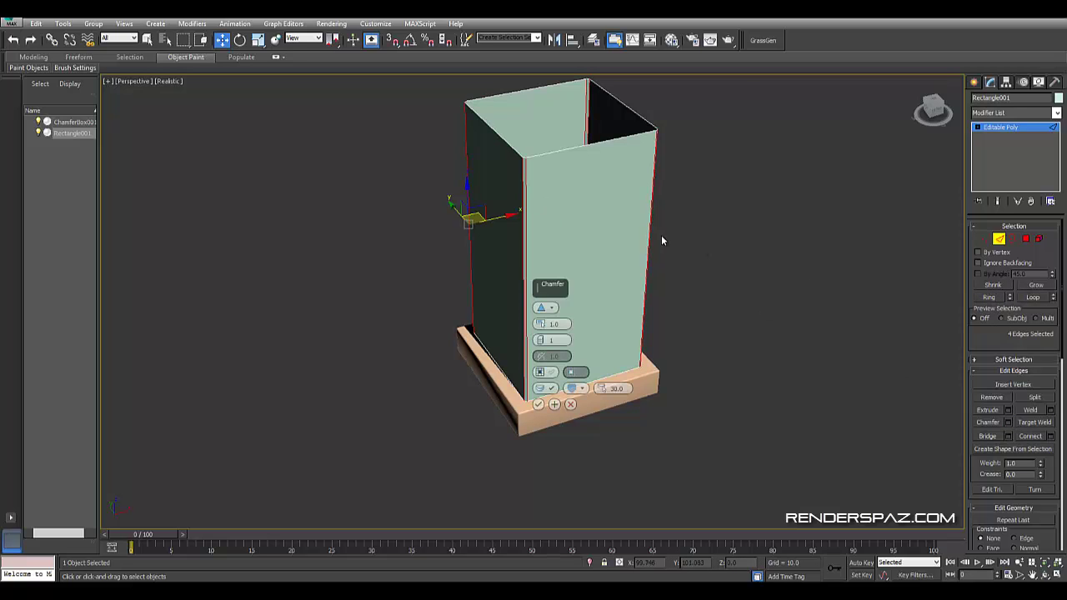
middle_click_drag(661, 235, 670, 218, "alt")
scroll(670, 221, "up", 3)
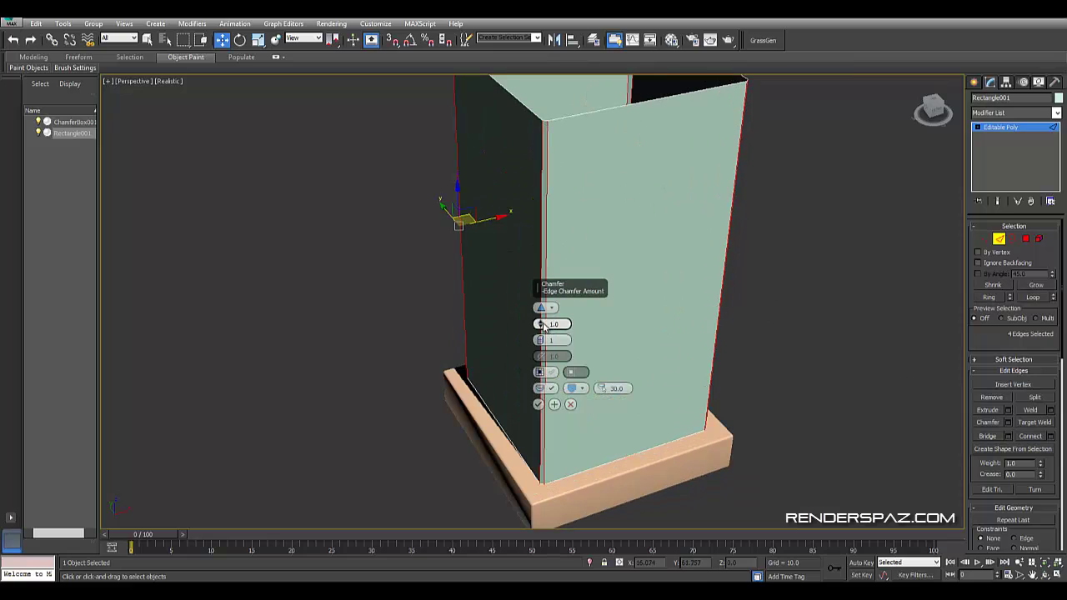
left_click_drag(542, 327, 544, 322)
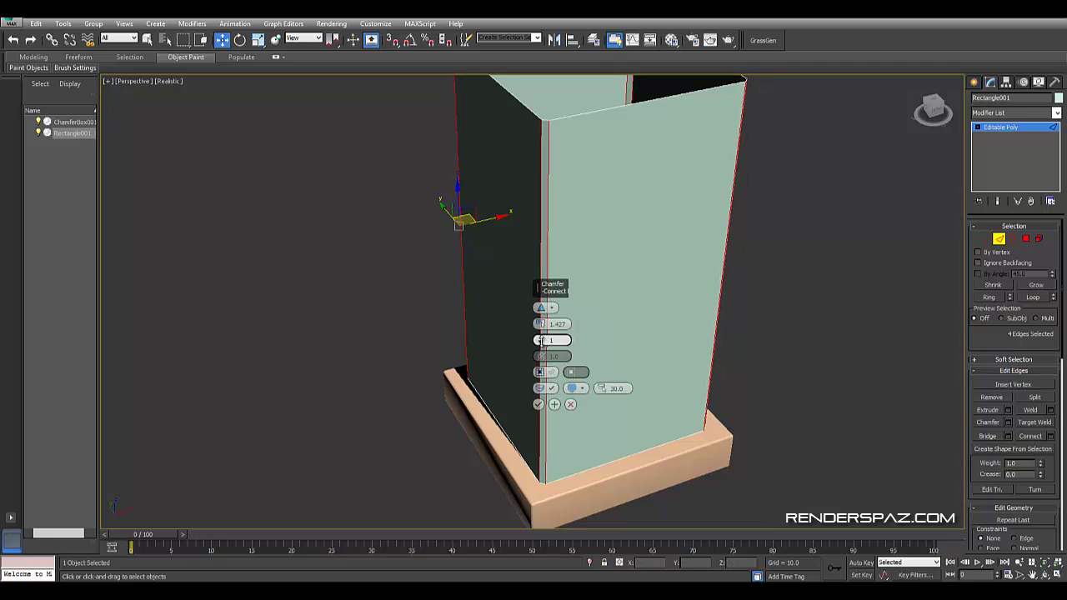
mouse_move(542, 347)
left_mouse_down()
mouse_move(538, 306)
mouse_move(534, 317)
left_mouse_up()
left_click(539, 404)
- Connect all the side's vertical edges with 5 segments to add horizontal loops
left_click(427, 311)
mouse_move(427, 311)
middle_mouse_down("alt")
mouse_move(582, 339)
mouse_move(559, 302)
middle_mouse_up("alt")
scroll(563, 305, "down", 3)
scroll(558, 299, "down", 3)
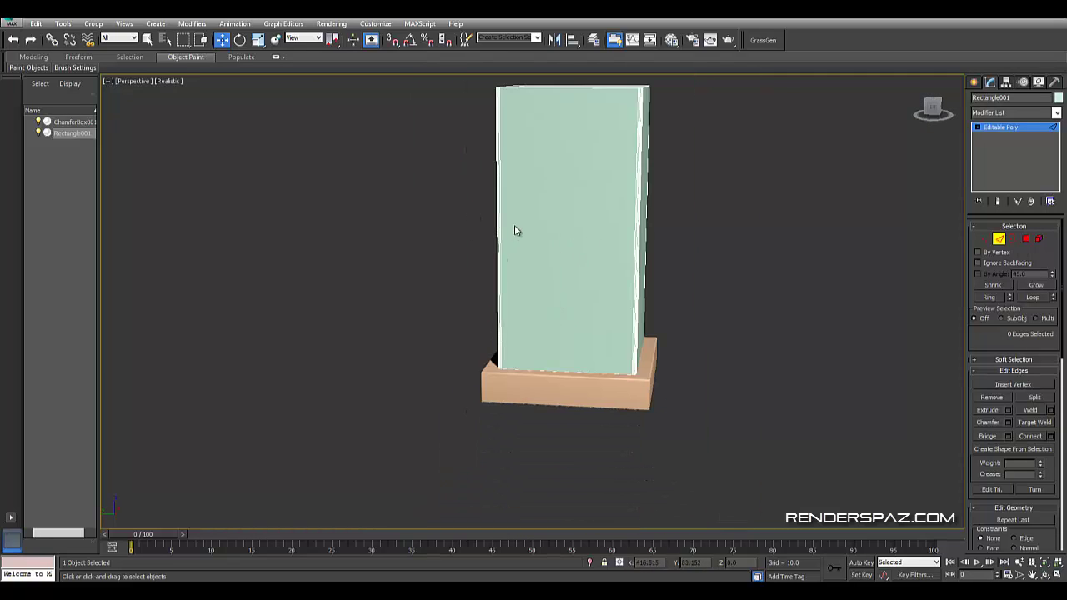
key("ctrl+a")
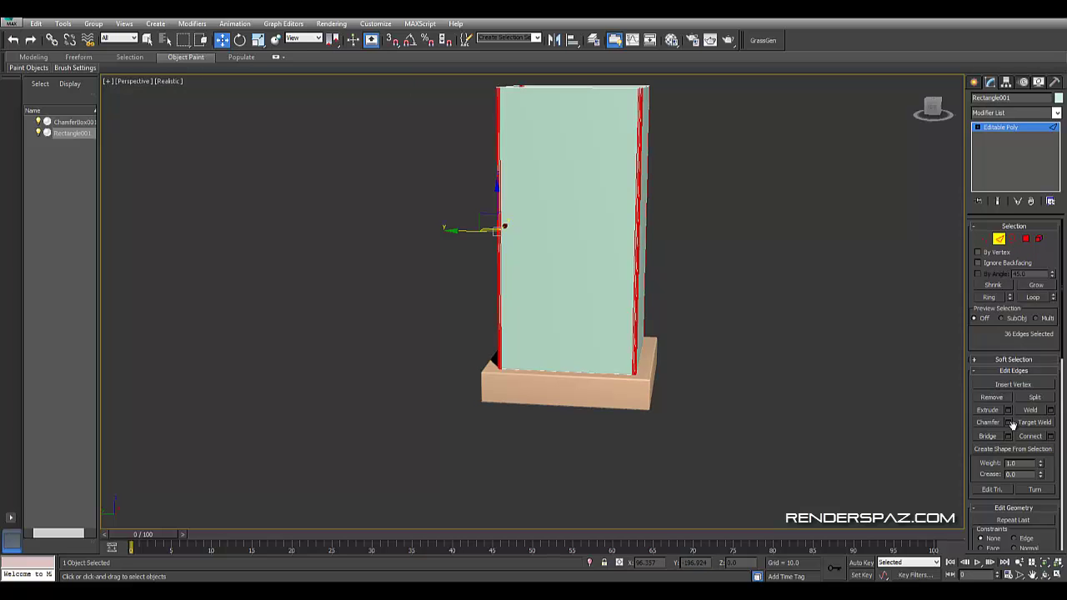
left_click(1048, 437)
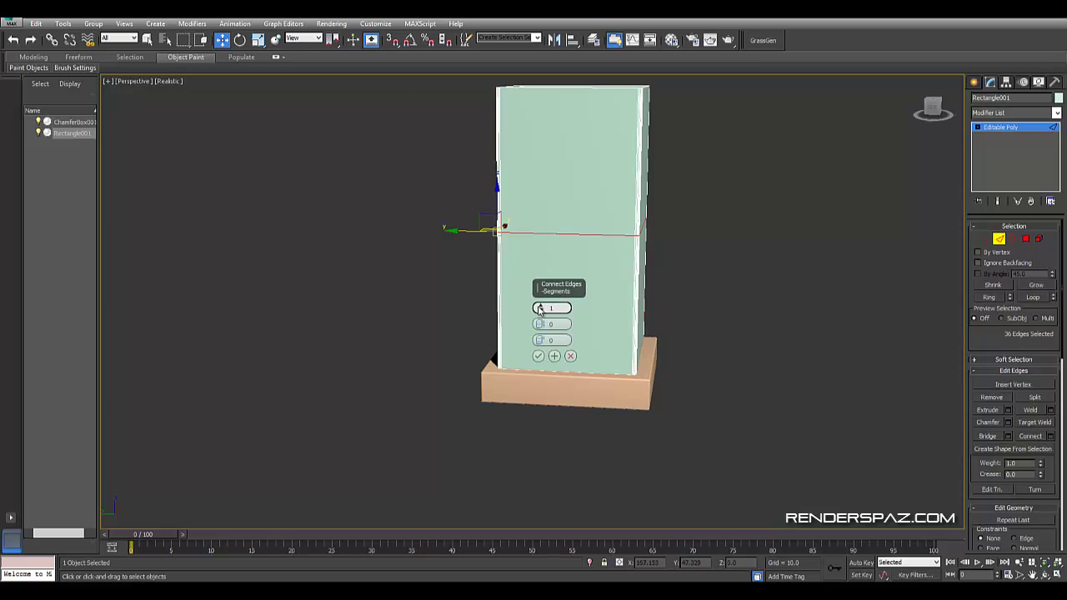
left_click_drag(539, 316, 540, 310)
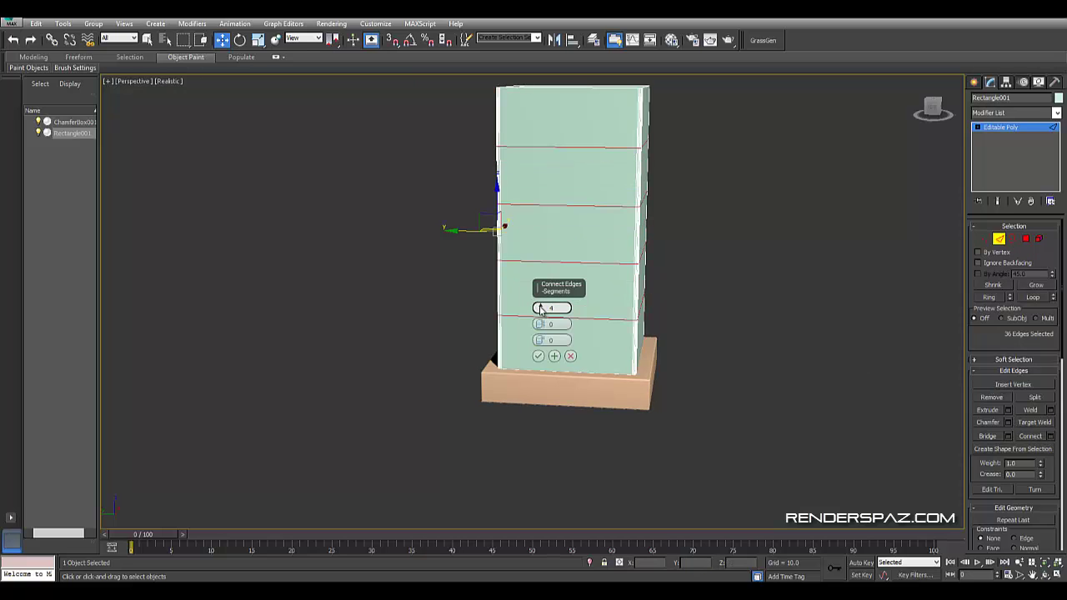
left_click(539, 356)
middle_click_drag(694, 306, 681, 310, "alt")
left_click(680, 306)
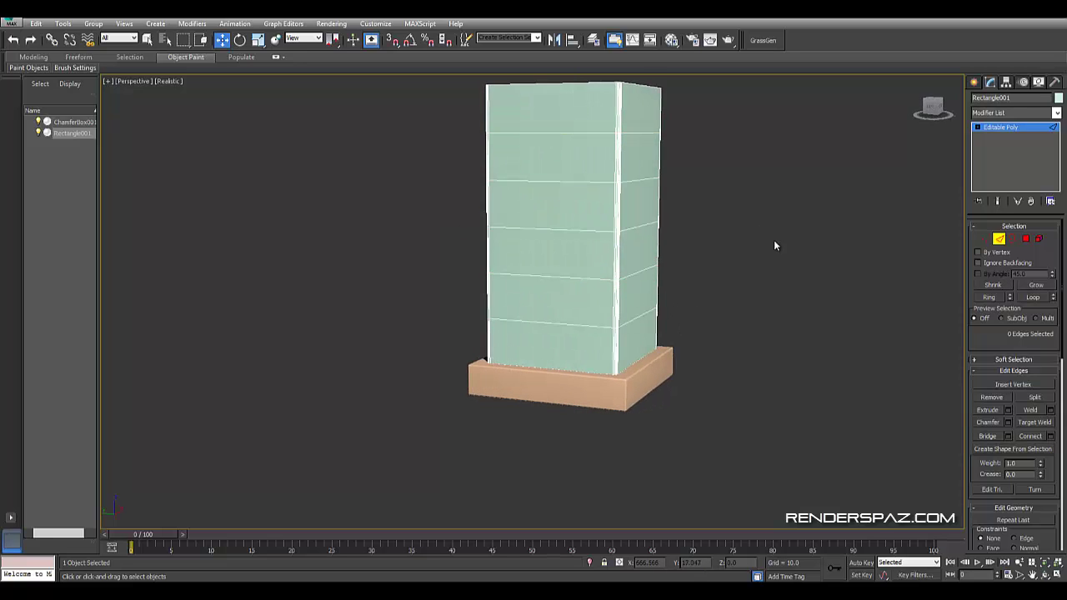
left_click(1001, 113)
- Add a Noise modifier to the shade and select its gizmo
key("n")
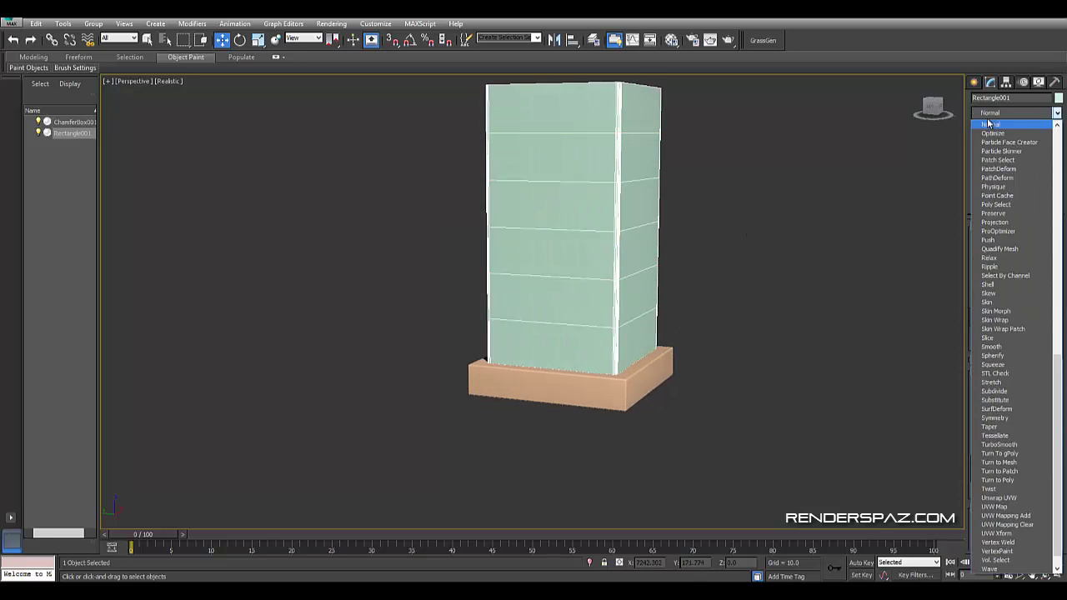
left_click(989, 125)
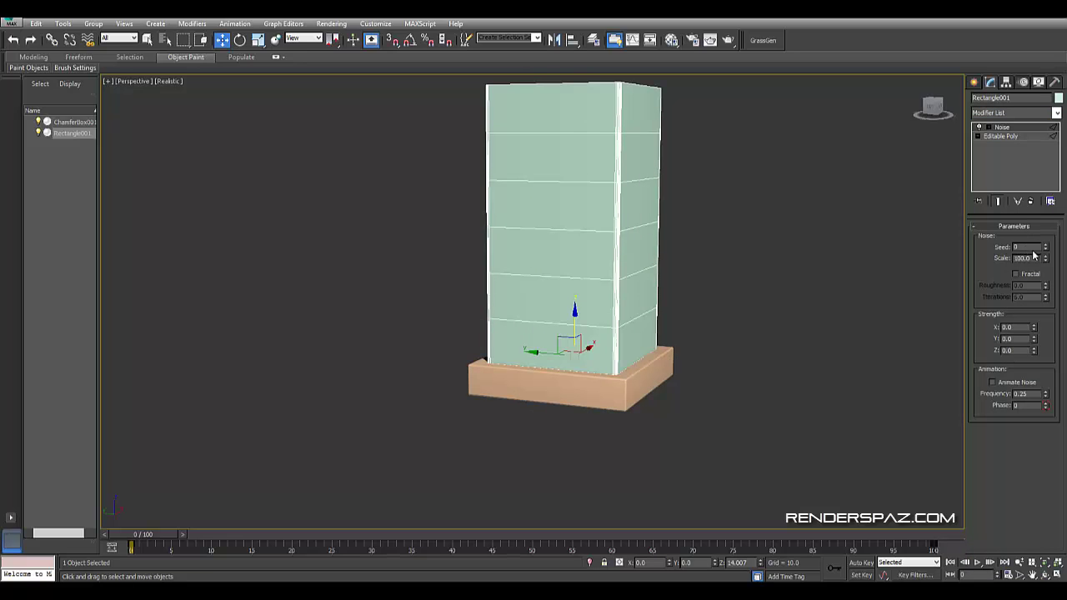
middle_click_drag(826, 164, 859, 240, "alt")
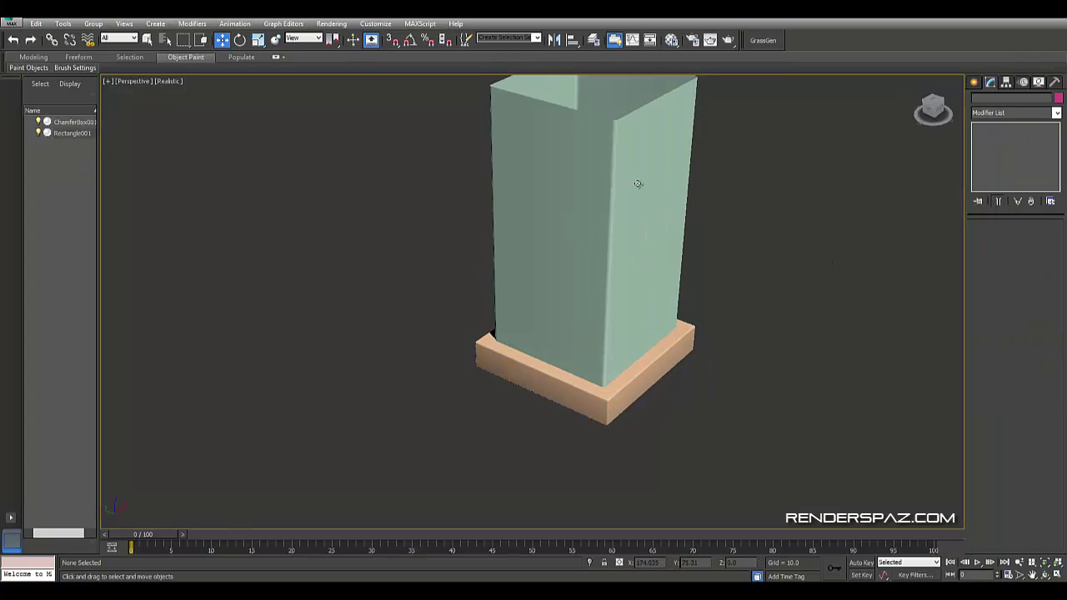
left_click(980, 127)
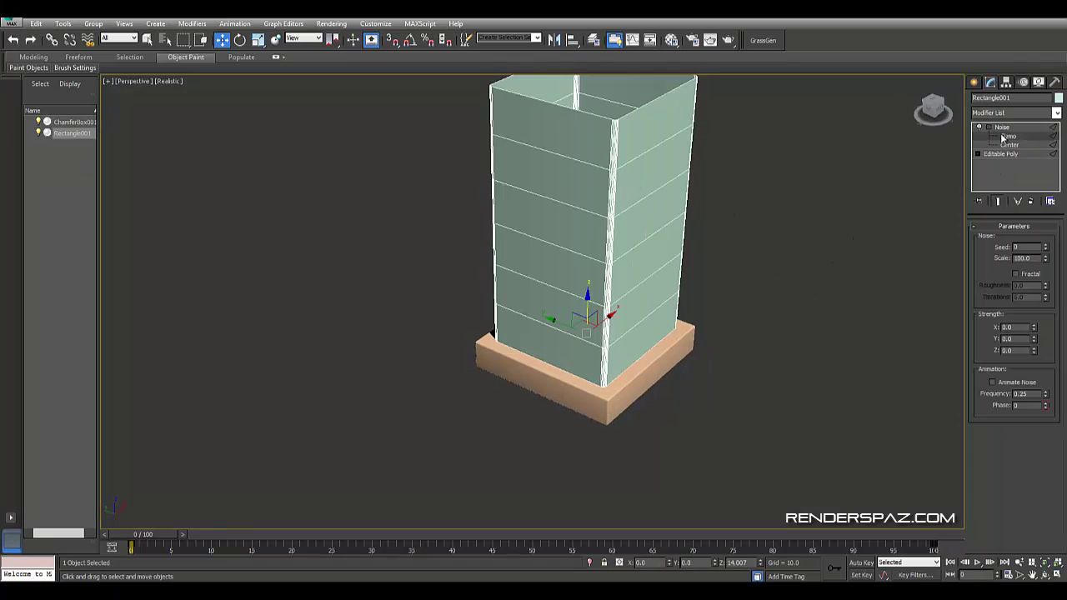
left_click(1008, 136)
mouse_move(884, 152)
middle_mouse_down("alt")
mouse_move(721, 298)
mouse_move(719, 255)
mouse_move(696, 305)
mouse_move(745, 321)
middle_mouse_up("alt")
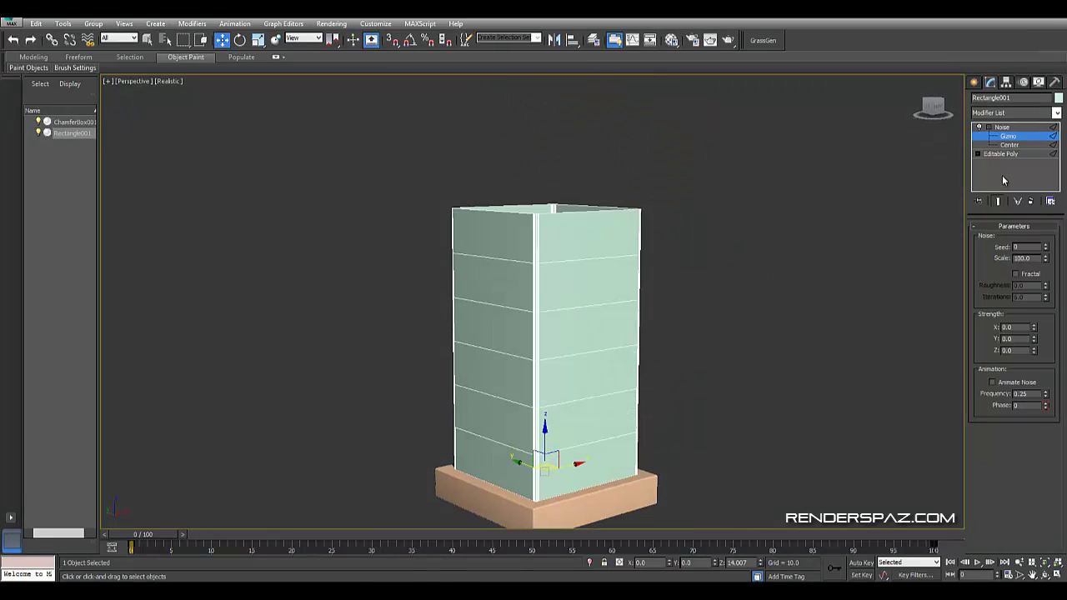
- Select all of the shade's elements, then delete the Noise modifier and re-add it above Editable Poly
left_click(1007, 155)
key("5")
key("ctrl+a")
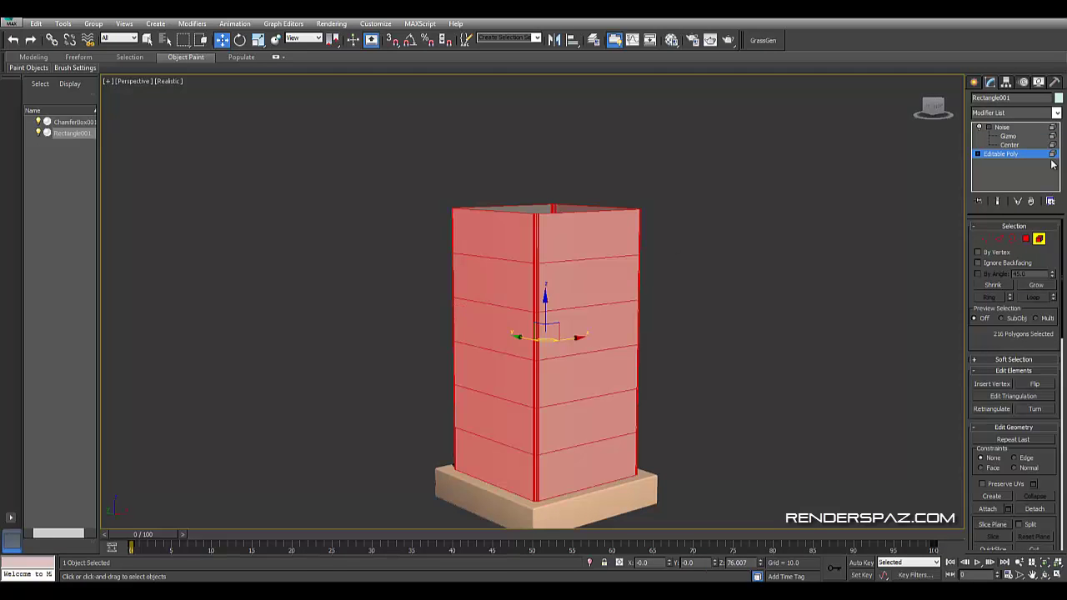
left_click(1009, 136)
left_click(1030, 201)
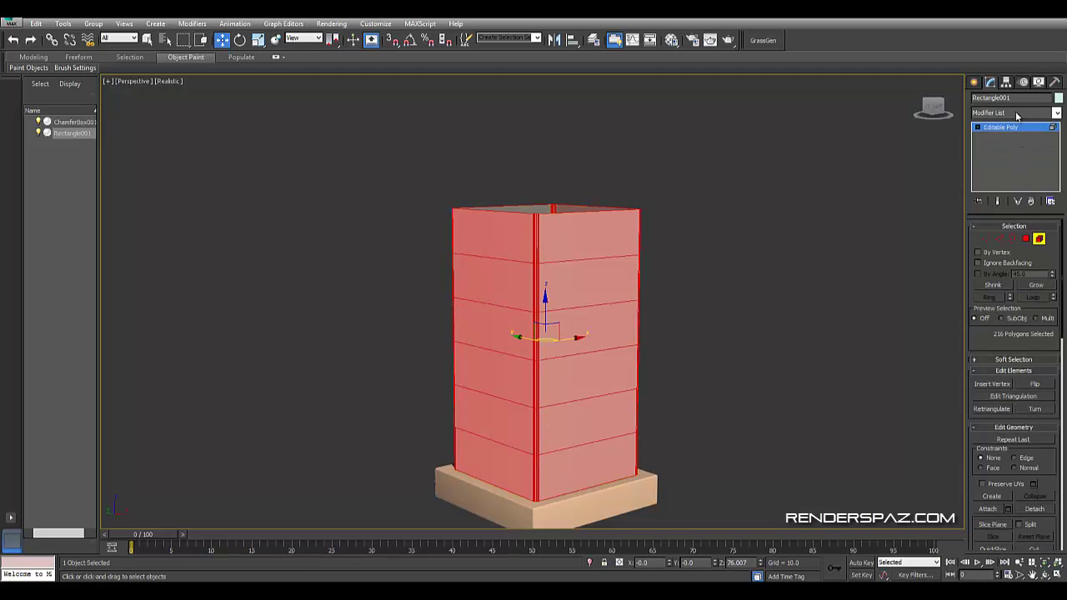
left_click(1016, 112)
key("n")
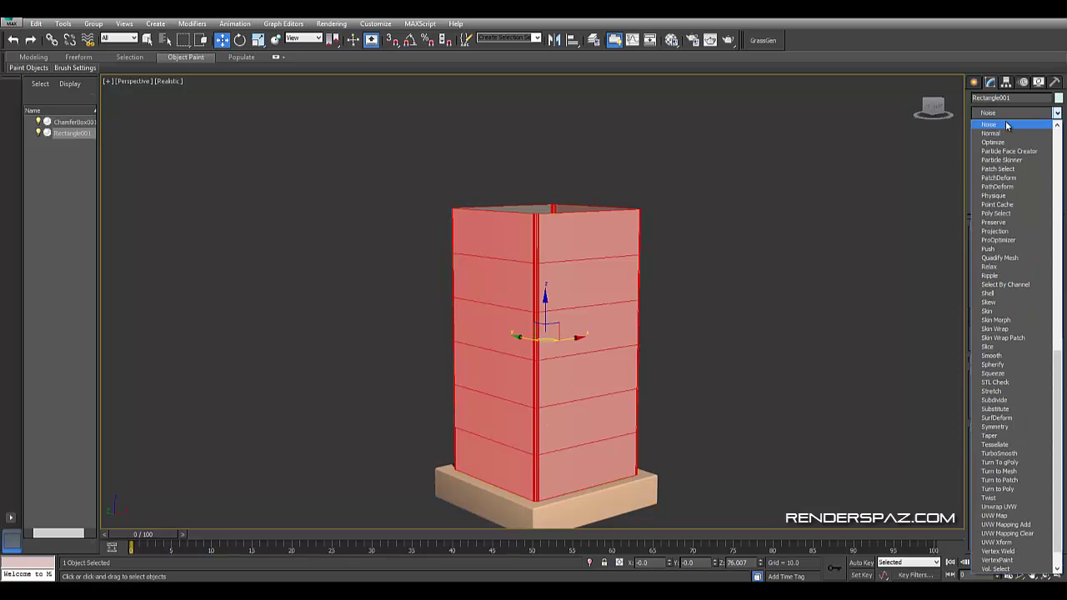
left_click(1005, 122)
- Return to Editable Poly Edge mode and select the shade's horizontal edges
left_click(730, 302)
left_click(626, 279)
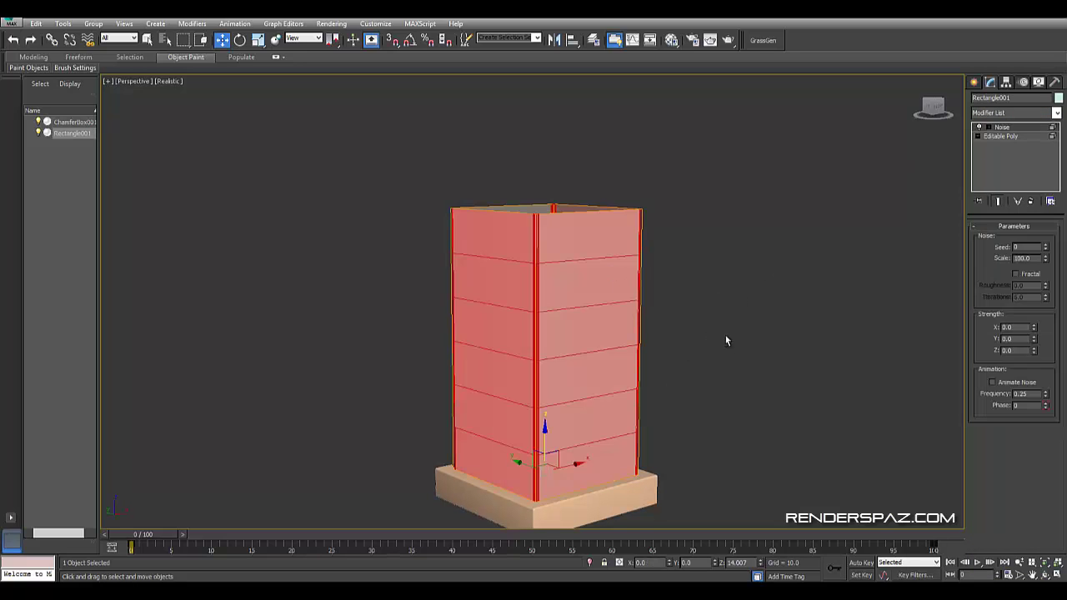
mouse_move(727, 338)
middle_mouse_down("alt")
mouse_move(721, 310)
mouse_move(994, 210)
middle_mouse_up("alt")
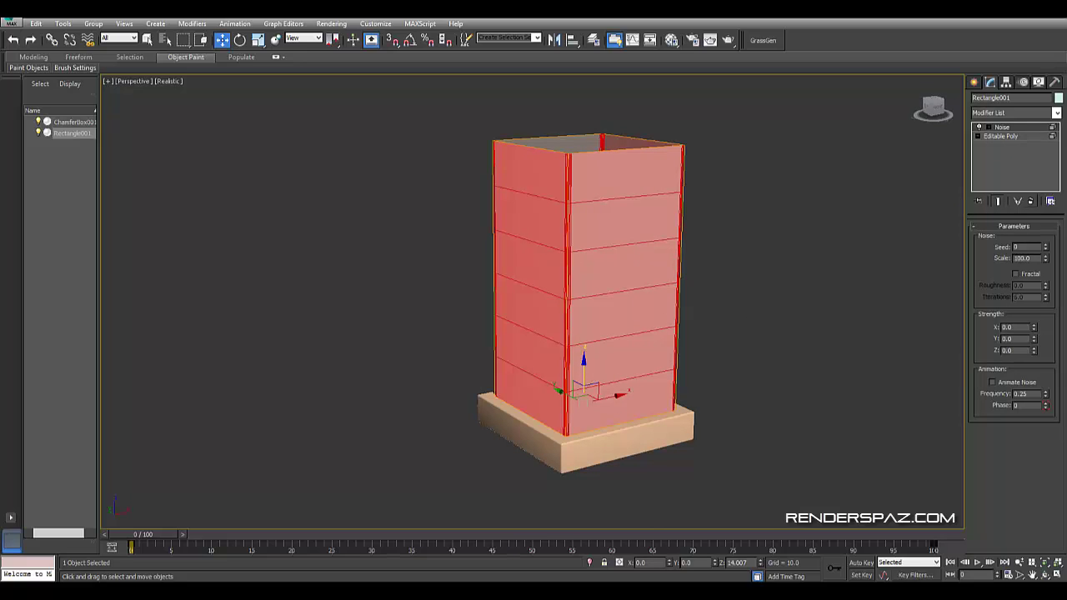
left_click(1005, 136)
left_click(999, 238)
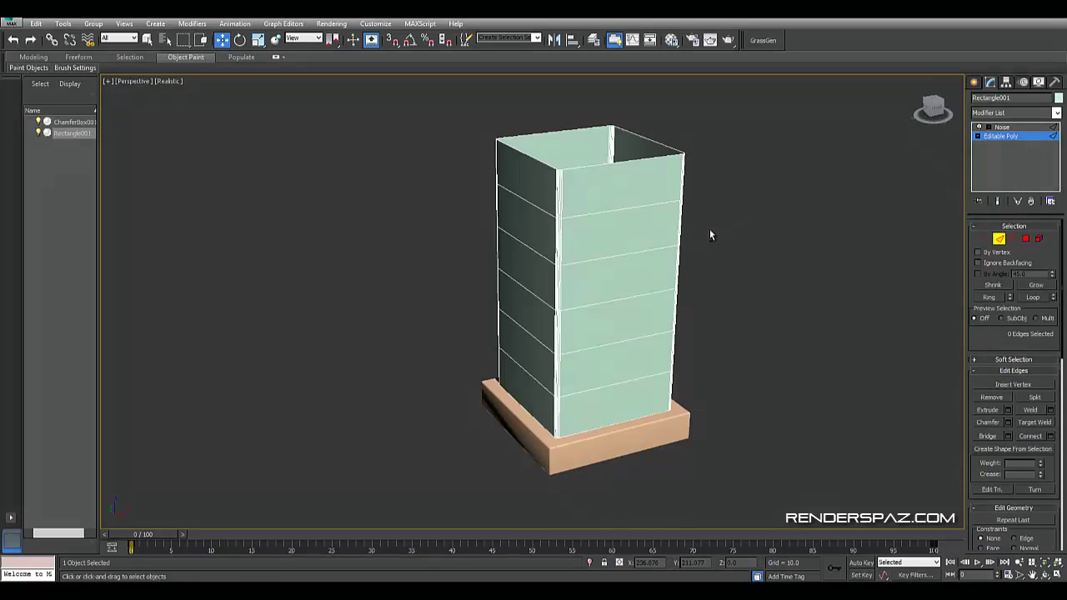
middle_click_drag(709, 229, 588, 90, "alt")
left_click(587, 159)
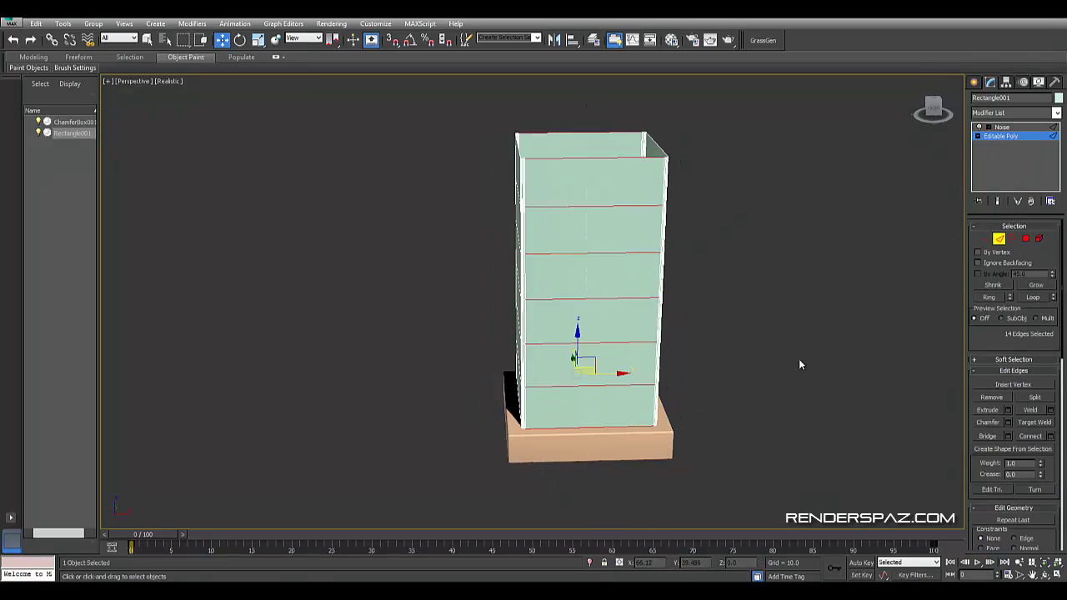
- Connect the selected edges with 2 segments
left_click(1050, 438)
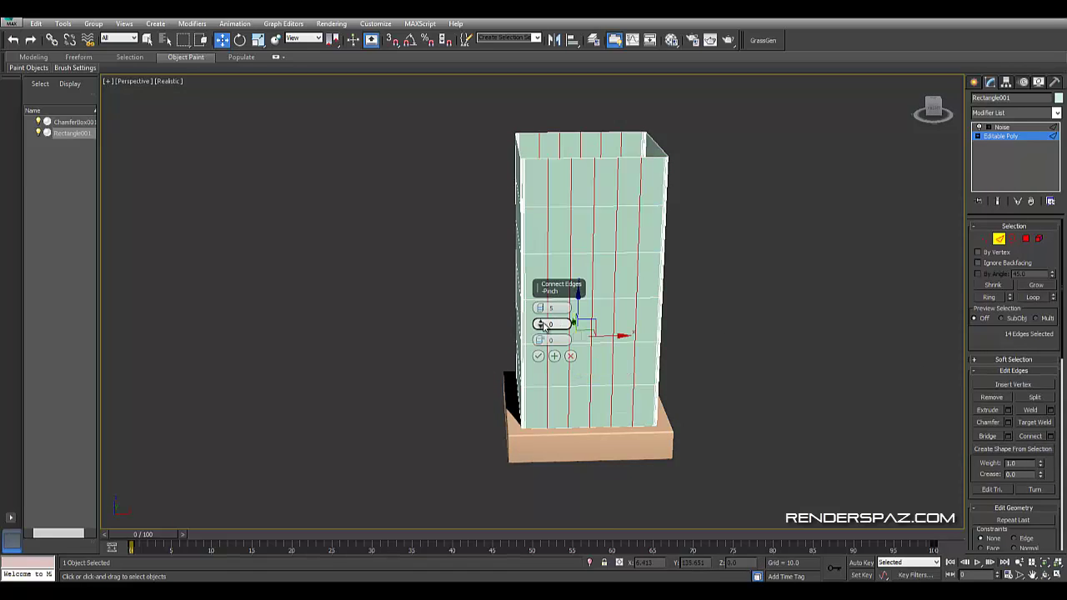
left_click_drag(541, 312, 541, 329)
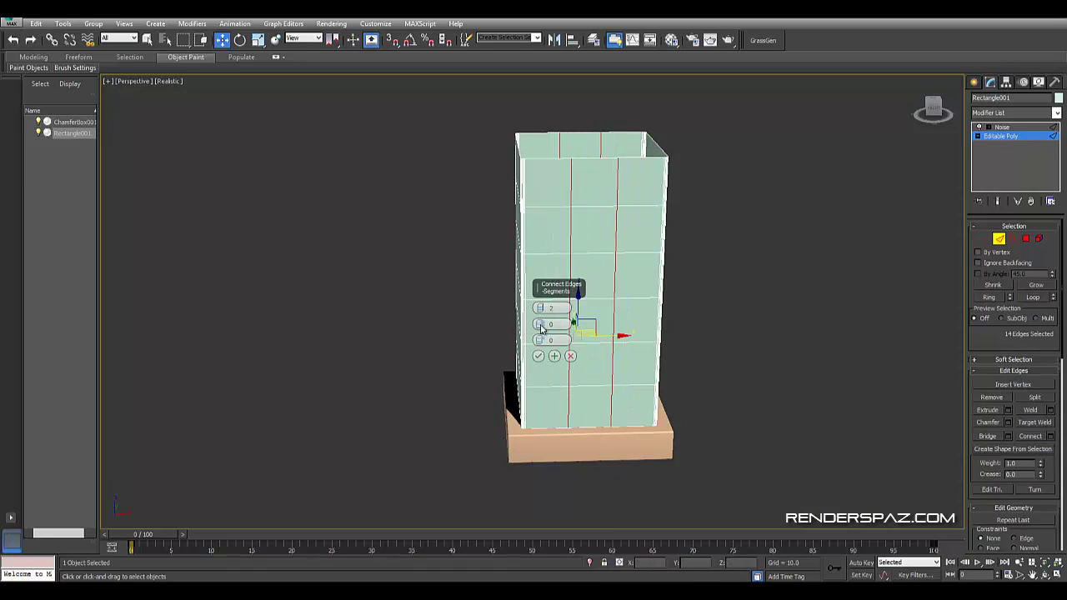
left_click(491, 334)
mouse_move(491, 334)
middle_mouse_down("alt")
mouse_move(529, 303)
mouse_move(614, 312)
mouse_move(598, 272)
mouse_move(589, 122)
middle_mouse_up("alt")
- Select the horizontal edges, including the bottom one, and connect them into vertical divisions
left_click_drag(579, 108, 569, 424)
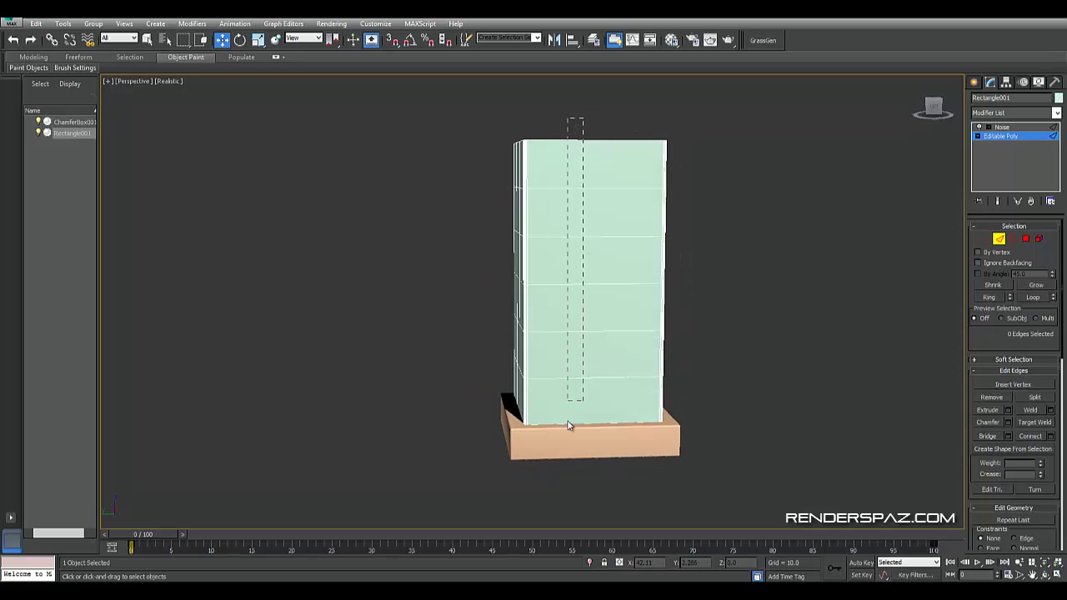
middle_click_drag(619, 462, 615, 457, "alt")
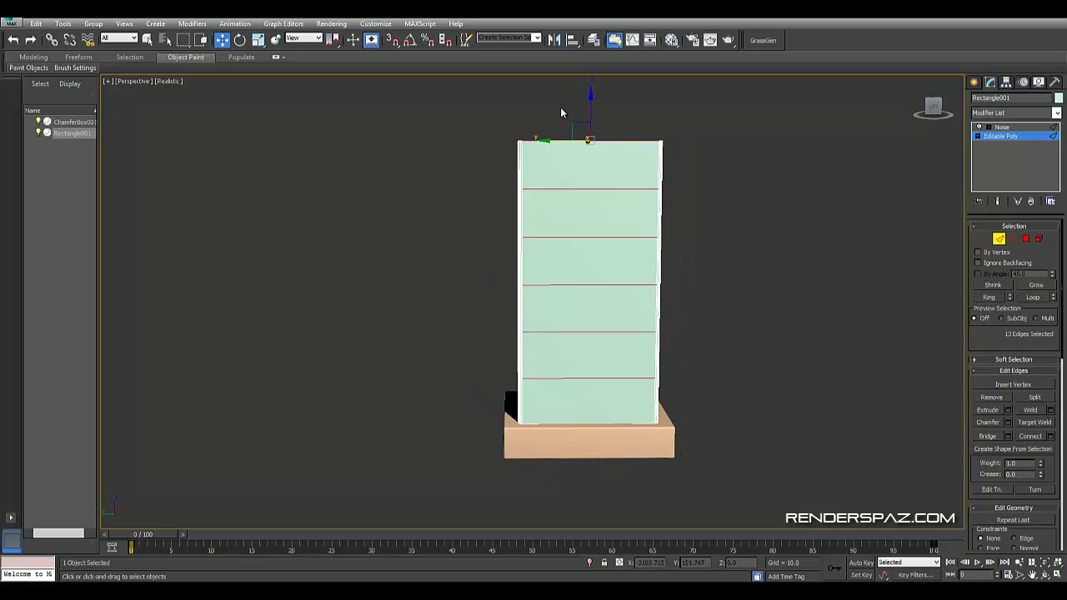
left_click(588, 424, "ctrl")
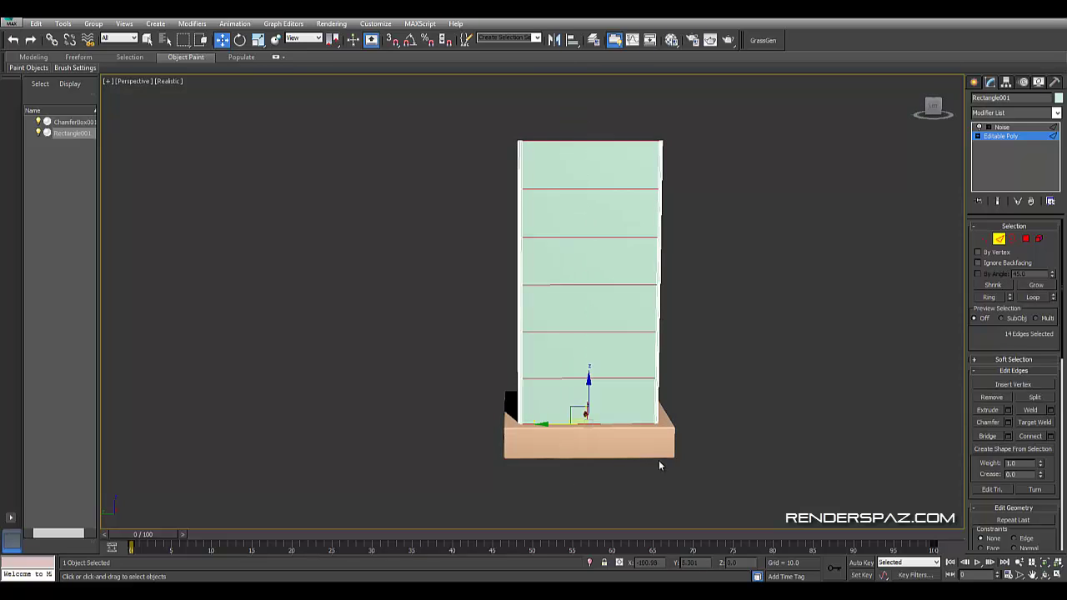
left_click(1031, 438)
left_click(695, 379)
mouse_move(696, 380)
middle_mouse_down("alt")
mouse_move(716, 321)
mouse_move(625, 320)
mouse_move(528, 350)
mouse_move(691, 358)
mouse_move(619, 315)
middle_mouse_up("alt")
- Try initial Noise values: X strength 22, a lower scale, Fractal on, Y strength 1
left_click(1028, 126)
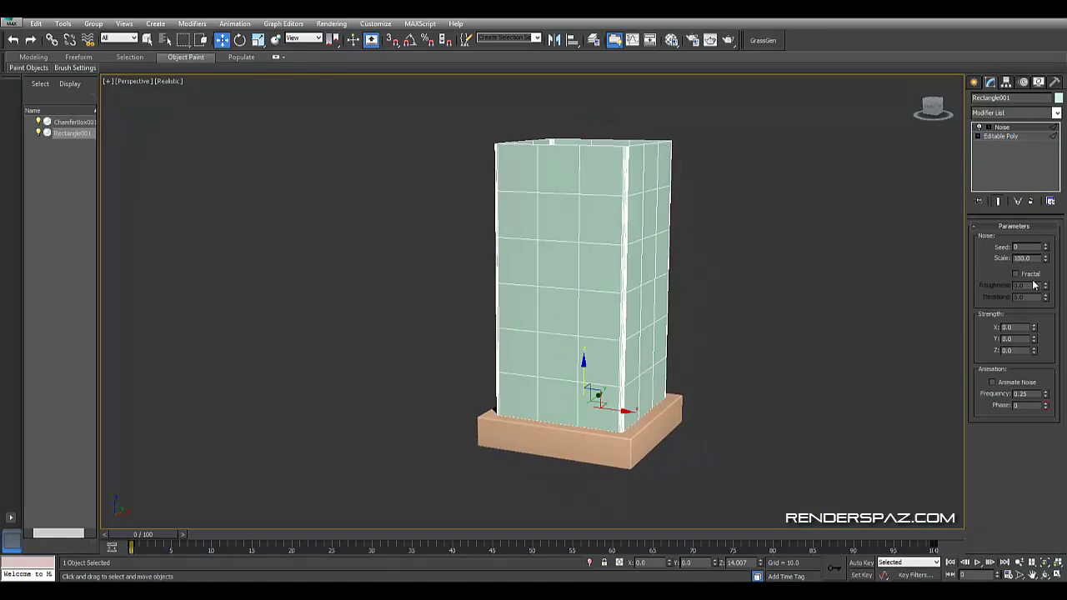
double_click(1015, 328)
type("2")
type("2")
left_click_drag(1048, 264, 1047, 281)
left_click(1031, 276)
key("Tab")
key("Tab")
type("1")
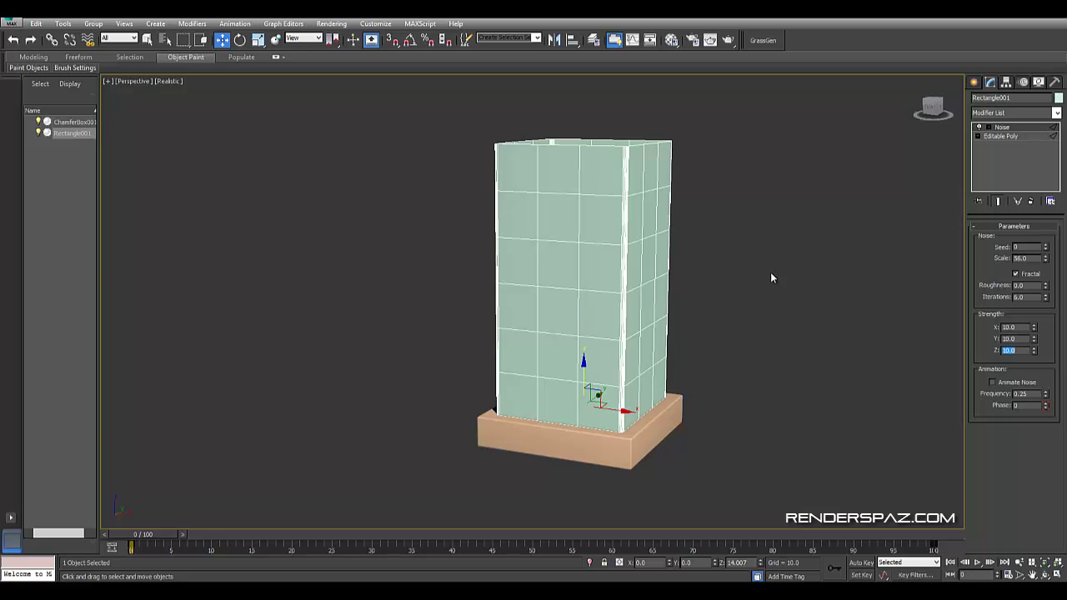
- Select the whole shade element, then set Noise X strength to 2.5 with Fractal off
left_click(981, 127)
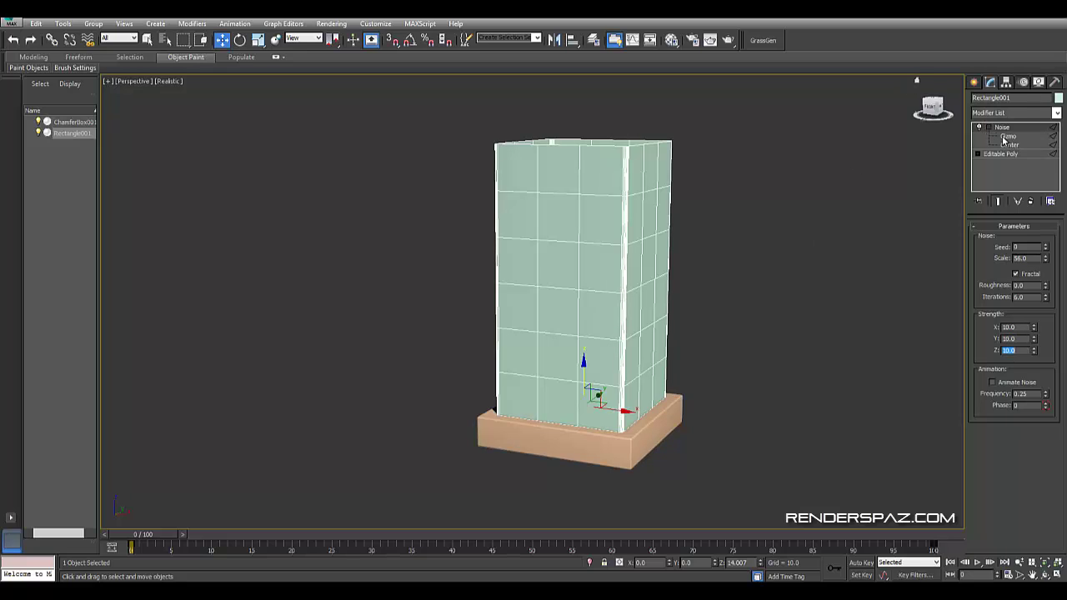
left_click(1001, 154)
left_click(1039, 238)
left_click(659, 250)
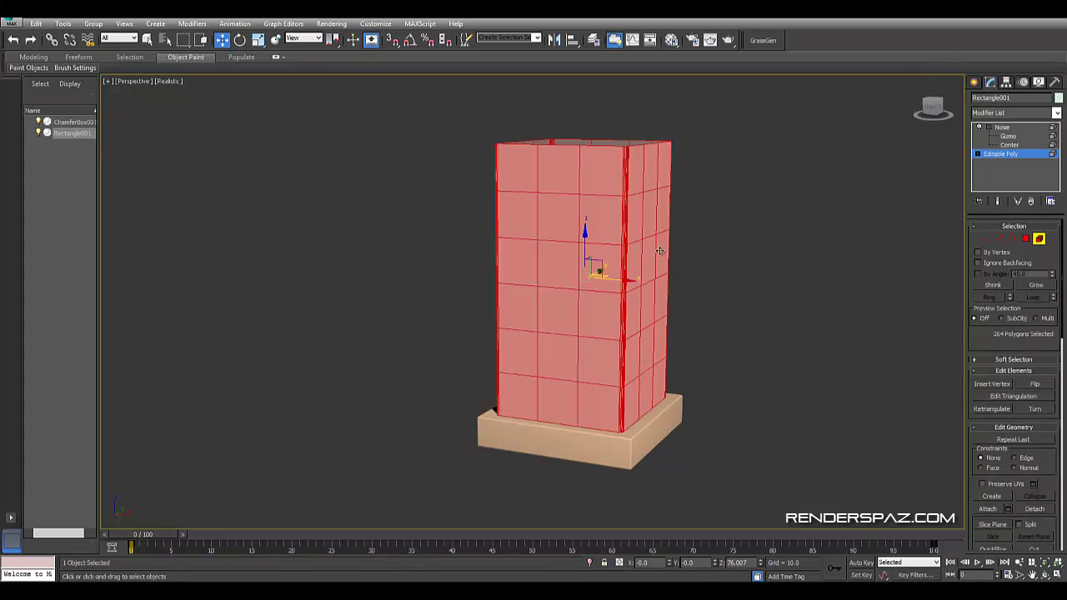
left_click(1001, 128)
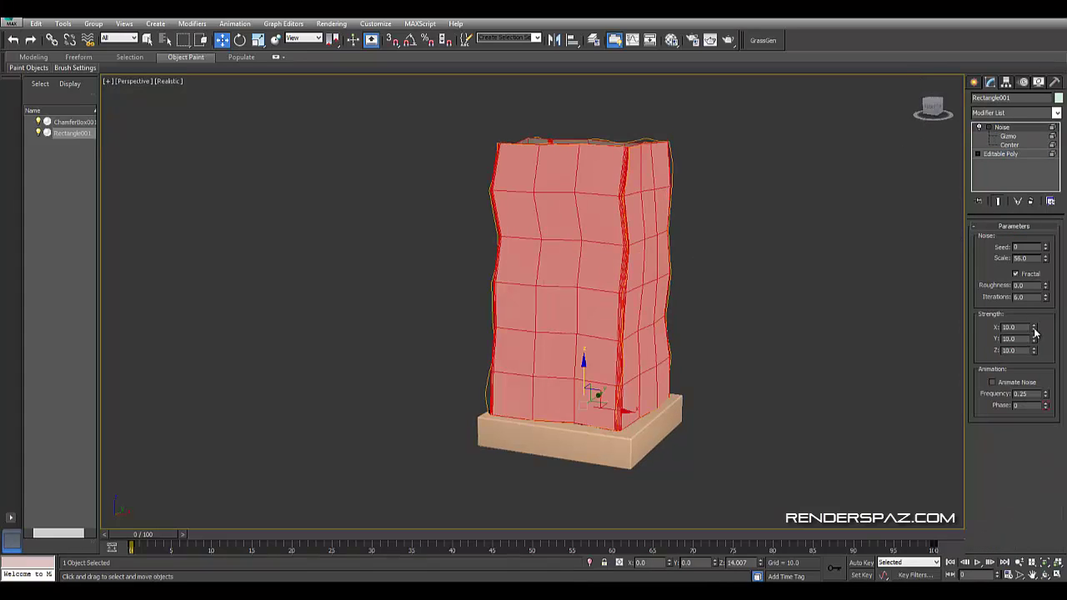
left_click_drag(1035, 332, 1031, 285)
left_click(1016, 273)
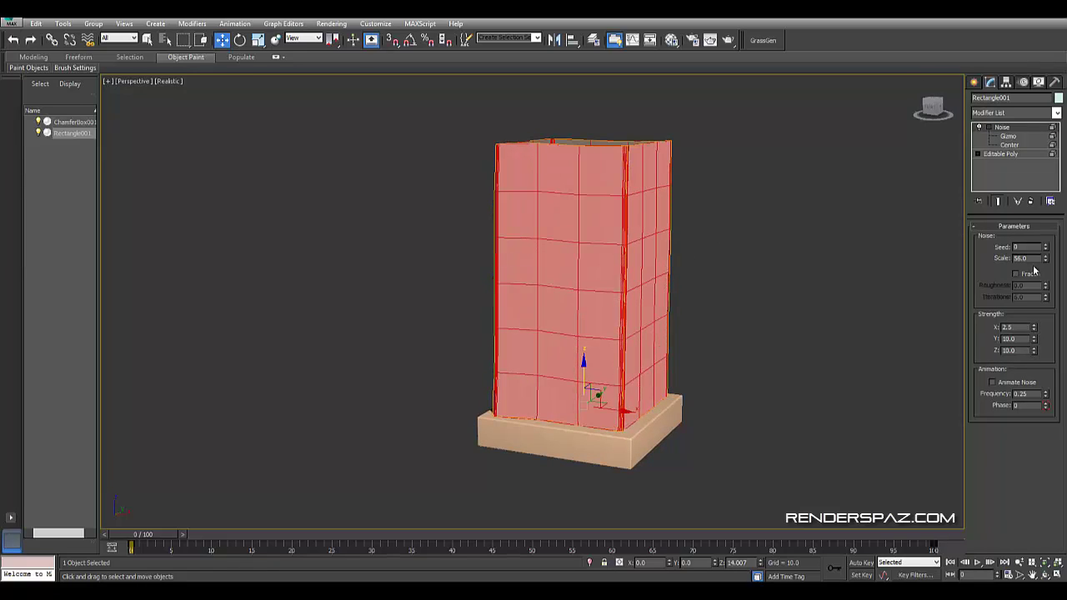
left_click(798, 280)
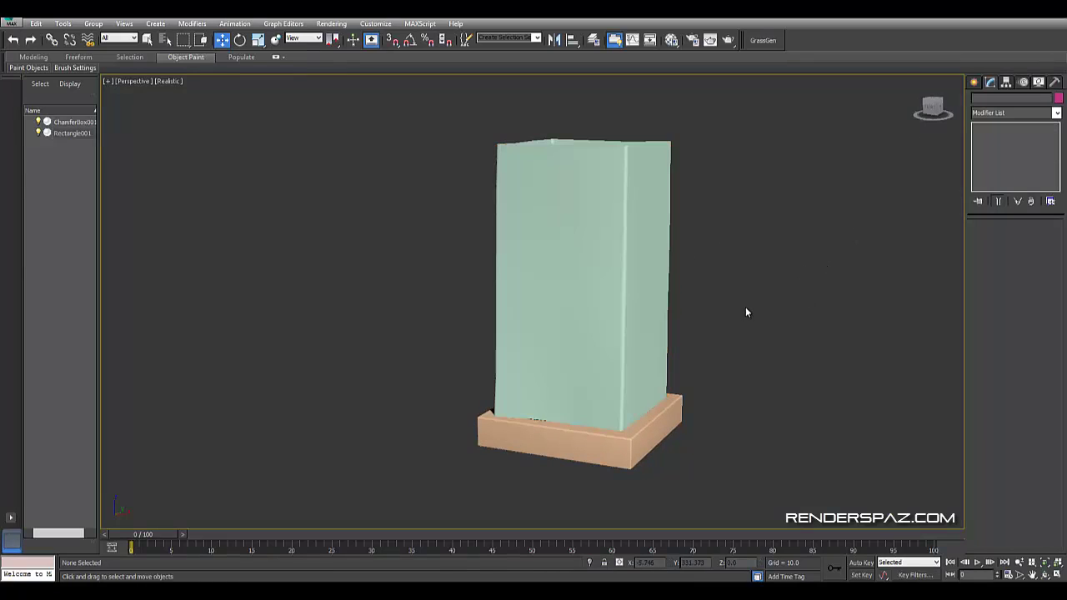
mouse_move(746, 312)
middle_mouse_down("alt")
mouse_move(772, 311)
mouse_move(631, 300)
middle_mouse_up("alt")
- Set the Noise strength to 5.0 on X, Y and Z
left_click(637, 250)
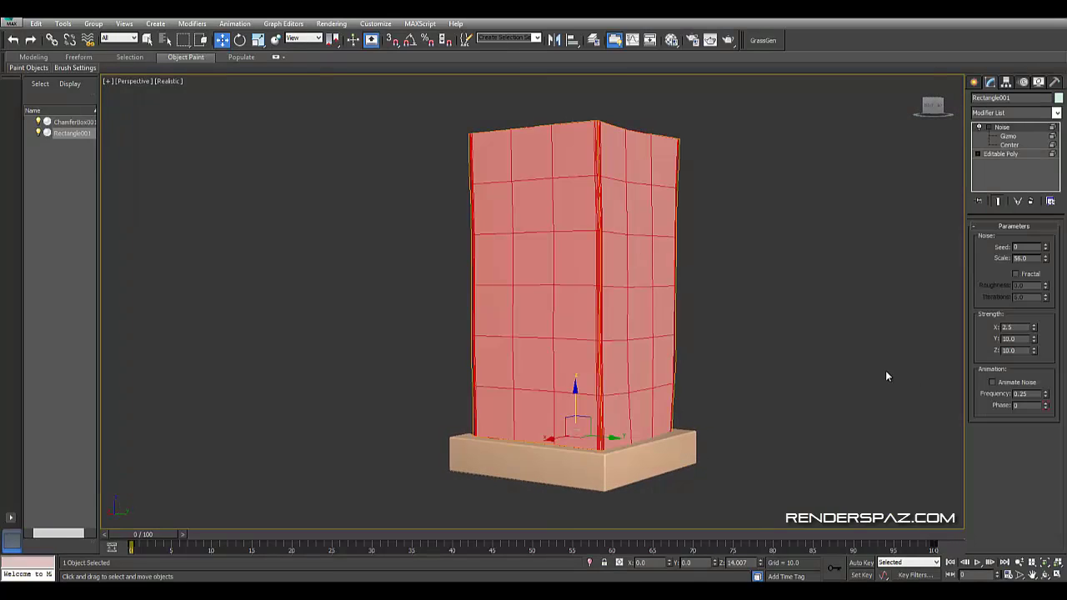
left_click(1032, 332)
type("10")
key("Return")
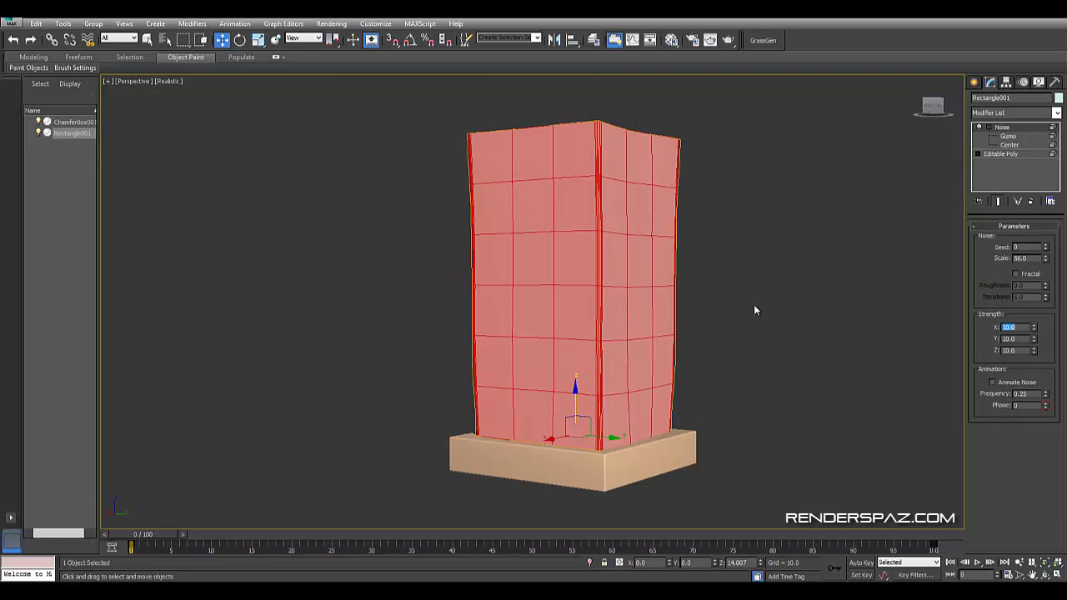
key("Tab")
key("Tab")
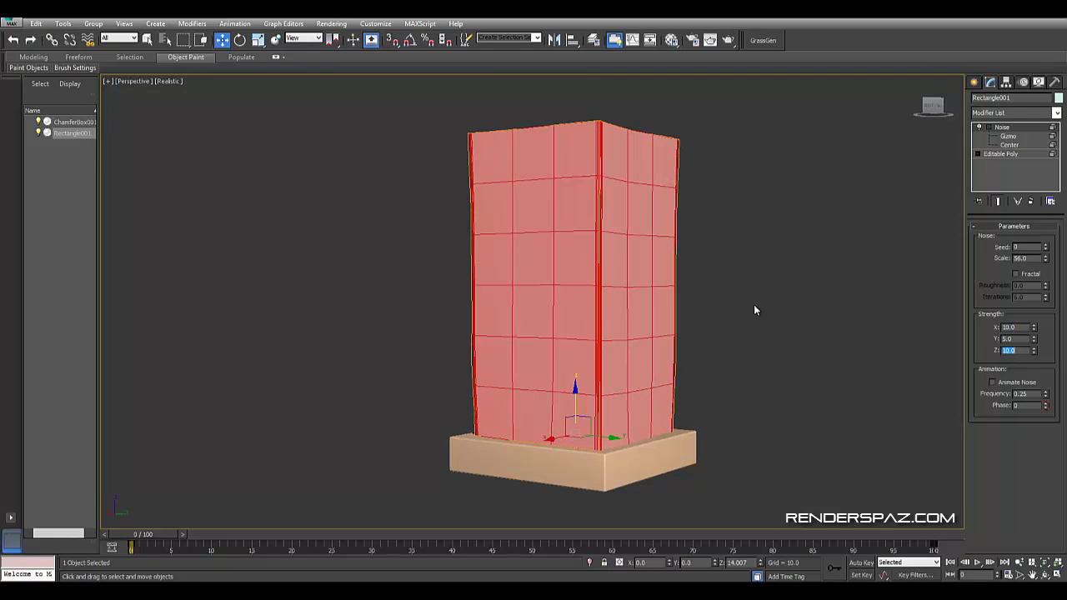
type("5")
key("Return")
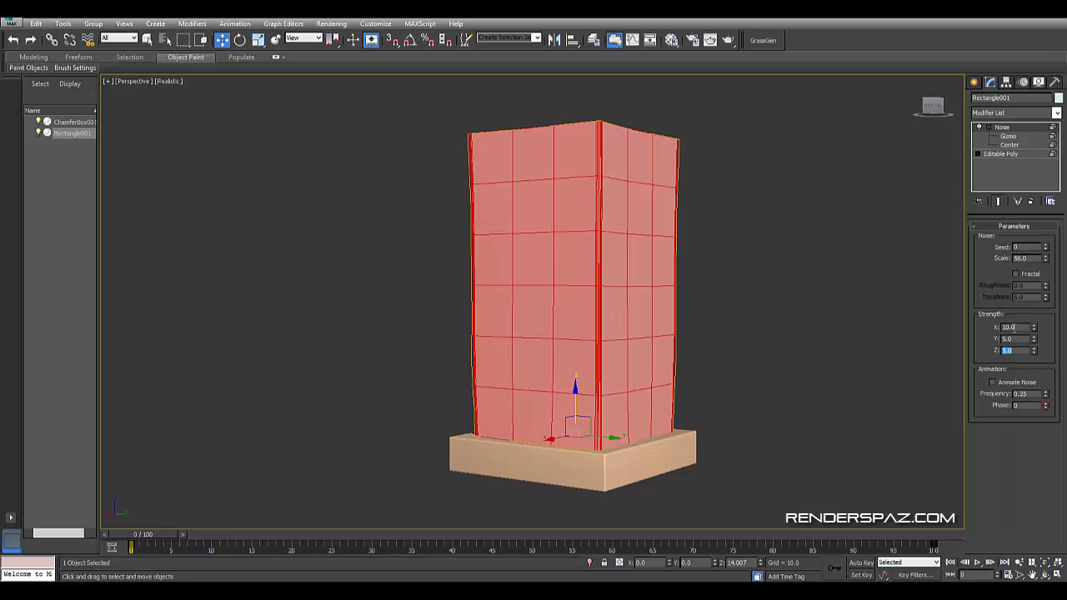
left_click(1020, 330)
type("5")
key("Return")
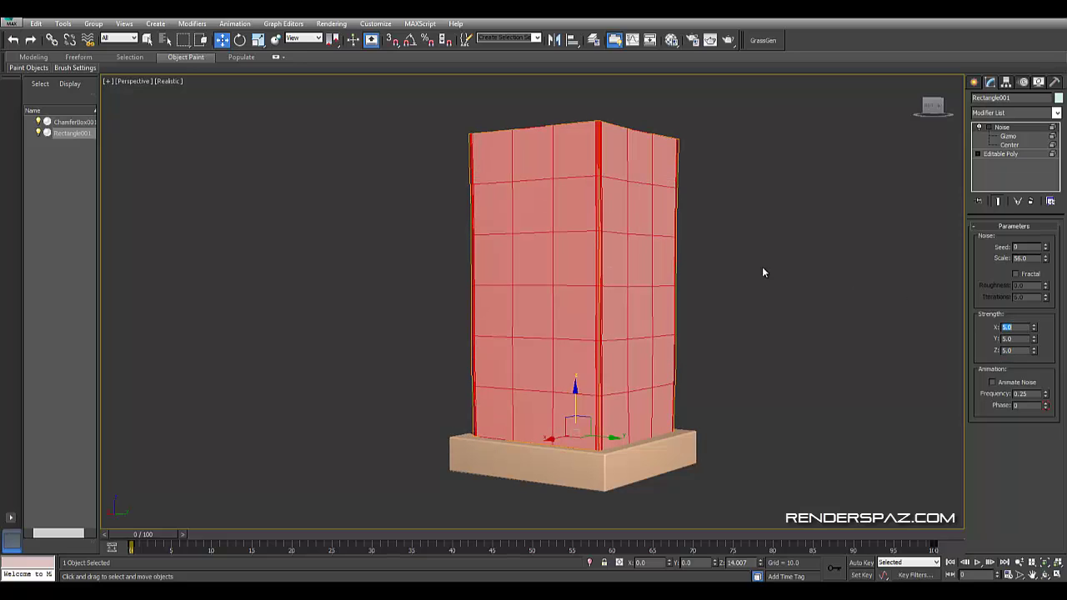
- Frame the shade to compare it with the reference photo, then close the photo and reselect the shade
left_click(818, 431)
mouse_move(817, 417)
middle_mouse_down("alt")
mouse_move(854, 422)
mouse_move(692, 295)
mouse_move(740, 431)
mouse_move(746, 419)
middle_mouse_up("alt")
key("ctrl+a")
key("z")
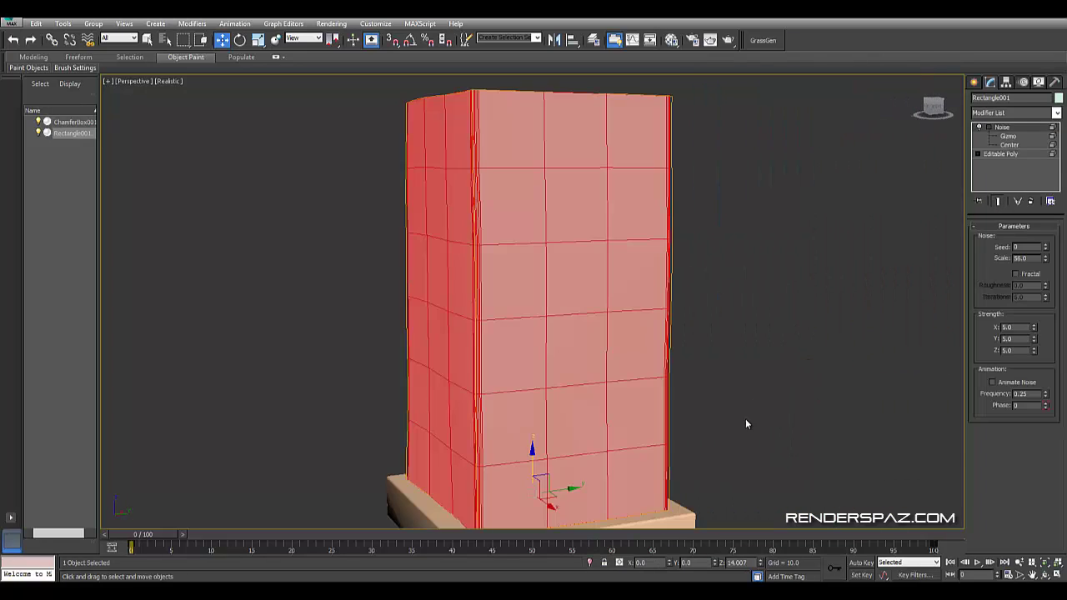
left_click(773, 360)
middle_click_drag(783, 351, 786, 325)
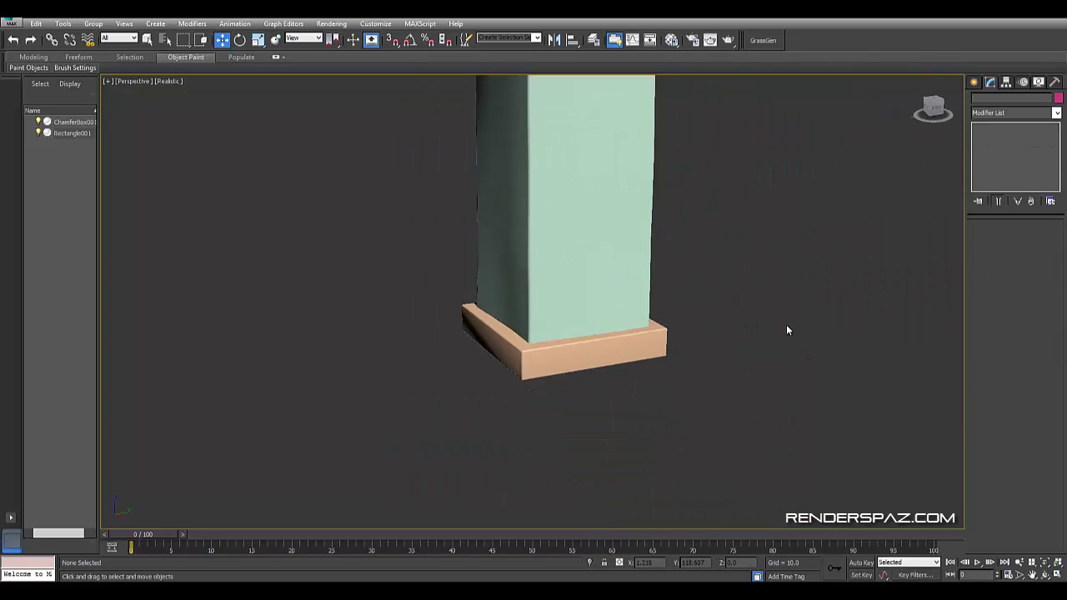
mouse_move(701, 248)
middle_mouse_down()
mouse_move(712, 224)
mouse_move(714, 257)
middle_mouse_up()
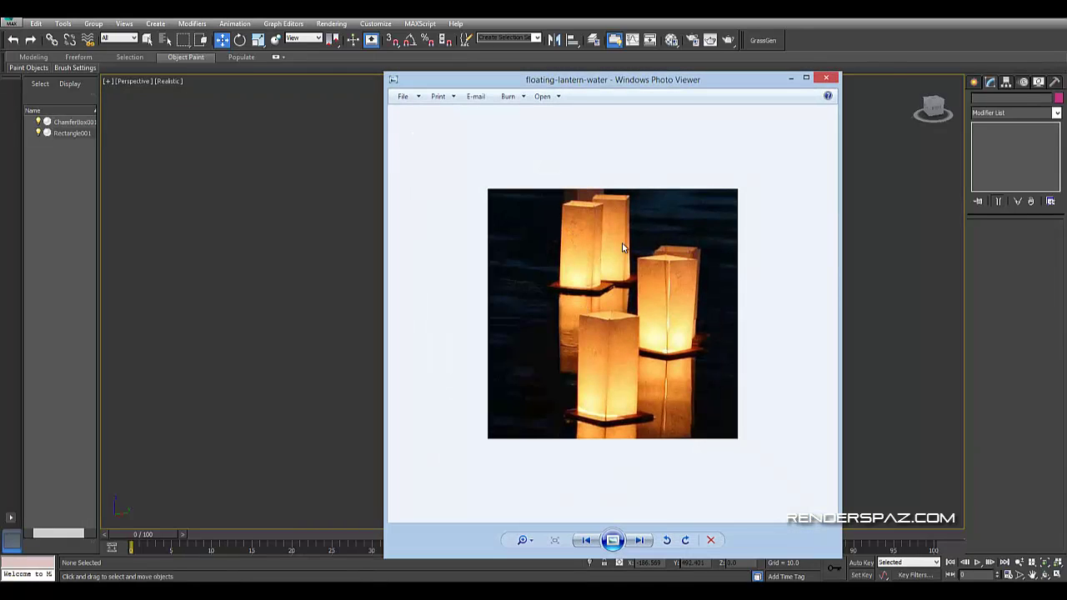
left_click(826, 77)
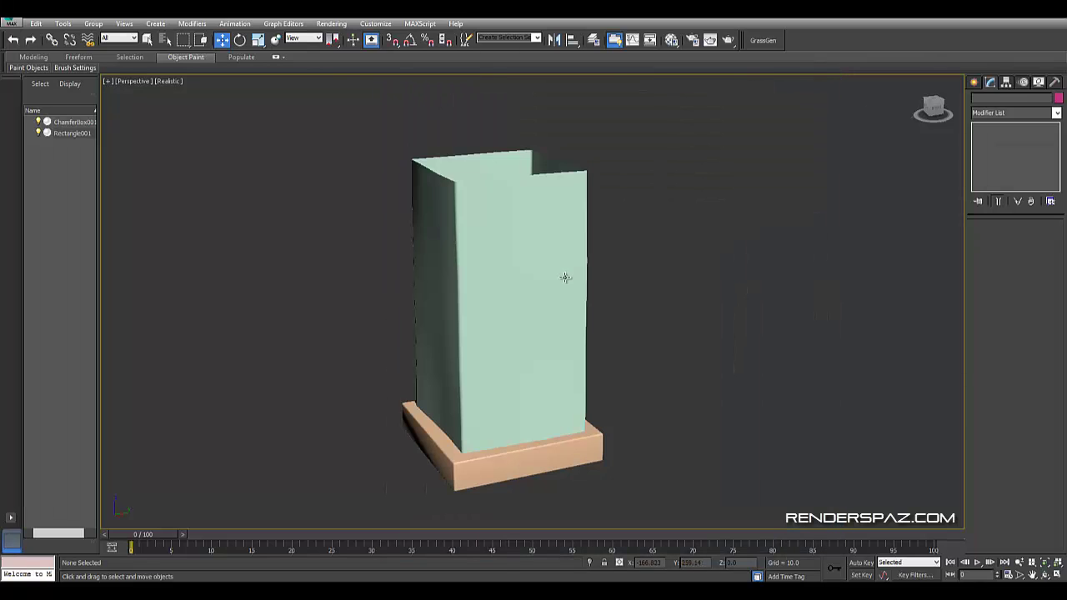
left_click(566, 277)
- Add a Twist modifier to the shade with an angle of 2
left_click(1014, 114)
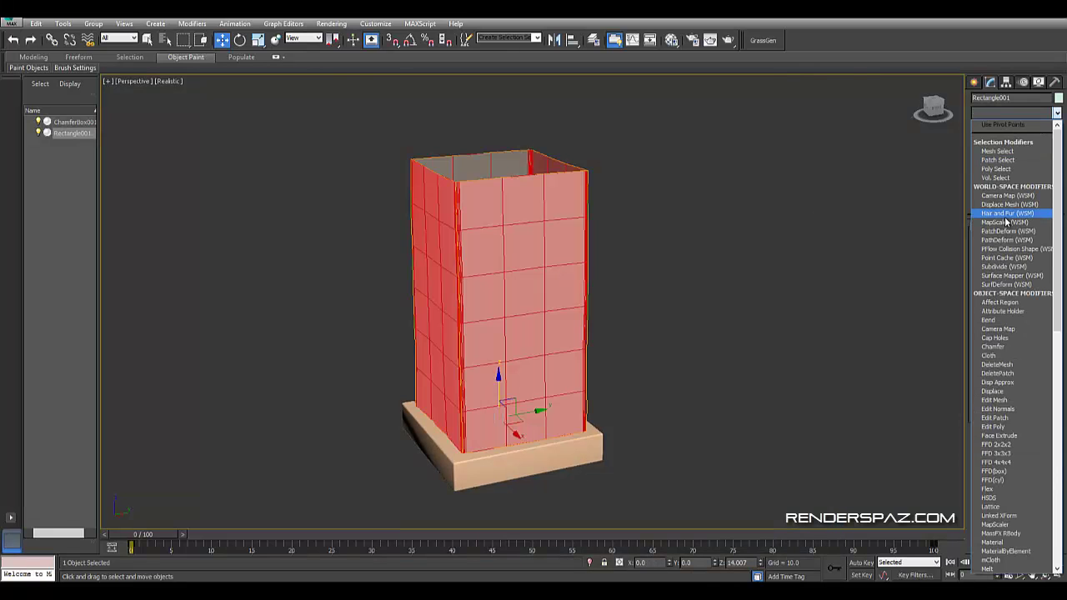
scroll(1007, 222, "down", 15)
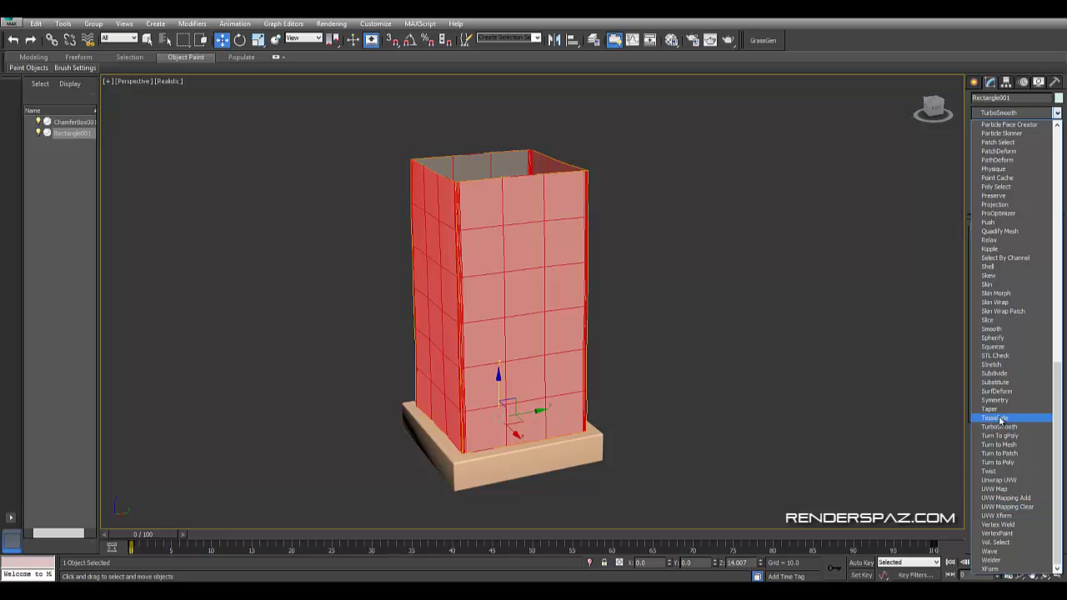
left_click(992, 471)
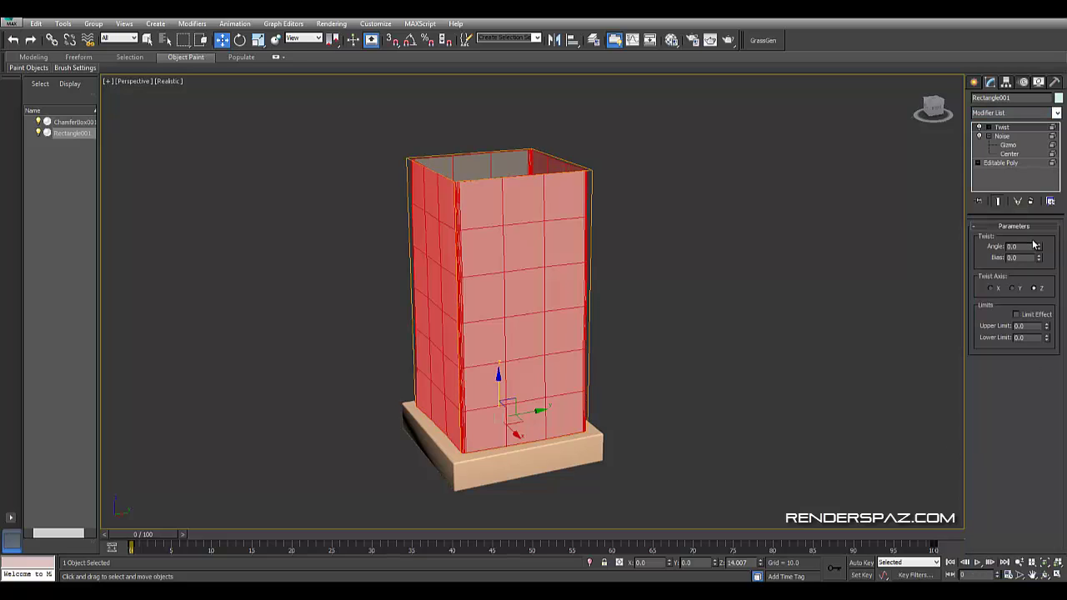
left_click_drag(1039, 246, 1040, 241)
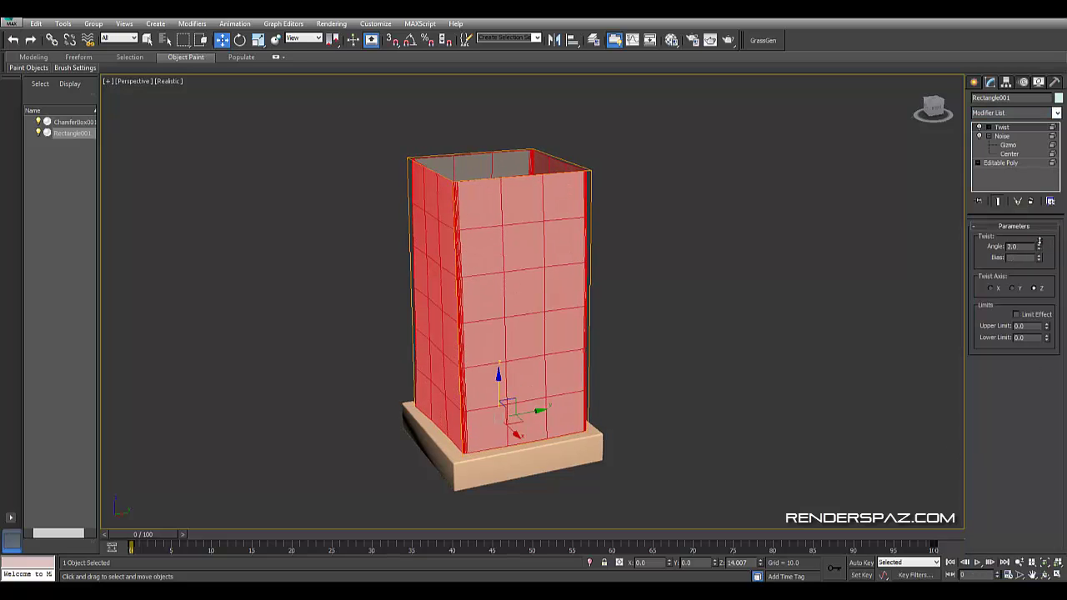
- Inspect the twisted shade from several angles, collapse Noise's sub-objects and reselect the shade
left_click(879, 282)
middle_click_drag(769, 353, 558, 276, "alt")
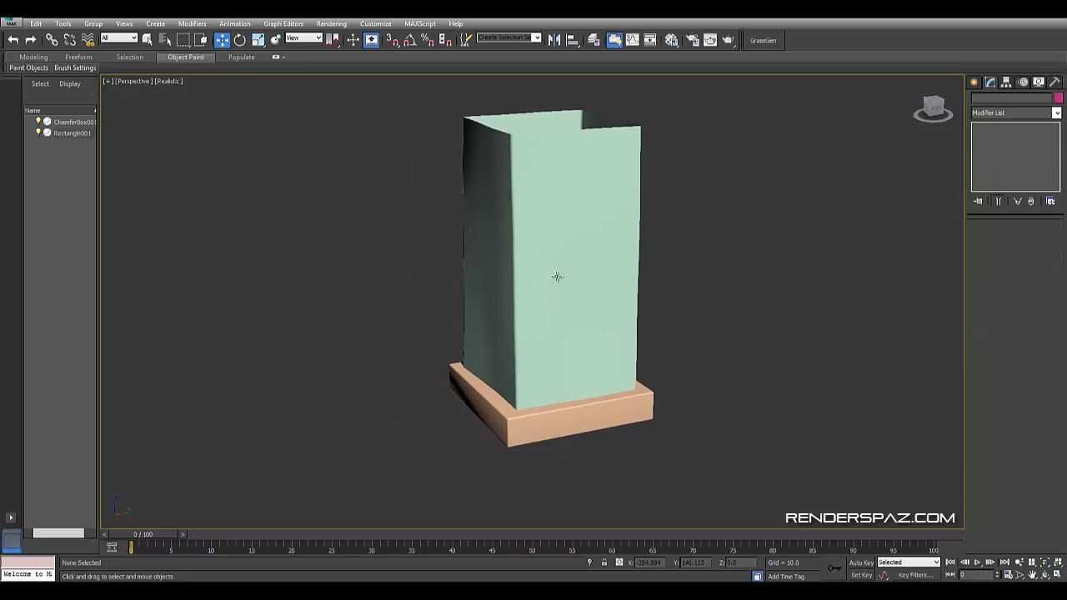
left_click(524, 318)
left_click(411, 277)
mouse_move(526, 427)
middle_mouse_down("alt")
mouse_move(522, 436)
mouse_move(576, 317)
middle_mouse_up("alt")
left_click(580, 297)
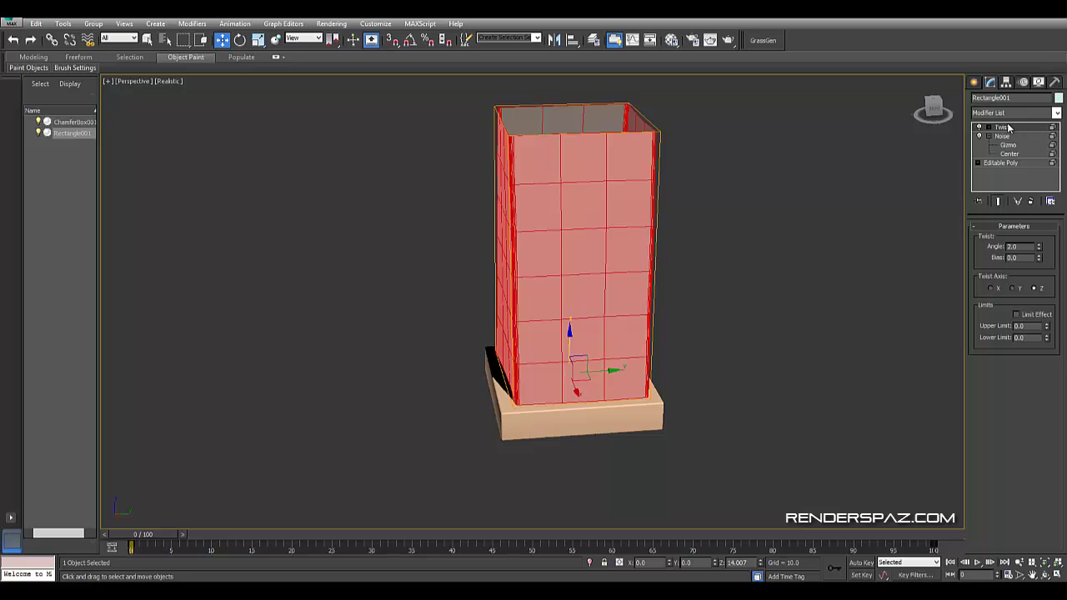
left_click(989, 137)
left_click(888, 171)
mouse_move(753, 305)
middle_mouse_down("alt")
mouse_move(765, 306)
mouse_move(729, 312)
mouse_move(722, 333)
mouse_move(750, 309)
middle_mouse_up("alt")
left_click(586, 231)
- Add a Shell modifier with outer amount 0 and inner amount 0.26
left_click(1013, 113)
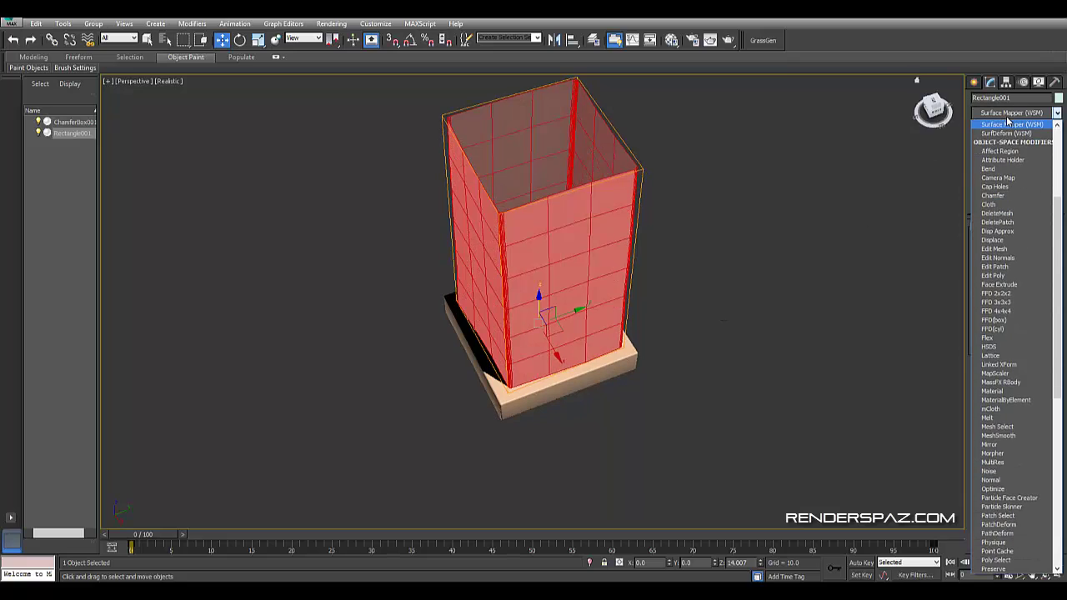
scroll(1001, 250, "down", 15)
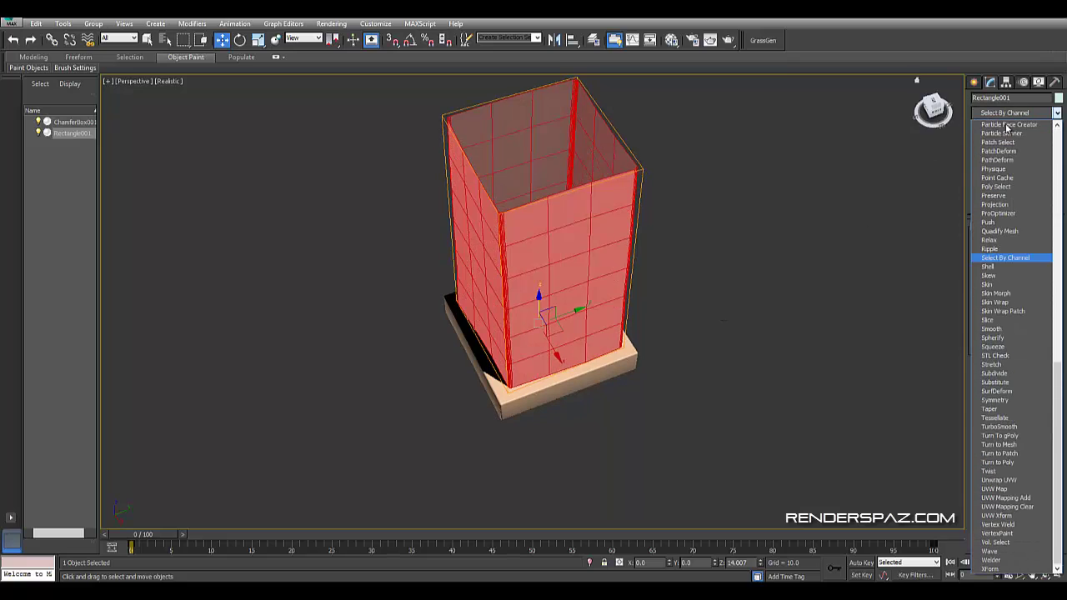
left_click(992, 266)
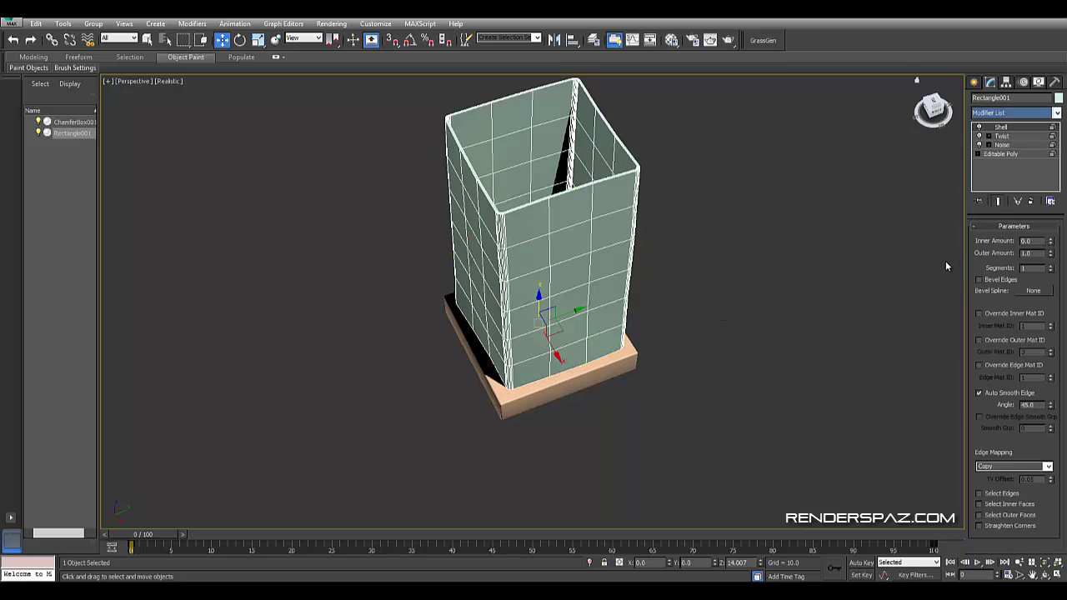
right_click(1051, 253)
left_click_drag(1051, 242, 1049, 223)
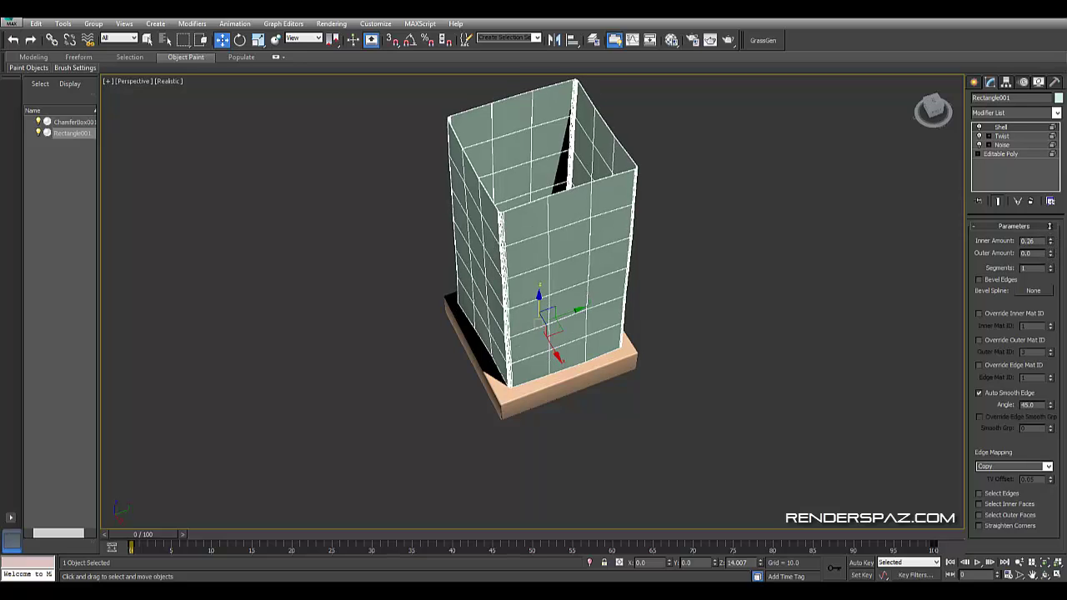
- Clear the selection and view the lantern from the Top viewport, zoomed out
left_click(785, 274)
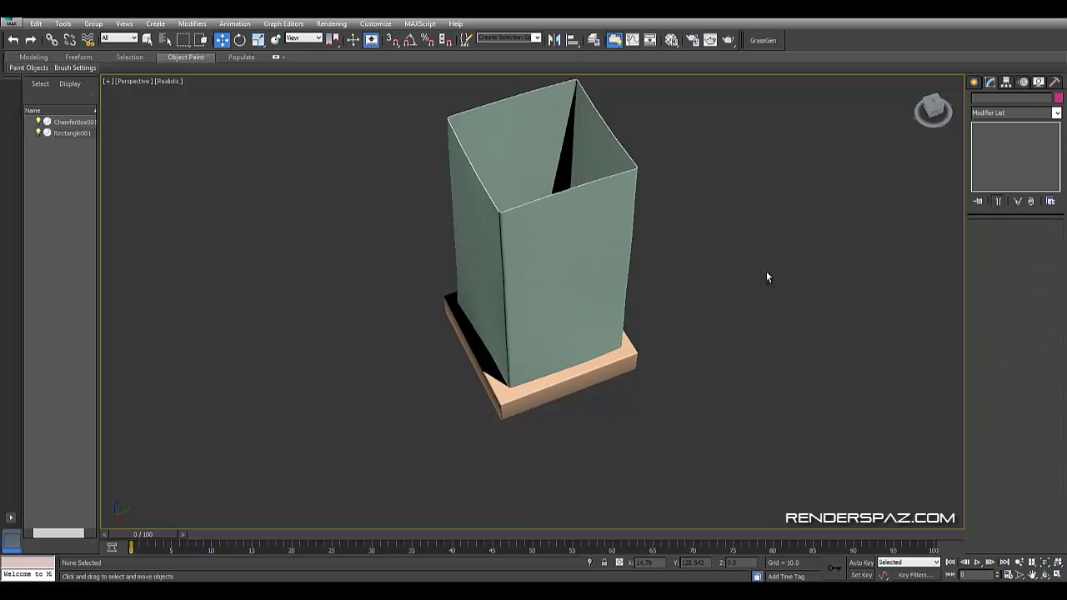
mouse_move(767, 278)
middle_mouse_down("alt")
mouse_move(743, 259)
mouse_move(672, 269)
mouse_move(704, 285)
mouse_move(759, 431)
middle_mouse_up("alt")
middle_click_drag(739, 369, 745, 376, "alt")
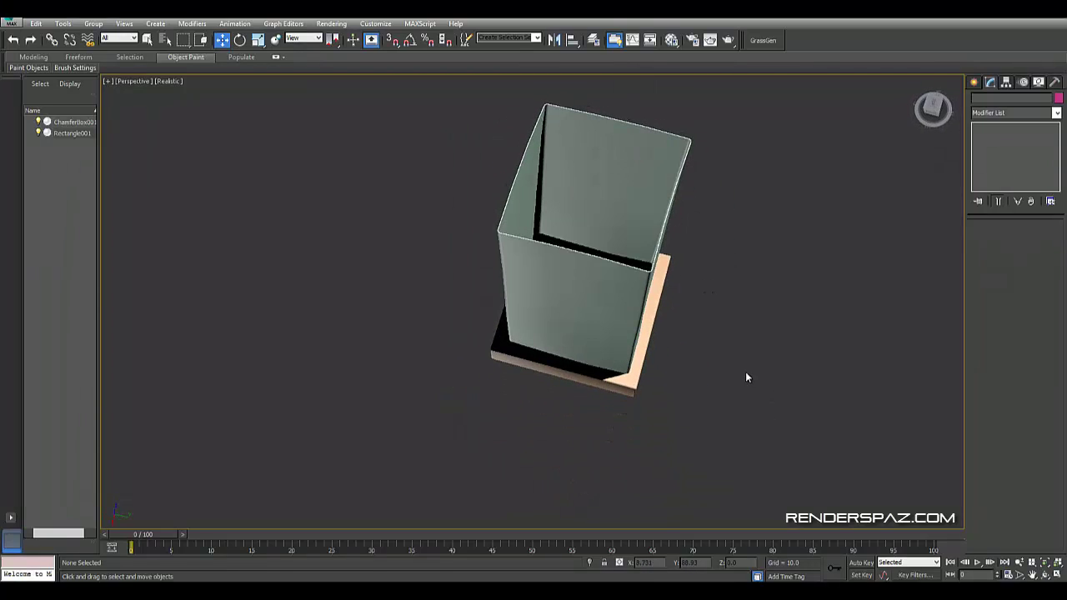
key("t")
scroll(709, 288, "down", 2)
- Draw a small Standard Primitives box in the shade's inner corner in wireframe view
scroll(714, 309, "down", 2)
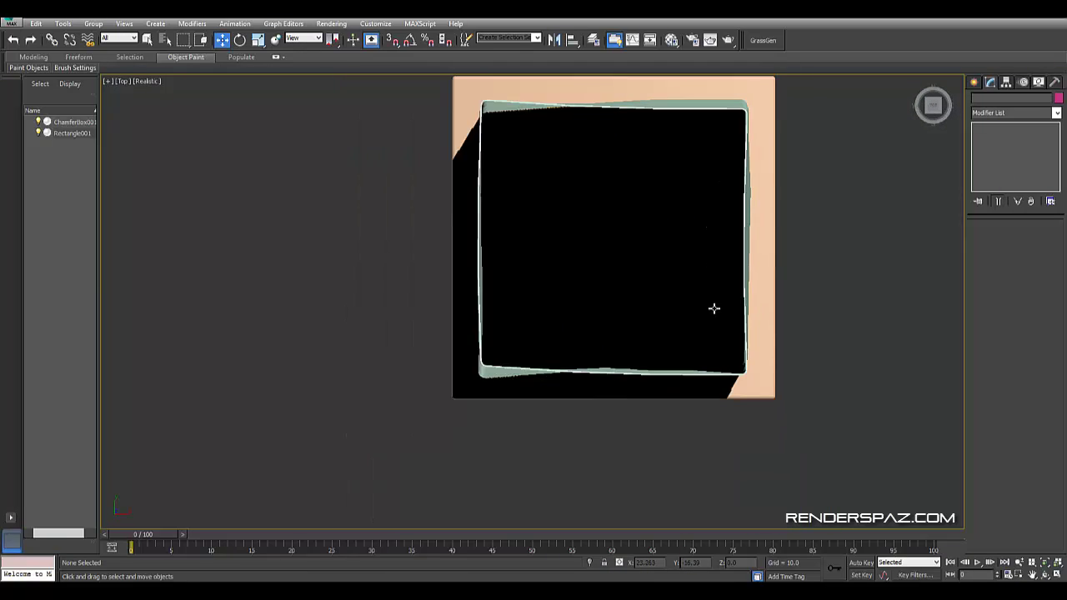
left_click(974, 81)
left_click(991, 99)
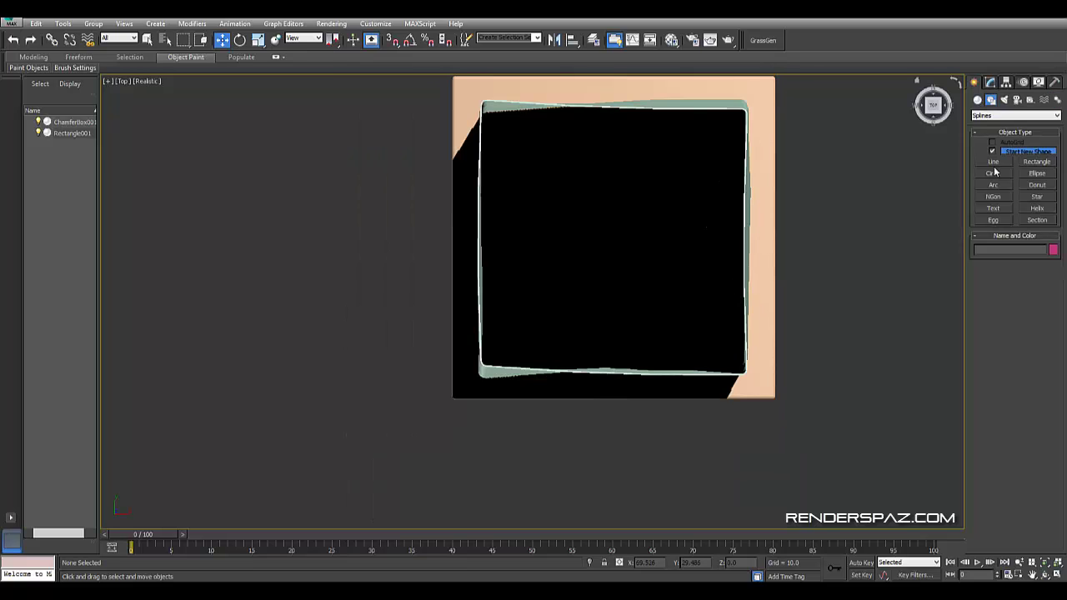
left_click(977, 100)
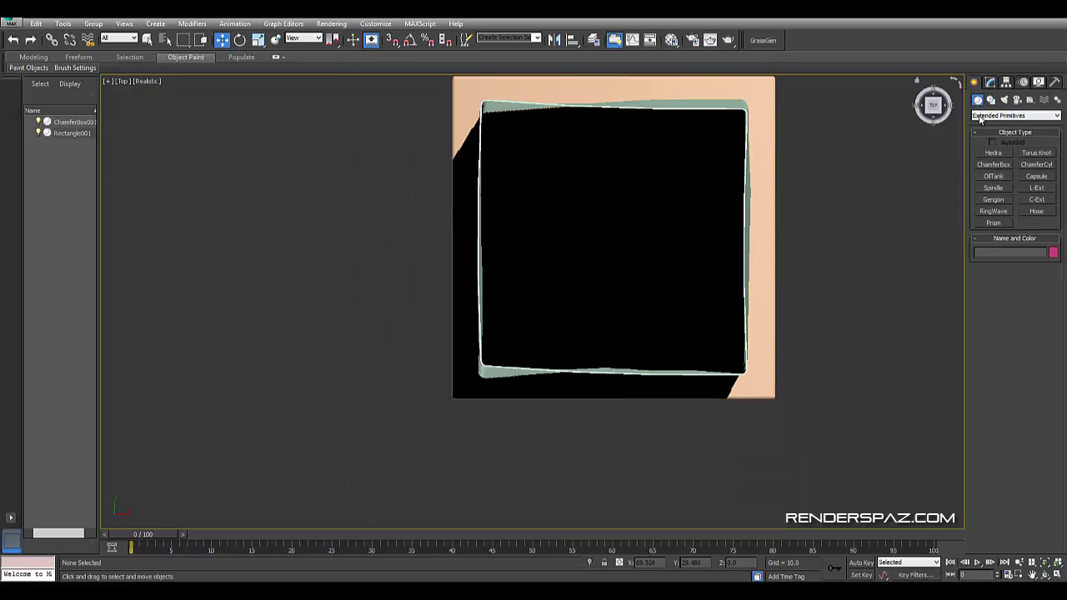
left_click(981, 117)
left_click(997, 125)
left_click(991, 154)
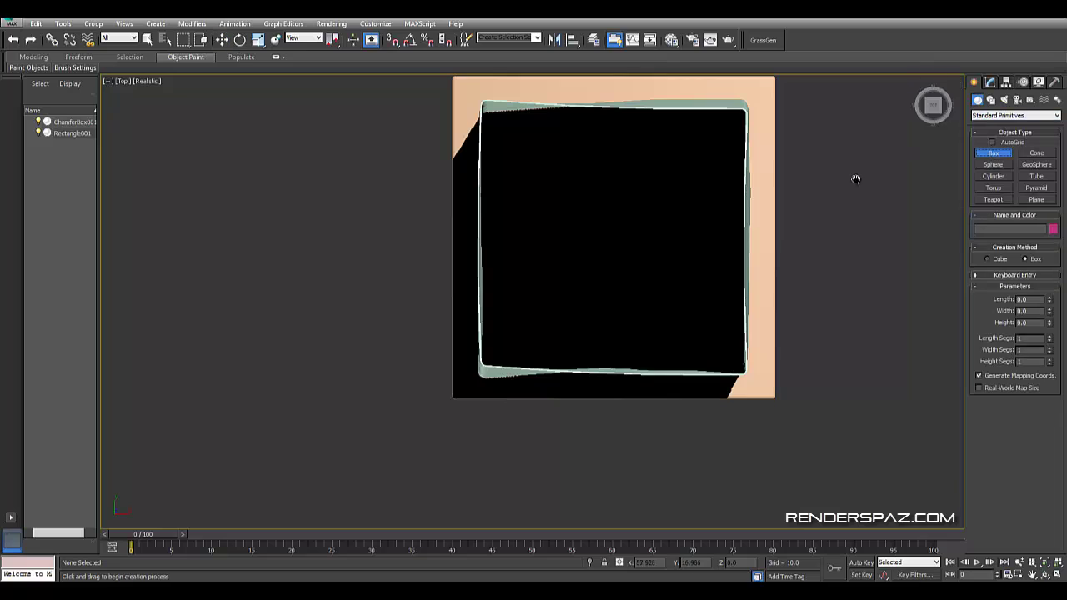
scroll(856, 179, "up", 3)
key("F3")
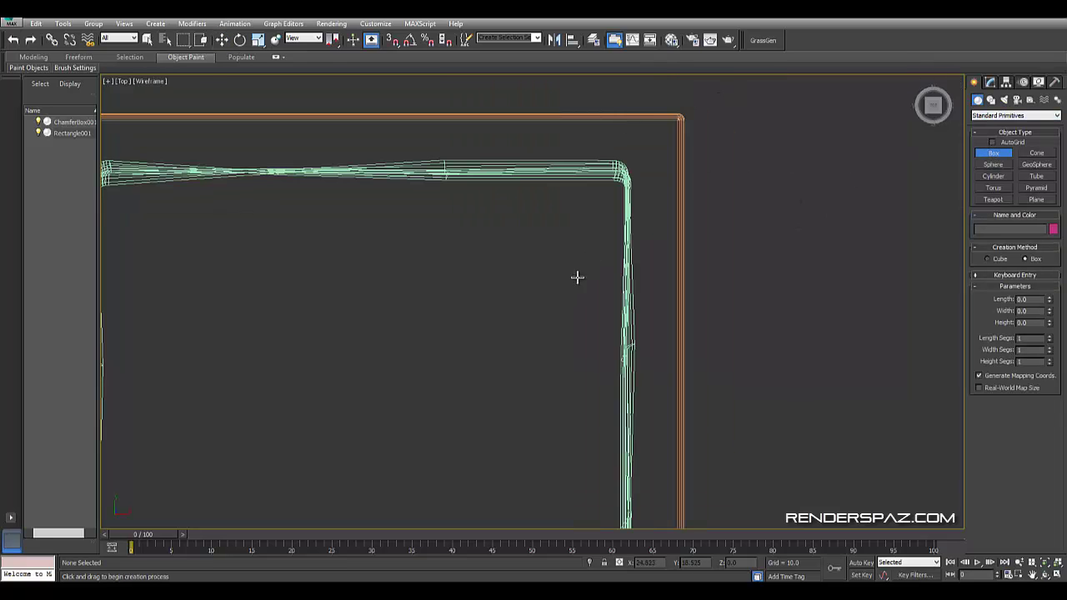
left_click_drag(608, 189, 612, 194)
left_click(624, 179)
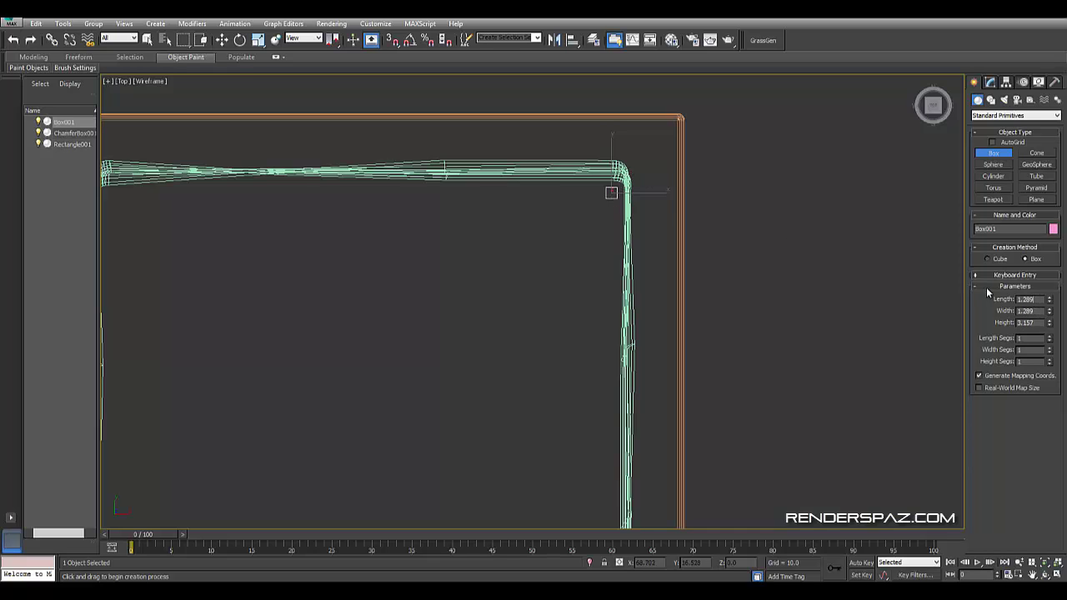
type("2")
type("w")
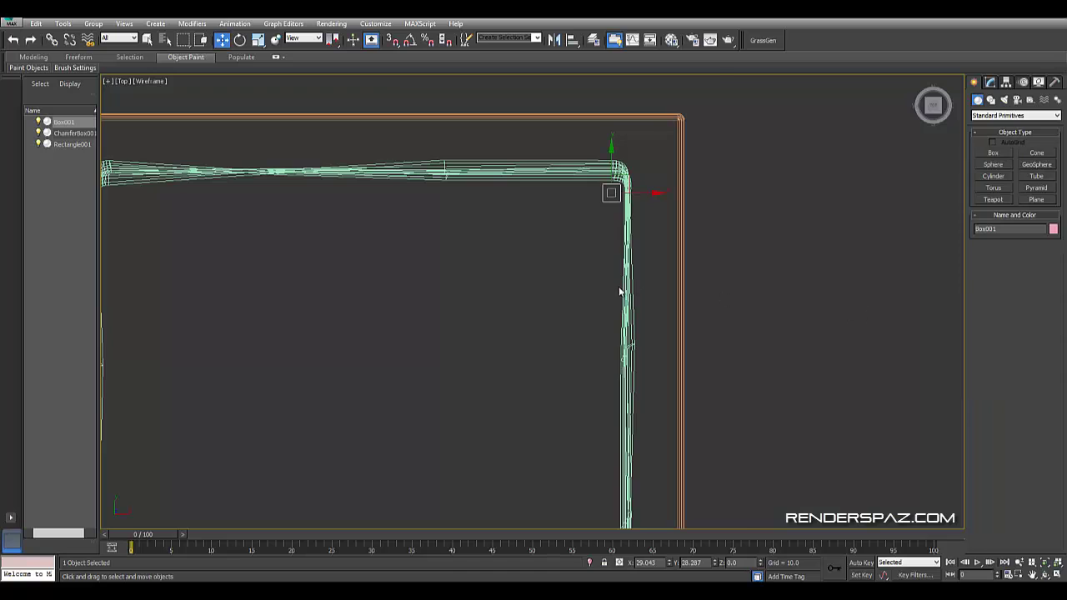
type("p")
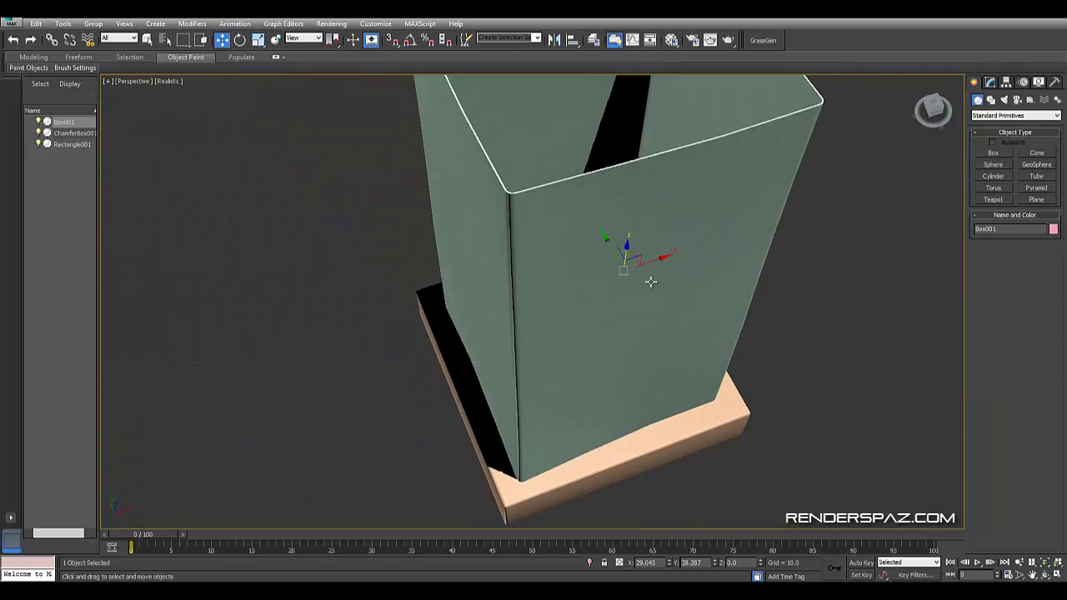
- Set the box to 2 by 2 with a height of 50
mouse_move(652, 282)
middle_mouse_down("alt")
mouse_move(547, 305)
mouse_move(553, 279)
mouse_move(582, 302)
middle_mouse_up("alt")
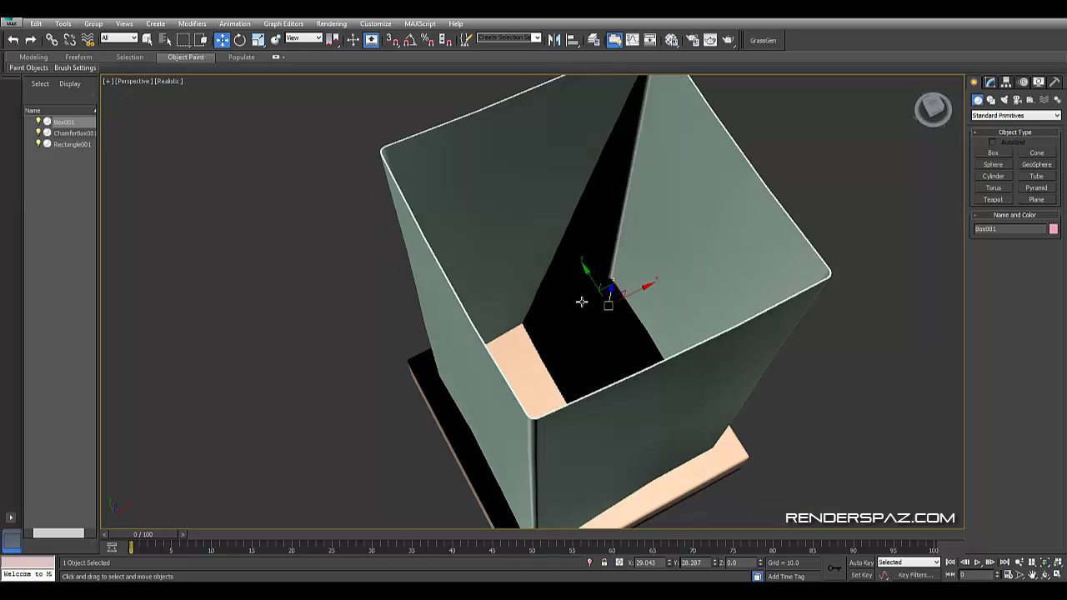
left_click(991, 82)
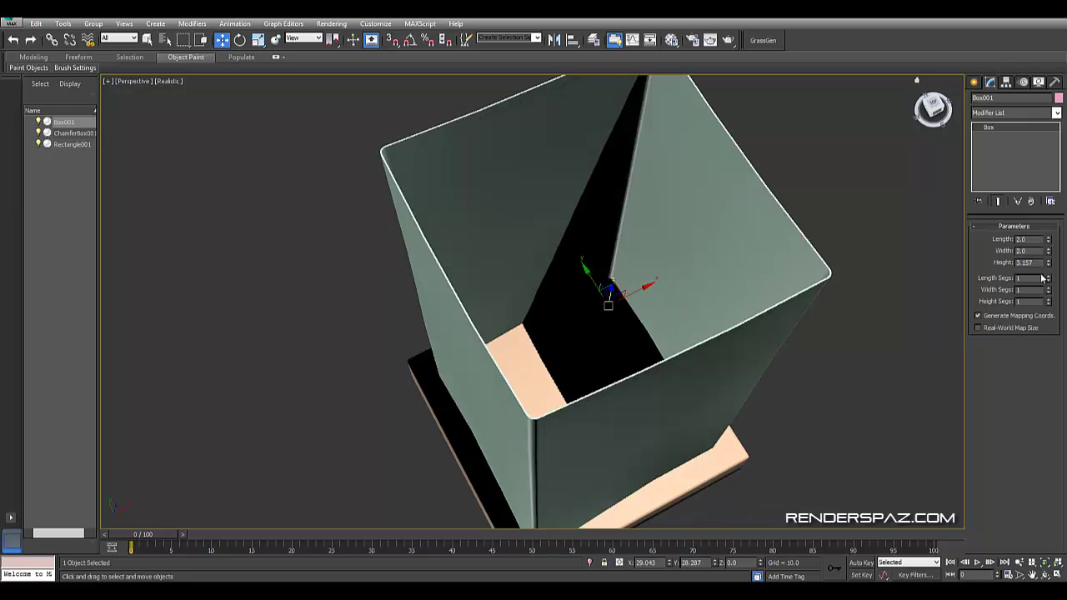
type("-7.64")
key("F3")
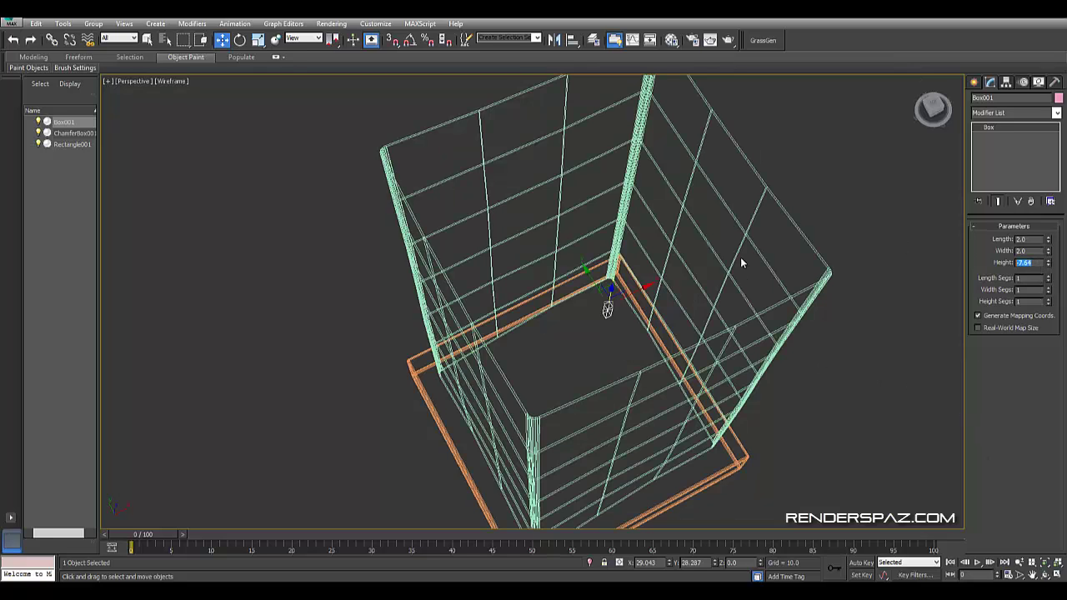
type("50")
key("Return")
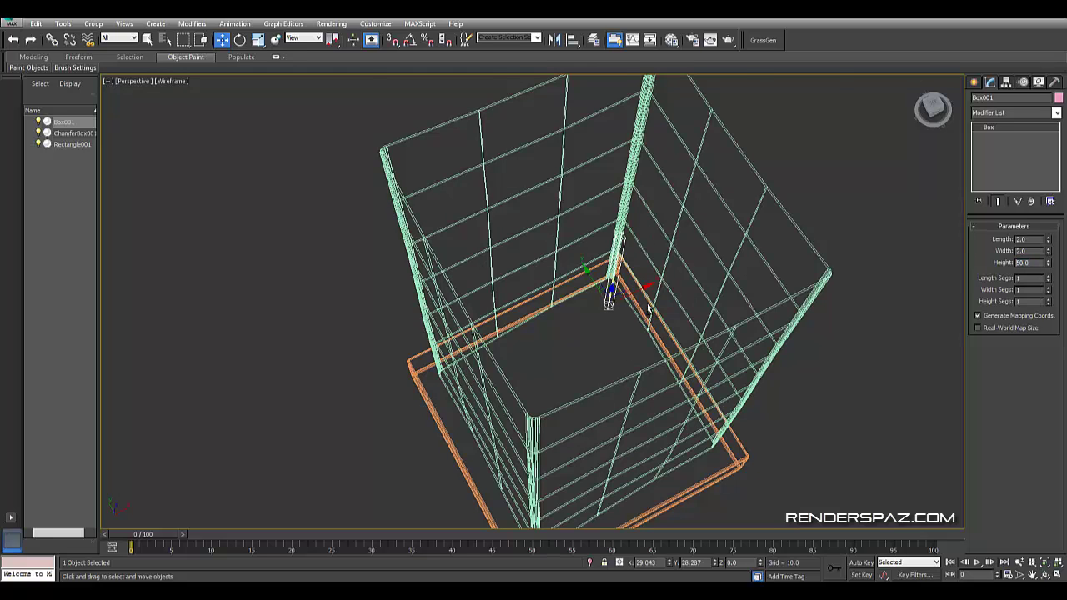
middle_click_drag(649, 309, 744, 267, "alt")
- Convert the box to Editable Poly and raise its four top vertices to the shade's rim
right_click(745, 268)
mouse_move(692, 380)
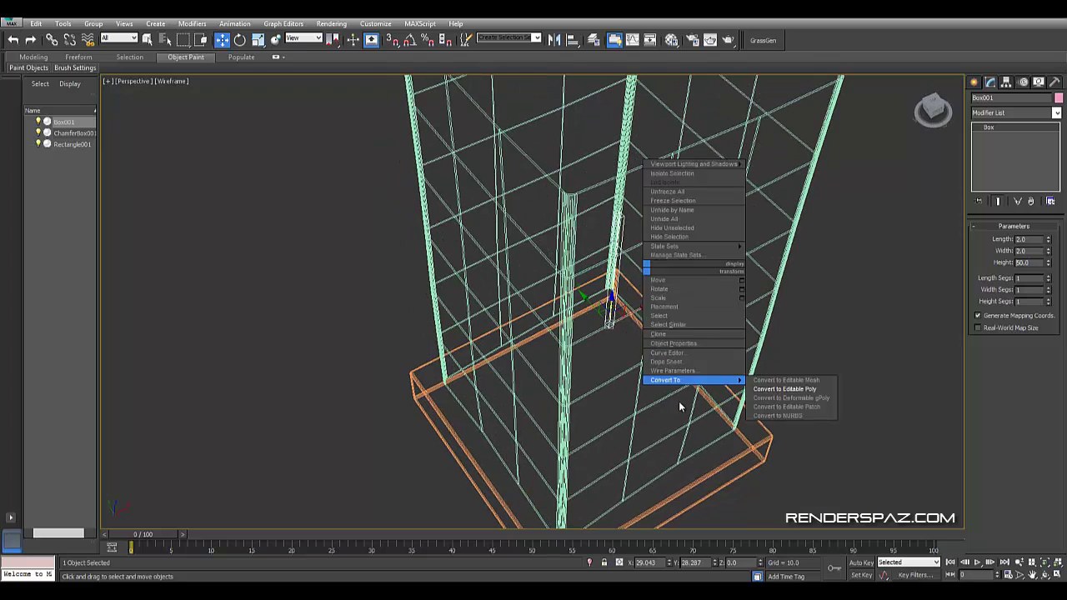
left_click(771, 392)
left_click(986, 238)
left_click_drag(530, 190, 647, 235)
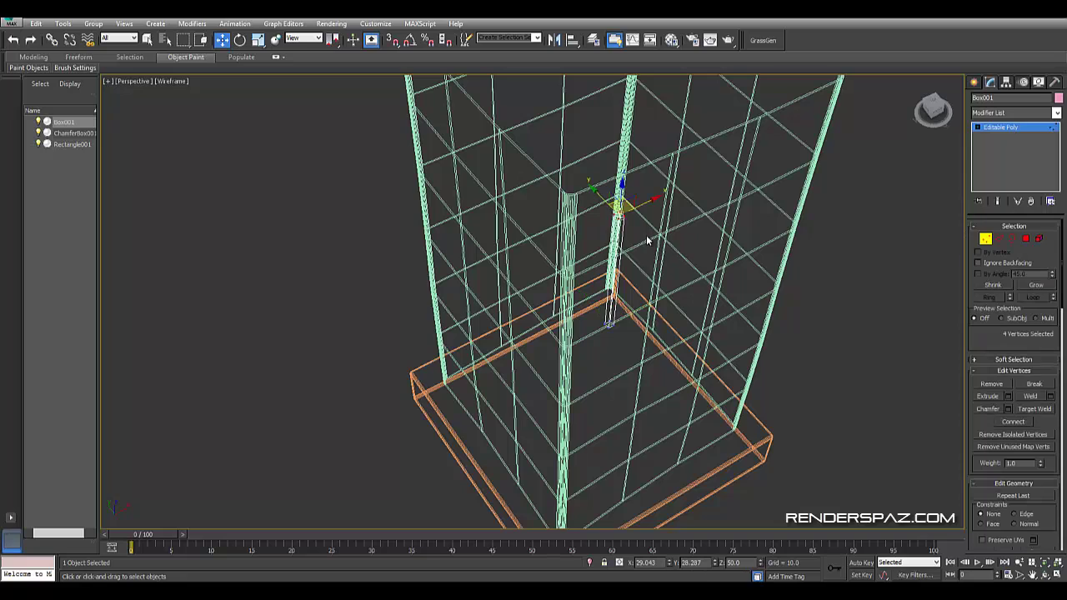
key("F3")
middle_click_drag(677, 225, 677, 317, "alt")
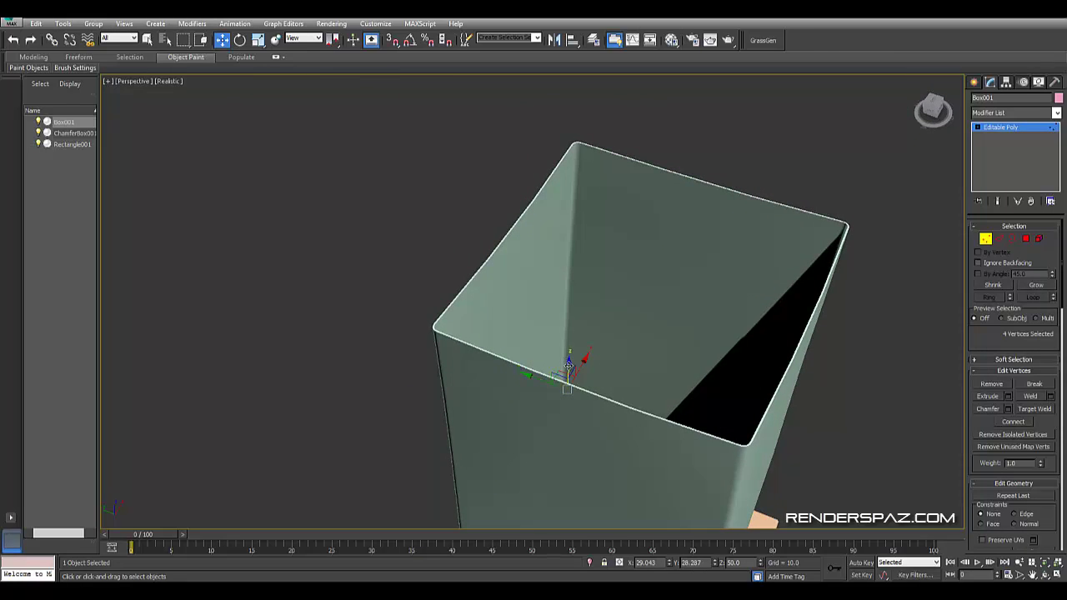
left_click_drag(567, 367, 588, 126)
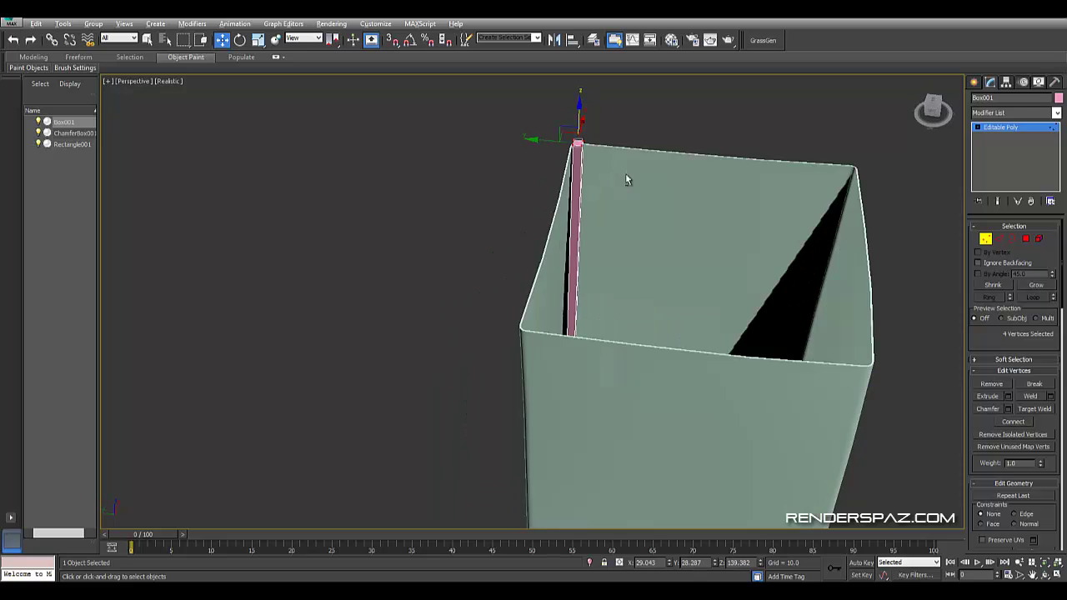
- Leave vertex editing and reselect the finished corner post
middle_click_drag(588, 126, 629, 174, "alt")
left_click(723, 116)
middle_click_drag(724, 117, 890, 228, "alt")
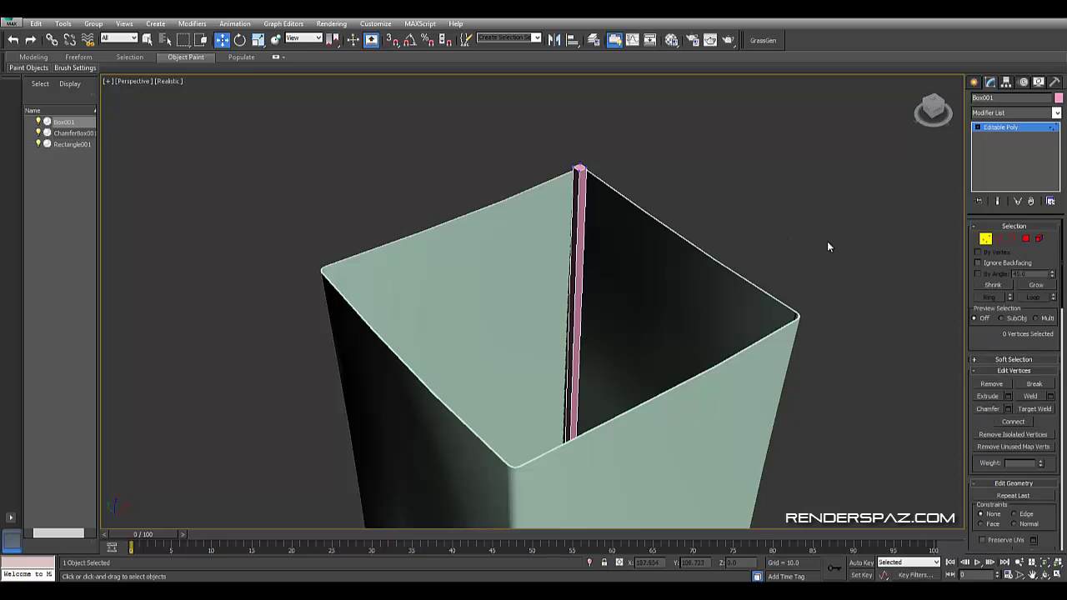
left_click(989, 239)
left_click(798, 157)
middle_click_drag(737, 247, 712, 291, "alt")
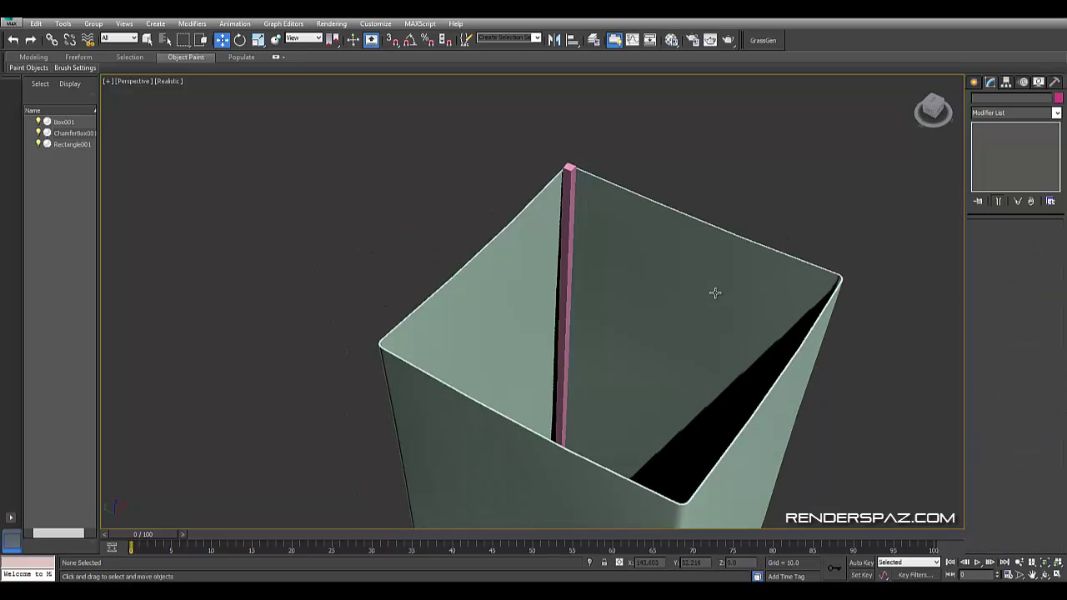
left_click(564, 171)
- In Top view, move the pink Box001 post into the shade's corner
middle_click_drag(621, 361, 617, 311, "alt")
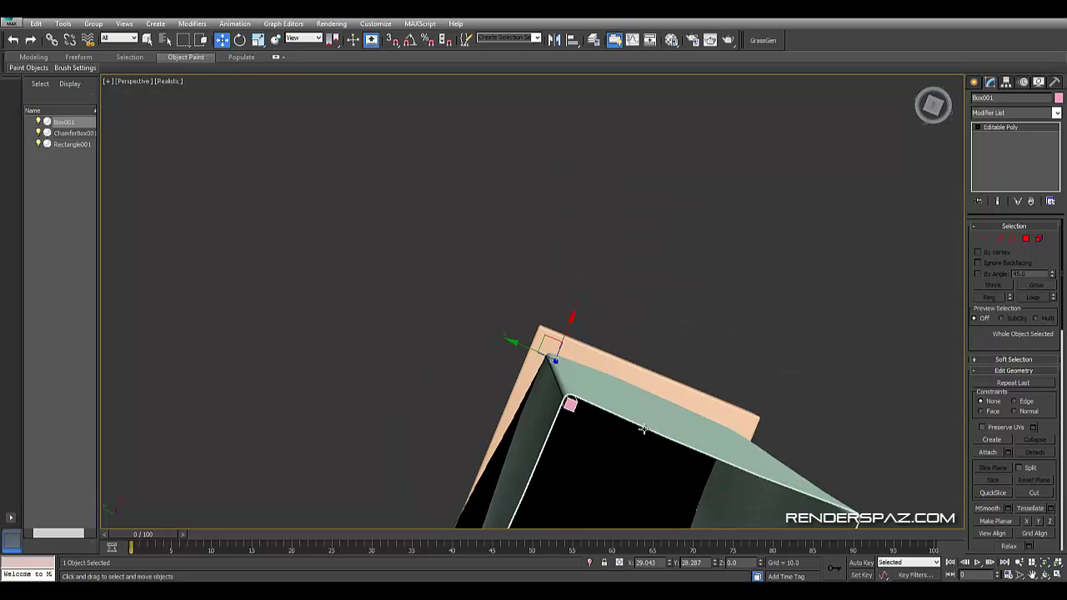
key("t")
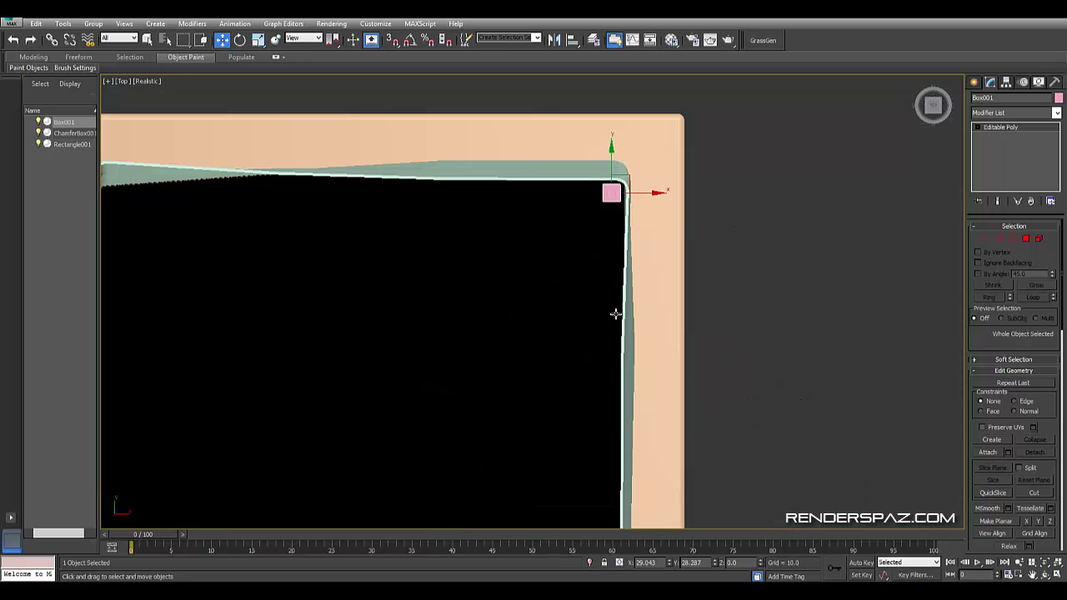
scroll(603, 245, "down", 3)
scroll(584, 184, "up", 3)
scroll(600, 158, "up", 3)
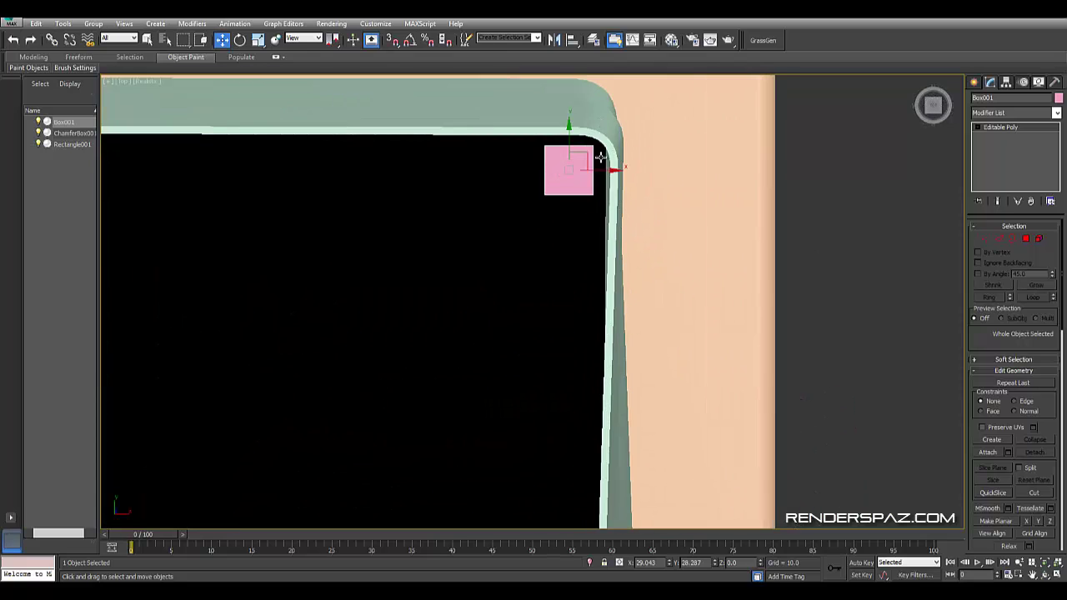
left_click_drag(599, 169, 597, 151)
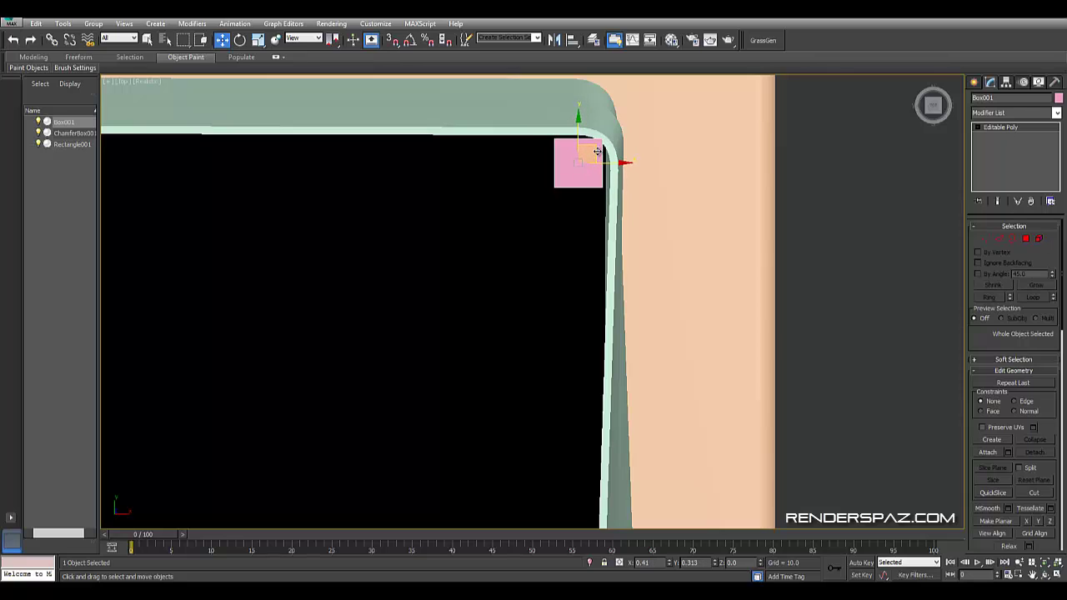
- Rotate Box001 about 26.59° on Z to match the corner, checking it in perspective
left_click(244, 39)
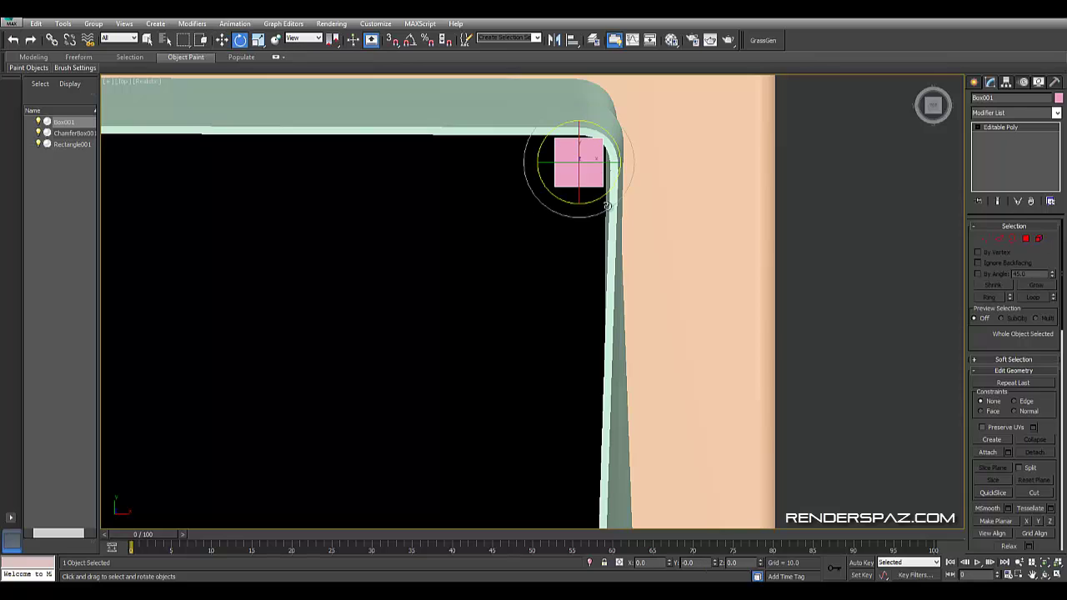
left_click_drag(617, 156, 613, 126)
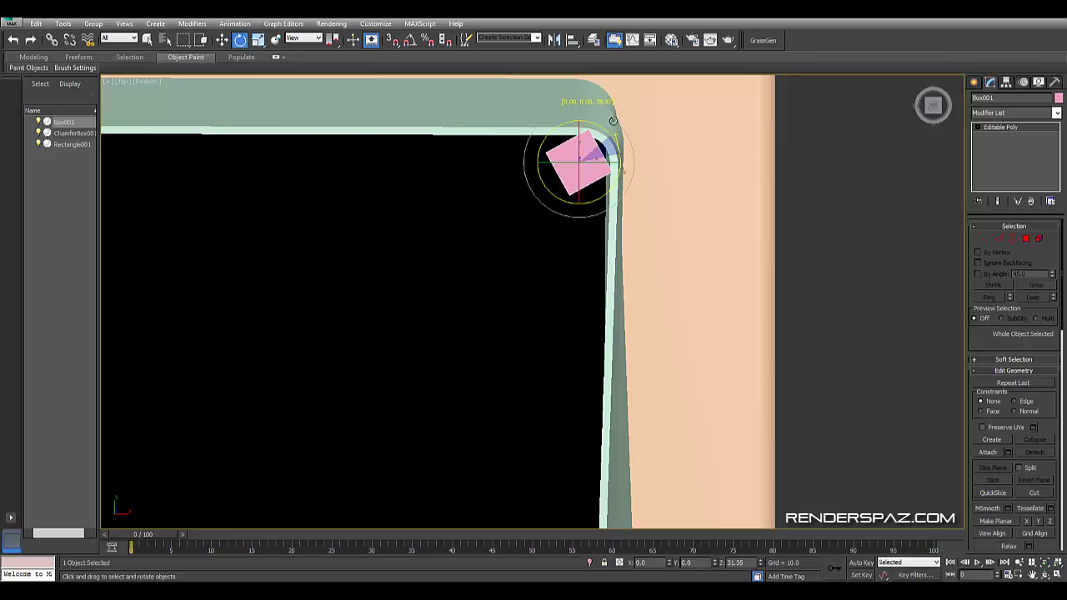
key("p")
middle_click_drag(602, 275, 631, 255, "alt")
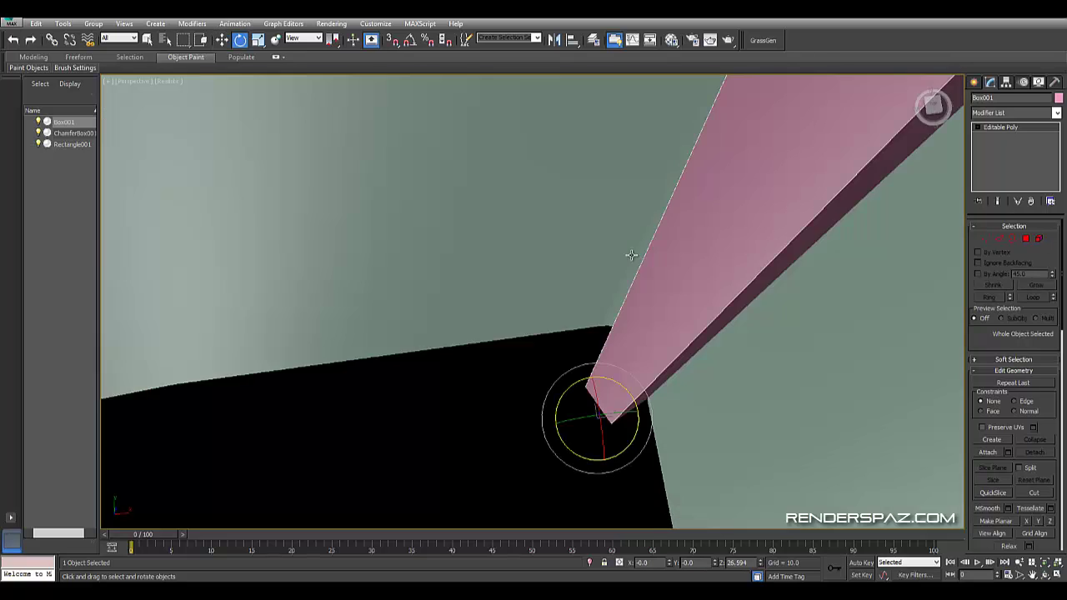
key("F3")
scroll(613, 307, "down", 5)
key("F3")
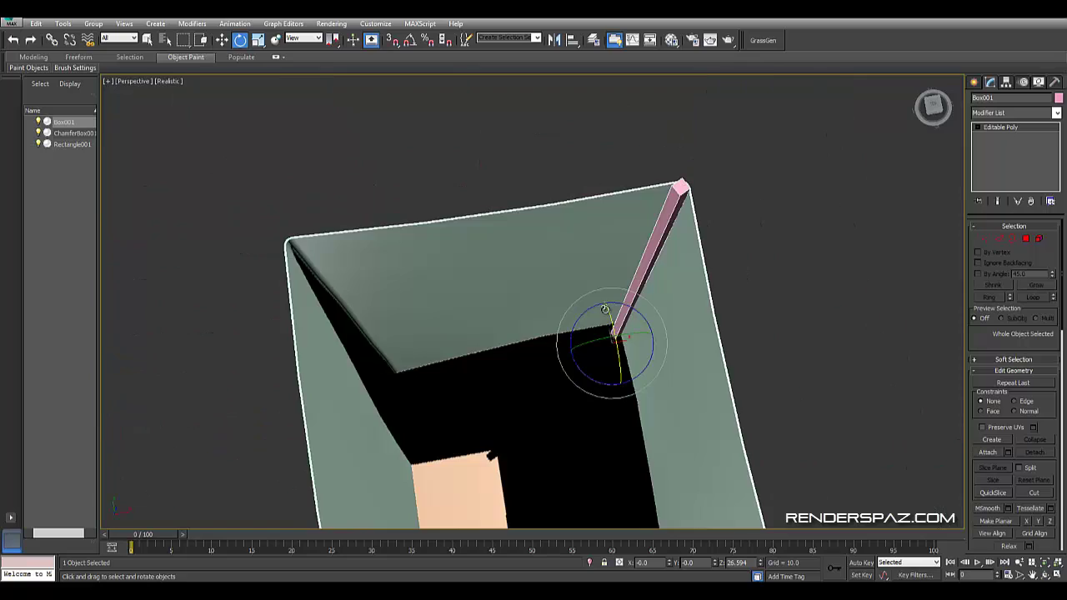
key("t")
scroll(596, 442, "down", 2)
middle_click_drag(595, 443, 634, 291)
scroll(625, 265, "down", 3)
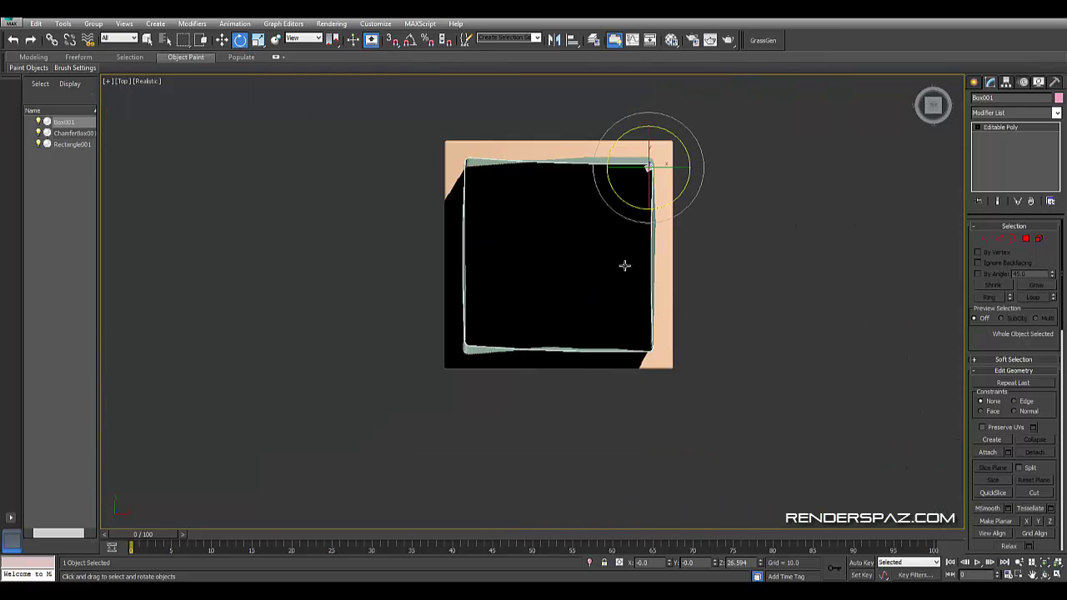
left_click(222, 40)
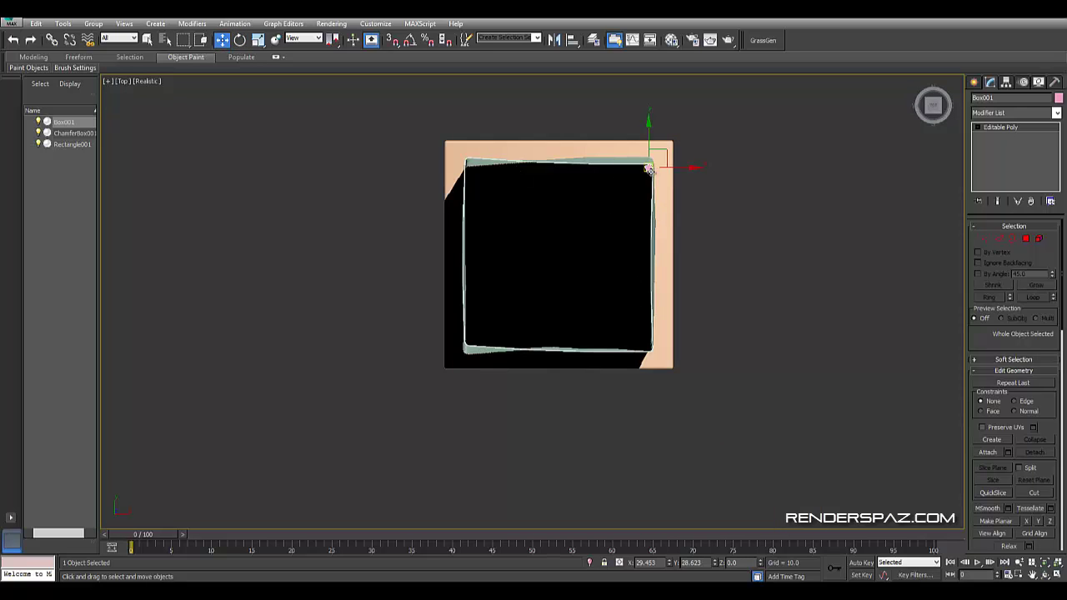
- Clone the corner strip as Box002 and place it at the bottom-left corner
left_click(654, 338)
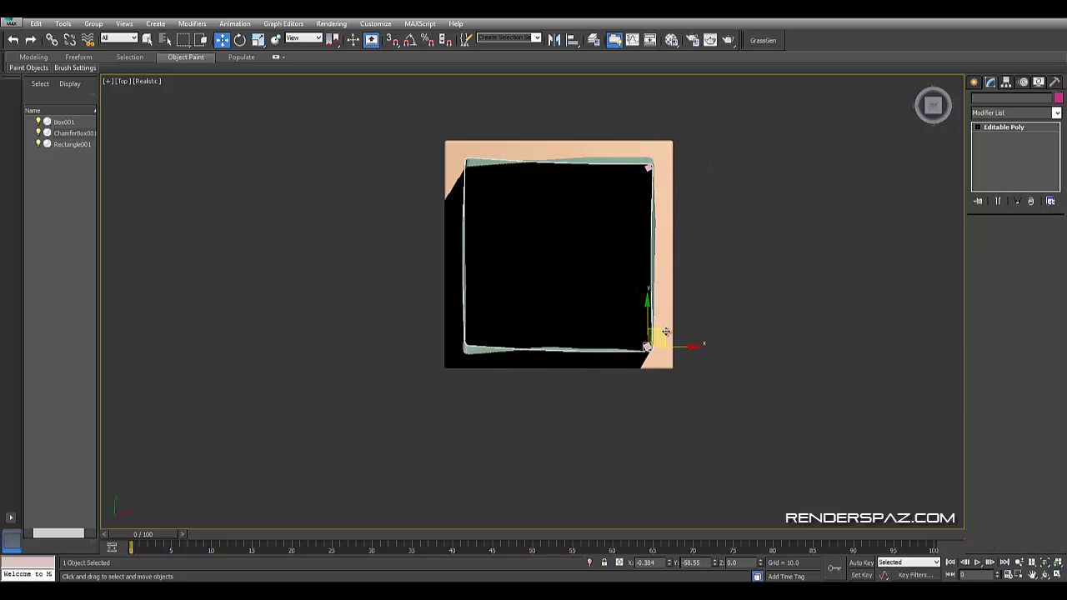
left_click(659, 337)
key("ctrl+v")
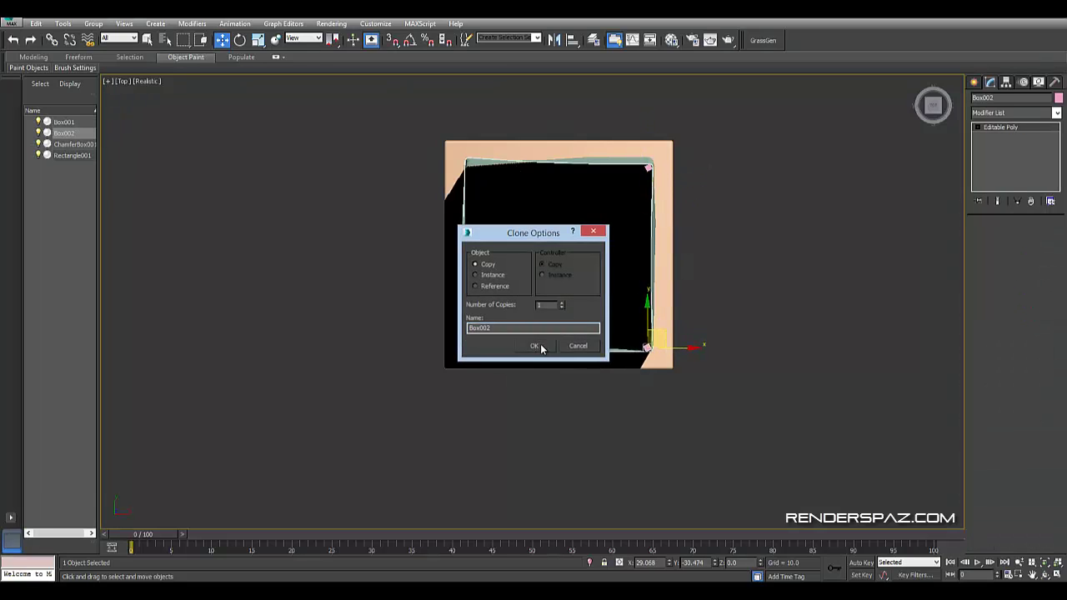
left_click(536, 346)
left_click_drag(661, 337, 488, 327)
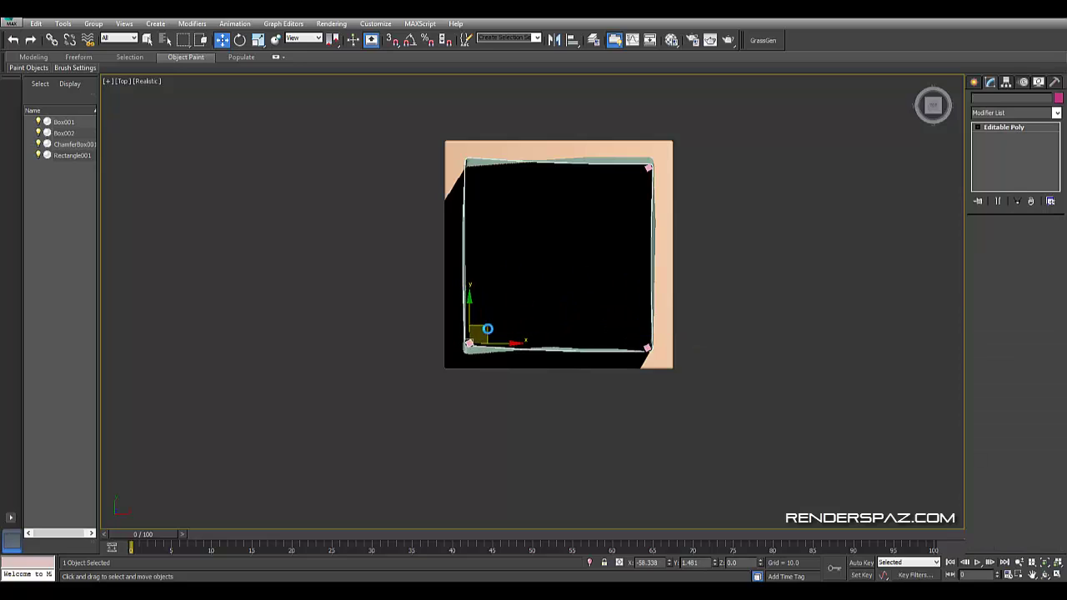
- Clone another copy, Box003, and move it up to the top-left corner
key("ctrl+v")
left_click(535, 346)
scroll(507, 361, "up", 2)
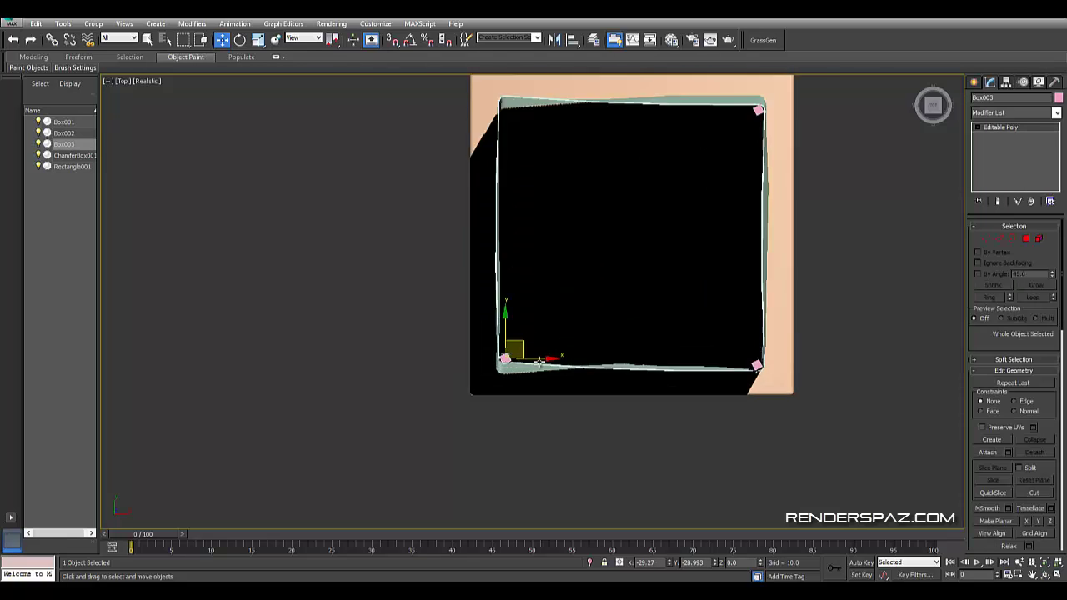
scroll(507, 360, "up", 3)
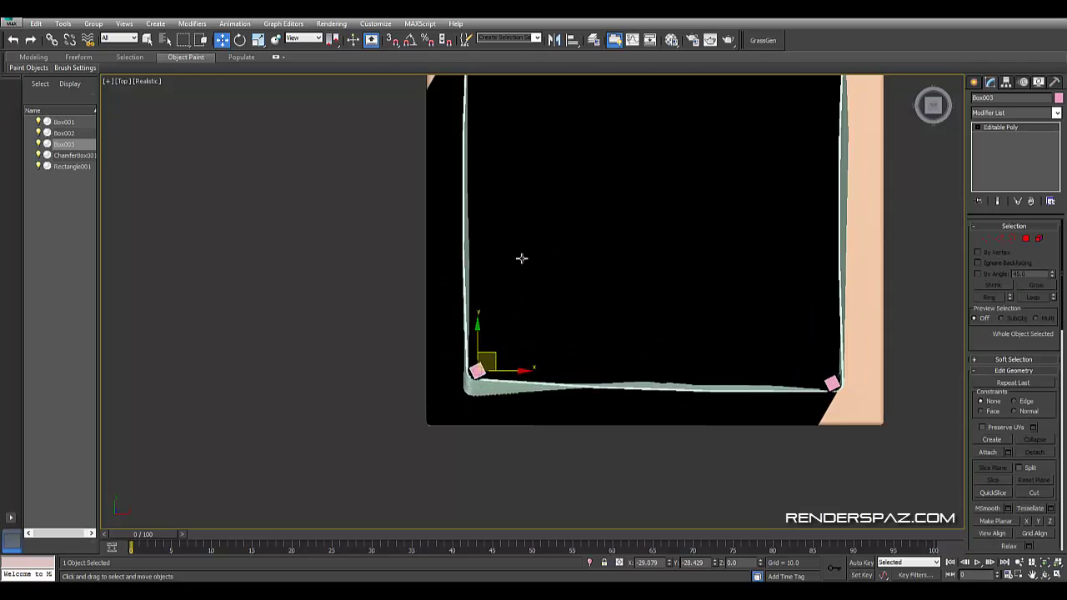
scroll(537, 408, "down", 2)
left_click_drag(512, 421, 518, 177)
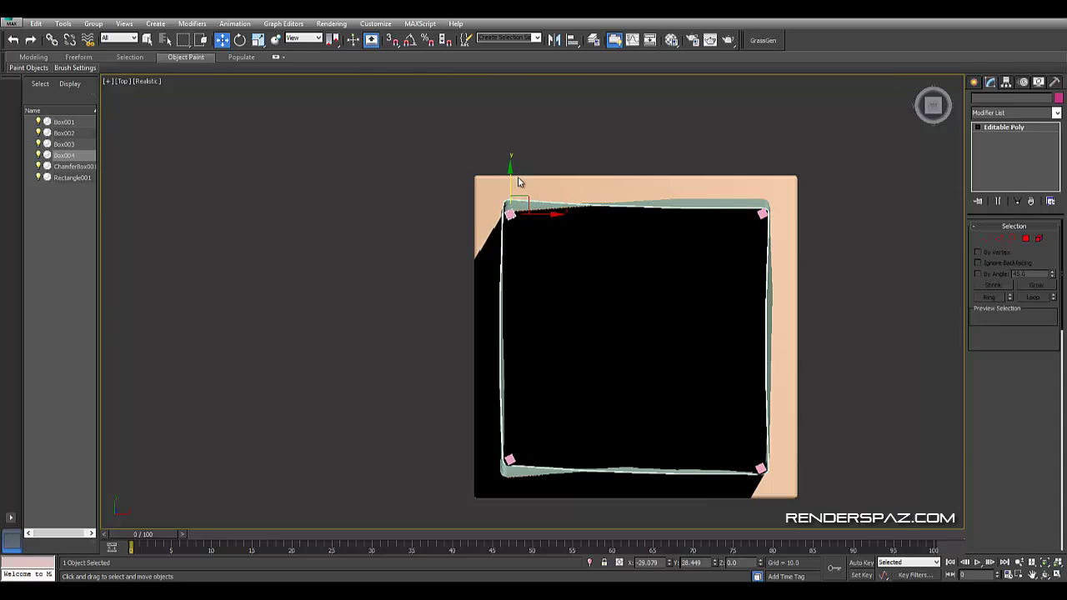
- Create a fourth copy, Box004, and rotate it to fit its corner
left_click(543, 345)
left_click(492, 250)
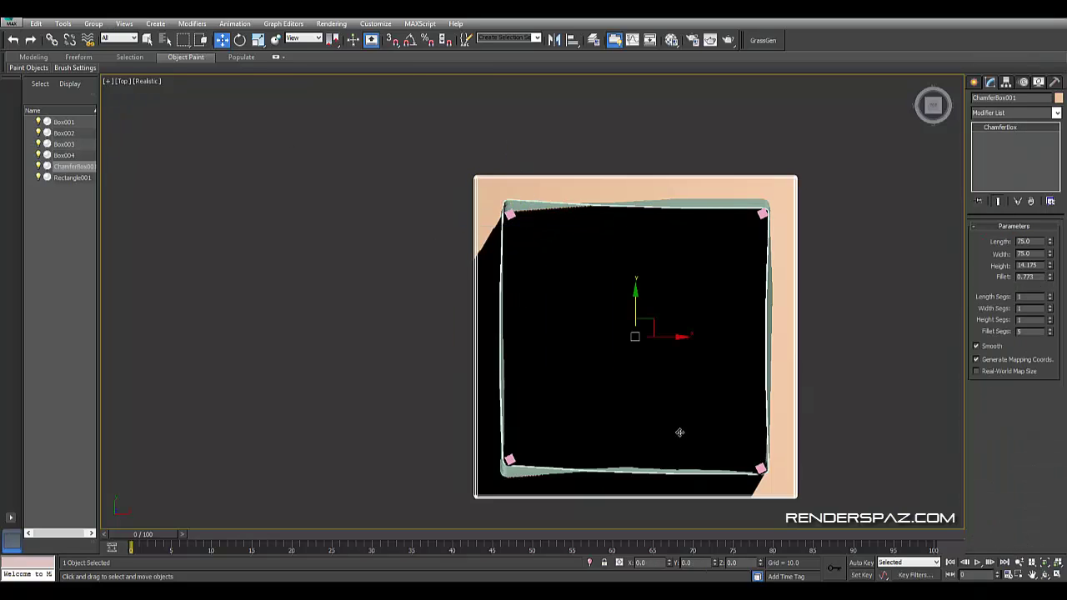
left_click(507, 211)
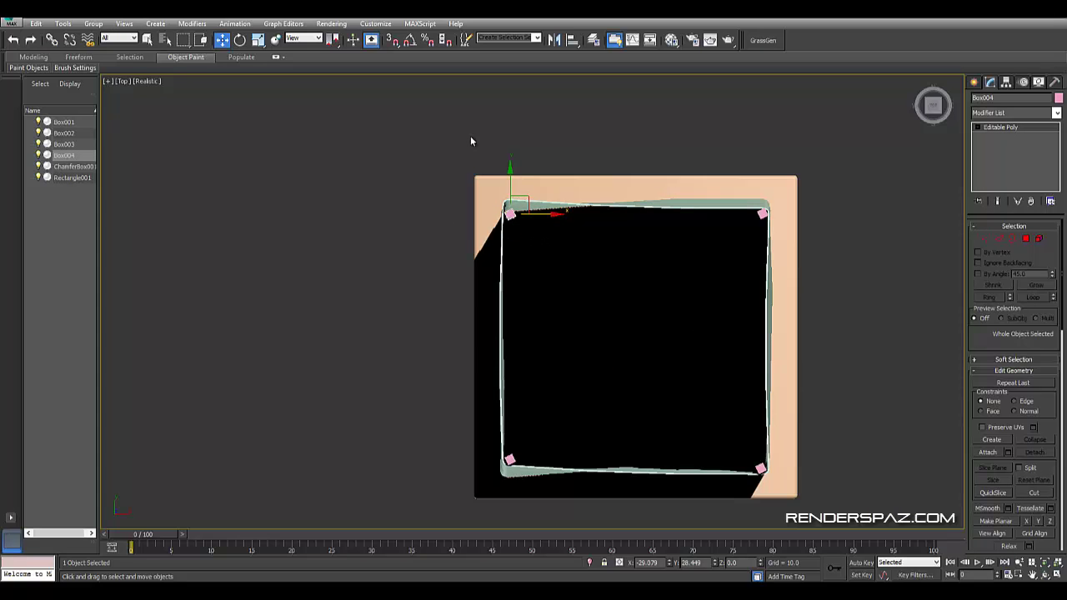
left_click(239, 40)
left_click_drag(538, 248, 540, 287)
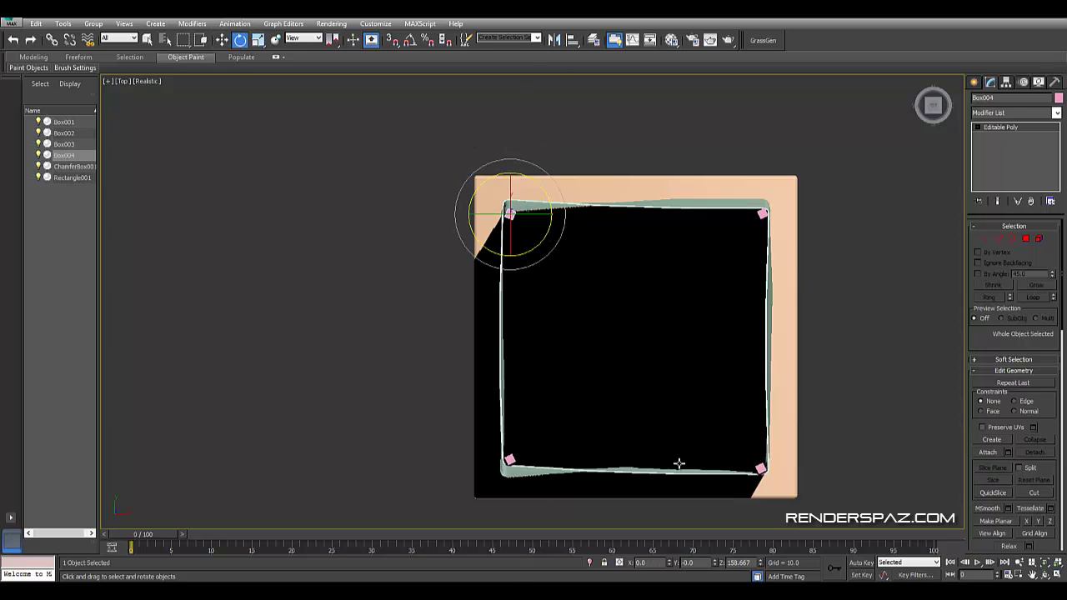
left_click(568, 451)
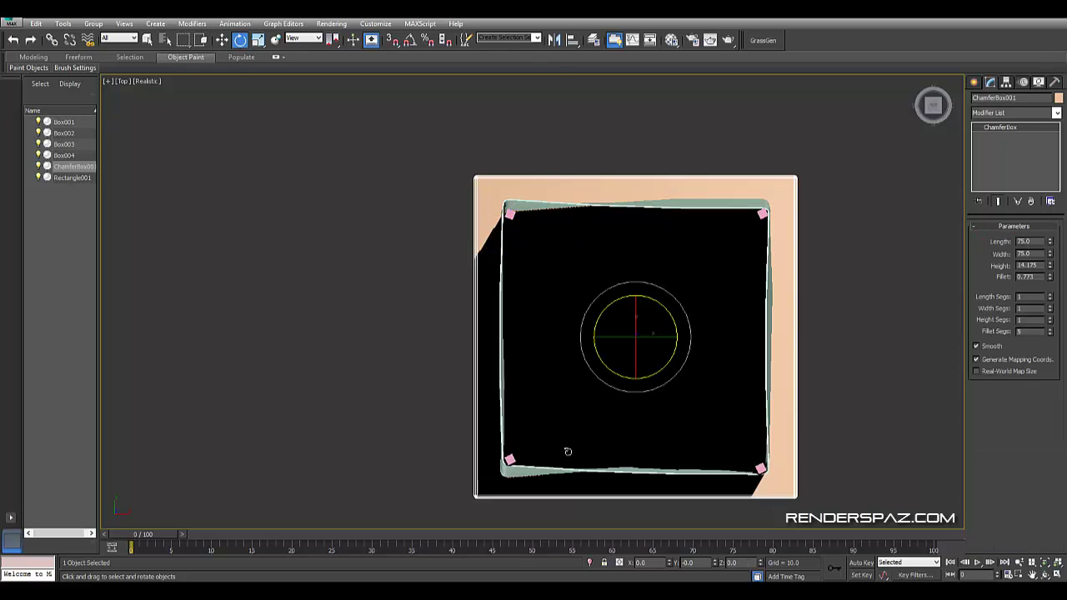
left_click(512, 460)
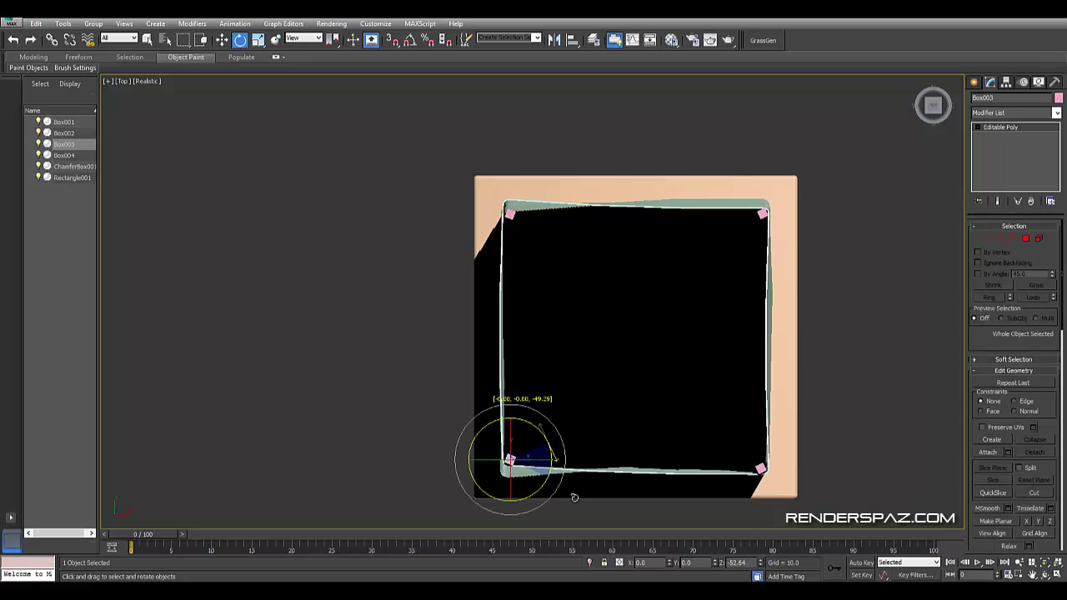
left_click(819, 316)
- In Perspective view, select Box002 and nudge it toward its corner
key("p")
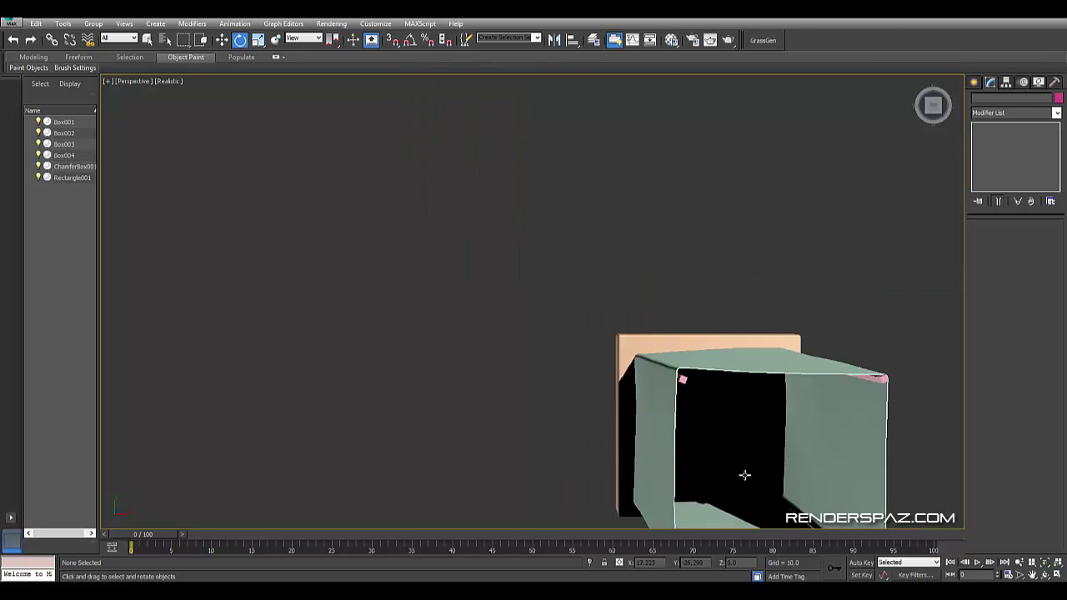
middle_click_drag(751, 509, 805, 377, "alt")
scroll(805, 377, "down", 3)
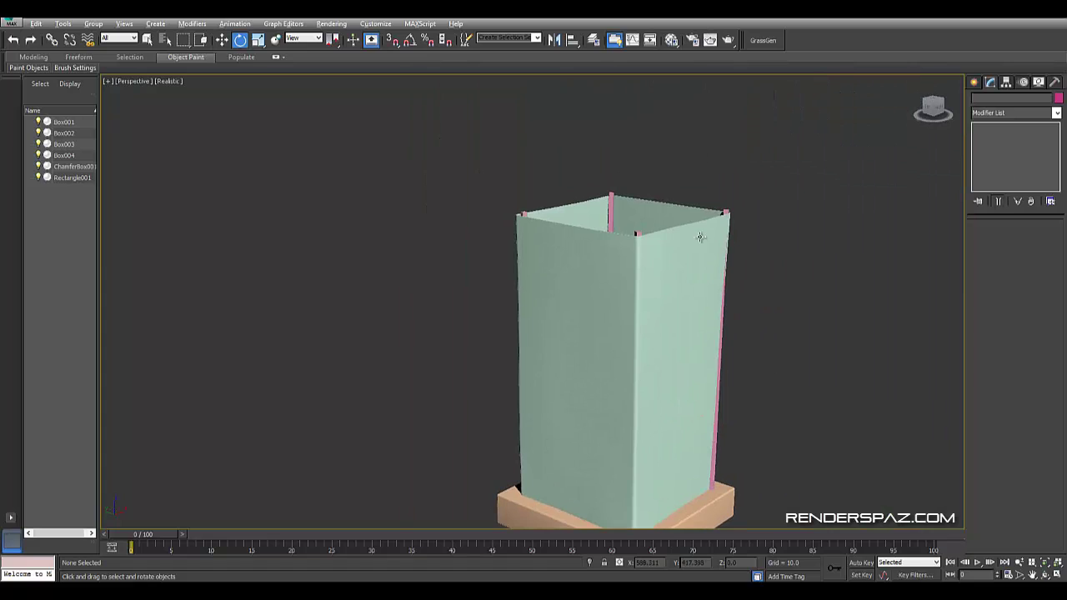
left_click(720, 218)
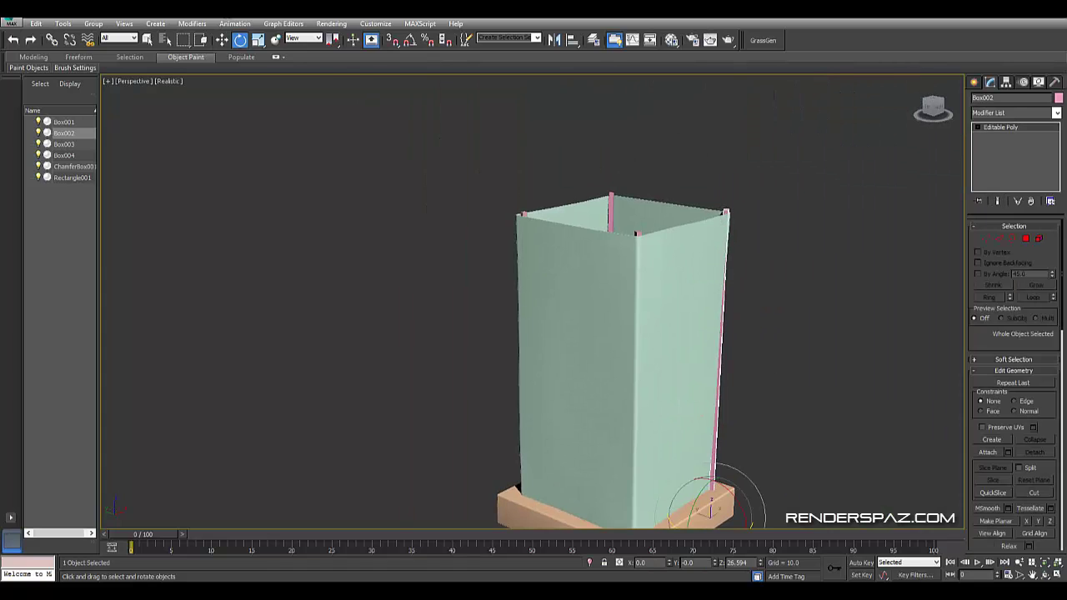
key("w")
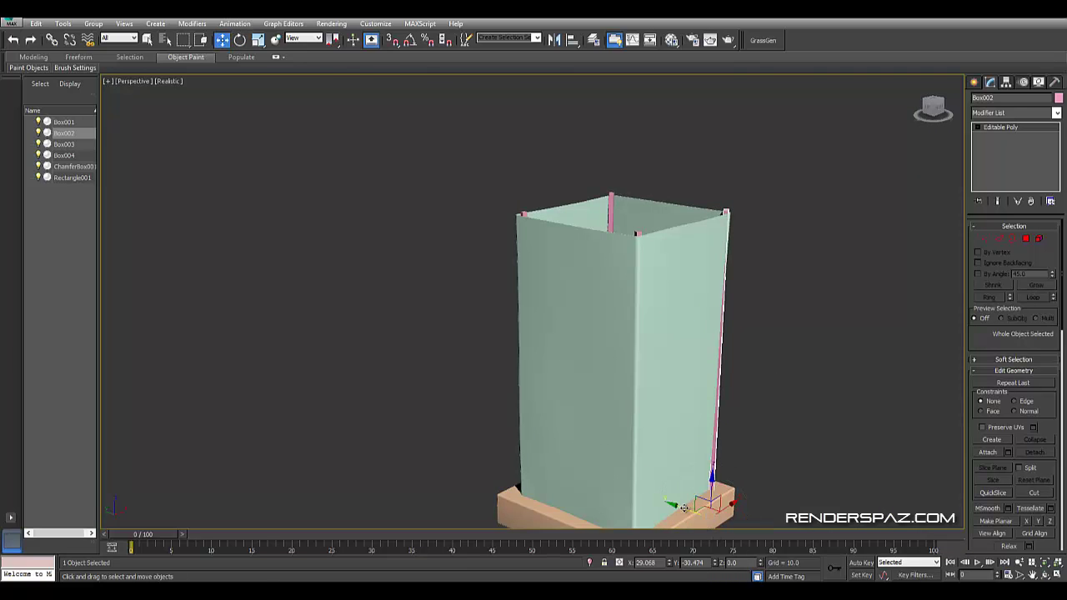
left_click_drag(695, 507, 681, 505)
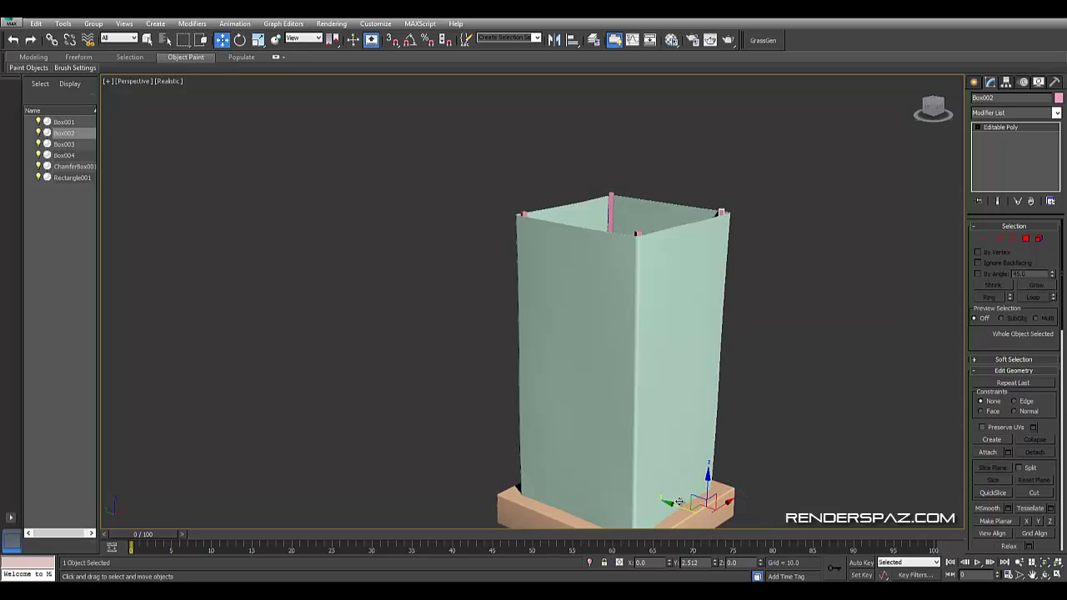
mouse_move(768, 467)
middle_mouse_down("alt")
mouse_move(816, 481)
mouse_move(814, 467)
middle_mouse_up("alt")
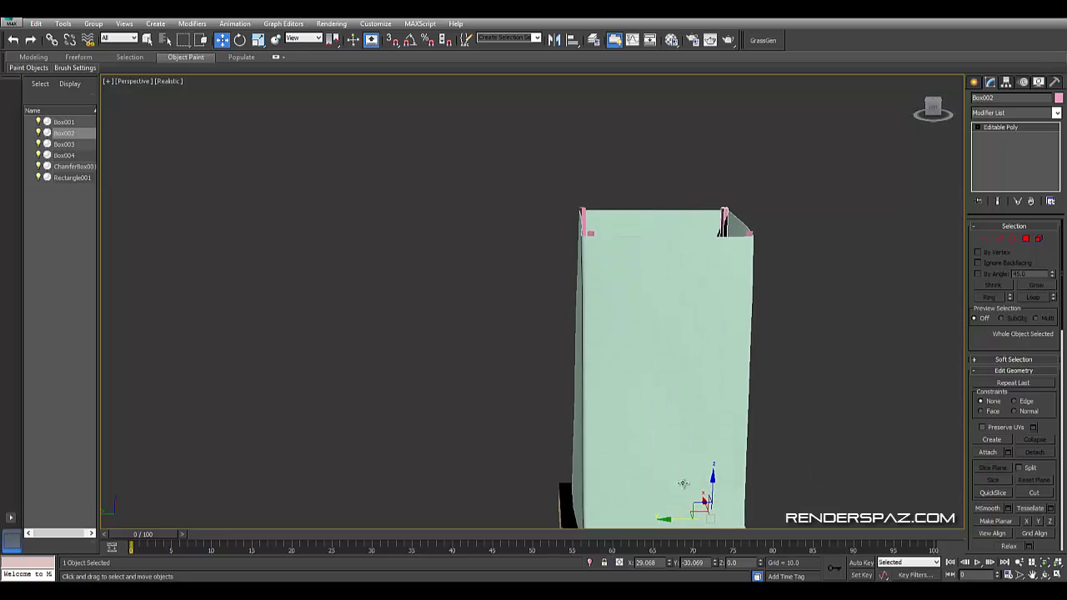
mouse_move(668, 520)
middle_mouse_down("alt")
mouse_move(863, 511)
mouse_move(664, 443)
middle_mouse_up("alt")
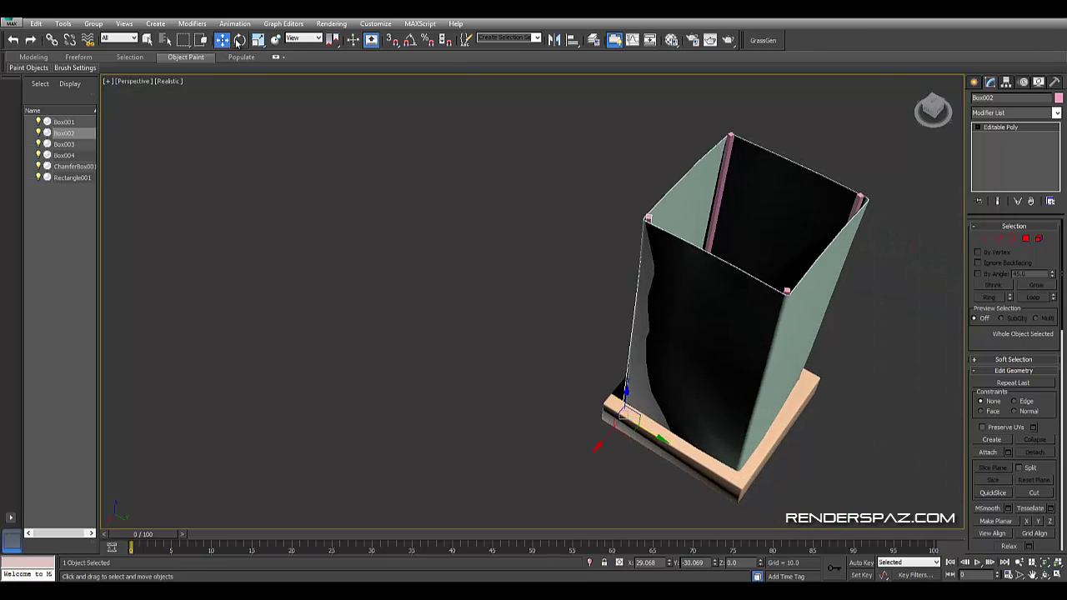
- Tilt Box002 upright and slide it along X into the corner
left_click(239, 40)
left_click_drag(617, 434, 606, 427)
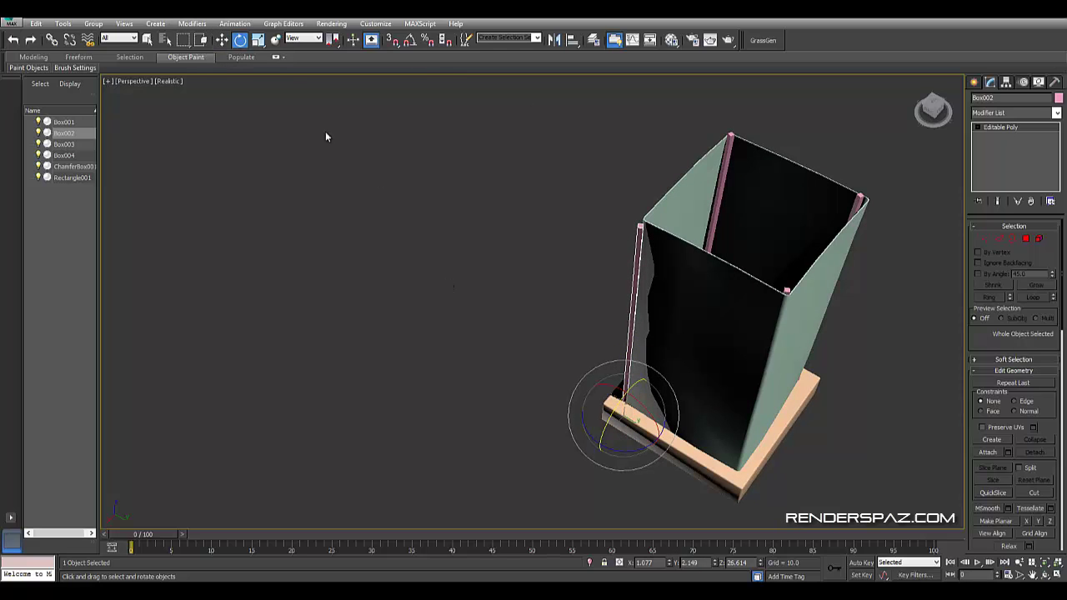
left_click(222, 40)
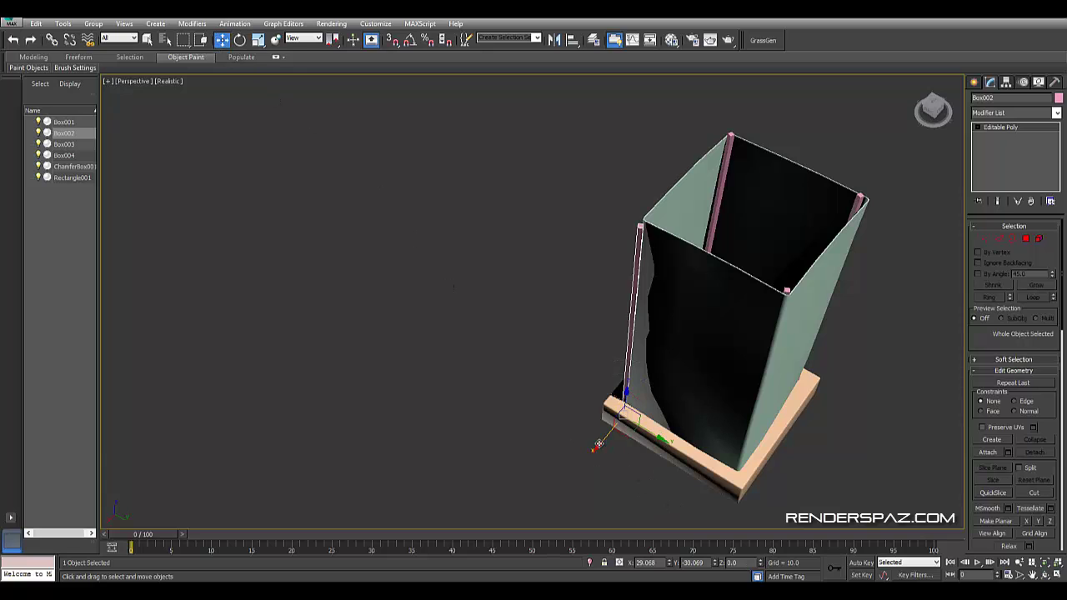
left_click_drag(599, 443, 605, 438)
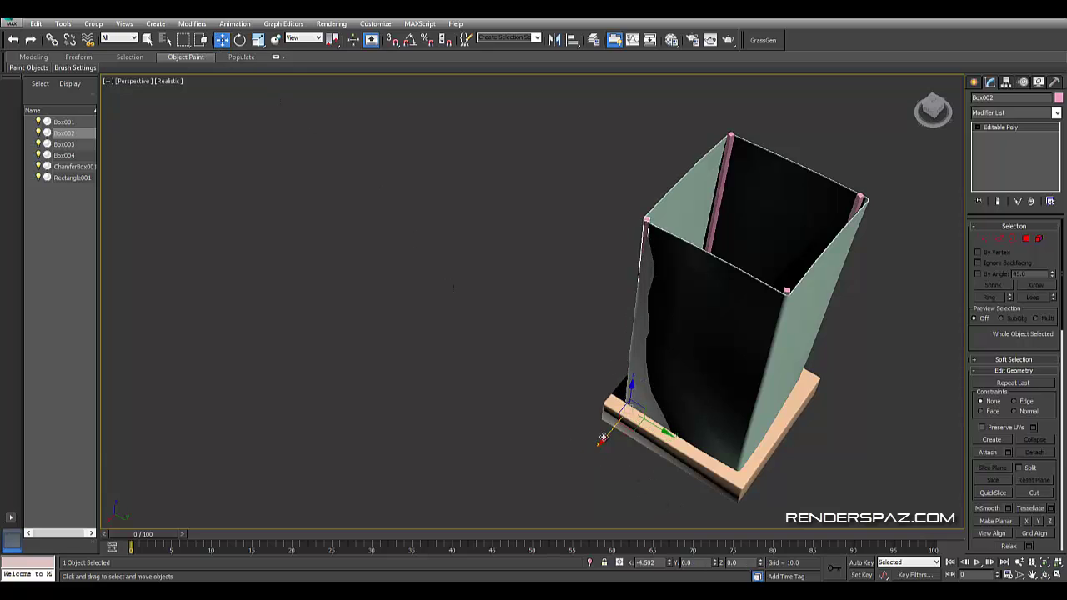
left_click(459, 325)
- From a low side view, rotate Box002 to the right edge and move it into the corner
mouse_move(863, 429)
middle_mouse_down("alt")
mouse_move(763, 419)
mouse_move(646, 383)
mouse_move(573, 388)
mouse_move(653, 445)
mouse_move(672, 422)
mouse_move(681, 207)
mouse_move(617, 423)
mouse_move(599, 281)
mouse_move(655, 295)
mouse_move(658, 250)
middle_mouse_up("alt")
left_click(597, 281)
key("e")
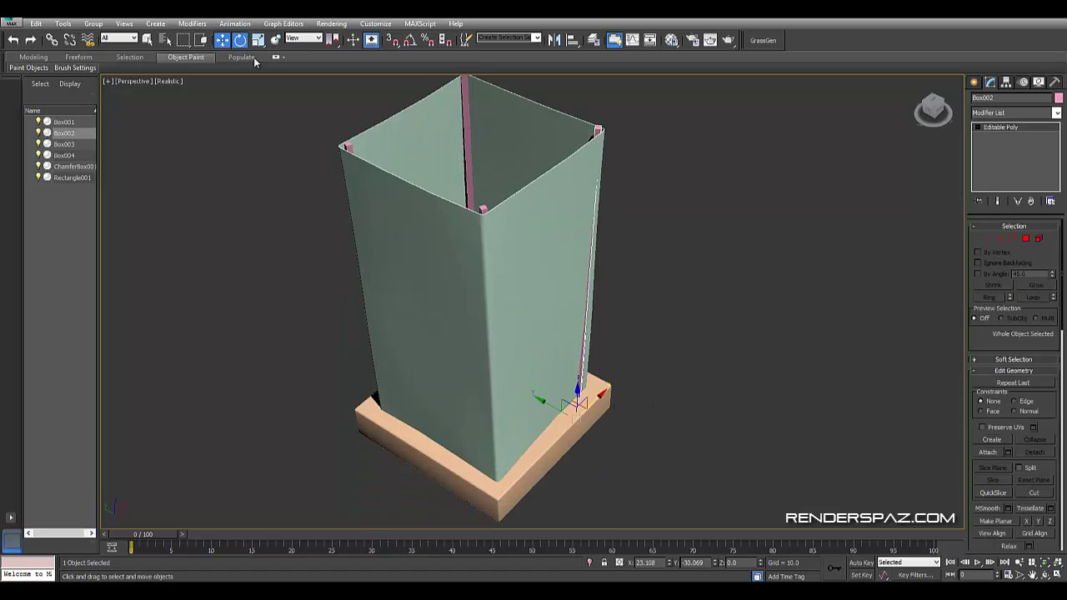
left_click_drag(612, 426, 612, 427)
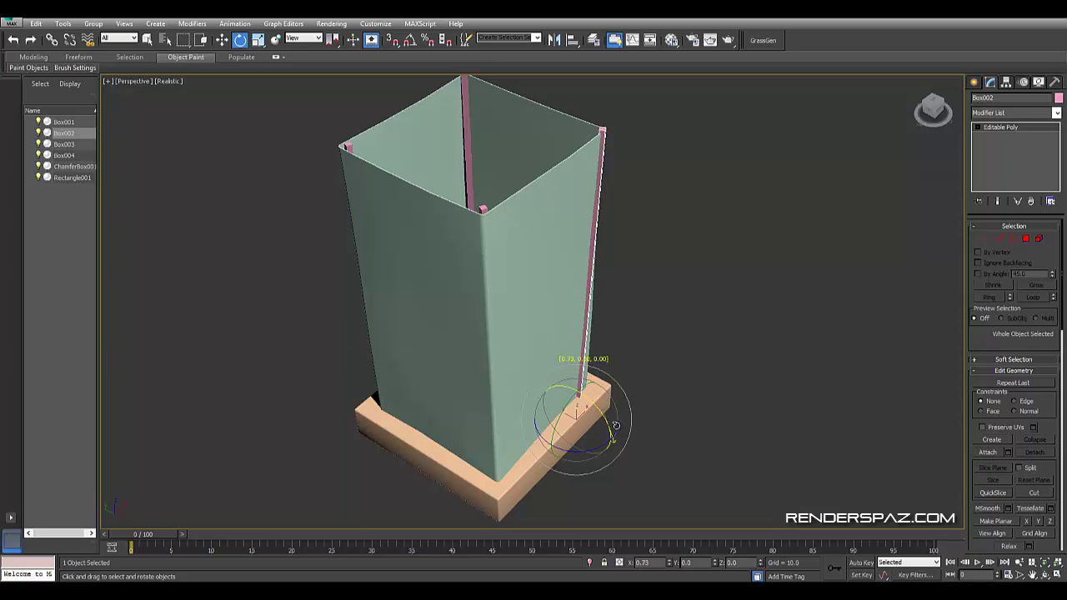
key("w")
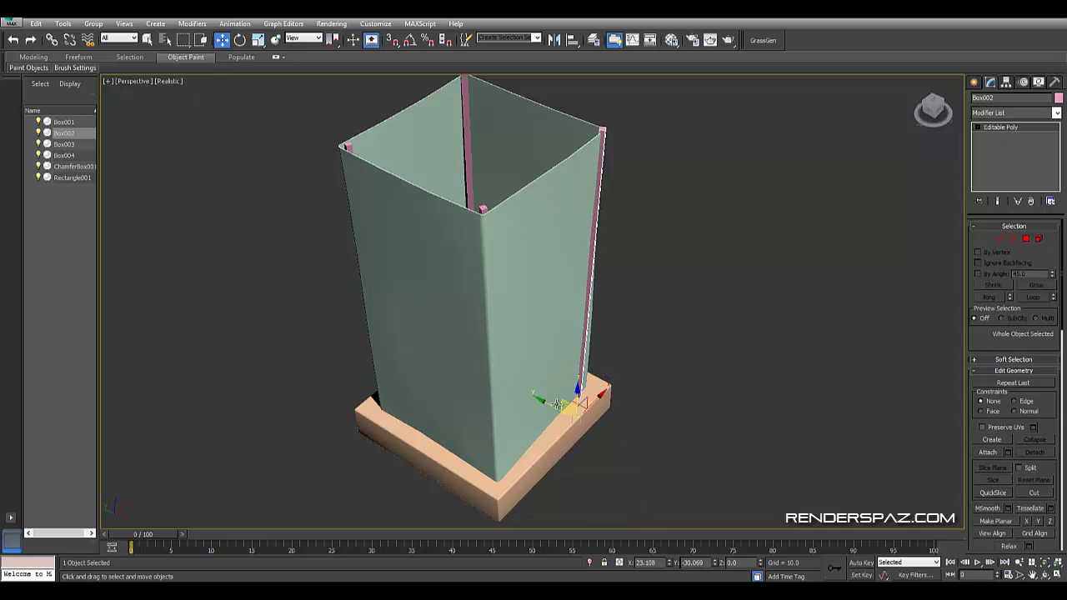
left_click_drag(571, 403, 549, 401)
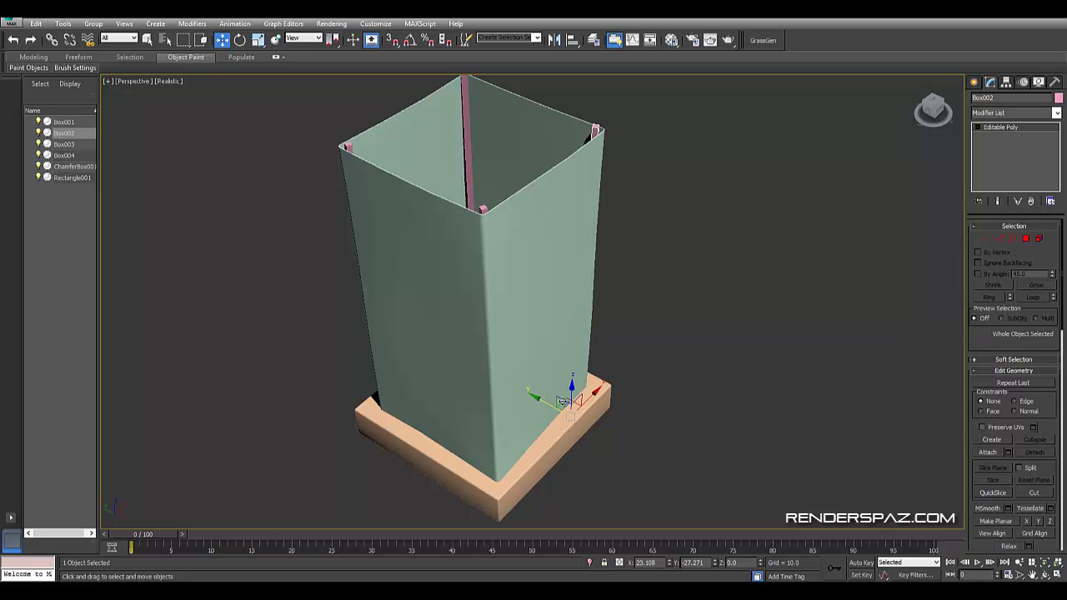
mouse_move(557, 402)
middle_mouse_down("alt")
mouse_move(601, 421)
mouse_move(602, 391)
middle_mouse_up("alt")
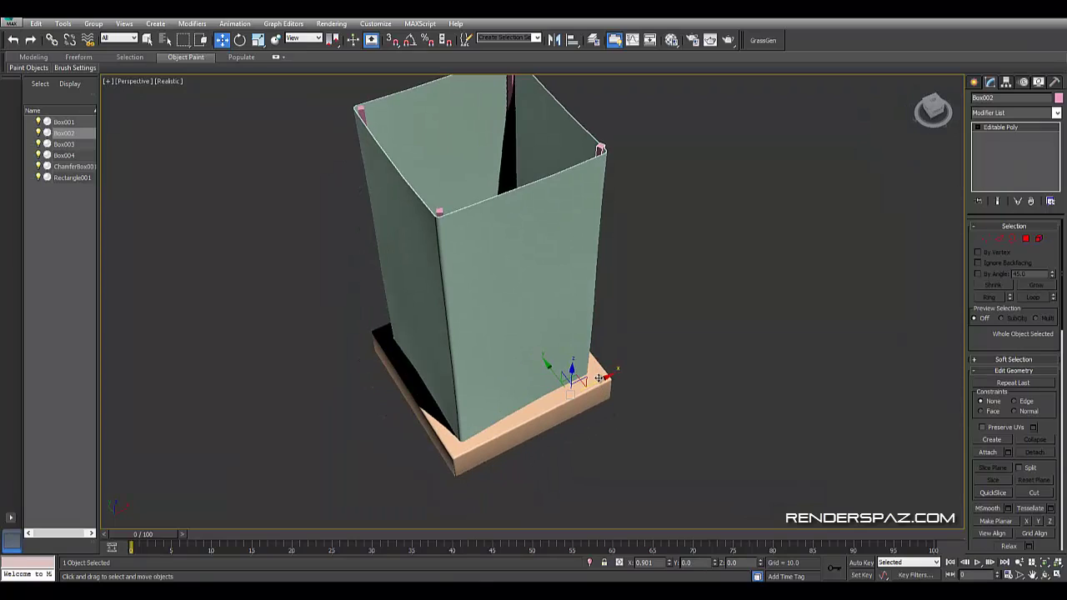
left_click(700, 352)
- Orbit around the lantern, toggling wireframe, to inspect the base underside and shade top
mouse_move(700, 352)
middle_mouse_down("alt")
mouse_move(708, 328)
mouse_move(678, 462)
middle_mouse_up("alt")
middle_click_drag(692, 331, 692, 325)
key("F3")
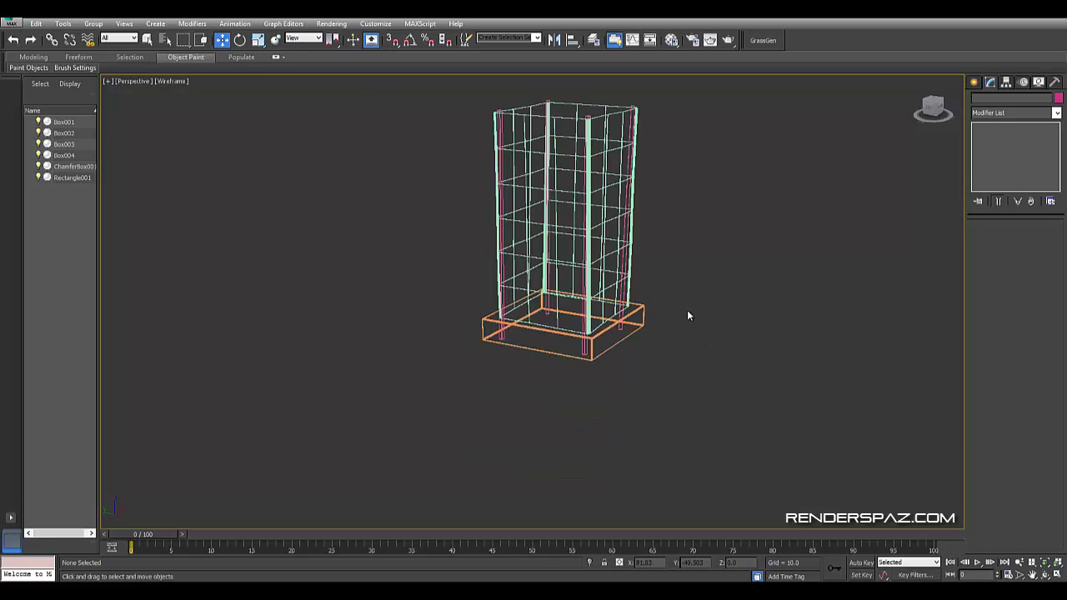
key("F3")
key("F3")
mouse_move(659, 342)
middle_mouse_down("alt")
mouse_move(678, 299)
mouse_move(668, 293)
middle_mouse_up("alt")
key("F3")
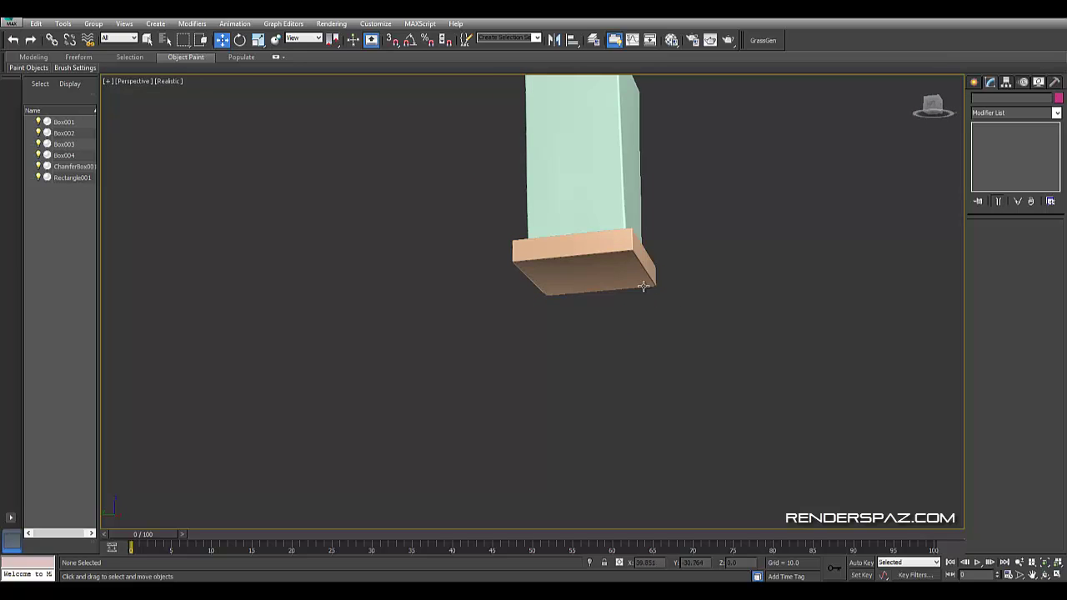
key("F3")
key("F3")
mouse_move(696, 275)
middle_mouse_down("alt")
mouse_move(686, 332)
mouse_move(693, 313)
mouse_move(699, 376)
middle_mouse_up("alt")
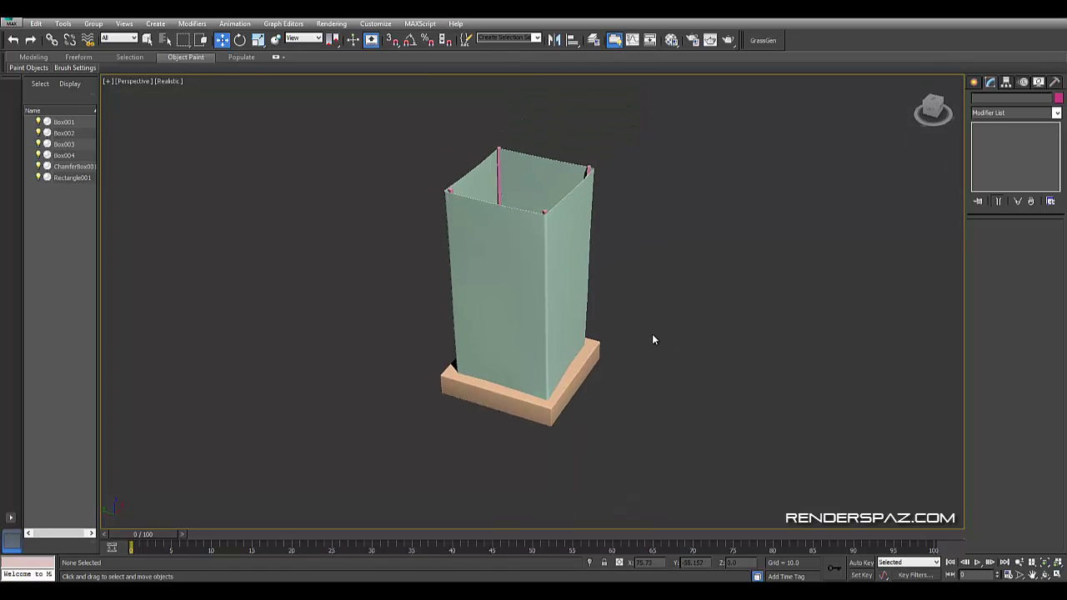
middle_click_drag(653, 339, 665, 336)
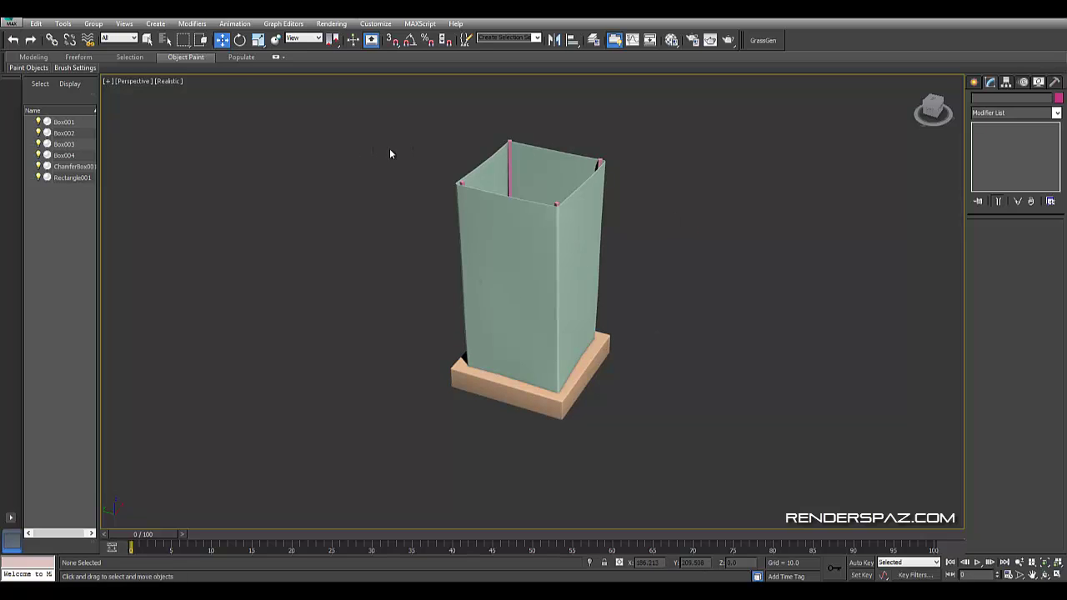
- Select all and start cloning the lantern, then cancel the copy and clear the selection
key("ctrl+a")
middle_click_drag(699, 425, 507, 272)
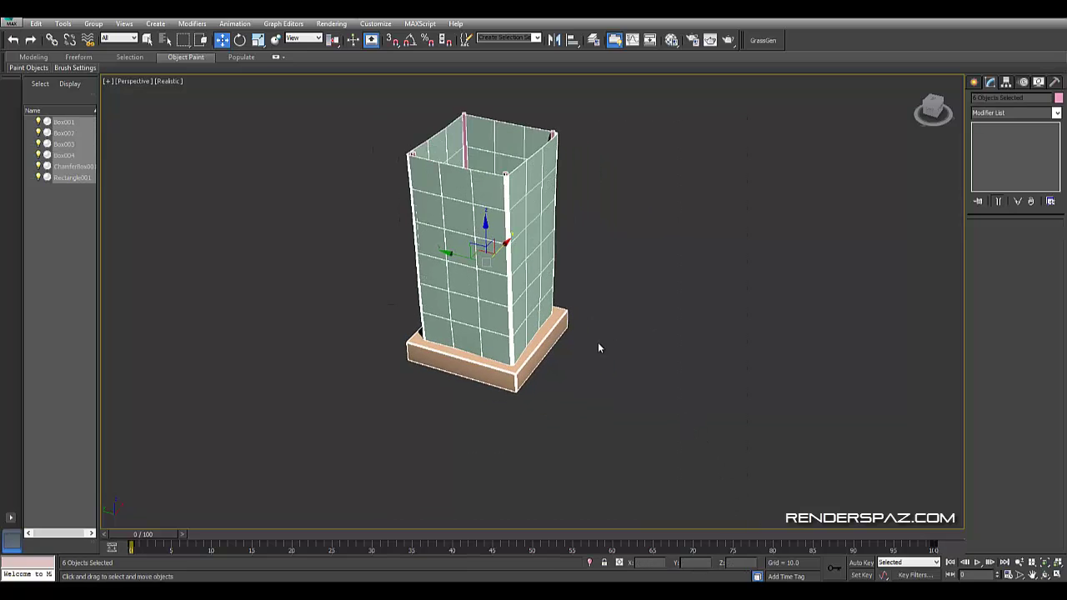
mouse_move(468, 263)
left_mouse_down("shift")
mouse_move(647, 320)
mouse_move(627, 347)
left_mouse_up("shift")
left_click(577, 345)
left_click(560, 401)
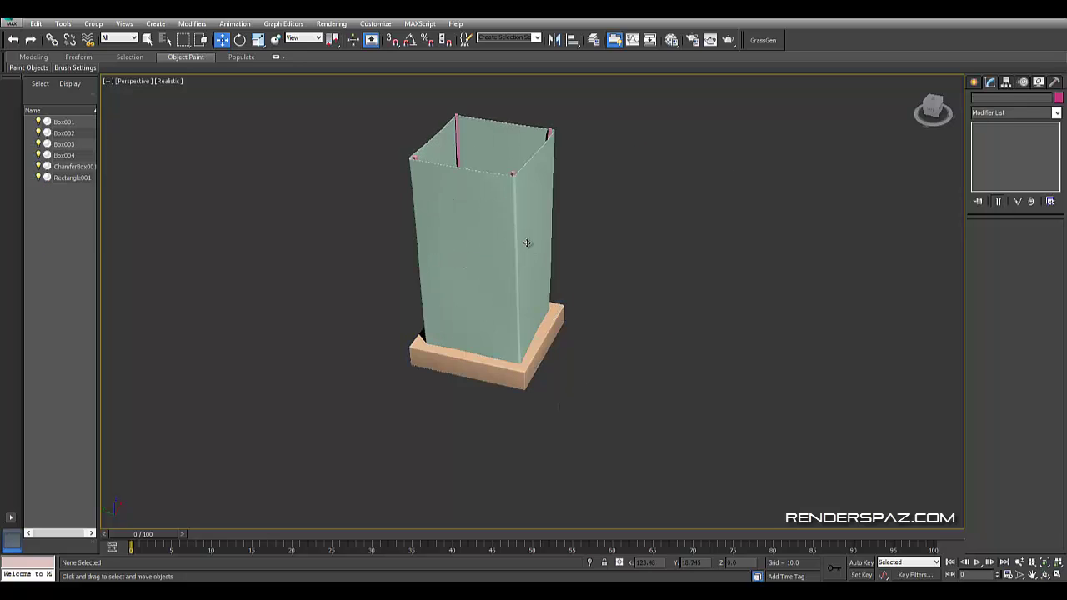
left_click(702, 339)
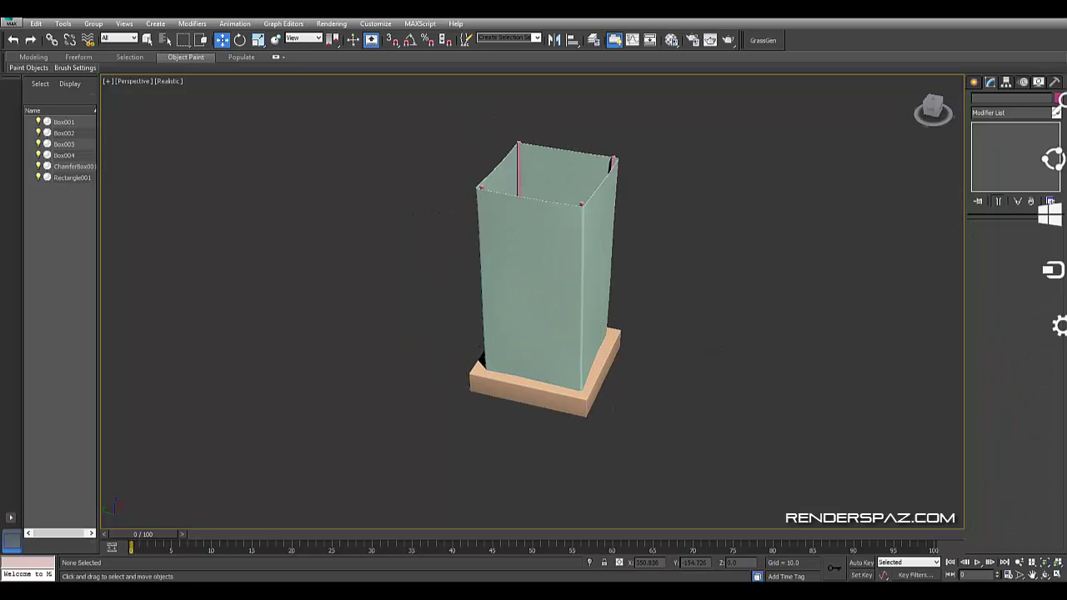
middle_click_drag(292, 154, 267, 151, "alt")
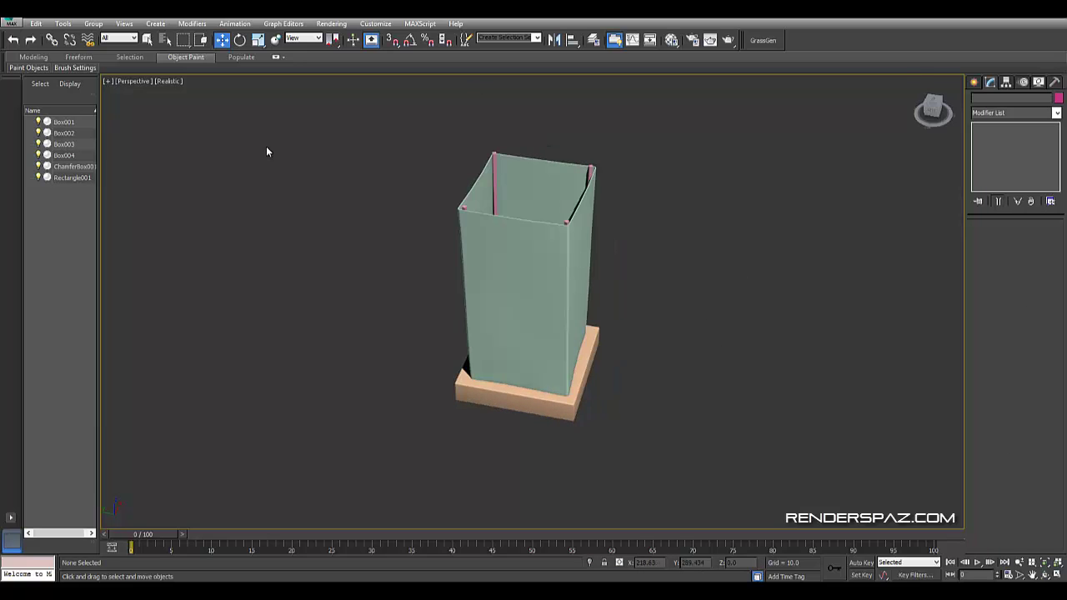
left_click(331, 23)
- In Render Setup's Assign Renderer, set Production and ActiveShade to NVIDIA iray
left_click(338, 52)
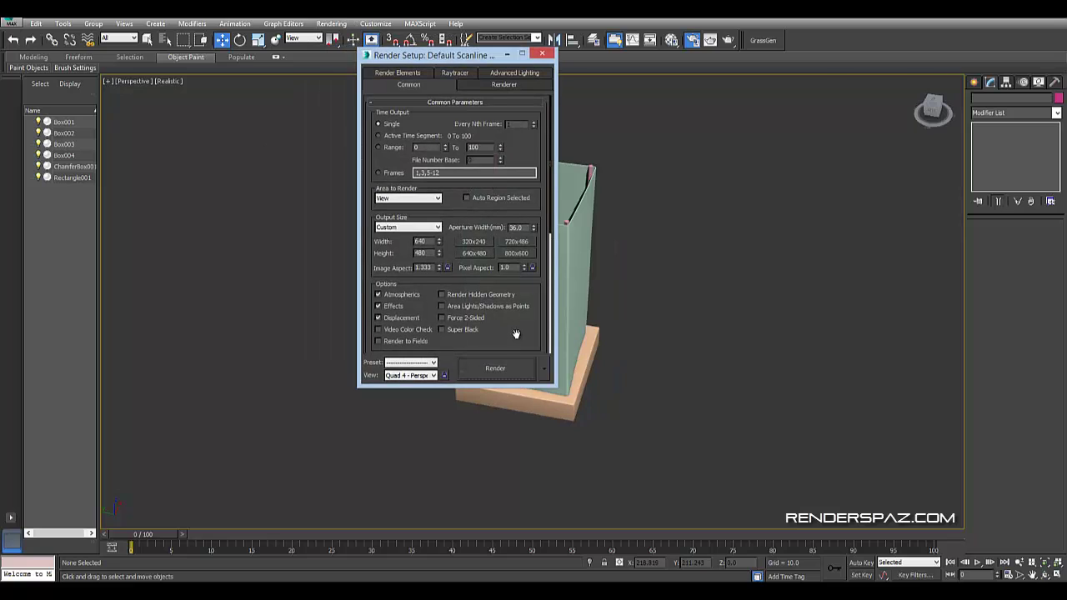
scroll(516, 334, "down", 2)
scroll(512, 338, "down", 3)
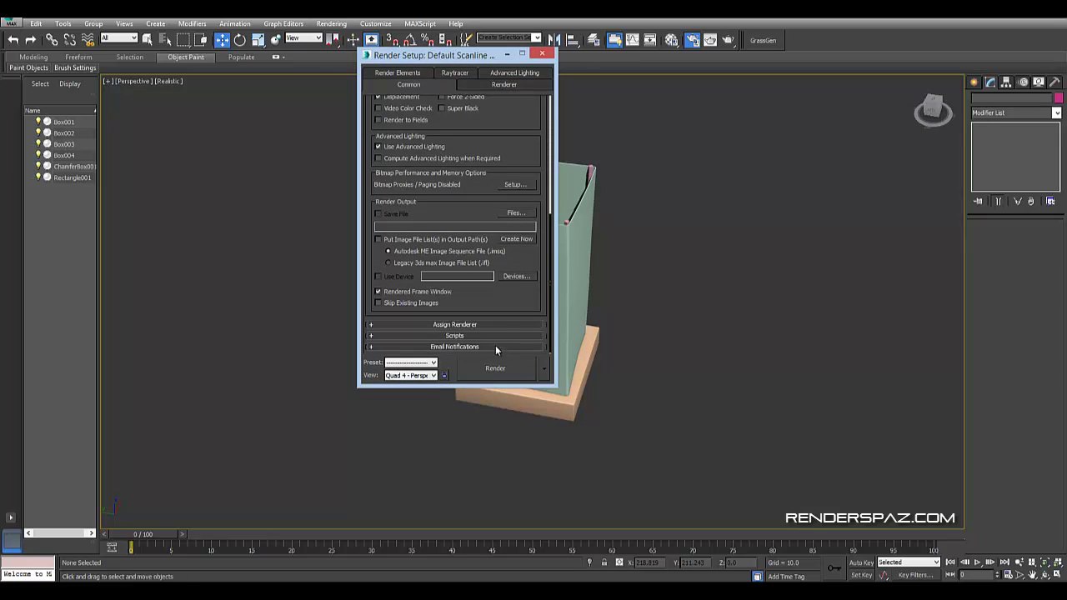
left_click(493, 326)
left_click(517, 301)
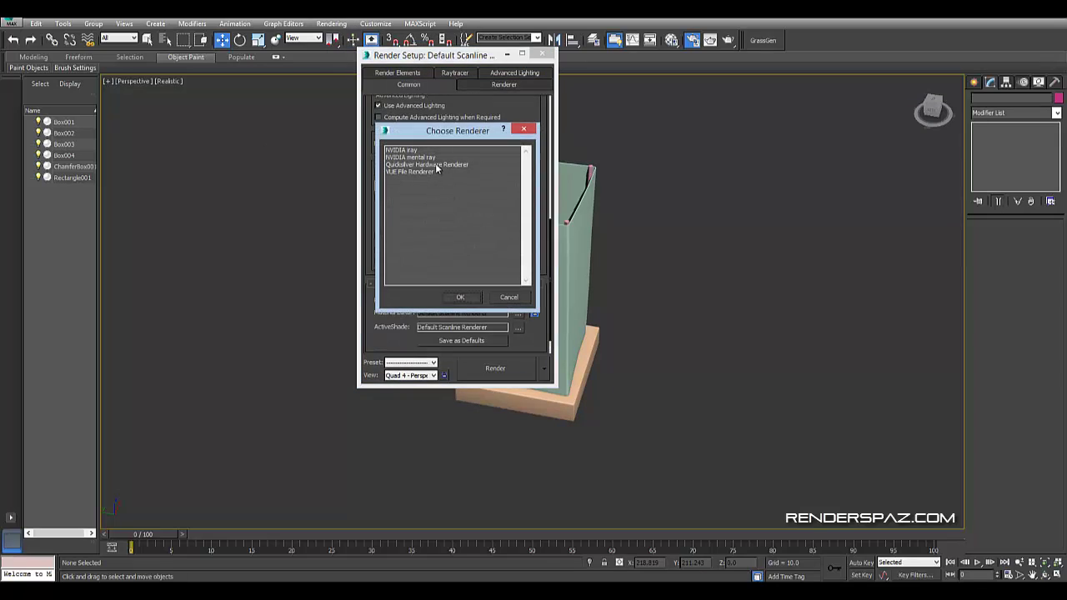
double_click(421, 150)
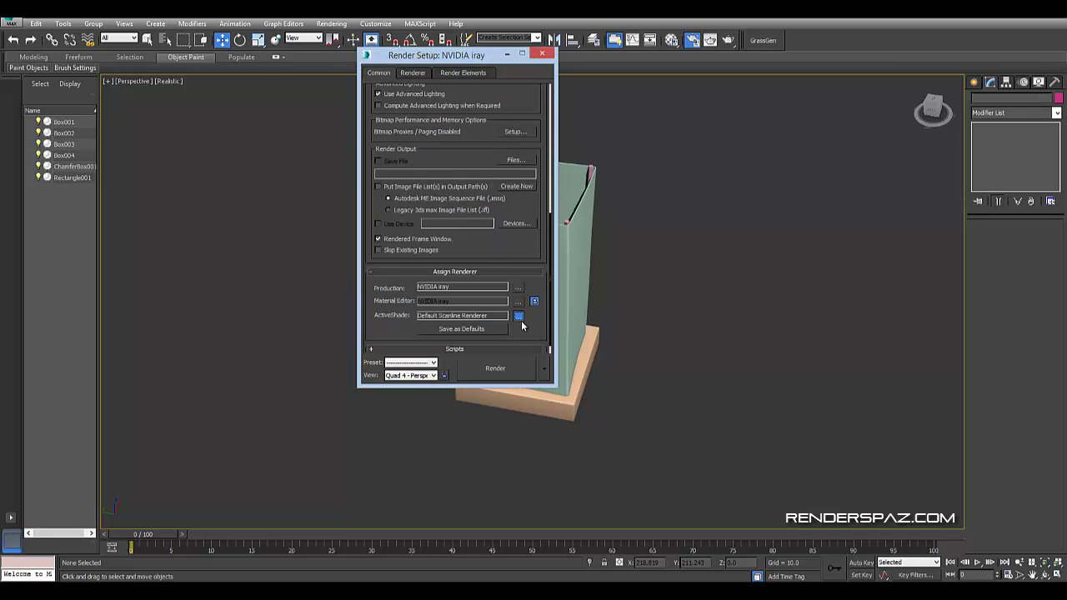
left_click(519, 318)
double_click(420, 150)
left_click(544, 370)
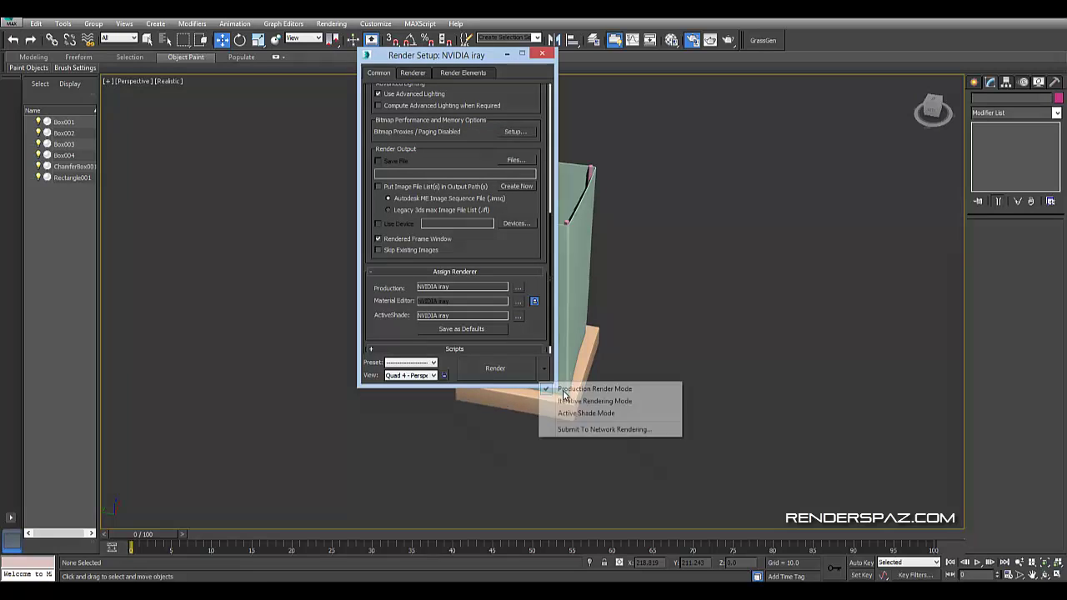
- Start an iray ActiveShade preview, frame the lantern closer, then close the preview
left_click(567, 410)
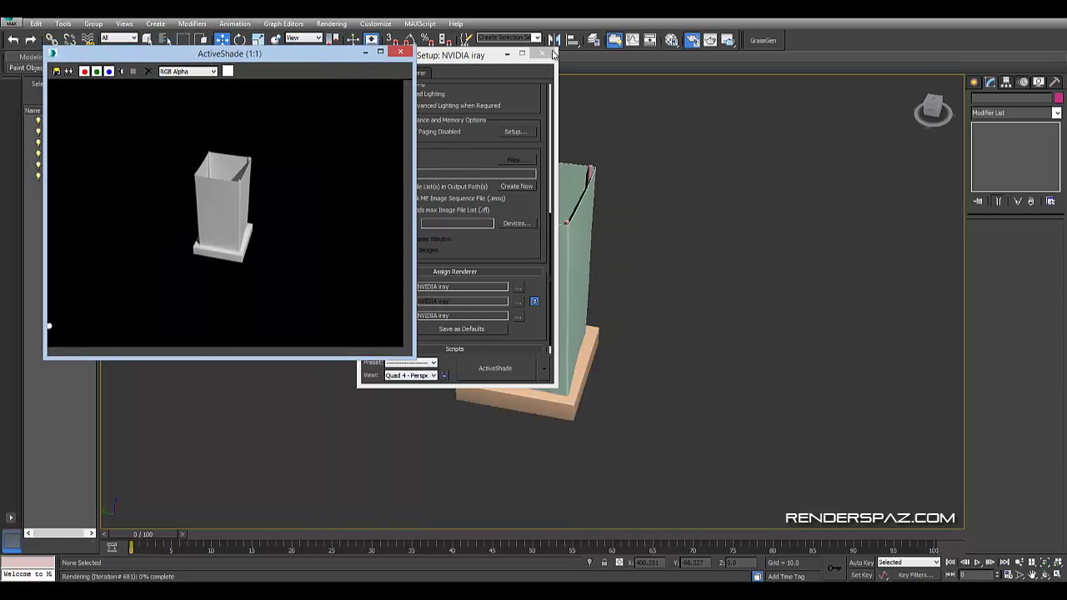
left_click(542, 54)
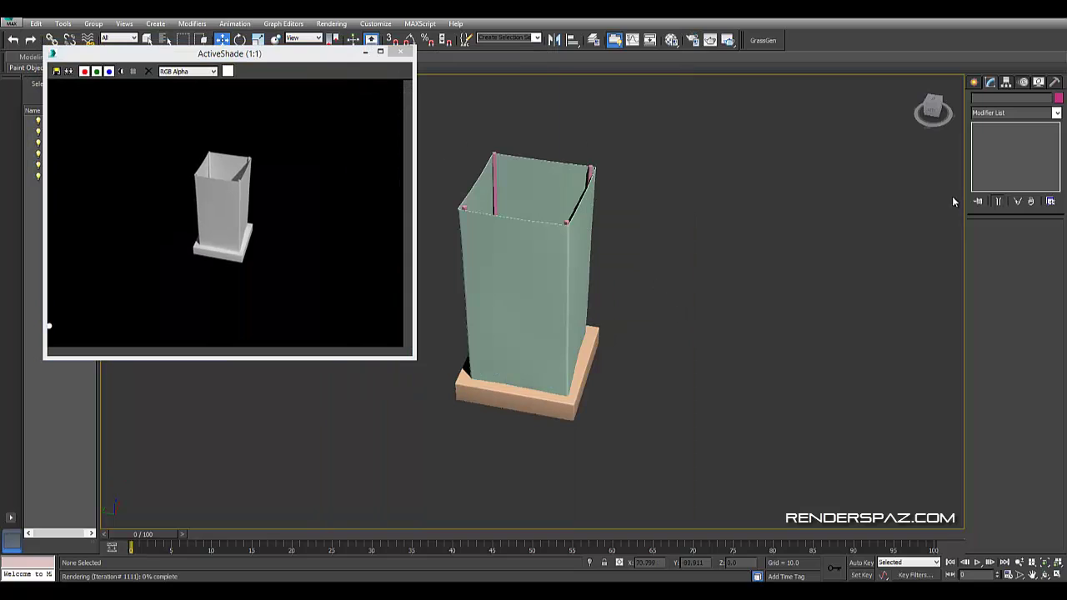
middle_click_drag(889, 235, 876, 232, "alt")
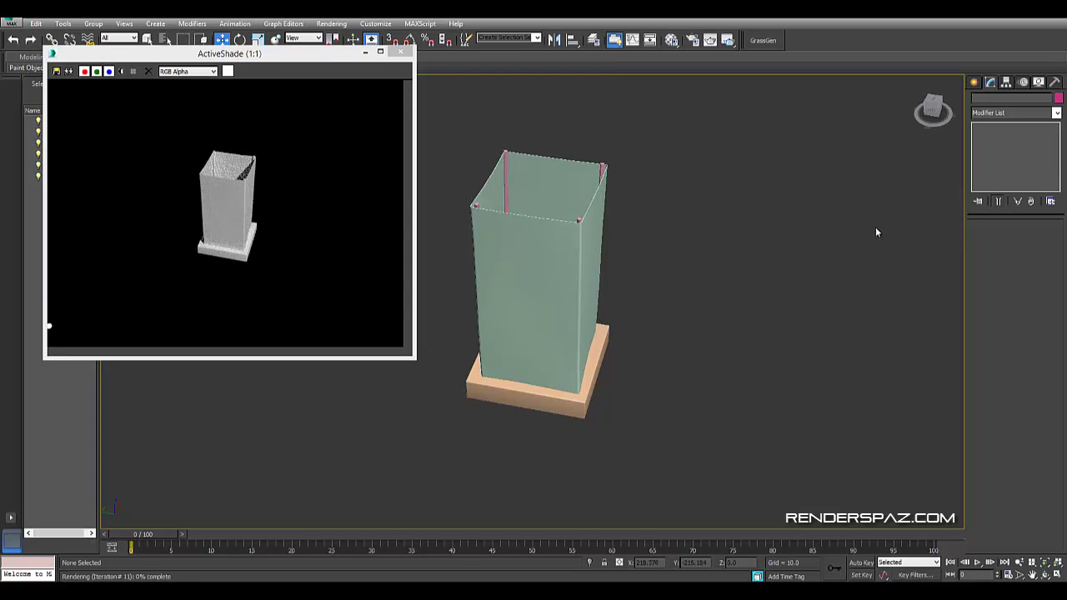
scroll(715, 285, "up", 4)
middle_click_drag(643, 310, 745, 306)
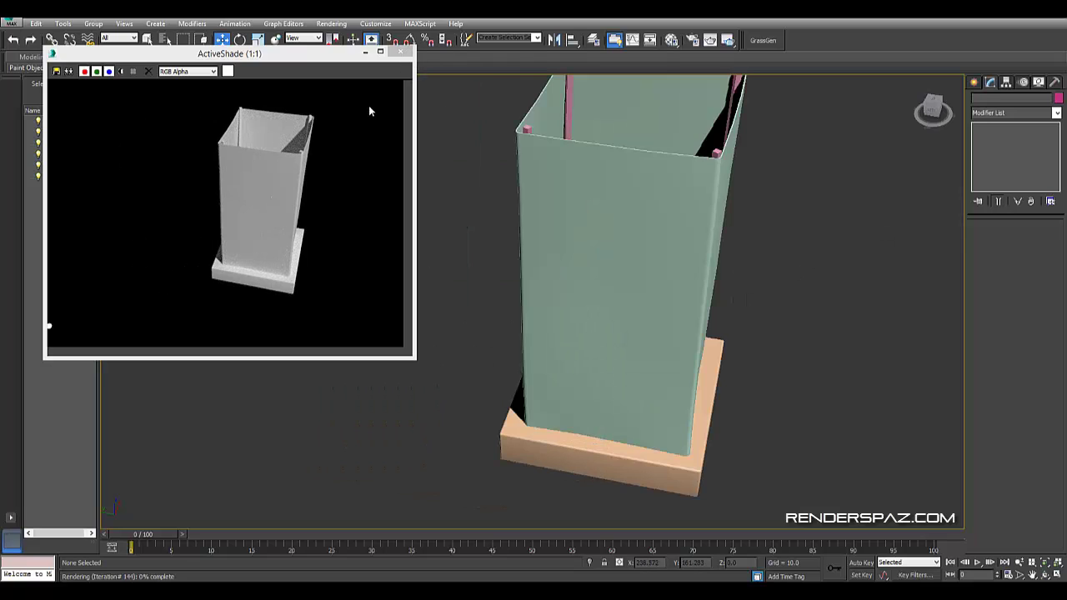
left_click(401, 52)
- Uncheck the GPUs under iray Hardware Resources in the Renderer tab
left_click(331, 23)
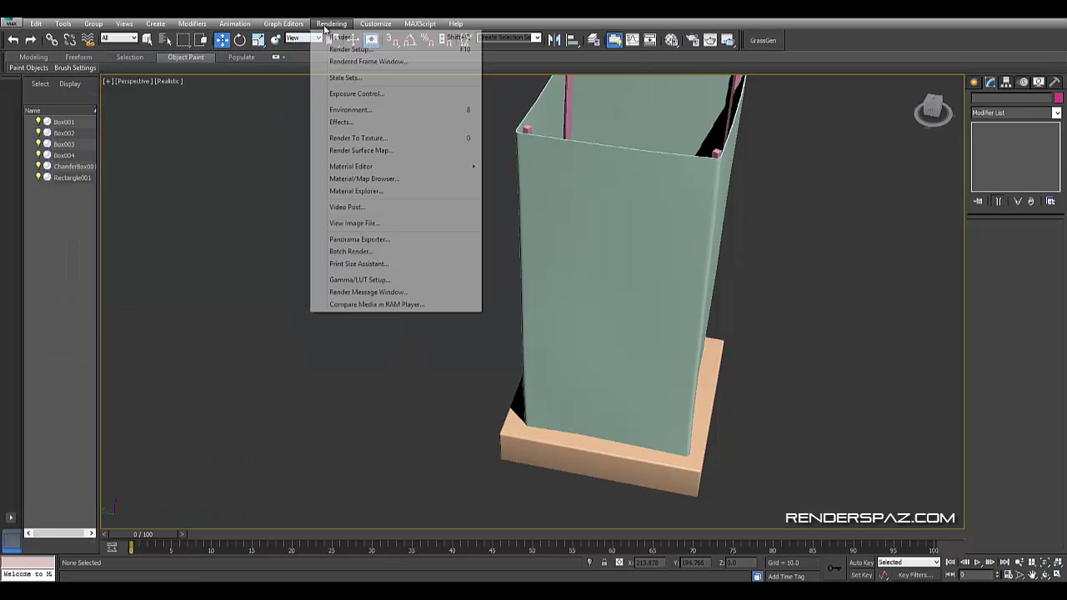
left_click(347, 50)
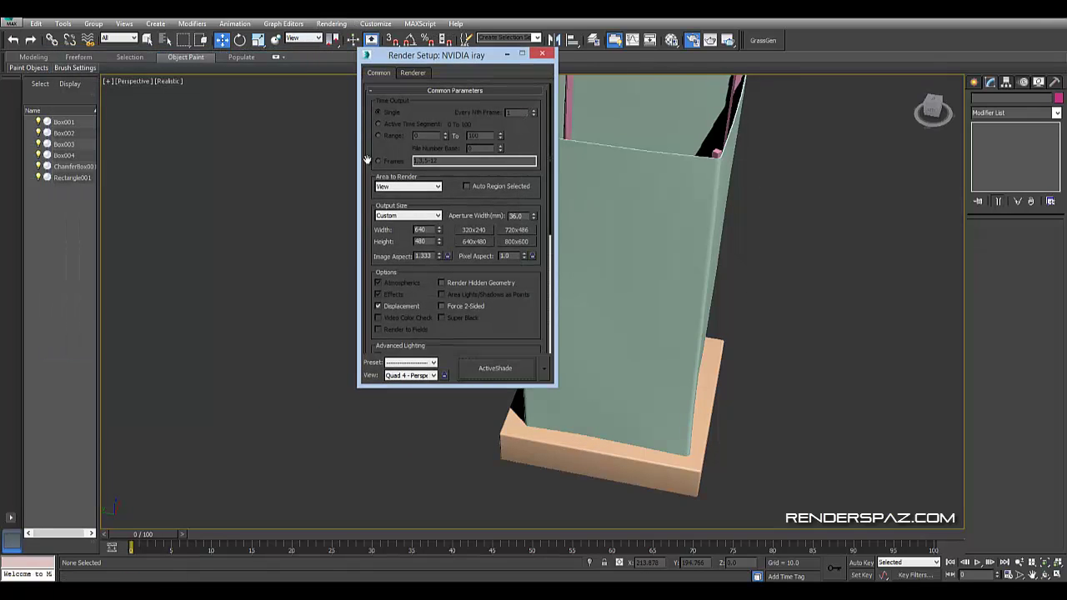
left_click(413, 73)
left_click(431, 228)
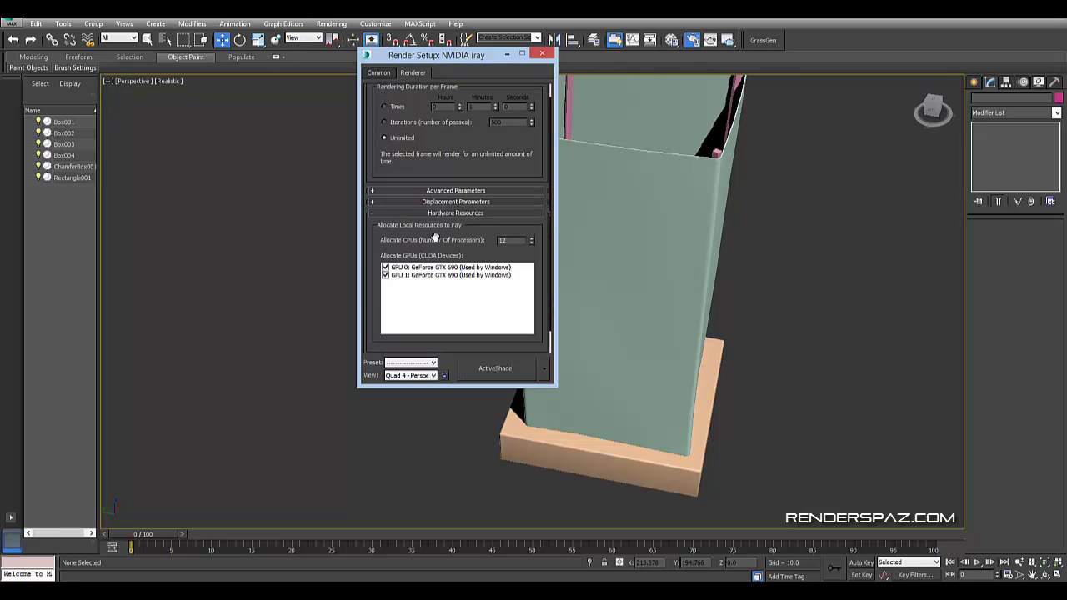
left_click(408, 278)
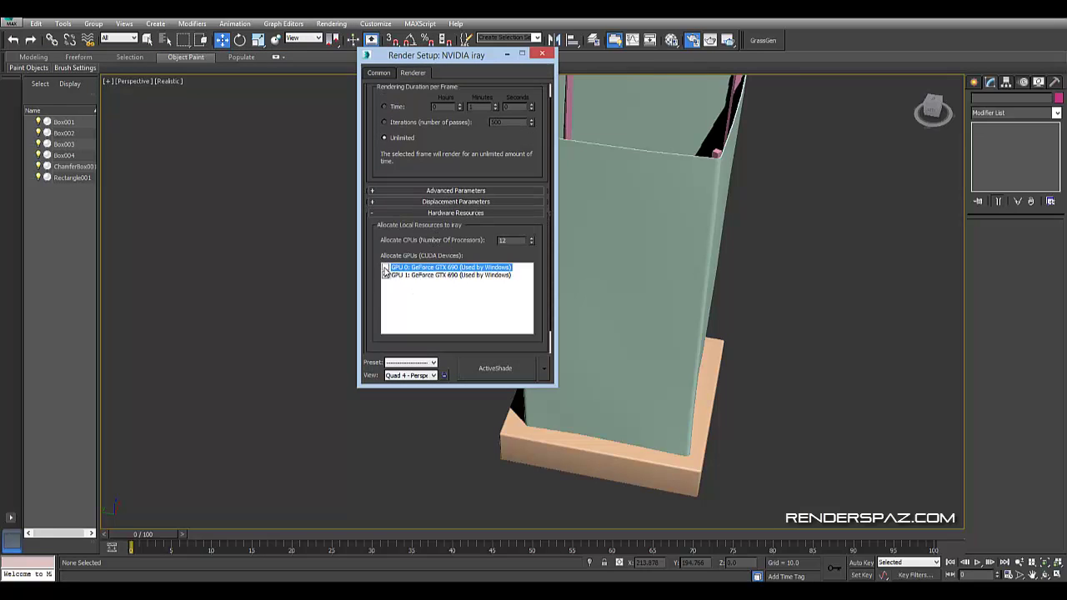
- Restart ActiveShade with the new settings, reframe the lantern, and lower the preview window
left_click(507, 370)
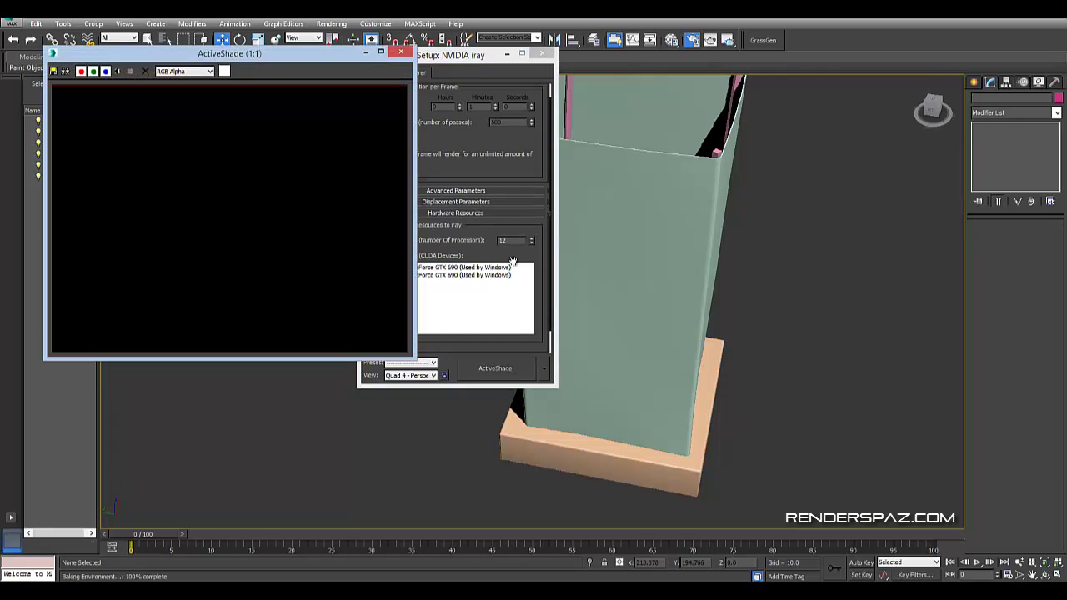
left_click(542, 55)
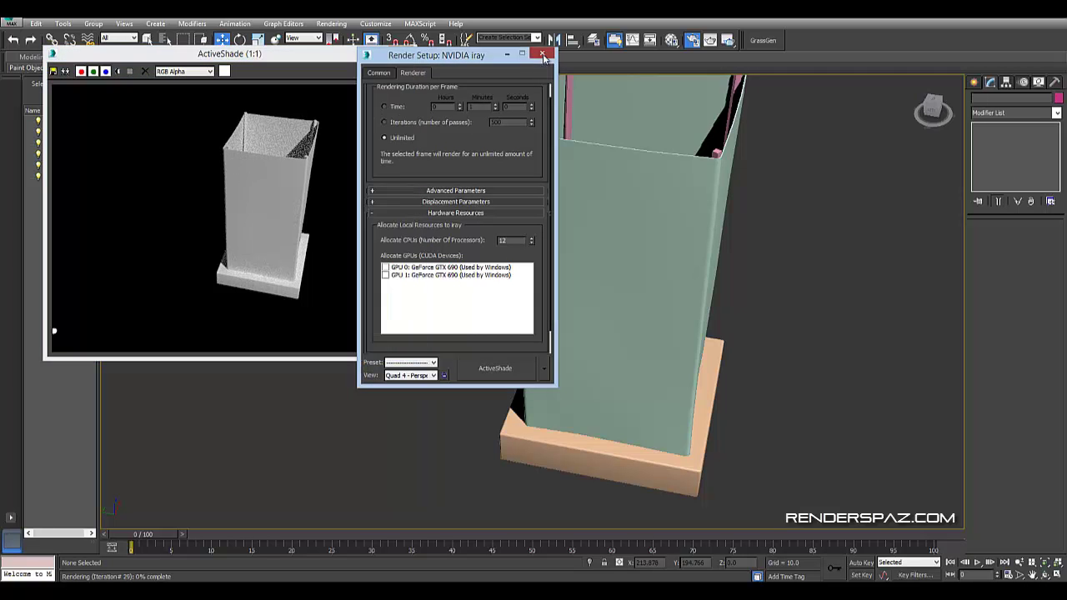
middle_click_drag(778, 385, 765, 399)
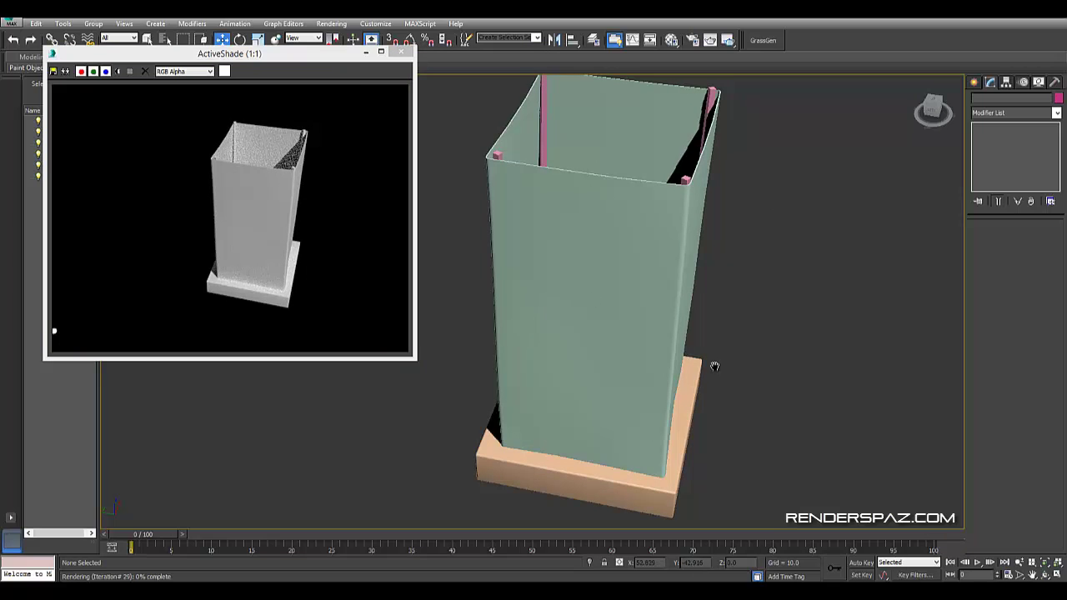
middle_click_drag(715, 366, 690, 349)
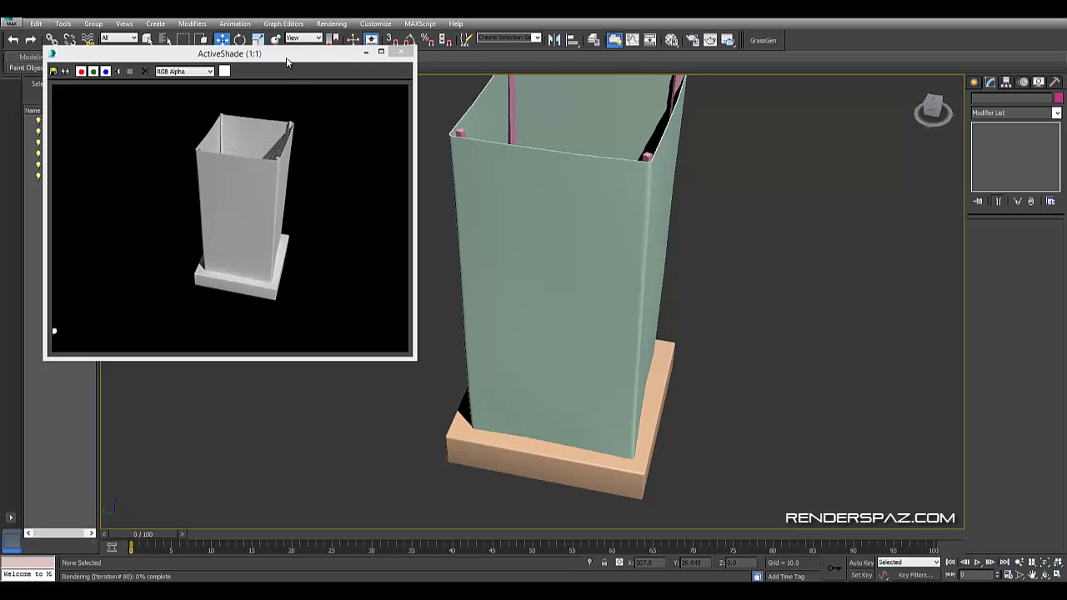
left_click_drag(281, 55, 284, 120)
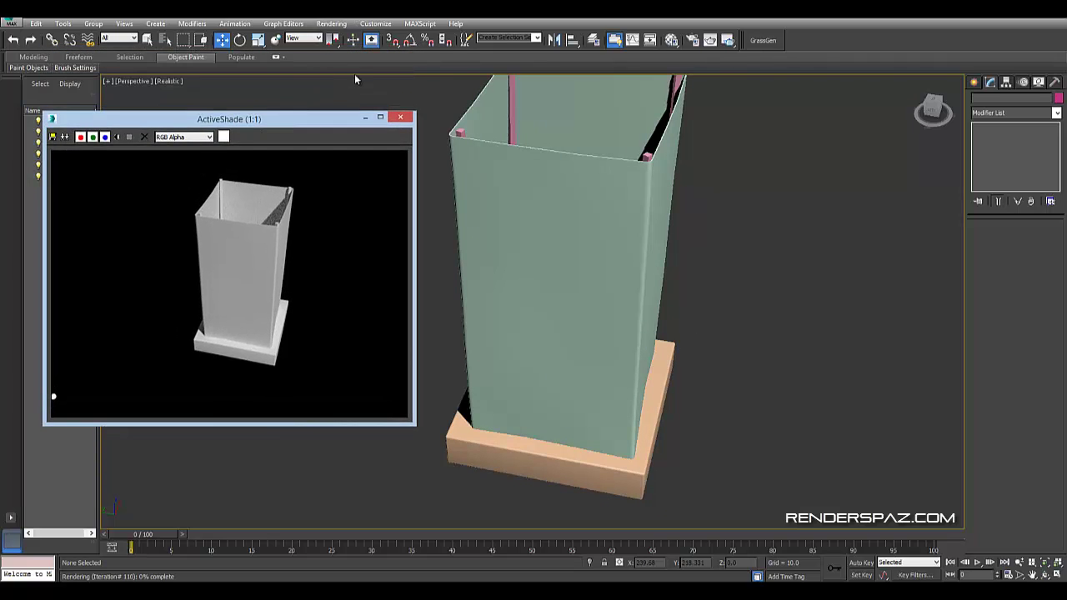
- Turn the second Material Editor slot into an Arch & Design material
left_click(341, 25)
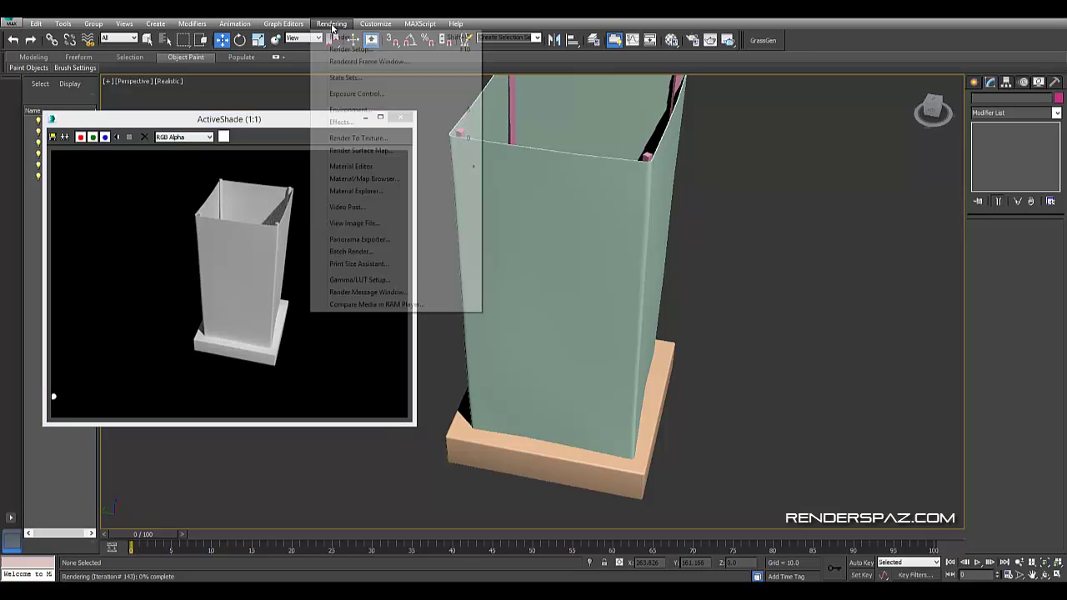
left_click(342, 24)
key("m")
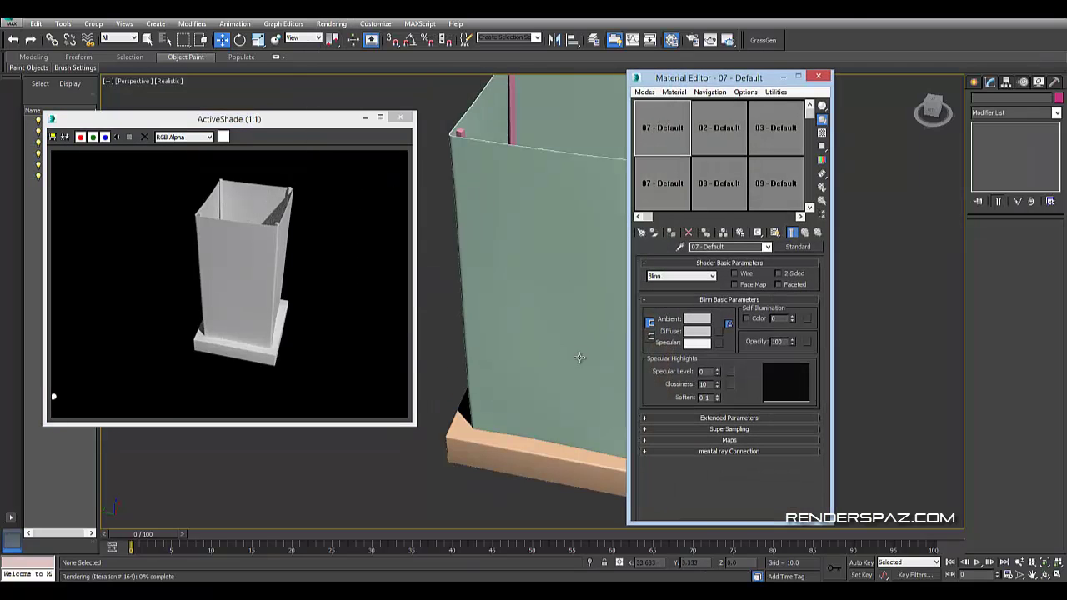
left_click(725, 132)
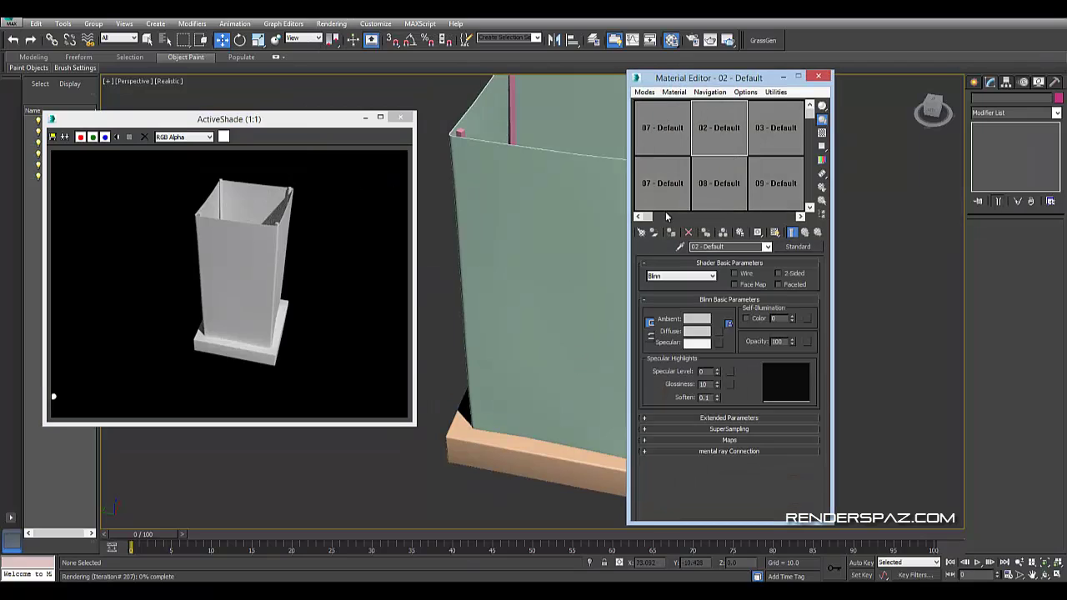
left_click(641, 234)
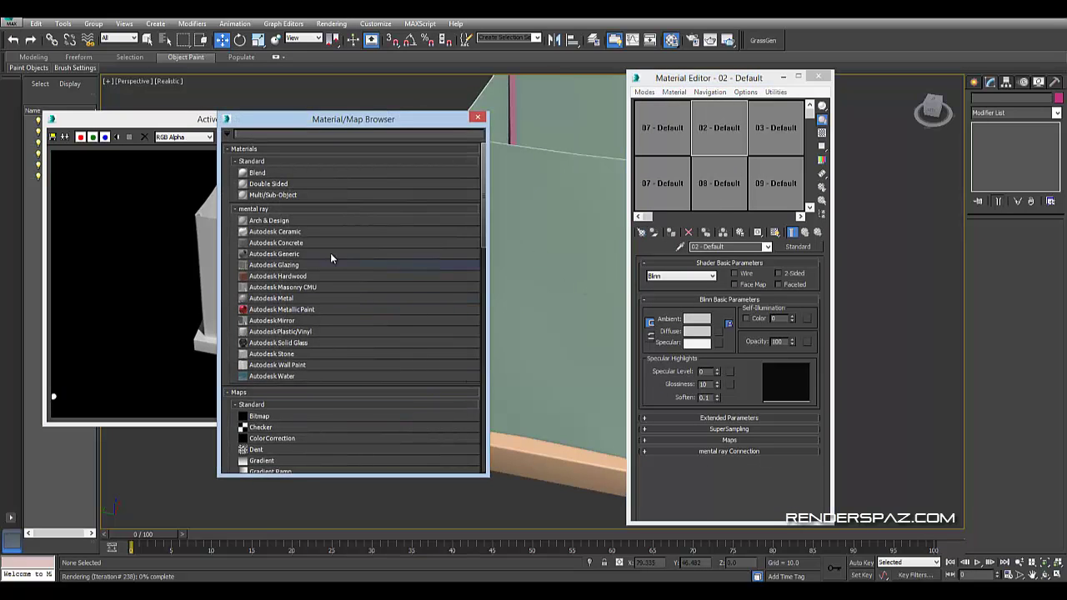
double_click(284, 221)
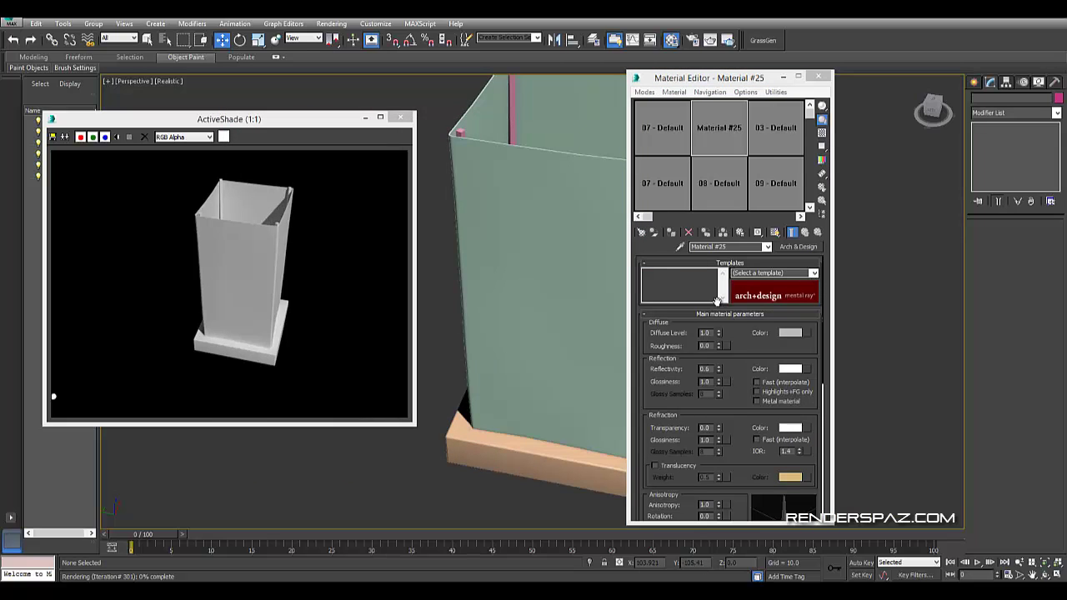
- Load the Glossy Varnished Wood template and drag Material #25 onto the base ChamferBox
left_click(807, 273)
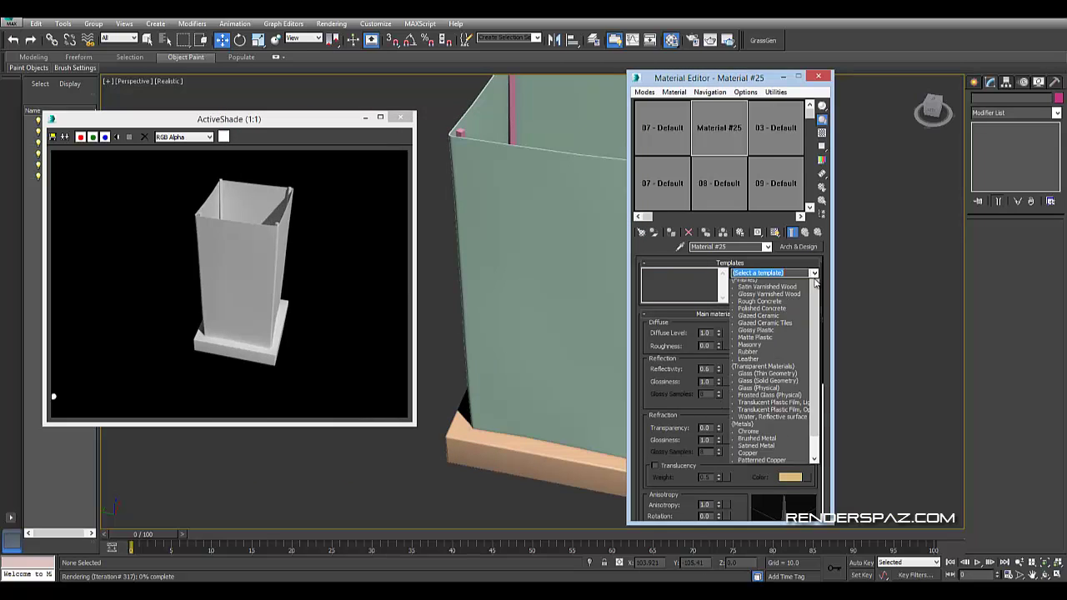
scroll(784, 383, "down", 3)
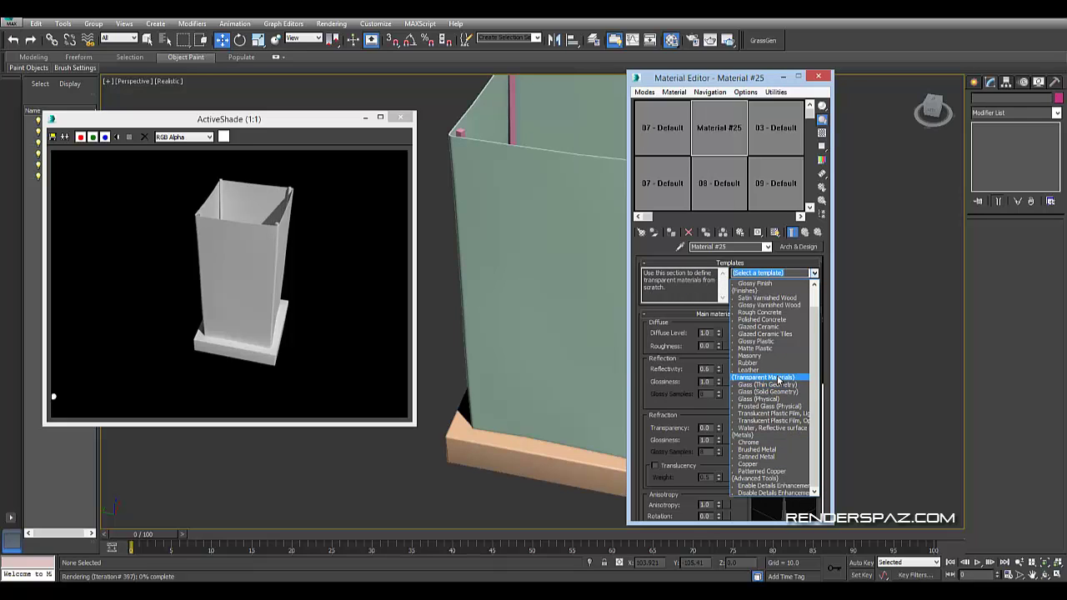
scroll(777, 357, "up", 1)
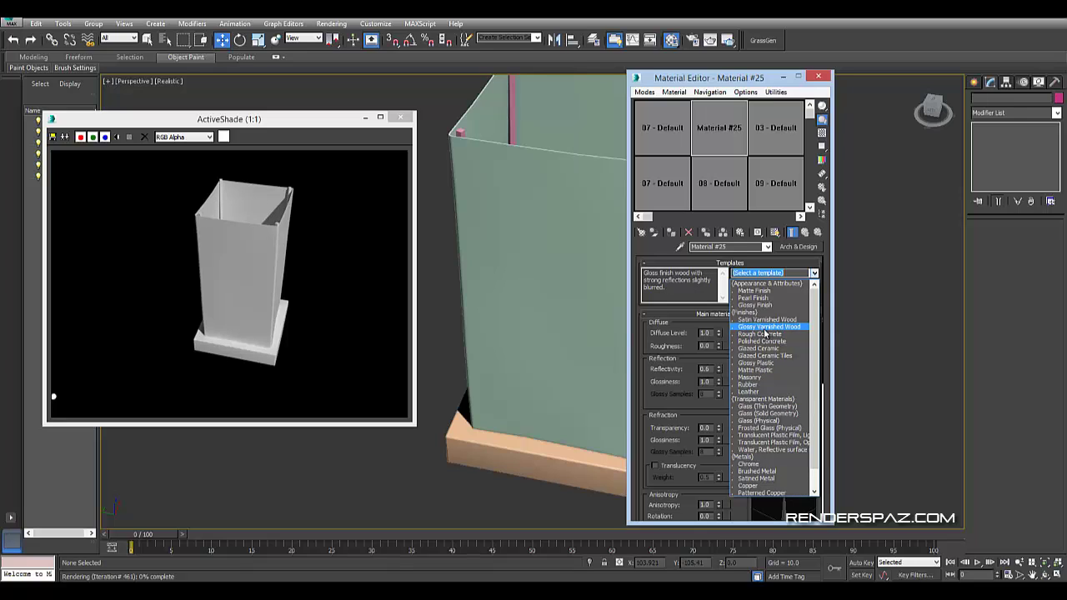
left_click(765, 333)
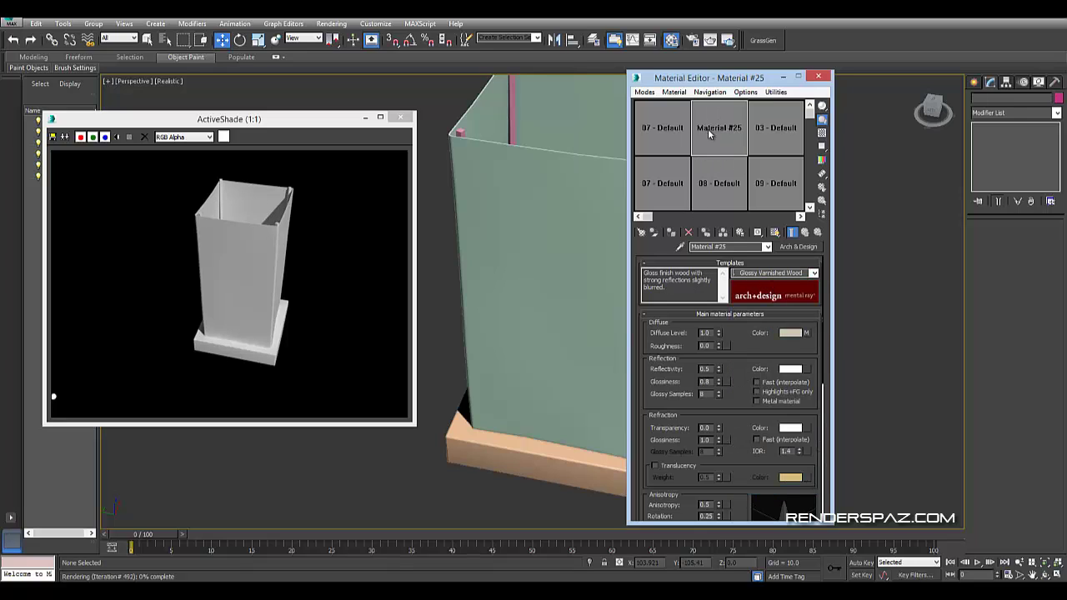
left_click_drag(710, 134, 550, 463)
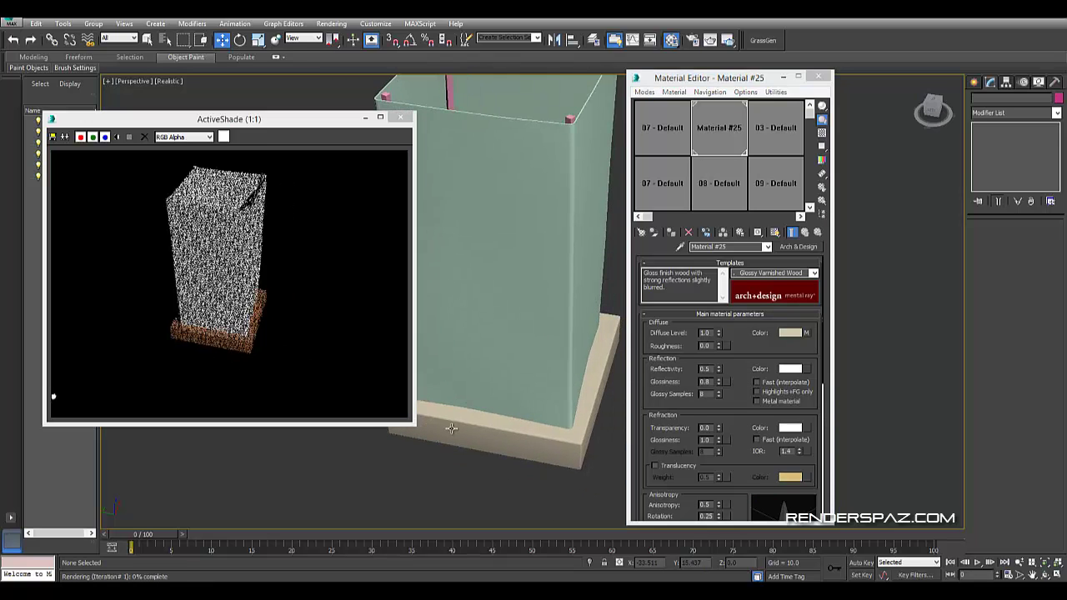
- Scale the ChamferBox base up to about 119%
left_click_drag(456, 433, 529, 434, "alt")
scroll(529, 434, "up", 2)
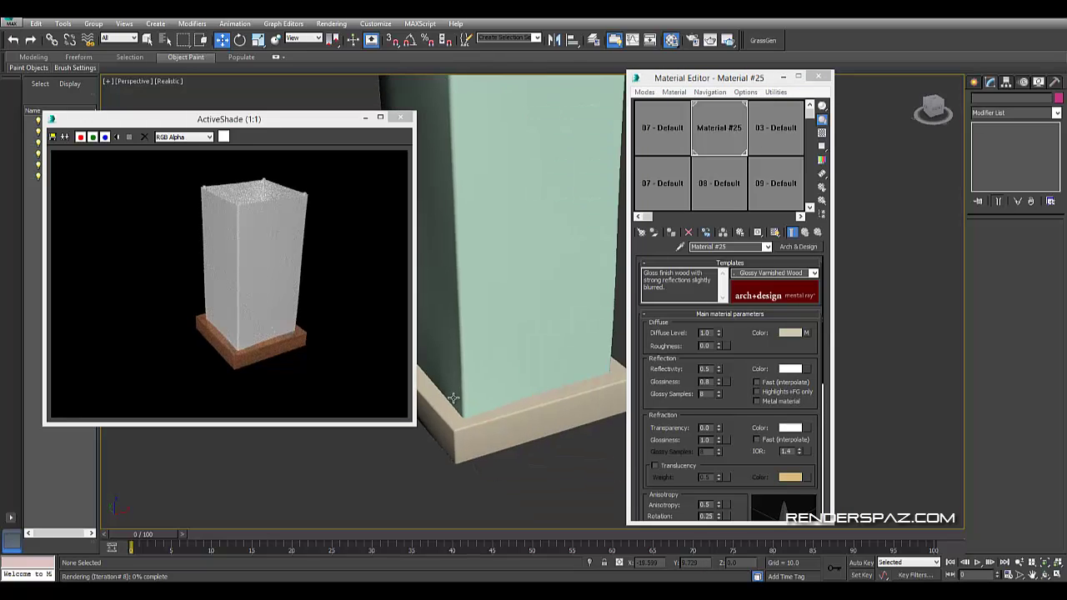
scroll(526, 435, "up", 1)
scroll(523, 440, "up", 2)
scroll(523, 442, "up", 2)
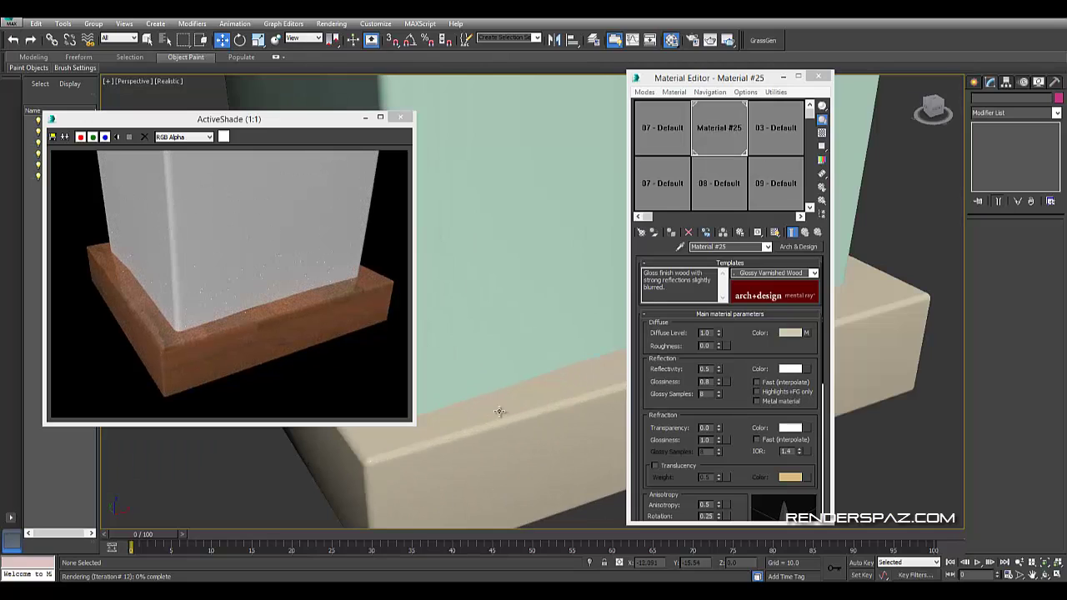
middle_click_drag(501, 405, 498, 394, "alt")
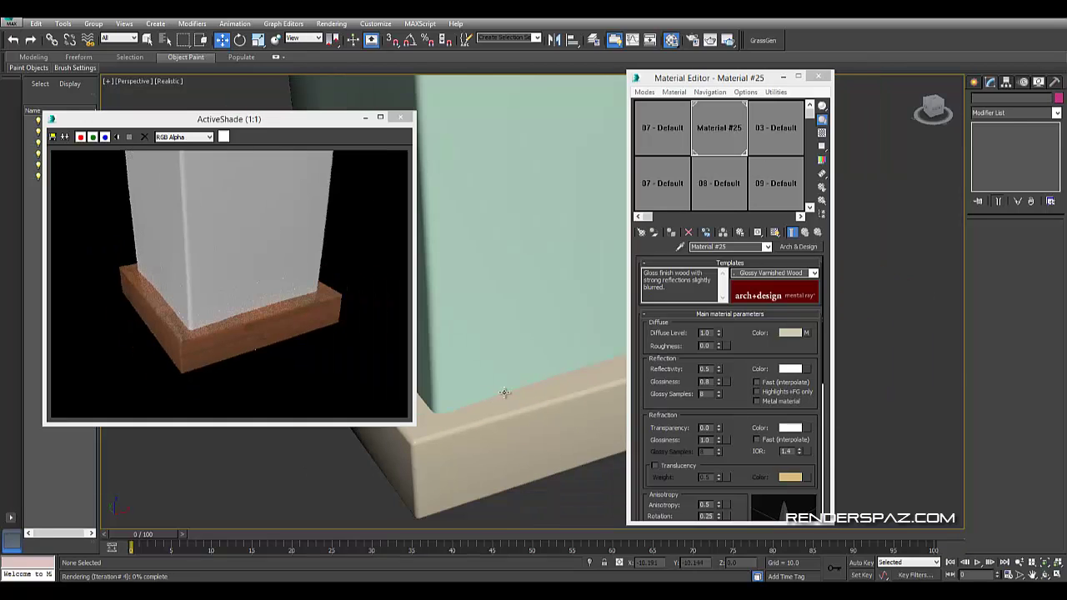
left_click(512, 423)
key("z")
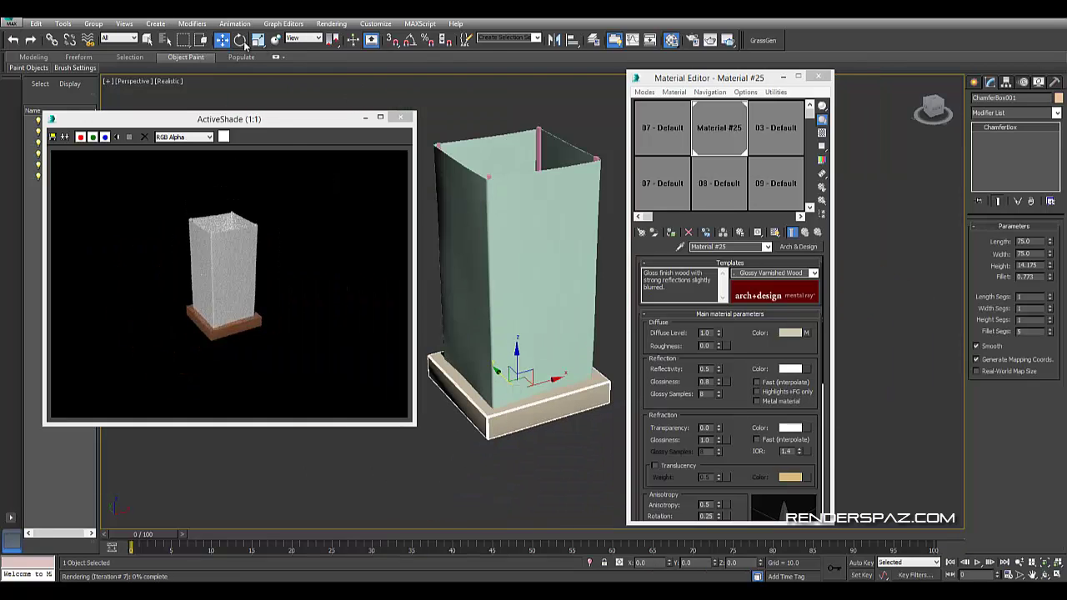
left_click(259, 41)
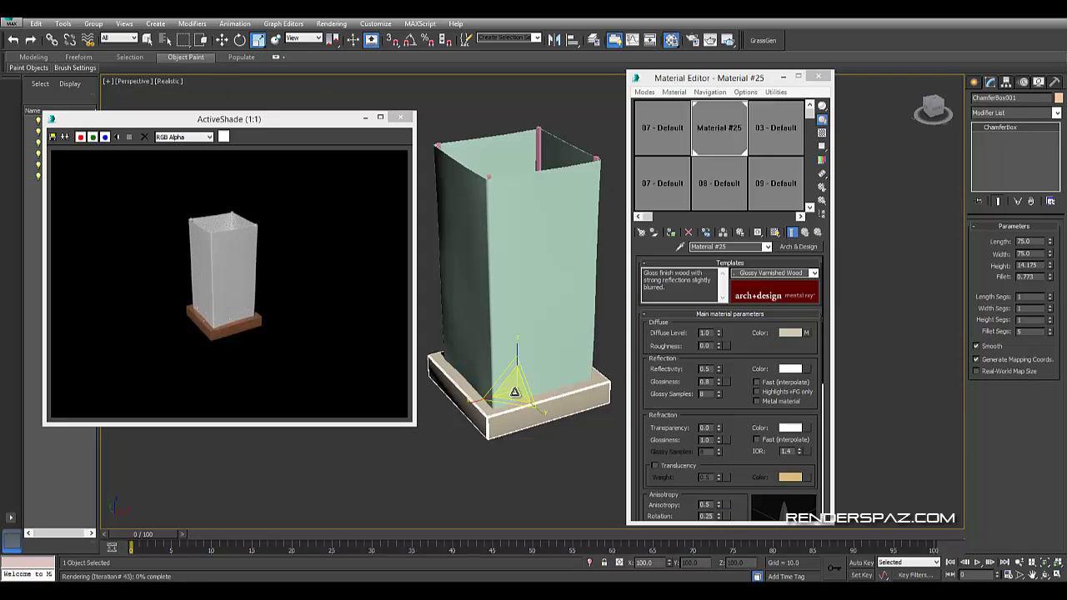
left_click_drag(515, 391, 518, 355)
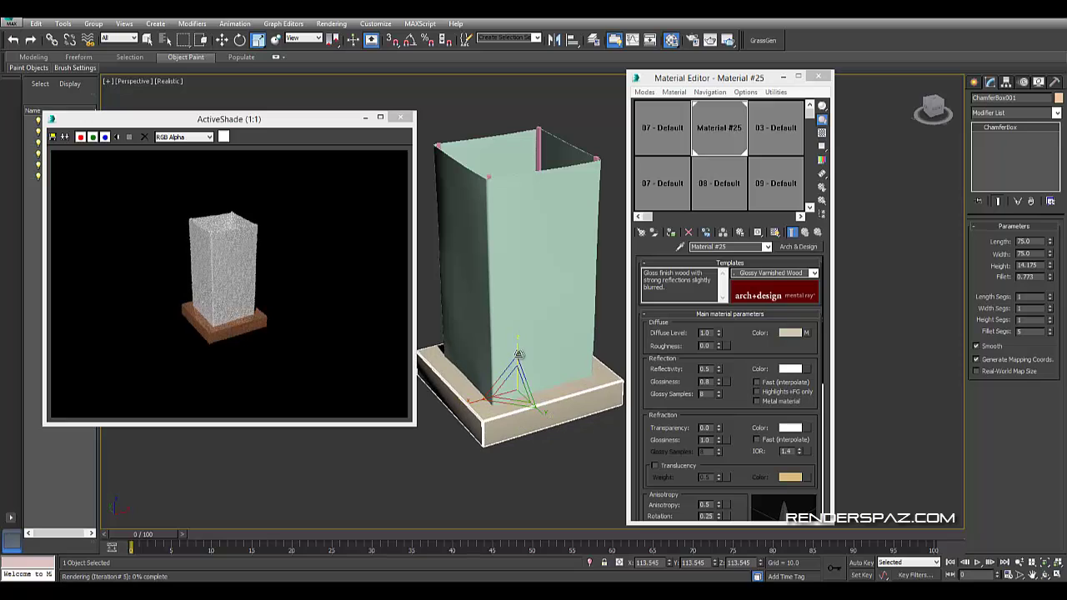
left_click(549, 455)
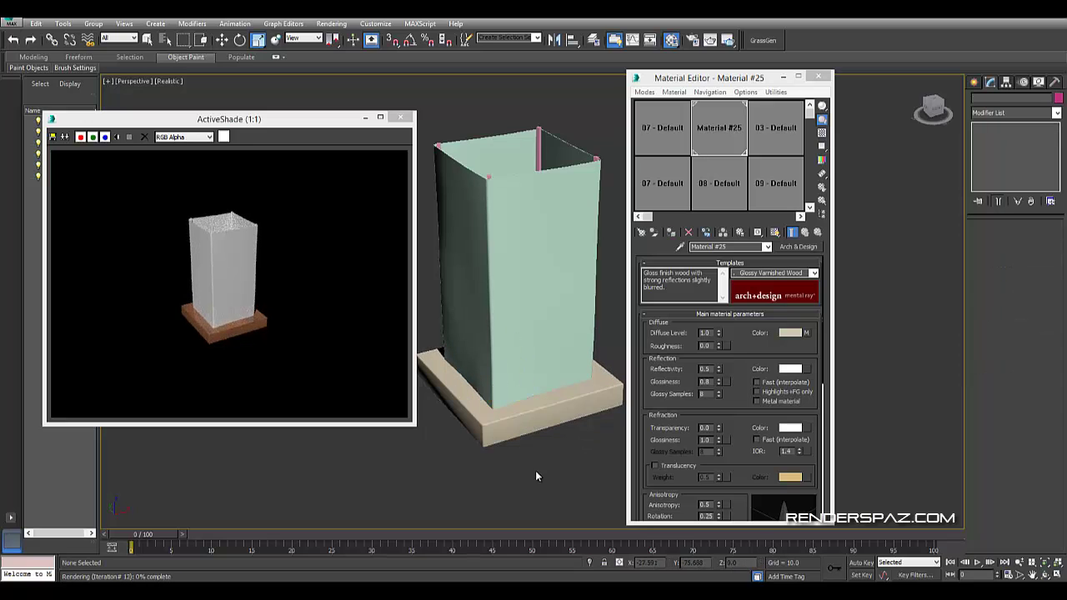
- Drag wood Material #25 onto corner post Box001 and inspect the shade from several angles
mouse_move(485, 452)
middle_mouse_down("alt")
mouse_move(520, 456)
mouse_move(546, 297)
middle_mouse_up("alt")
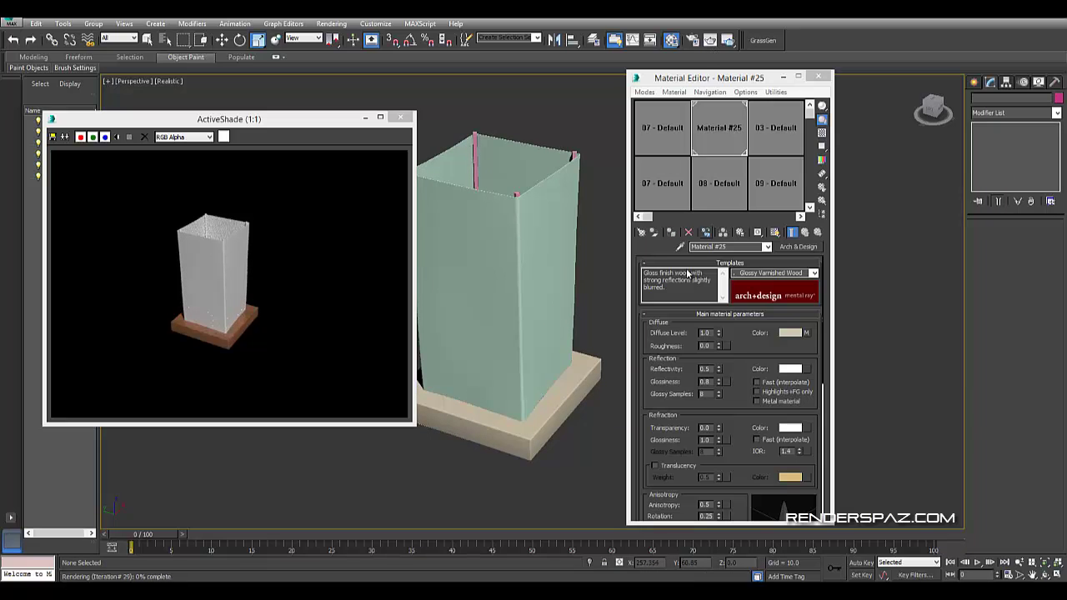
mouse_move(717, 148)
left_mouse_down()
mouse_move(526, 135)
mouse_move(475, 147)
left_mouse_up()
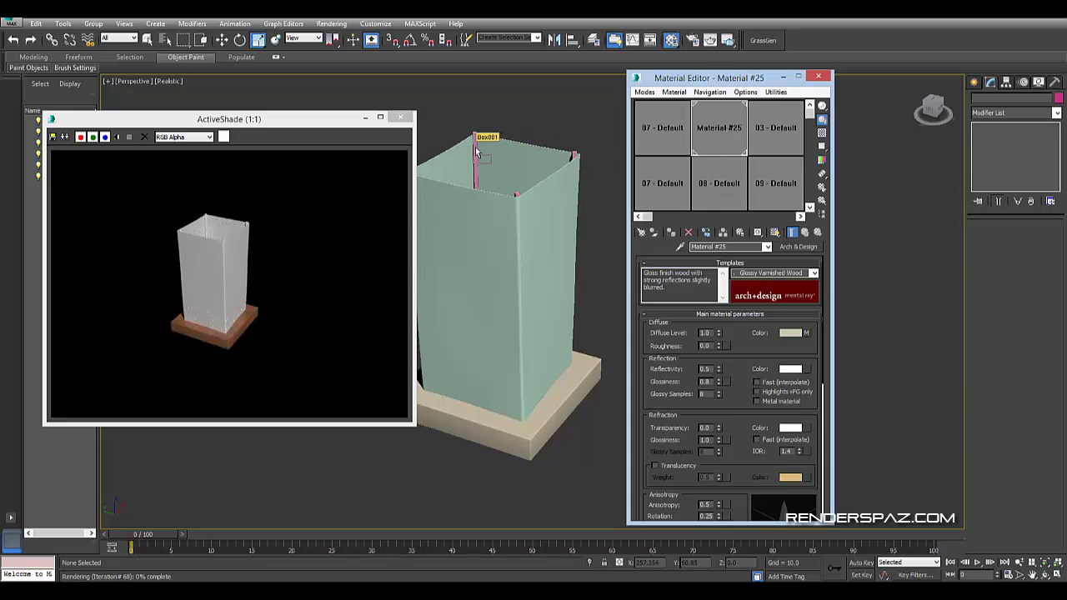
middle_click_drag(475, 146, 557, 236, "alt")
scroll(557, 236, "up", 2)
scroll(560, 238, "up", 2)
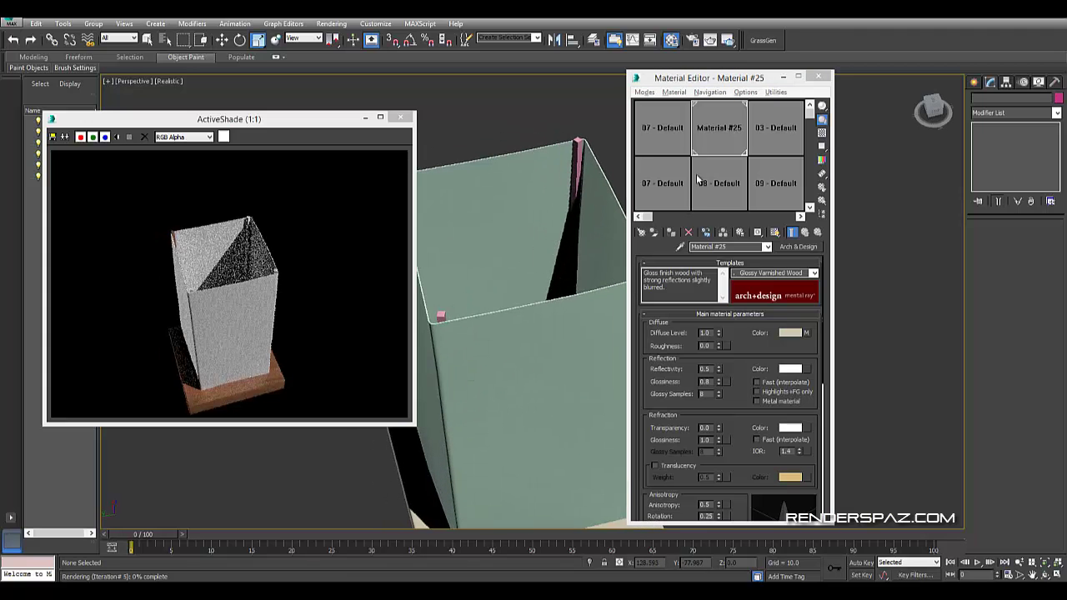
mouse_move(572, 216)
middle_mouse_down("alt")
mouse_move(440, 280)
mouse_move(533, 291)
mouse_move(572, 205)
middle_mouse_up("alt")
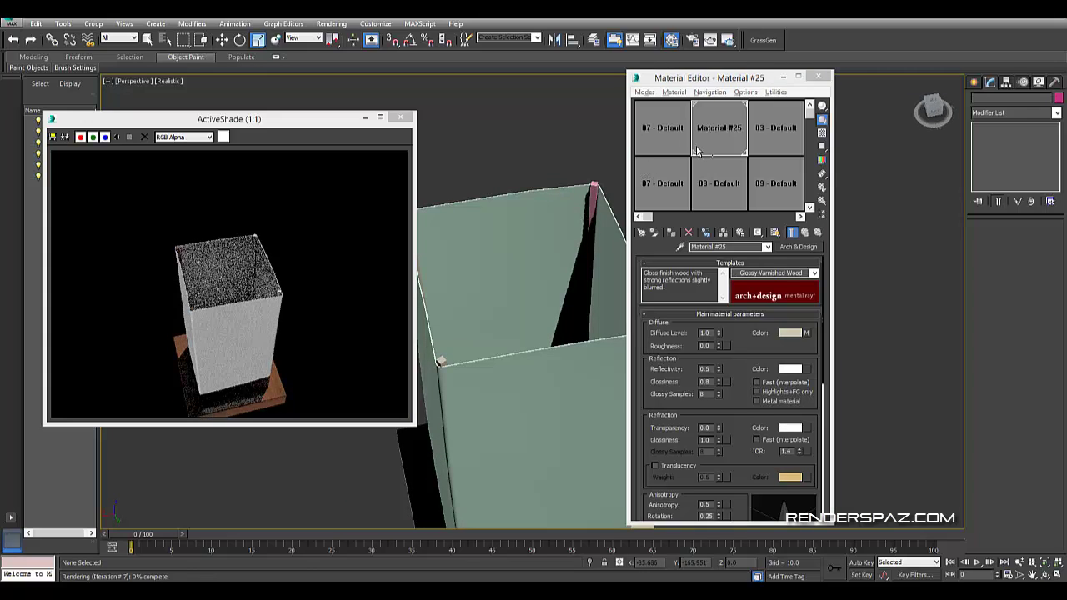
mouse_move(572, 303)
middle_mouse_down("alt")
mouse_move(536, 270)
mouse_move(506, 292)
mouse_move(583, 224)
middle_mouse_up("alt")
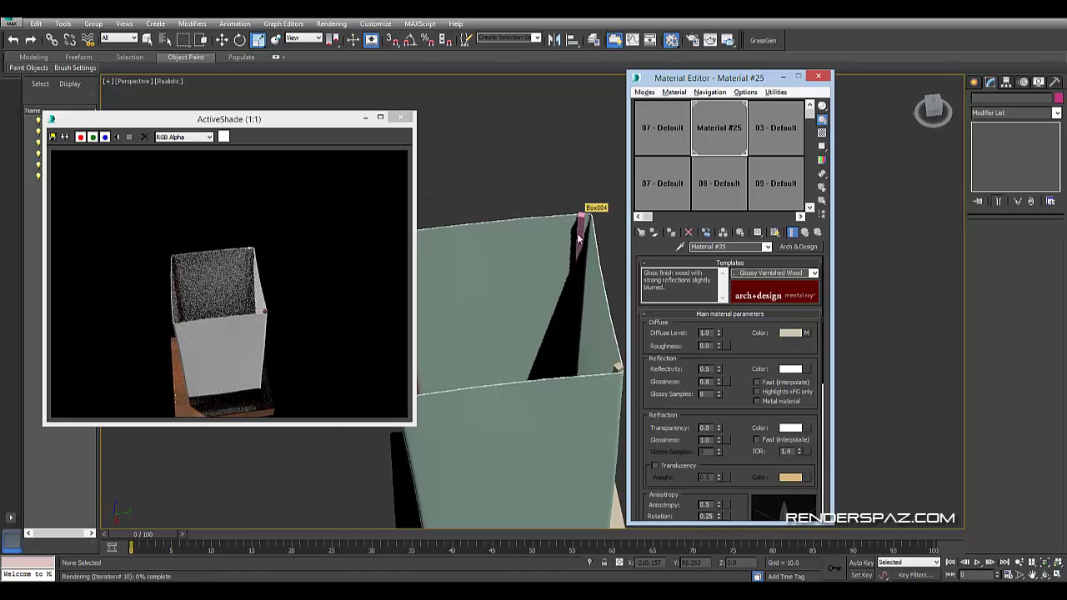
mouse_move(546, 345)
middle_mouse_down("alt")
mouse_move(512, 258)
mouse_move(556, 292)
mouse_move(542, 305)
mouse_move(575, 350)
mouse_move(553, 376)
mouse_move(493, 341)
mouse_move(502, 377)
middle_mouse_up("alt")
middle_click_drag(556, 400, 521, 441, "alt")
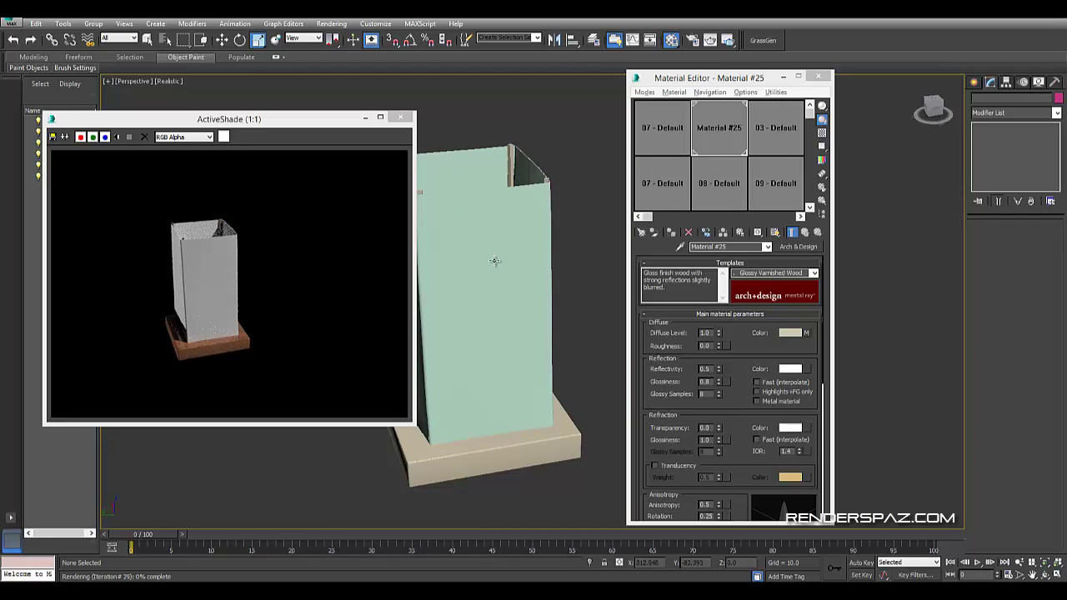
- Rename slot 03 - Default to 'Lantern' and change it to Arch & Design
left_click(759, 129)
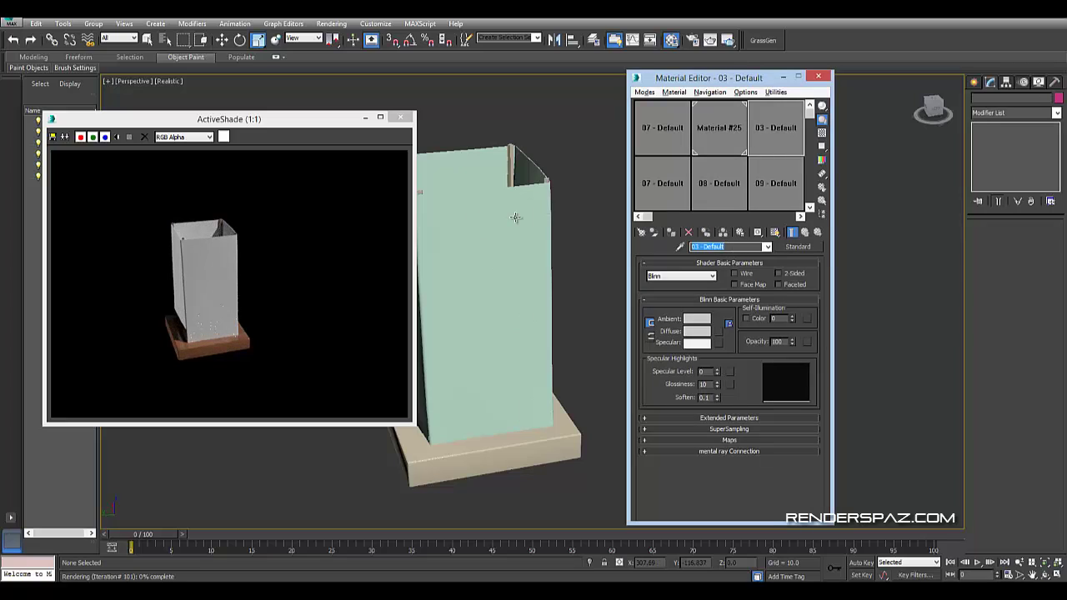
type("Lant")
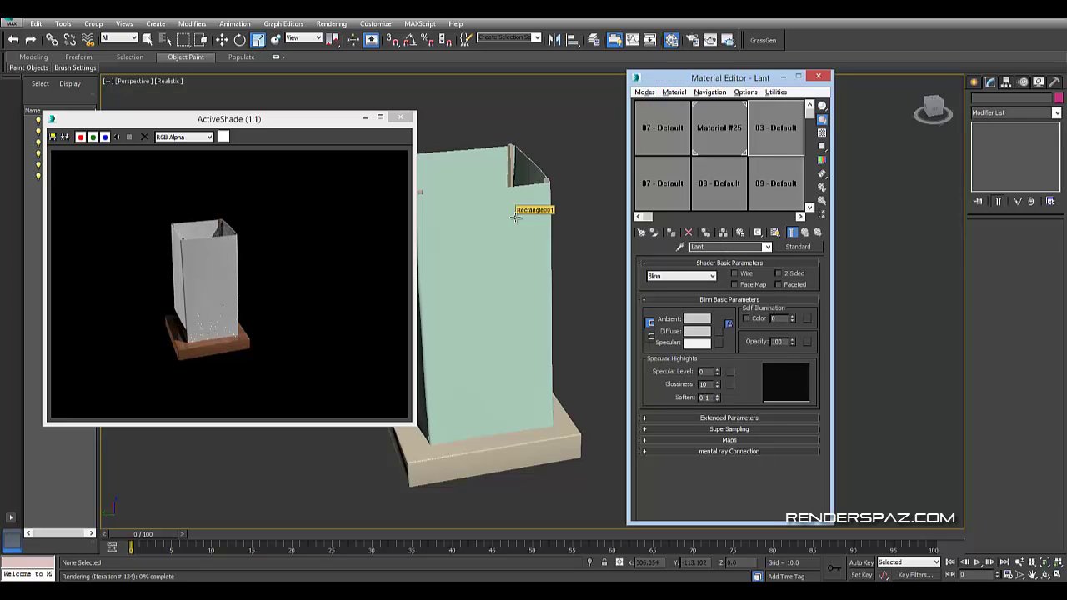
type("ern")
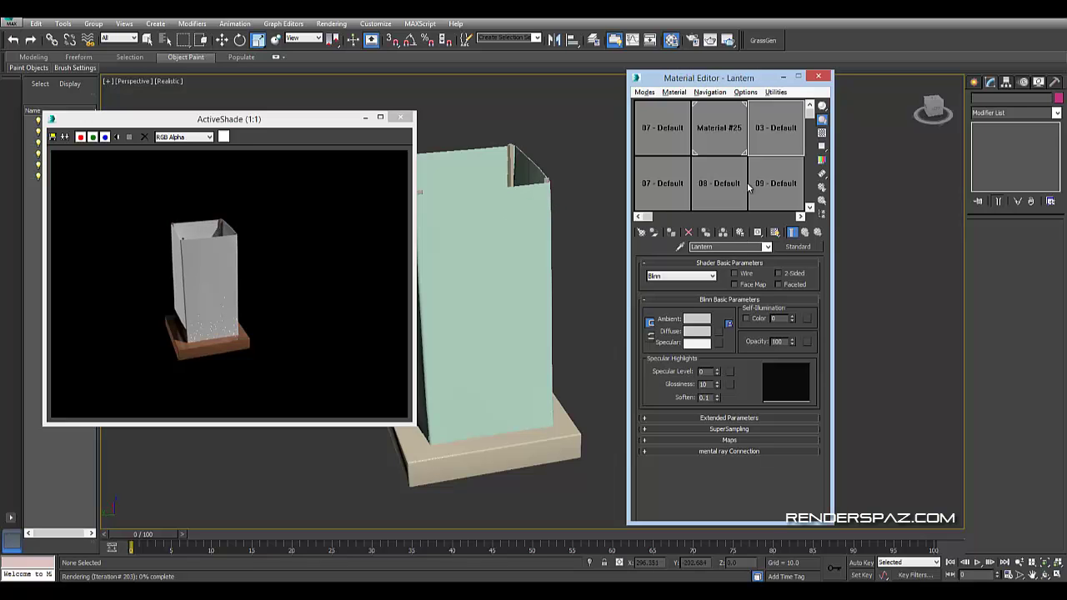
left_click(798, 246)
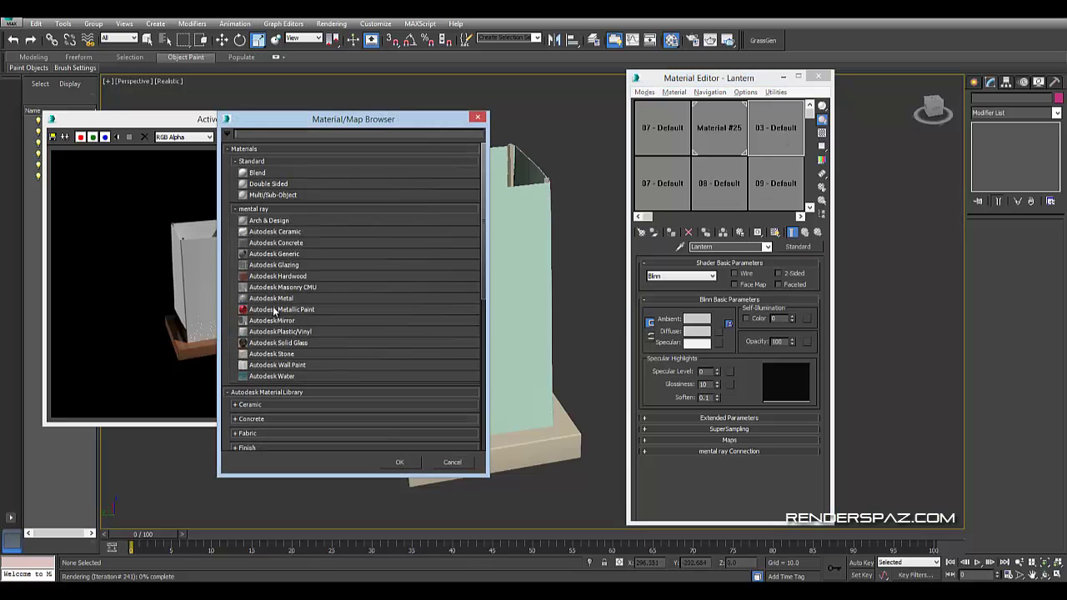
double_click(261, 223)
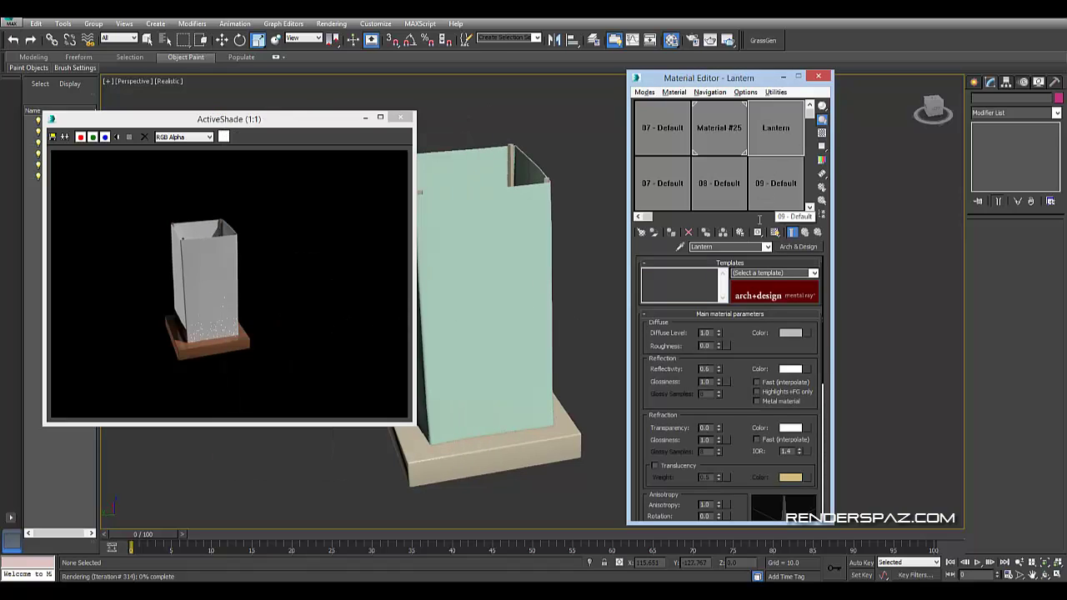
- Apply the Lantern material to the shade and set its diffuse colour to pure white
left_click_drag(776, 133, 519, 388)
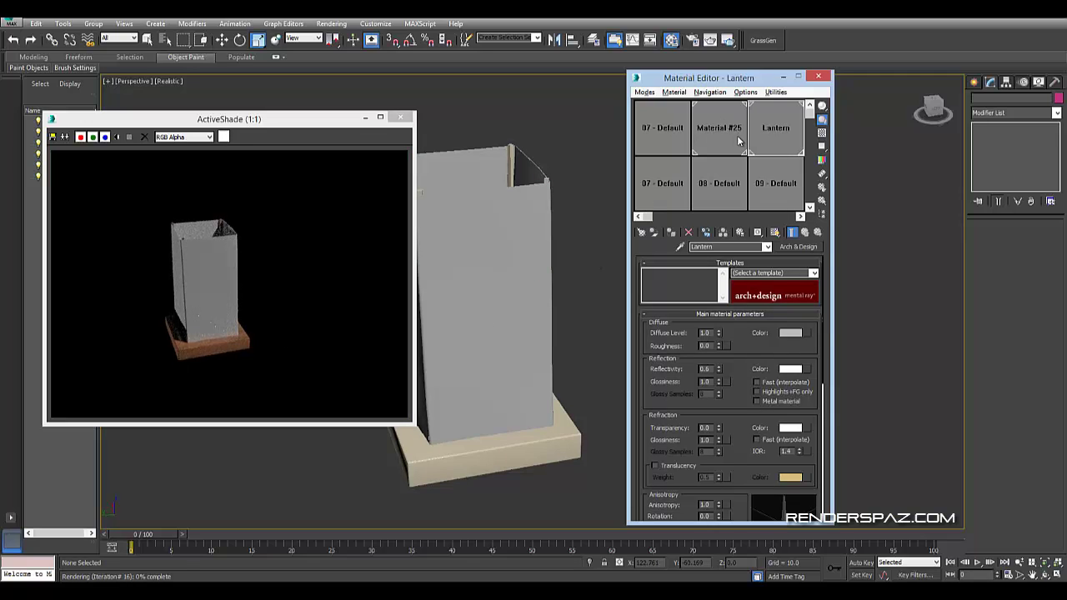
left_click(791, 333)
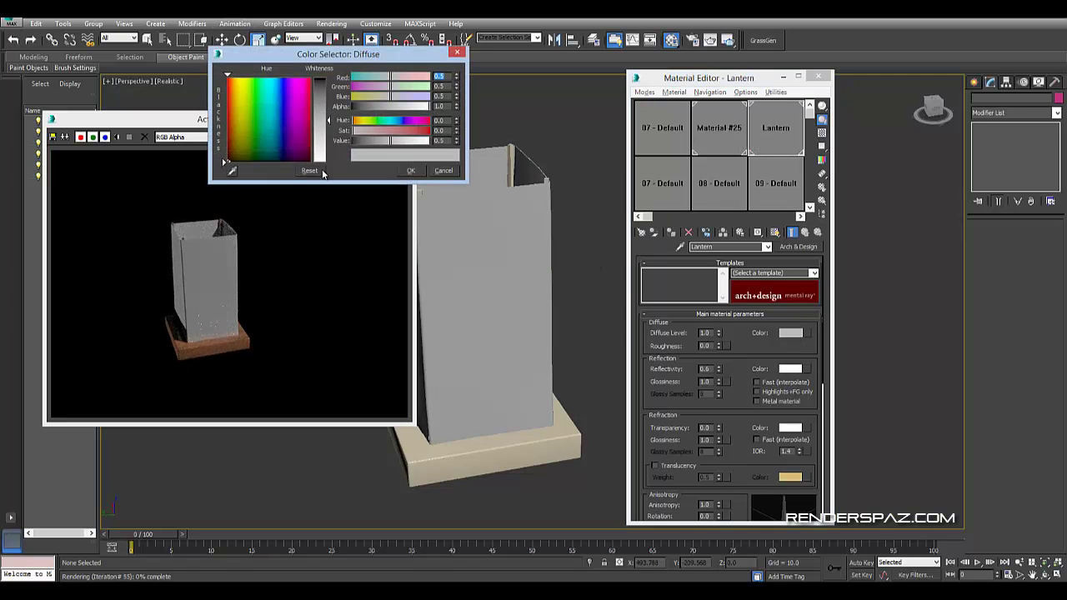
left_click_drag(329, 149, 328, 167)
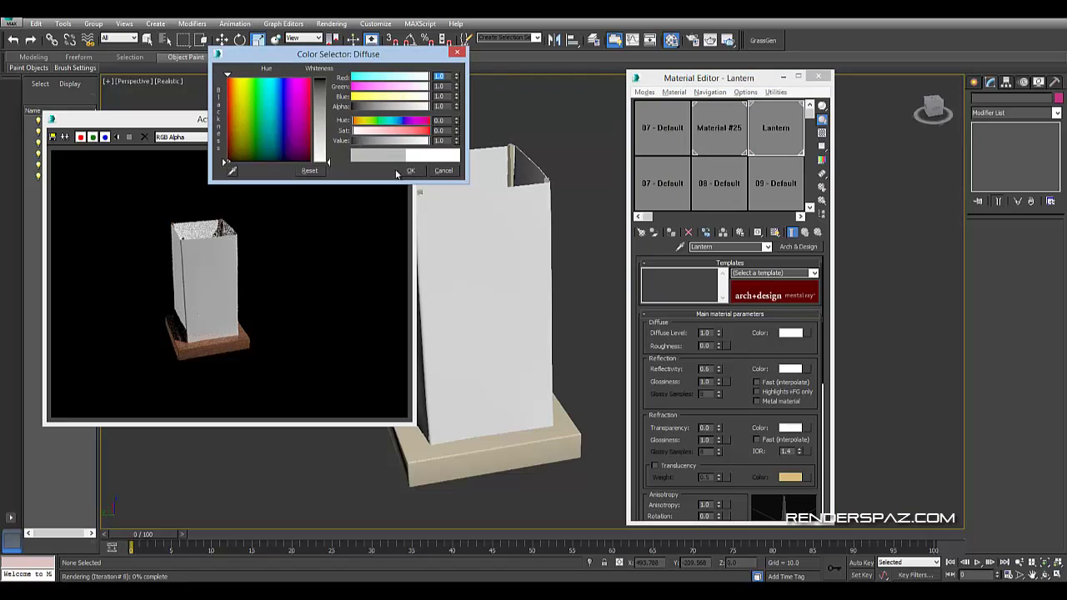
left_click(411, 171)
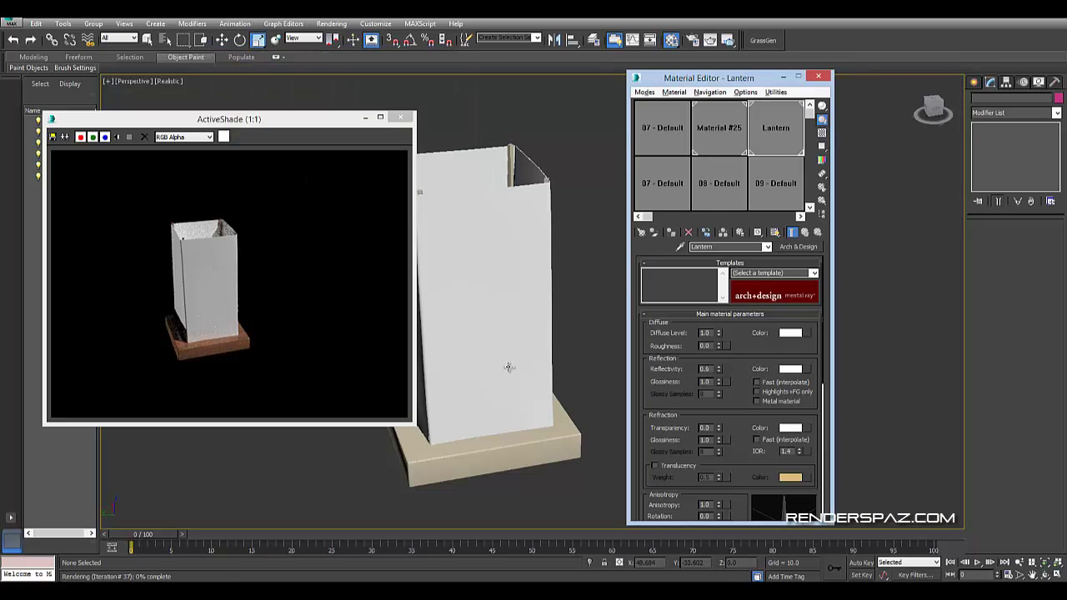
middle_click_drag(558, 428, 594, 342, "alt")
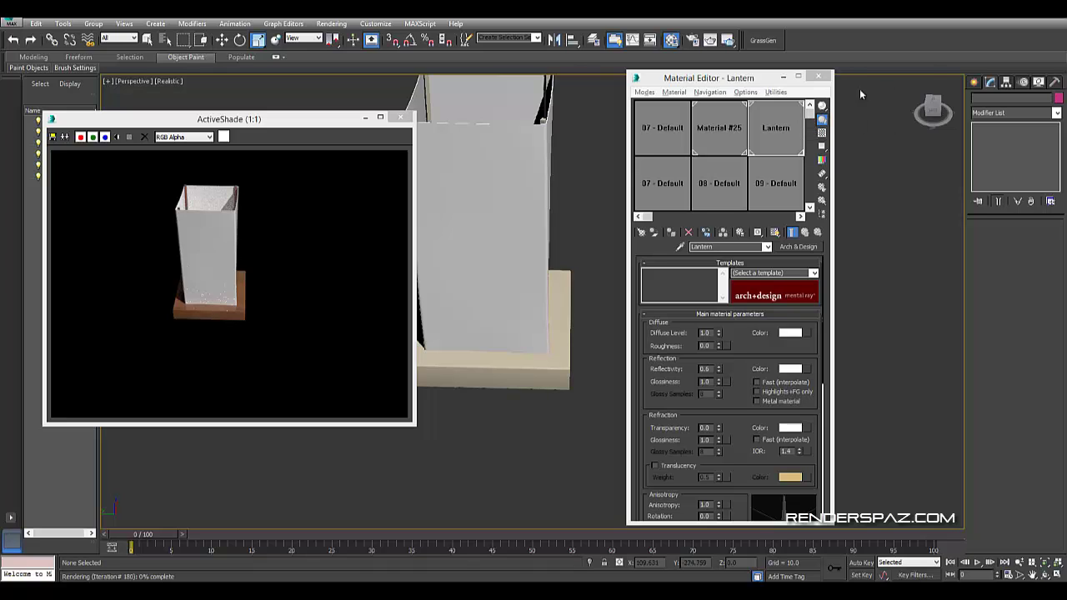
- Close the Material Editor and show the lantern recentred in a plain shaded Top view
left_click(788, 80)
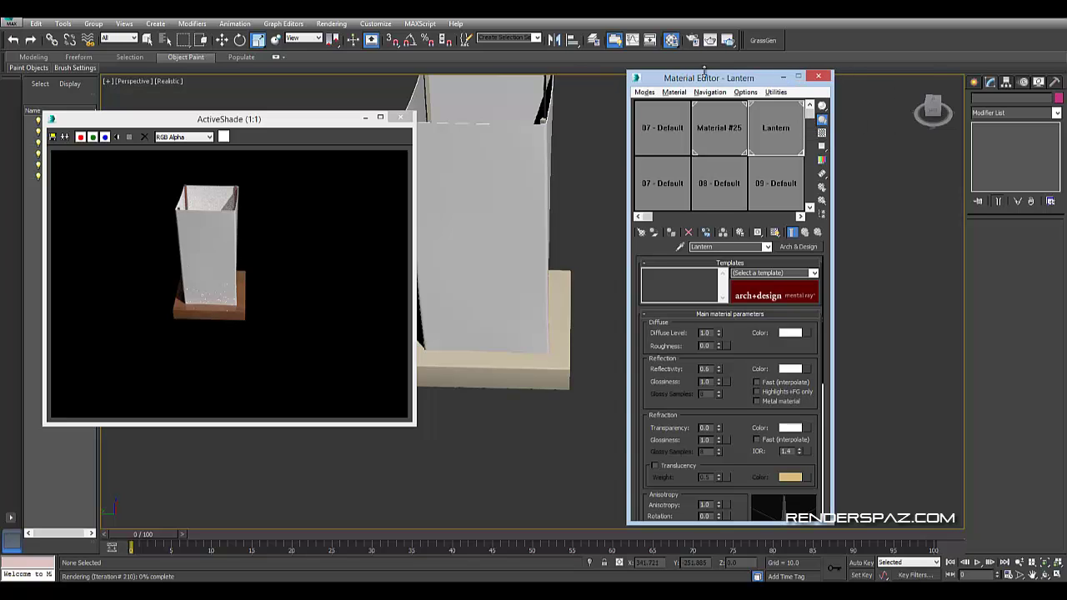
key("m")
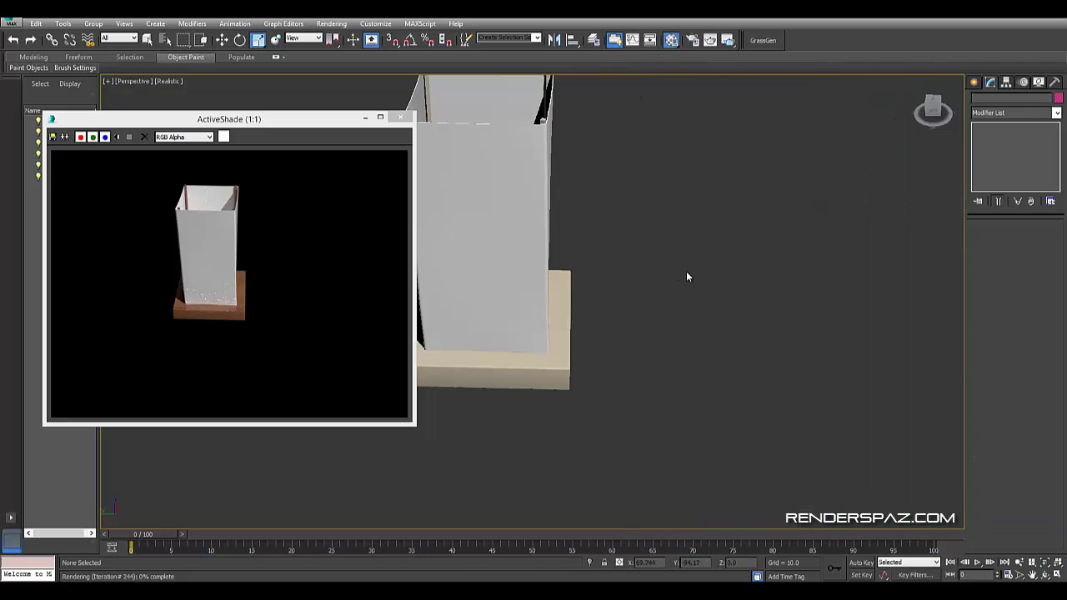
key("t")
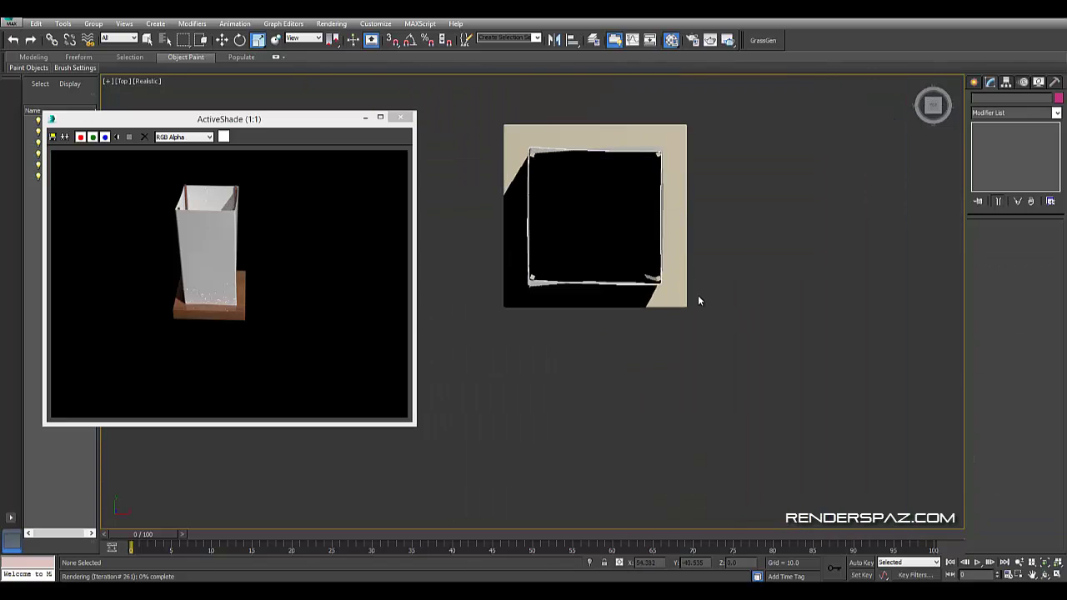
middle_click_drag(698, 301, 717, 337)
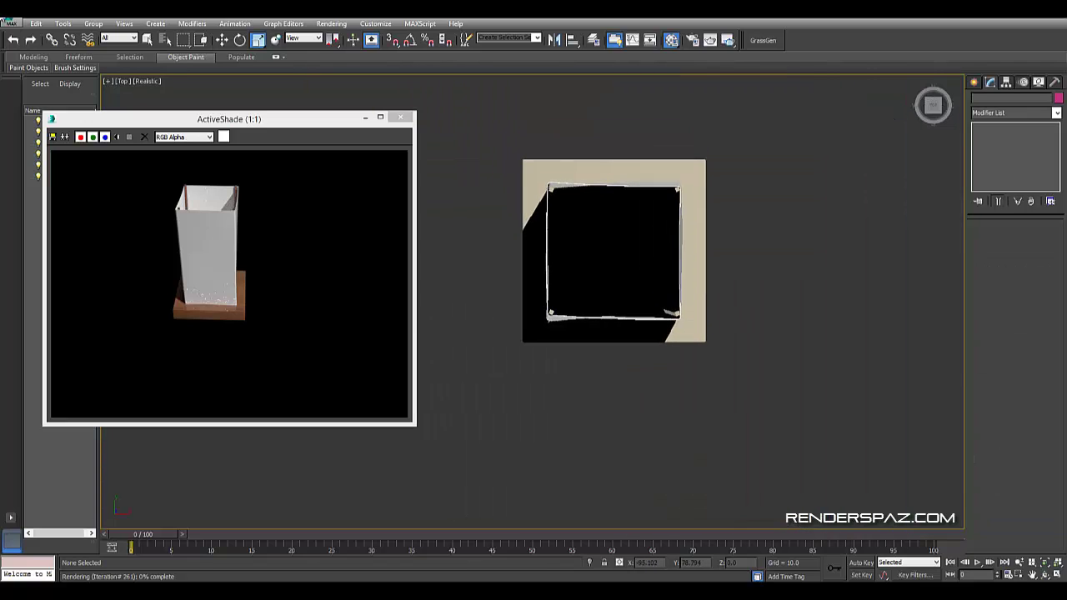
left_click(148, 81)
left_click(171, 101)
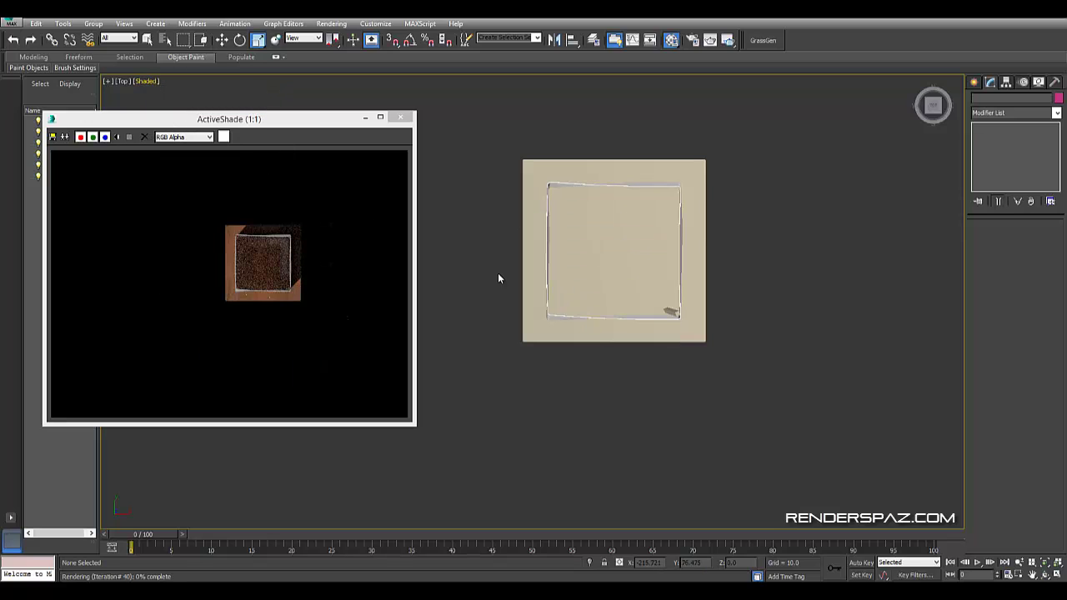
middle_click_drag(823, 374, 816, 410)
- Switch the creation list from Shapes back to Standard Primitives
left_click(974, 81)
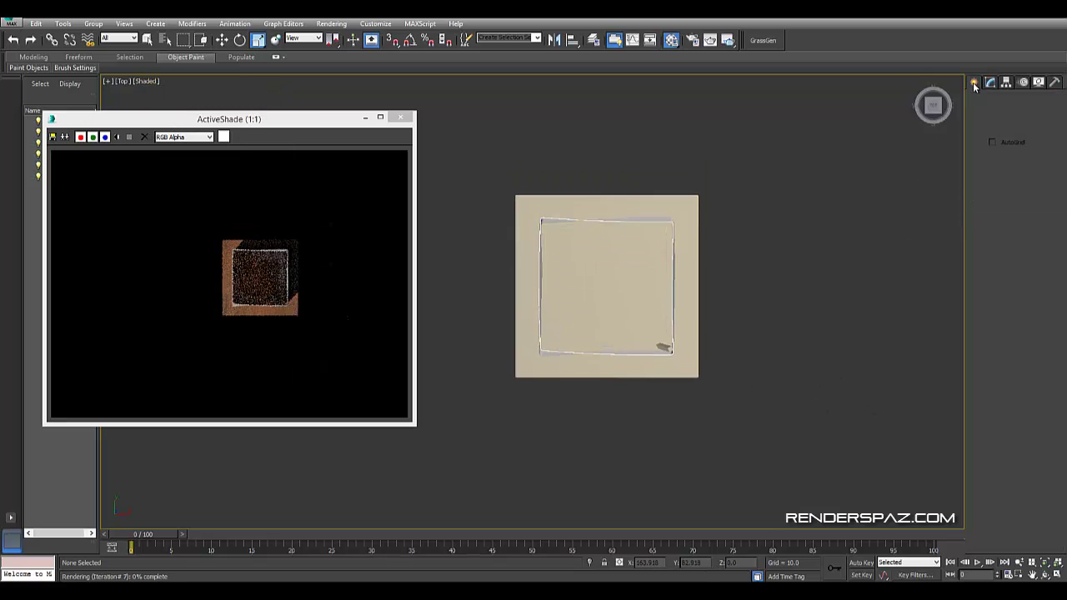
left_click(992, 101)
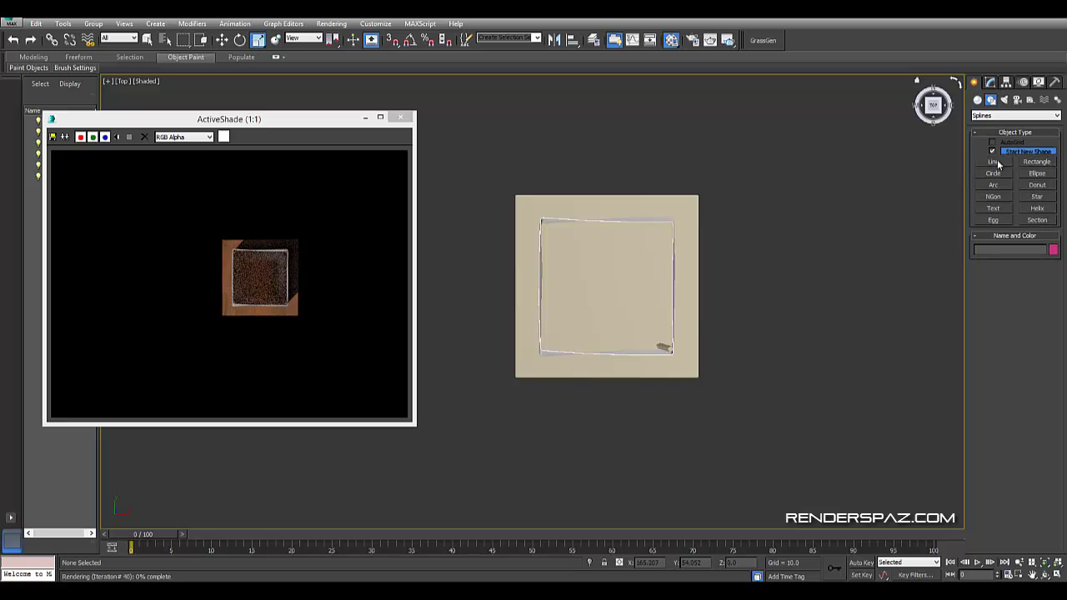
left_click(978, 101)
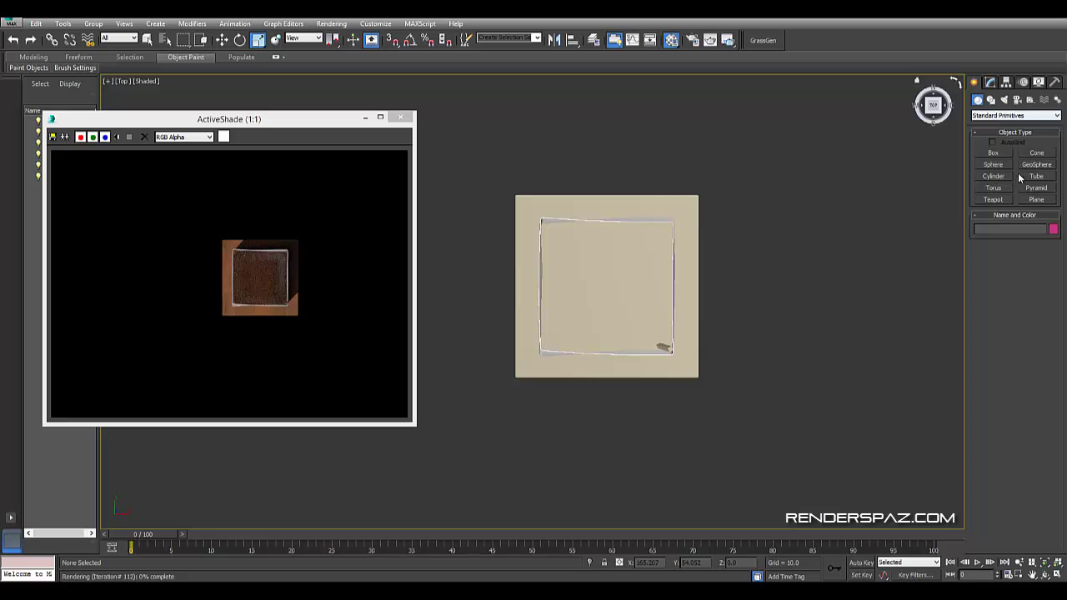
- Draw a small GeoSphere beside the lantern and lower its Segments for a low-poly sphere
left_click(1037, 164)
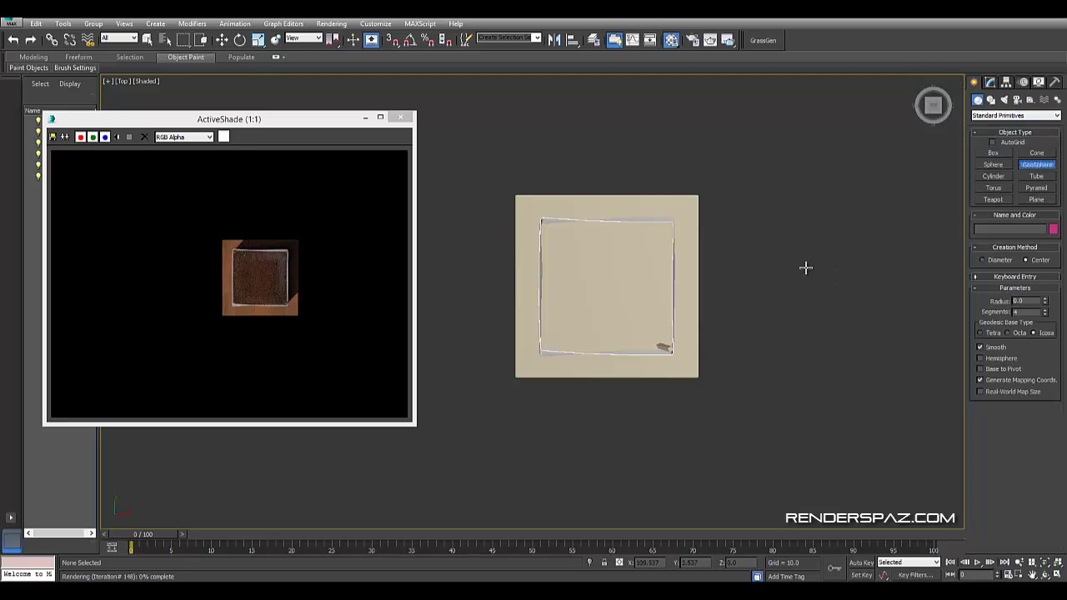
mouse_move(794, 293)
left_mouse_down()
mouse_move(810, 282)
mouse_move(802, 285)
left_mouse_up()
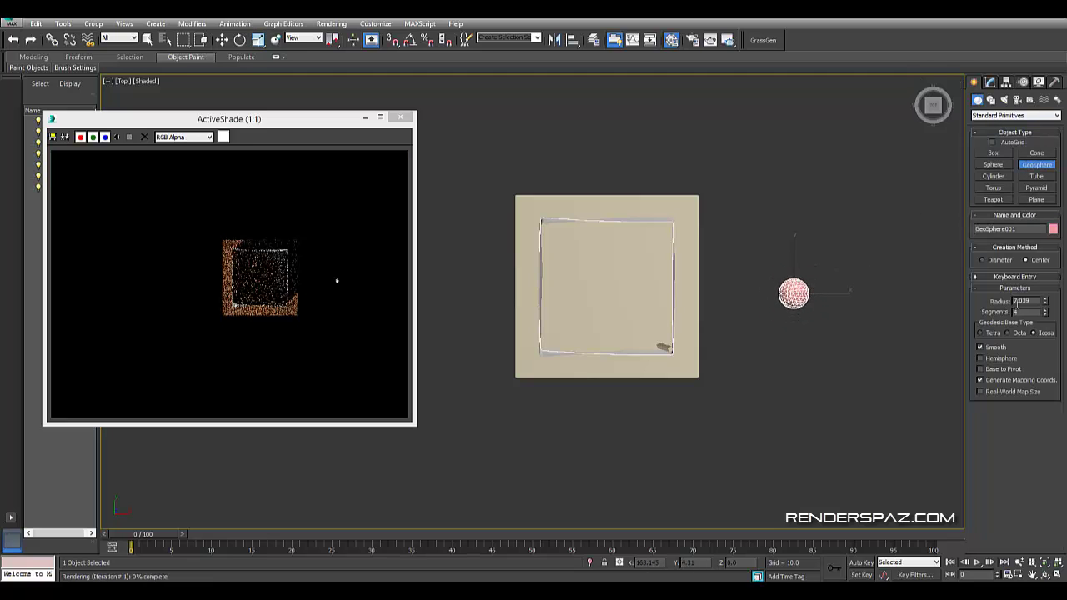
left_click_drag(1044, 309, 1045, 342)
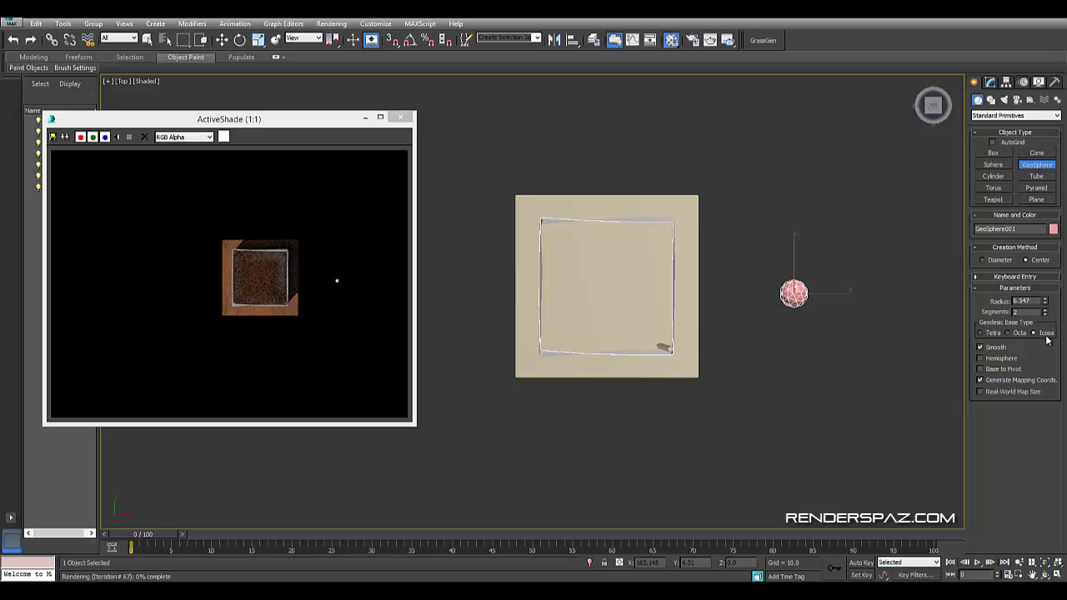
right_click(729, 232)
- Move the GeoSphere into the centre of the lantern shade and raise it above the base
left_click(222, 40)
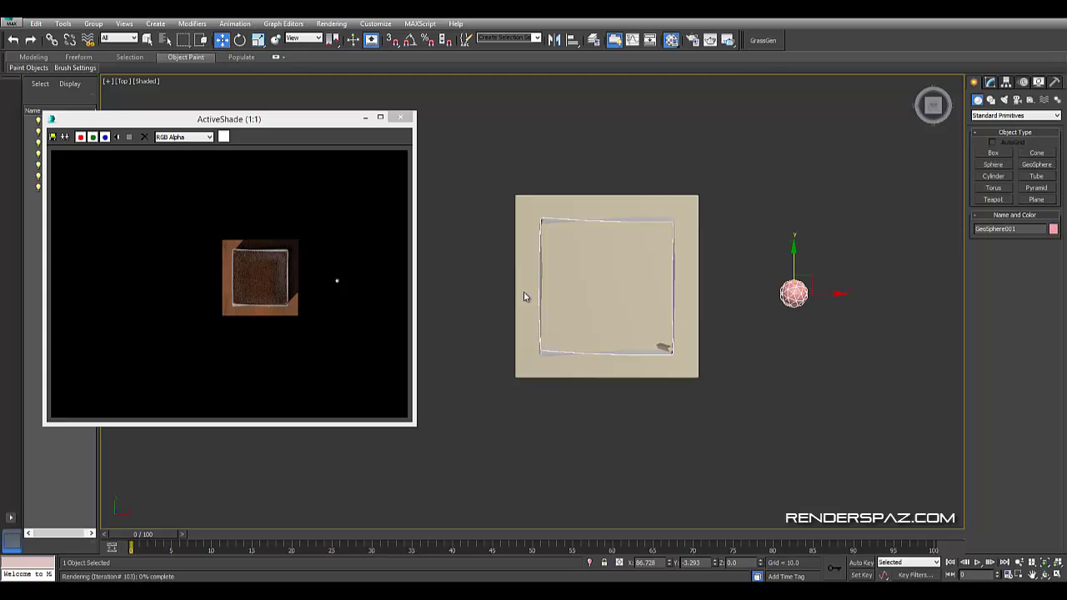
left_click_drag(793, 294, 629, 292)
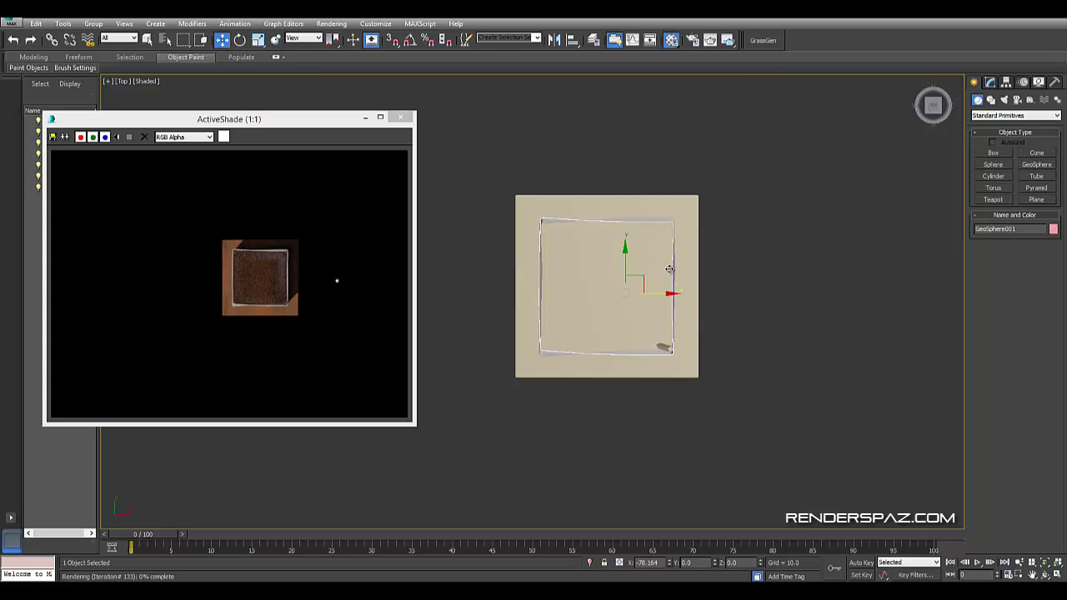
middle_click_drag(661, 328, 646, 332, "alt")
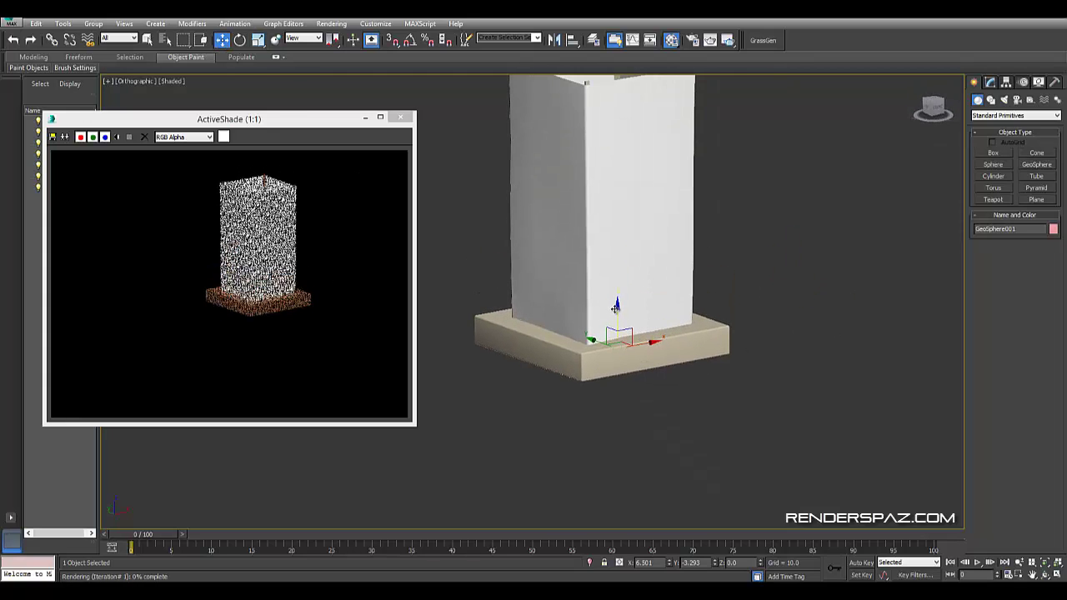
key("F3")
left_click_drag(619, 324, 621, 299)
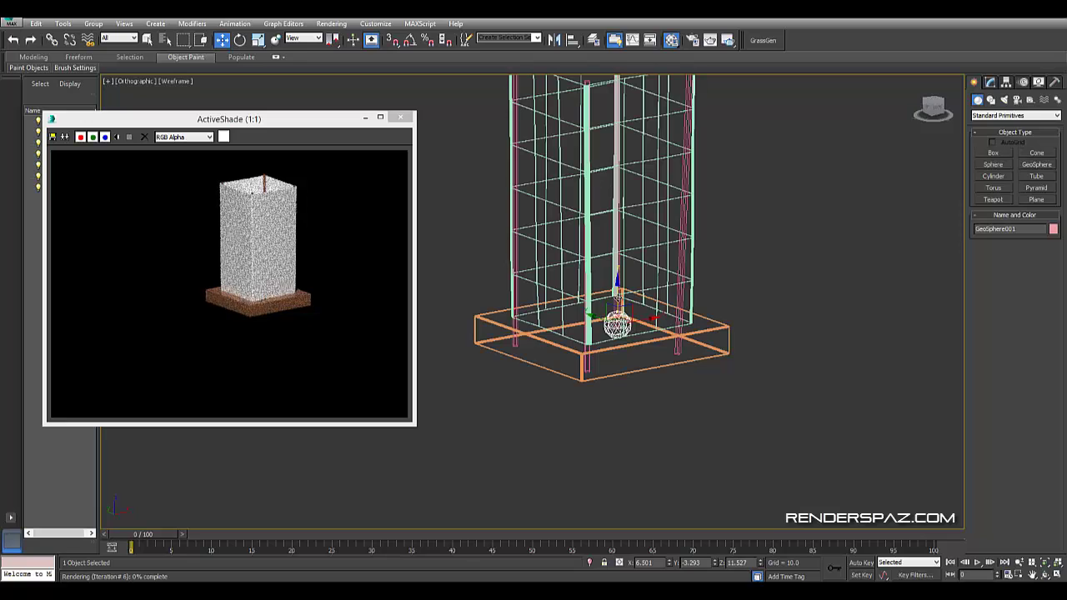
middle_click_drag(636, 312, 635, 267, "alt")
key("F3")
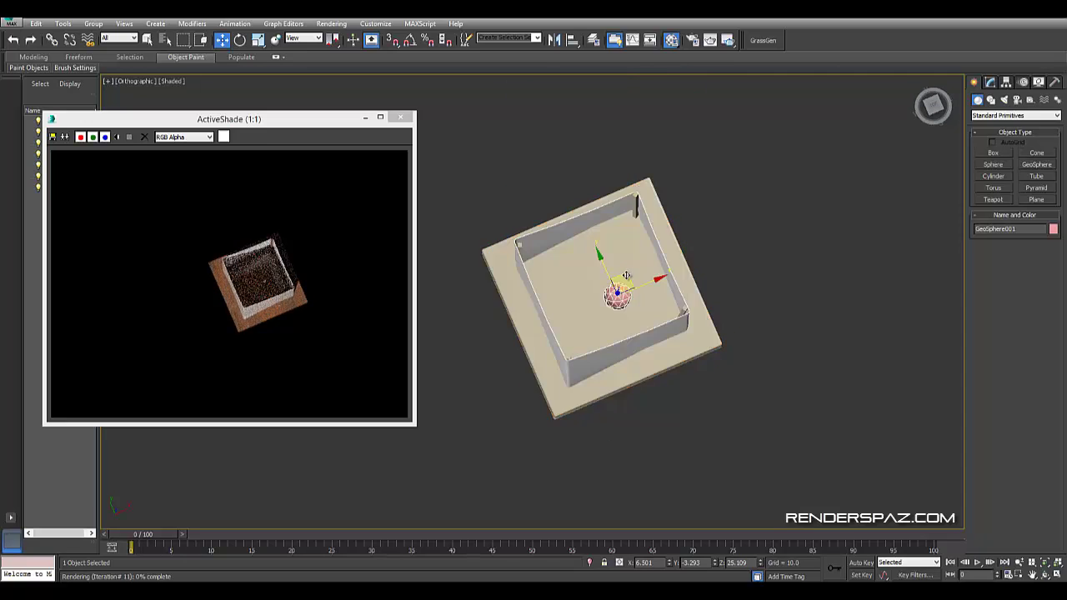
left_click_drag(627, 272, 609, 275)
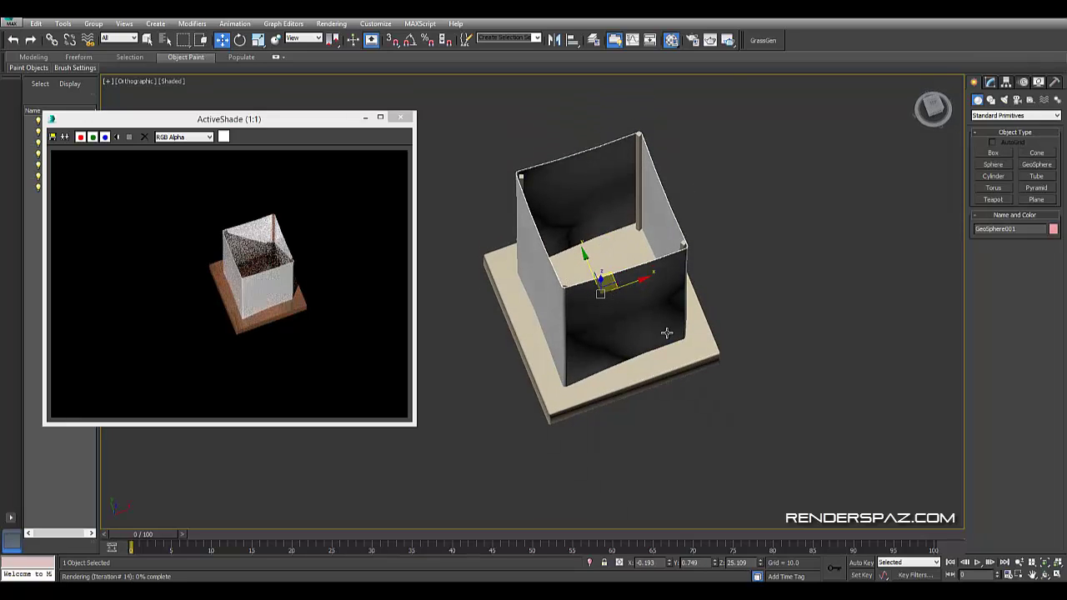
- In Perspective, raise the sphere slightly higher to Z 28.647, then reopen the Material Editor near the scene
key("p")
mouse_move(651, 389)
middle_mouse_down("alt")
mouse_move(679, 269)
mouse_move(639, 299)
middle_mouse_up("alt")
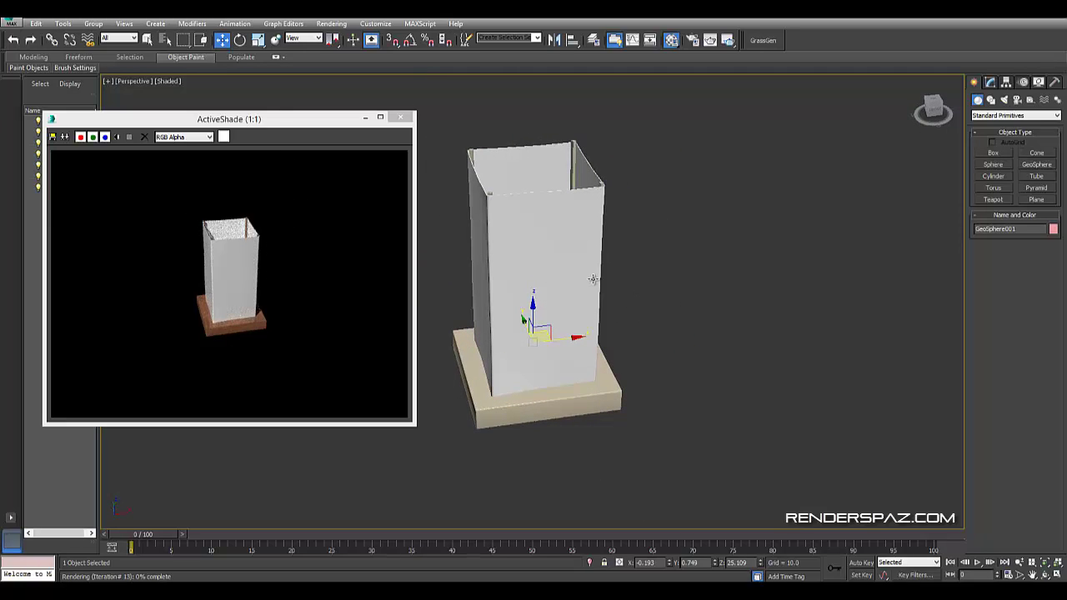
left_click_drag(545, 312, 546, 302)
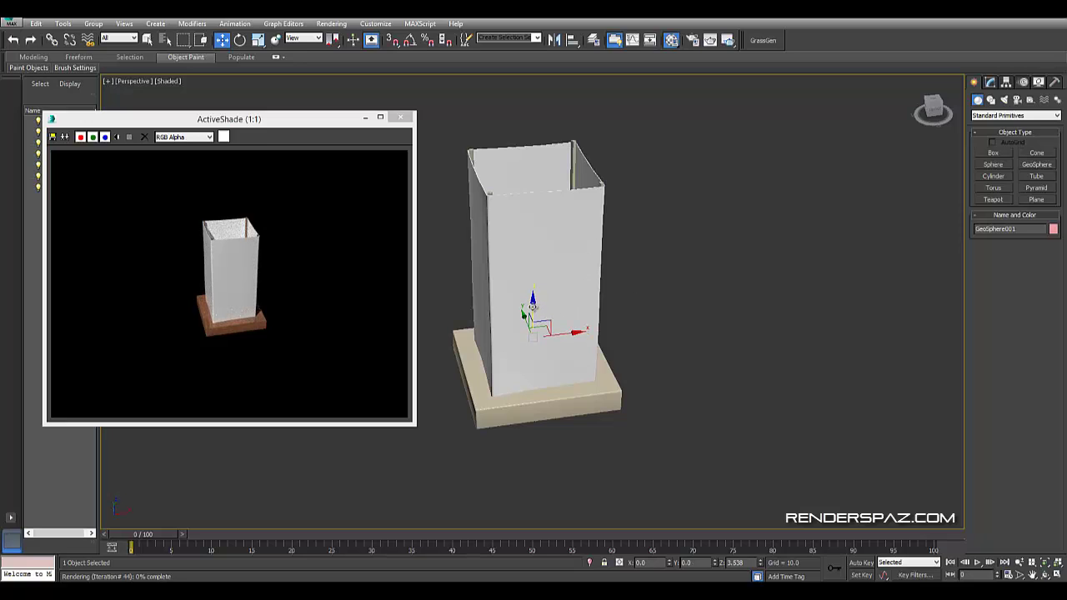
mouse_move(583, 334)
middle_mouse_down("alt")
mouse_move(633, 373)
mouse_move(634, 353)
middle_mouse_up("alt")
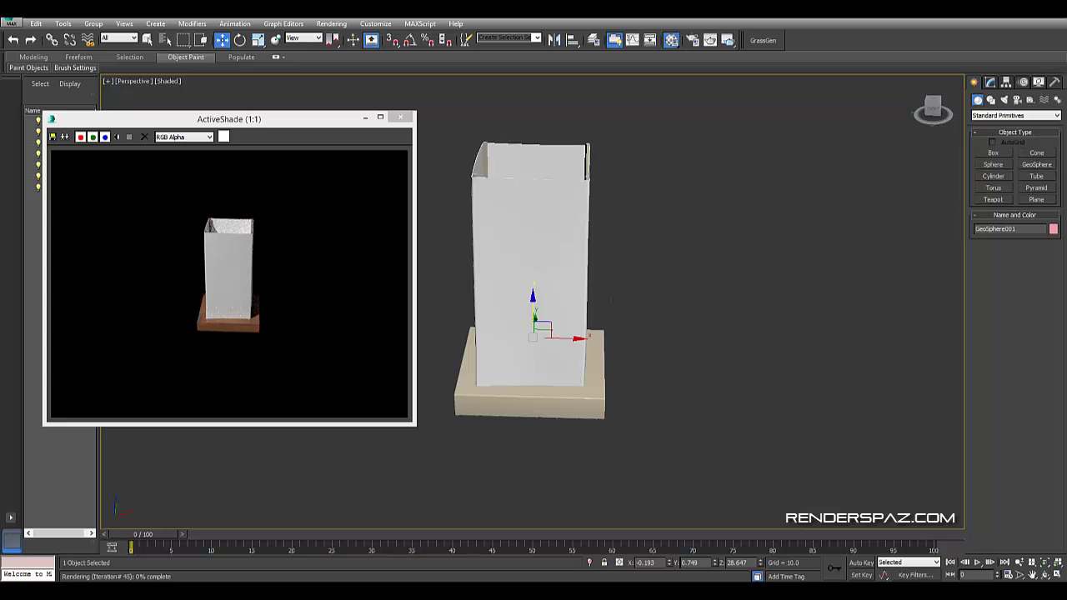
key("m")
left_click_drag(992, 94, 852, 93)
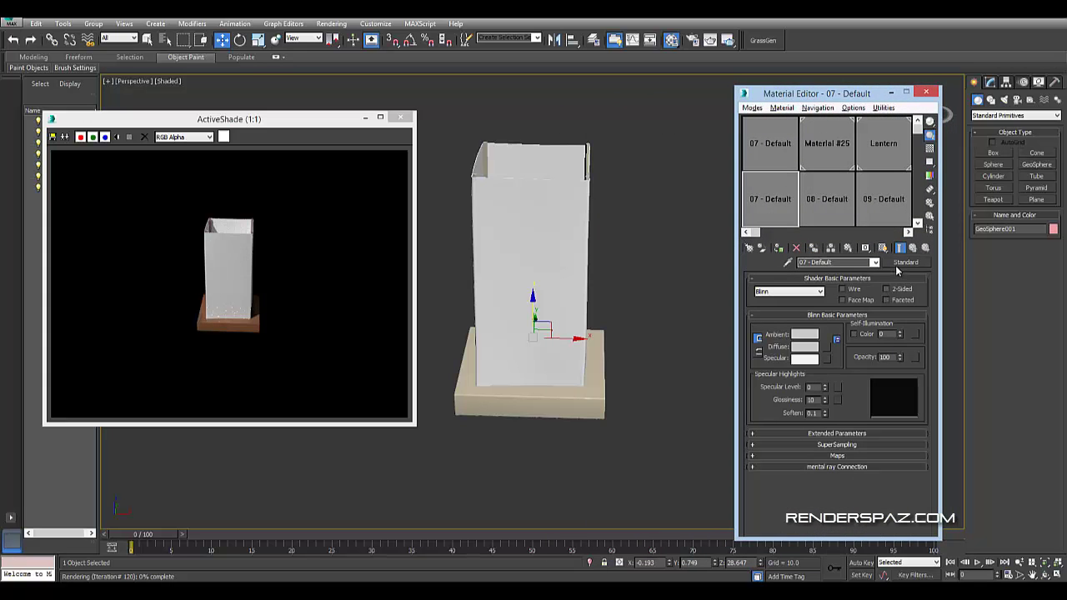
- Name a slot 'Light', make it Arch & Design with Self Illumination (Glow) on, then select the Lantern slot
type("Light")
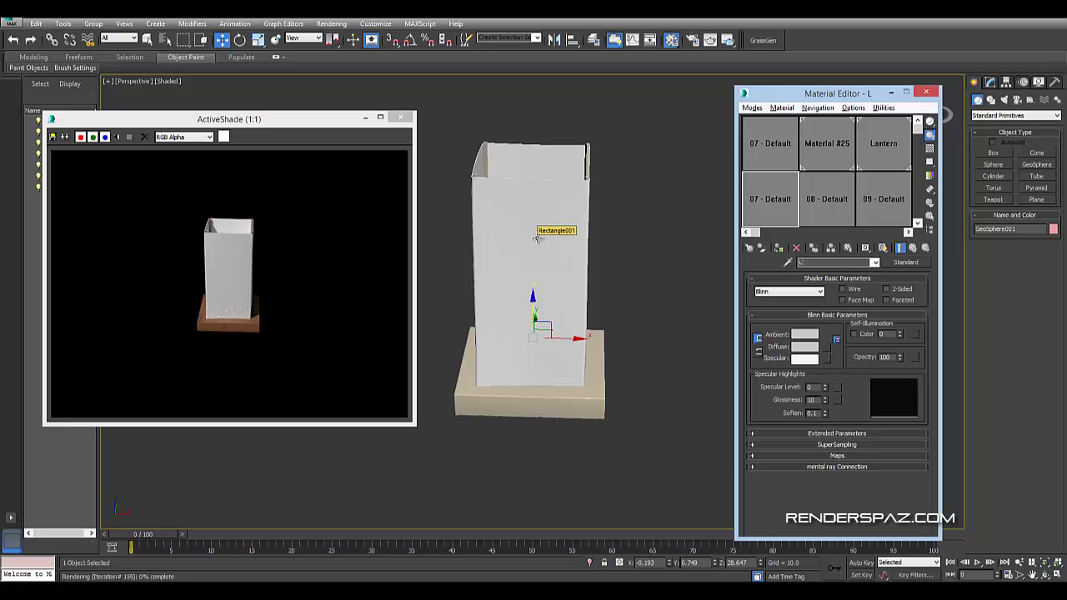
left_click(906, 262)
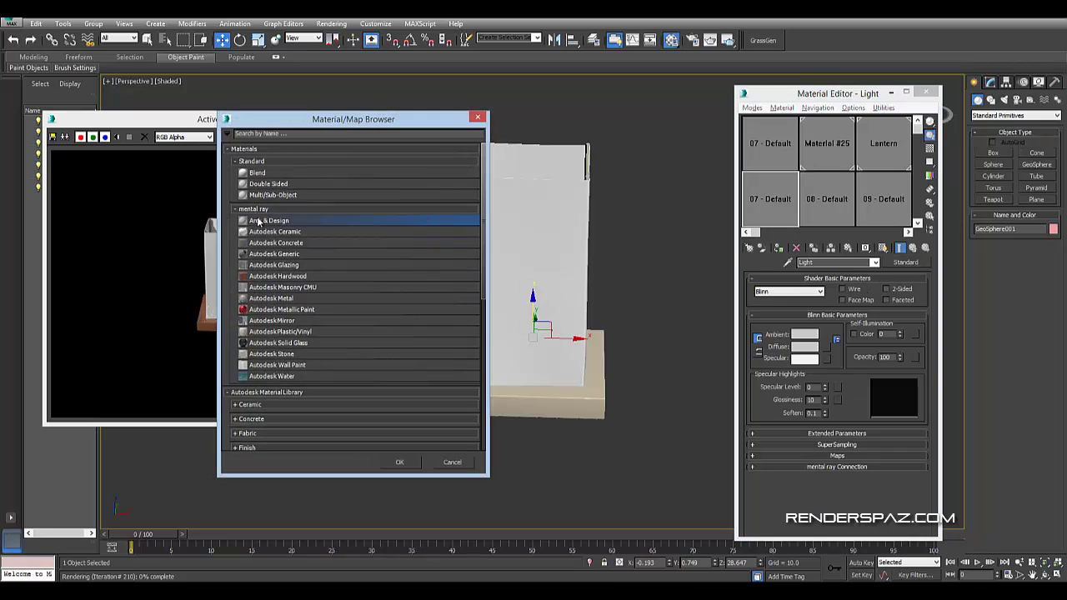
double_click(262, 220)
scroll(846, 417, "down", 3)
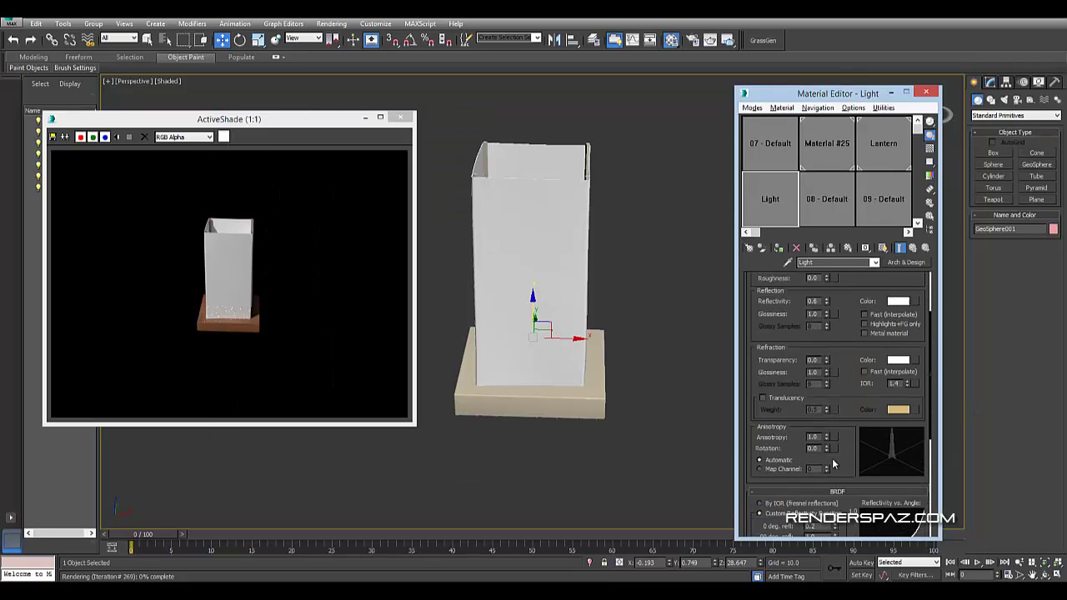
scroll(842, 451, "down", 3)
left_click(830, 452)
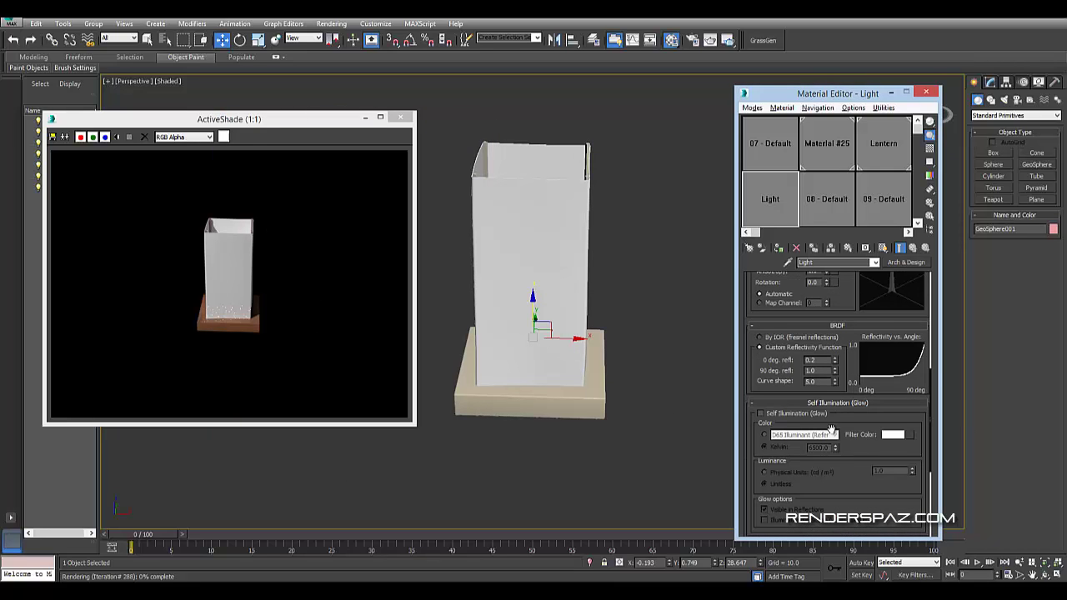
left_click(761, 414)
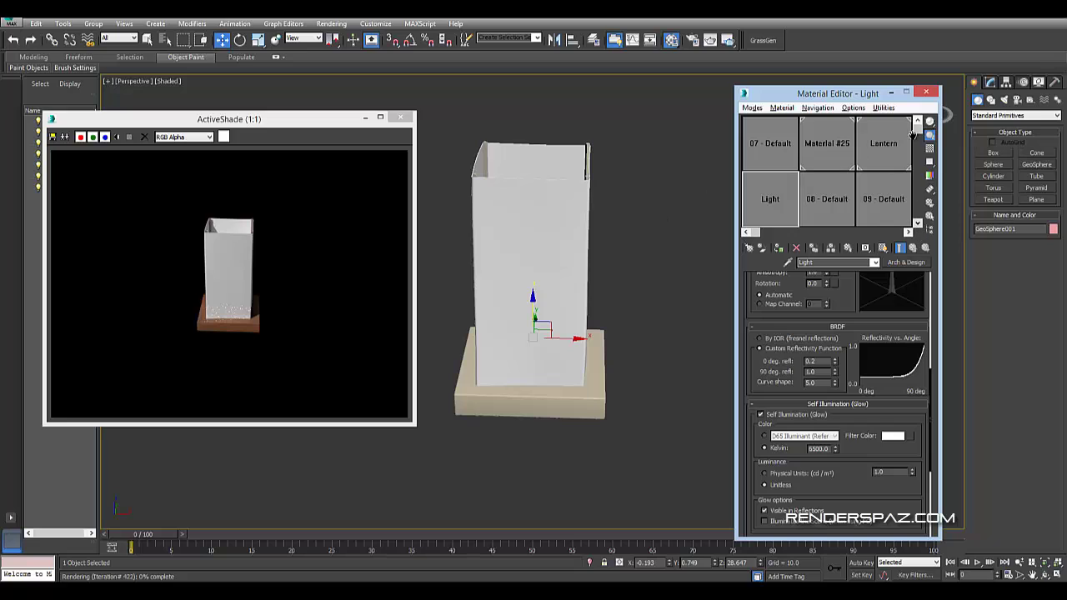
left_click(885, 134)
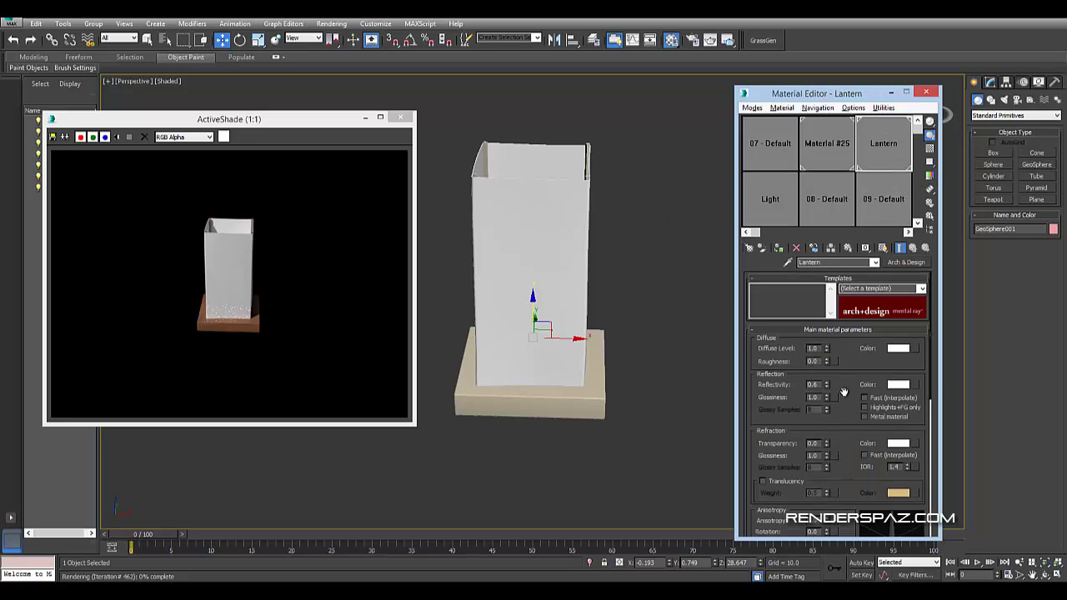
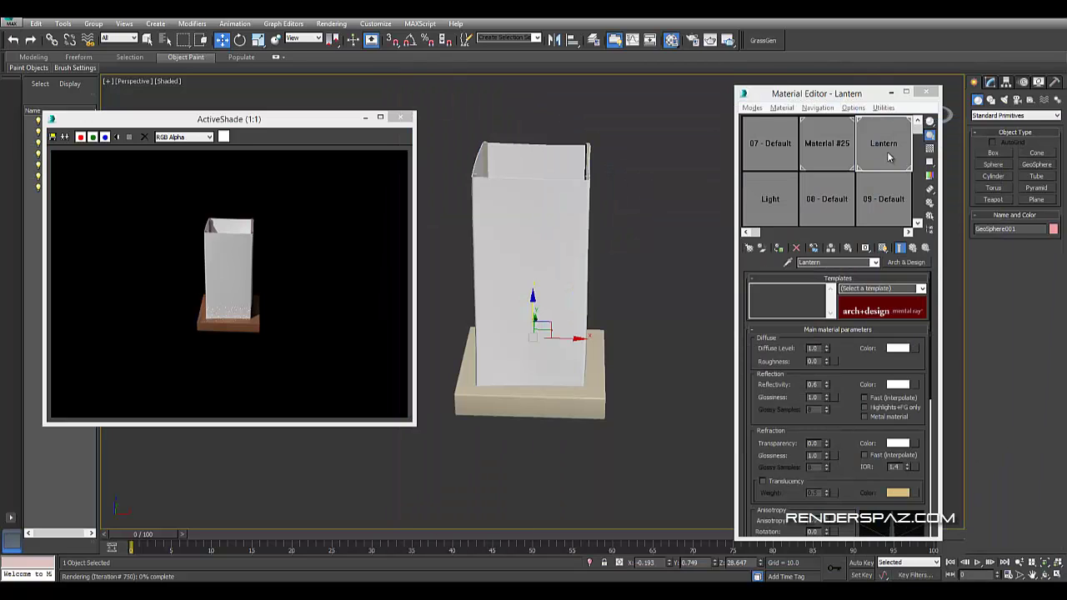
- Change the Lantern material's diffuse colour from white to a pale peach in the Color Selector
left_click(898, 348)
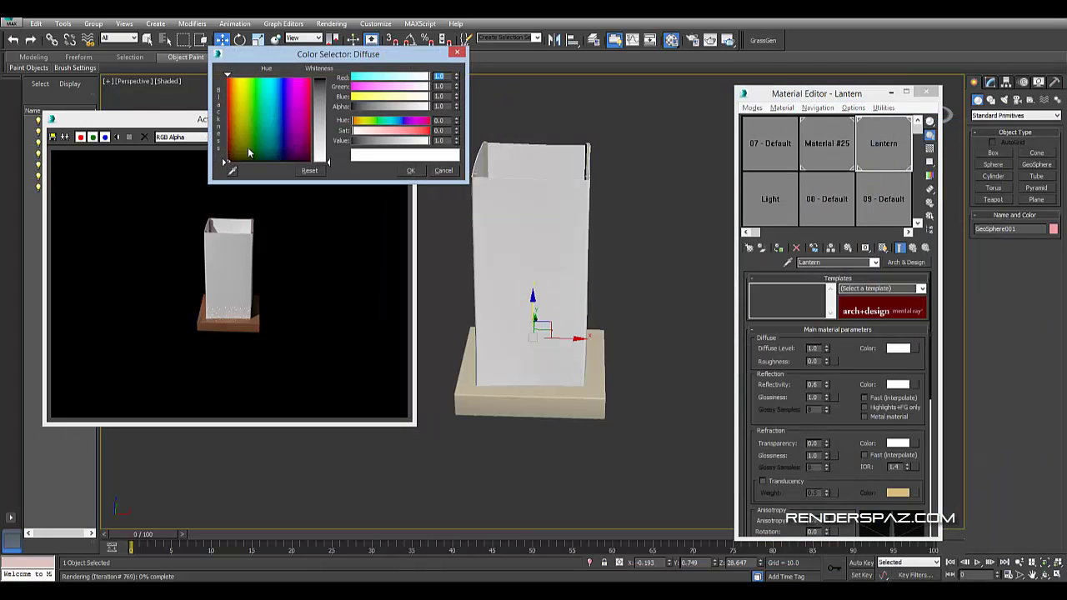
left_click_drag(248, 152, 230, 151)
left_click(320, 119)
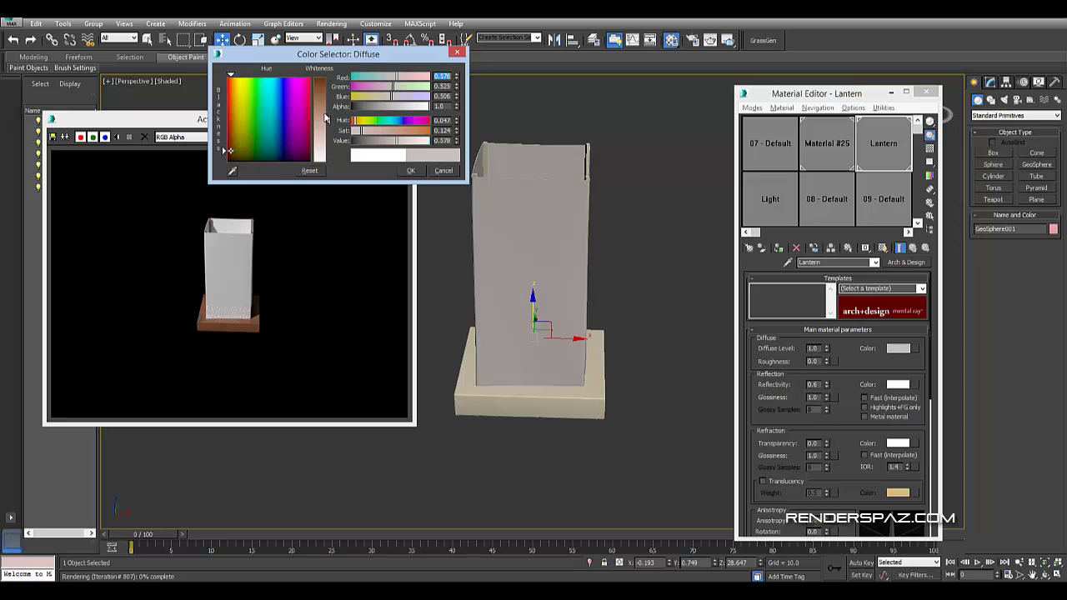
left_click_drag(325, 119, 327, 98)
left_click_drag(244, 121, 229, 81)
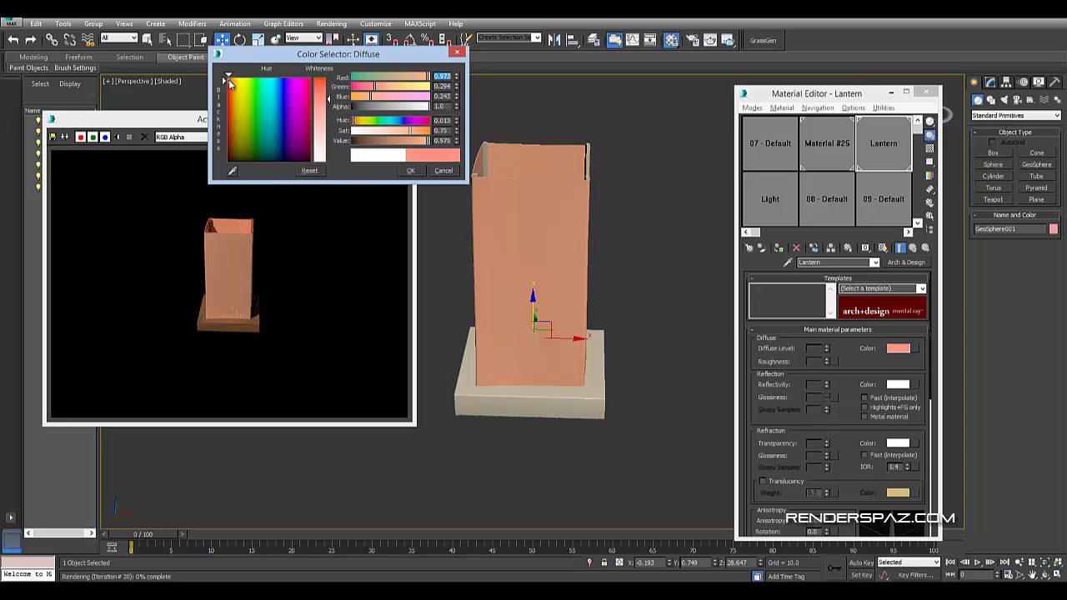
left_click_drag(327, 98, 328, 141)
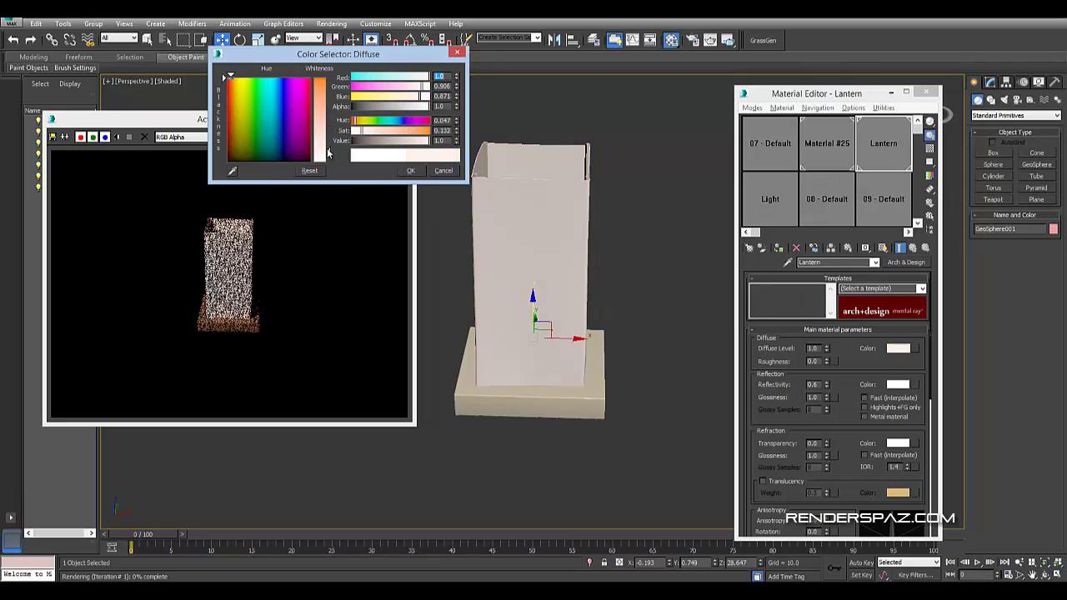
left_click_drag(250, 87, 236, 84)
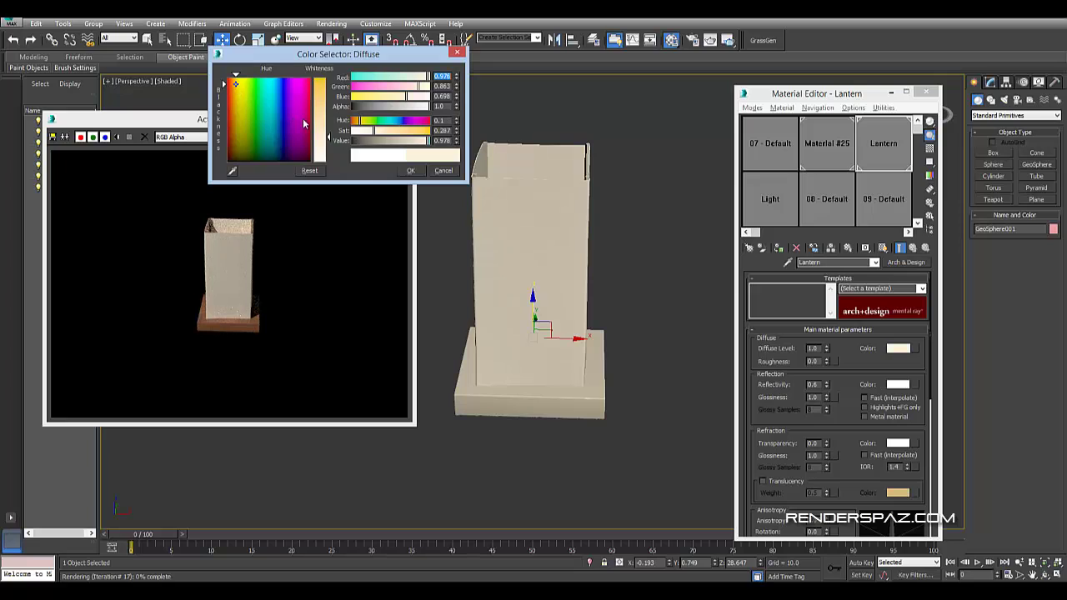
left_click(410, 170)
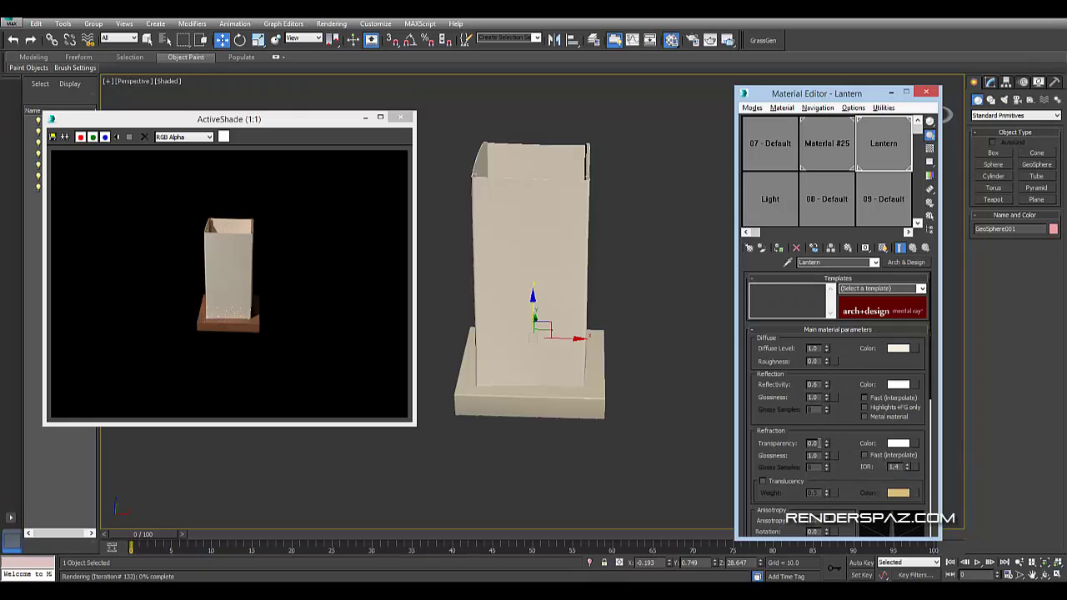
- Set the Lantern material's refraction transparency to 1.0 and view it from a raised three-quarter angle
double_click(814, 442)
type("1")
key("Return")
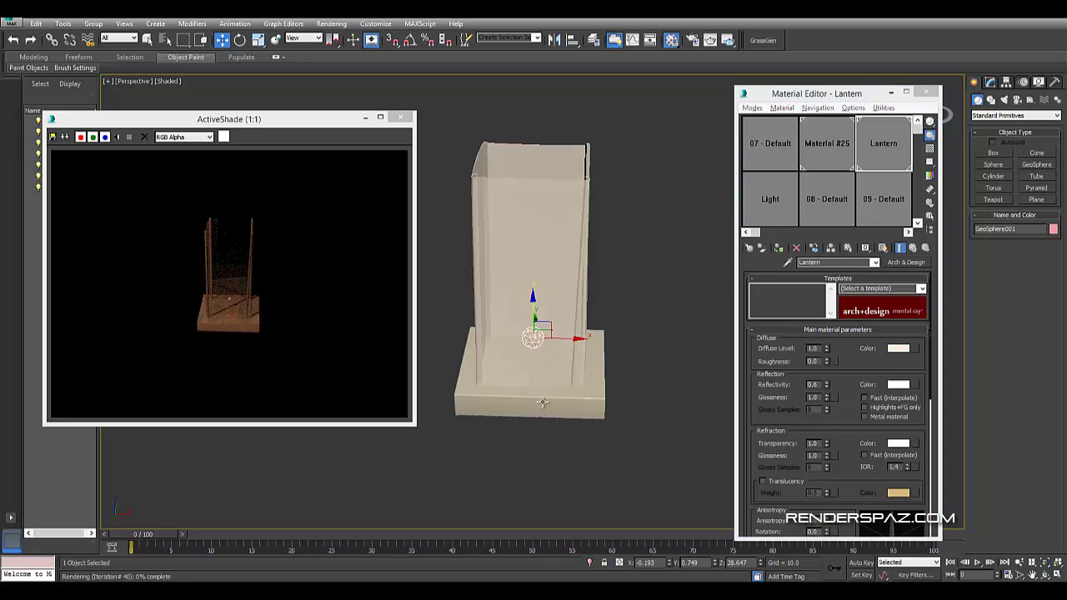
mouse_move(543, 402)
middle_mouse_down("alt")
mouse_move(583, 388)
mouse_move(543, 424)
mouse_move(548, 350)
middle_mouse_up("alt")
- Assign the self-illuminated Light material to the geosphere, then return to the Lantern material
left_click(757, 202)
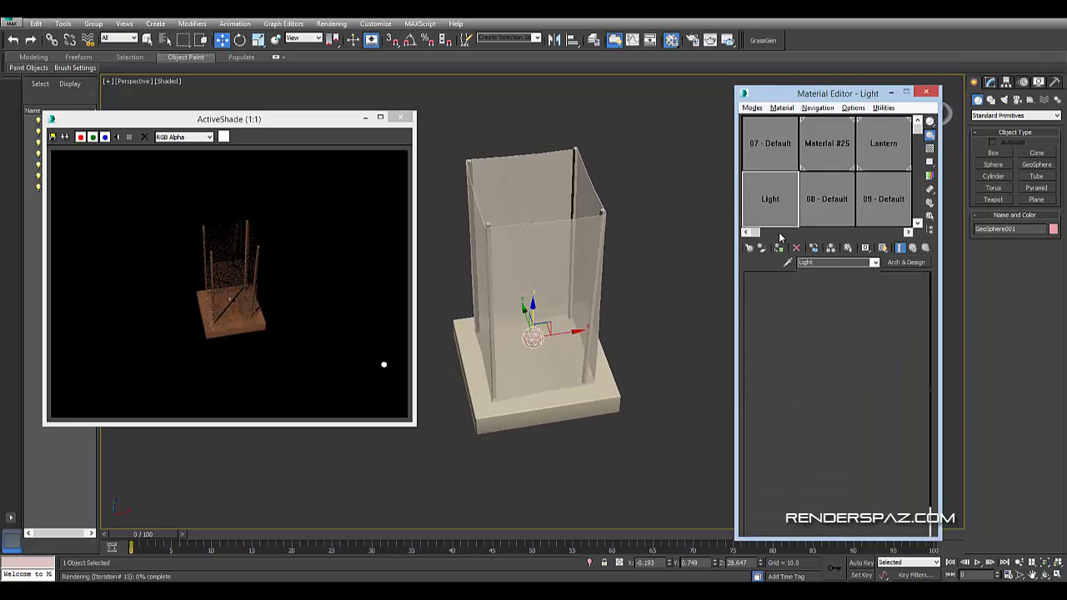
left_click(779, 248)
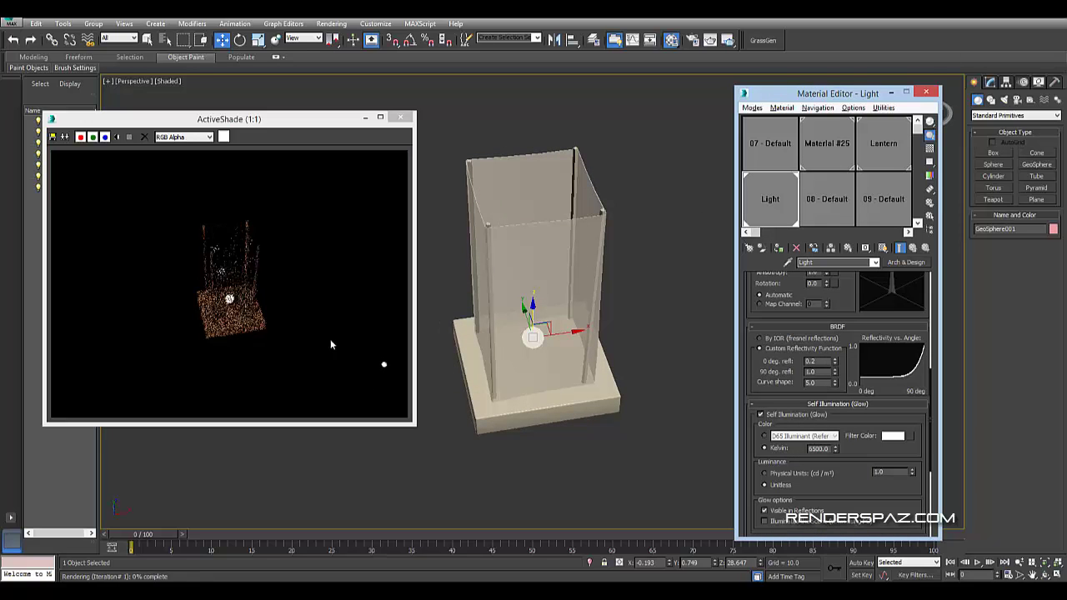
middle_click_drag(442, 407, 449, 366, "alt")
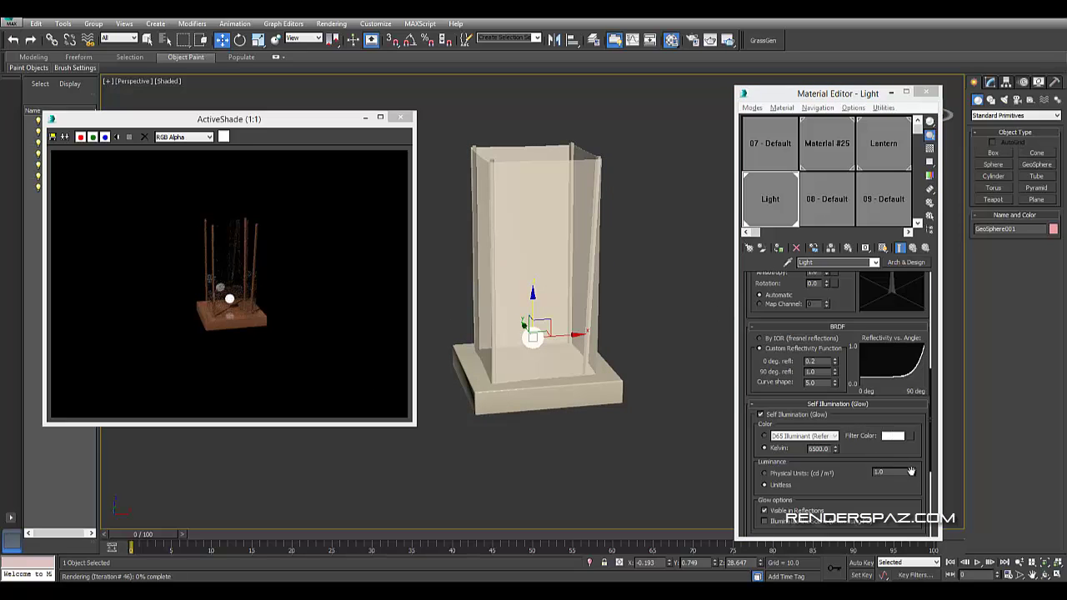
left_click_drag(837, 94, 816, 78)
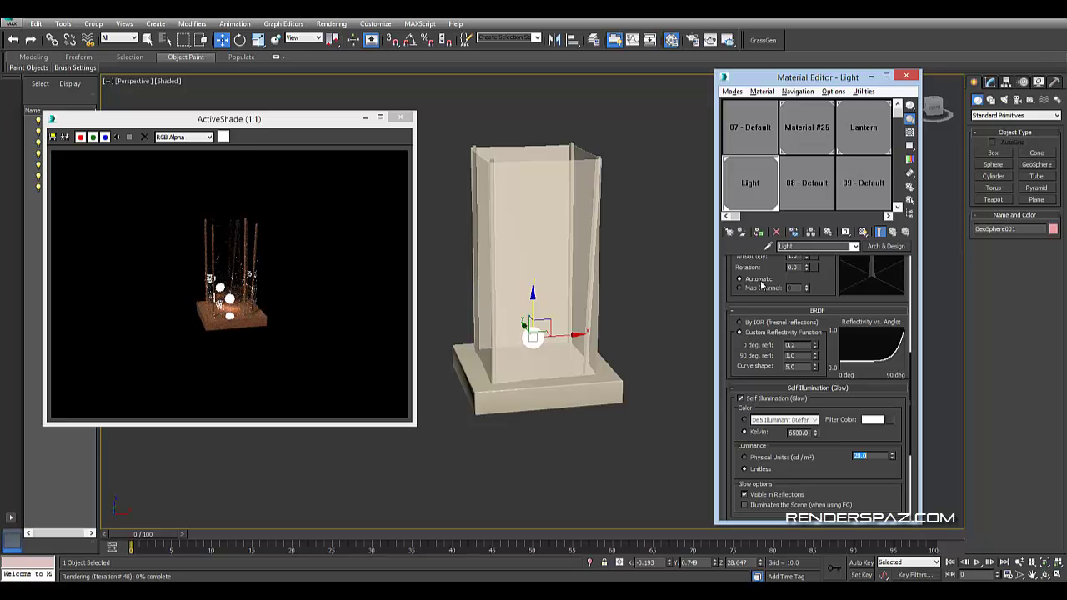
left_click(850, 121)
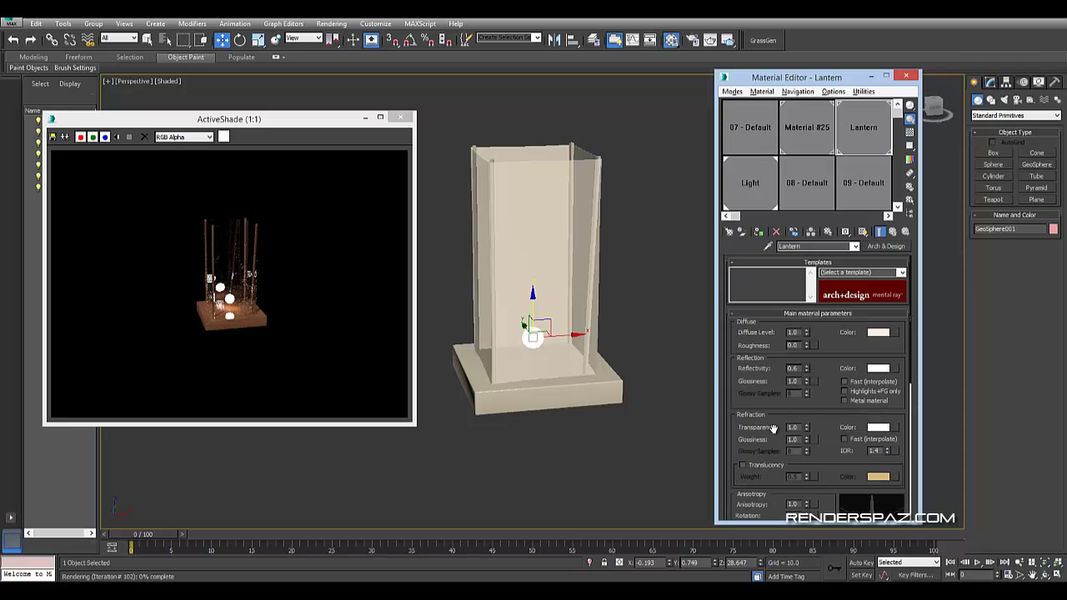
- Lower the Lantern's transparency to 0.88 and its refraction glossiness to 0.07
left_click(768, 468)
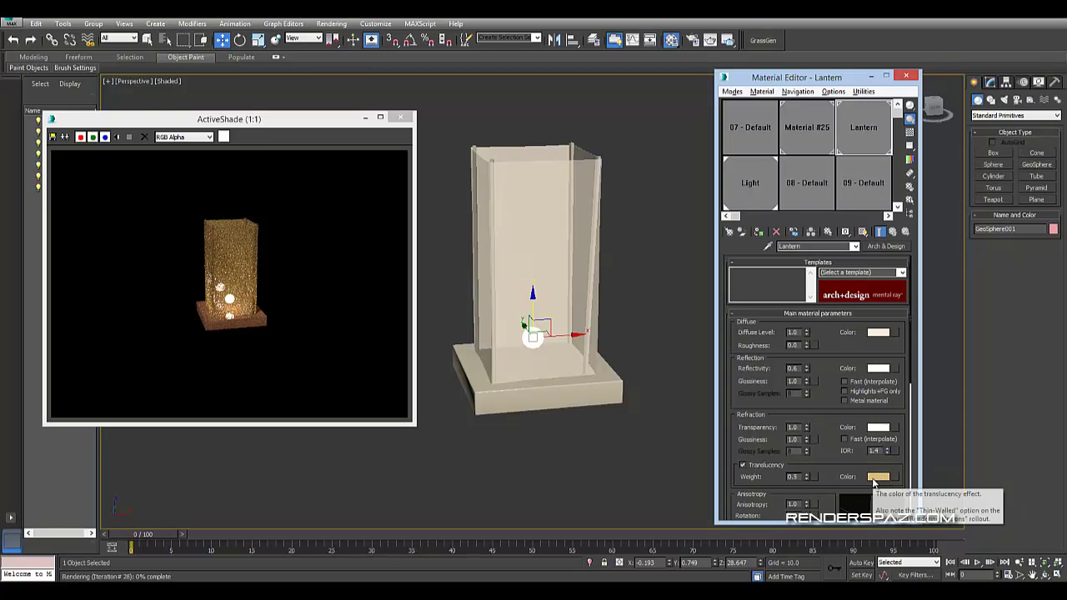
left_click(743, 464)
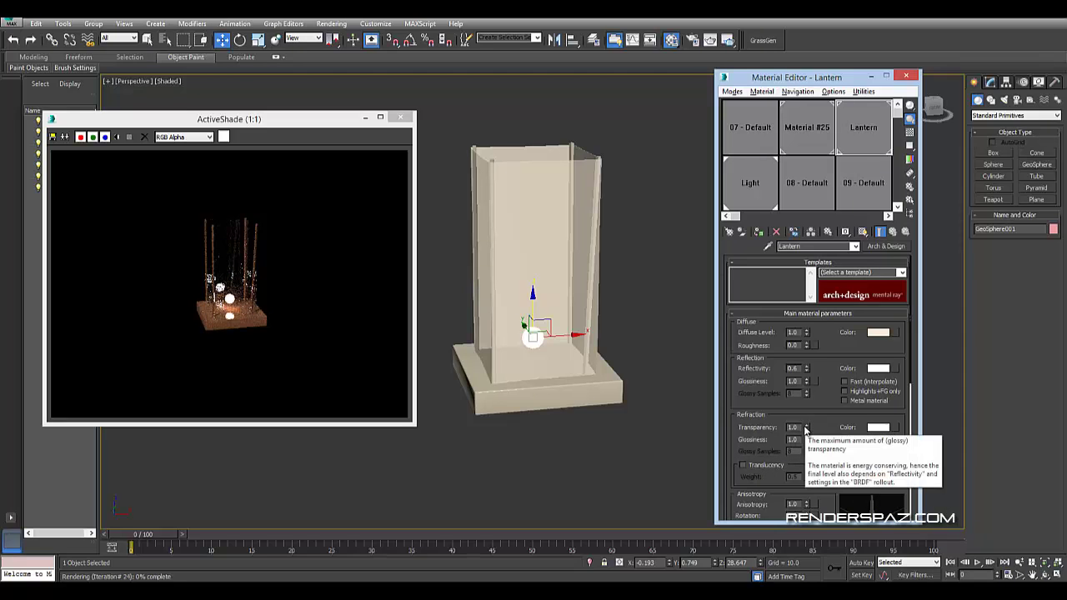
left_click_drag(806, 429, 806, 432)
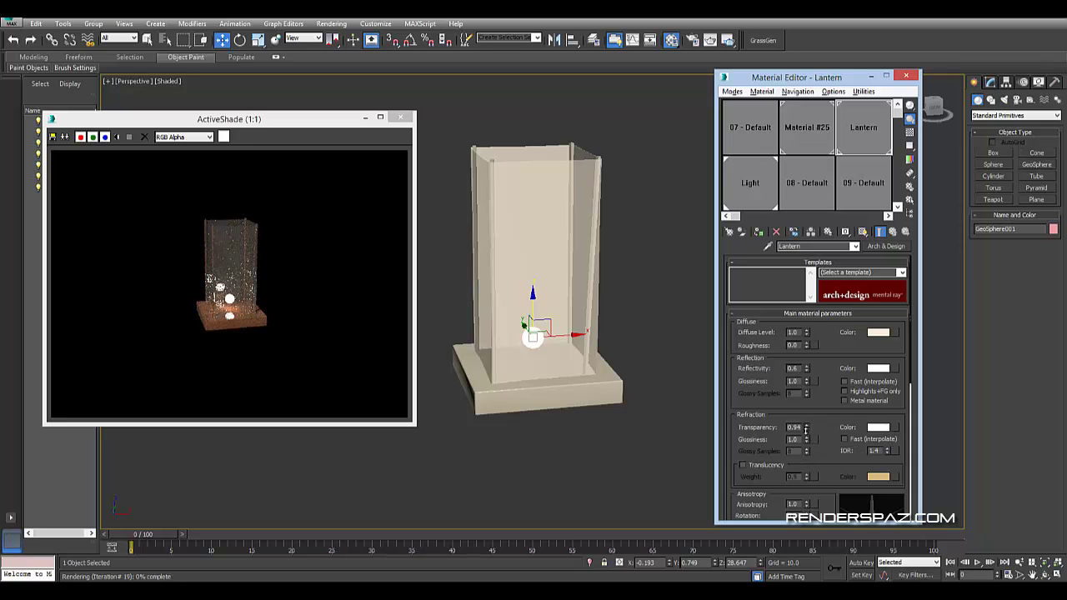
left_click_drag(806, 431, 806, 434)
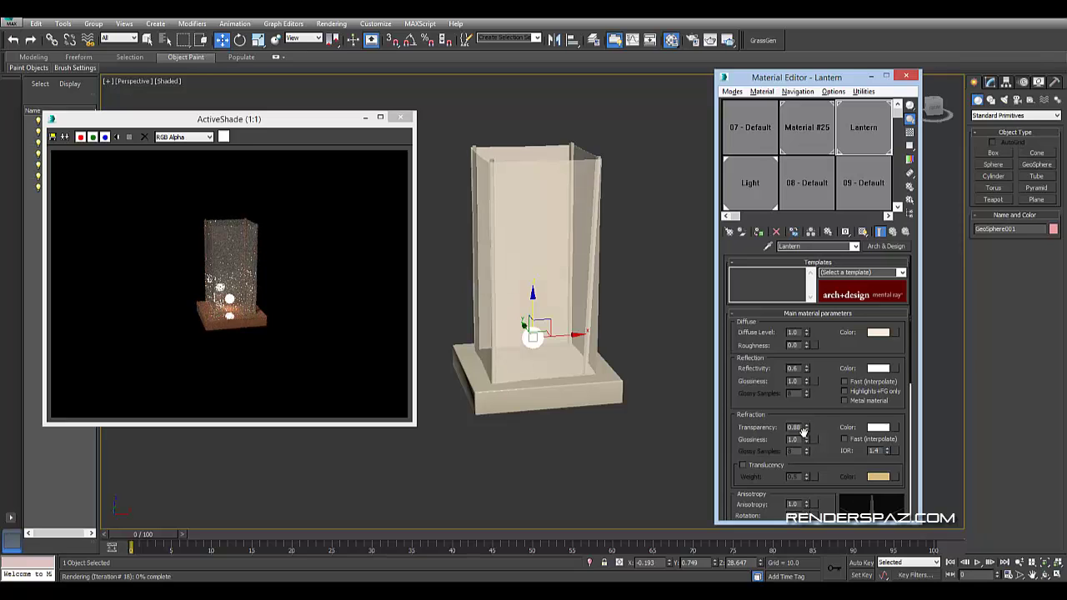
left_click_drag(806, 440, 805, 462)
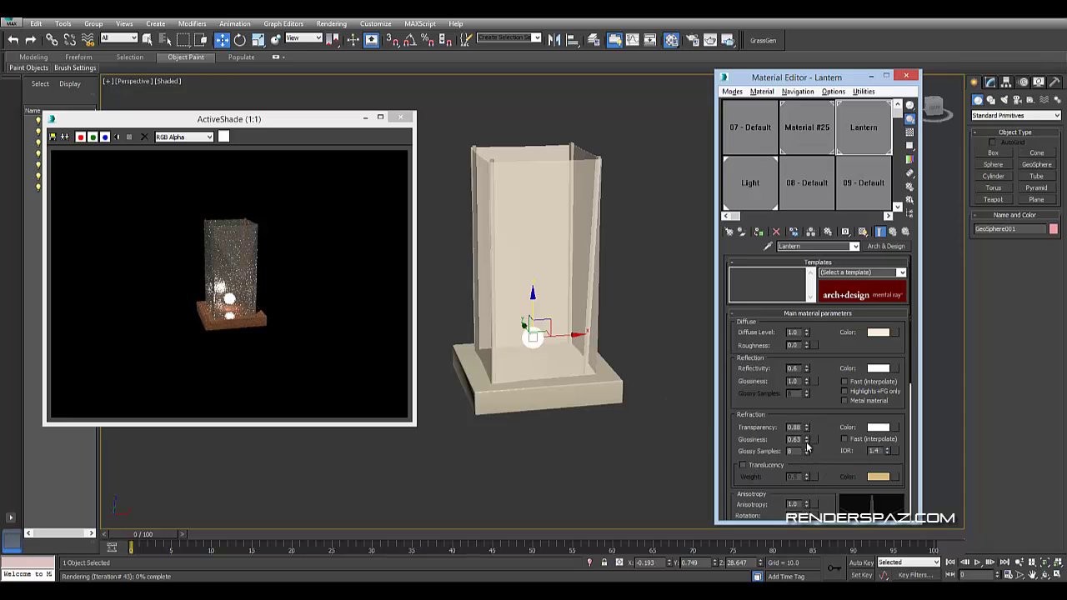
left_click_drag(807, 447, 807, 472)
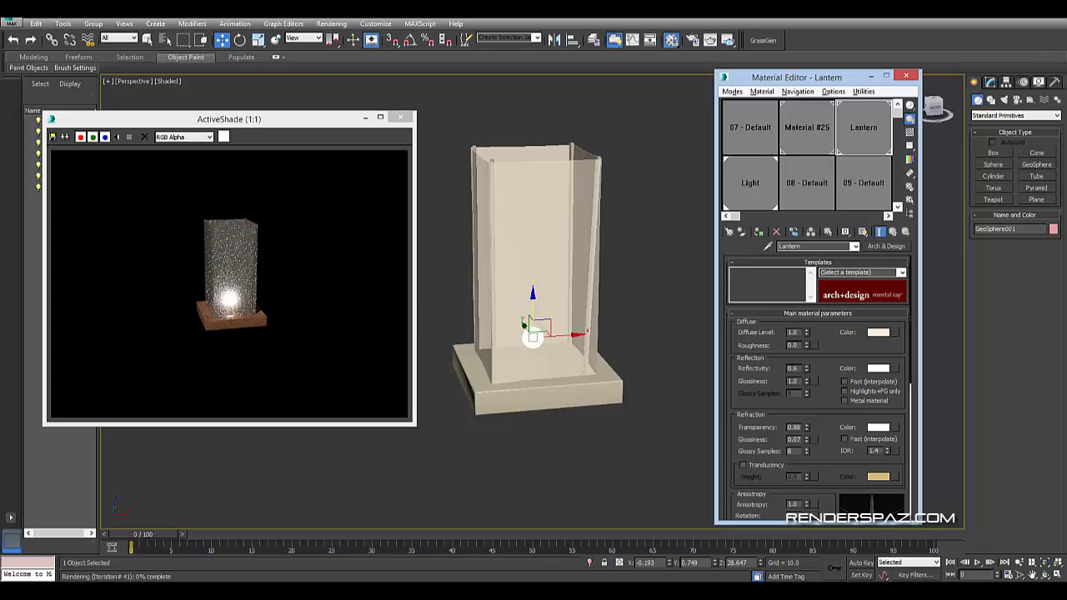
- Compare against the floating-lantern reference photo and enable translucency on the Lantern material
key("alt+Tab")
mouse_move(782, 42)
left_mouse_down()
mouse_move(688, 47)
mouse_move(1066, 75)
left_mouse_up()
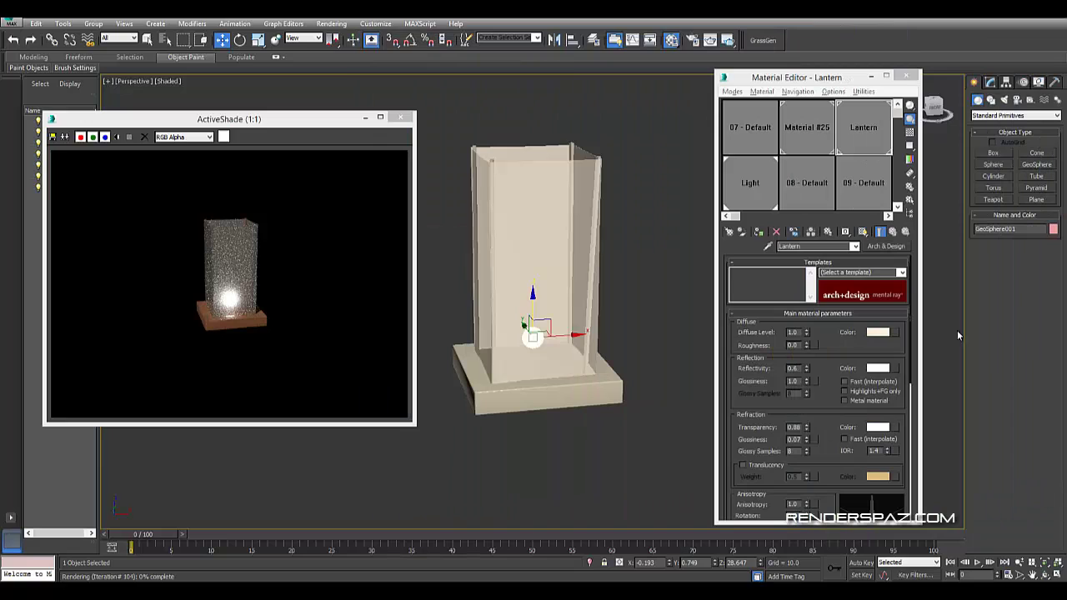
left_click(780, 466)
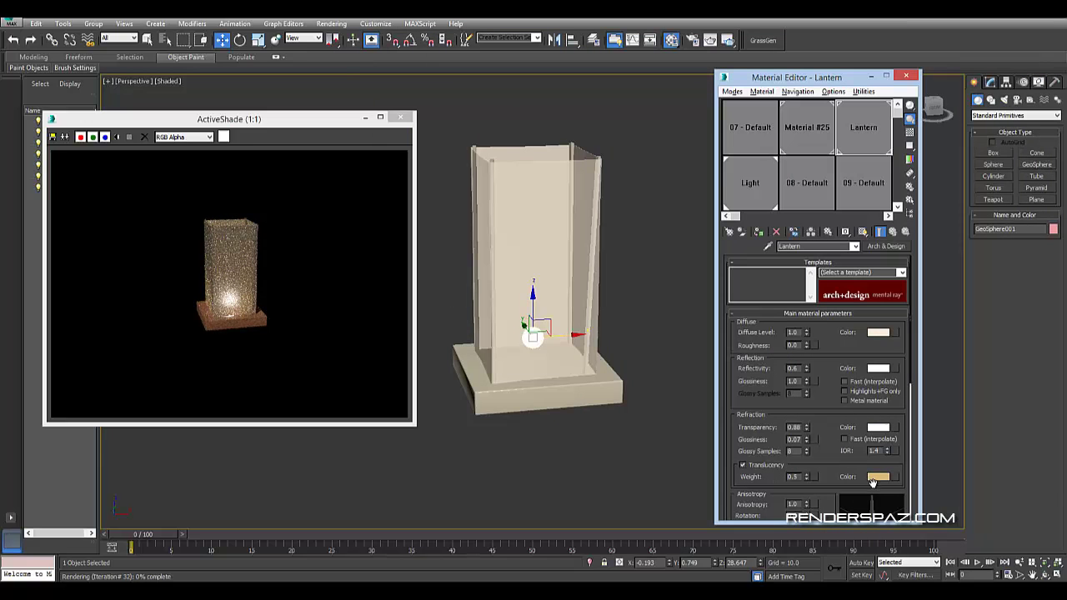
- Give the Lantern a strong orange translucency colour matching the reference photo, and zero refraction glossiness
left_click(875, 478)
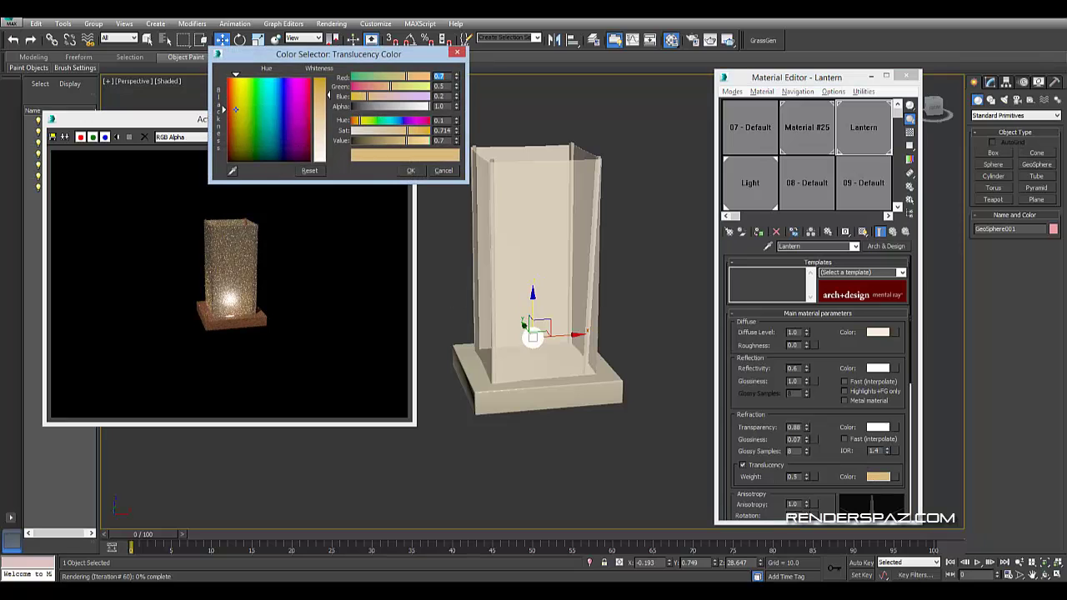
key("alt+Tab")
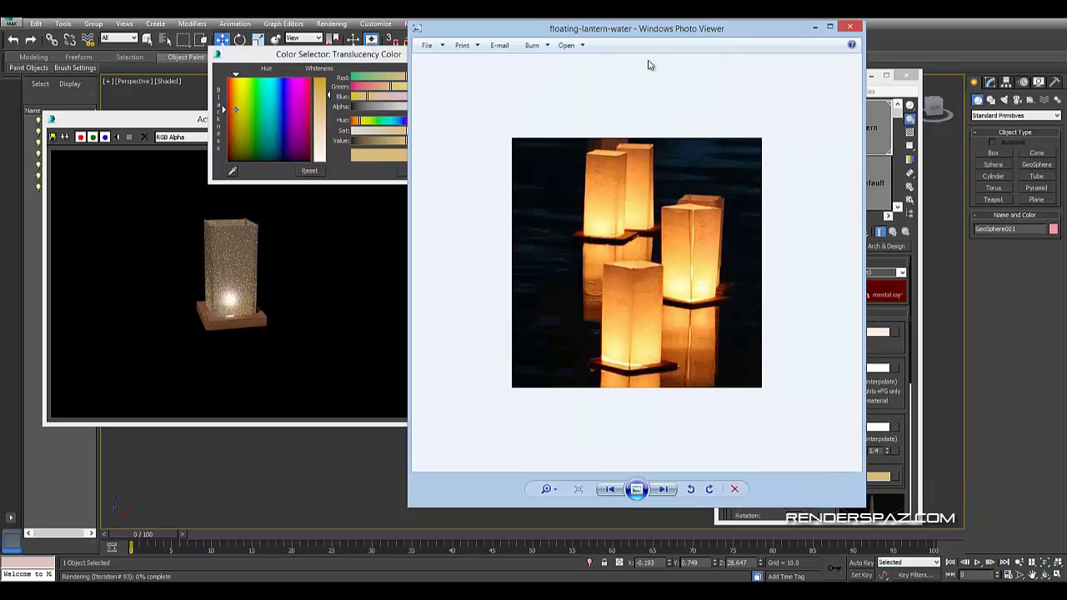
left_click(231, 172)
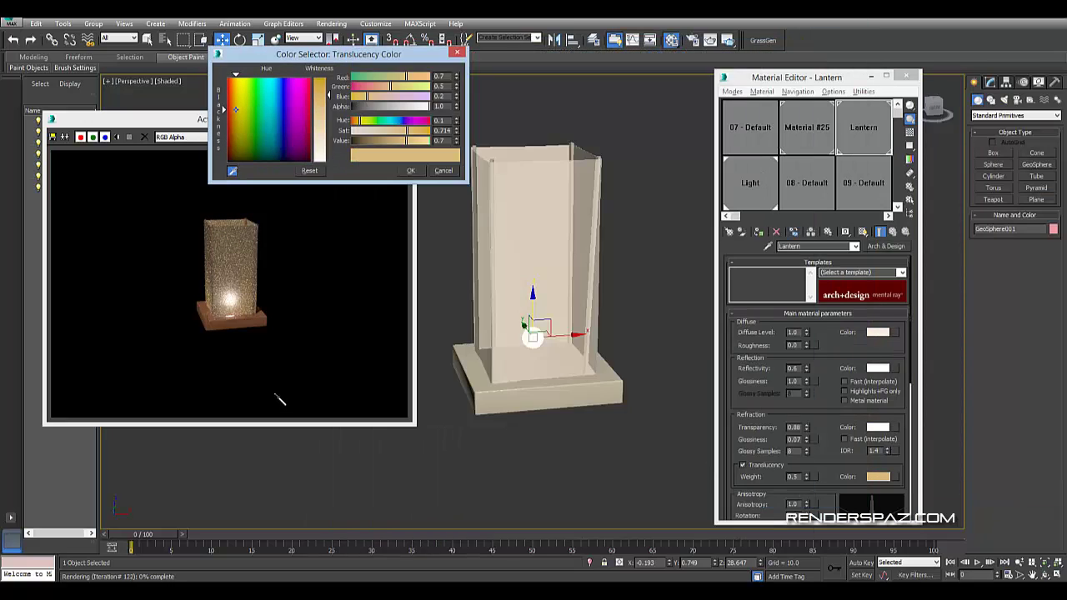
left_click(560, 66)
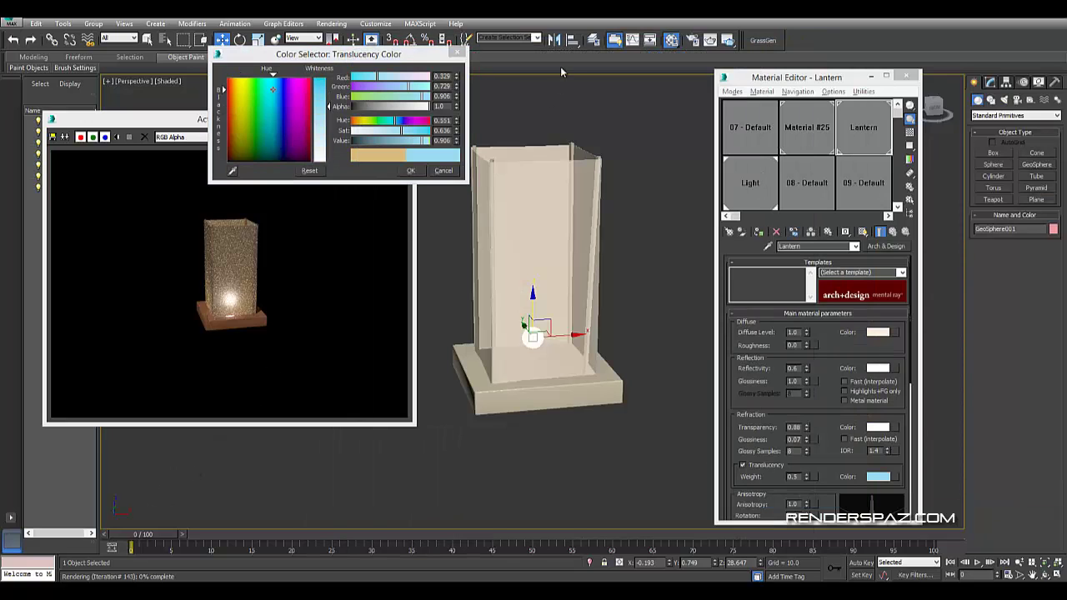
left_click(244, 103)
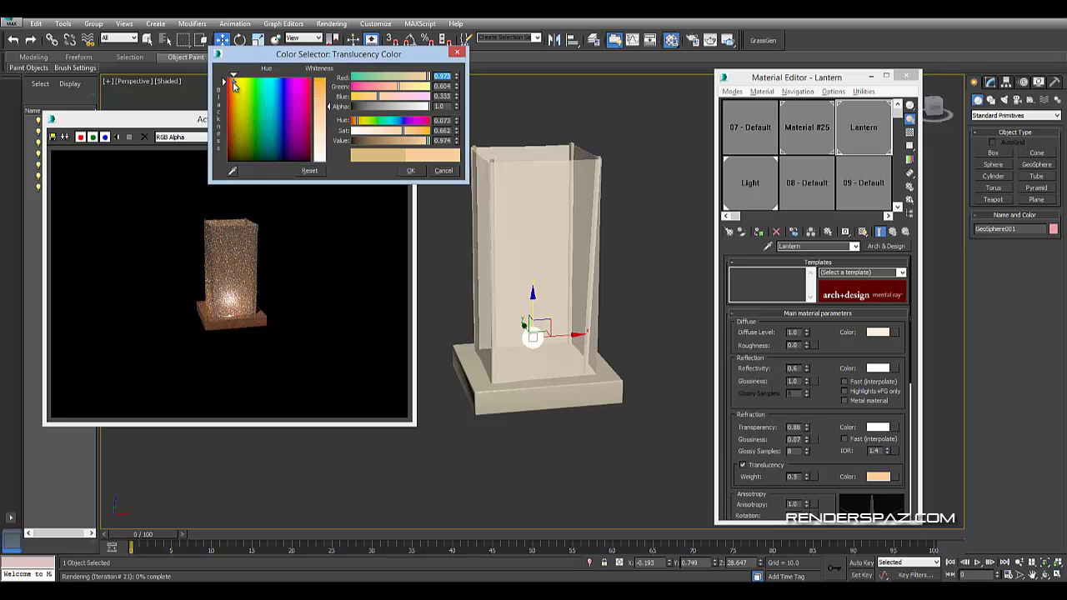
left_click_drag(327, 106, 327, 84)
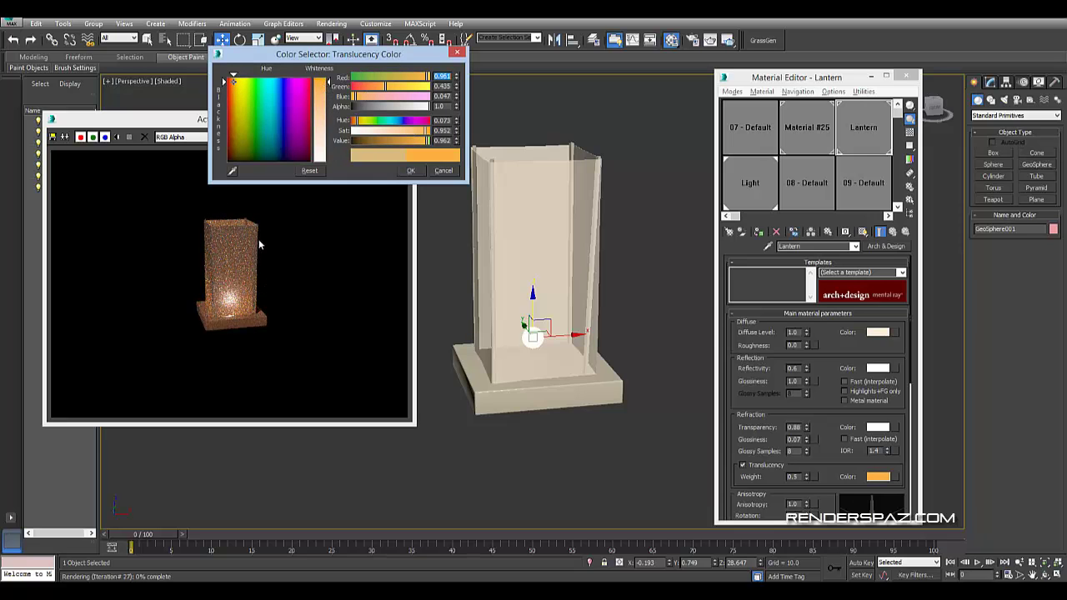
left_click(409, 171)
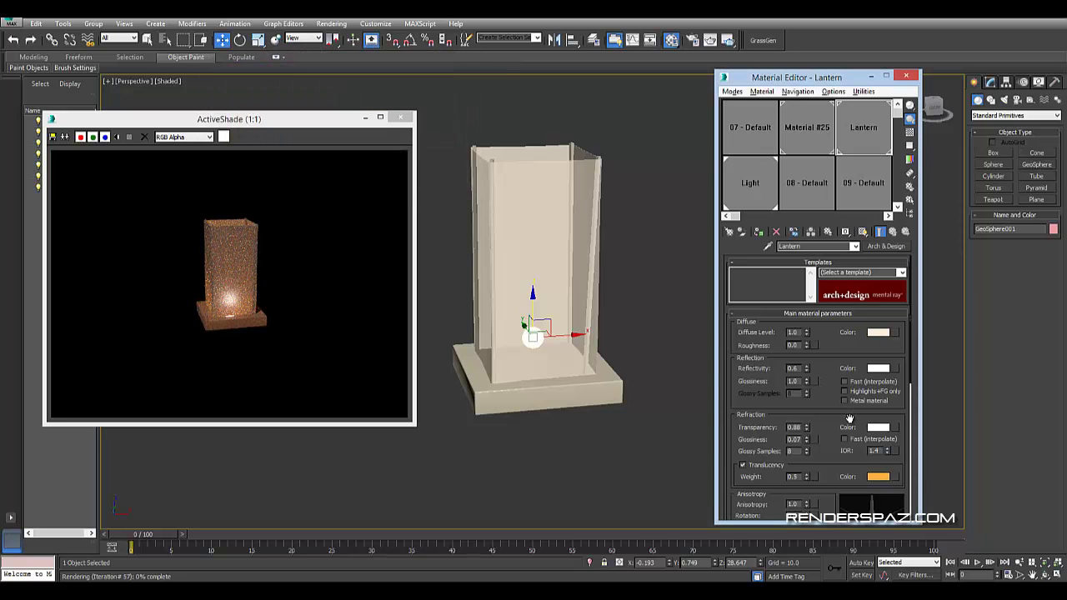
left_click(805, 440)
- Set refraction glossiness 0.05, translucency weight 1.0, and lower Lantern transparency to about 0.31
type("0.05")
key("Return")
left_click_drag(807, 426, 811, 412)
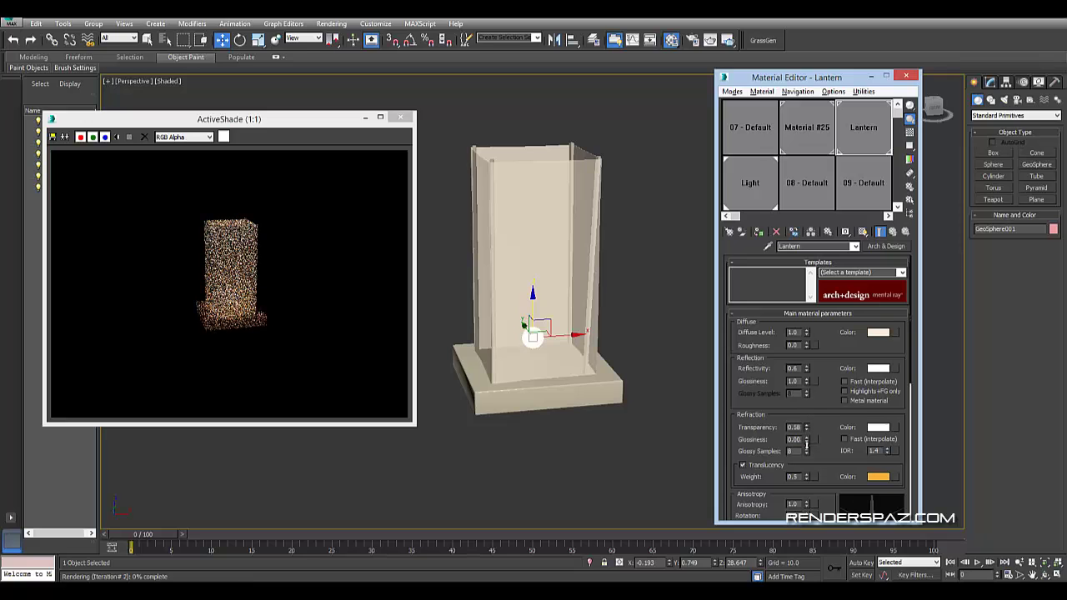
left_click_drag(811, 412, 808, 435)
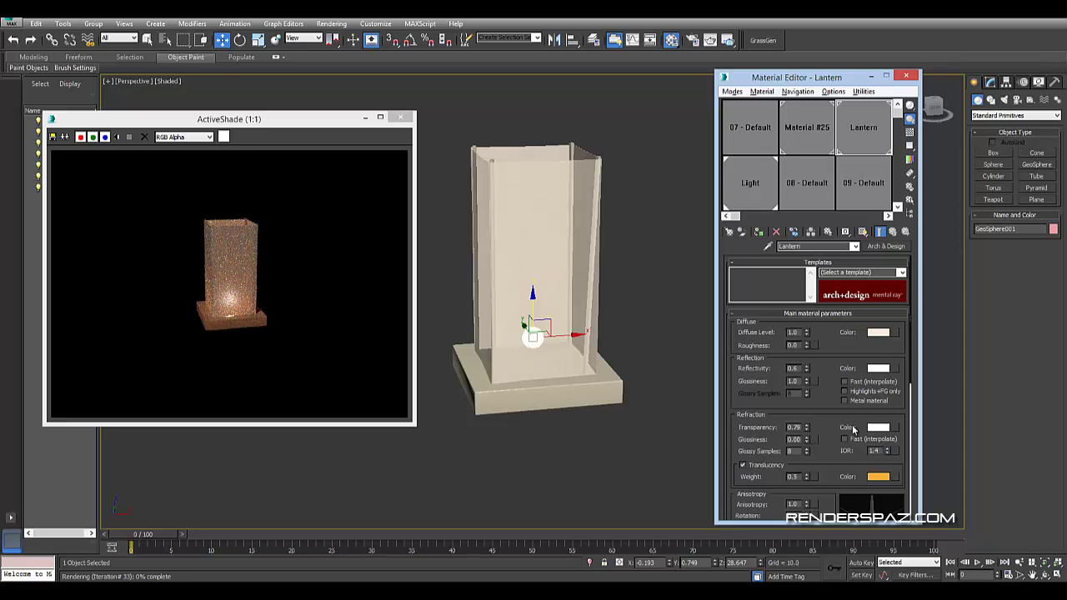
left_click_drag(806, 428, 805, 438)
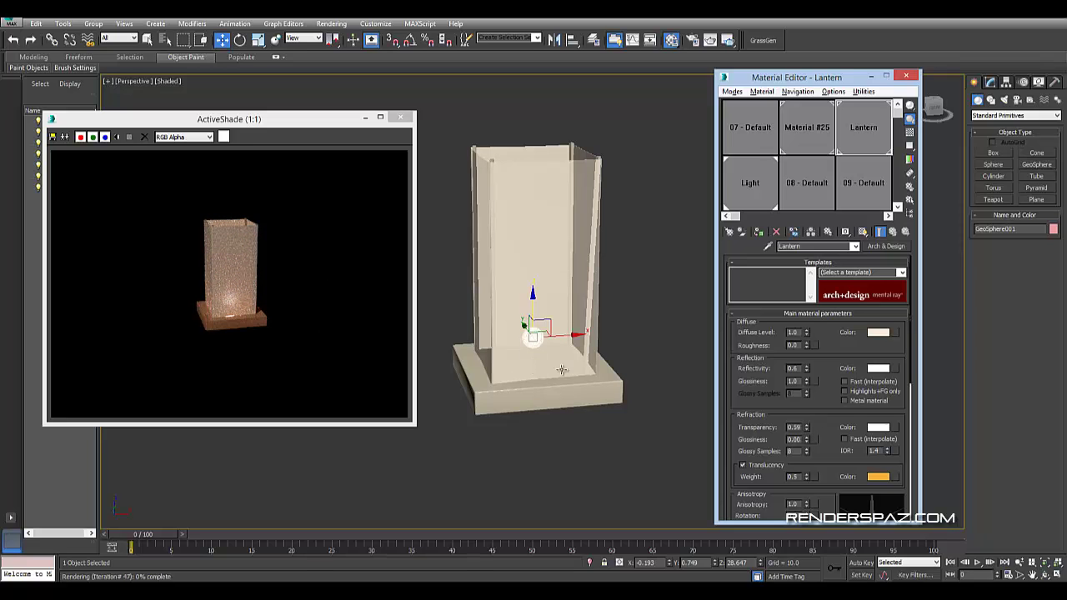
left_click_drag(805, 475, 806, 374)
left_click_drag(807, 428, 806, 441)
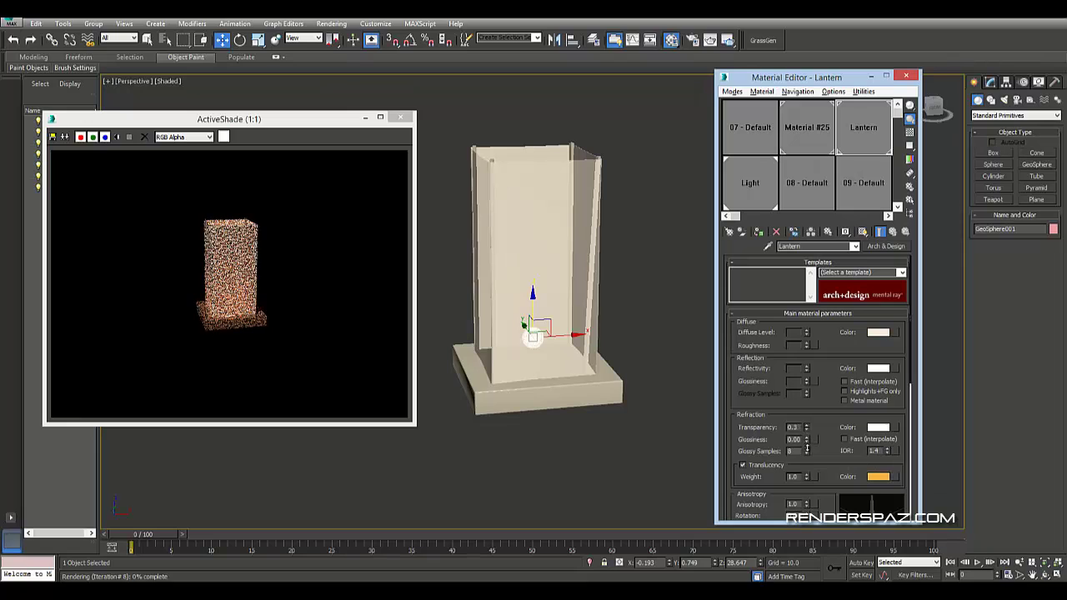
left_click_drag(806, 440, 807, 451)
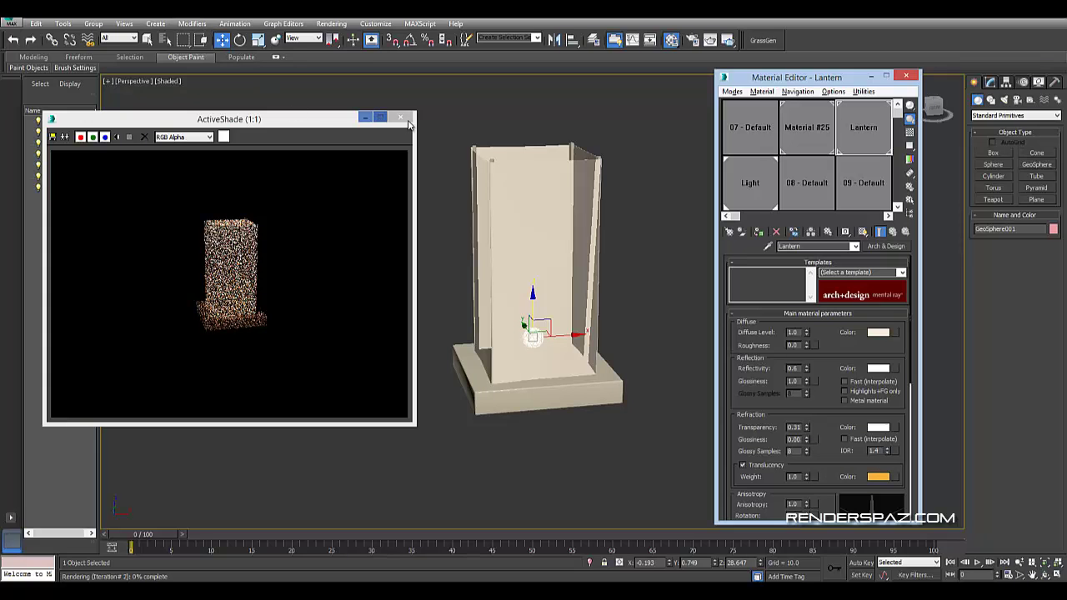
- Restart the ActiveShade preview and move the Rectangle001 lantern shade slightly down in Z
left_click(401, 118)
left_click(331, 23)
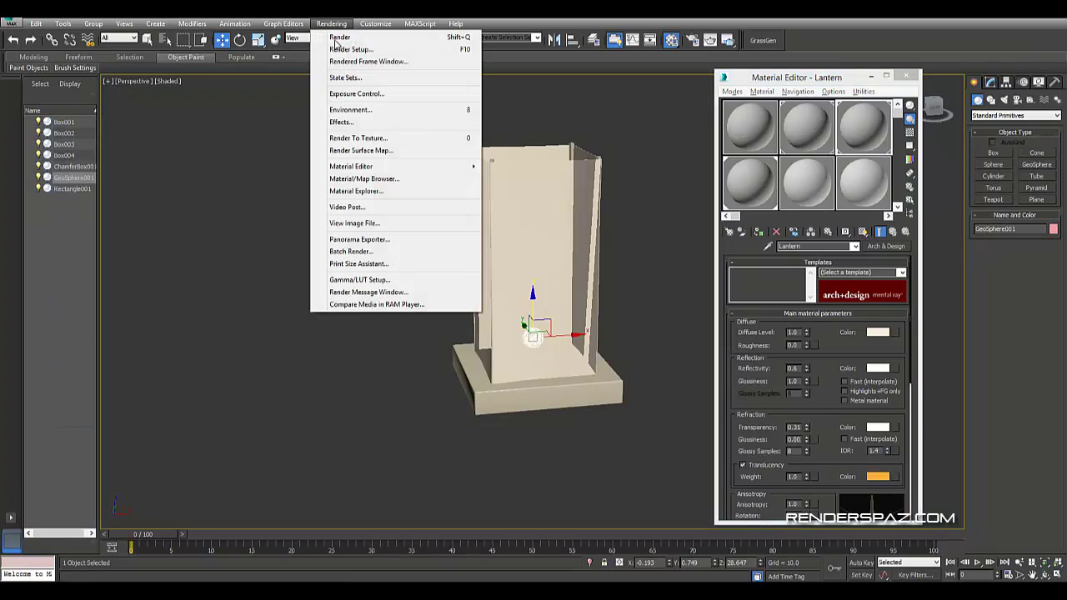
left_click(340, 36)
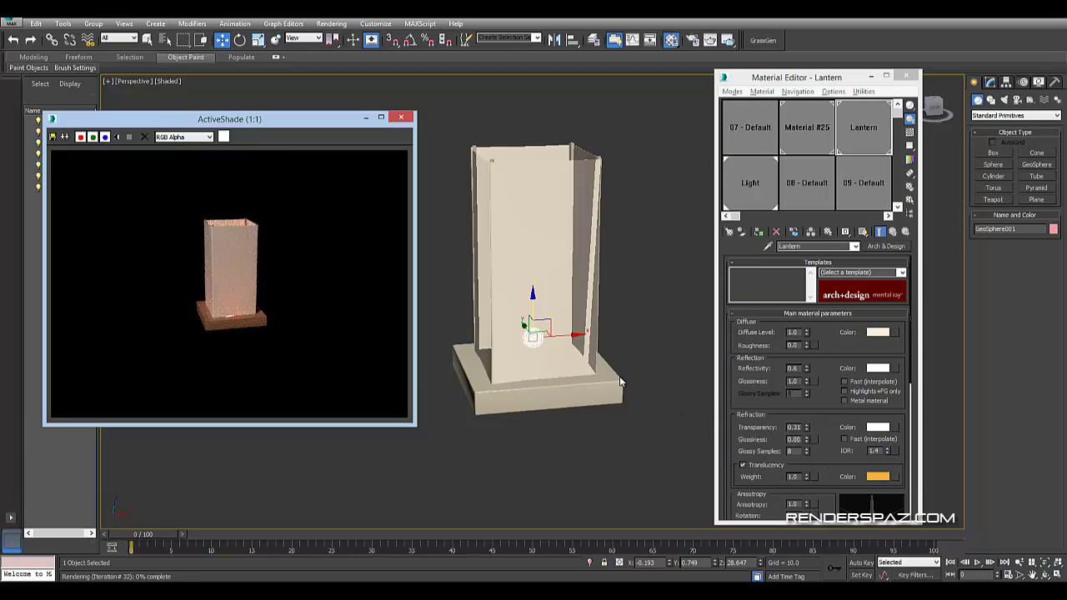
left_click(561, 348)
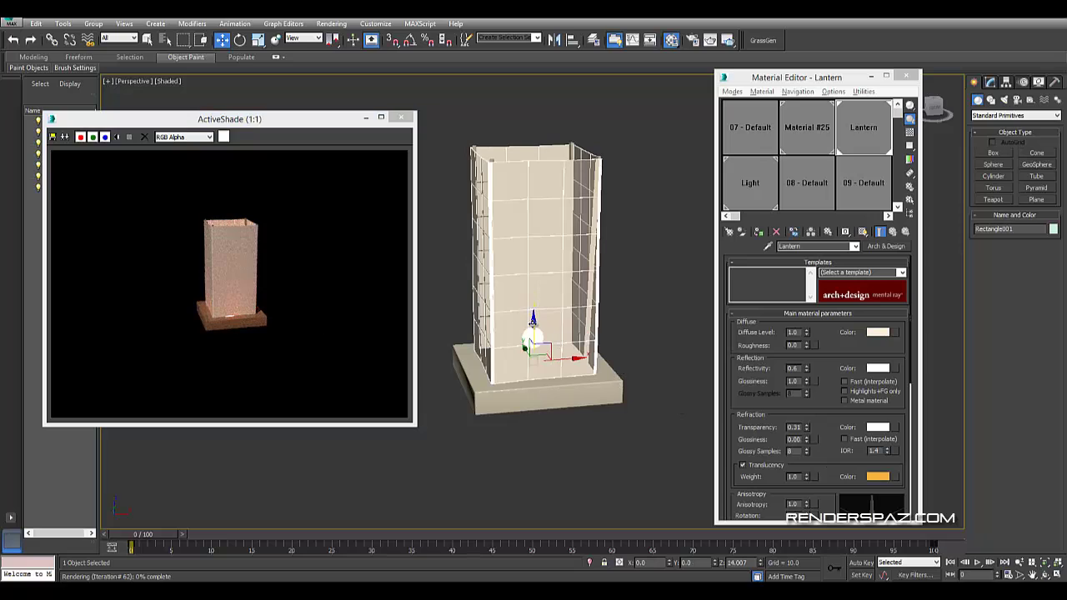
left_click_drag(534, 325, 535, 326)
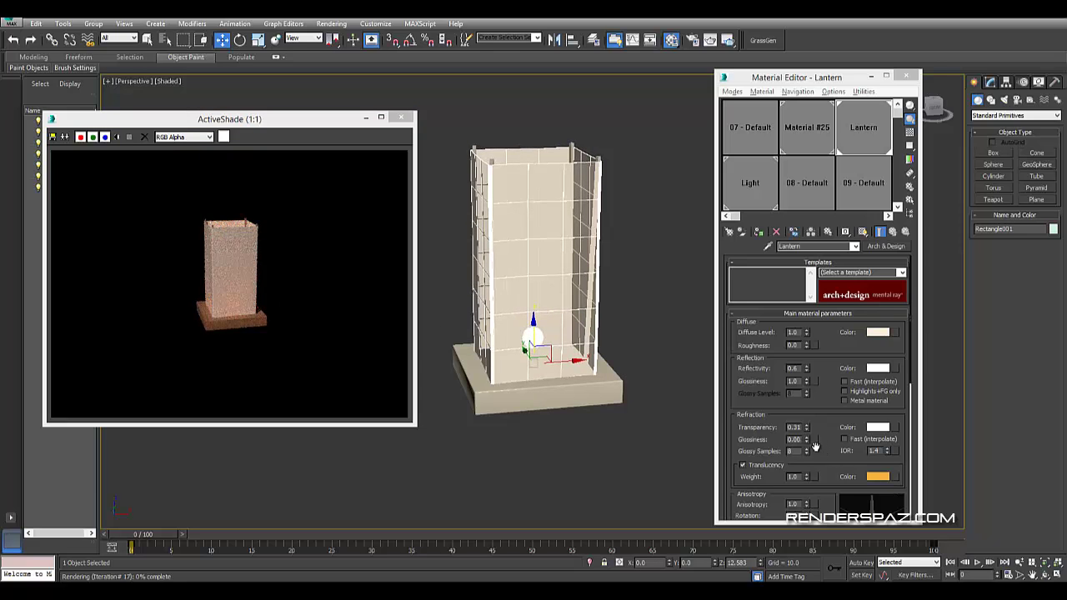
- Set the Lantern's refraction glossiness and transparency to 1.0 and lower translucency weight
left_click_drag(805, 443, 810, 419)
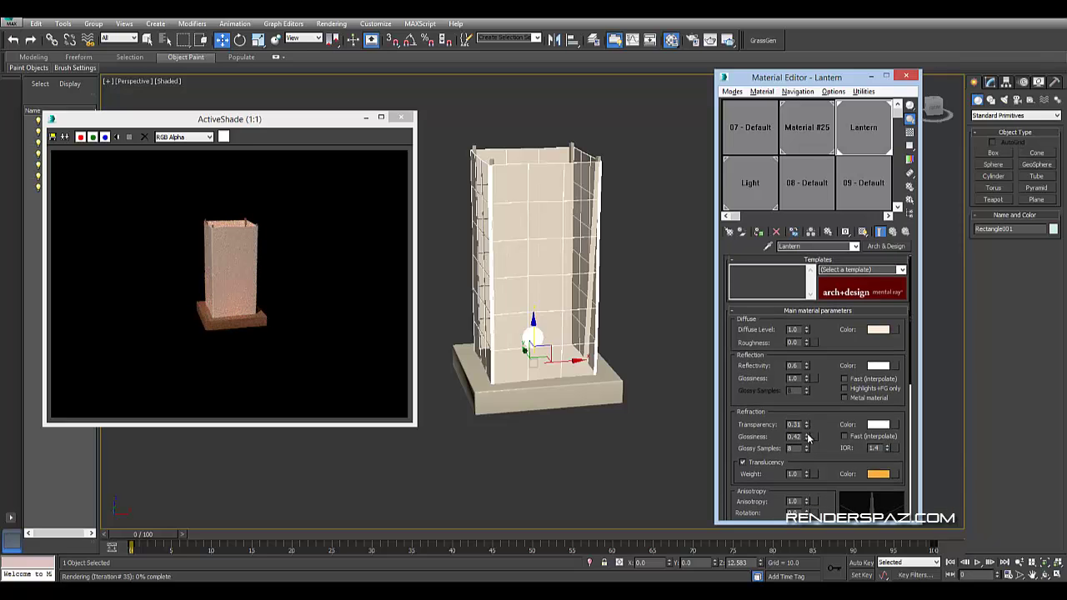
left_click_drag(807, 440, 815, 392)
left_click_drag(806, 425, 814, 379)
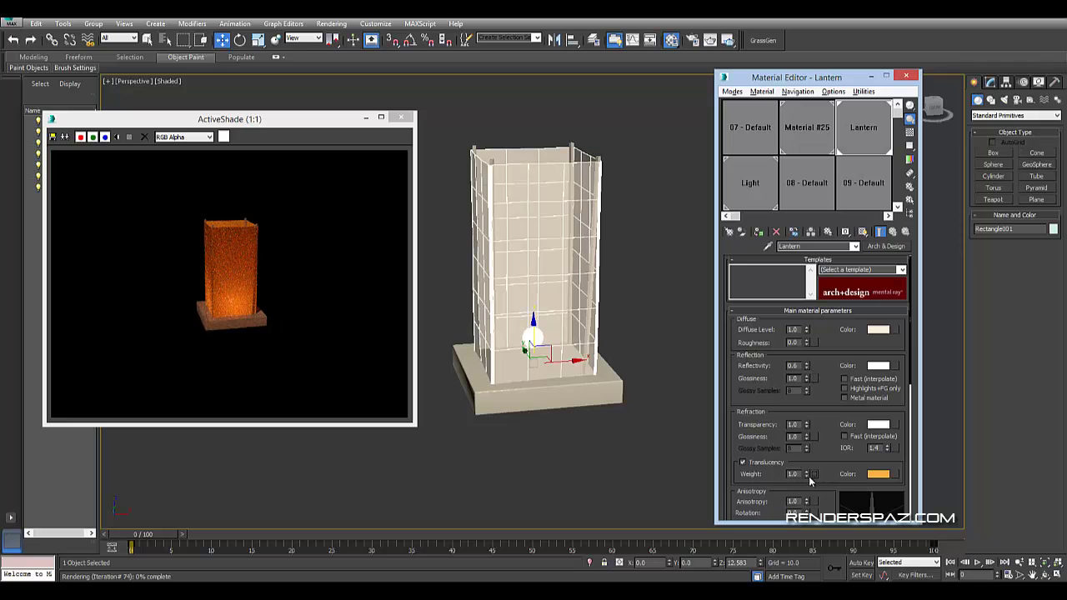
mouse_move(809, 476)
left_mouse_down()
mouse_move(807, 501)
mouse_move(812, 472)
left_mouse_up()
- Make the Lantern's translucency colour paler by raising its whiteness
left_click(878, 473)
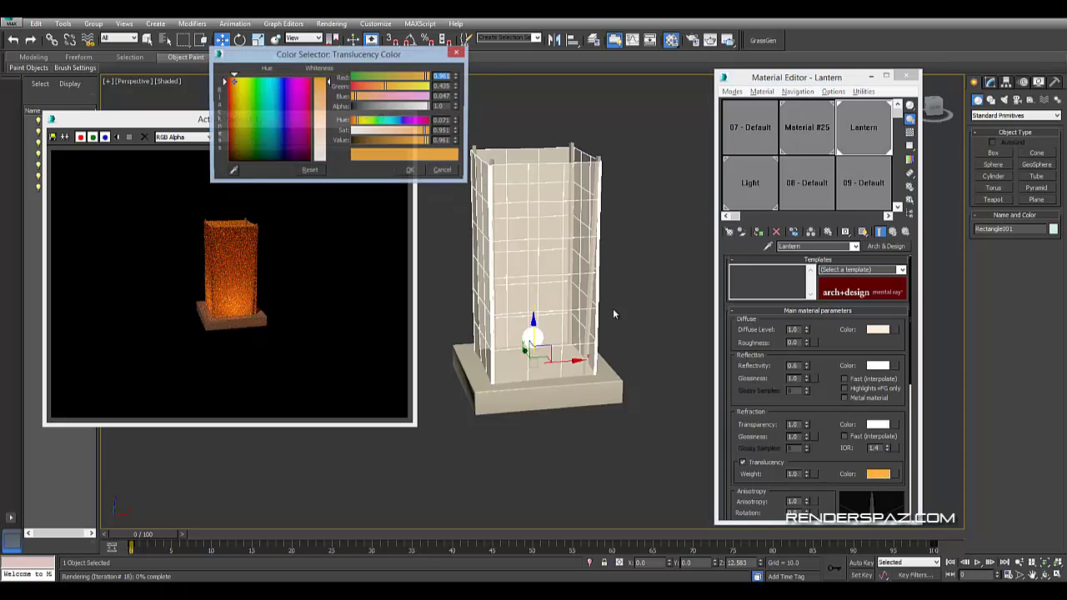
left_click_drag(320, 106, 329, 117)
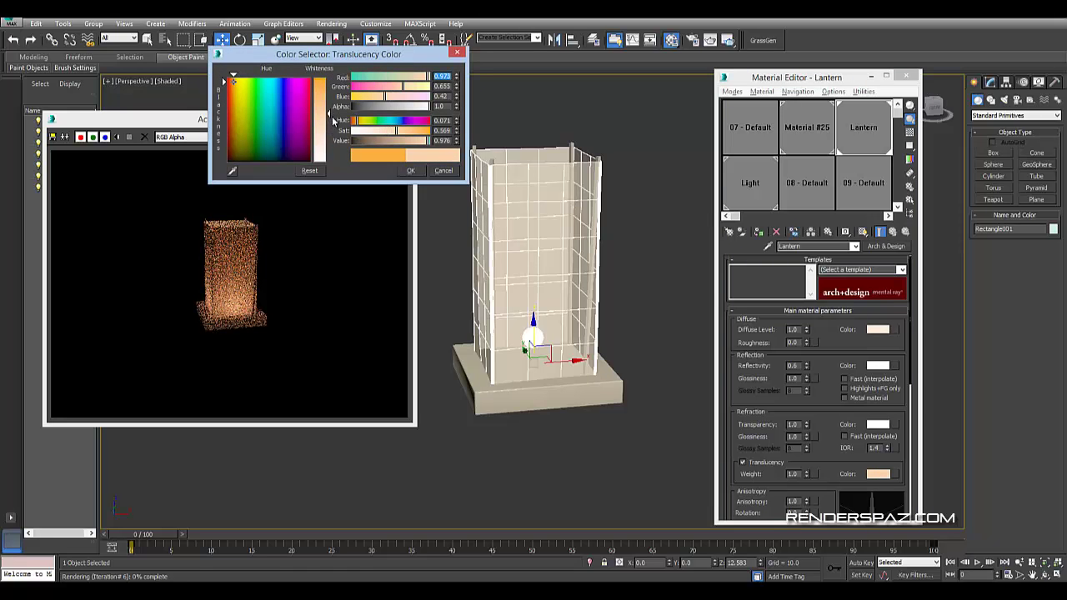
left_click(410, 170)
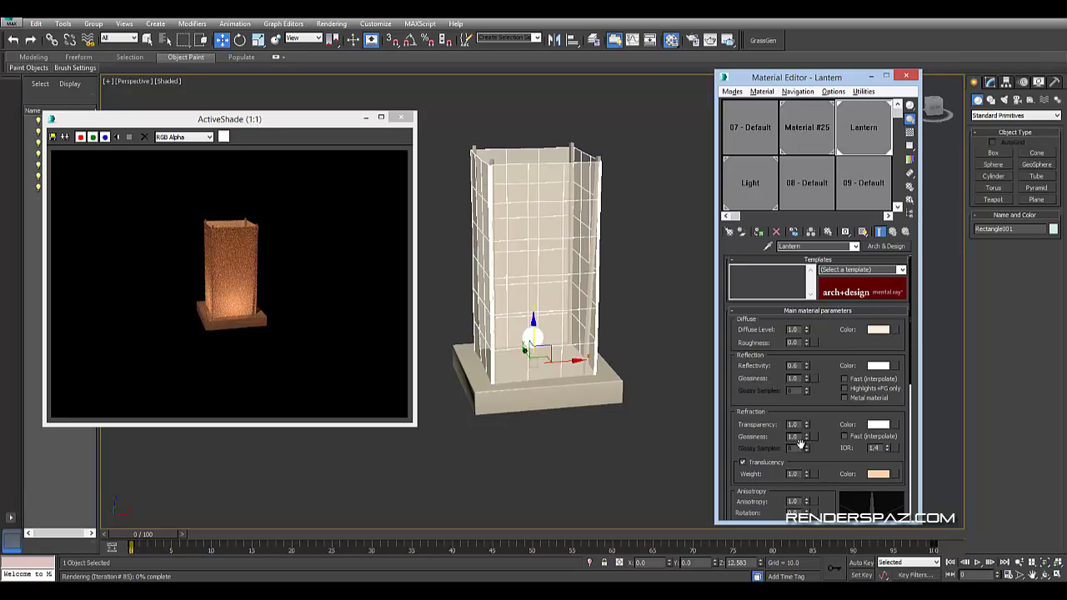
- Set refraction glossiness 0.79 with 24 glossy samples, then raise the Light material's luminance
left_click_drag(806, 446, 806, 449)
type("0.79")
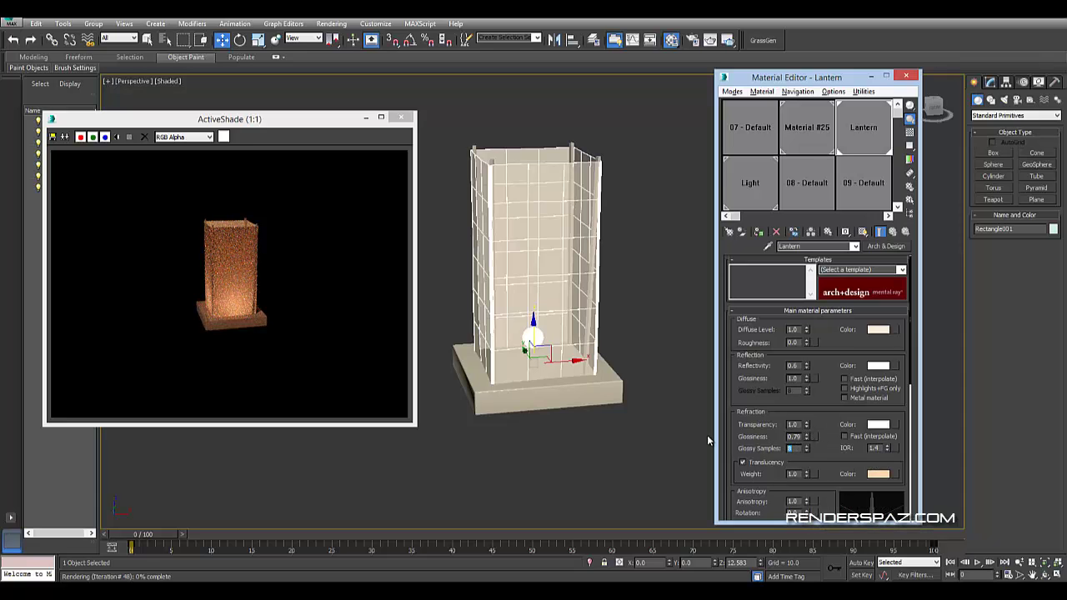
type("24")
key("Return")
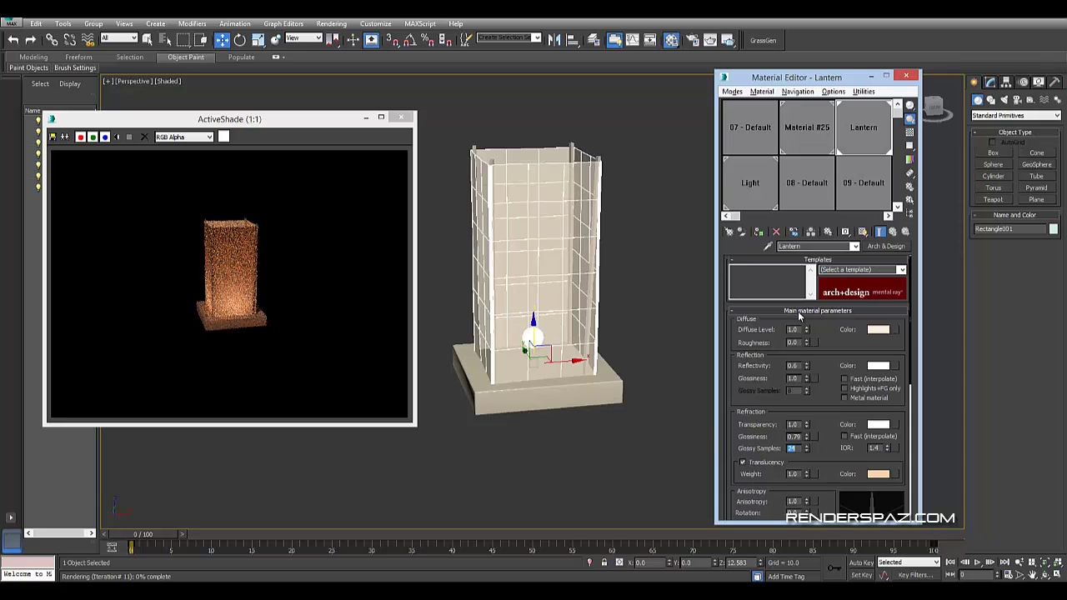
left_click(756, 173)
mouse_move(891, 455)
left_mouse_down()
mouse_move(888, 296)
mouse_move(878, 319)
left_mouse_up()
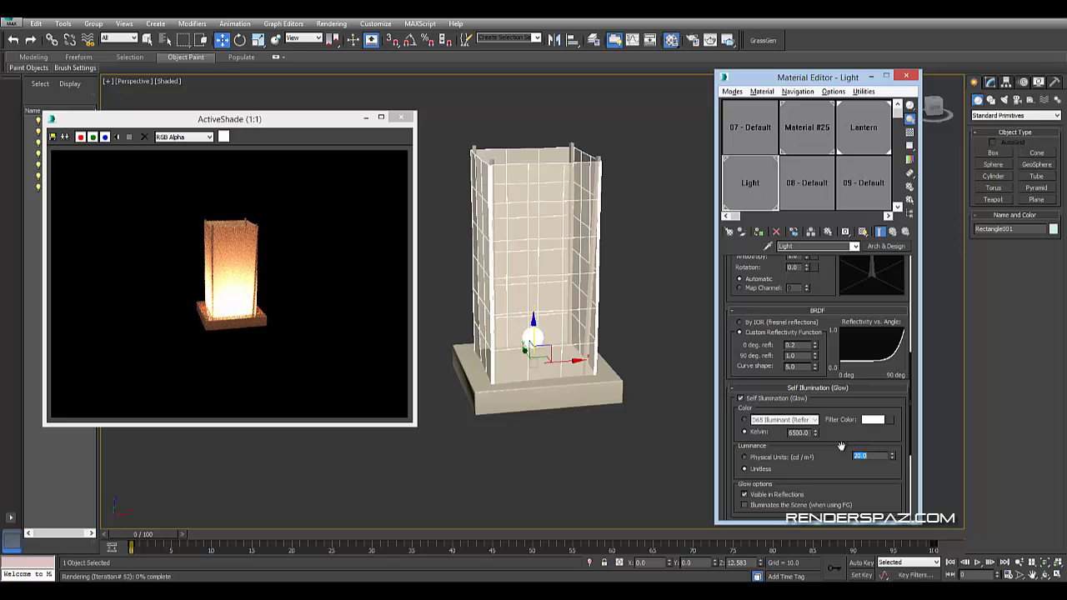
- Keep the Light material's luminance unitless and restart the ActiveShade preview
left_click(783, 461)
left_click(761, 470)
left_click(401, 117)
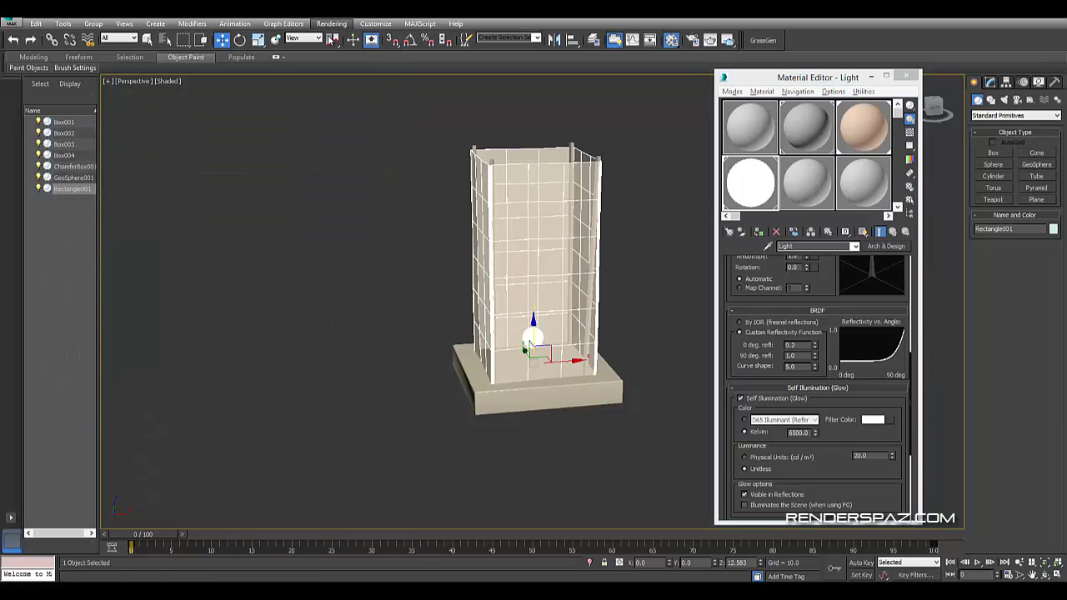
left_click(332, 40)
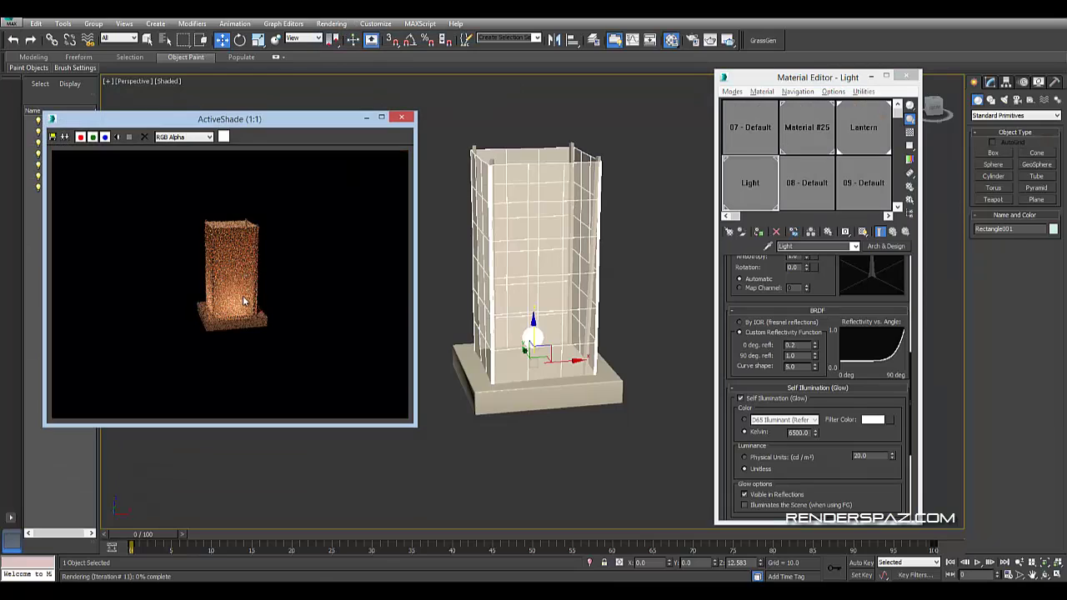
- Set the Light material's luminance to 50 and zoom ActiveShade to inspect the glow
double_click(858, 456)
type("0")
key("Return")
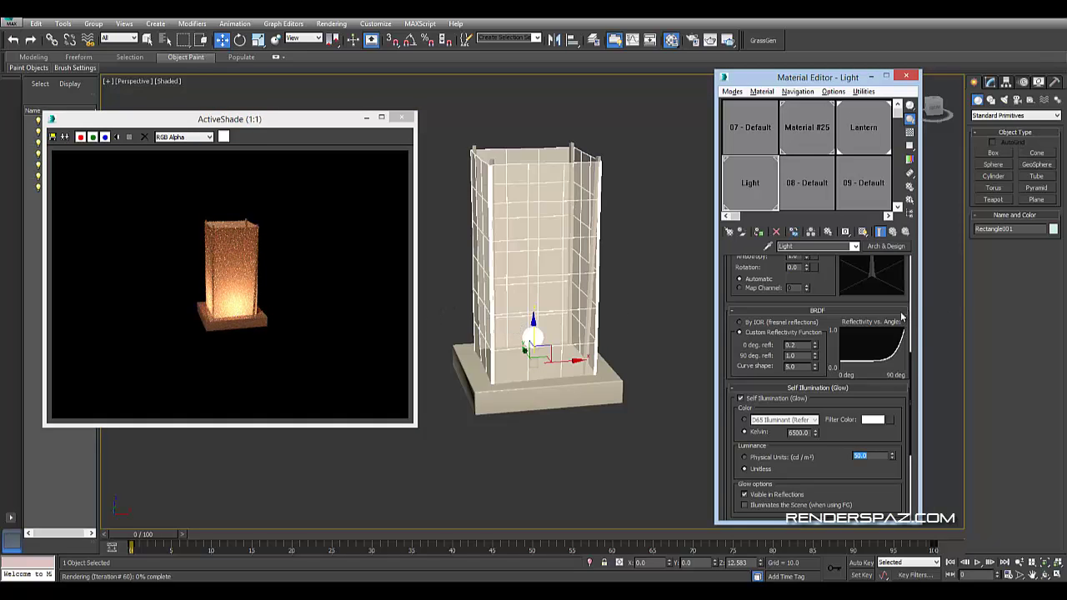
scroll(265, 242, "up", 1)
scroll(268, 267, "up", 1)
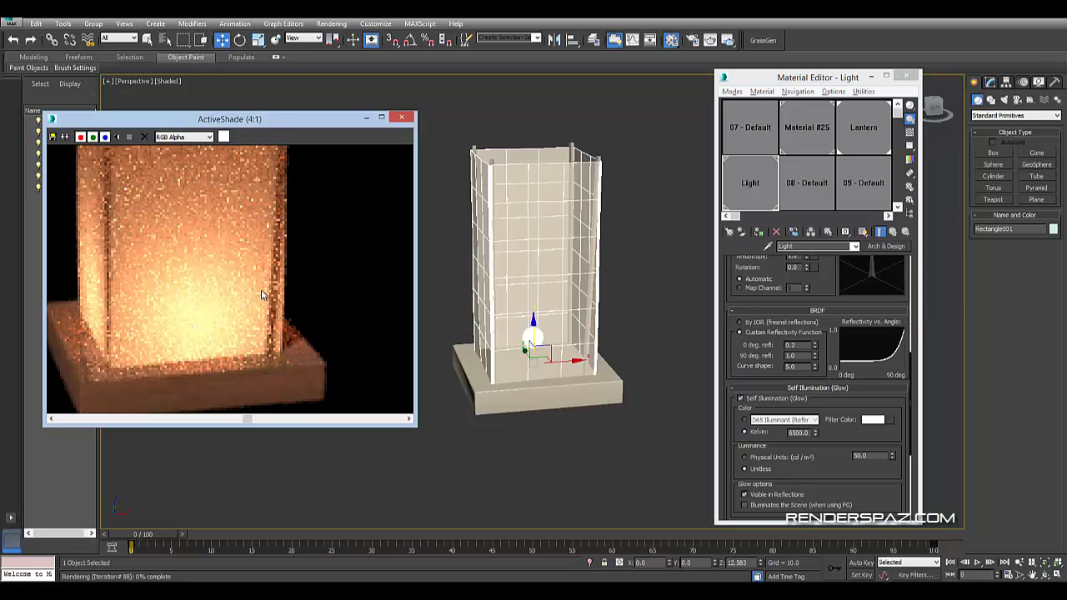
scroll(272, 296, "up", 1)
scroll(272, 296, "down", 1)
middle_click_drag(267, 191, 271, 315)
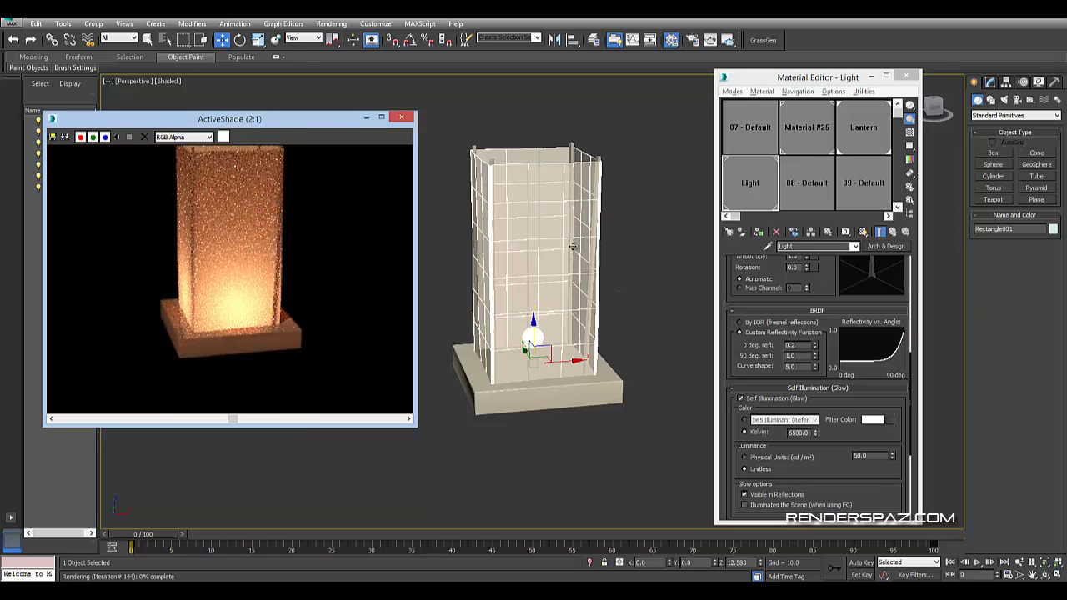
left_click(624, 183)
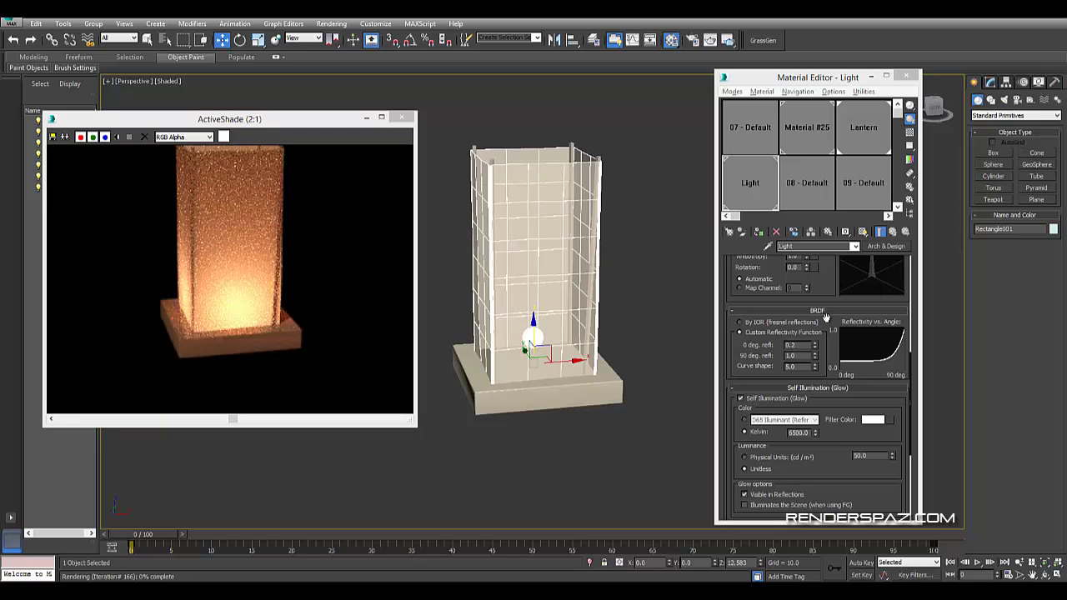
- Lower the Lantern material's refraction transparency to 0.81
left_click(854, 138)
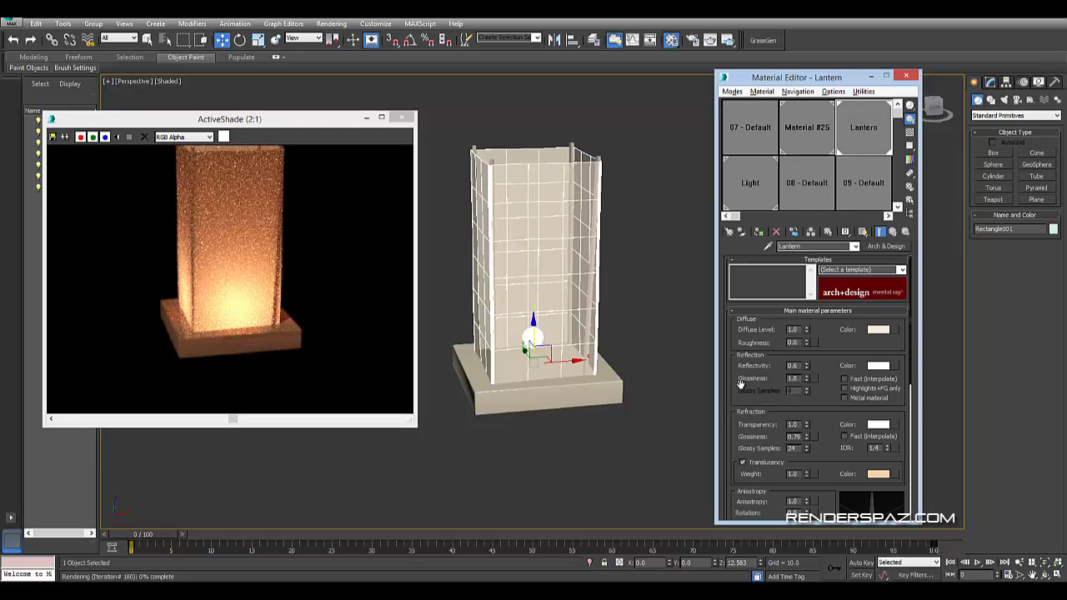
scroll(748, 425, "down", 3)
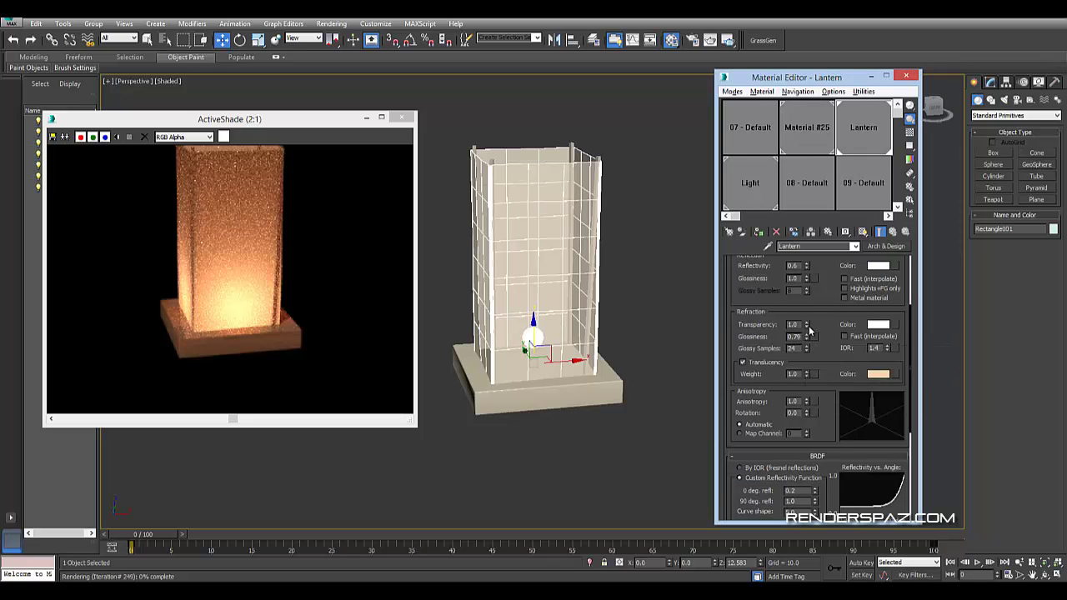
left_click_drag(806, 331, 787, 348)
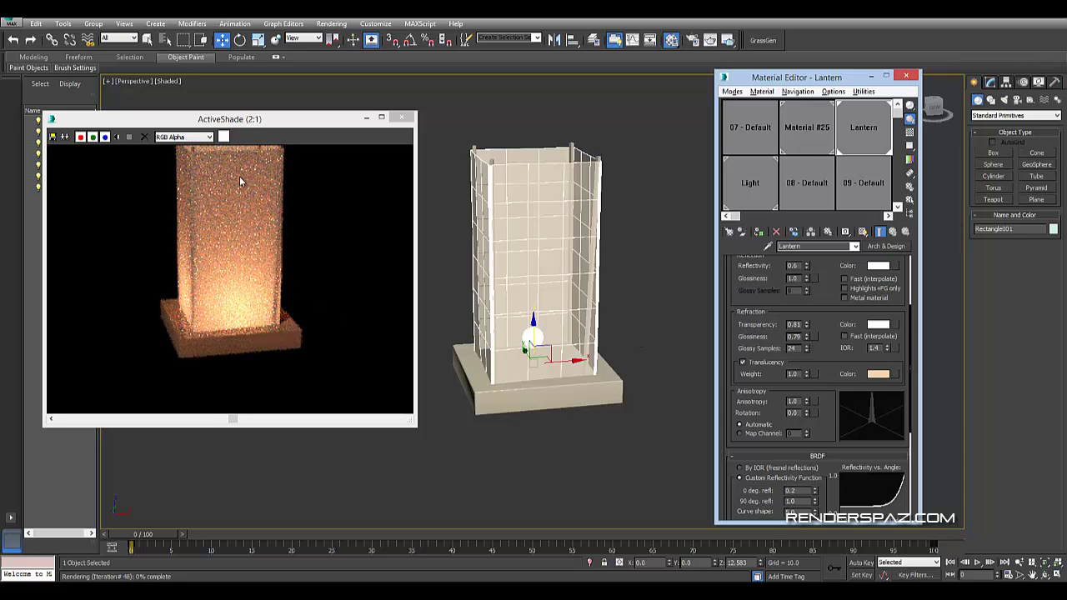
- Set the Lantern's translucency colour to a deeper saturated orange (R 1.0, G 0.506, B 0.145)
left_click(878, 375)
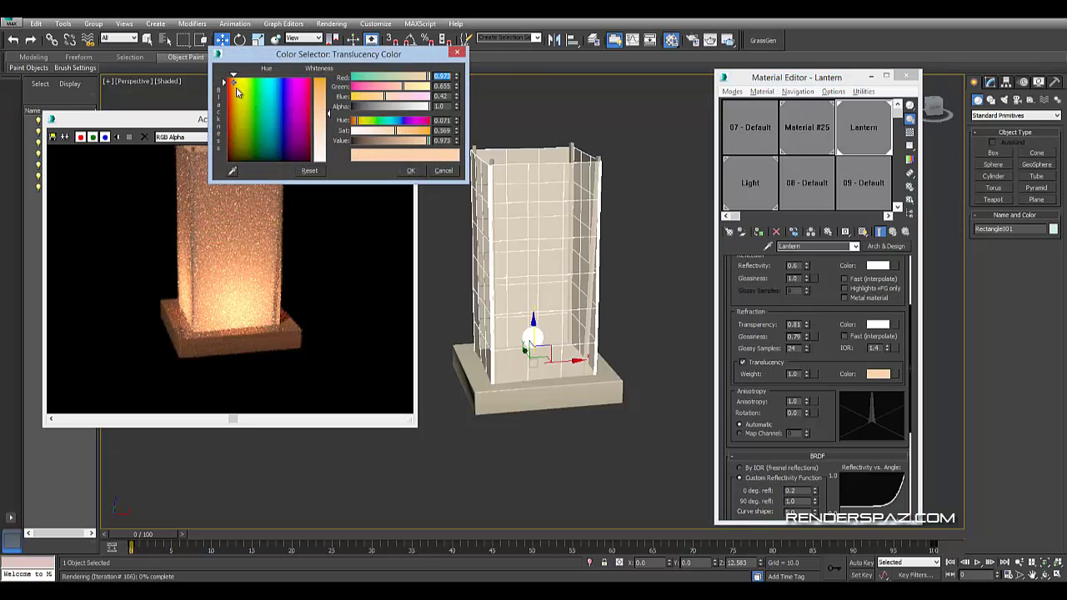
left_click_drag(326, 95, 326, 89)
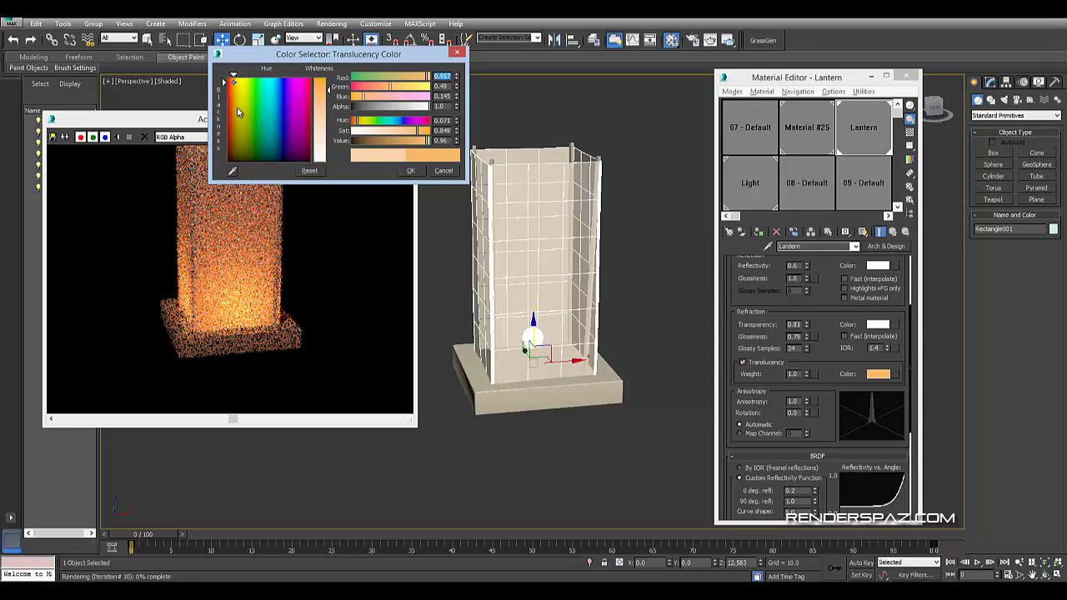
left_click_drag(233, 81, 234, 76)
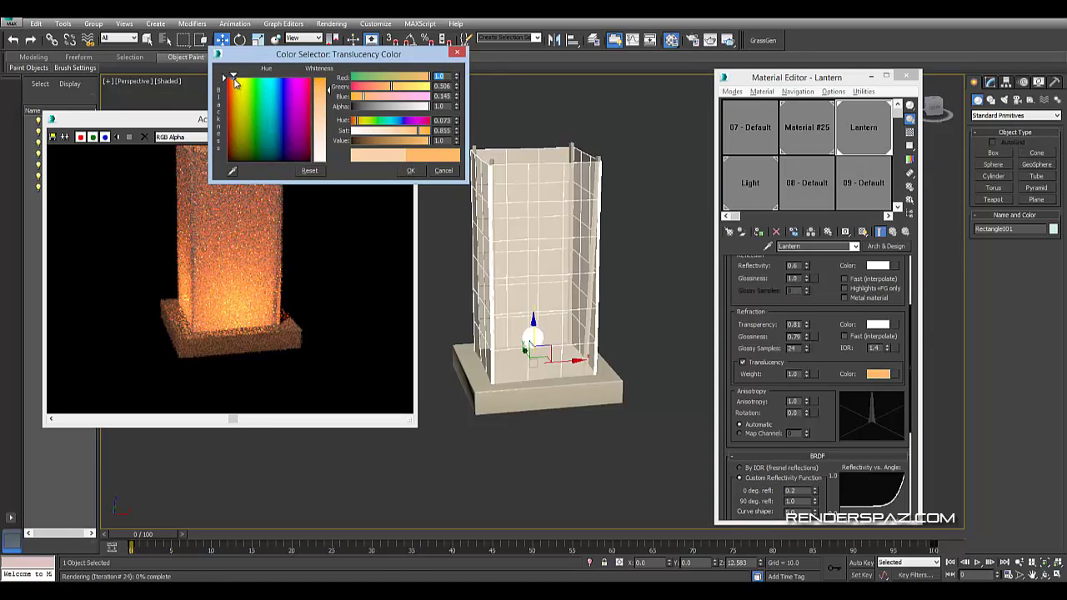
left_click(231, 78)
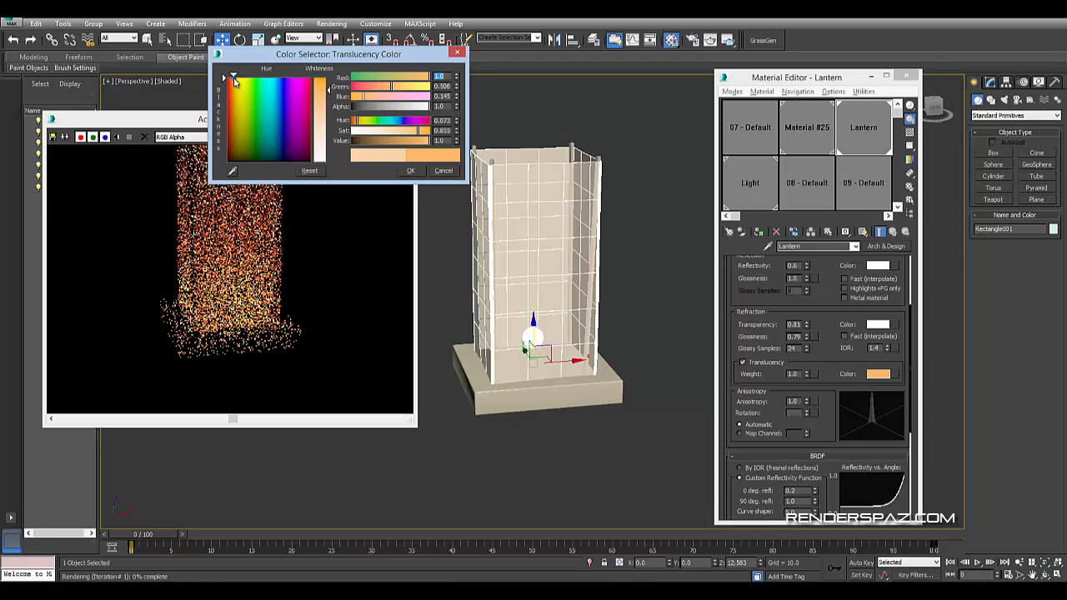
left_click(410, 170)
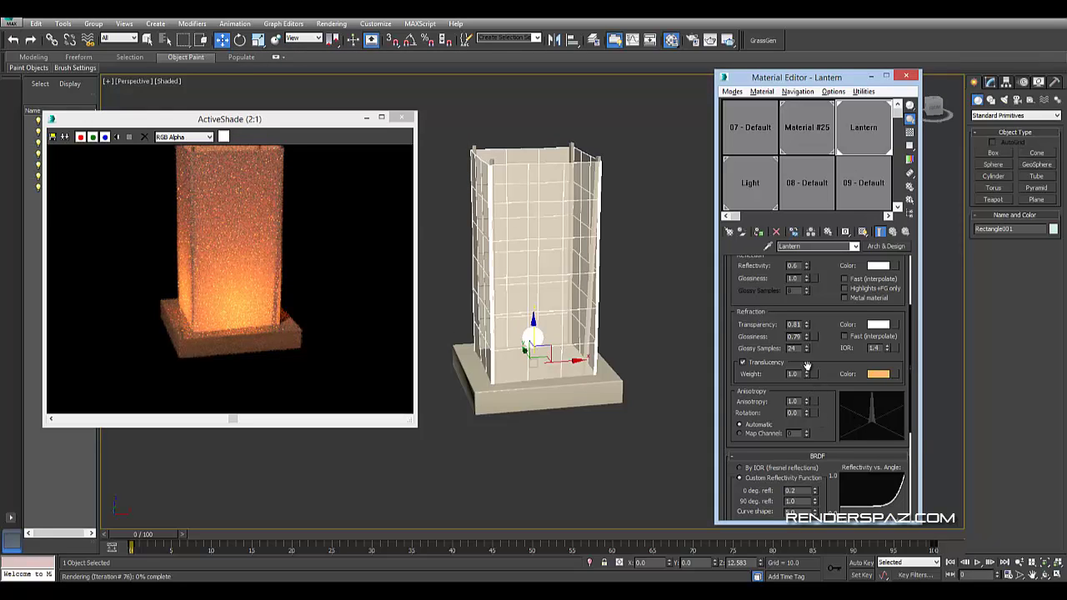
- Enter refraction Glossiness 0.3 and Transparency 0.9, then drag Translucency Weight to 0.97
left_click_drag(807, 340, 806, 346)
left_click_drag(807, 328, 807, 320)
double_click(797, 337)
key("Return")
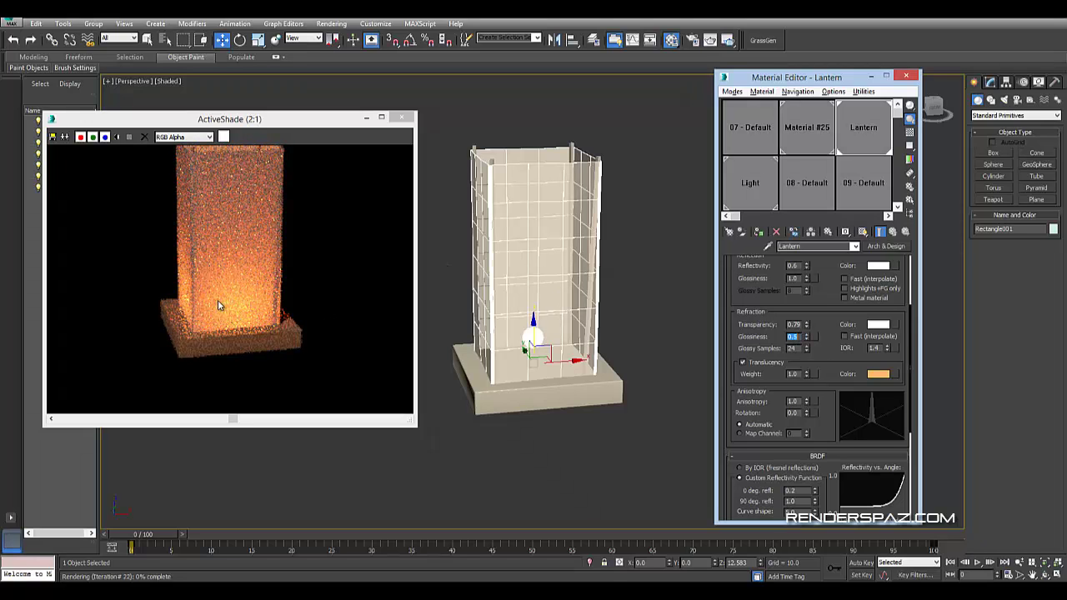
left_click(802, 324)
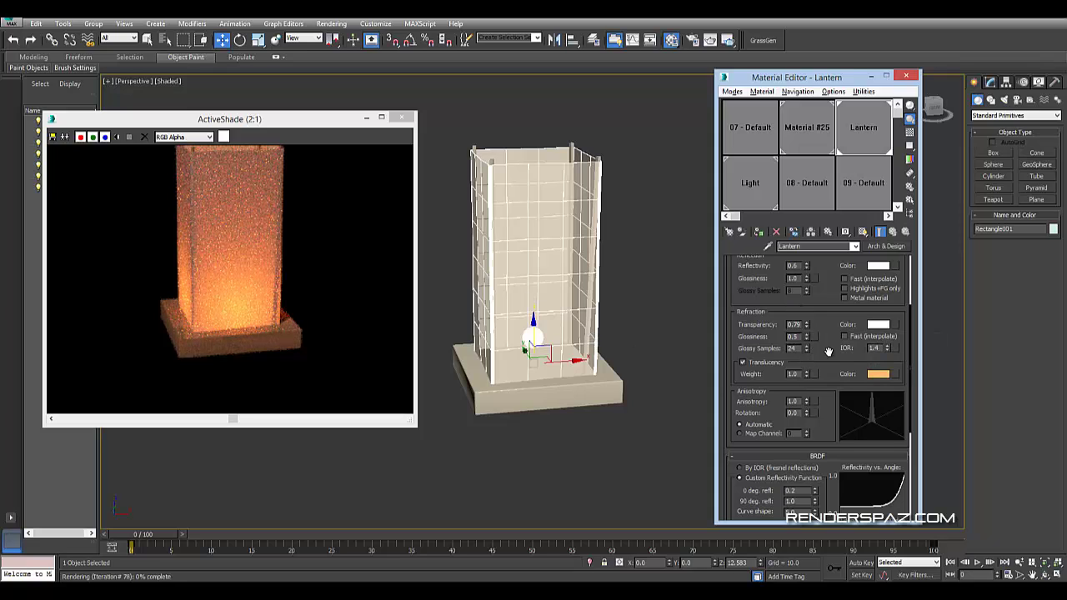
type("9")
key("Return")
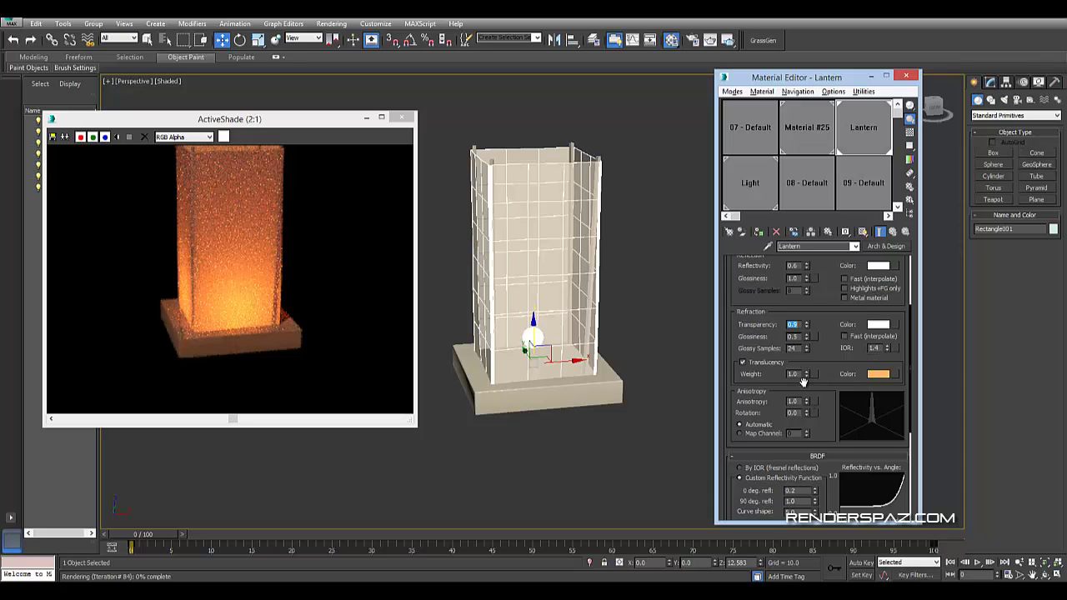
mouse_move(806, 377)
left_mouse_down()
mouse_move(806, 398)
mouse_move(808, 376)
left_mouse_up()
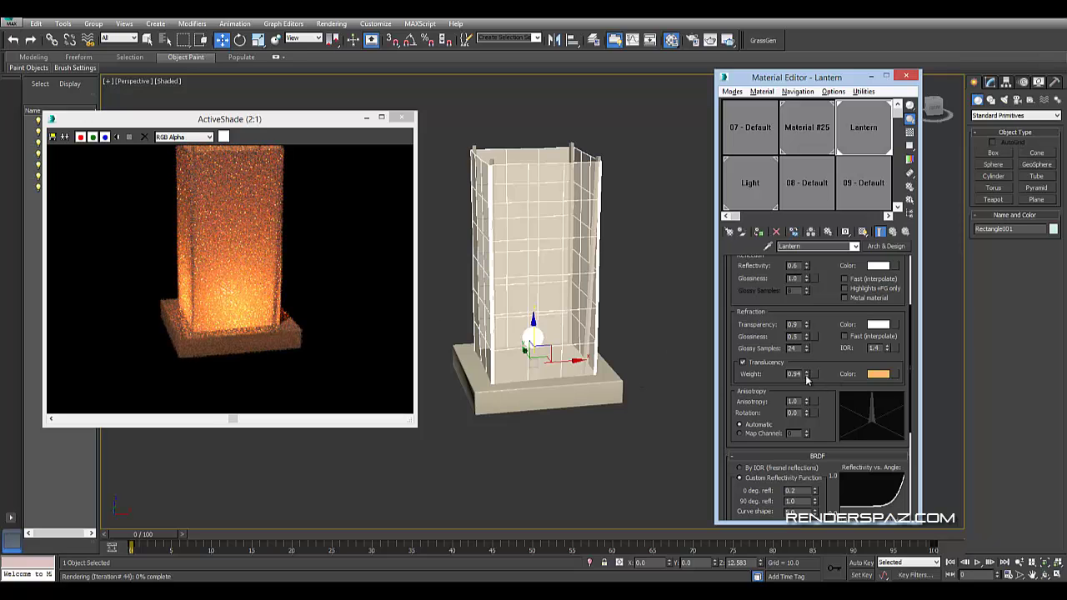
left_click_drag(807, 376, 807, 372)
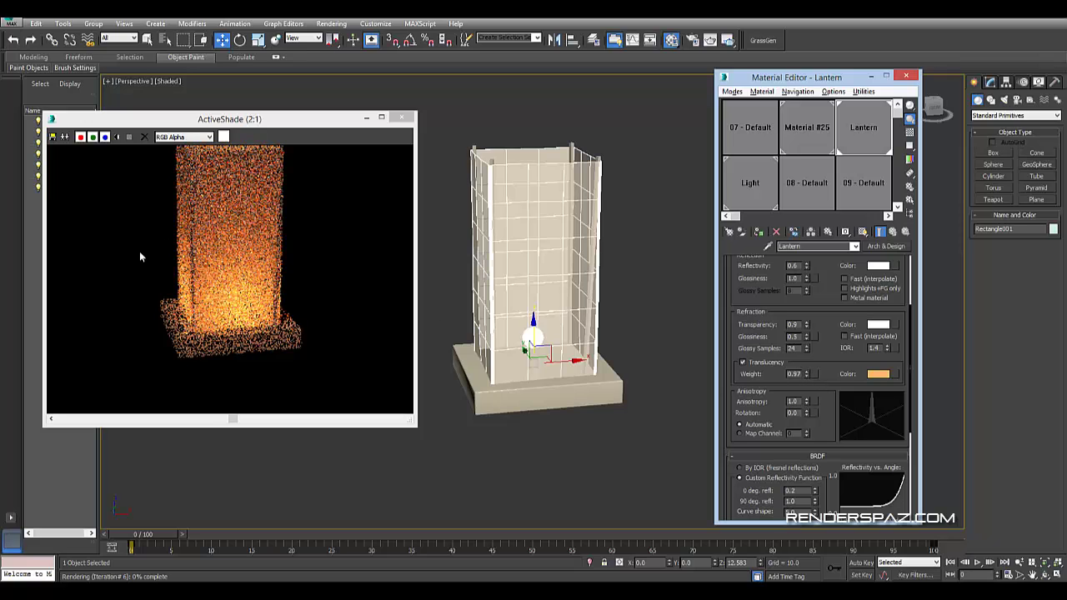
- Raise the Whiteness of the Lantern's translucency colour for a paler orange and reframe the lantern
left_click(875, 375)
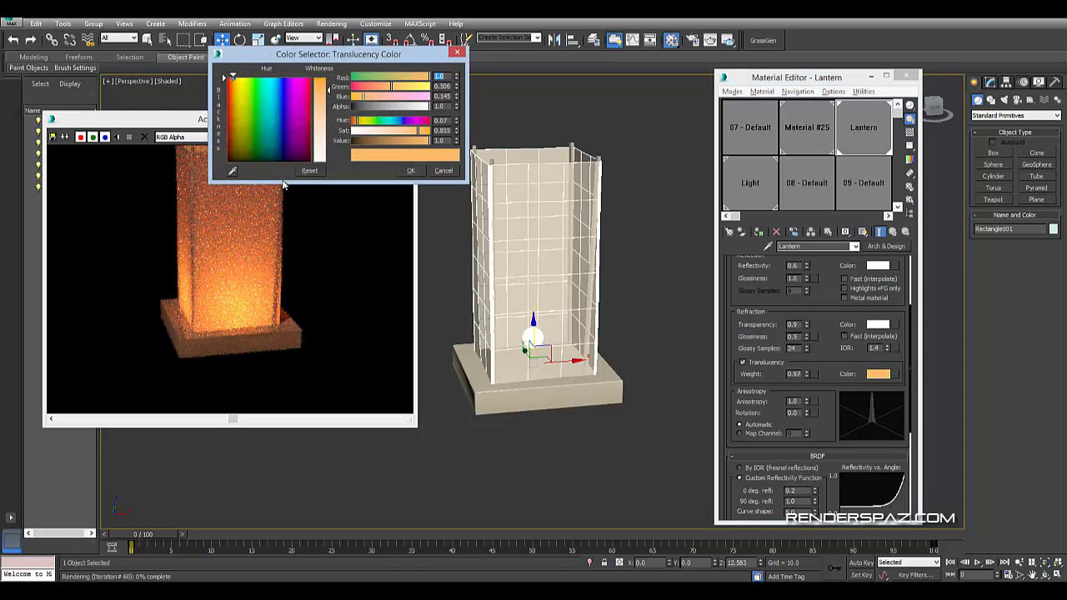
left_click_drag(317, 103, 327, 101)
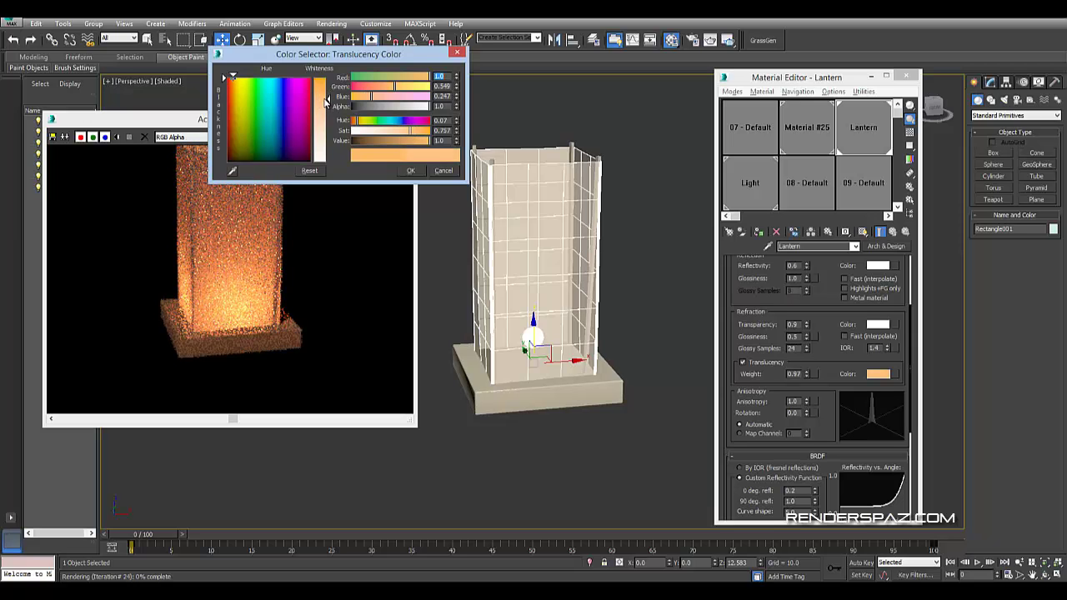
left_click(410, 170)
middle_click_drag(607, 460, 577, 490)
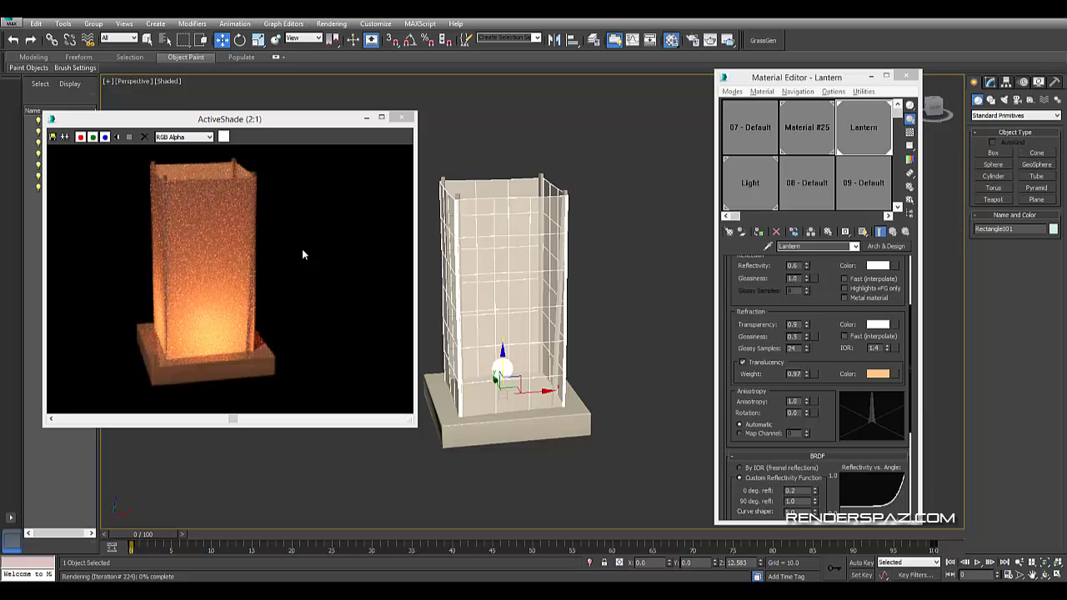
- Set the Light material's Self Illumination physical units to 60 and compare with the reference photo
left_click(767, 177)
scroll(818, 394, "down", 5)
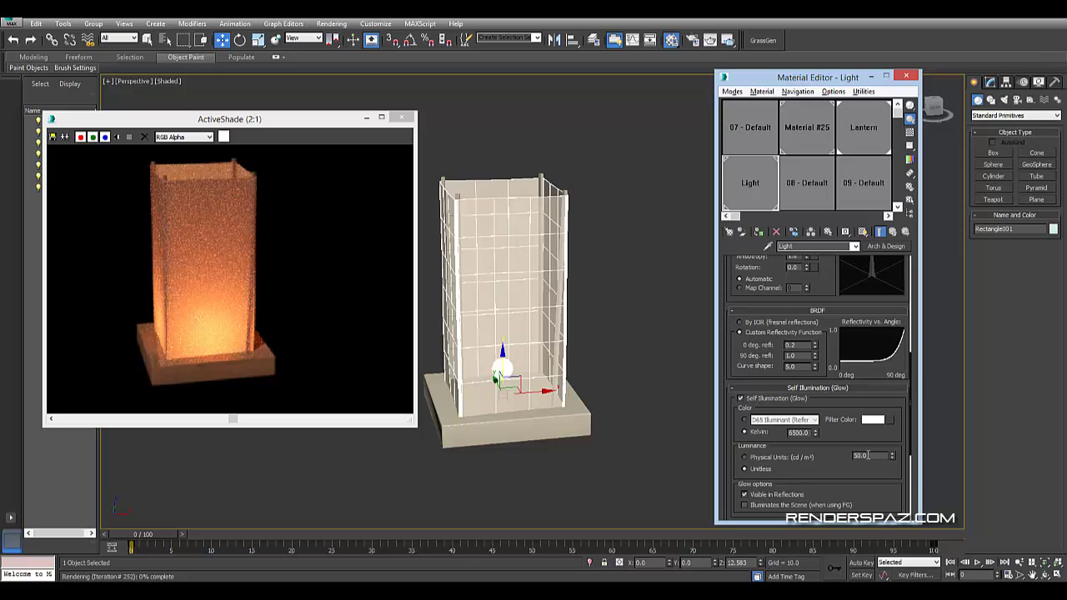
type("60")
key("Return")
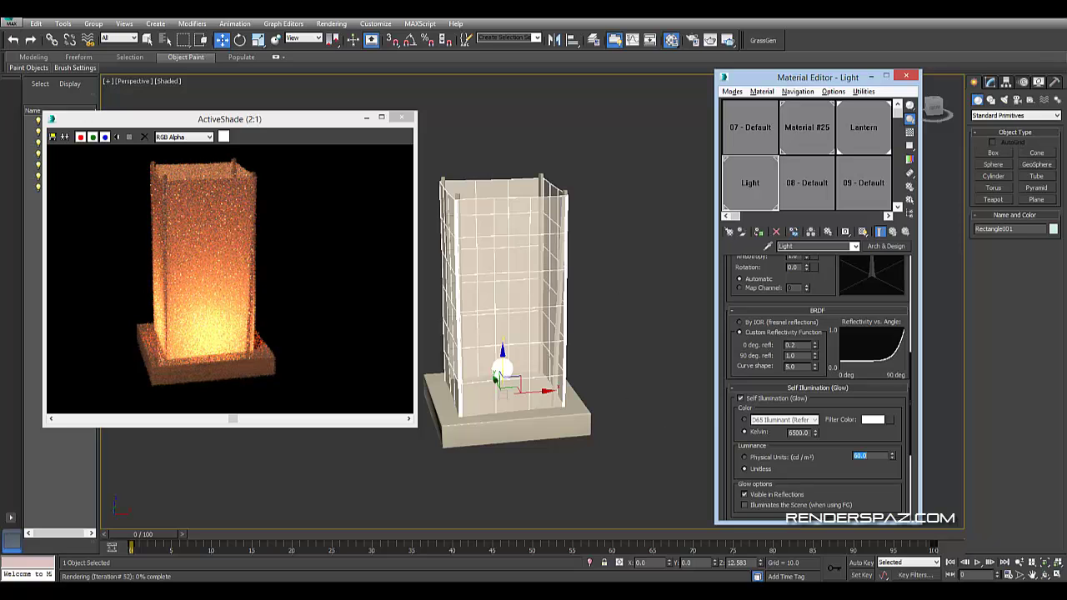
key("alt+Tab")
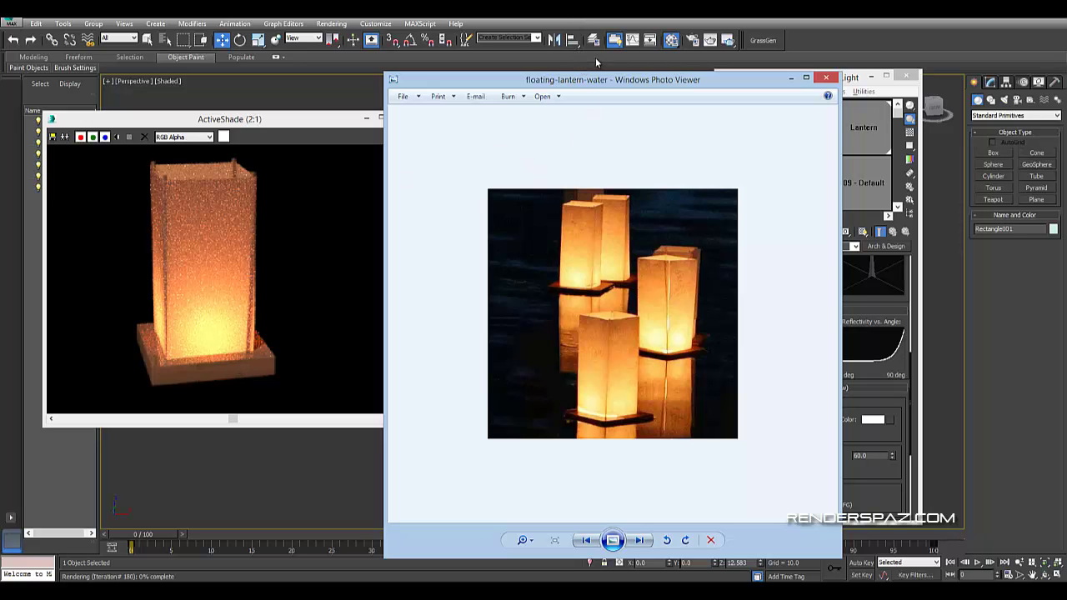
mouse_move(605, 90)
left_mouse_down()
mouse_move(810, 84)
mouse_move(657, 77)
left_mouse_up()
- Rename Material #25 to 'Wood' and show its beech-plank diffuse bitmap parameters
left_click(891, 73)
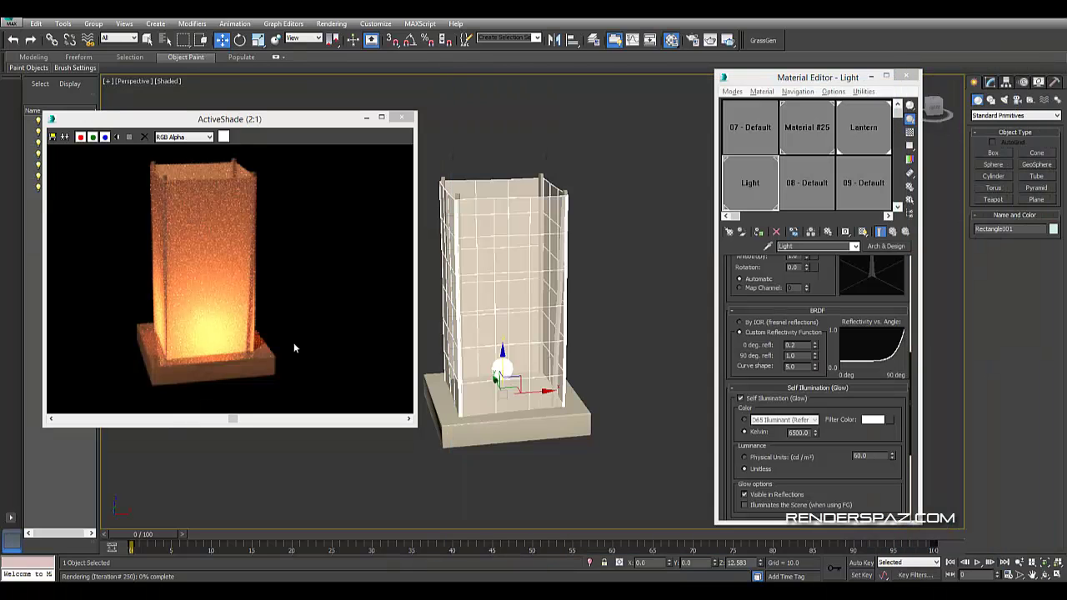
left_click(859, 138)
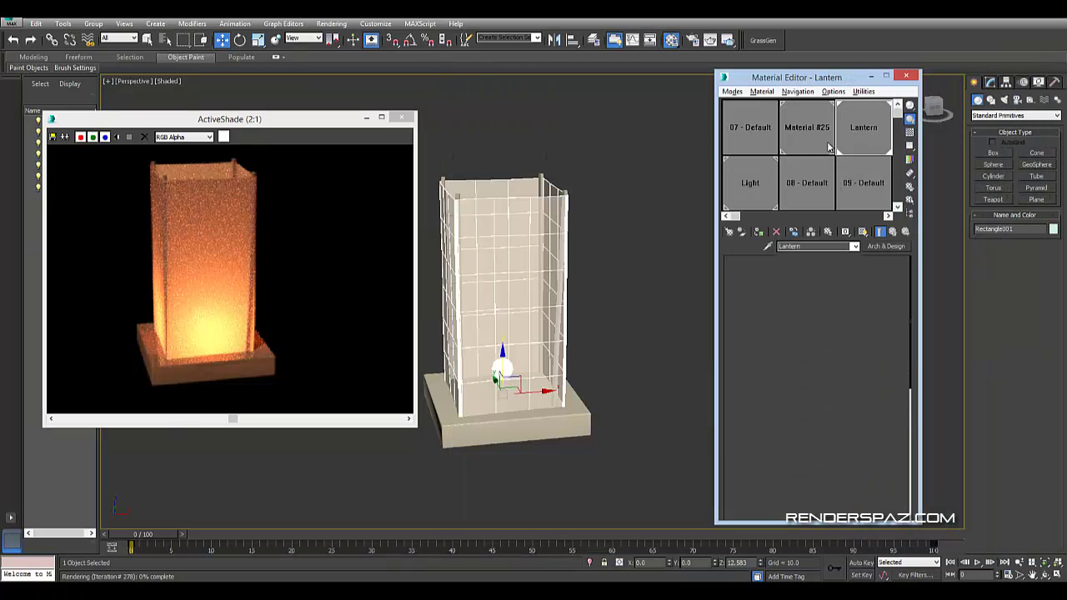
left_click(794, 138)
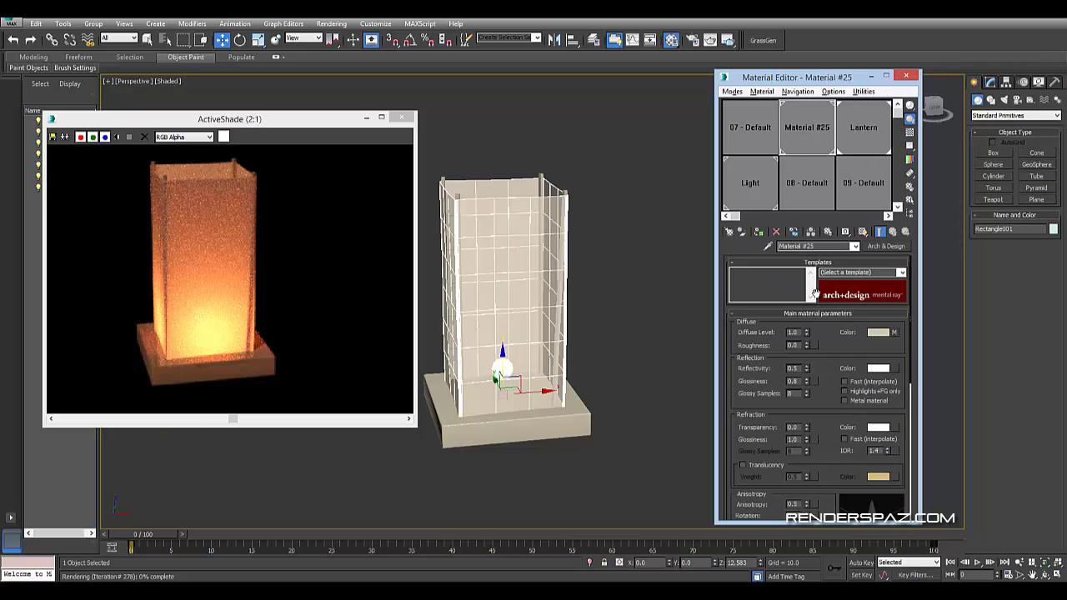
left_click(820, 247)
type("Wood")
key("Return")
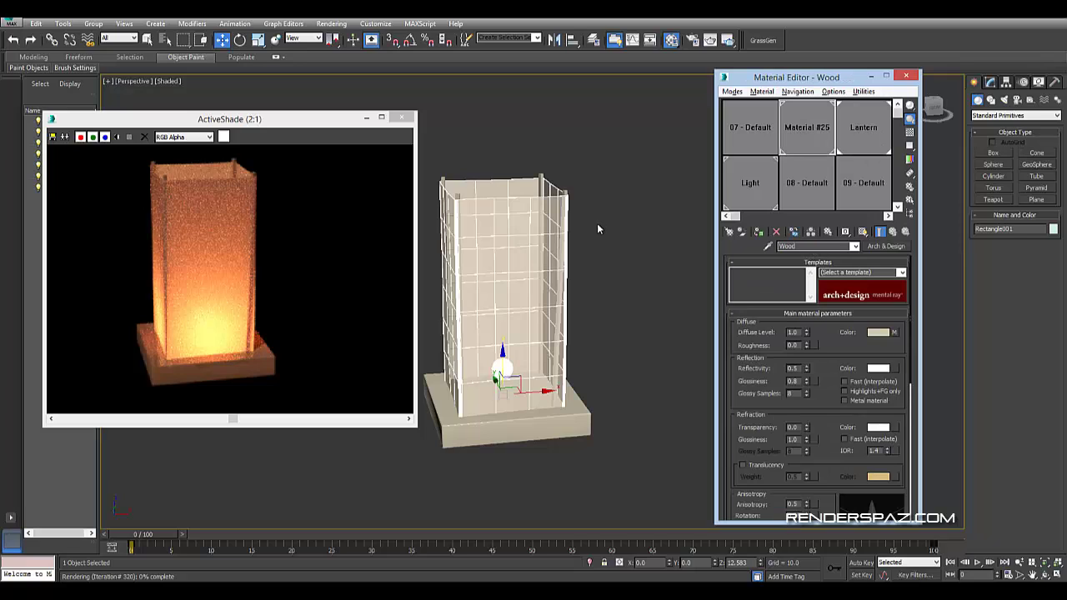
left_click(895, 334)
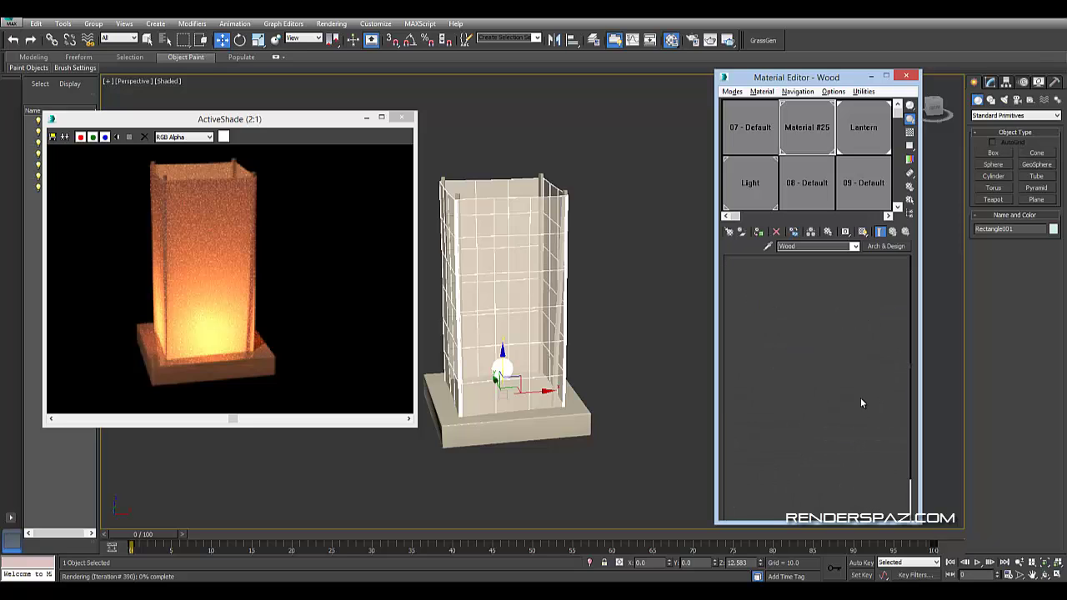
scroll(814, 467, "down", 2)
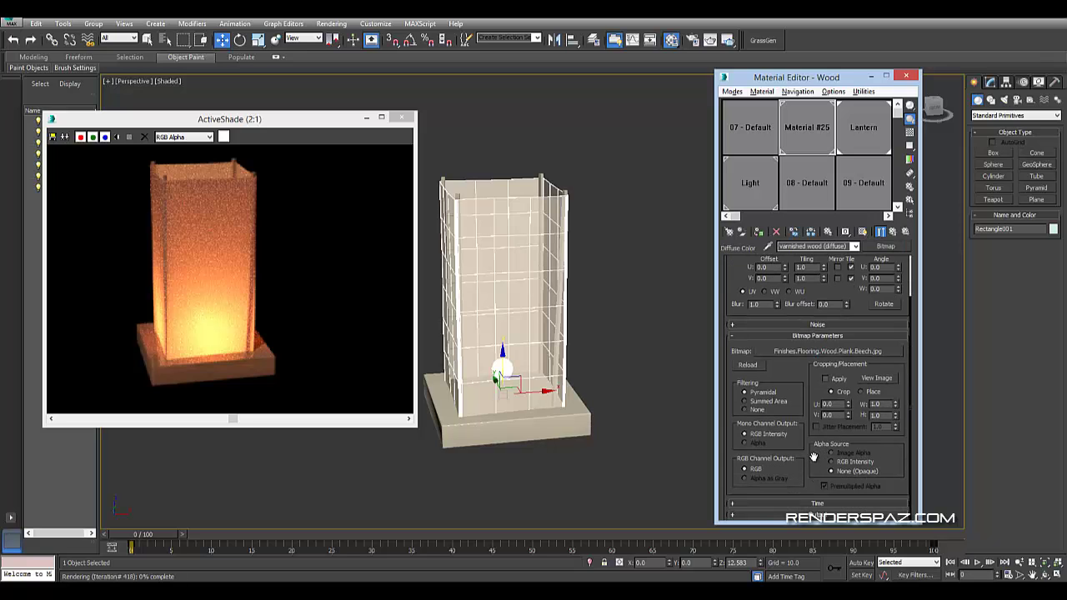
- Expand the Wood map's Output settings, try RGB Level and Offset values, then reset RGB Offset to 0.0
left_click(814, 516)
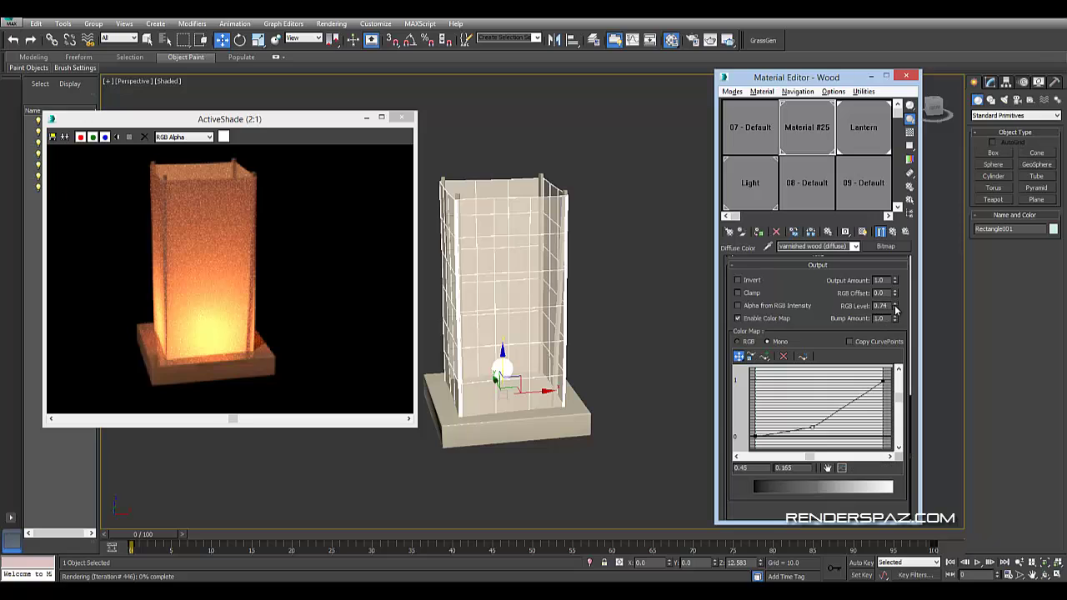
left_click_drag(894, 307, 895, 309)
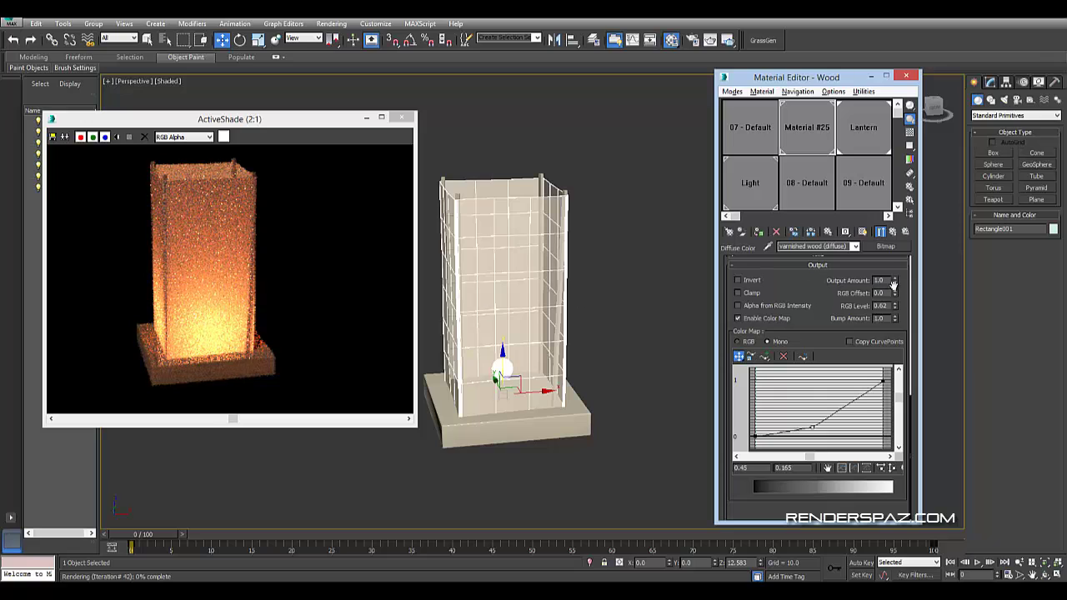
left_click_drag(895, 296, 895, 307)
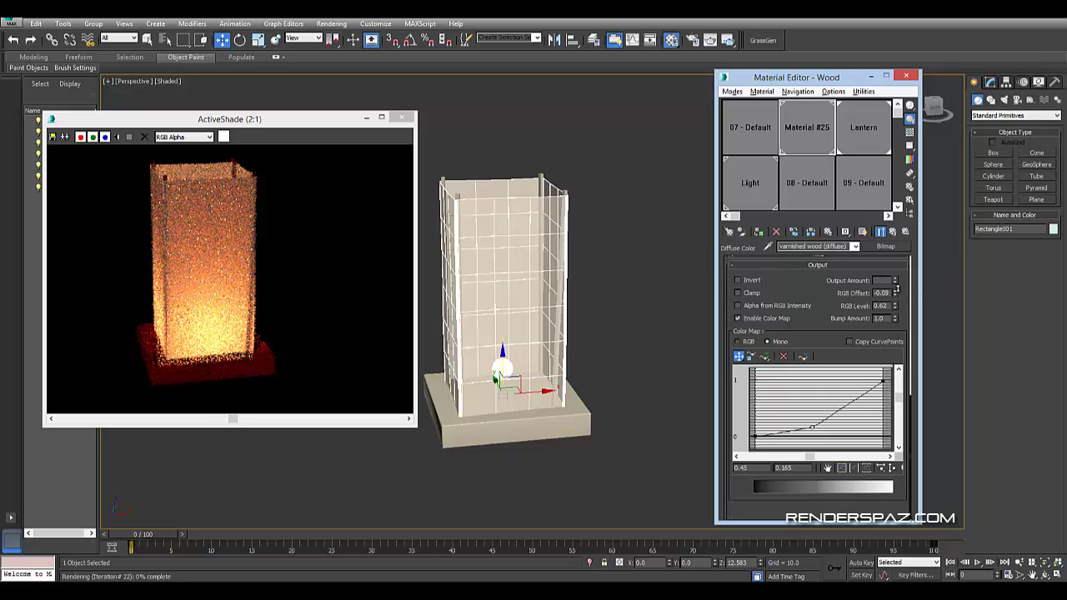
left_click_drag(895, 294, 899, 290)
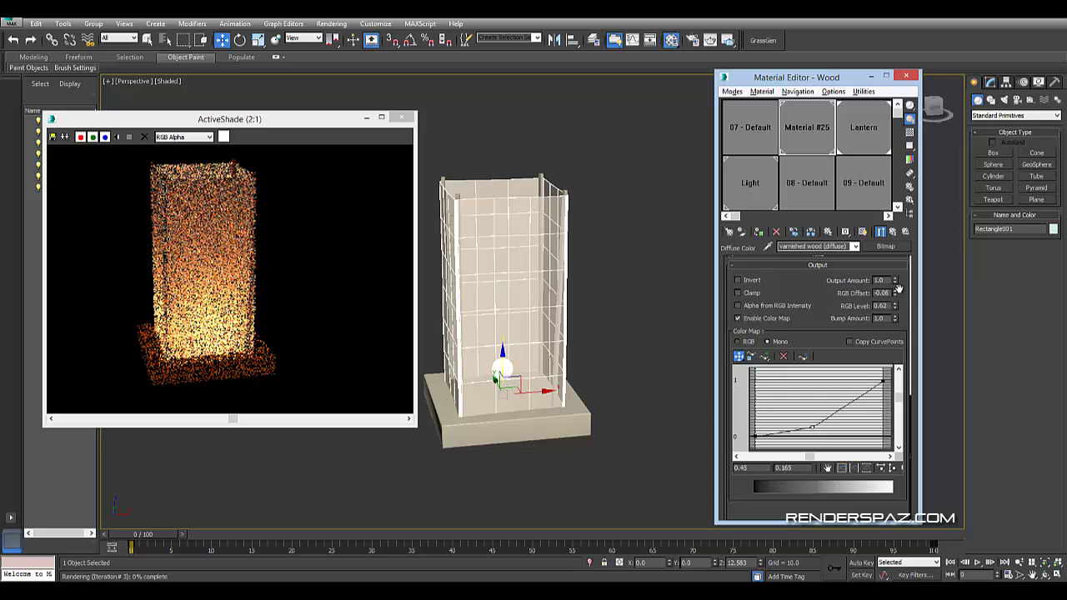
left_click(895, 293)
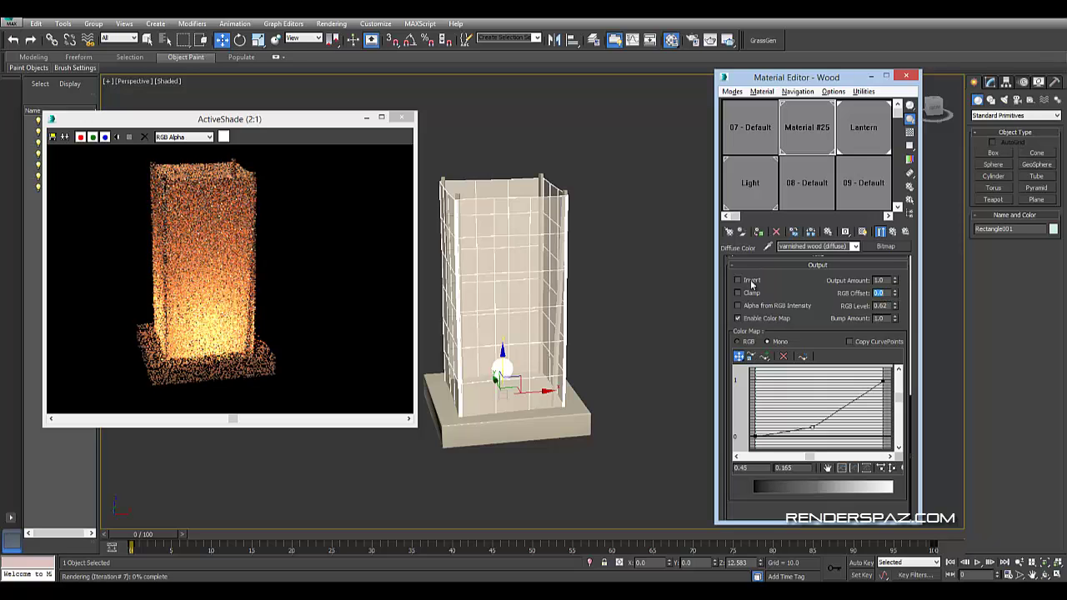
left_click(880, 292)
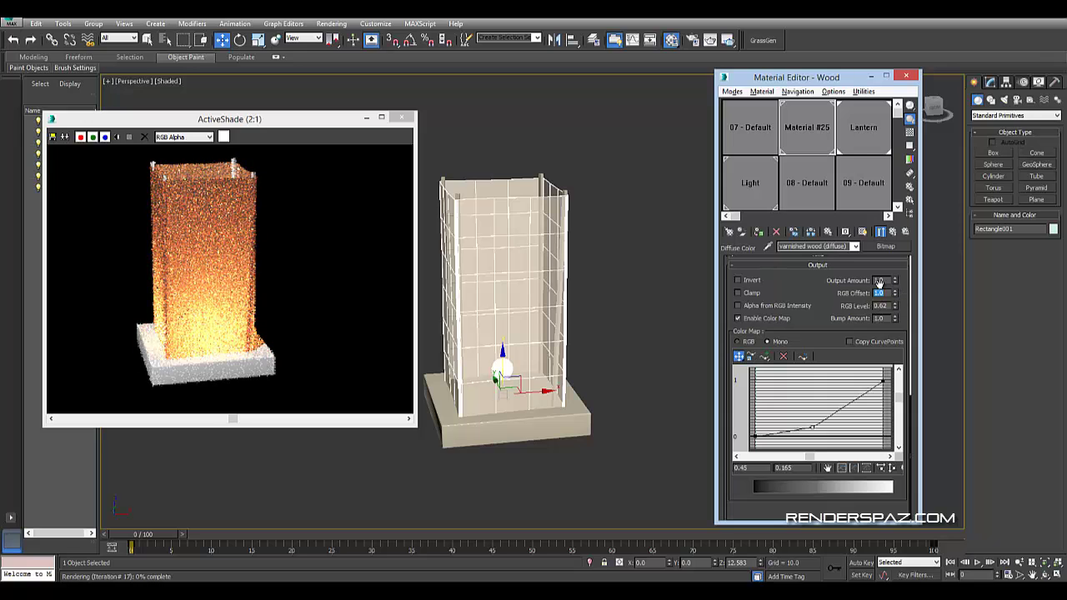
type("0")
key("Return")
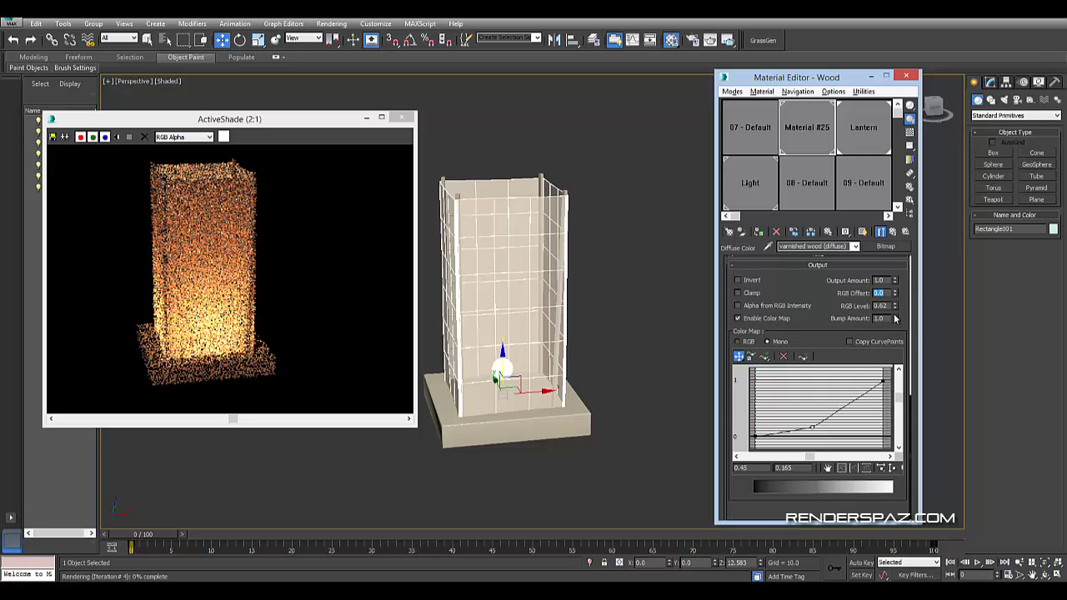
- Lower RGB Level to 0.48 and nudge RGB Offset to -0.03, checking against the reference photo
left_click_drag(895, 310, 897, 319)
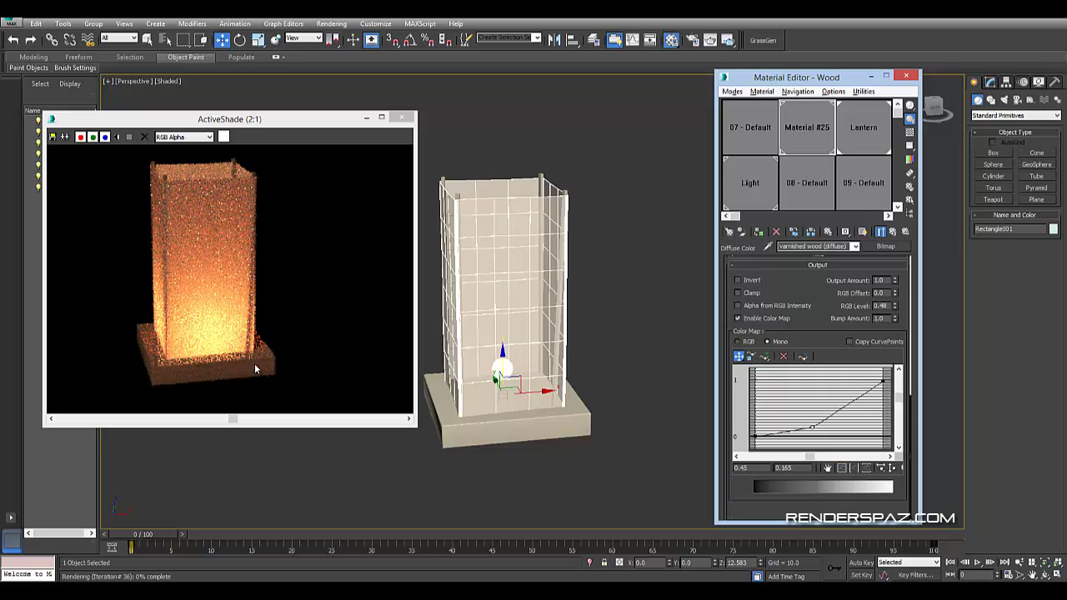
left_click(895, 296)
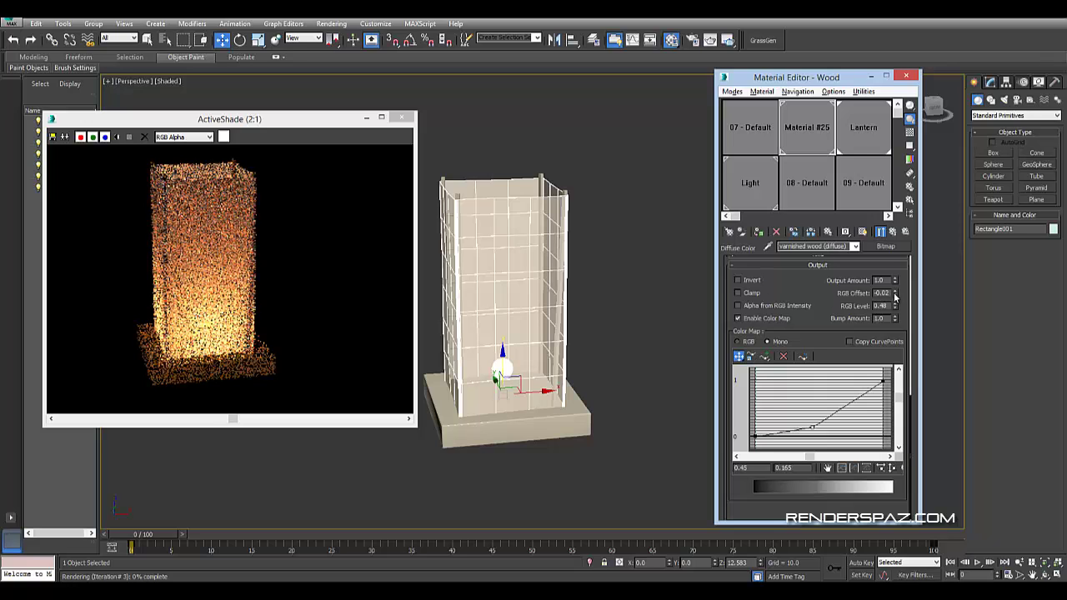
left_click(896, 296)
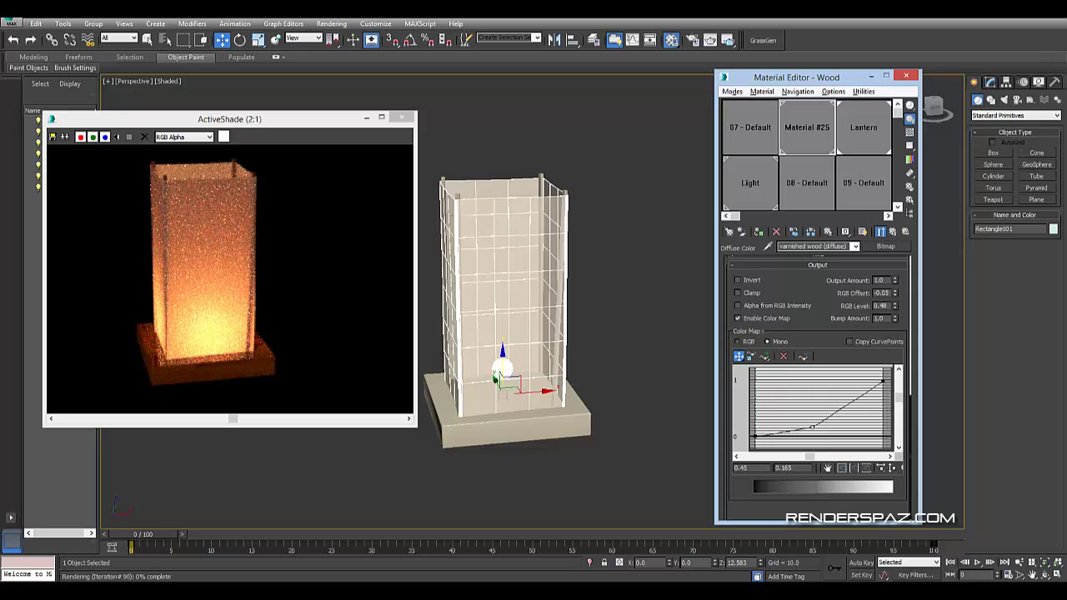
left_click(250, 529)
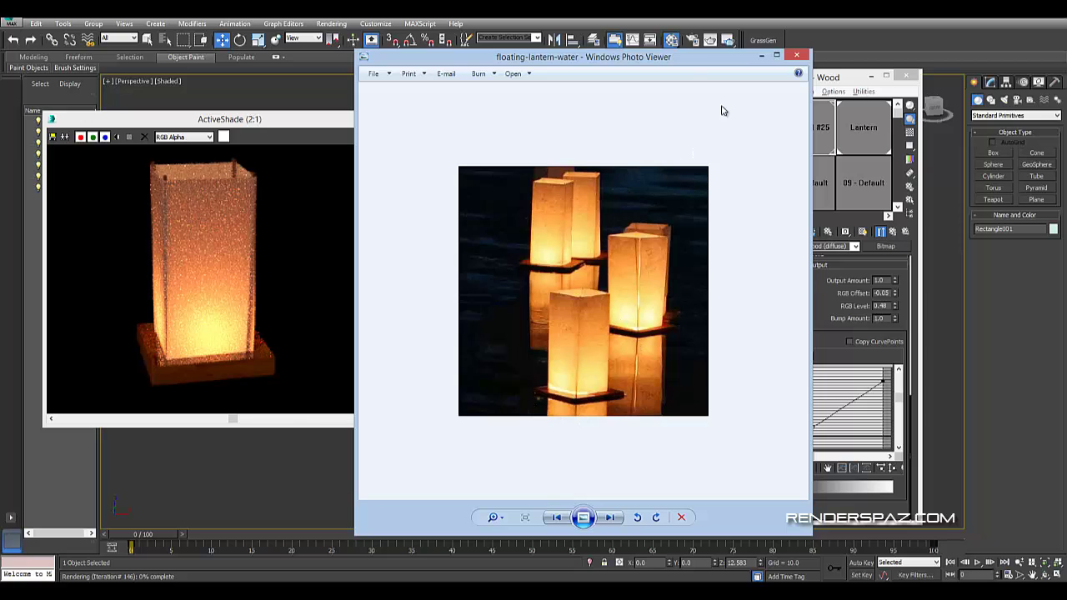
left_click(797, 57)
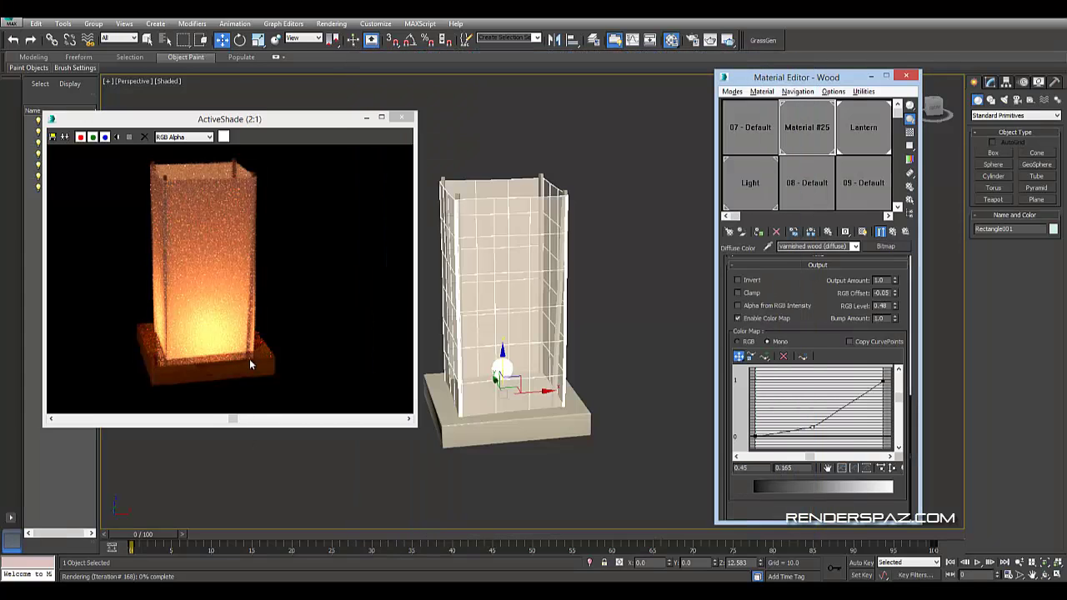
- Close the Material Editor and orbit and zoom out to frame the lantern
left_click(906, 76)
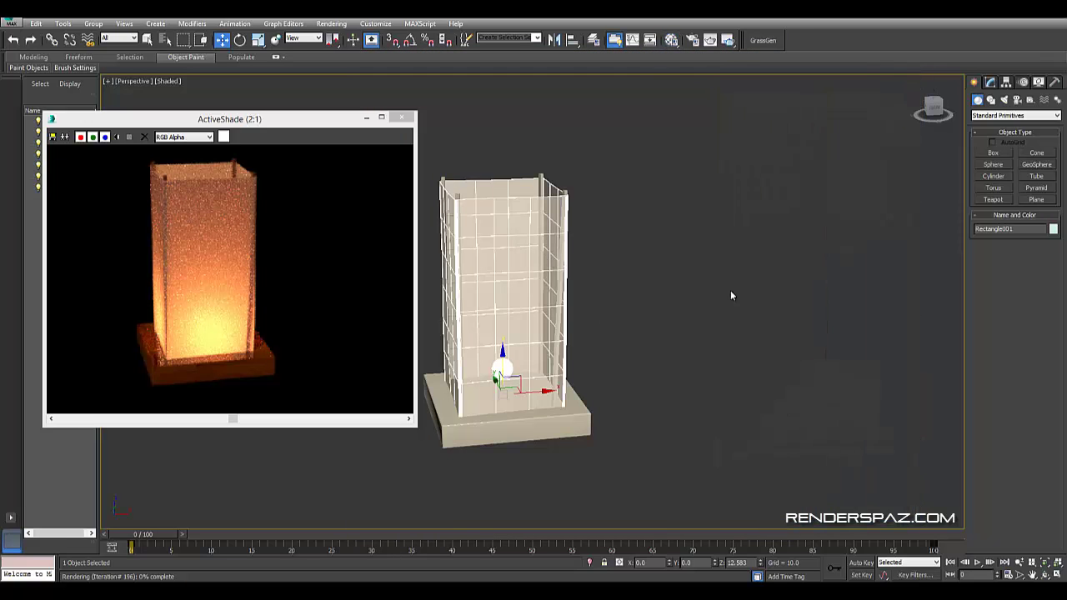
mouse_move(588, 332)
middle_mouse_down()
mouse_move(649, 326)
mouse_move(678, 378)
mouse_move(632, 356)
middle_mouse_up()
scroll(649, 326, "down", 3)
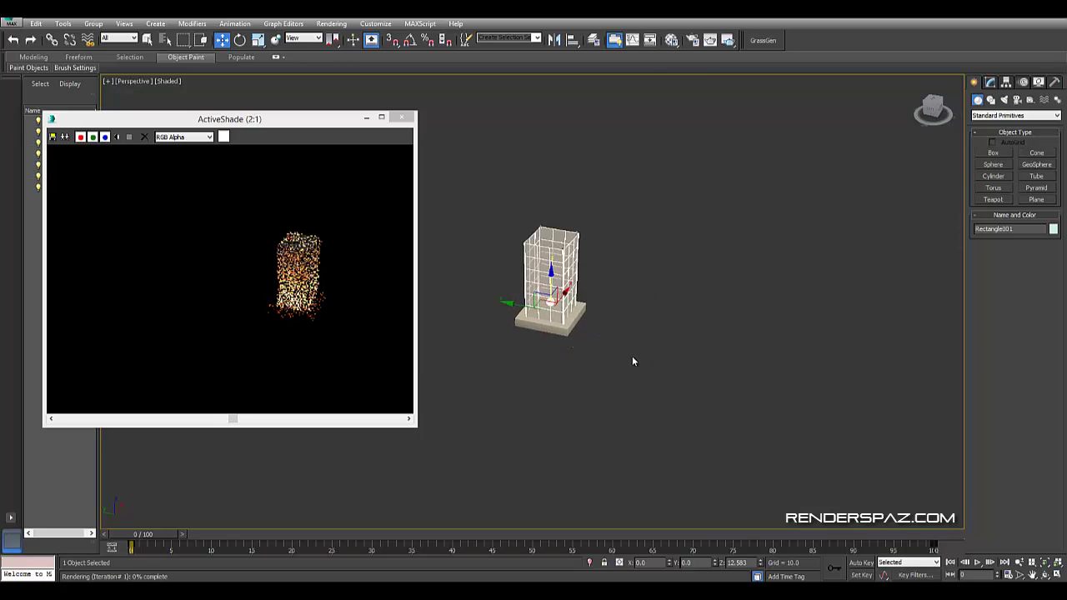
scroll(595, 329, "up", 1)
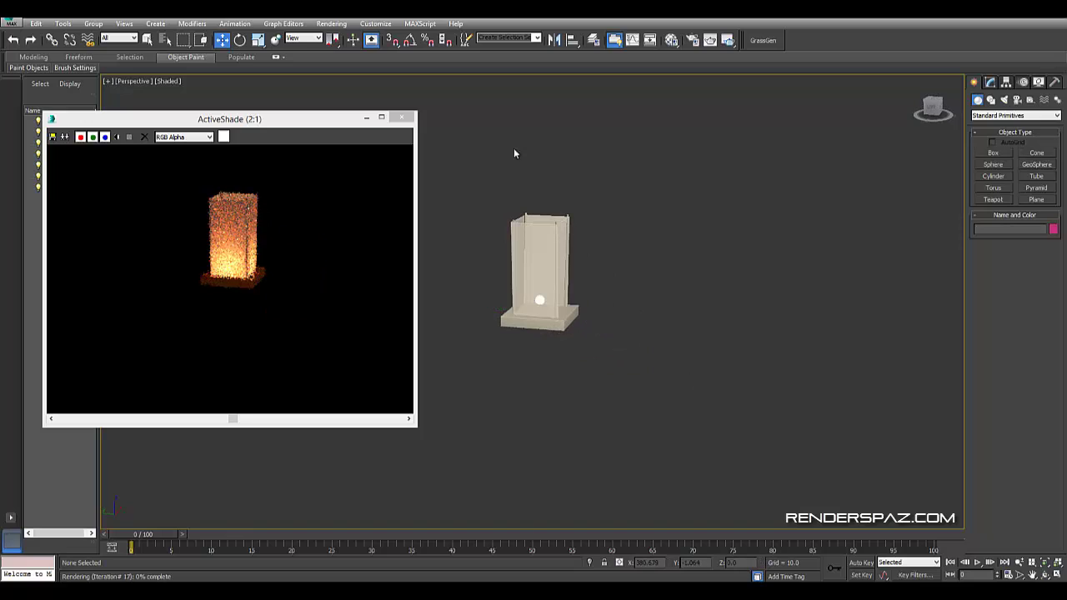
- Group the seven lantern parts into a group named Lantern
left_click_drag(492, 158, 618, 350)
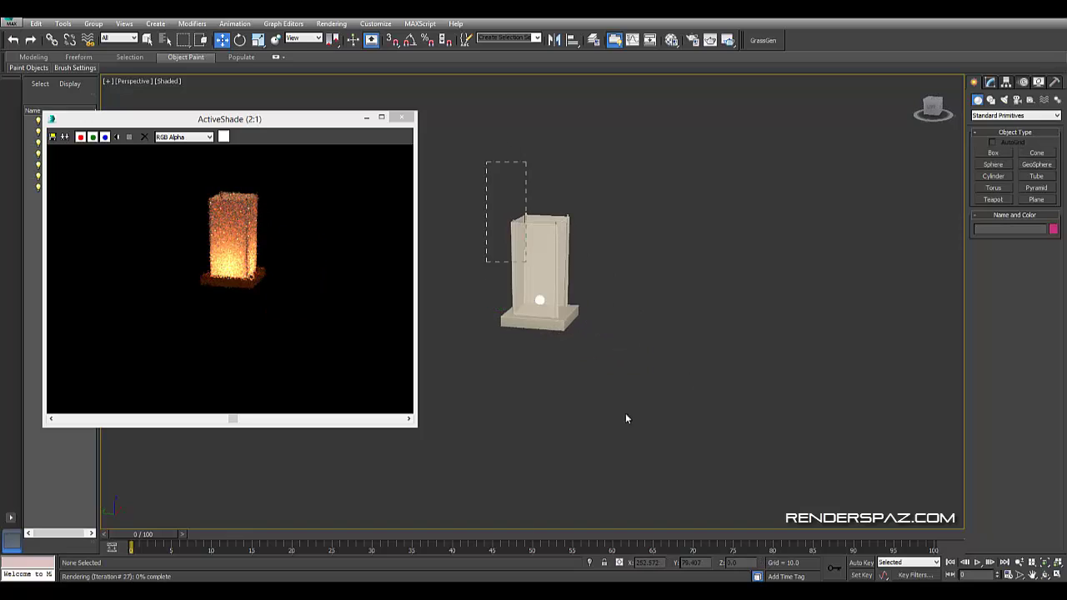
left_click(94, 23)
left_click(104, 36)
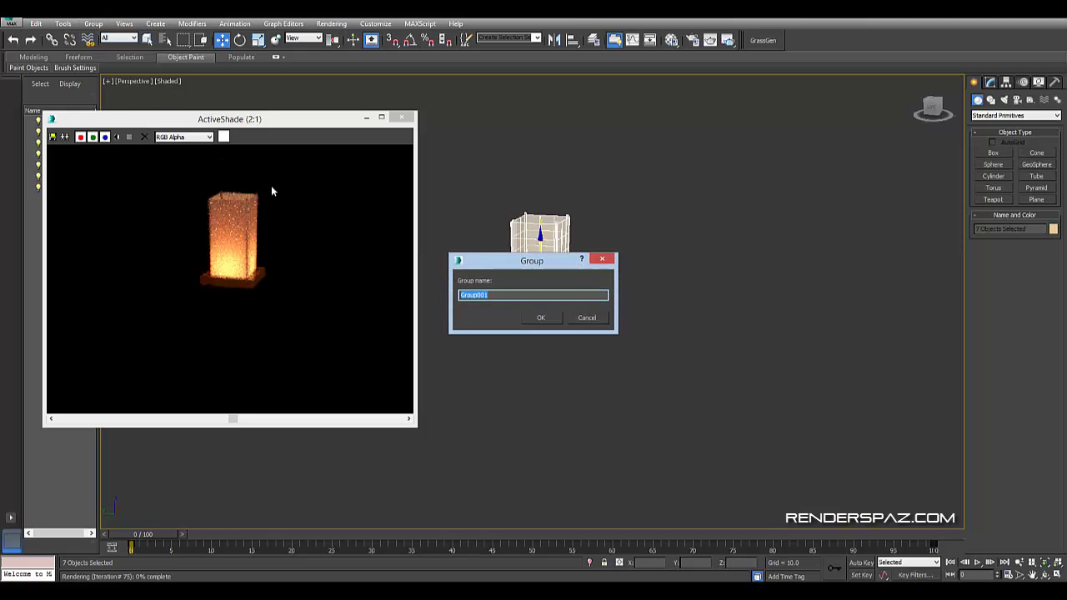
type("L")
type("m")
key("Return")
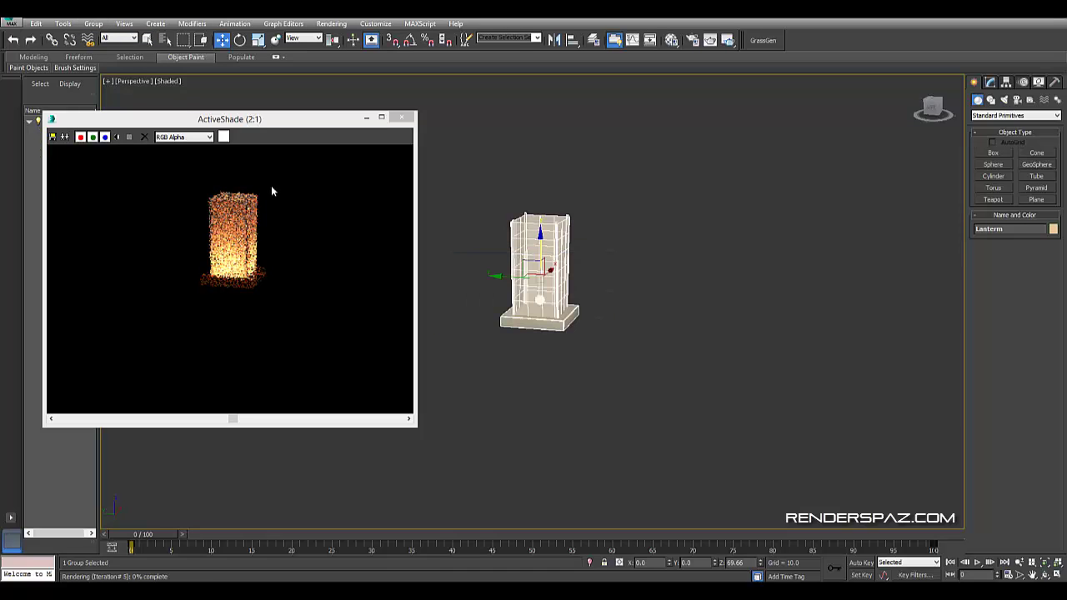
left_click(992, 85)
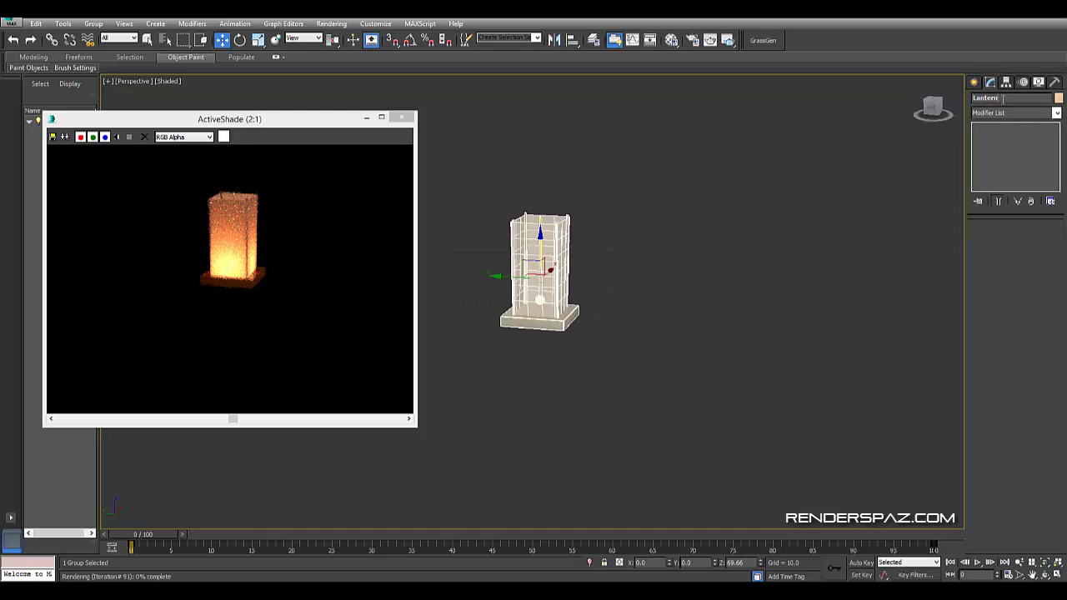
- Shift-drag a copy of the Lantern group to the right, named Lantern001
left_click(718, 236)
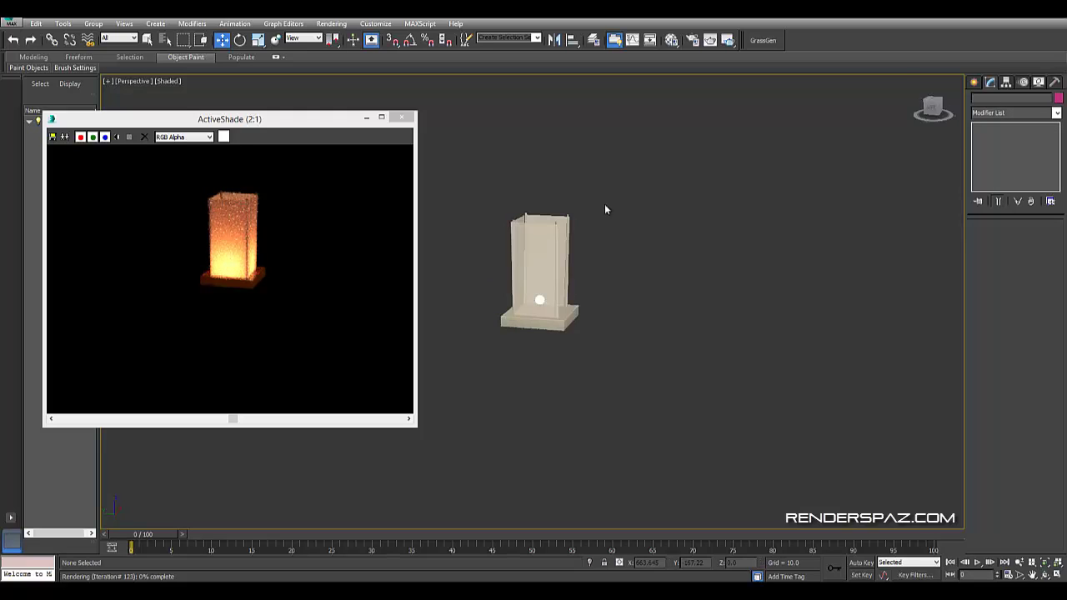
left_click(530, 293)
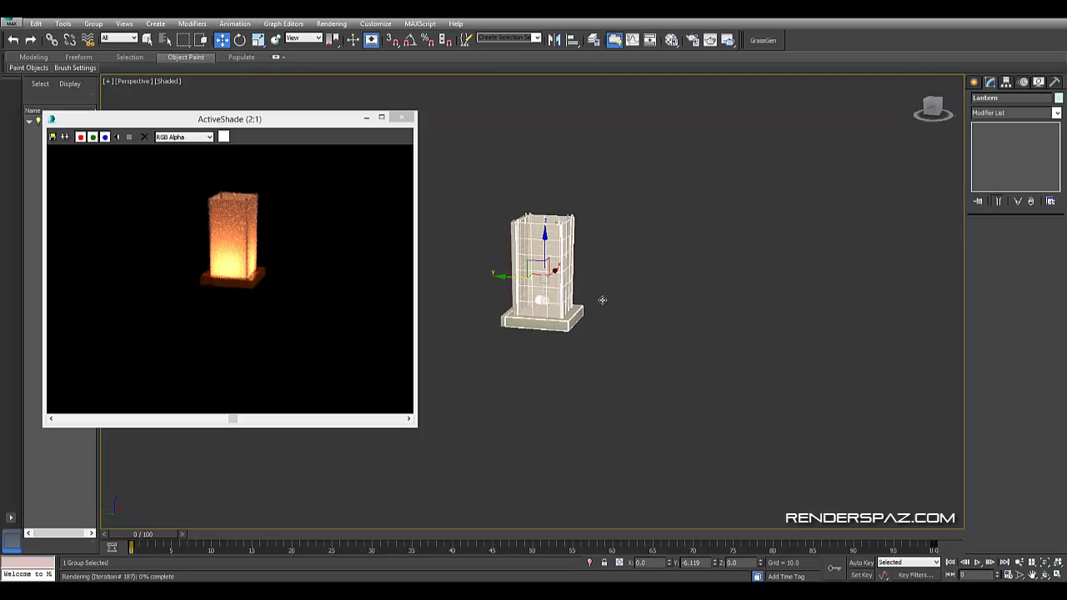
left_click_drag(510, 290, 623, 299, "shift")
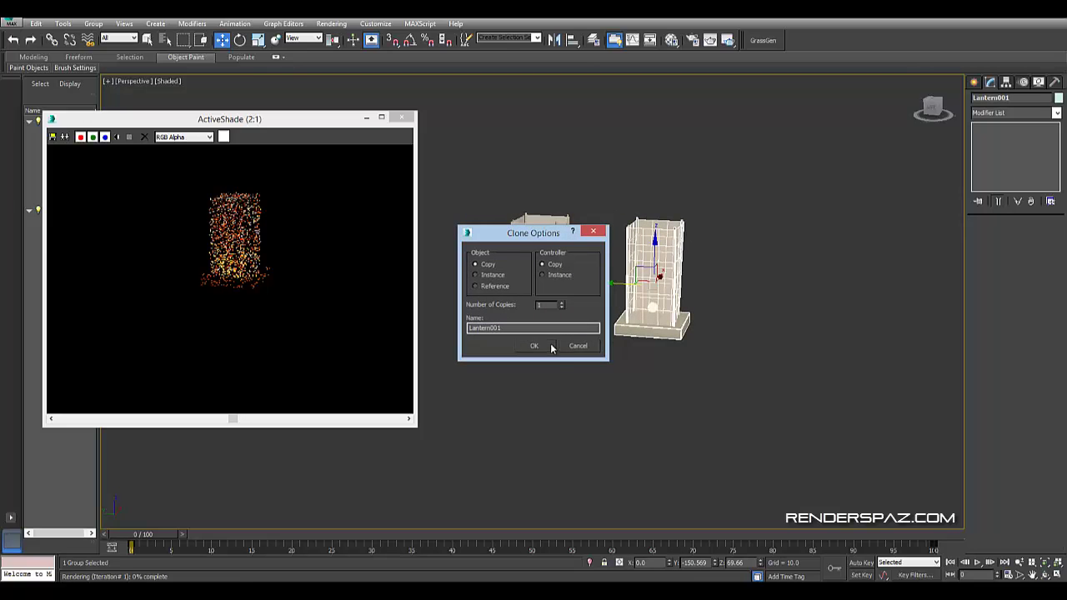
- Confirm the Lantern001 copy and frame both lanterns in the view
left_click(536, 346)
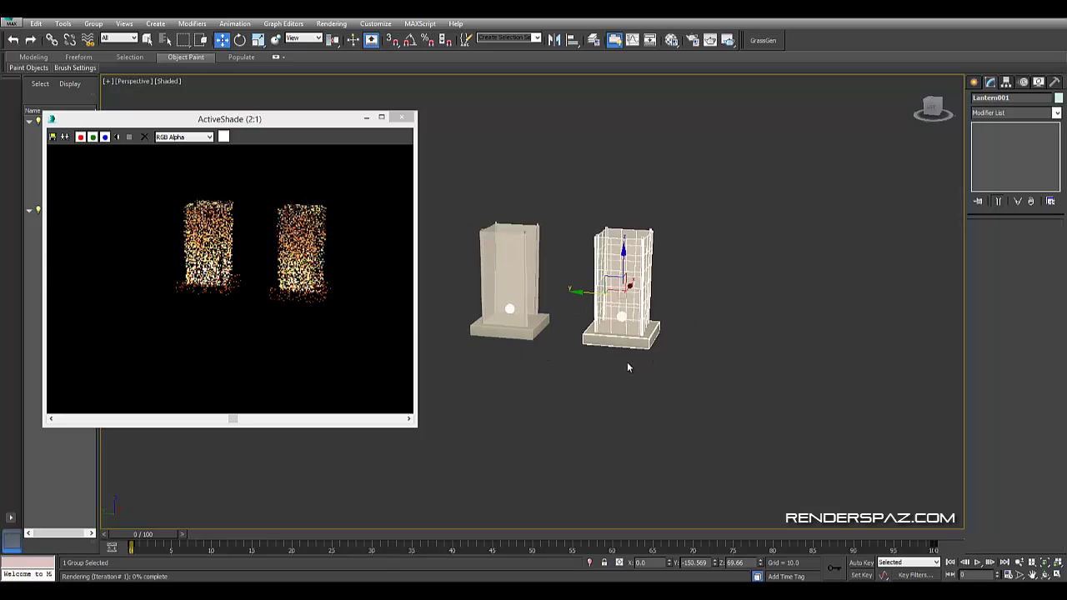
scroll(627, 362, "up", 3)
scroll(634, 266, "up", 2)
scroll(634, 266, "down", 3)
scroll(624, 317, "down", 2)
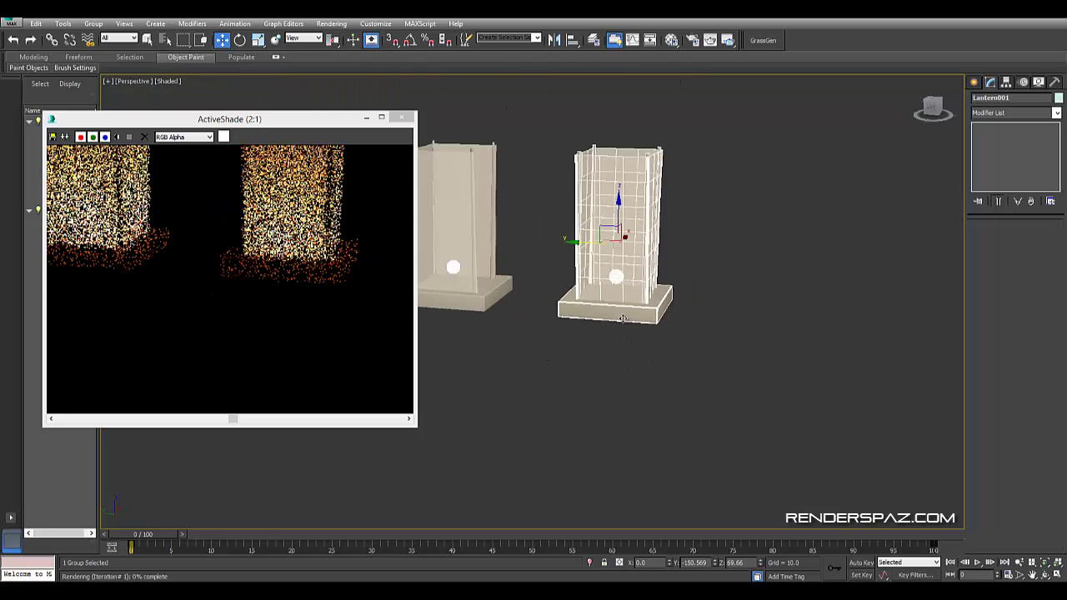
middle_click_drag(620, 300, 625, 323)
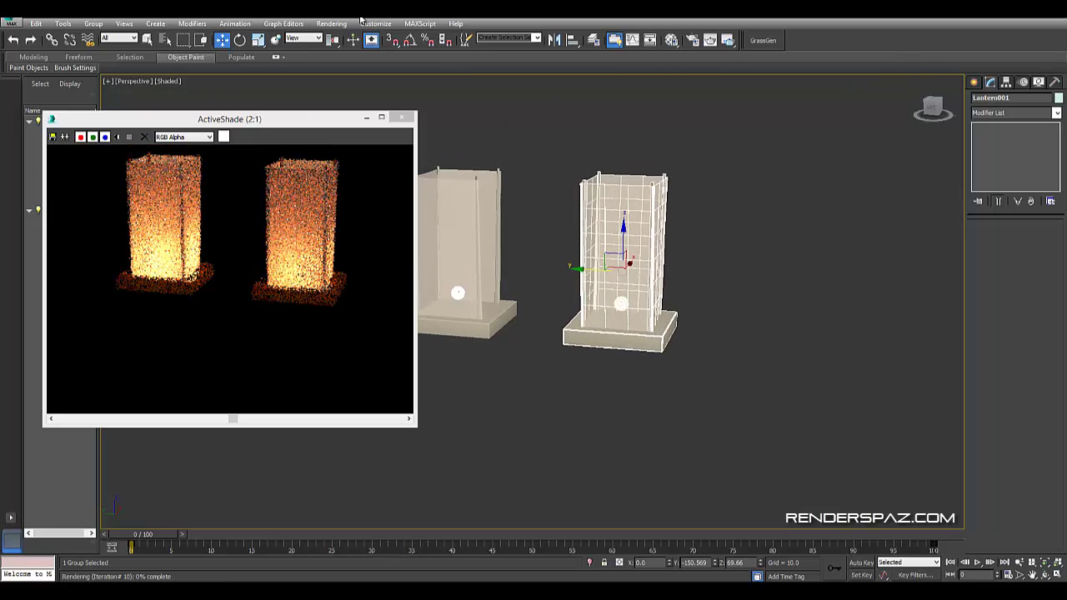
- Cancel the Group naming dialog that appeared by accident from the Group menu
left_click(93, 23)
left_click(107, 38)
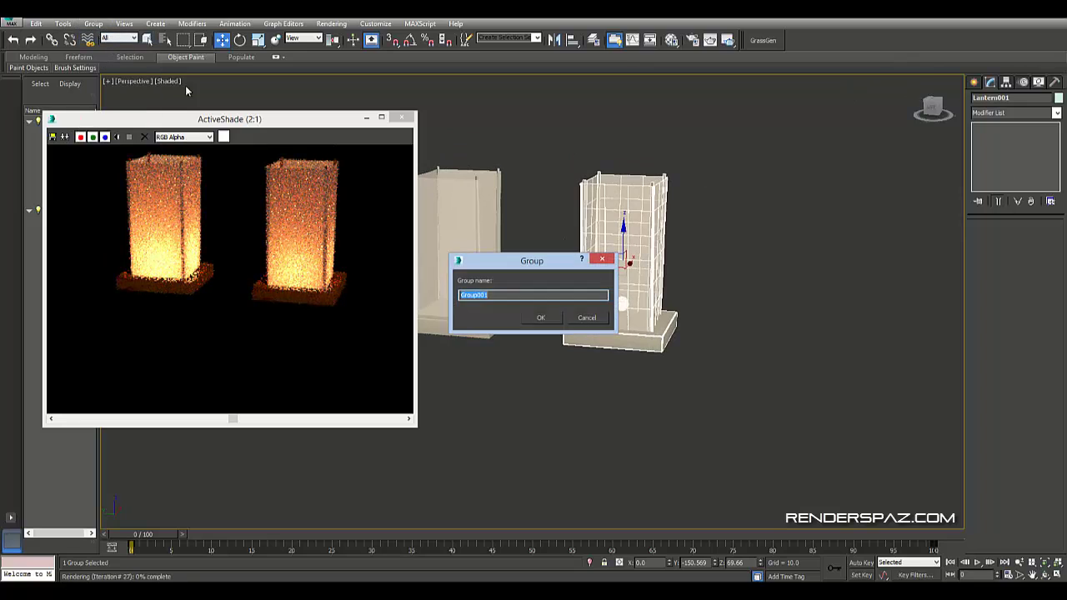
left_click(589, 319)
- Open the Lantern001 group and give Rectangle002 Twist Angle -3.0 and Noise Seed 7
left_click(94, 24)
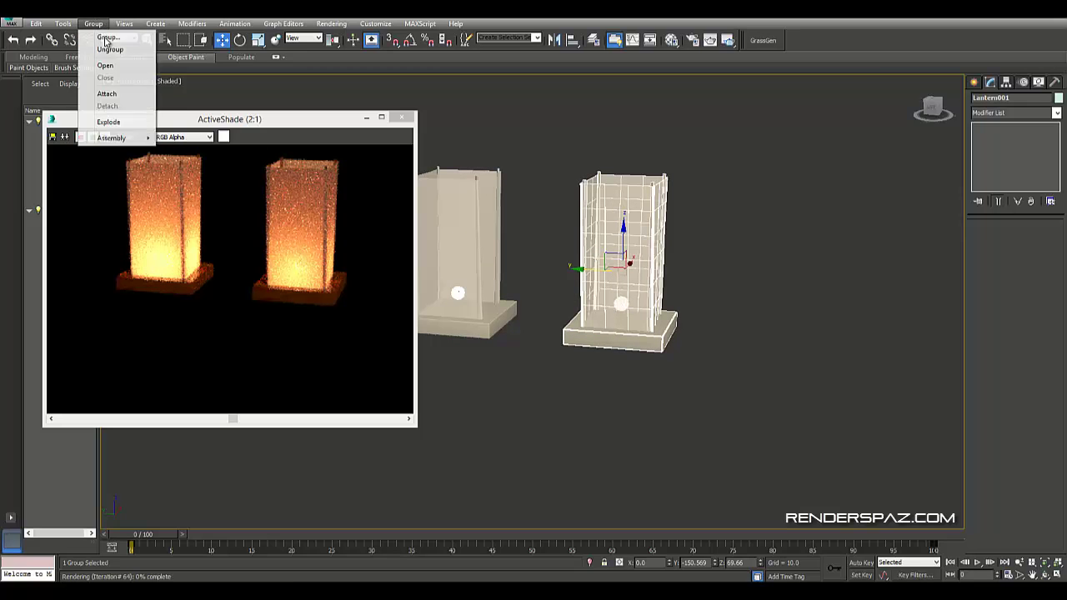
left_click(105, 65)
left_click(634, 223)
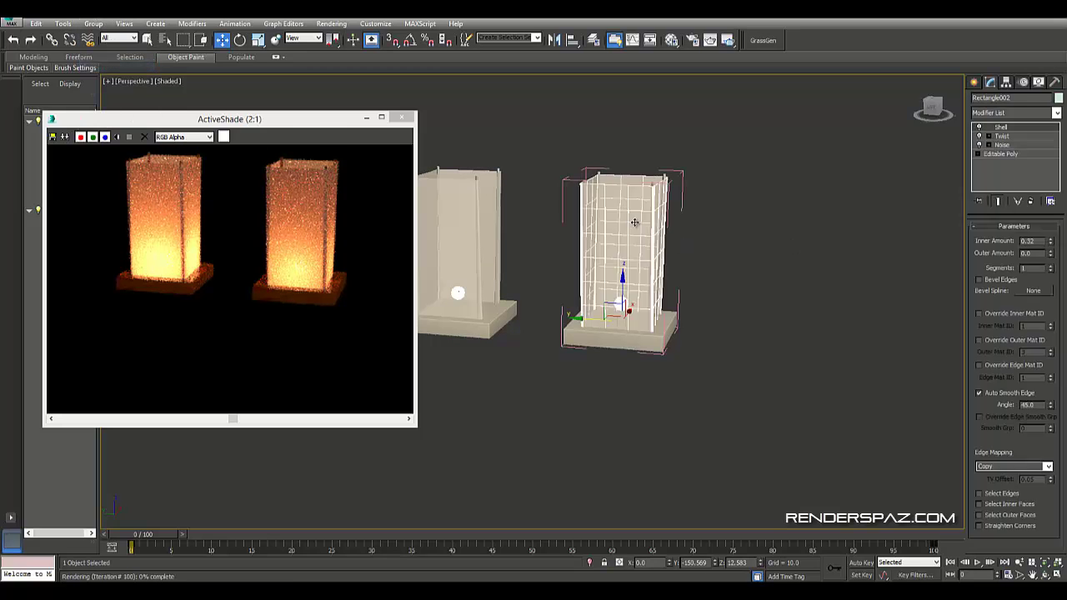
left_click(1002, 138)
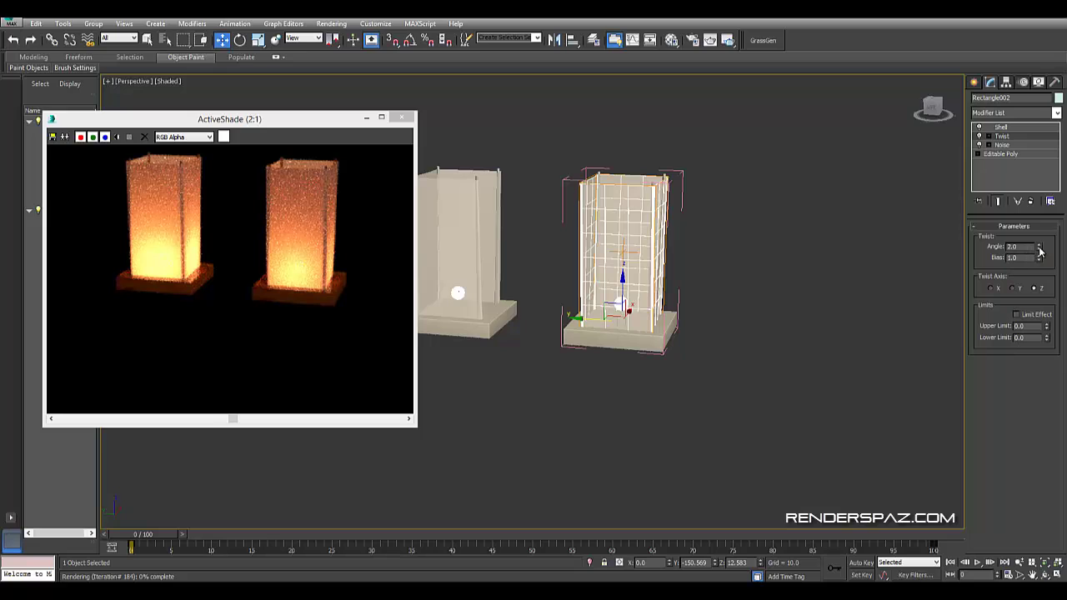
left_click_drag(1040, 250, 1039, 252)
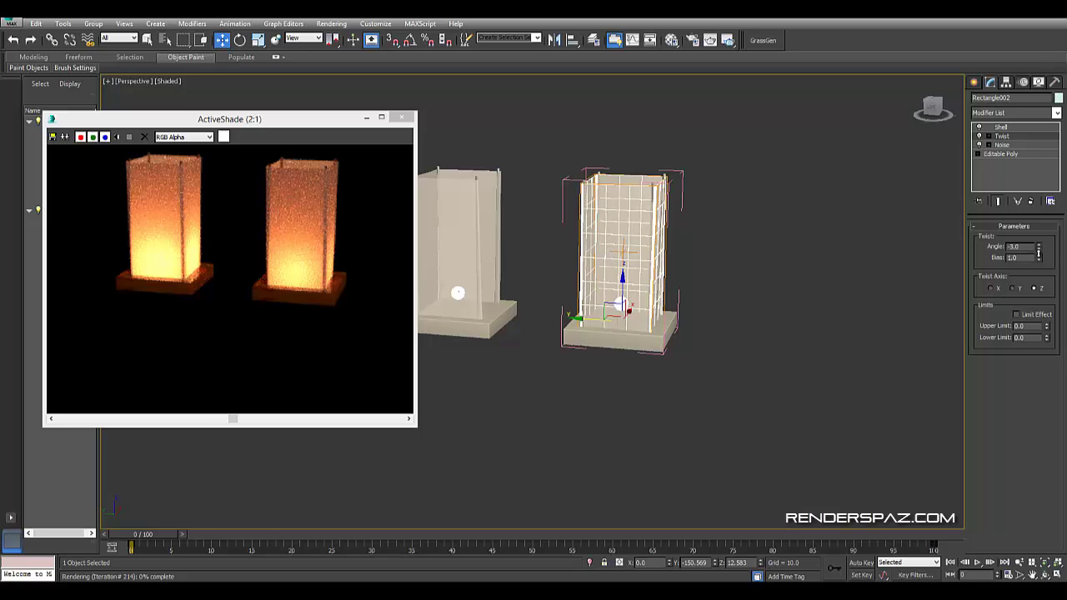
left_click(1002, 146)
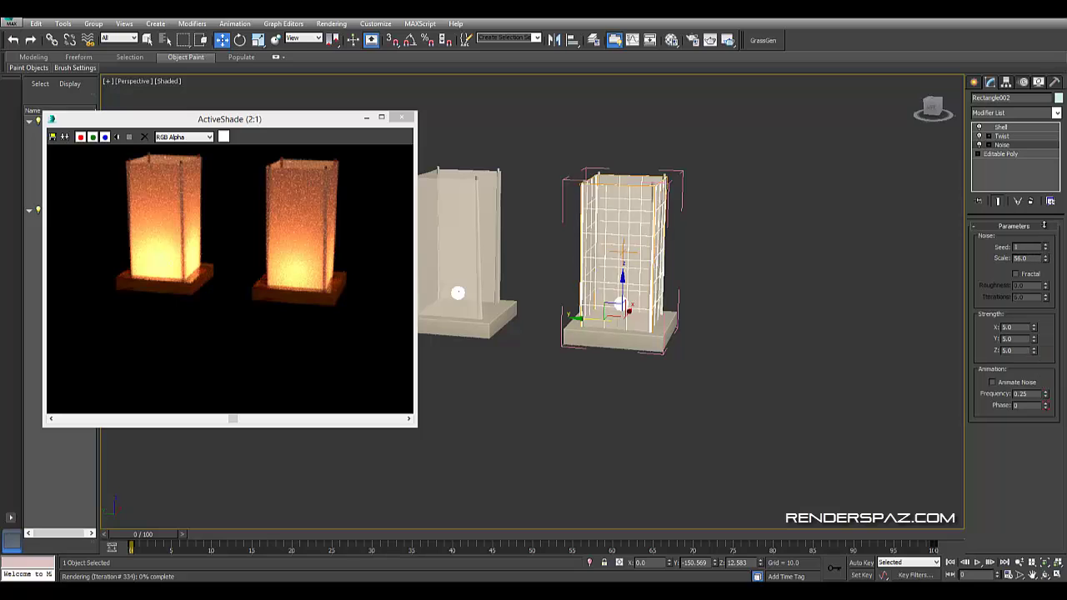
left_click_drag(1044, 225, 1047, 206)
left_click(851, 207)
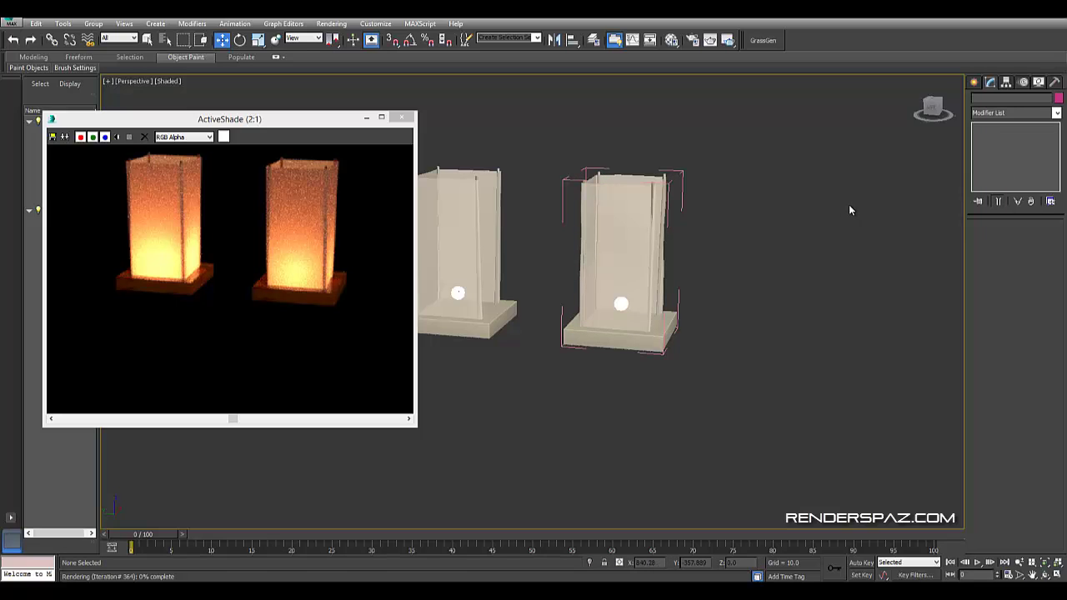
- Zoom in on the copied lantern and nudge corner pillar Box007 slightly along X
mouse_move(713, 267)
middle_mouse_down("alt")
mouse_move(729, 295)
mouse_move(705, 247)
middle_mouse_up("alt")
scroll(662, 181, "up", 5)
mouse_move(663, 181)
middle_mouse_down()
mouse_move(669, 255)
mouse_move(692, 291)
middle_mouse_up()
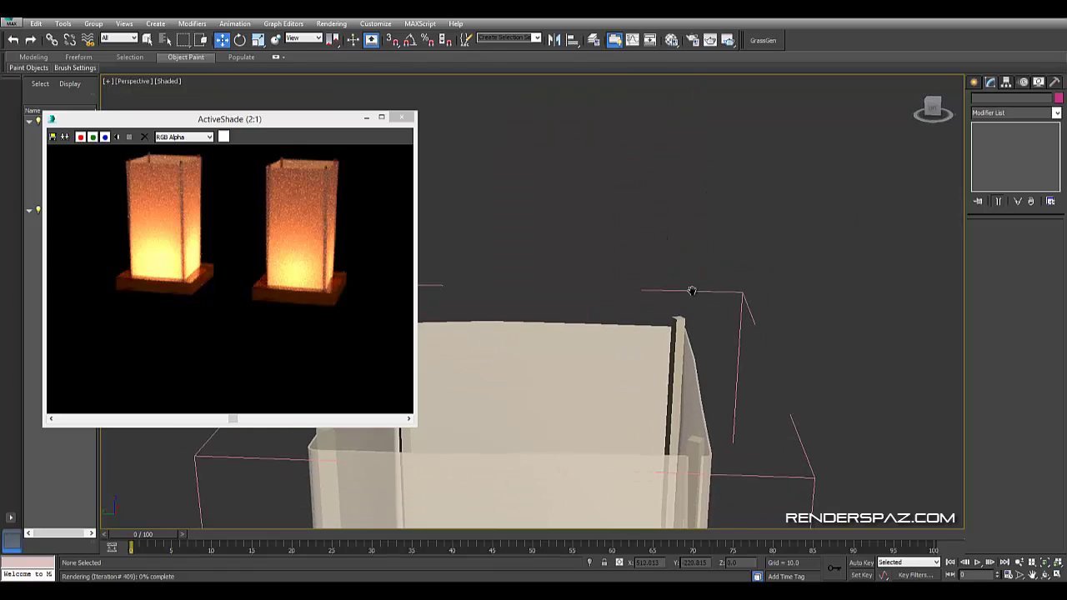
left_click(691, 397)
mouse_move(692, 397)
middle_mouse_down()
mouse_move(691, 360)
mouse_move(646, 269)
mouse_move(565, 202)
middle_mouse_up()
scroll(691, 360, "down", 3)
scroll(621, 282, "up", 2)
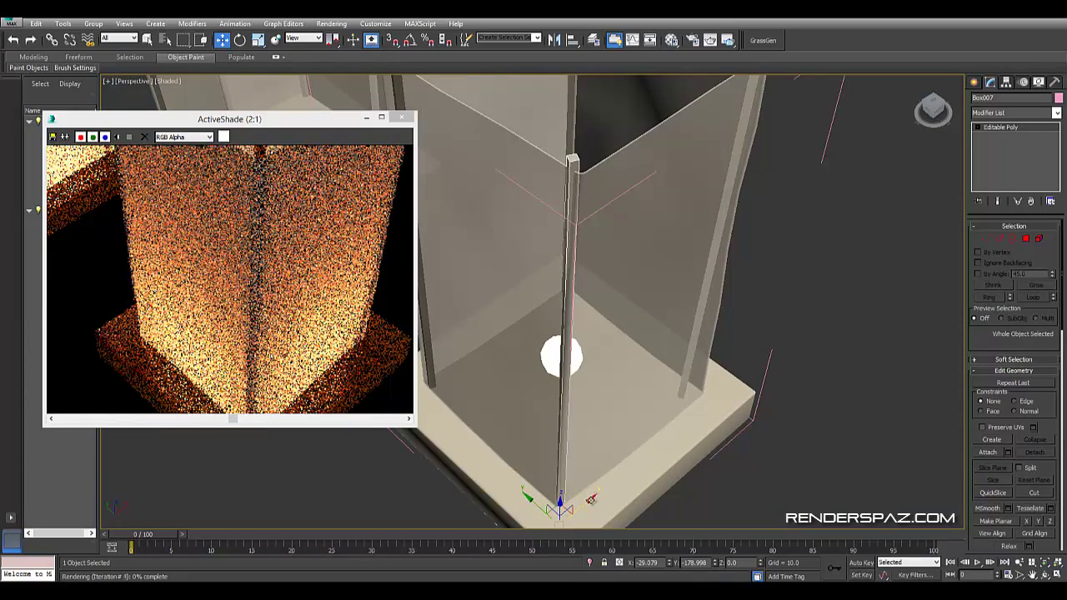
left_click_drag(591, 497, 597, 494)
scroll(629, 445, "down", 3)
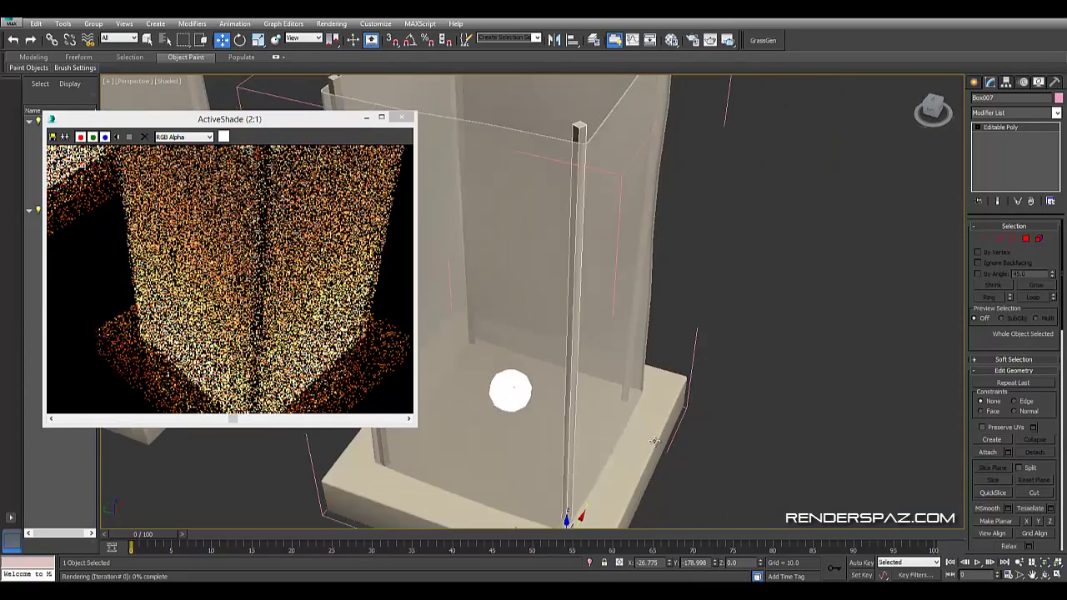
scroll(628, 445, "down", 2)
left_click(739, 326)
- Select corner pillar Box005, then orbit around both lanterns to check the result
scroll(723, 350, "down", 3)
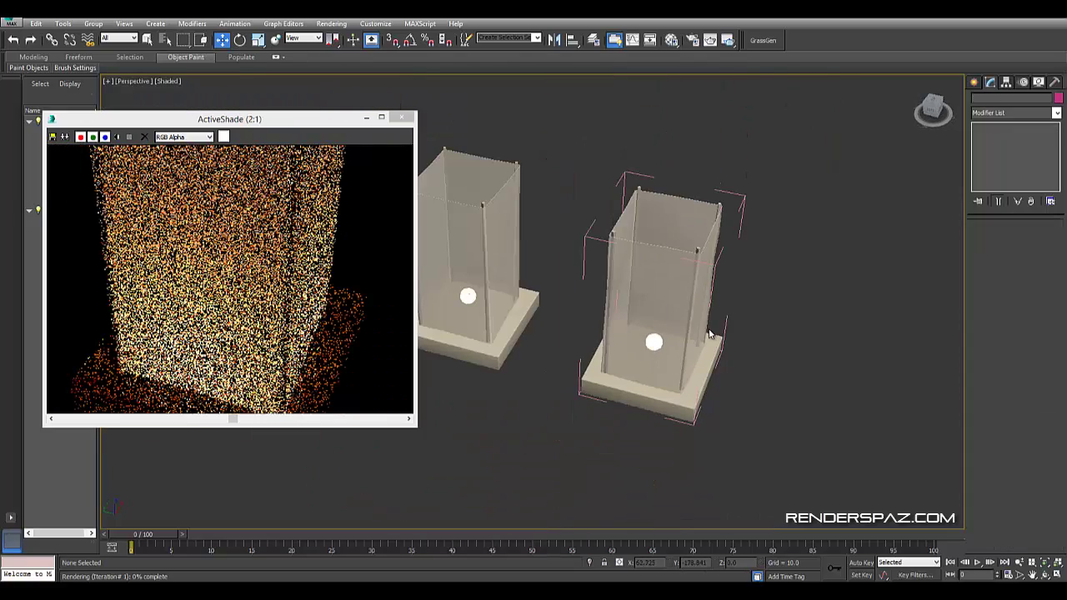
middle_click_drag(713, 336, 579, 328, "alt")
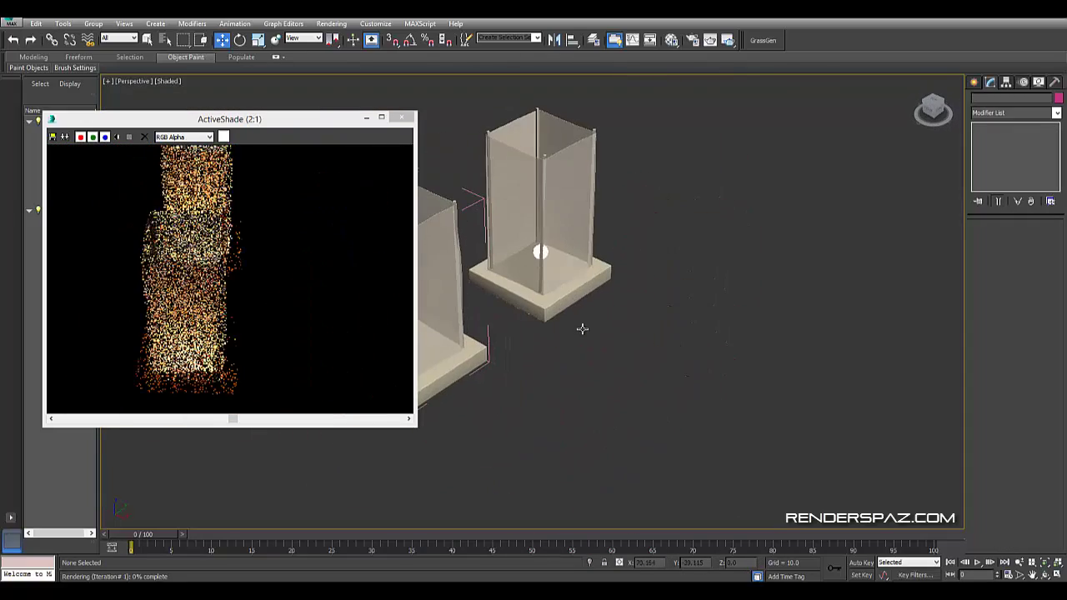
scroll(569, 317, "up", 3)
scroll(543, 260, "up", 4)
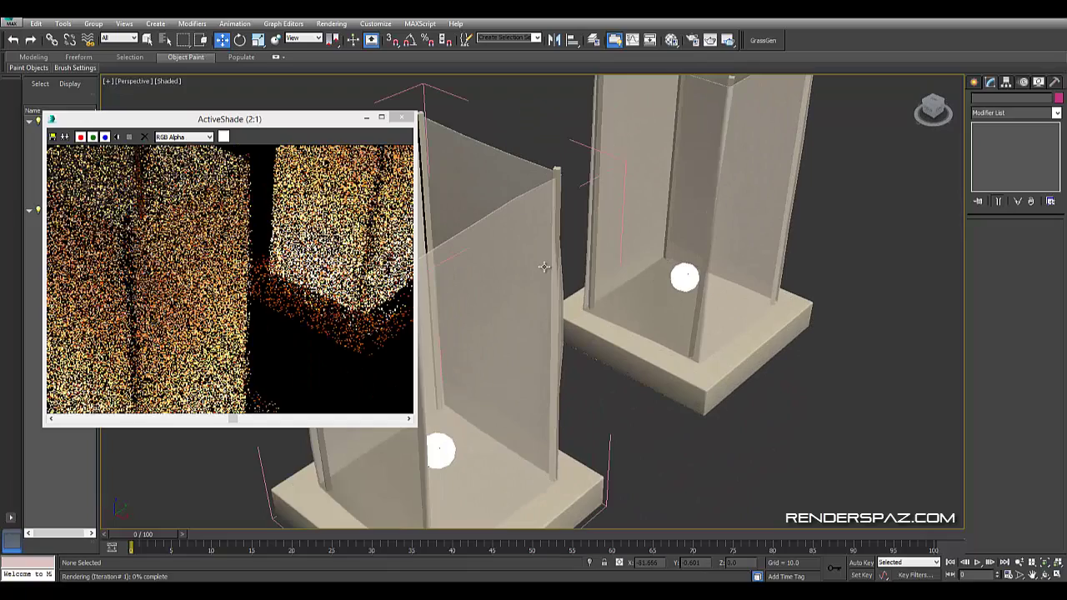
left_click(571, 502)
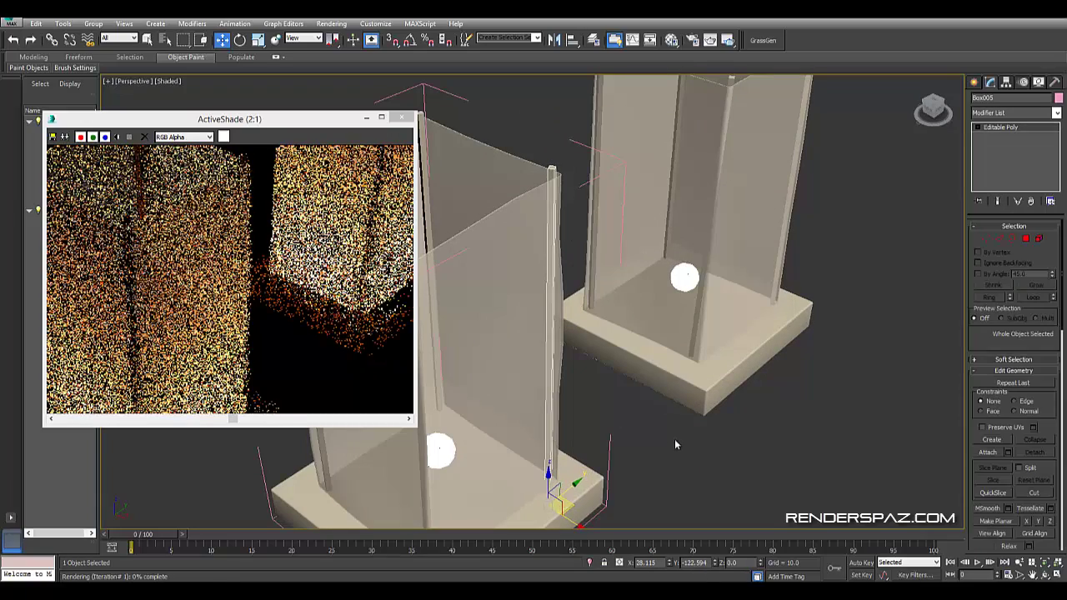
middle_click_drag(674, 438, 701, 390)
scroll(702, 389, "down", 5)
left_click(737, 427)
mouse_move(738, 427)
middle_mouse_down("alt")
mouse_move(803, 434)
mouse_move(647, 407)
mouse_move(682, 405)
mouse_move(586, 416)
mouse_move(595, 407)
middle_mouse_up("alt")
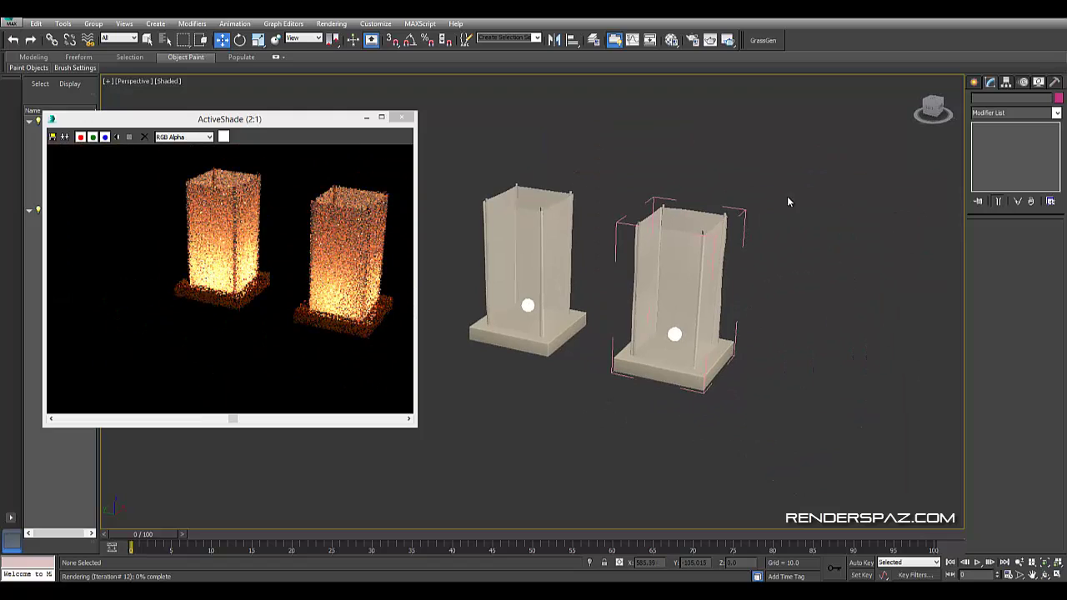
- Select the Lantern001 group and close it
left_click(614, 232)
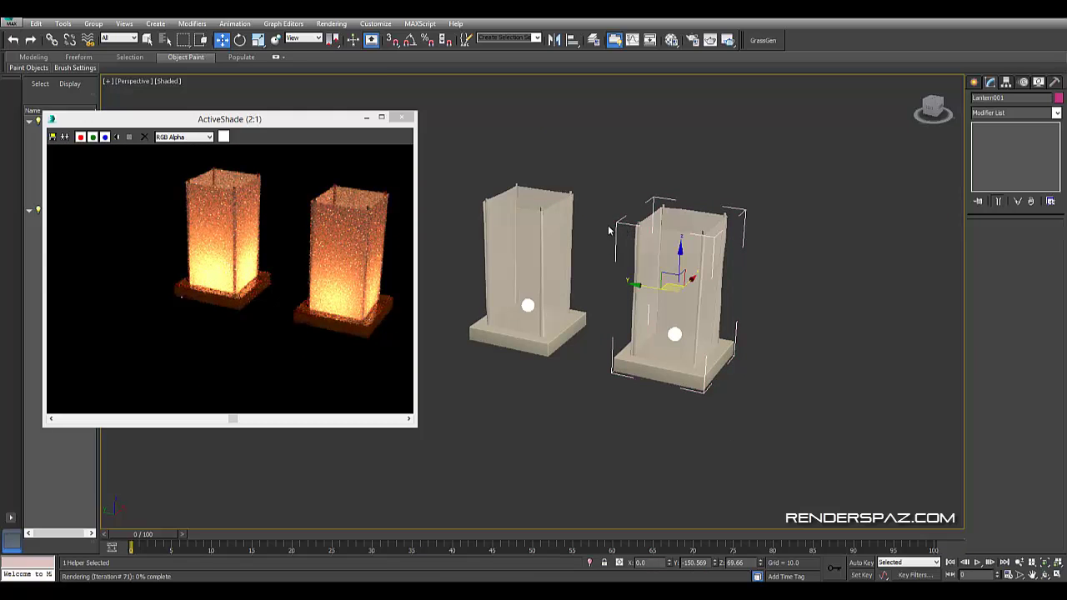
left_click(93, 23)
left_click(108, 81)
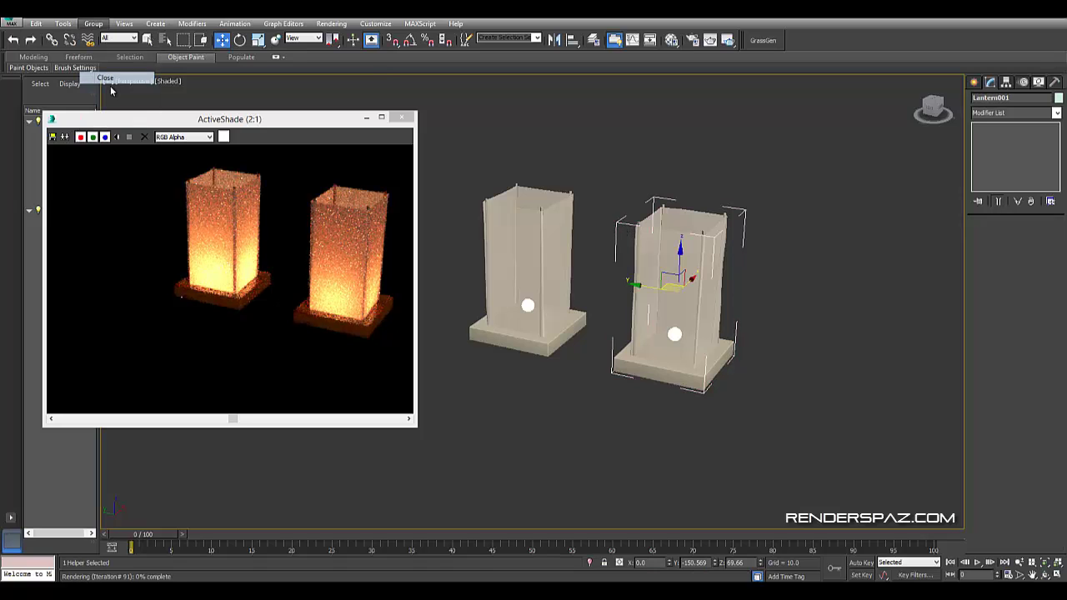
- Shift-drag a copy of the lantern to the right, naming it Lantern002, and frame all three
mouse_move(715, 436)
middle_mouse_down("alt")
mouse_move(683, 354)
mouse_move(598, 298)
middle_mouse_up("alt")
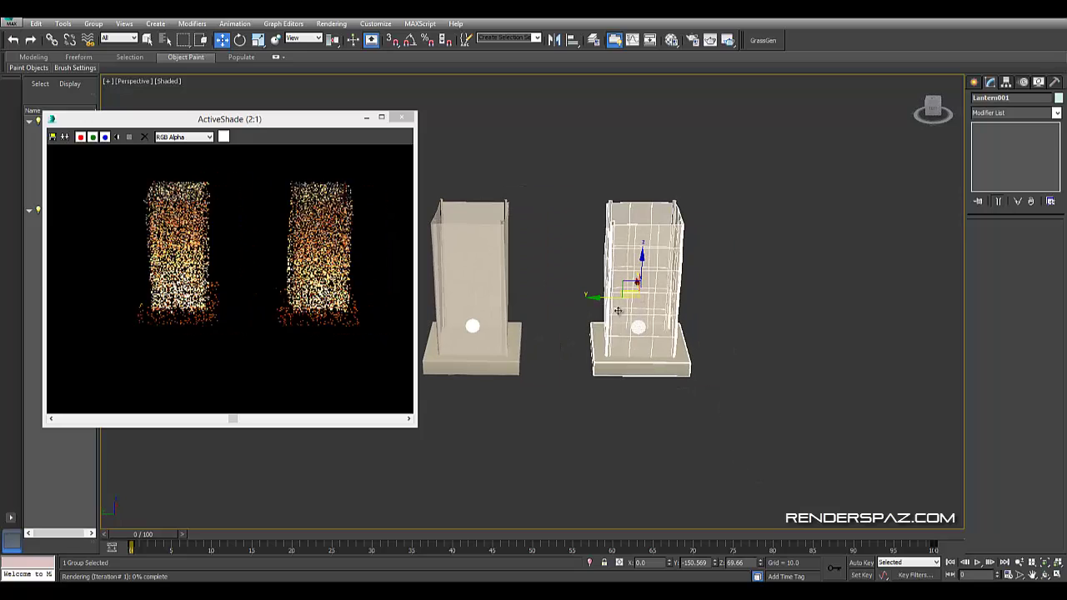
left_click_drag(597, 298, 781, 297, "shift")
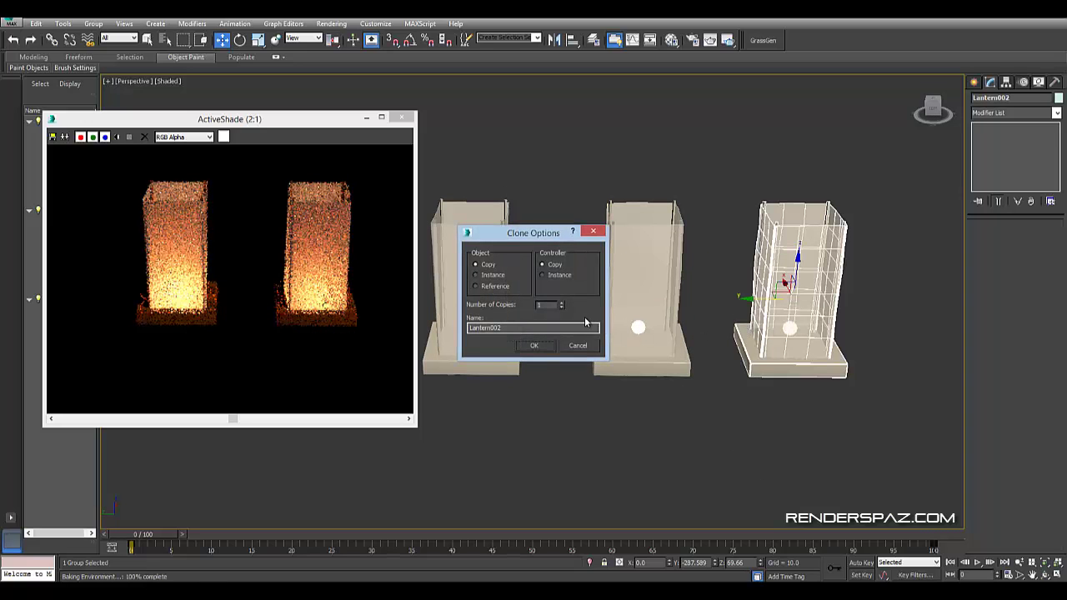
left_click(534, 349)
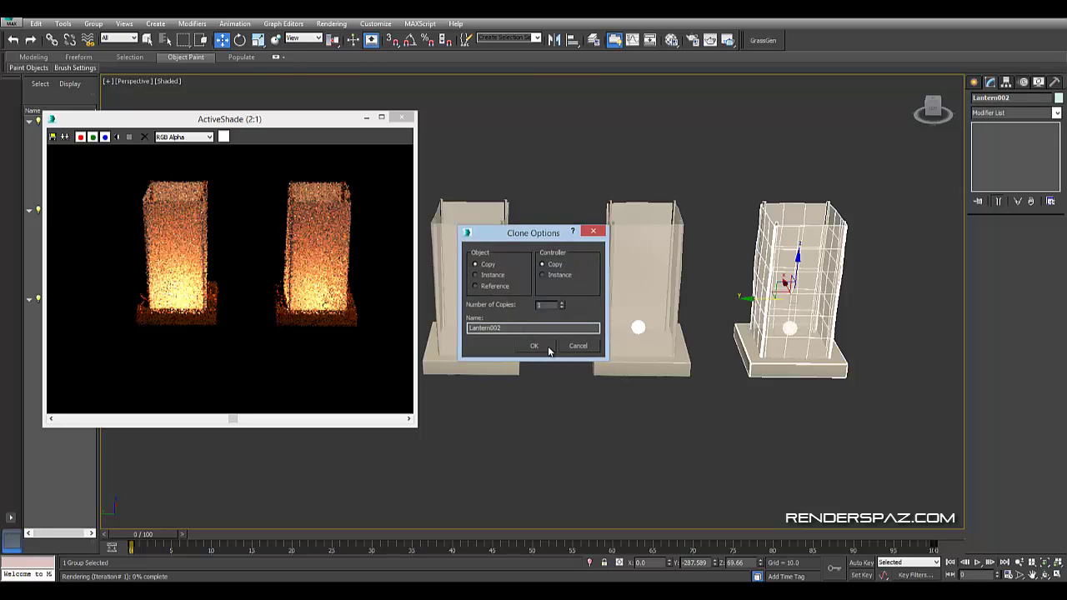
middle_click_drag(740, 331, 677, 309)
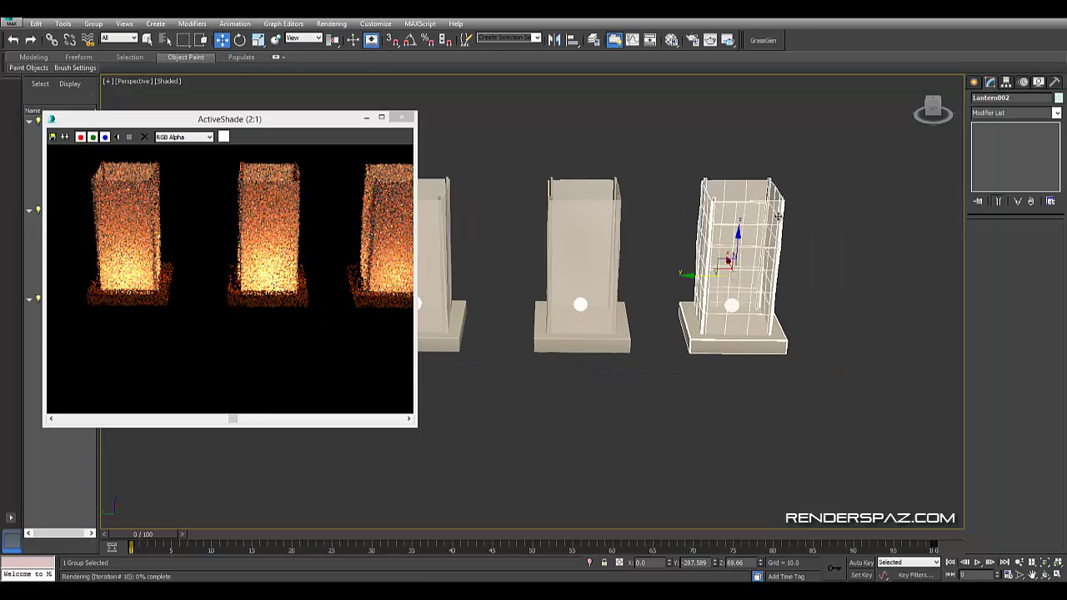
middle_click_drag(640, 426, 592, 404)
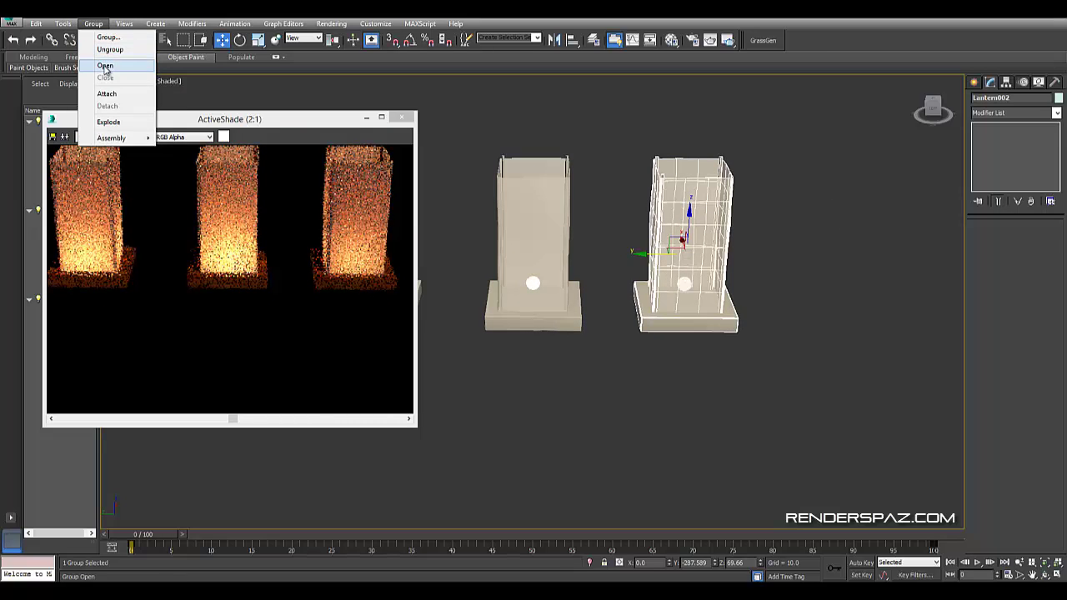
- Open Lantern002's group and bring up its paper shell's Noise modifier settings
left_click(104, 51)
left_click(678, 271)
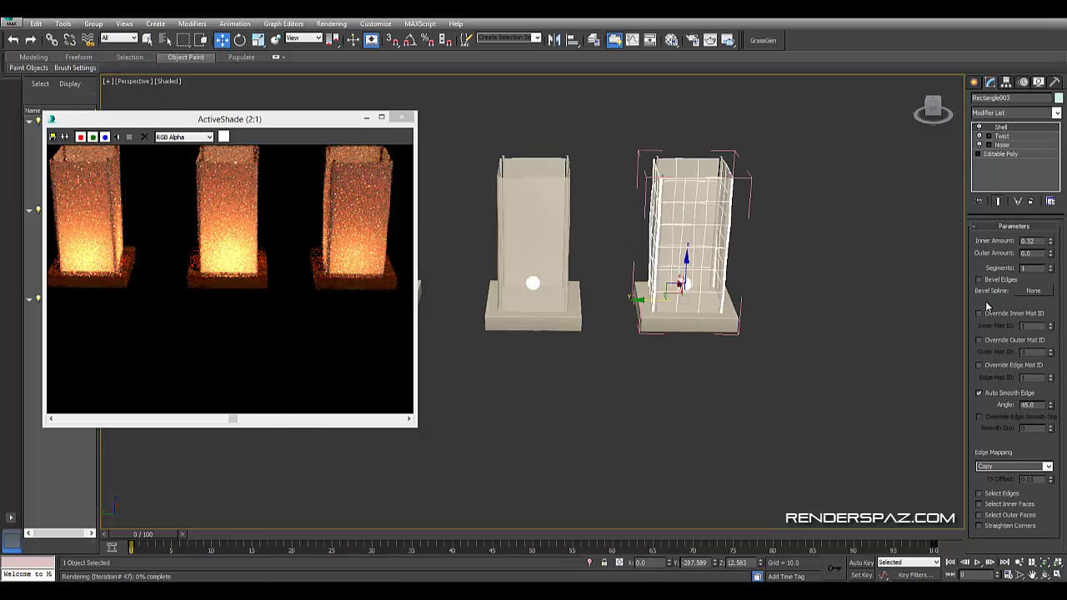
left_click(1002, 145)
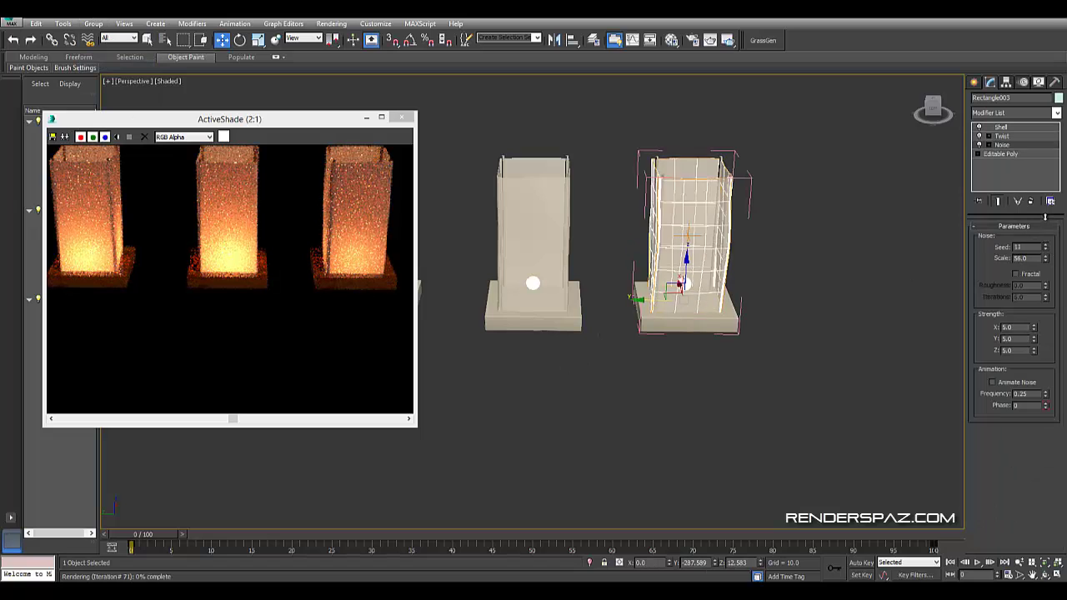
left_click(843, 298)
mouse_move(804, 315)
middle_mouse_down("alt")
mouse_move(795, 300)
mouse_move(765, 324)
mouse_move(698, 336)
middle_mouse_up("alt")
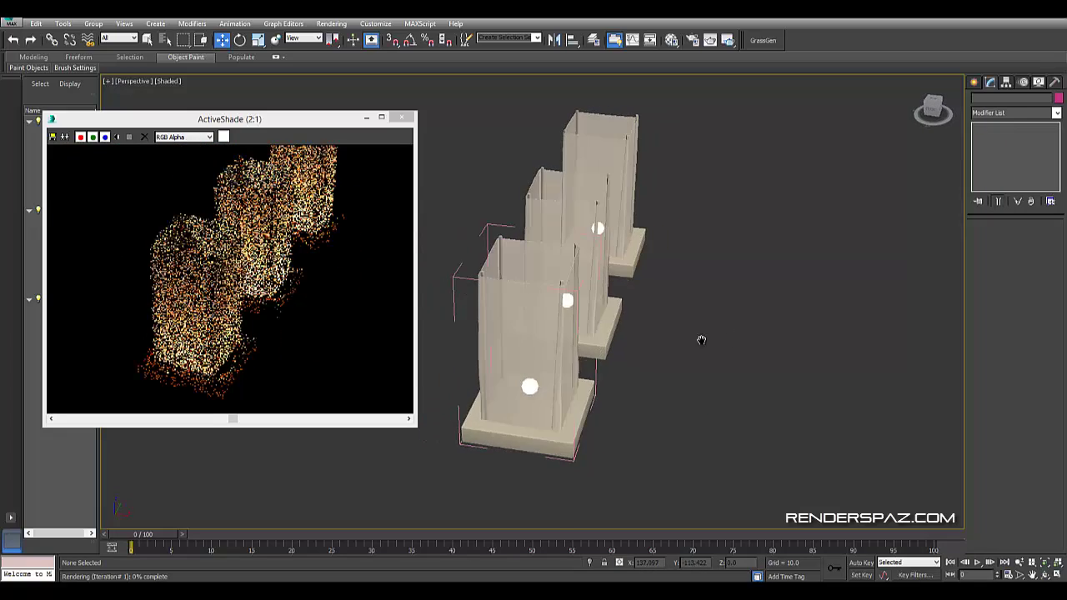
- Zoom in on the front lantern and select its thin corner post, Box012
scroll(684, 305, "up", 3)
middle_click_drag(658, 292, 521, 403, "alt")
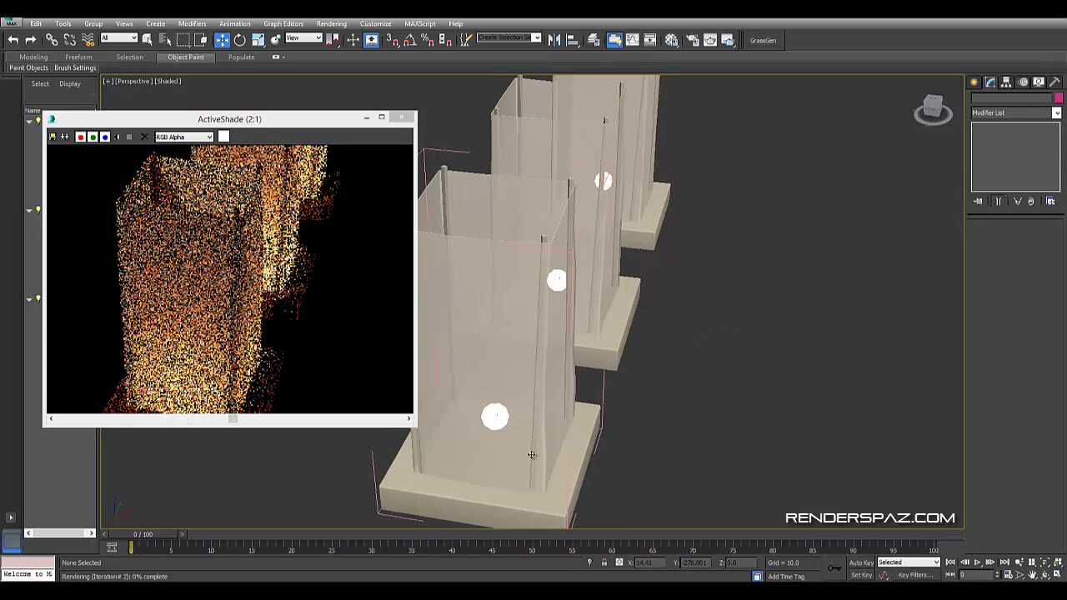
left_click(521, 402)
left_click(537, 434)
left_click(531, 454)
left_click(536, 454)
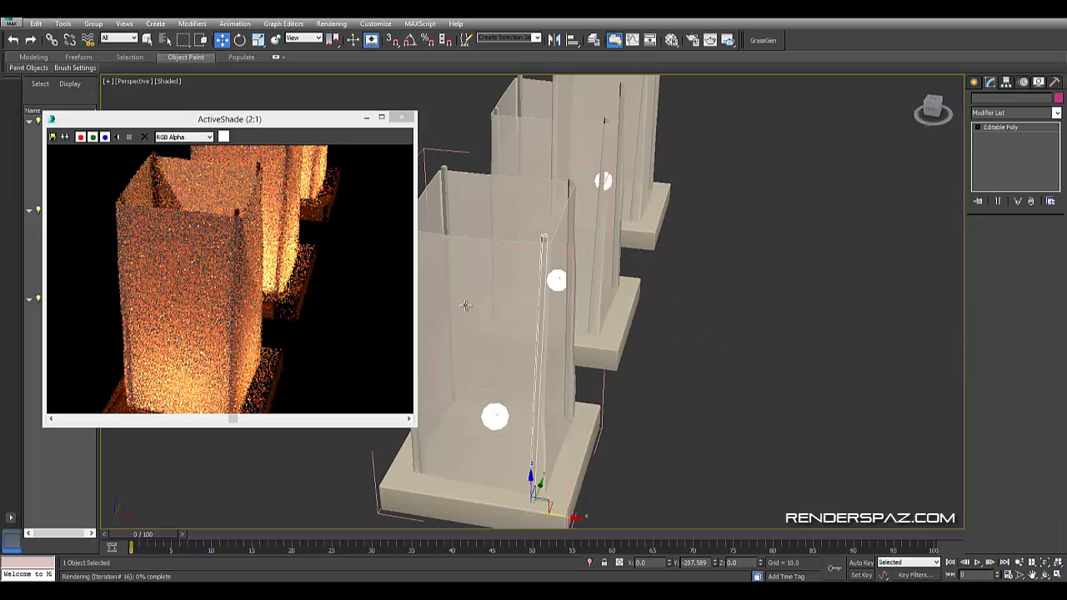
- Rotate Box012 upright and move it right onto the lantern's corner, then deselect
left_click(240, 40)
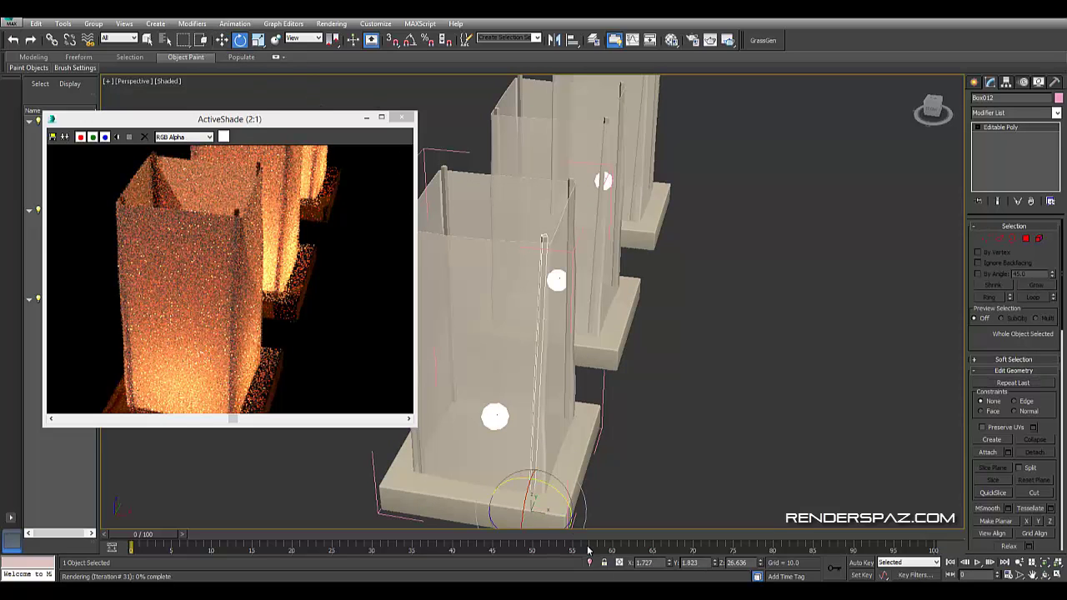
left_click_drag(567, 503, 561, 498)
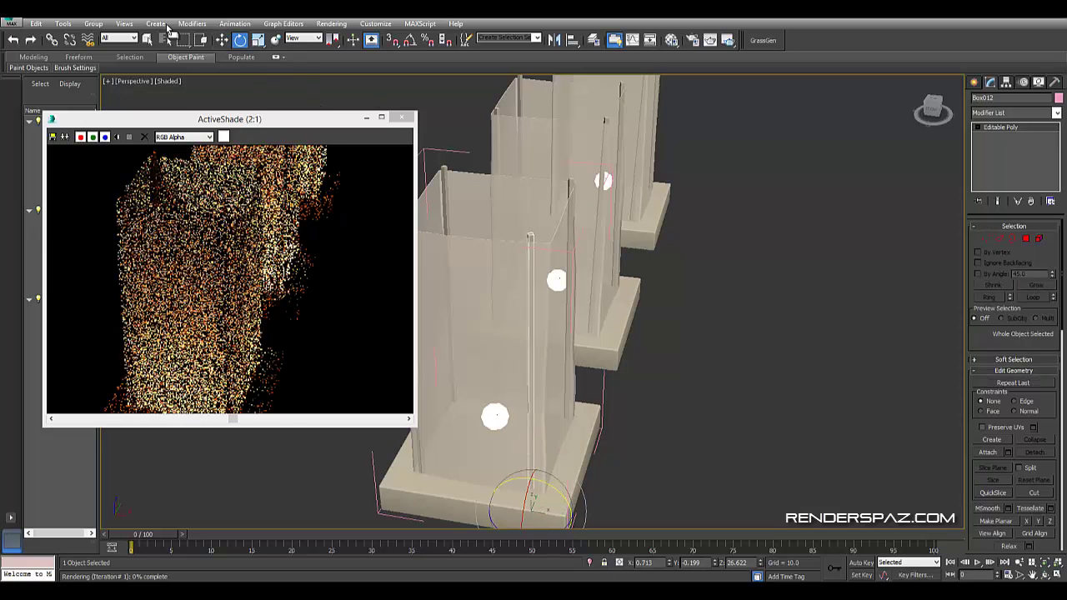
left_click(222, 40)
middle_click_drag(517, 510, 514, 458)
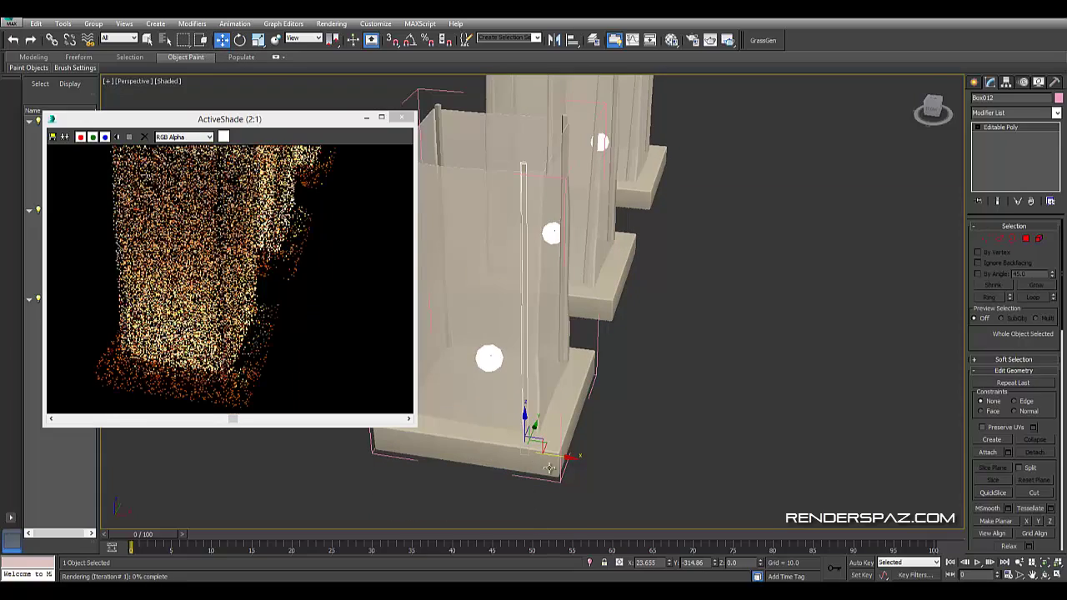
left_click_drag(556, 458, 621, 415)
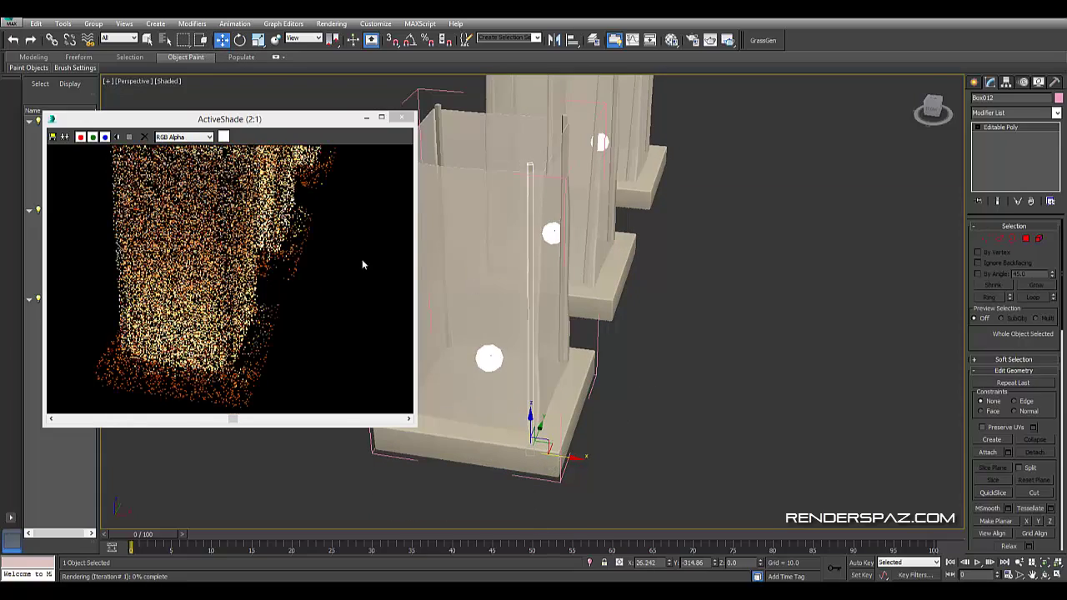
left_click(666, 365)
scroll(677, 402, "down", 3)
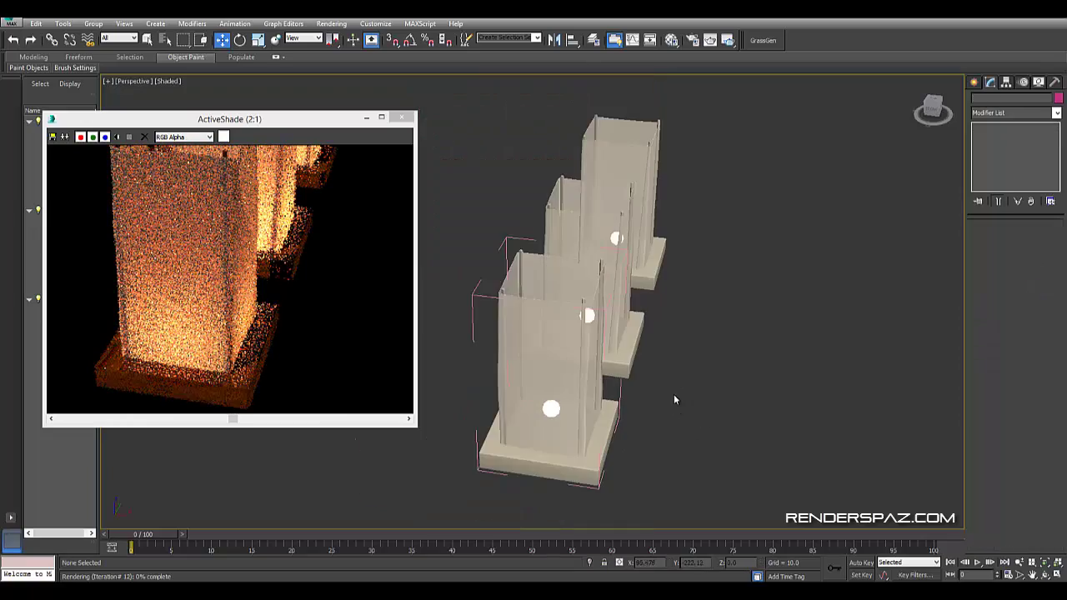
mouse_move(676, 400)
middle_mouse_down("alt")
mouse_move(725, 409)
mouse_move(701, 428)
middle_mouse_up("alt")
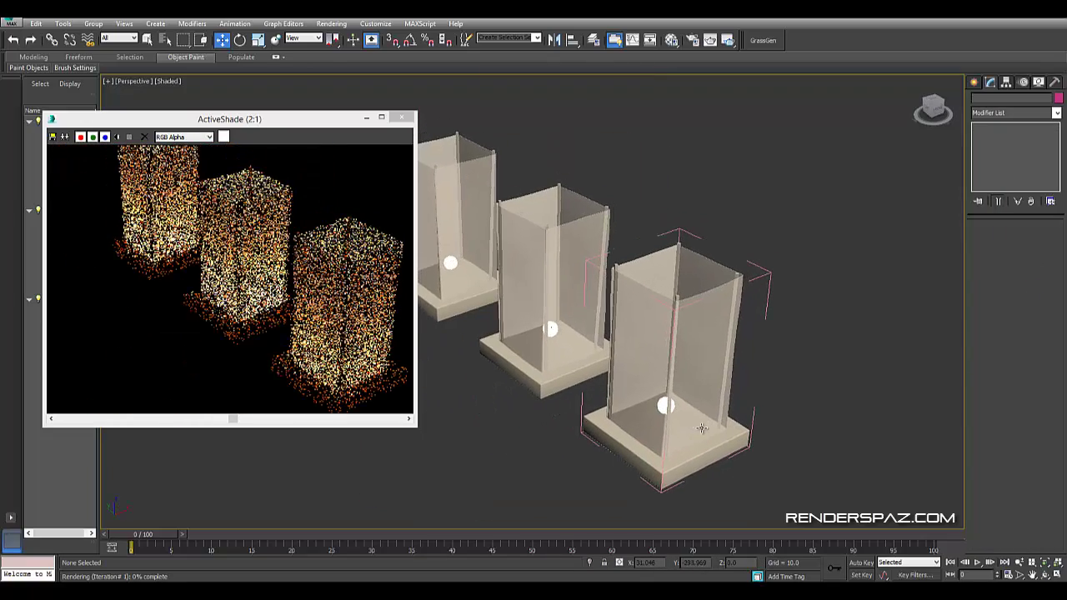
- Close ActiveShade and start a new one from the Rendering menu
scroll(305, 313, "down", 1)
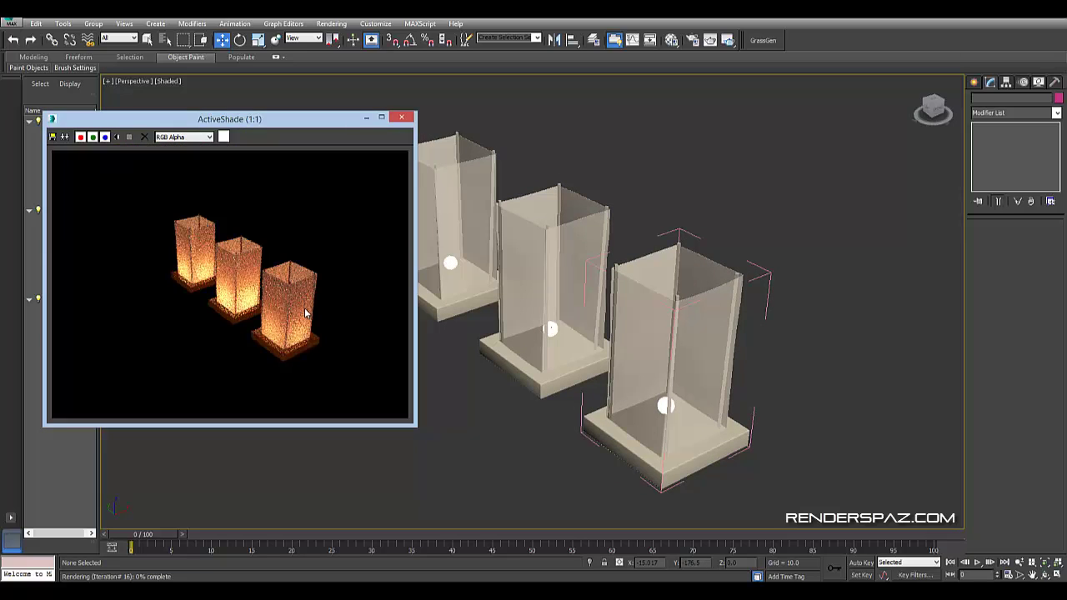
scroll(305, 325, "up", 1)
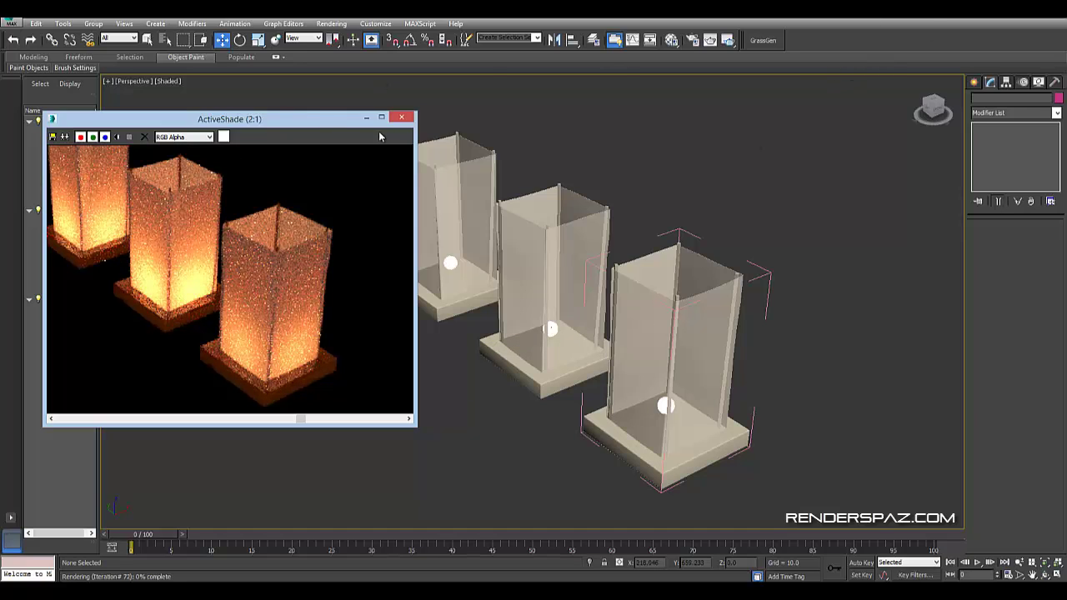
left_click(401, 116)
left_click(332, 23)
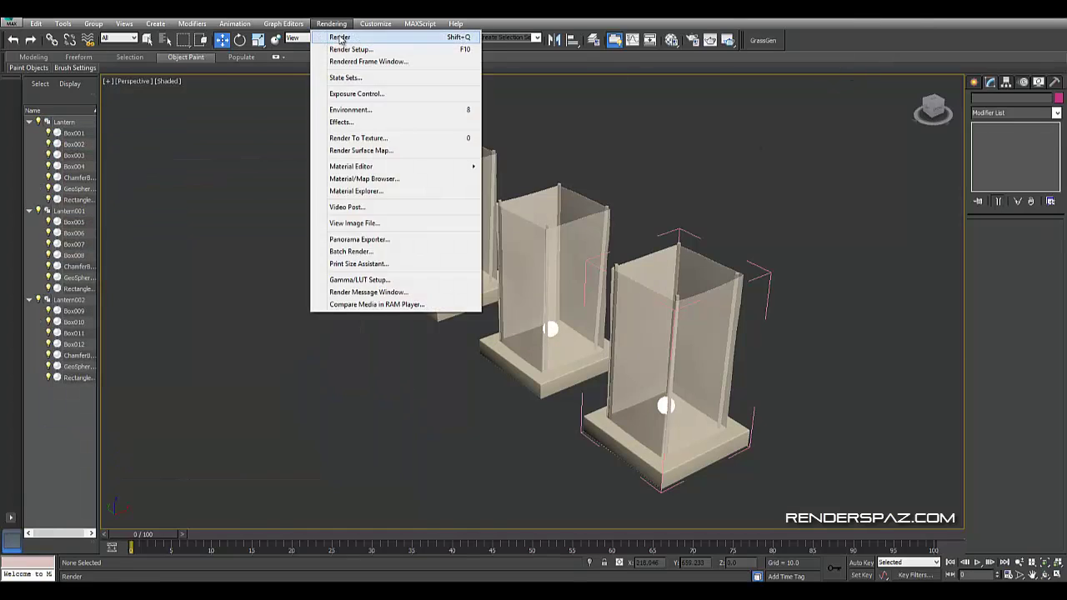
left_click(339, 38)
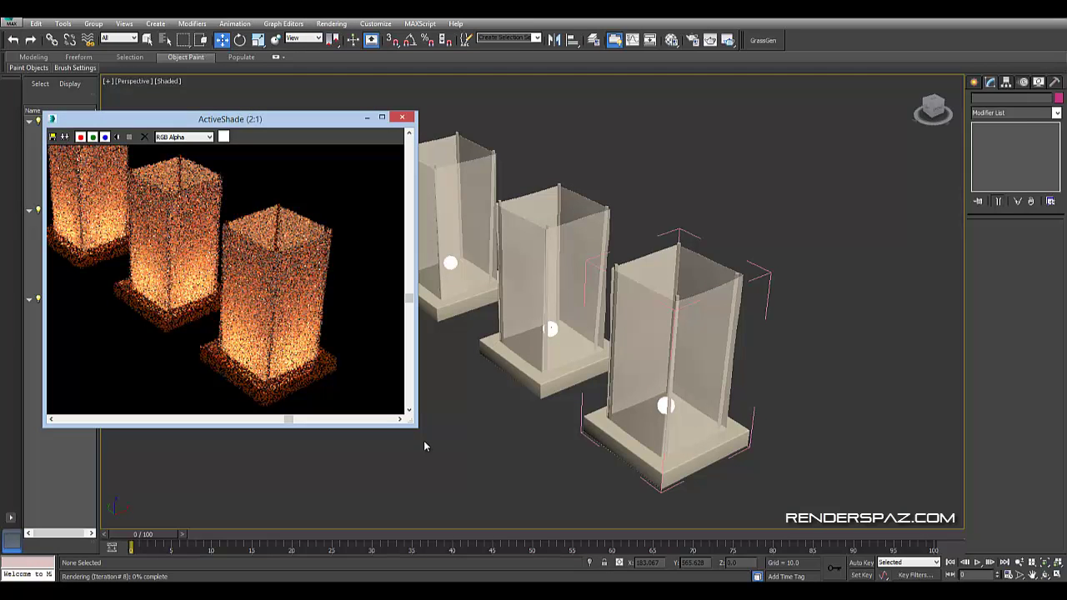
- Enlarge the ActiveShade window, inspect the three lanterns, then close it
mouse_move(417, 428)
left_mouse_down()
mouse_move(489, 453)
mouse_move(537, 500)
left_mouse_up()
middle_click_drag(734, 381, 799, 397)
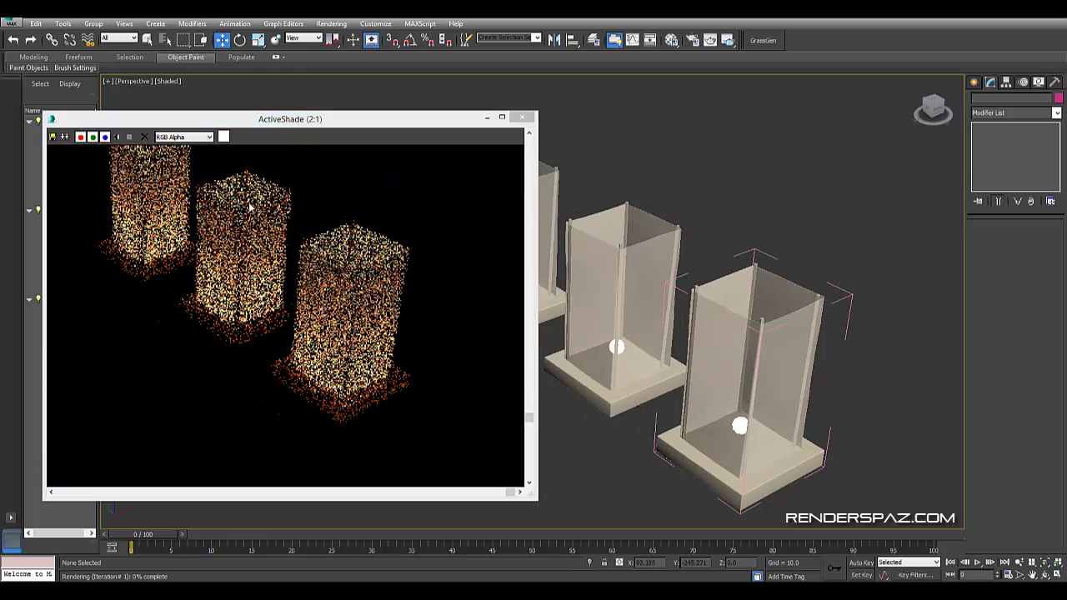
scroll(217, 281, "down", 1)
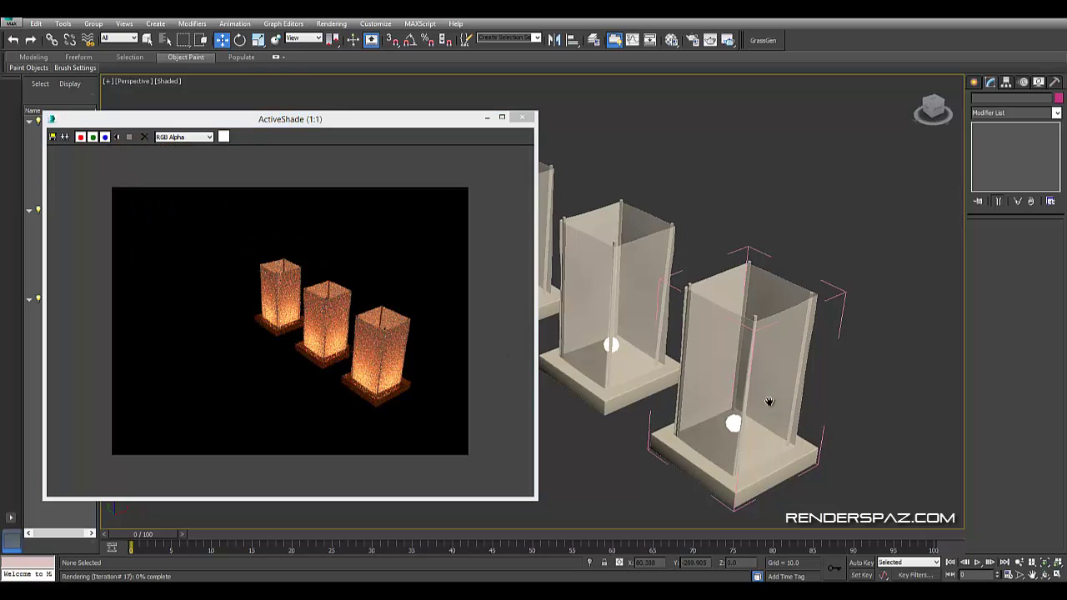
middle_click_drag(778, 407, 707, 382)
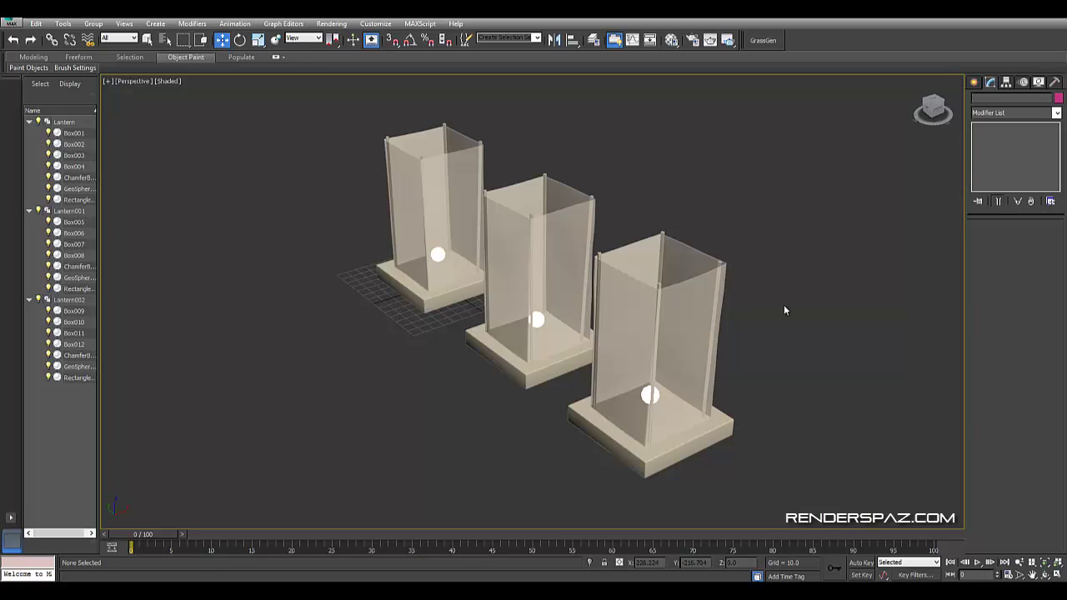
middle_click_drag(784, 304, 772, 288, "alt")
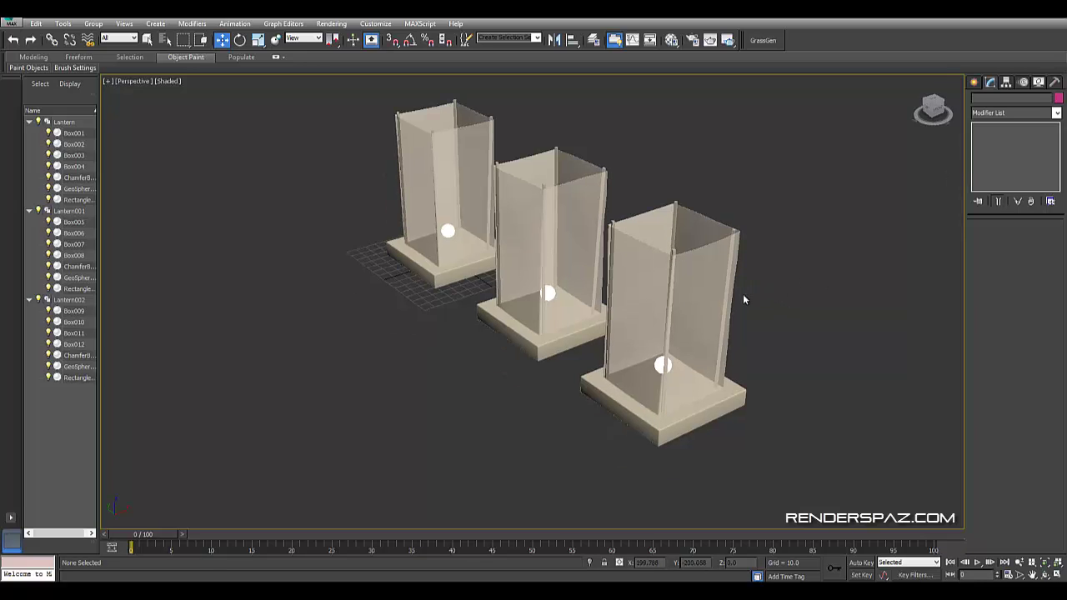
- Select all three lantern groups and uniformly scale them down together
scroll(744, 298, "down", 5)
middle_click_drag(735, 332, 655, 182, "alt")
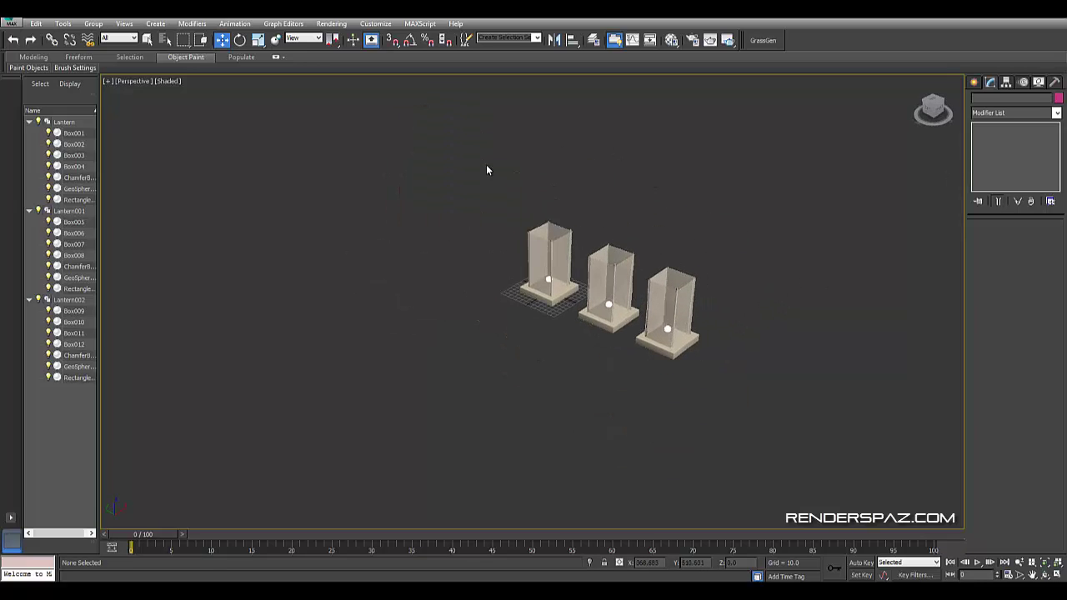
left_click_drag(488, 170, 808, 443)
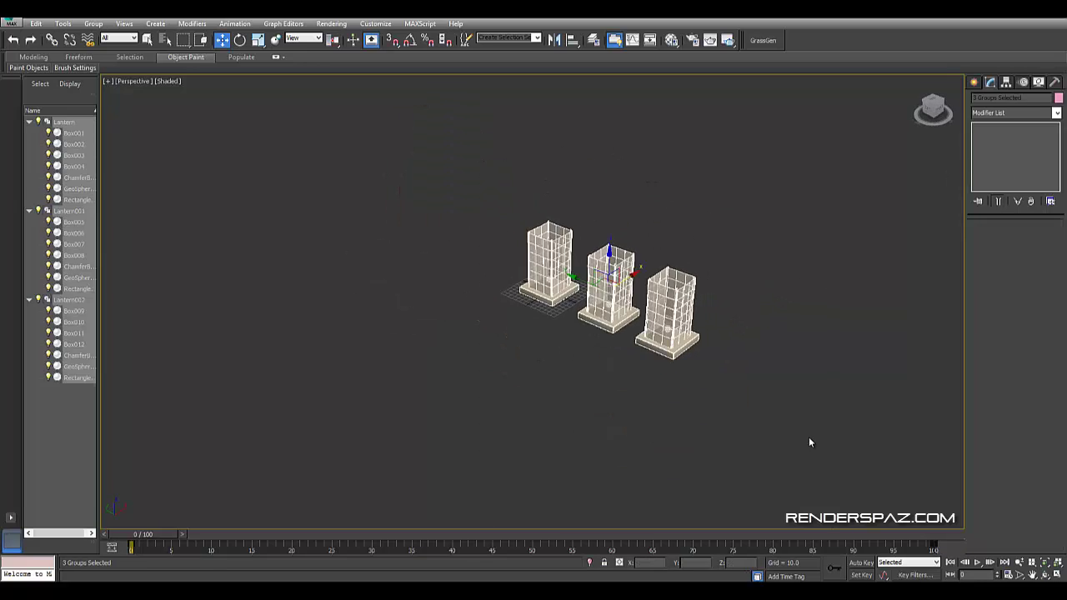
left_click(258, 39)
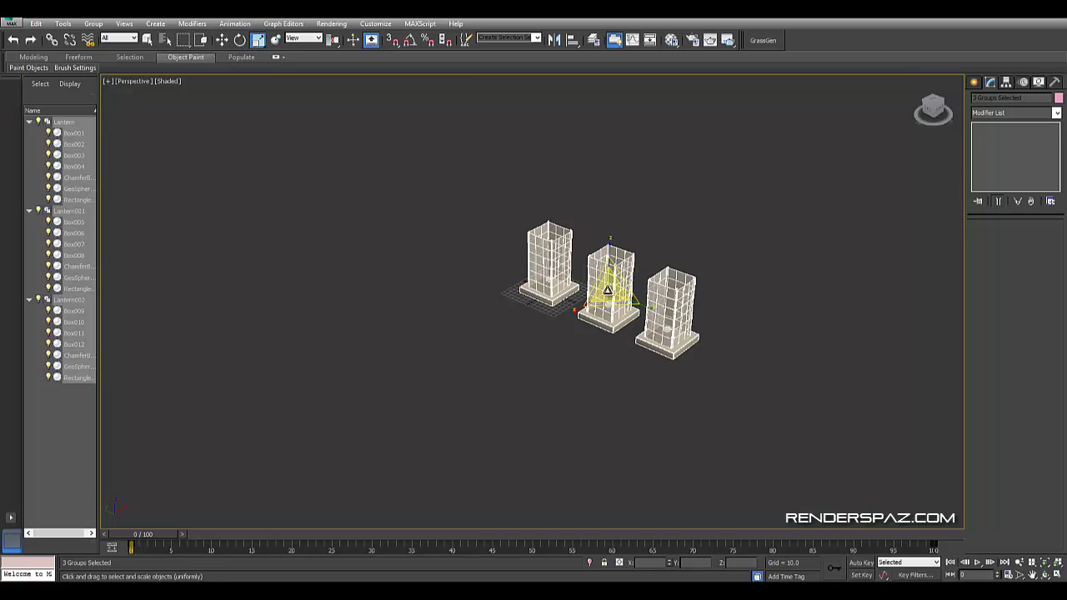
left_click_drag(607, 294, 592, 357)
left_click(634, 345)
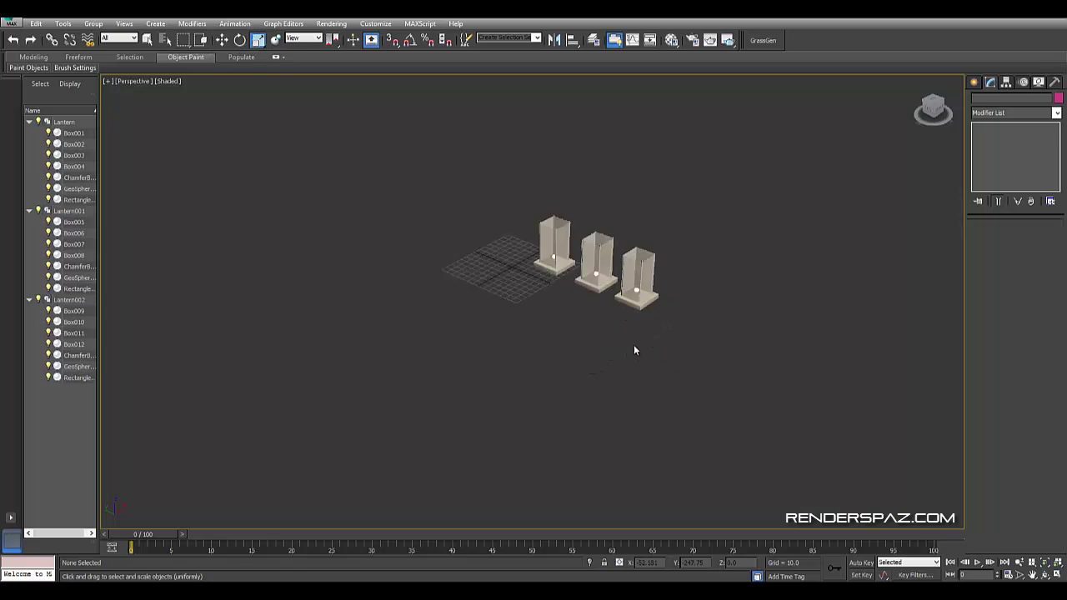
- Reselect the three lanterns and move them to the left of the grid centre
scroll(633, 344, "up", 3)
left_click_drag(484, 159, 704, 346)
mouse_move(704, 345)
middle_mouse_down("alt")
mouse_move(604, 225)
mouse_move(577, 303)
mouse_move(590, 280)
mouse_move(534, 256)
mouse_move(514, 341)
mouse_move(531, 341)
mouse_move(536, 293)
mouse_move(584, 304)
middle_mouse_up("alt")
left_click(226, 41)
left_click(533, 256)
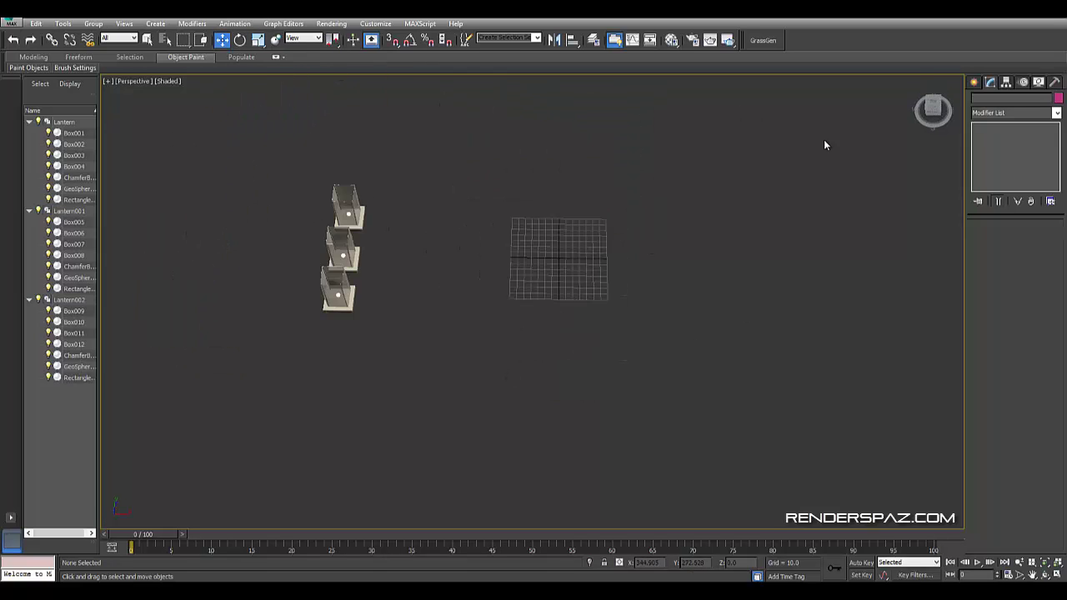
left_click(974, 82)
- Draw a large Plane primitive, about 1873 by 2345, beside the lanterns
left_click(1036, 199)
middle_click_drag(534, 238, 511, 243)
scroll(511, 243, "down", 2)
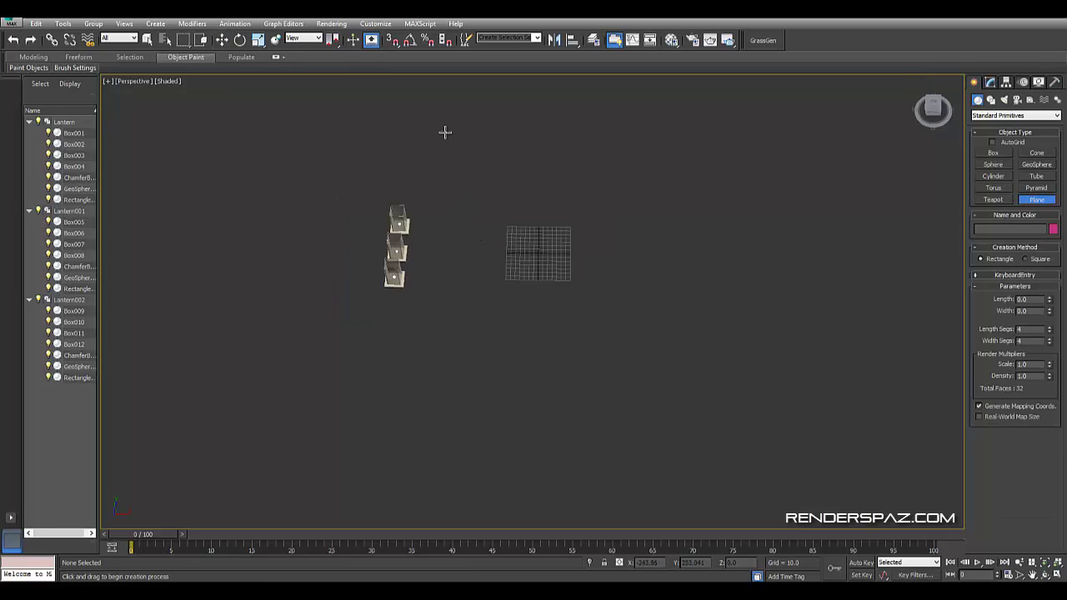
scroll(450, 126, "down", 3)
left_click_drag(454, 127, 586, 270)
mouse_move(714, 292)
left_mouse_down()
mouse_move(795, 370)
mouse_move(969, 467)
left_mouse_up()
key("w")
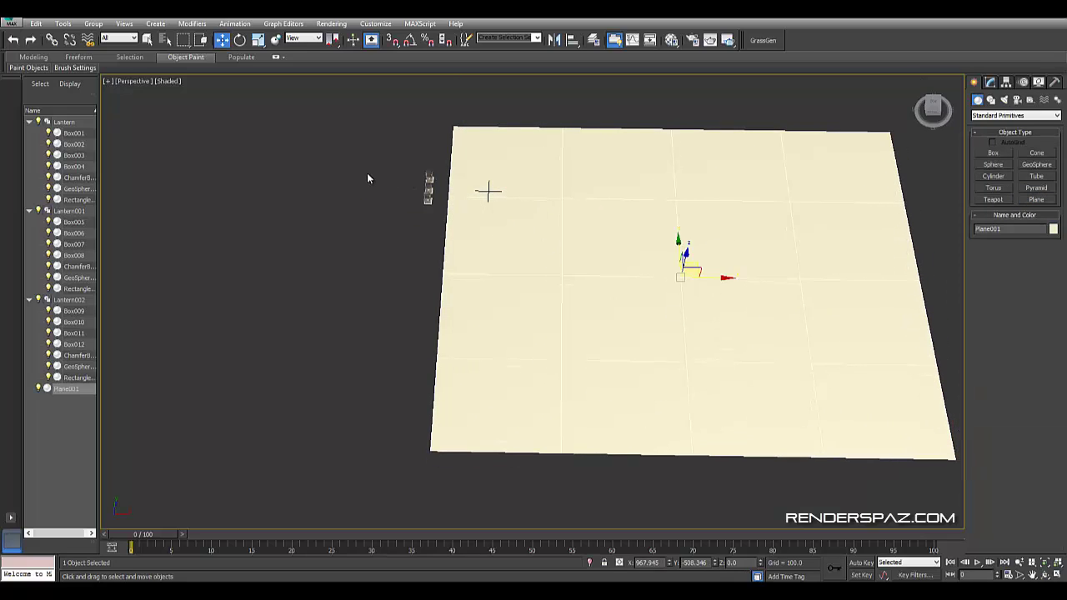
- Move the three lanterns further left
left_click(367, 176)
left_click_drag(412, 150, 436, 217)
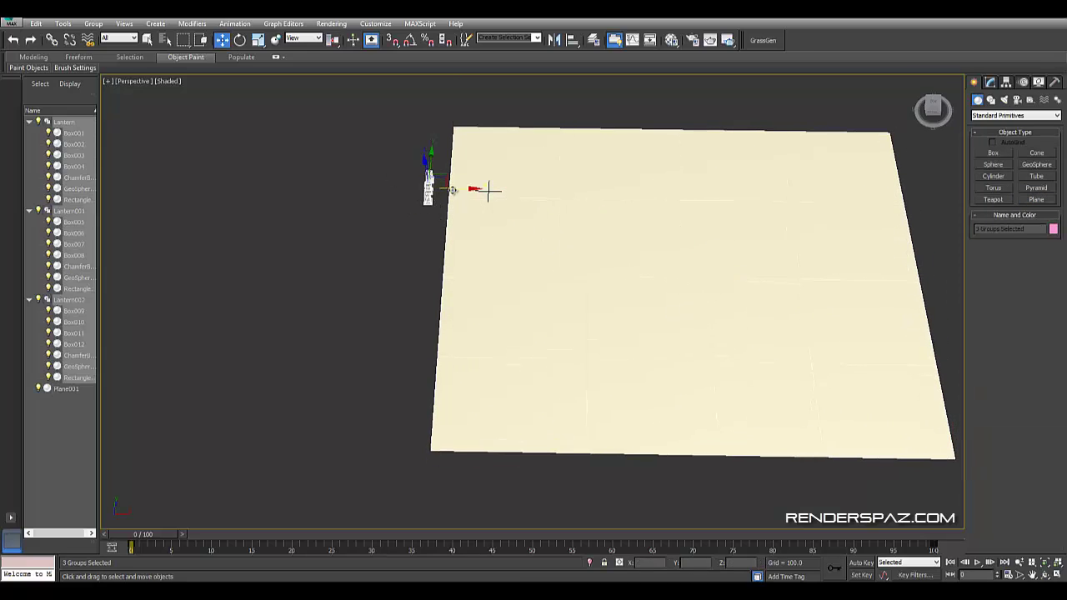
left_click_drag(489, 190, 248, 191)
- Reset Plane001's X and Y position to 0
left_click(715, 194)
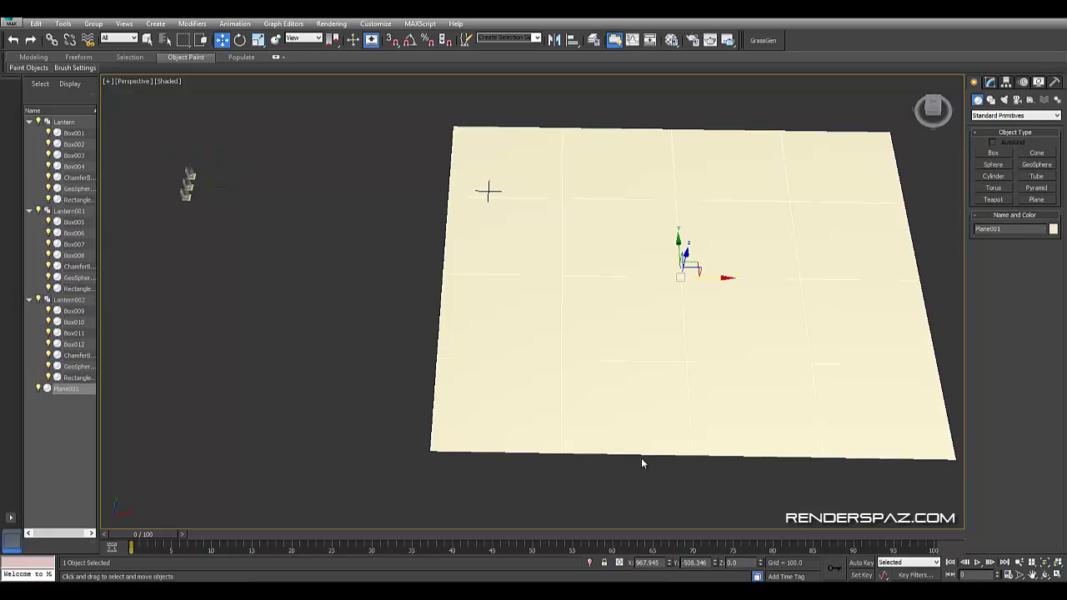
right_click(671, 563)
right_click(715, 565)
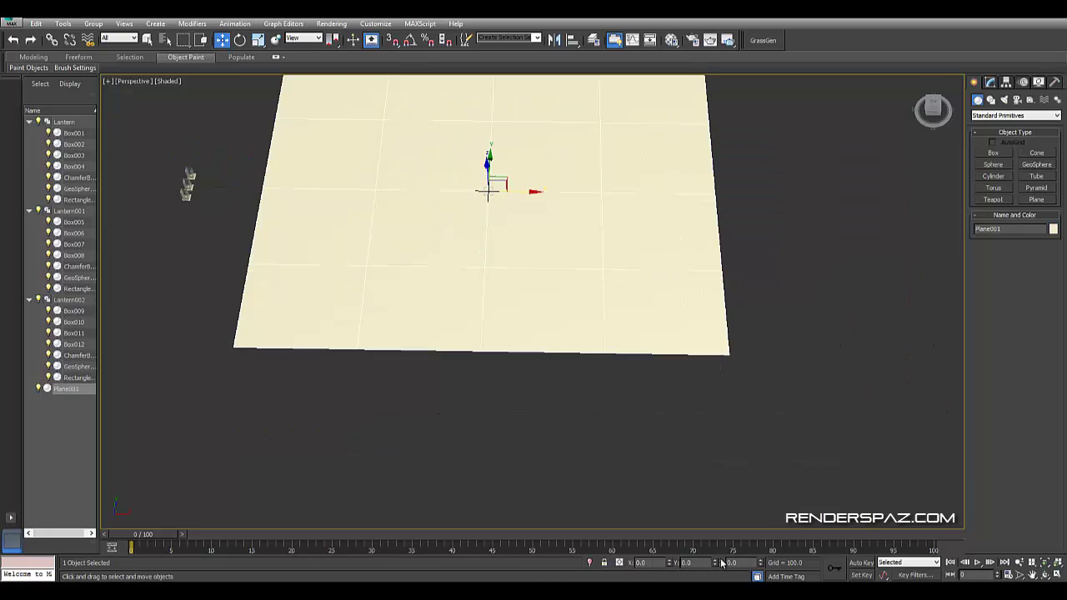
scroll(593, 305, "up", 3)
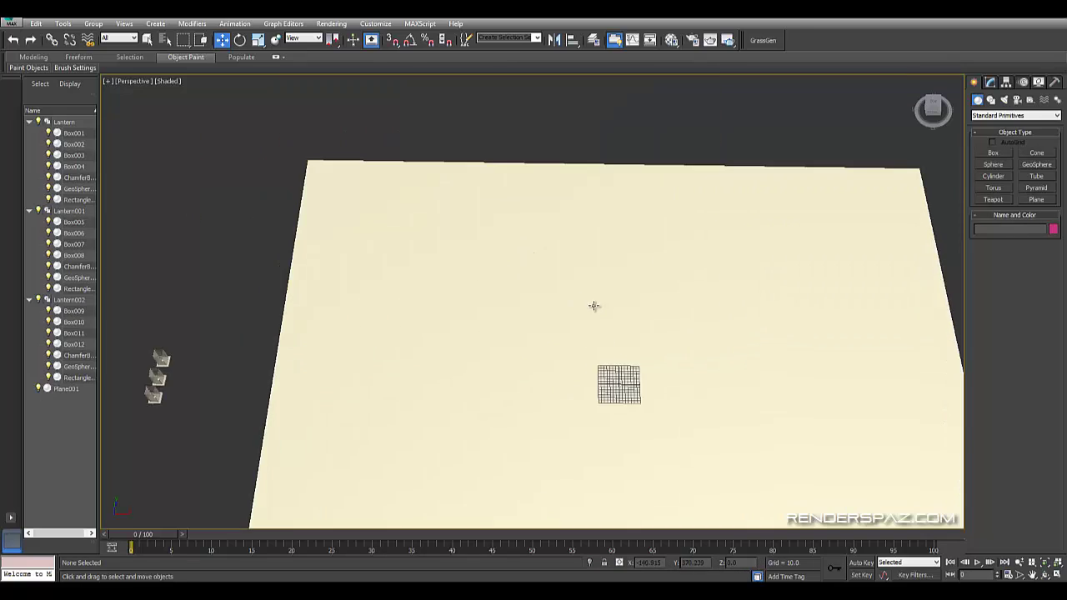
scroll(614, 310, "up", 3)
scroll(632, 283, "up", 1)
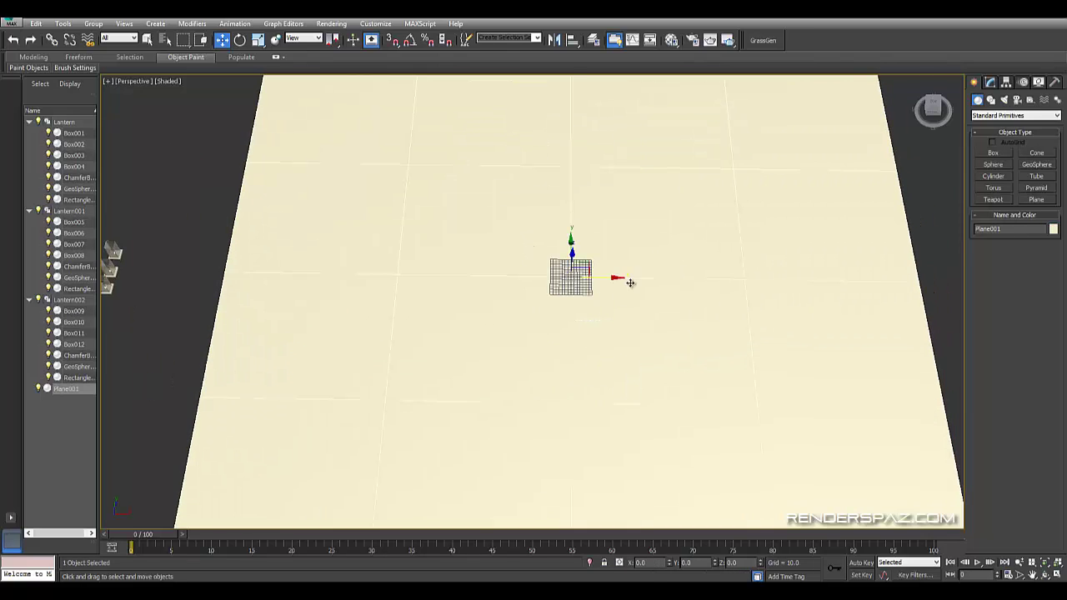
- Set Plane001's Length Segs and Width Segs to 500
left_click(990, 82)
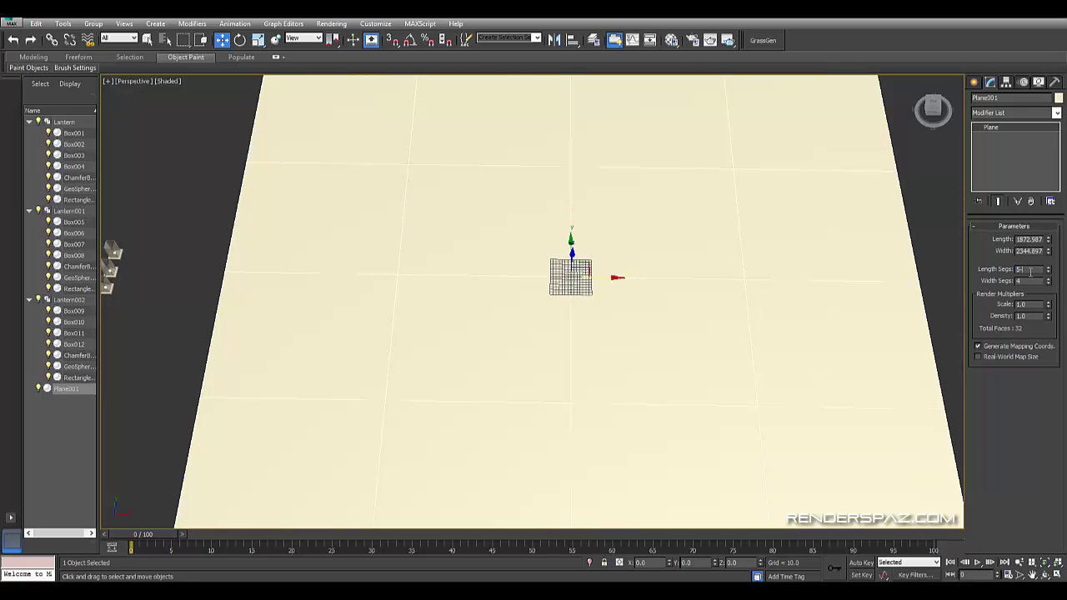
type("00")
key("Tab")
type("500")
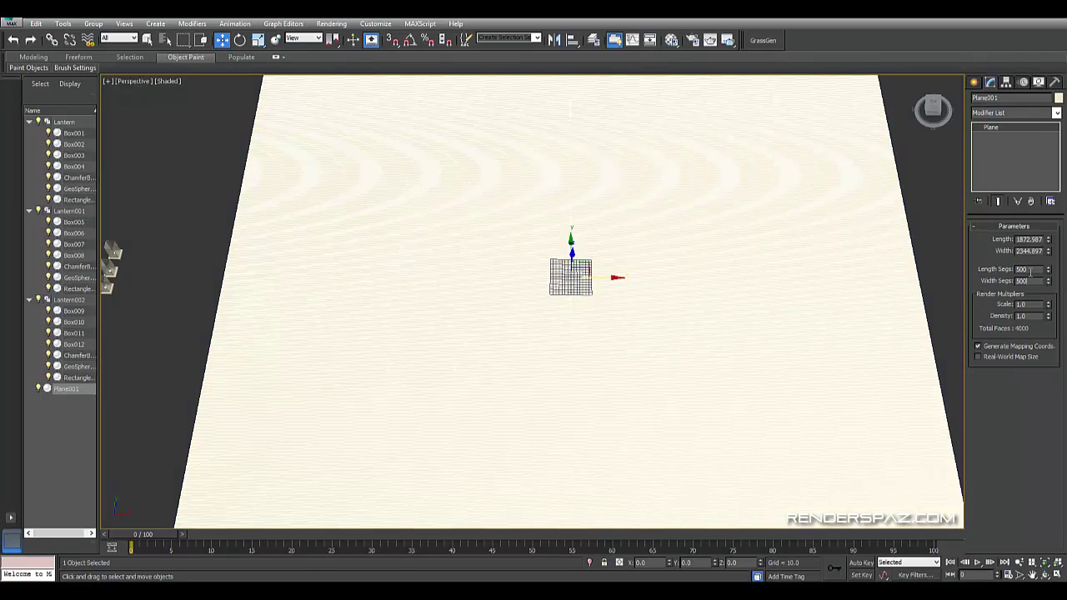
key("Return")
scroll(676, 247, "up", 5)
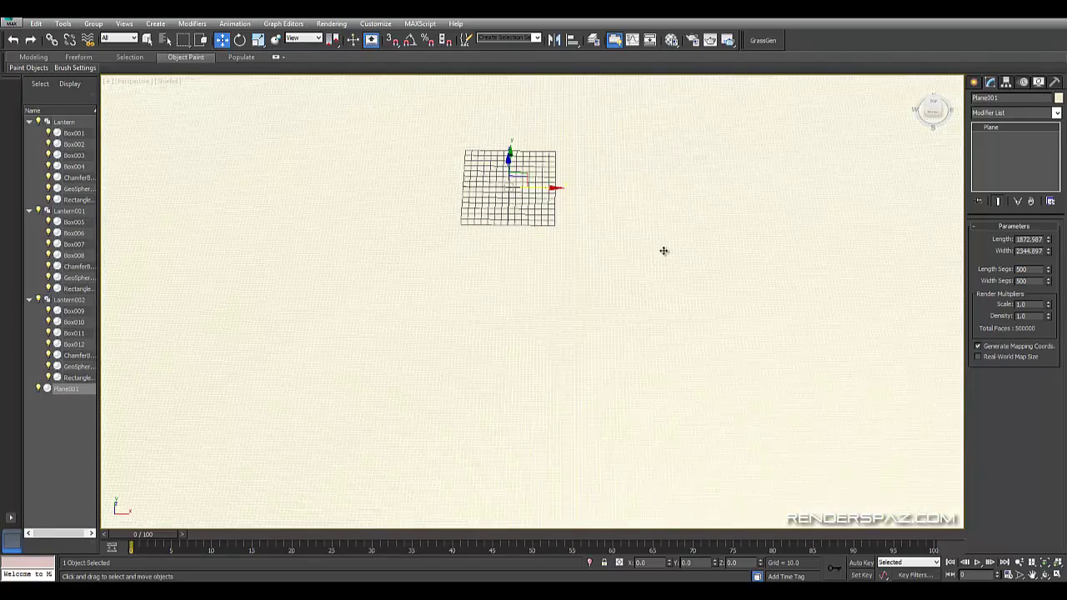
scroll(665, 275, "down", 2)
scroll(659, 308, "down", 2)
mouse_move(650, 295)
middle_mouse_down("alt")
mouse_move(675, 279)
mouse_move(706, 307)
middle_mouse_up("alt")
scroll(689, 302, "up", 2)
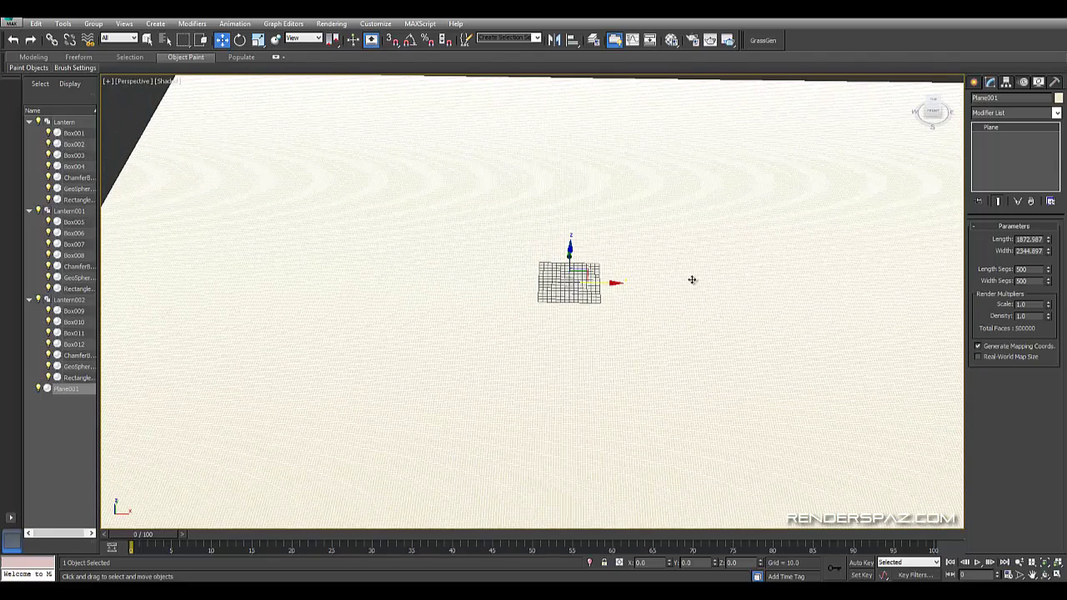
- Rename Plane001 to 'Lake'
left_click(1013, 113)
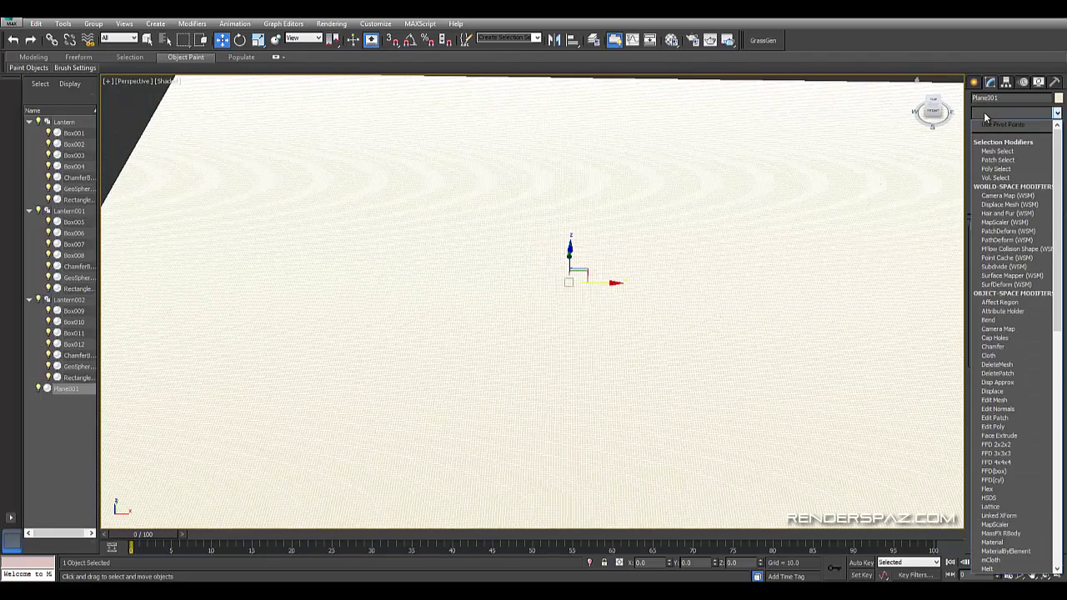
left_click(991, 98)
left_click(985, 97)
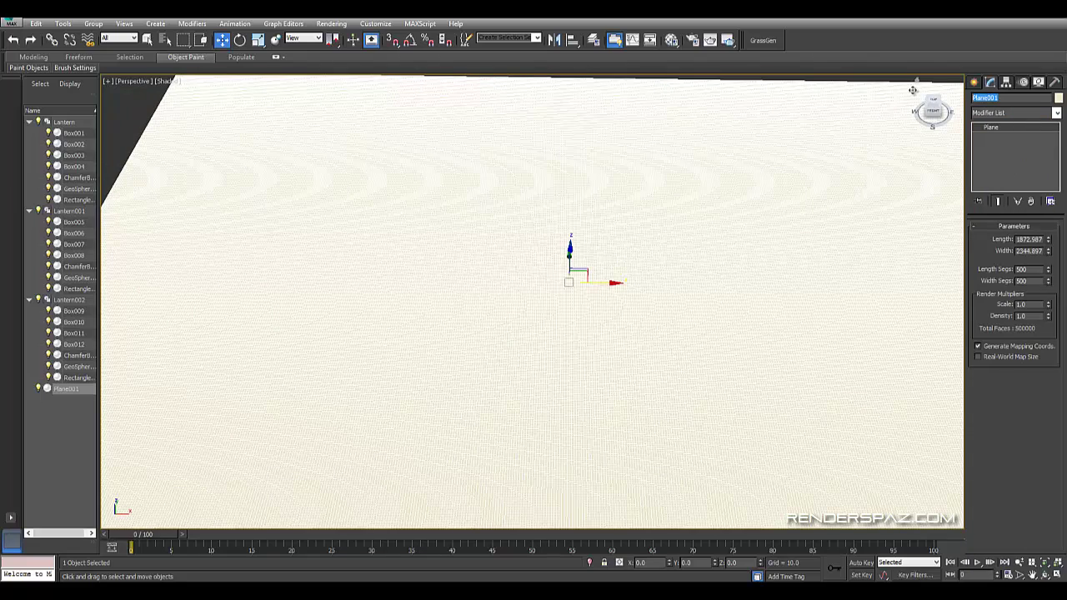
type("Lake")
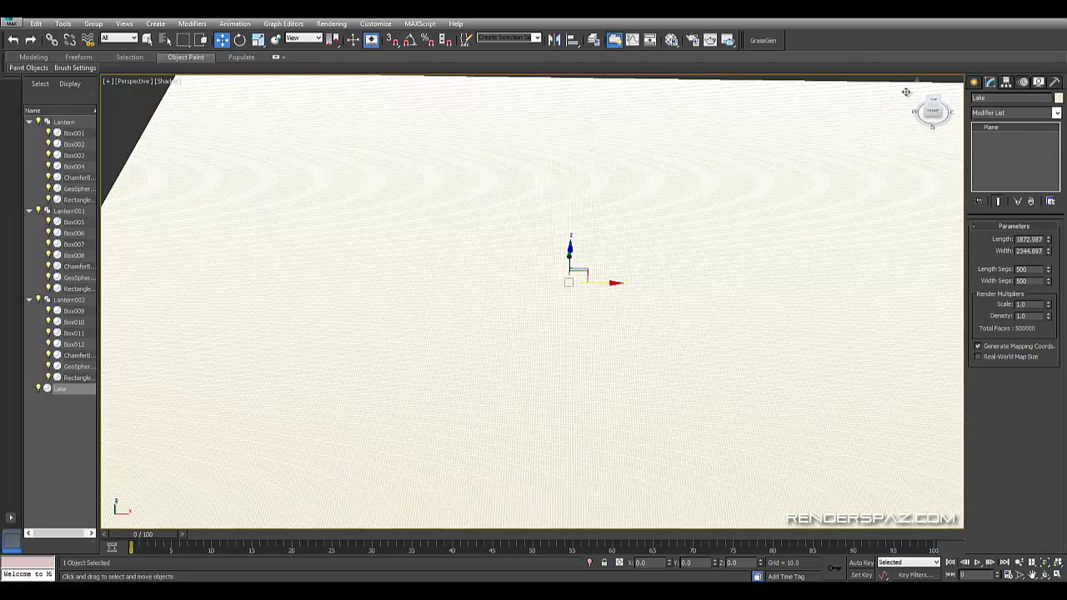
- Add a Displace modifier to the Lake plane
left_click(1013, 113)
scroll(1000, 133, "down", 10)
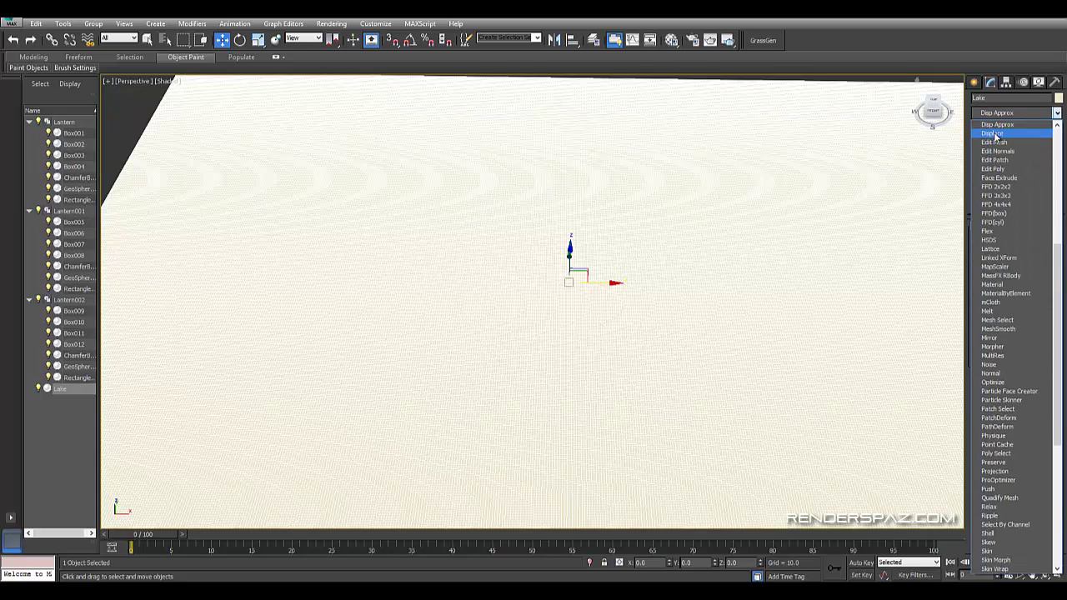
left_click(992, 141)
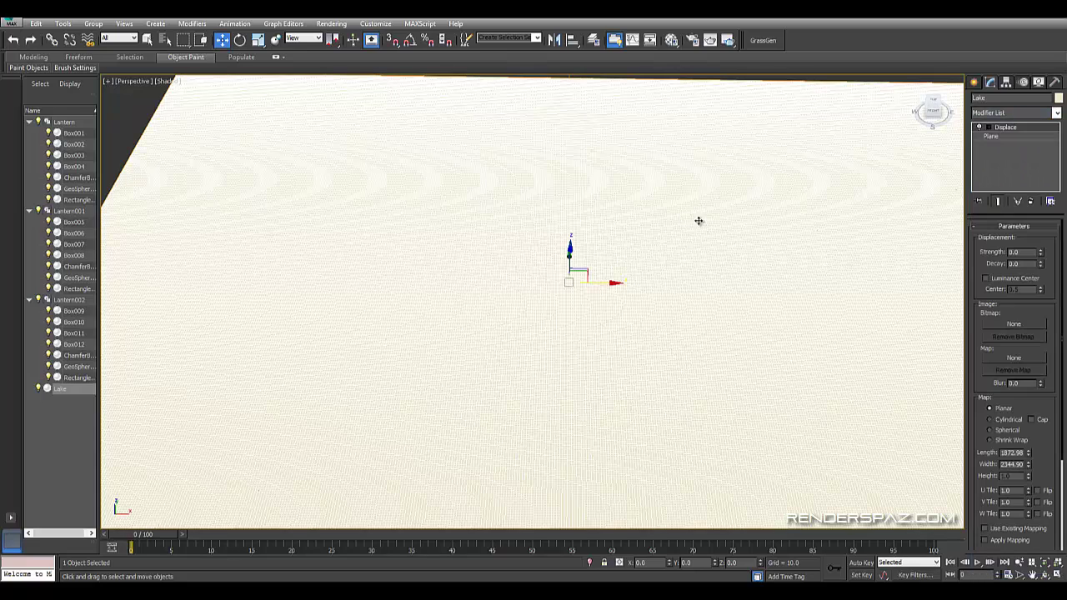
scroll(651, 263, "down", 10)
- Turn off Edged Faces display for the selected Lake plane
left_click(669, 315)
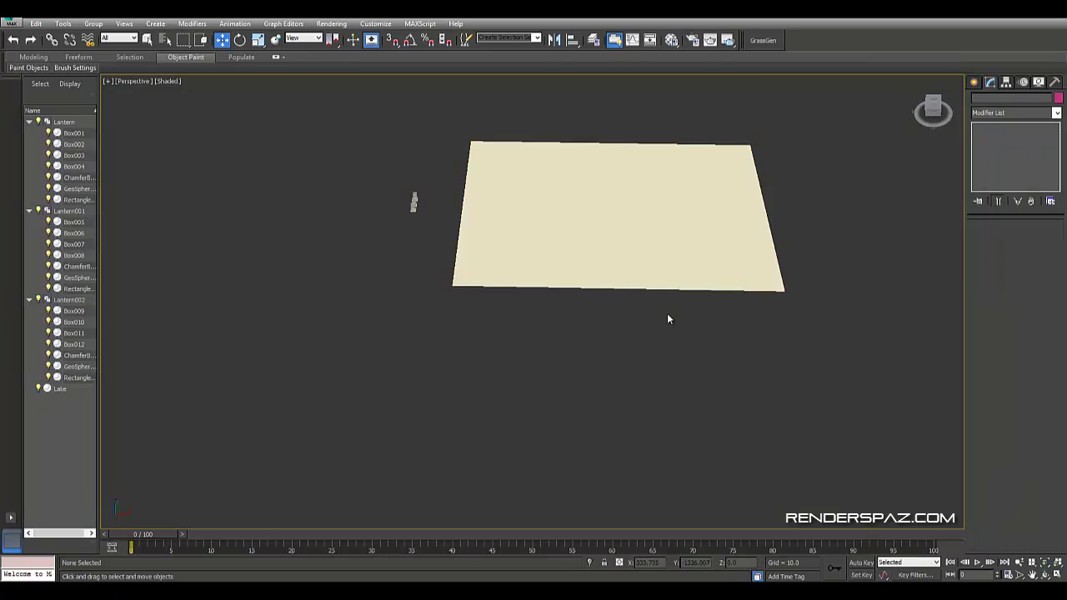
scroll(654, 342, "up", 3)
scroll(647, 333, "up", 3)
left_click(506, 162)
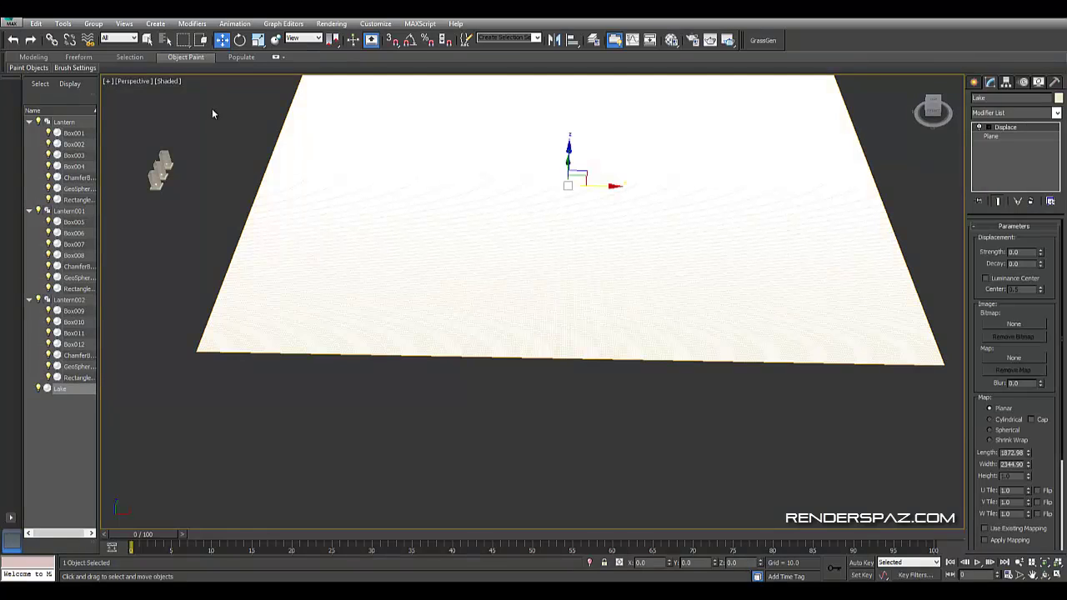
left_click(172, 81)
mouse_move(216, 228)
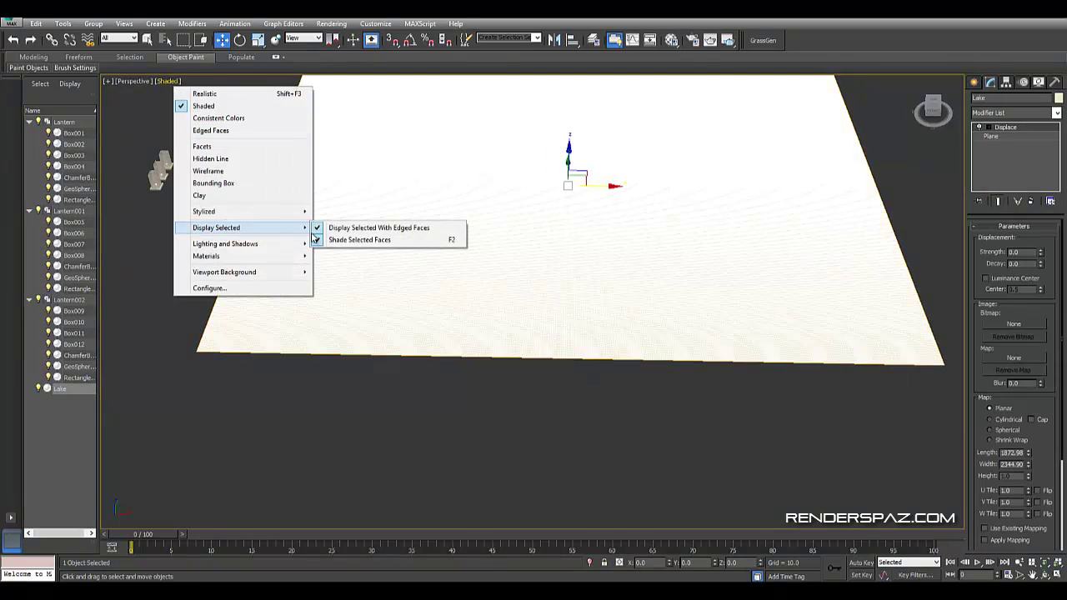
left_click(321, 229)
middle_click_drag(477, 336, 467, 414)
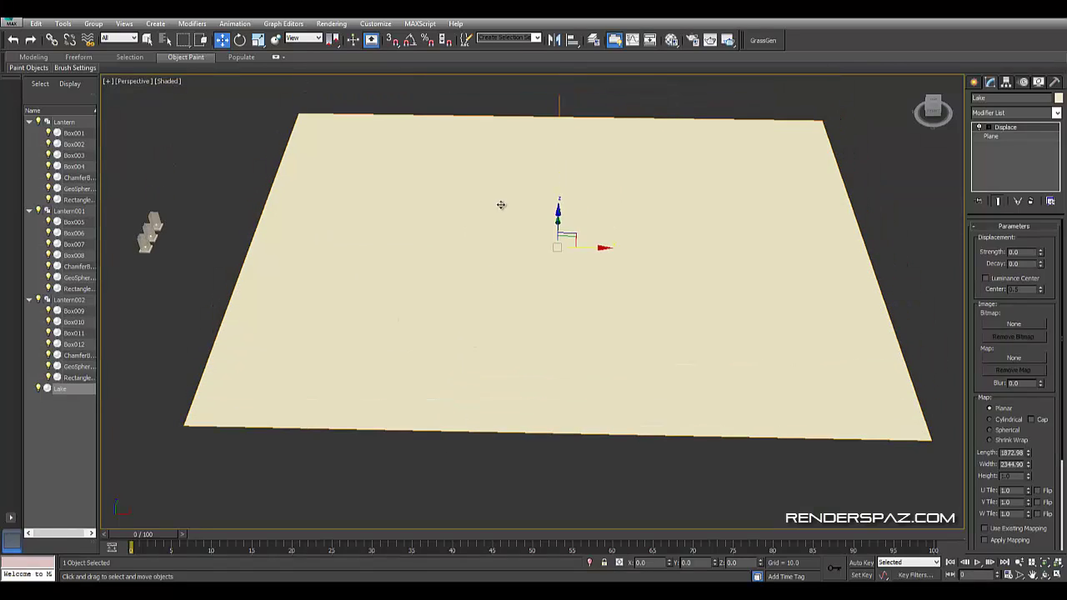
middle_click_drag(488, 262, 486, 302)
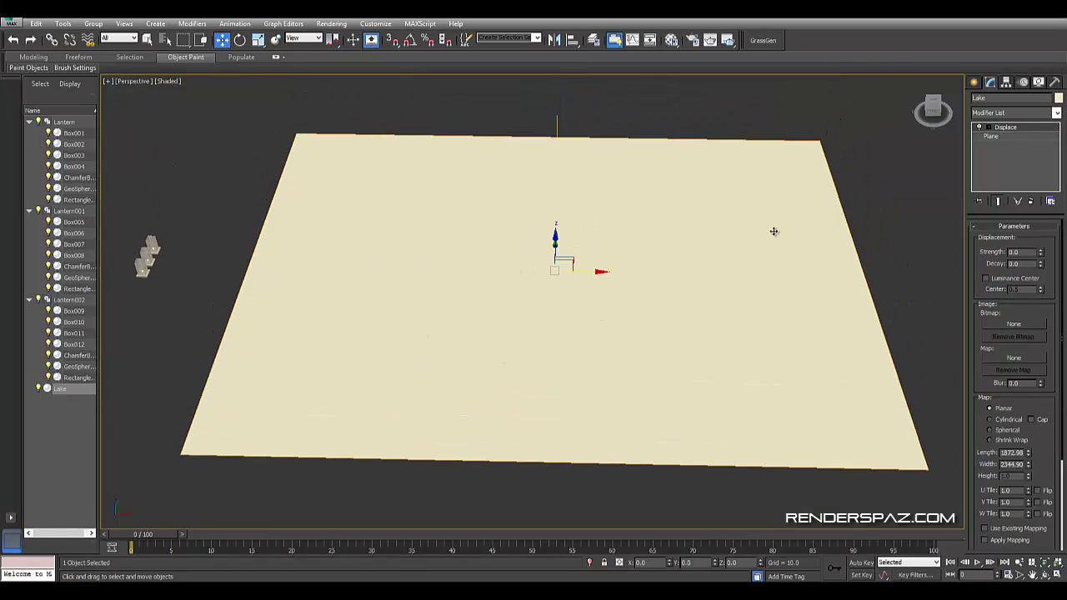
- In the Material Editor, create a Noise map (Map #3) in an empty slot
left_click(841, 124)
key("m")
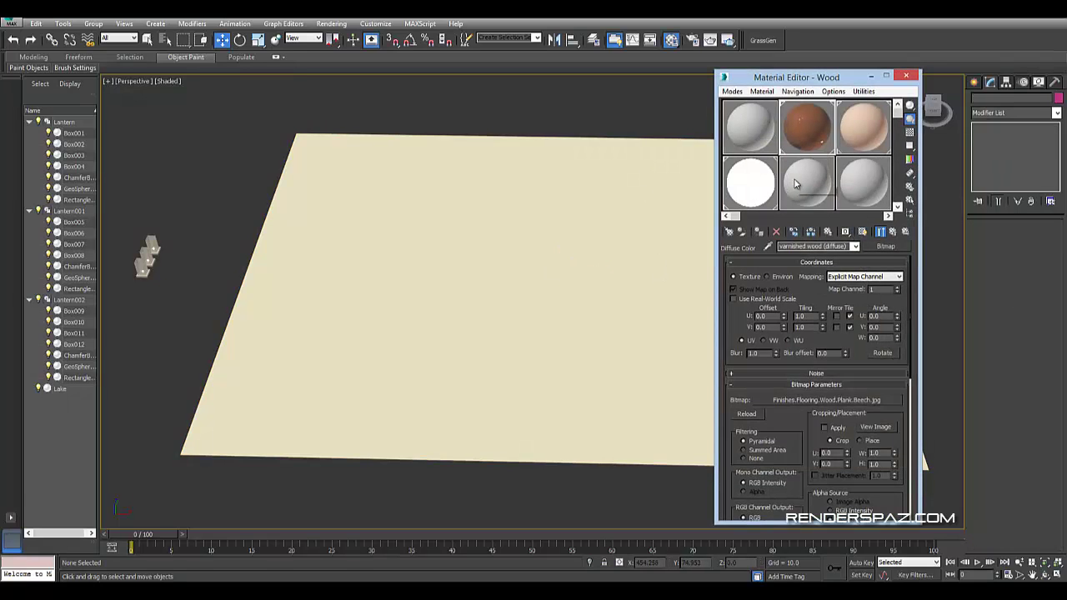
left_click(799, 185)
left_click(729, 233)
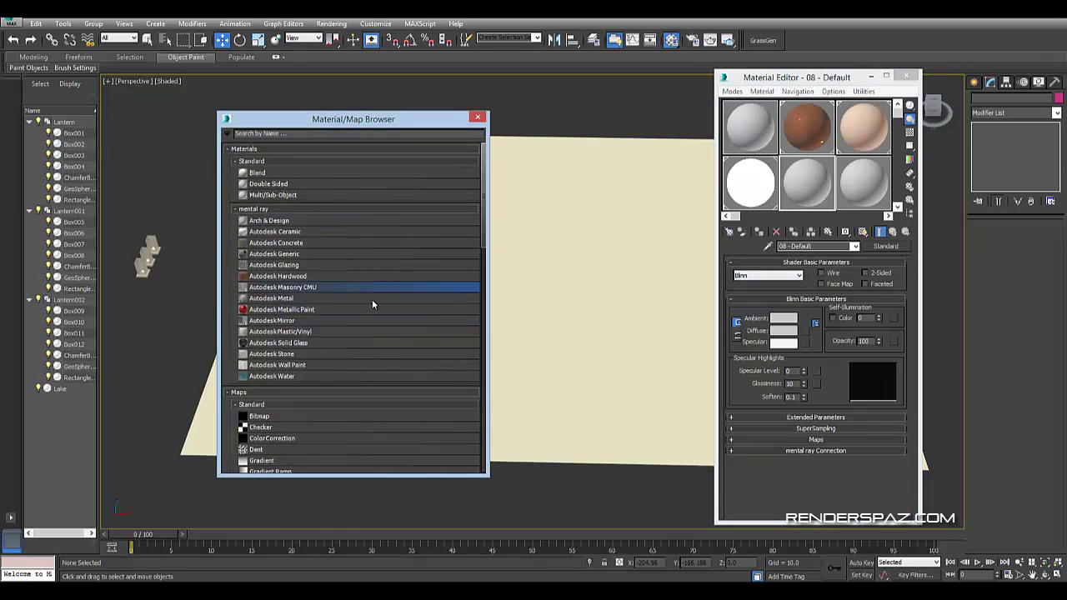
scroll(360, 344, "down", 2)
double_click(285, 364)
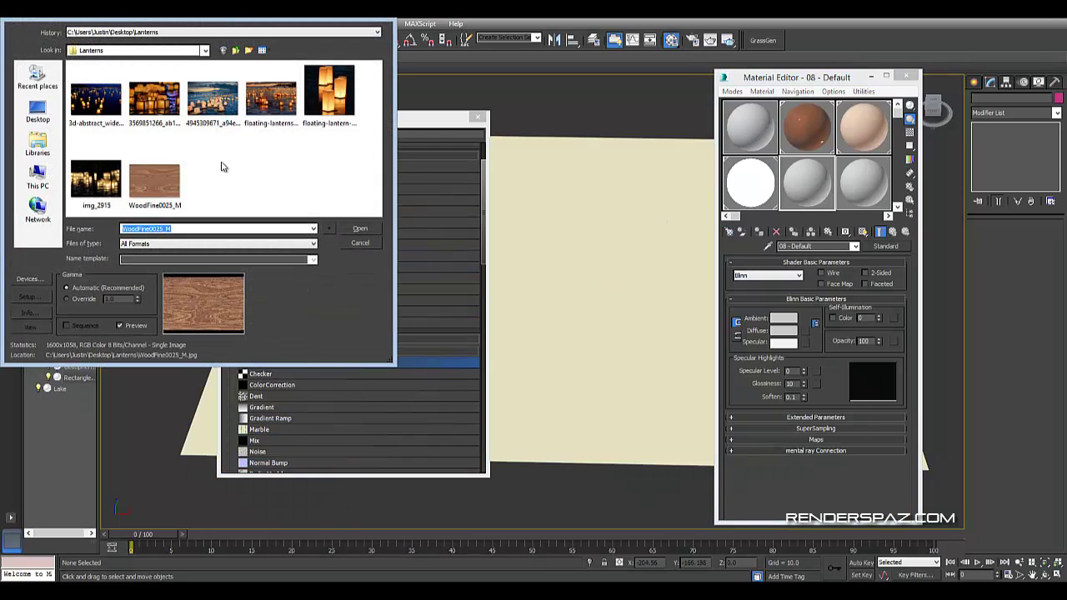
left_click(358, 243)
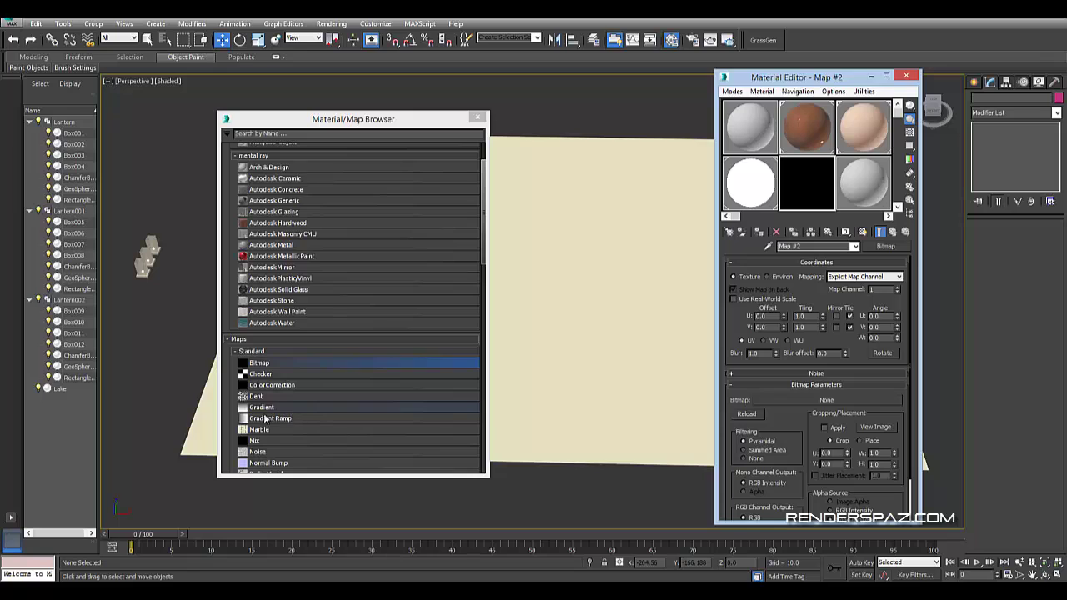
left_click(265, 412)
scroll(275, 421, "down", 1)
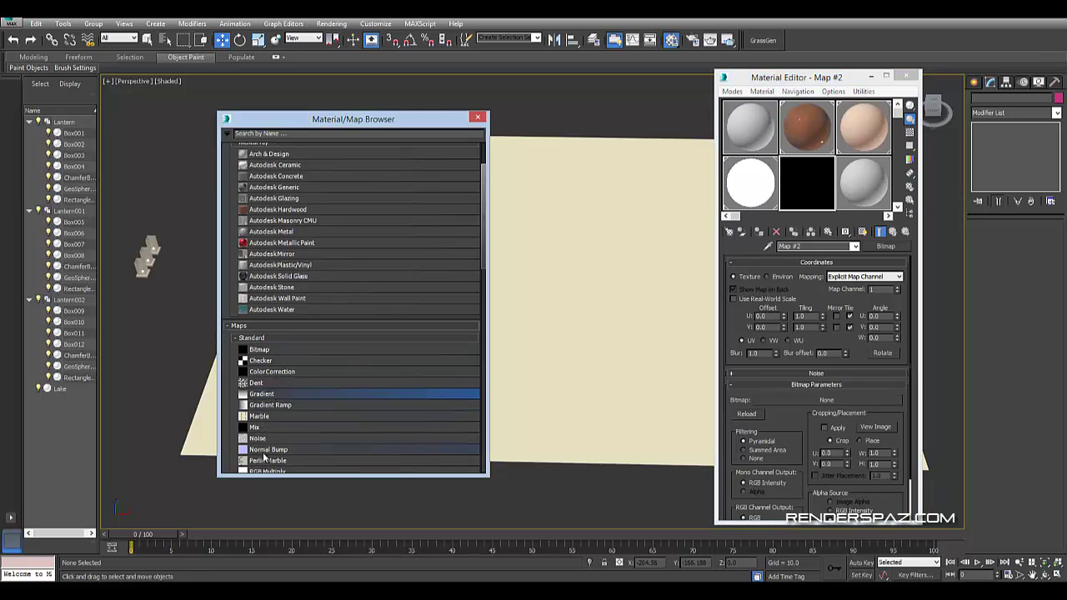
double_click(259, 439)
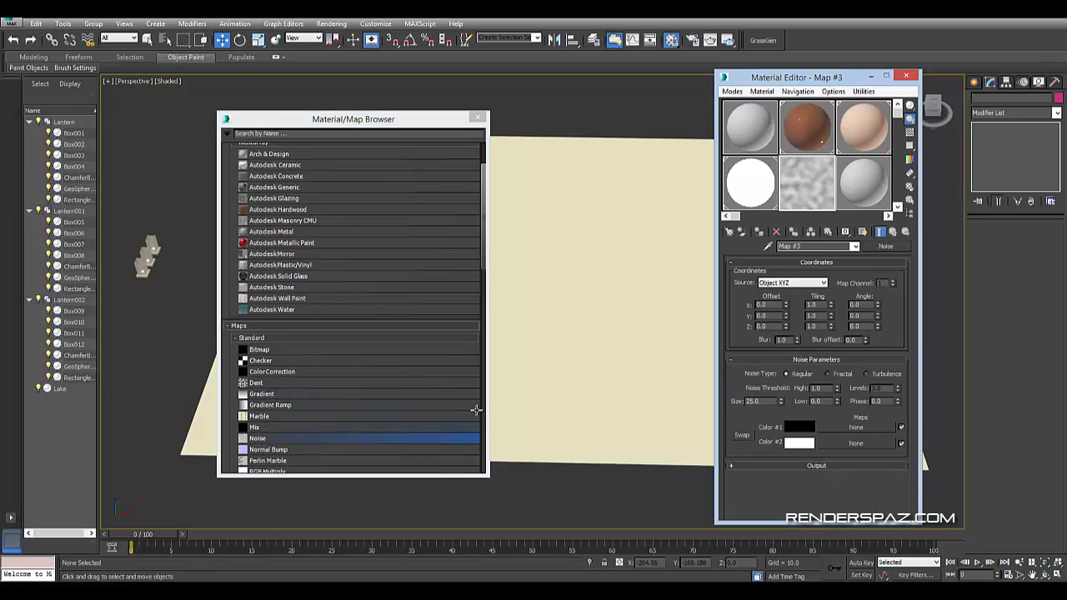
left_click(477, 116)
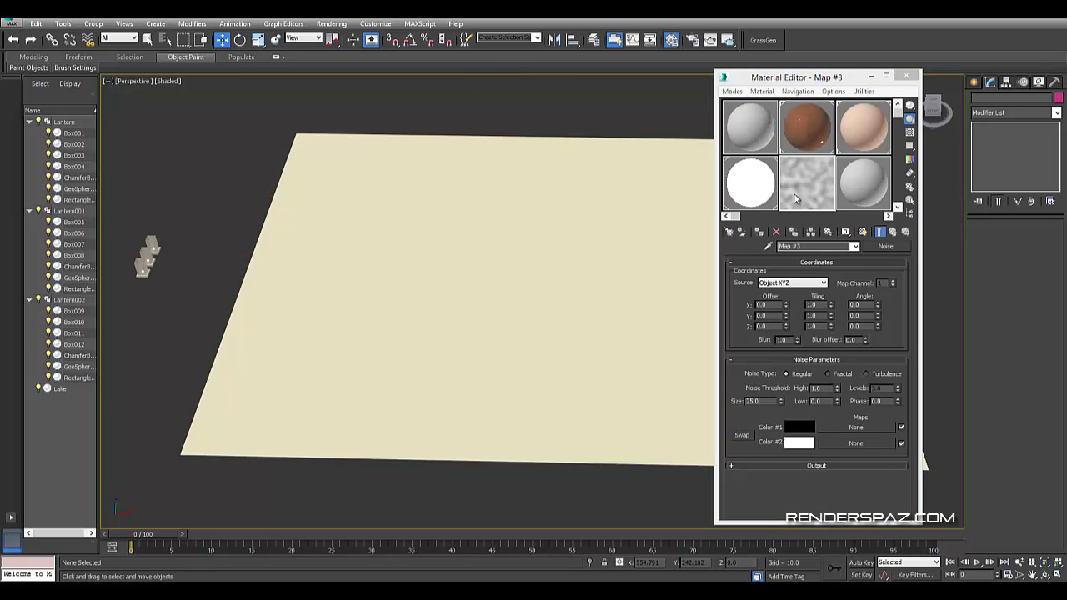
left_click(355, 264)
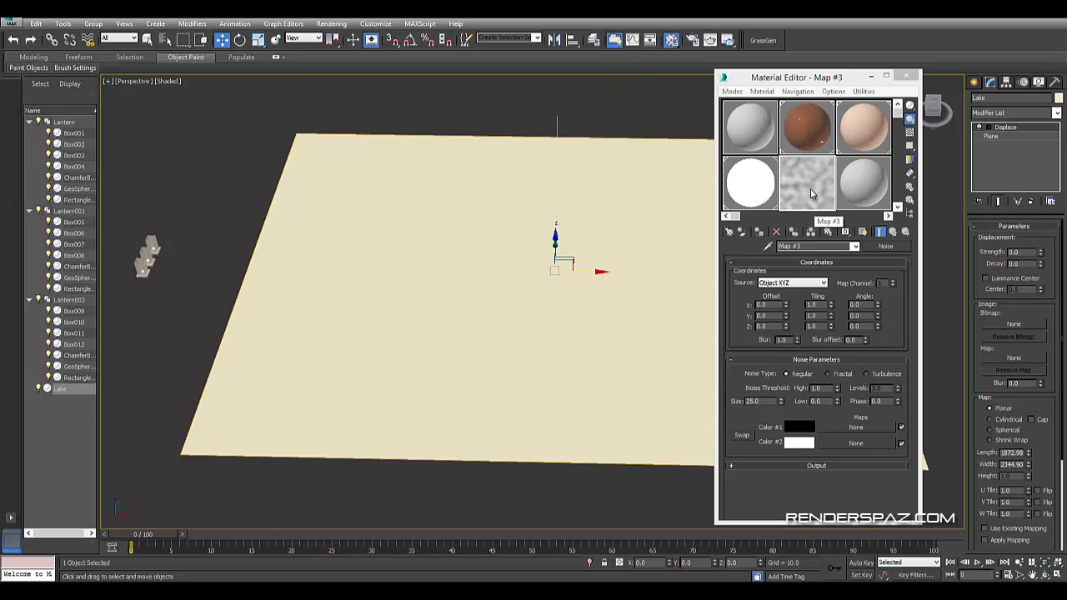
- Instance the Map #3 Noise onto Lake's Displace map and set Strength to 16.04
left_click_drag(807, 182, 1009, 358)
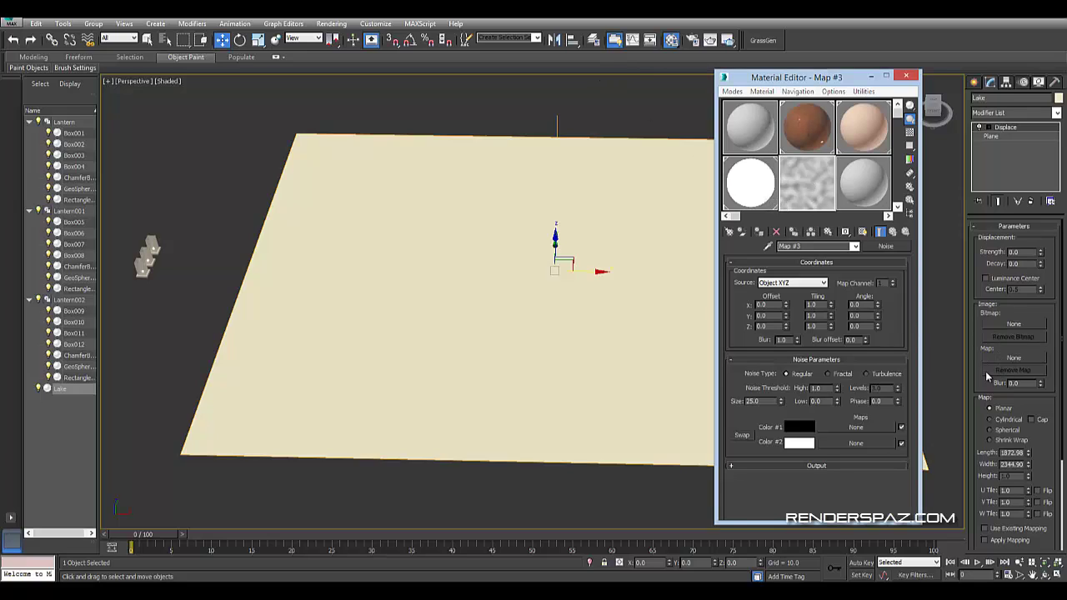
left_click(517, 329)
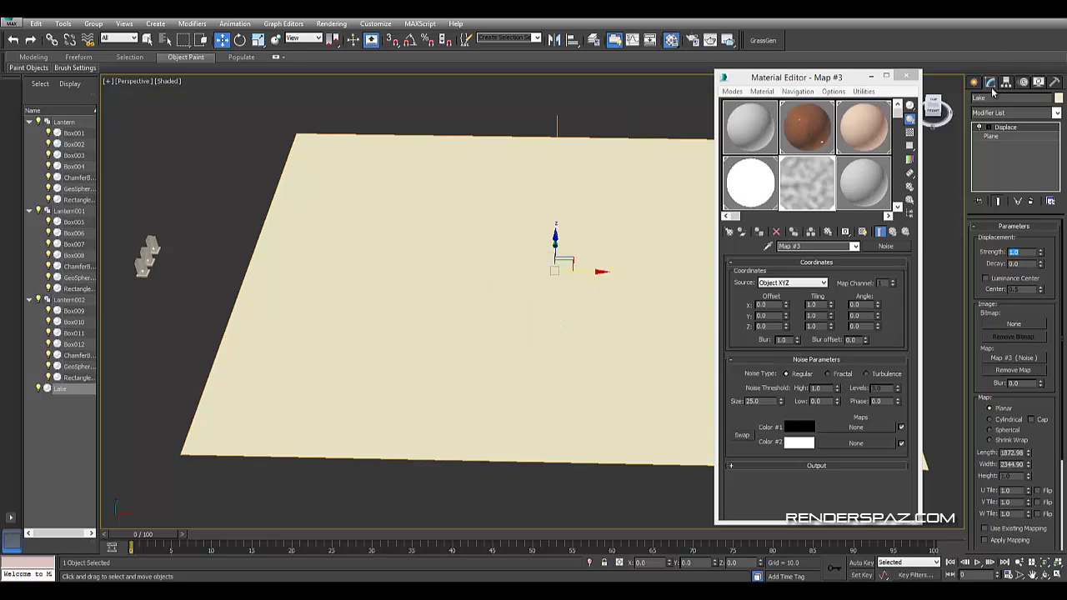
type("1.6")
left_click_drag(1041, 252, 1040, 234)
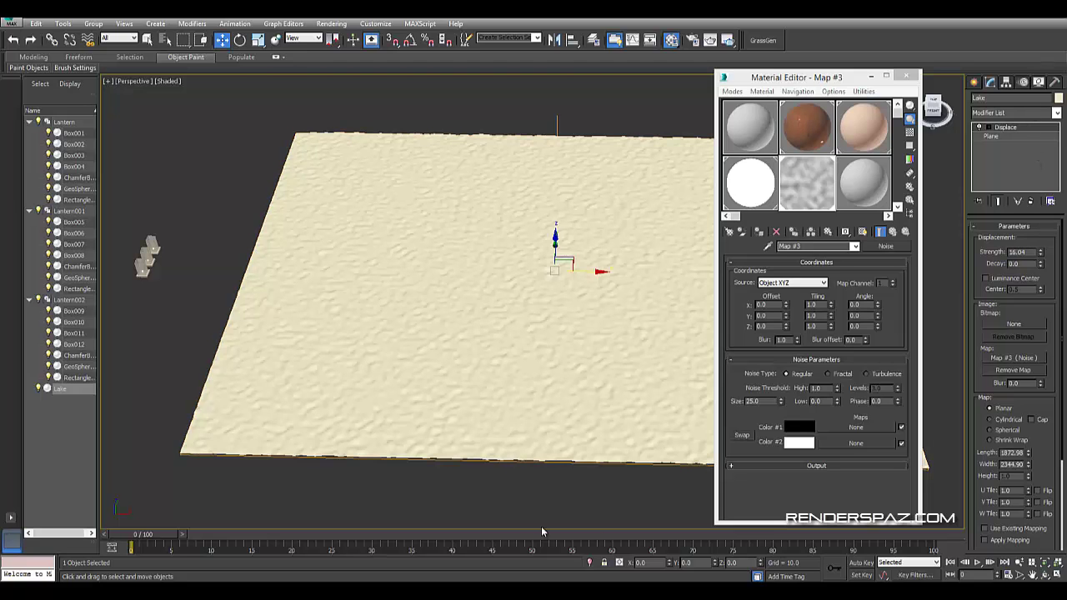
scroll(514, 350, "up", 2)
scroll(514, 350, "up", 2)
- Switch the Lake noise to Fractal and enlarge its size to about 106
scroll(505, 410, "down", 2)
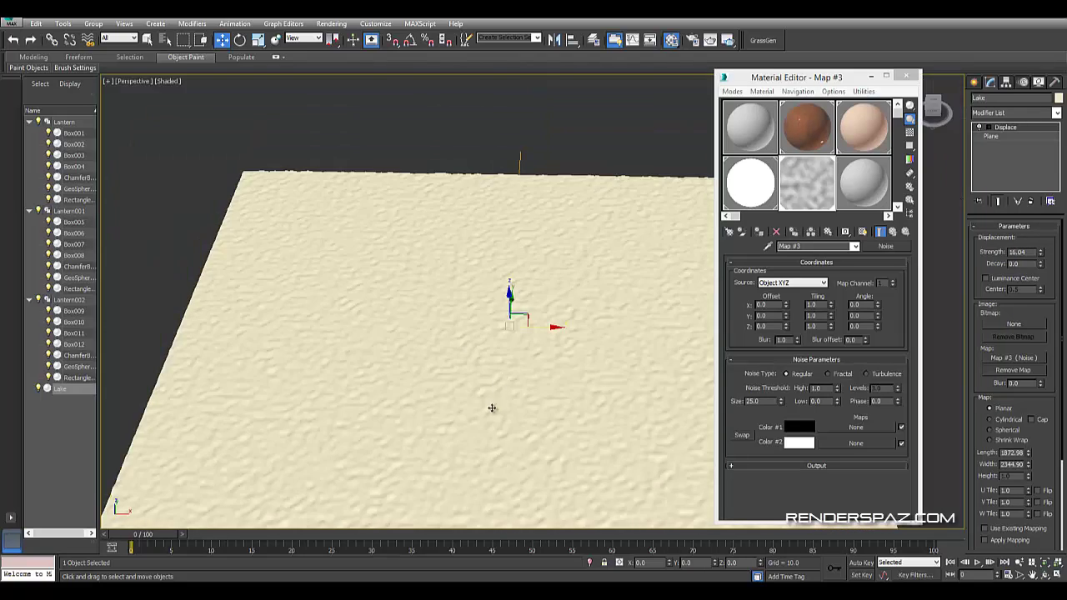
scroll(492, 407, "down", 2)
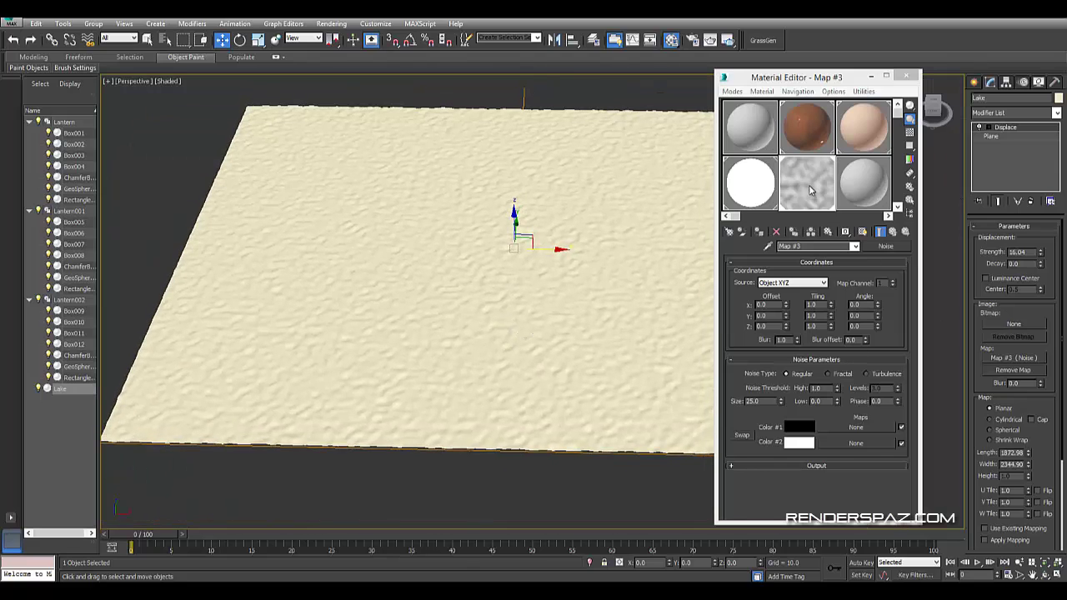
mouse_move(782, 402)
left_mouse_down()
mouse_move(783, 385)
mouse_move(782, 417)
left_mouse_up()
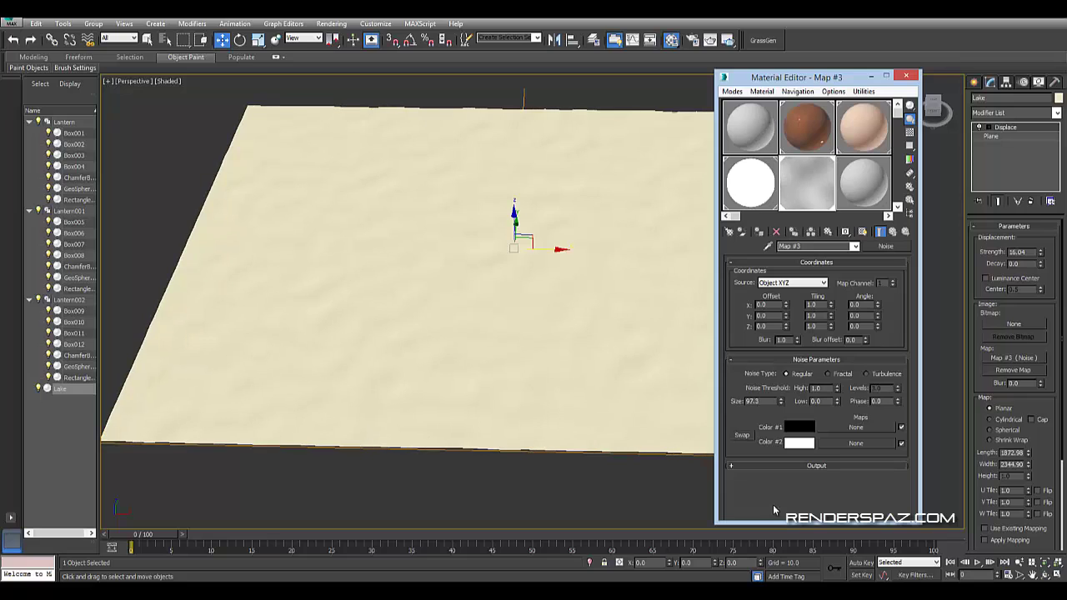
left_click(828, 373)
middle_click_drag(447, 309, 458, 333)
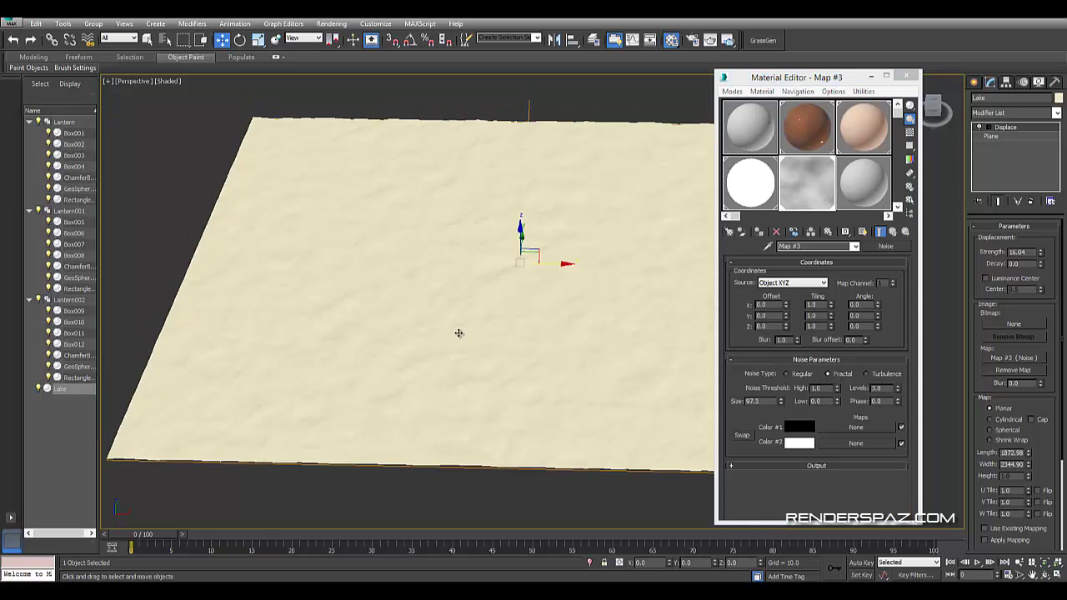
scroll(458, 333, "up", 2)
left_click_drag(782, 402, 782, 395)
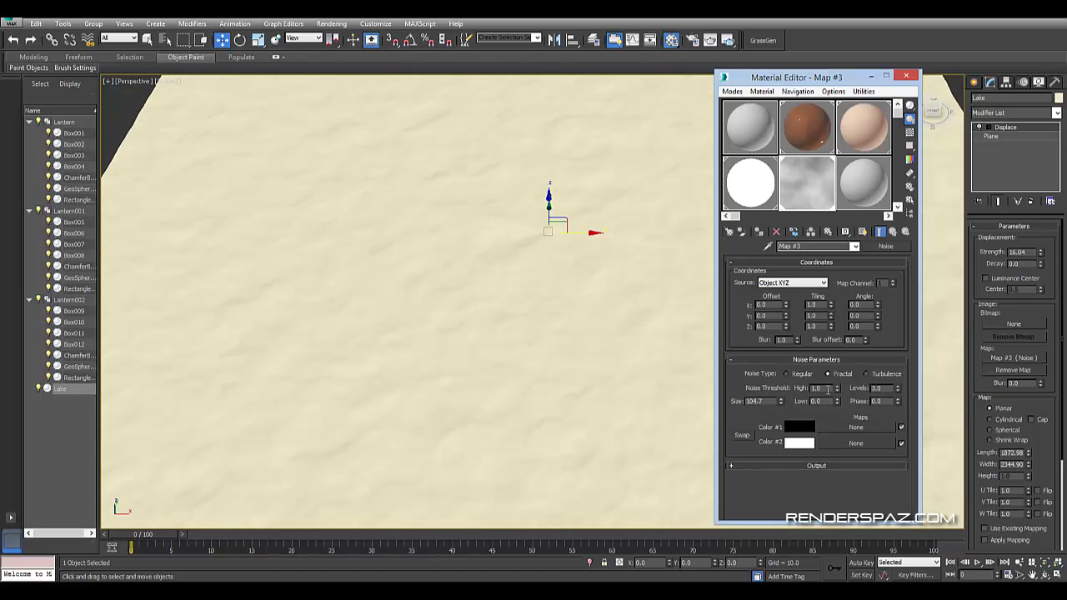
scroll(355, 295, "down", 5)
middle_click_drag(470, 314, 435, 302, "alt")
scroll(435, 301, "up", 2)
scroll(467, 308, "down", 1)
scroll(472, 312, "up", 2)
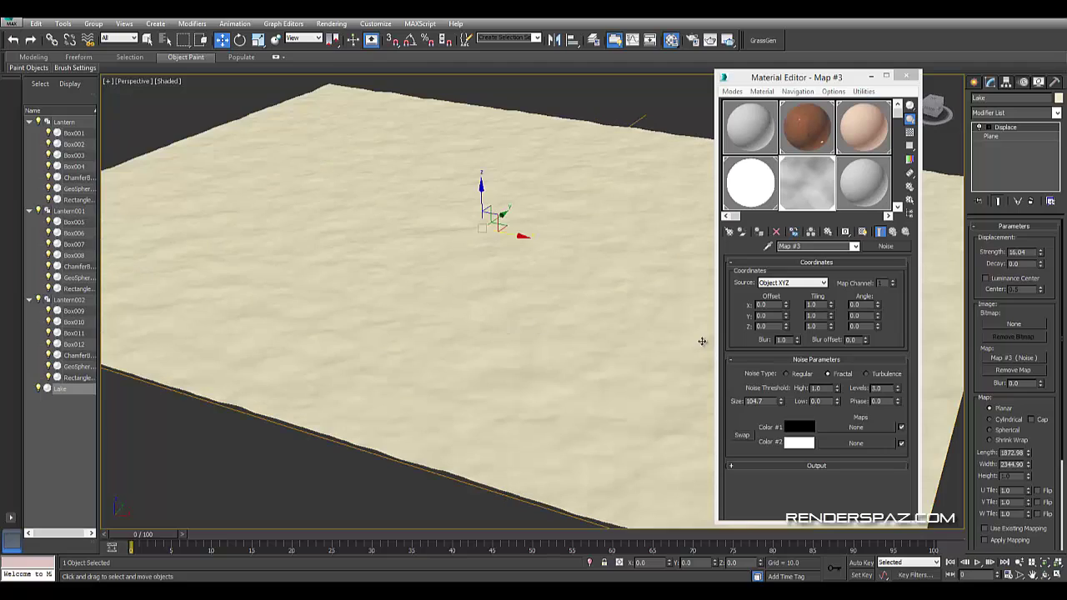
- Set the noise size to 143.0, trying low threshold 0.52 before resetting it to 0.0
left_click(842, 401)
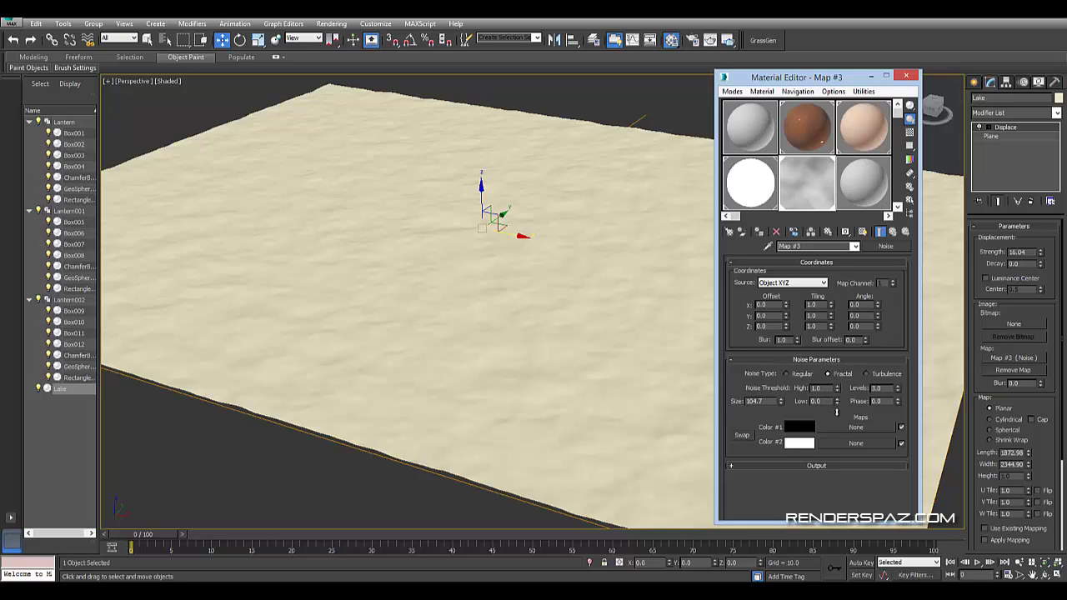
mouse_move(837, 401)
left_mouse_down()
mouse_move(837, 340)
mouse_move(837, 361)
left_mouse_up()
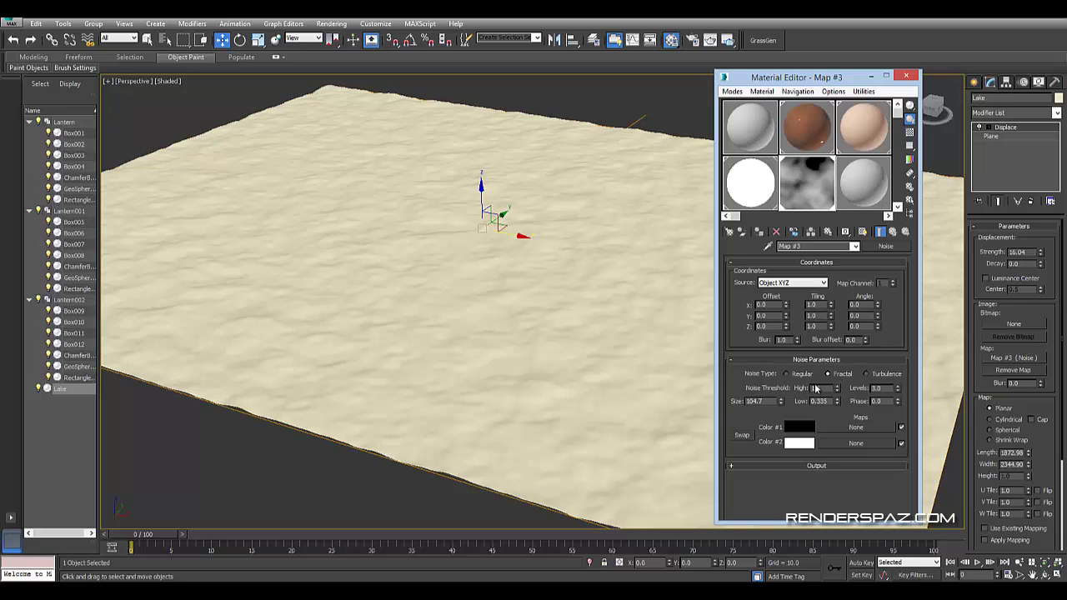
mouse_move(780, 402)
left_mouse_down()
mouse_move(773, 127)
mouse_move(782, 151)
left_mouse_up()
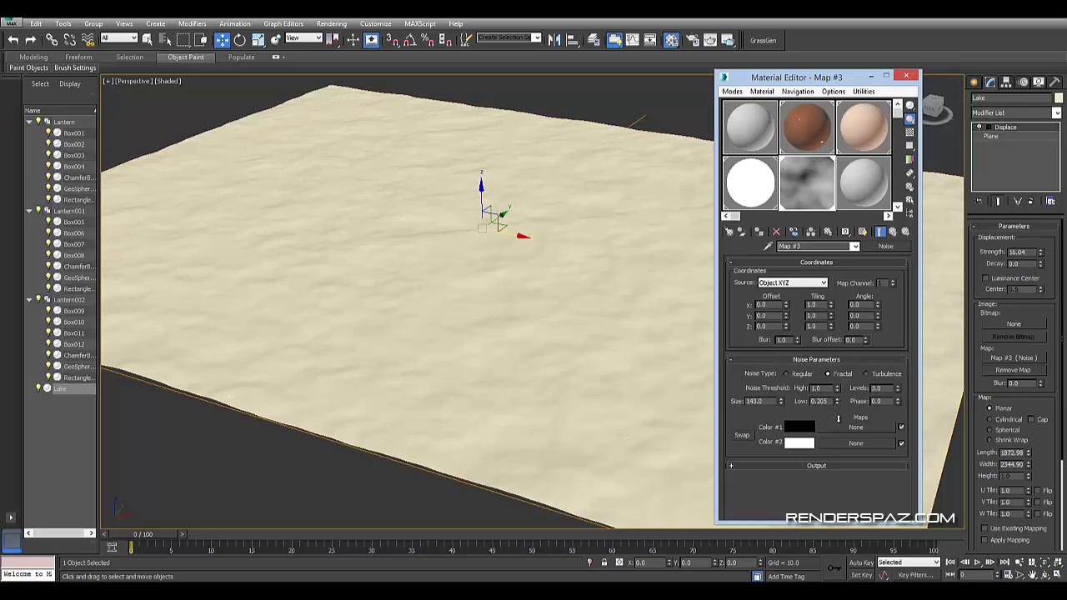
left_click_drag(838, 404, 839, 456)
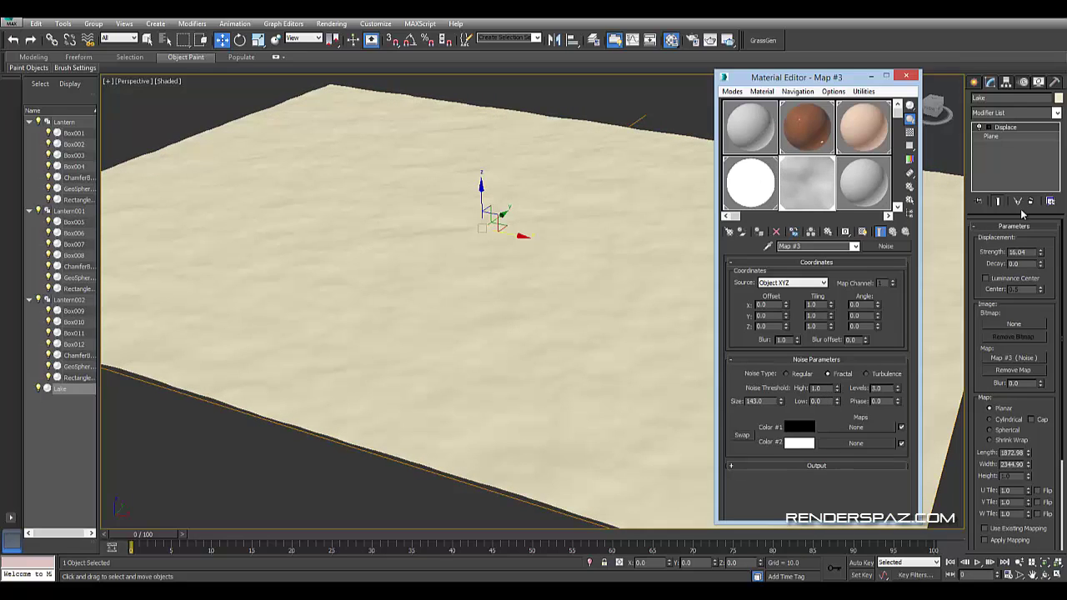
- Raise Displace strength to 100 and Noise size from 143 to 366, then orbit to inspect the dunes
left_click_drag(1039, 255, 1028, 212)
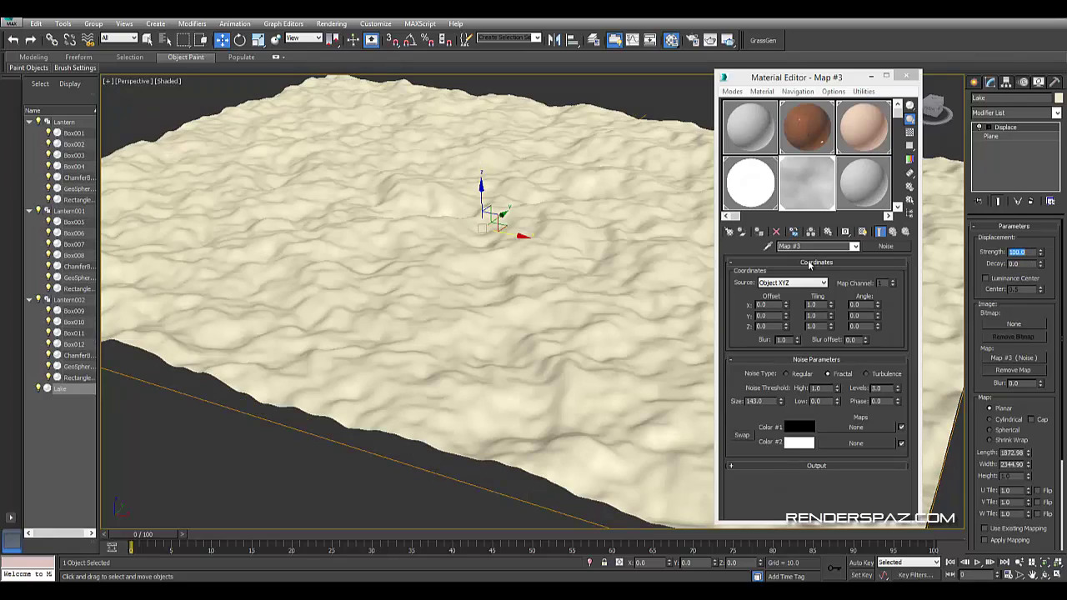
scroll(1040, 258, "down", 1)
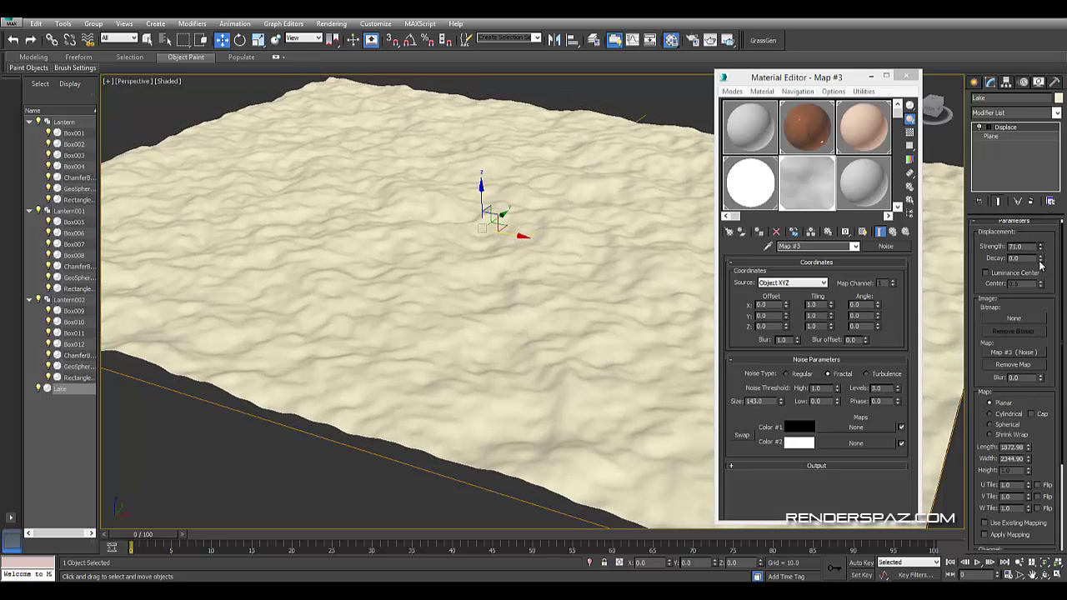
left_click_drag(782, 403, 776, 352)
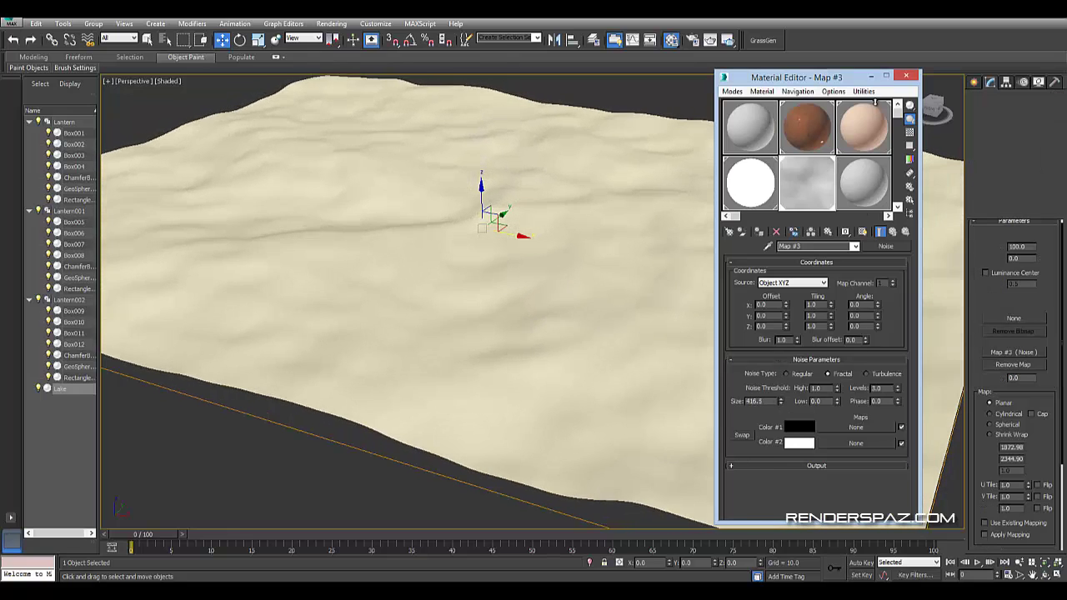
middle_click_drag(489, 305, 460, 326, "alt")
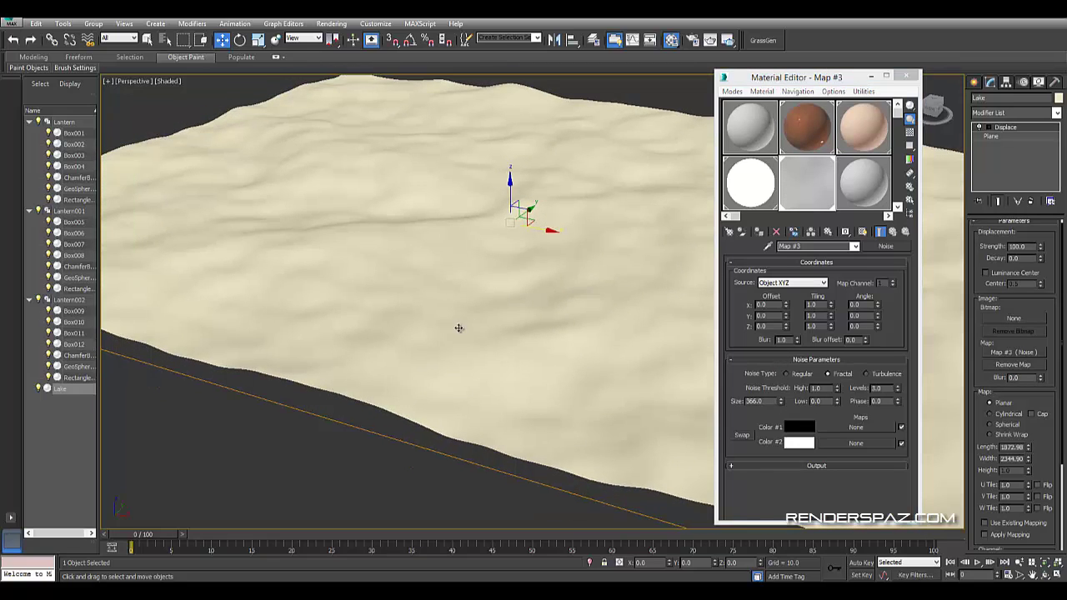
mouse_move(488, 401)
middle_mouse_down("alt")
mouse_move(526, 406)
mouse_move(759, 315)
middle_mouse_up("alt")
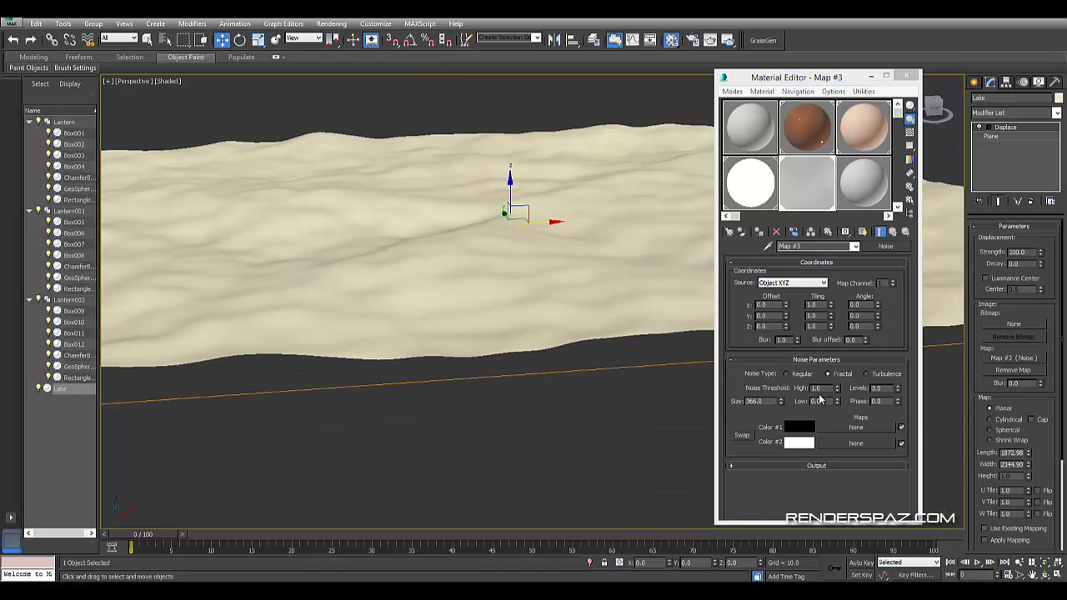
mouse_move(350, 341)
middle_mouse_down("alt")
mouse_move(453, 353)
mouse_move(489, 345)
mouse_move(469, 348)
mouse_move(469, 293)
mouse_move(395, 425)
mouse_move(559, 405)
mouse_move(258, 217)
middle_mouse_up("alt")
- Shift-clone the Lantern002 group as a copy named Lantern003
left_click(395, 425)
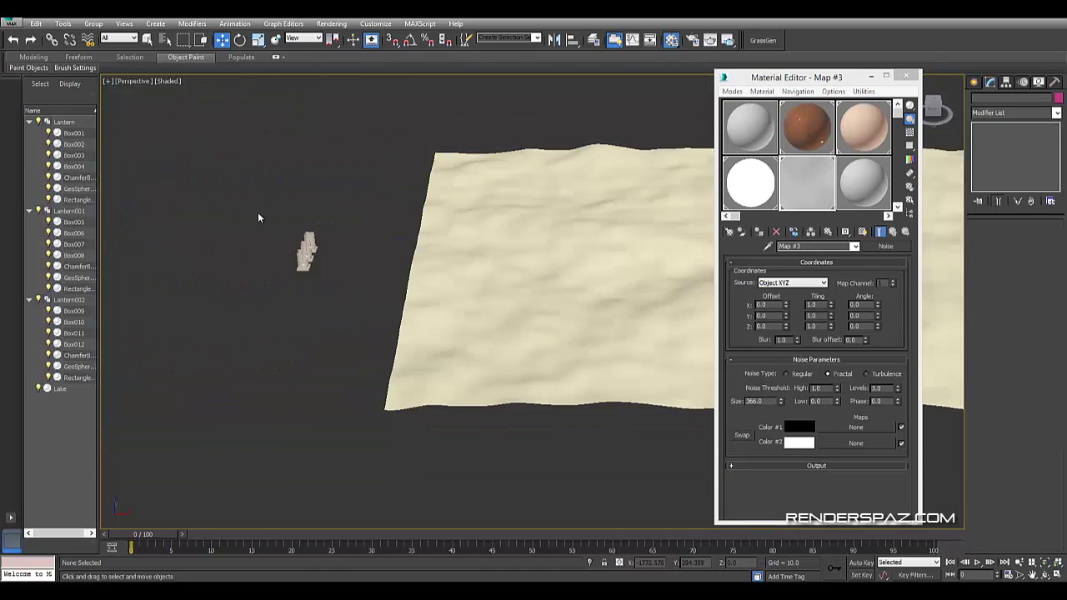
left_click(304, 276)
middle_click_drag(312, 278, 315, 274, "alt")
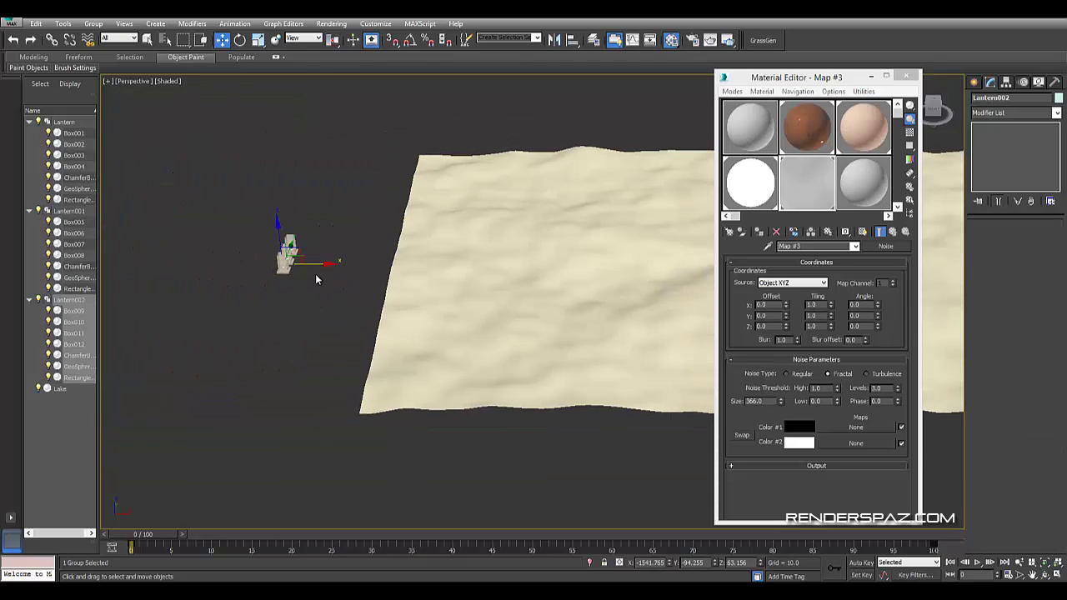
left_click_drag(321, 266, 565, 265, "shift")
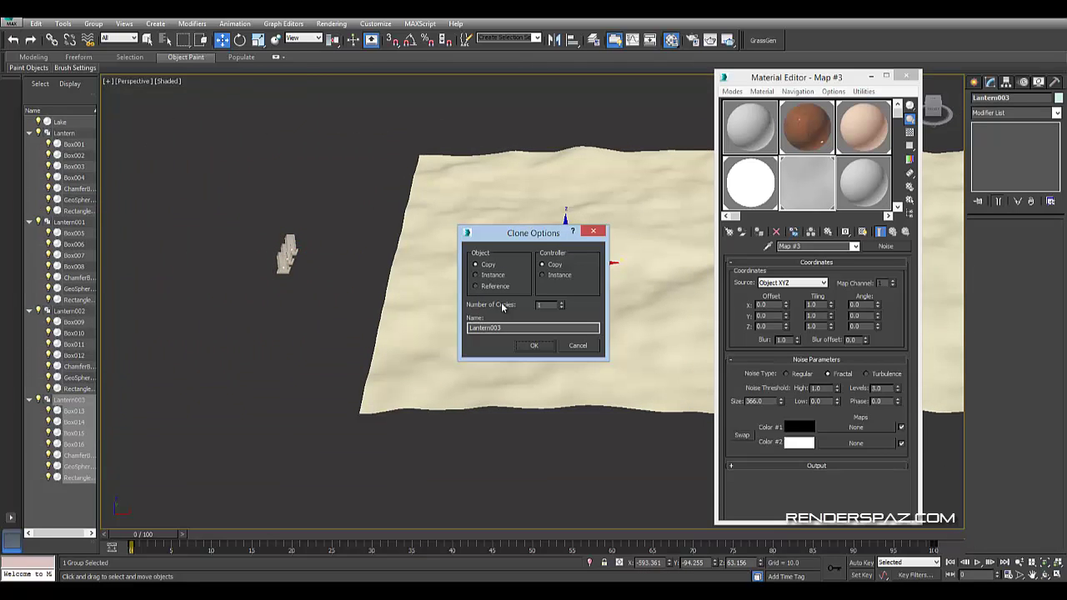
left_click(527, 348)
- Slide Lantern003 across the Lake and lower it onto the sand surface
middle_click_drag(550, 338, 512, 287, "alt")
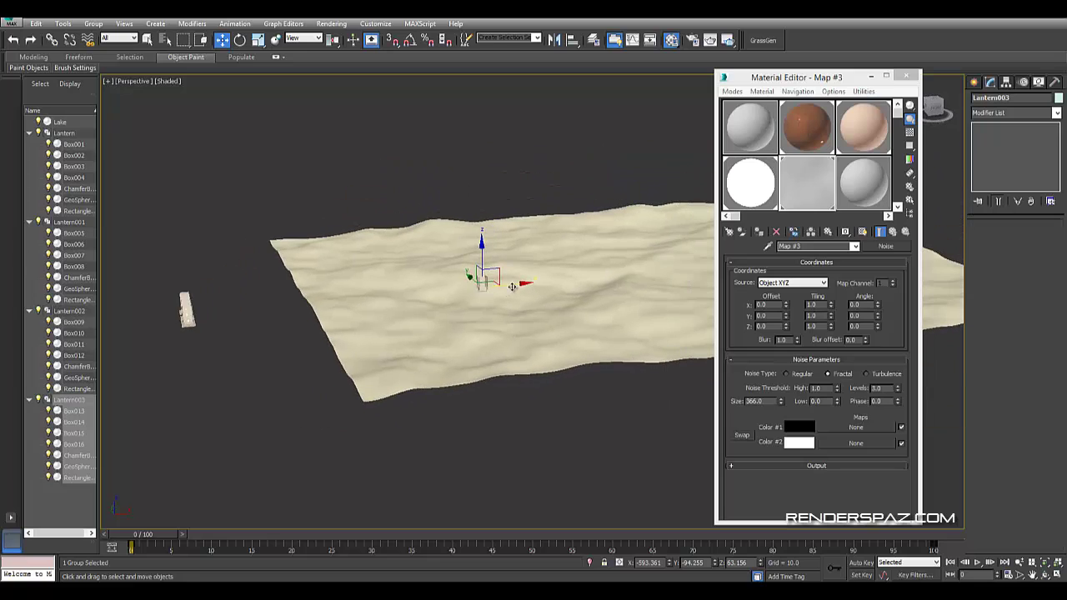
left_click_drag(500, 275, 650, 278)
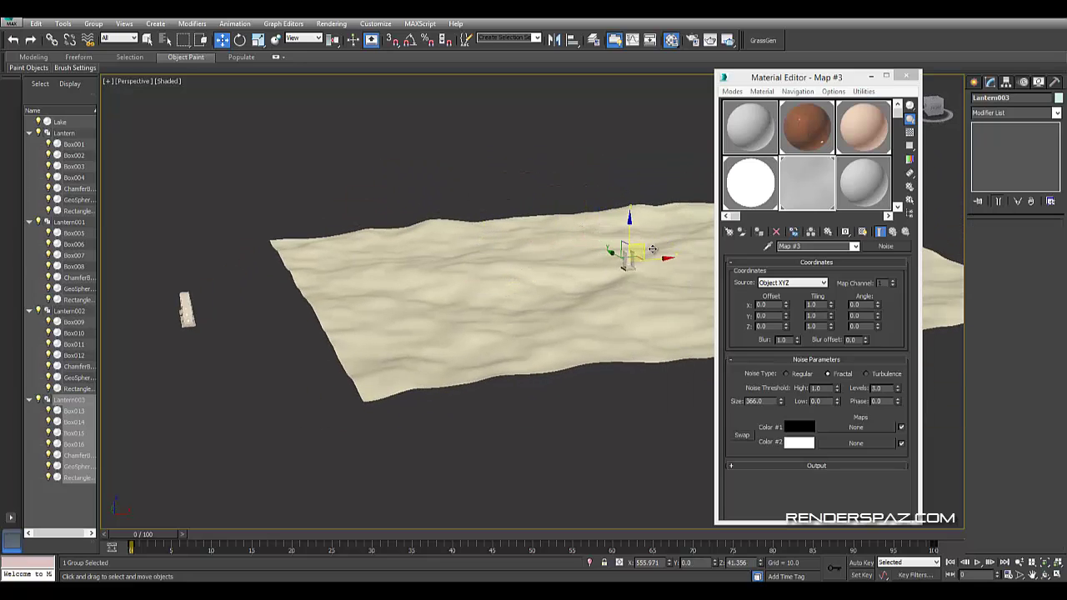
key("z")
scroll(567, 309, "down", 5)
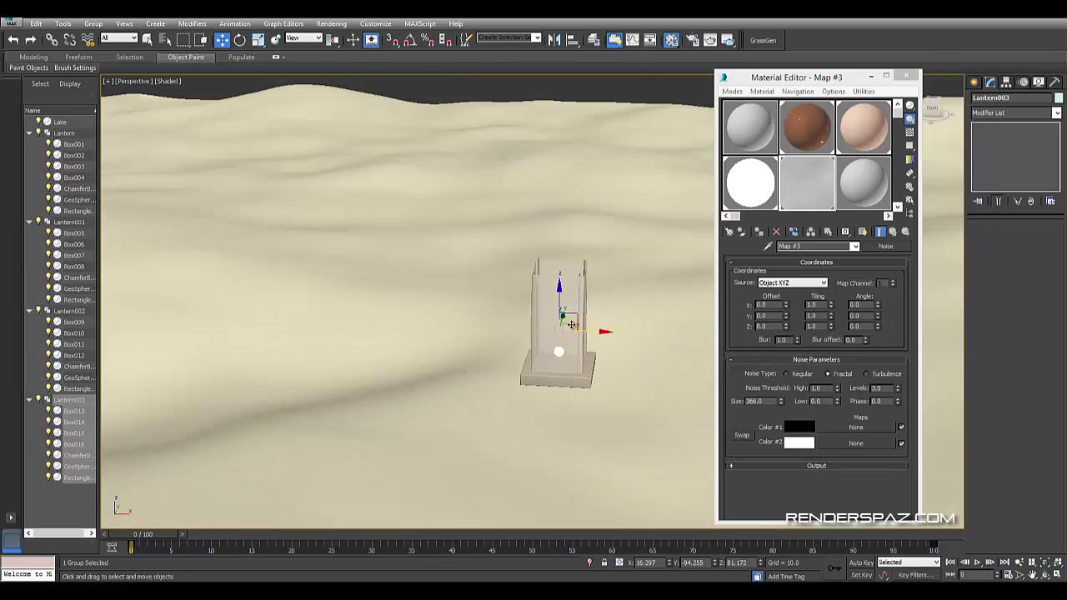
scroll(580, 308, "down", 3)
left_click_drag(564, 296, 565, 321)
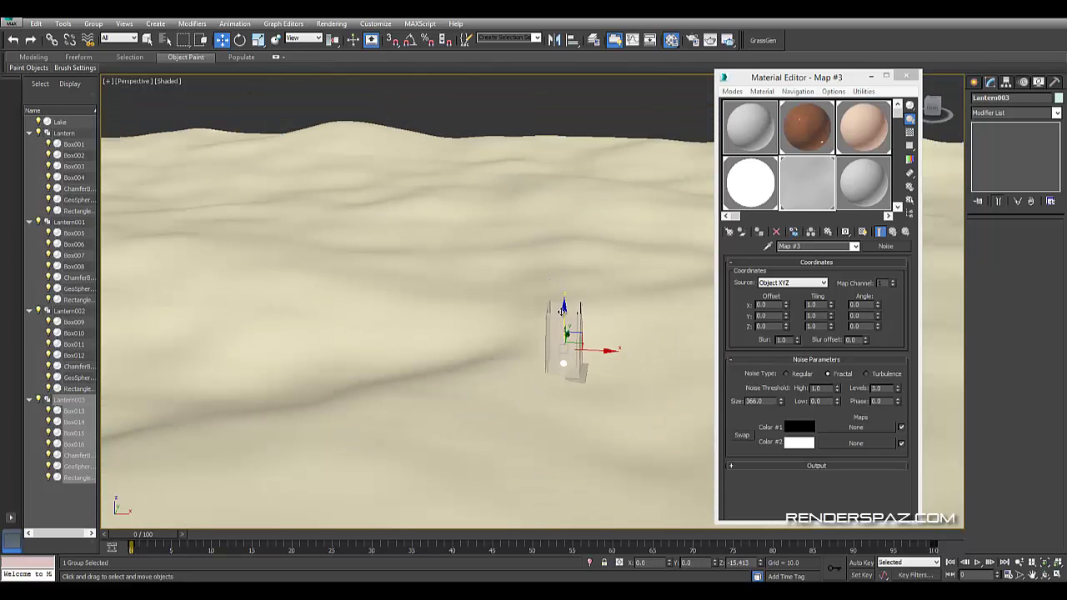
middle_click_drag(565, 322, 618, 161)
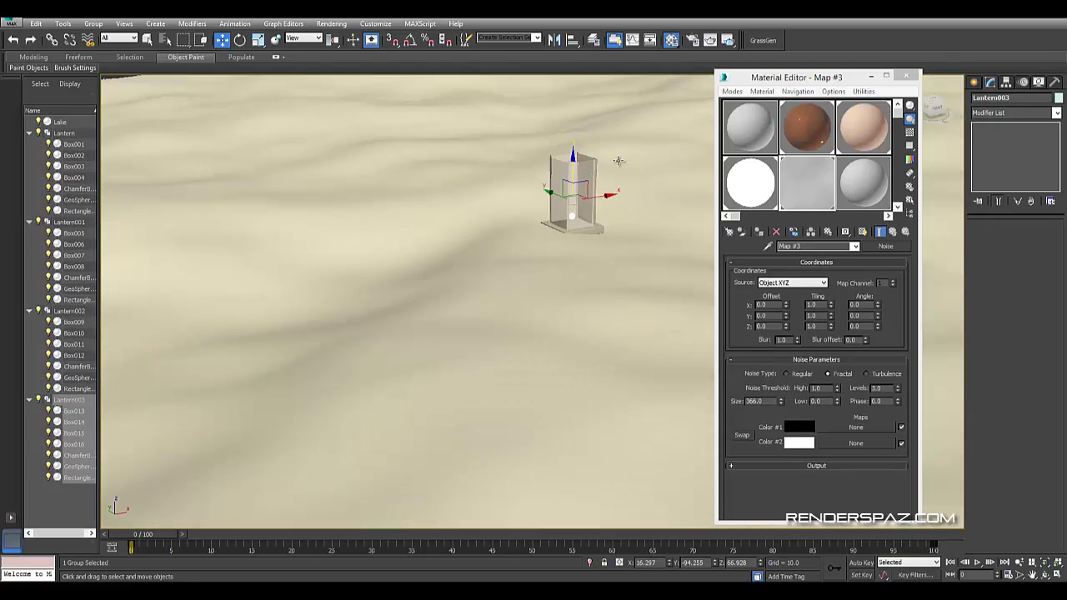
scroll(525, 240, "down", 3)
scroll(534, 246, "down", 3)
scroll(525, 292, "up", 3)
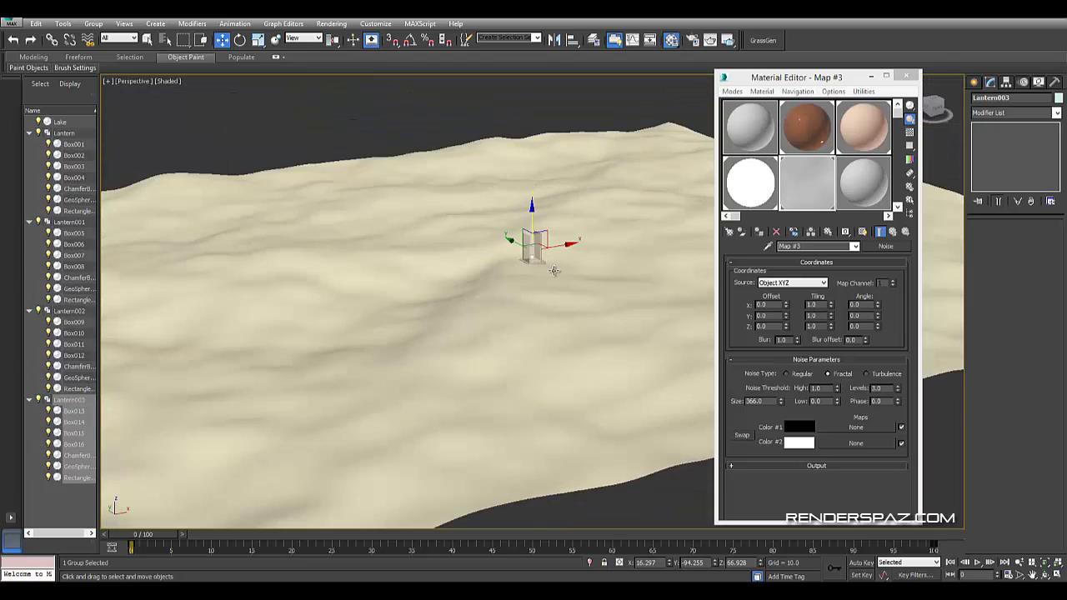
scroll(518, 277, "up", 3)
scroll(519, 277, "up", 2)
scroll(517, 286, "down", 4)
- Shift-clone the Lantern001 group as a copy named Lantern004
mouse_move(500, 315)
middle_mouse_down("alt")
mouse_move(332, 331)
mouse_move(261, 312)
mouse_move(225, 328)
mouse_move(281, 302)
middle_mouse_up("alt")
left_click(261, 313)
left_click(226, 328)
left_click(237, 310)
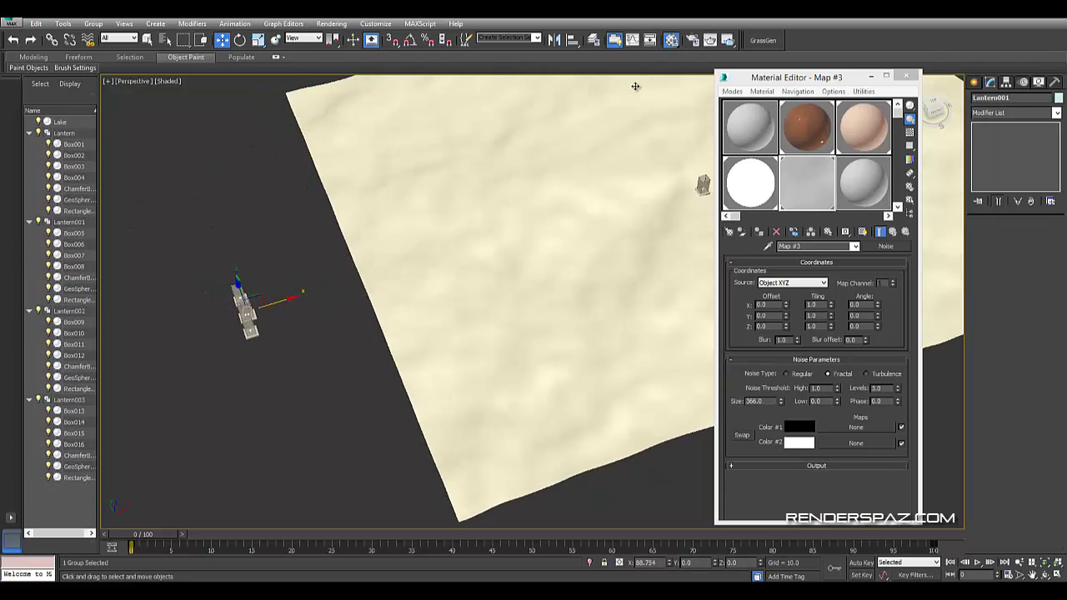
left_click_drag(703, 182, 690, 169, "shift")
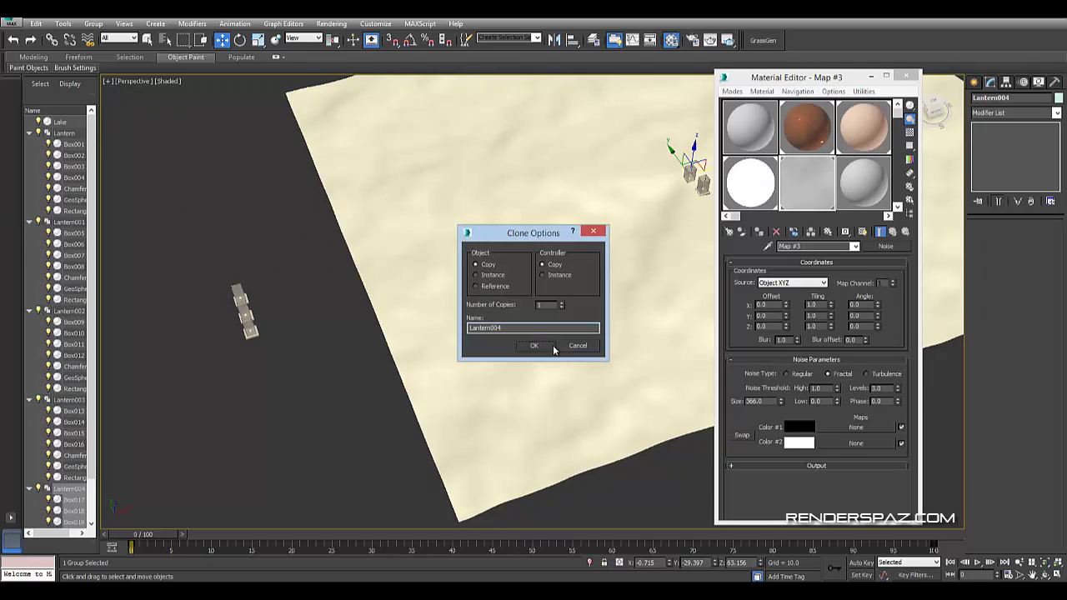
left_click(535, 345)
- Move Lantern004 beside the original lantern on the dune terrain
scroll(498, 350, "up", 3)
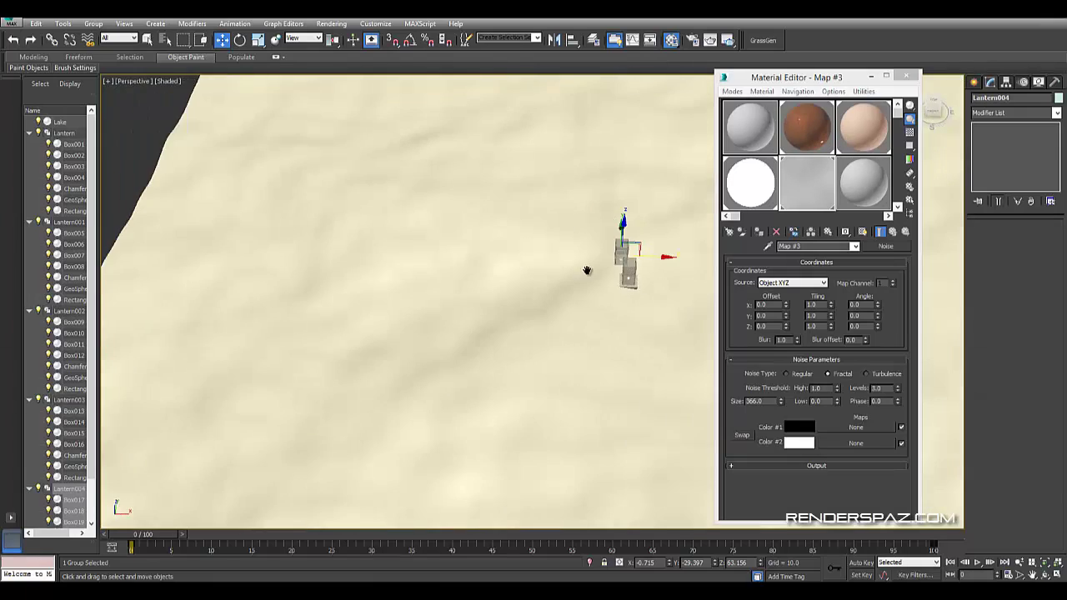
scroll(586, 270, "up", 3)
scroll(510, 230, "up", 2)
scroll(488, 225, "up", 2)
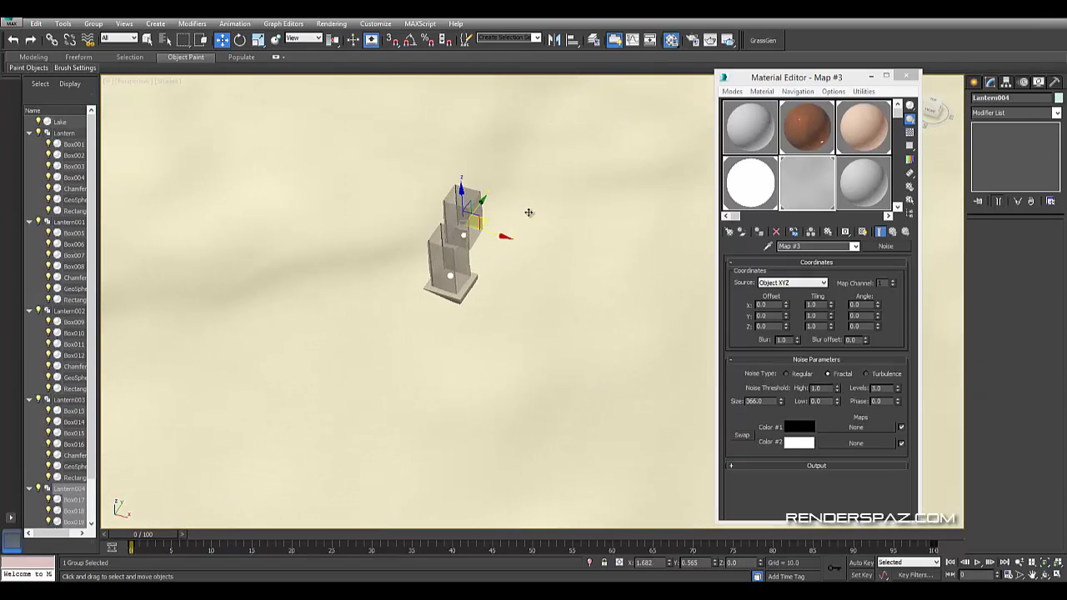
mouse_move(466, 231)
left_mouse_down()
mouse_move(541, 238)
mouse_move(534, 202)
left_mouse_up()
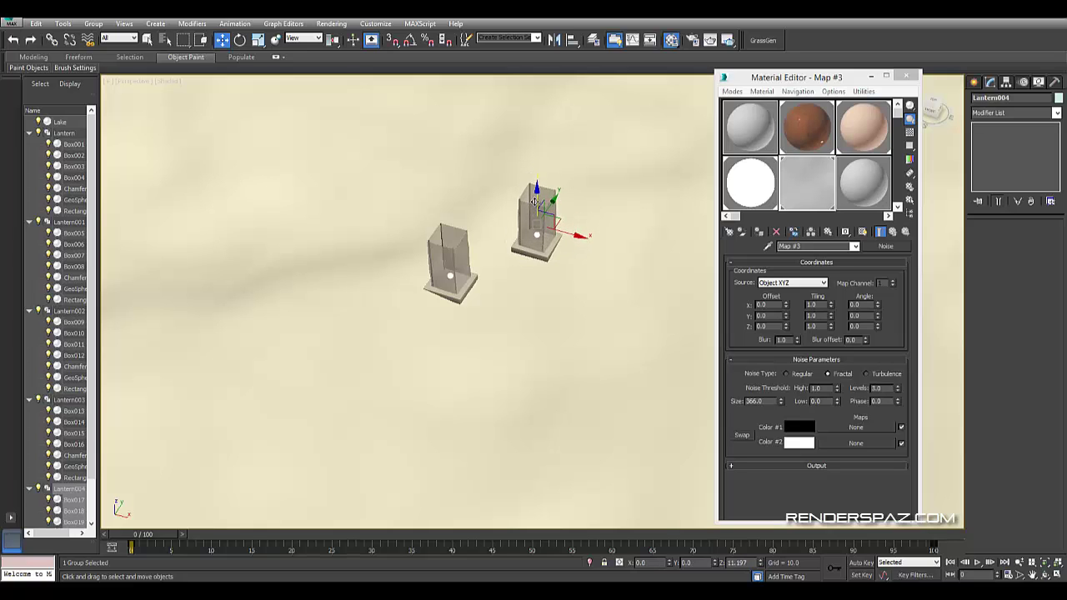
middle_click_drag(559, 232, 397, 115, "alt")
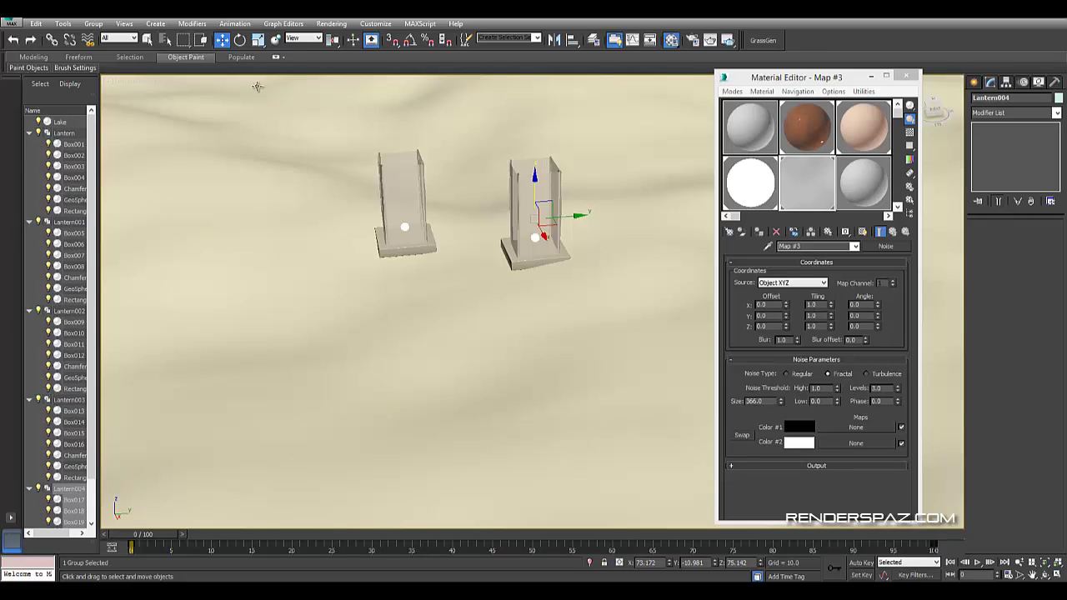
middle_click_drag(459, 236, 616, 240, "alt")
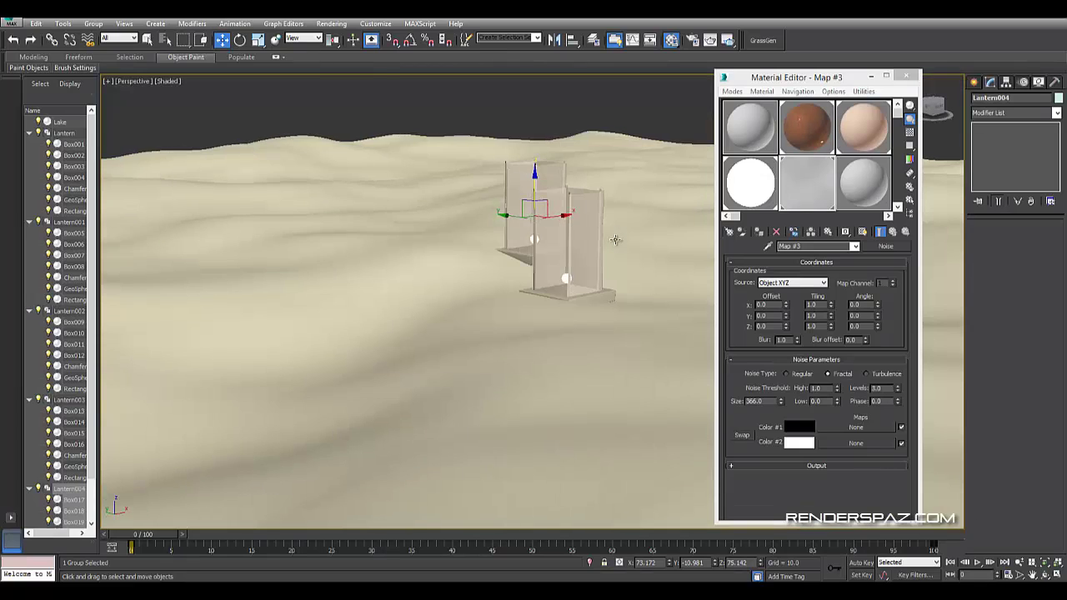
left_click(556, 424)
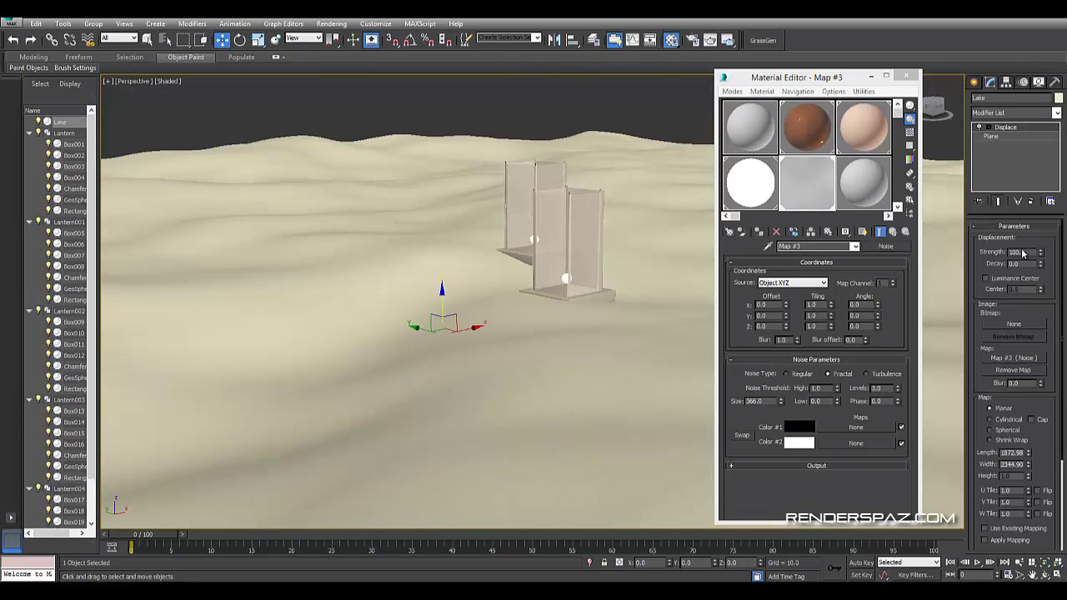
- Lower the Lake's Displace strength to start flattening the waves
left_click_drag(1041, 256, 1042, 273)
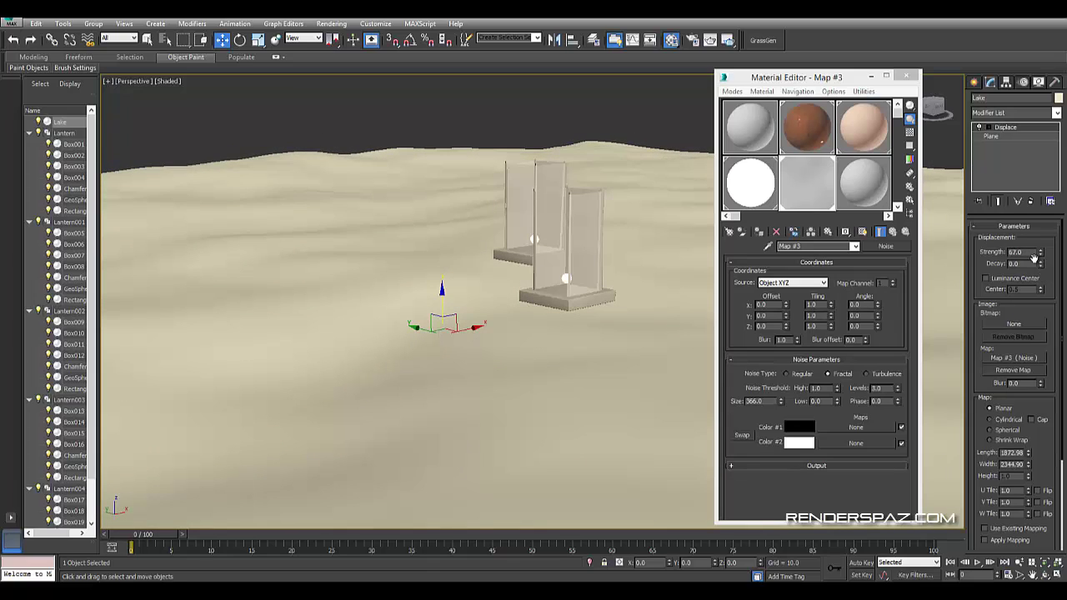
middle_click_drag(504, 372, 484, 313, "alt")
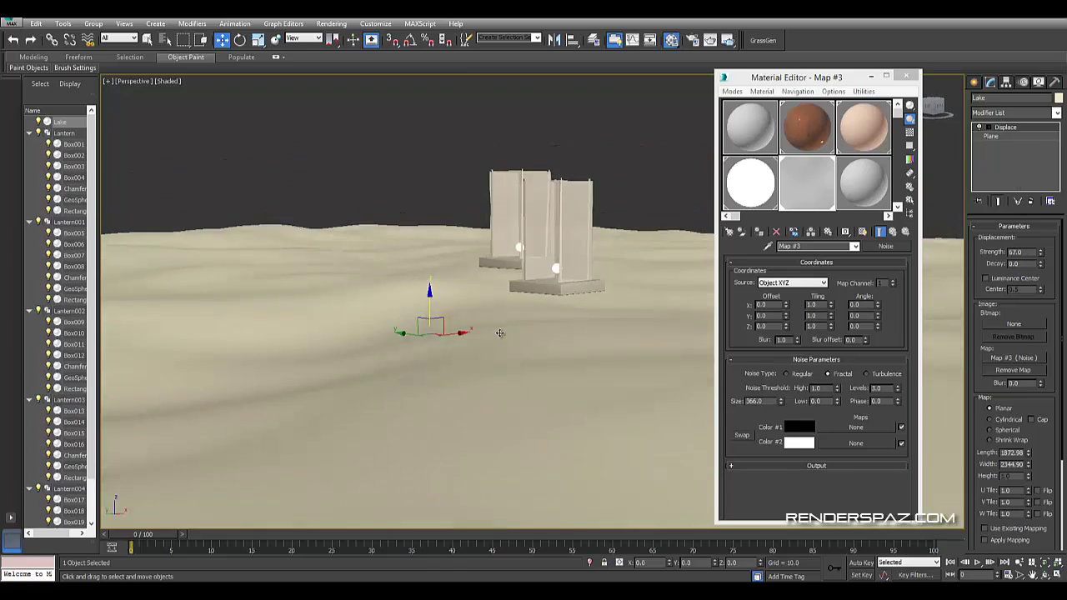
middle_click_drag(607, 282, 600, 295)
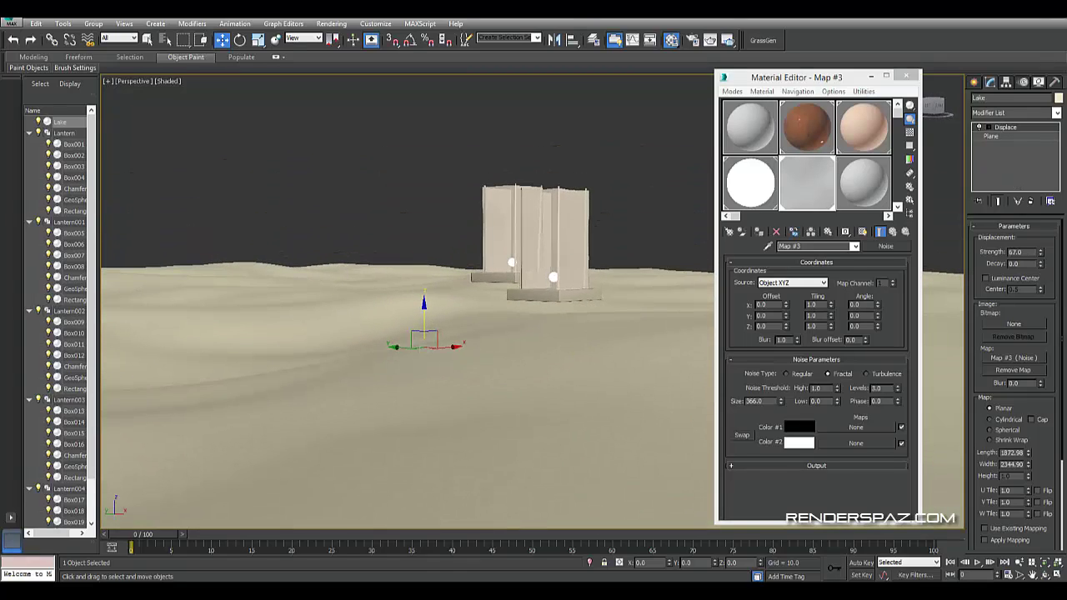
- Set the Noise size to 179.7 and Displace strength to -24.79
left_click(786, 186)
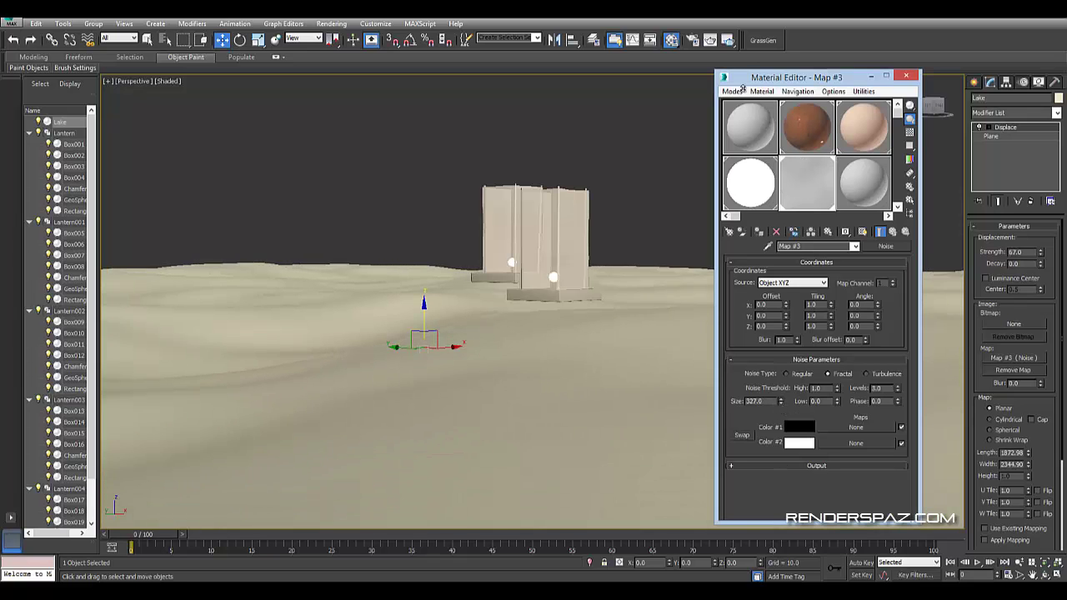
left_click_drag(781, 401, 697, 410)
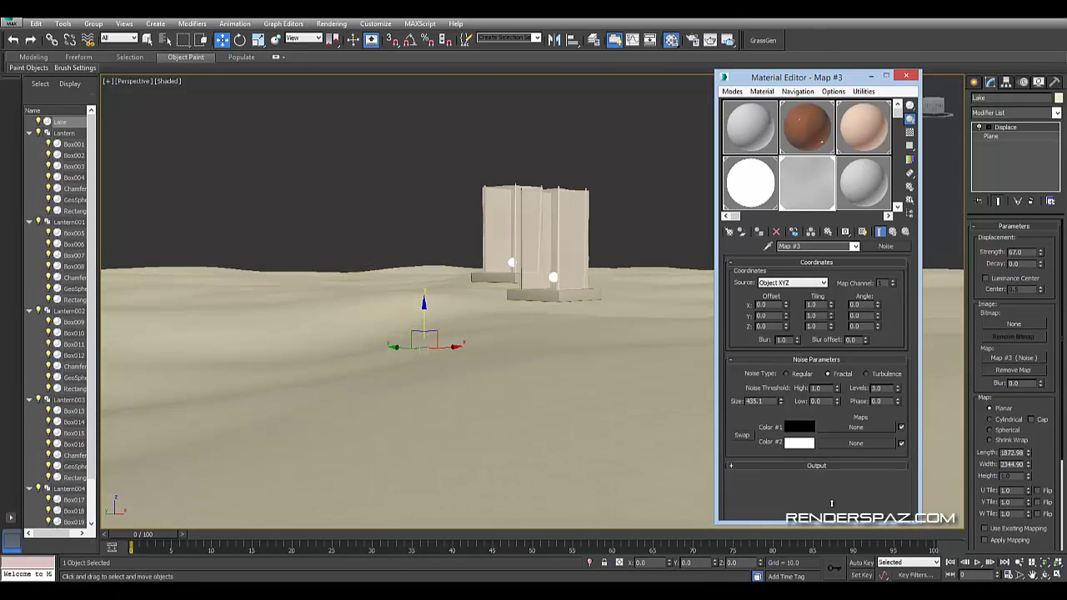
mouse_move(740, 253)
left_mouse_down()
mouse_move(831, 533)
mouse_move(642, 270)
left_mouse_up()
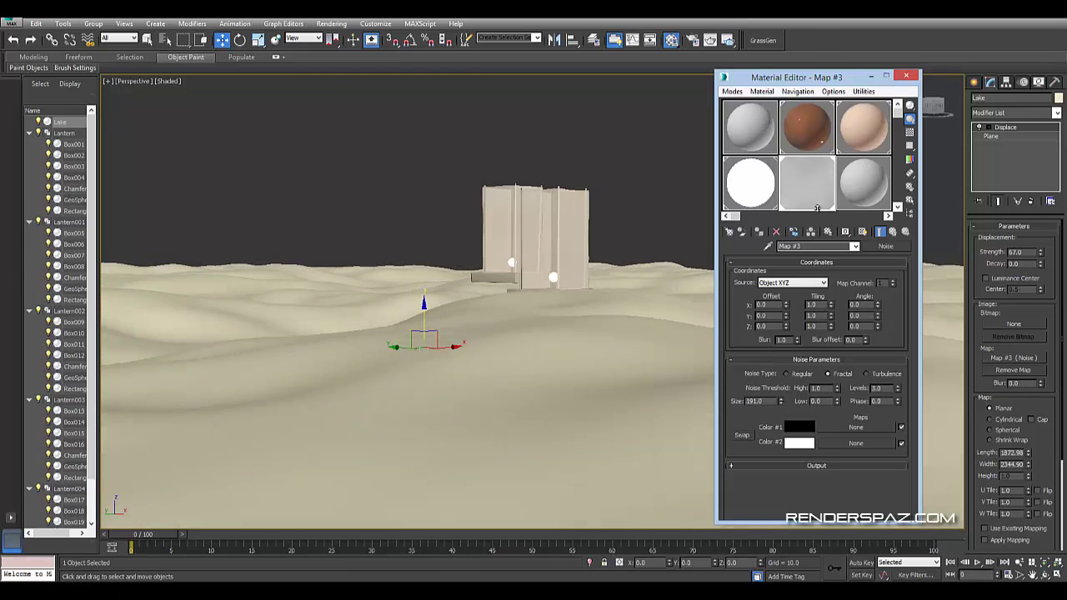
middle_click_drag(642, 270, 665, 241, "alt")
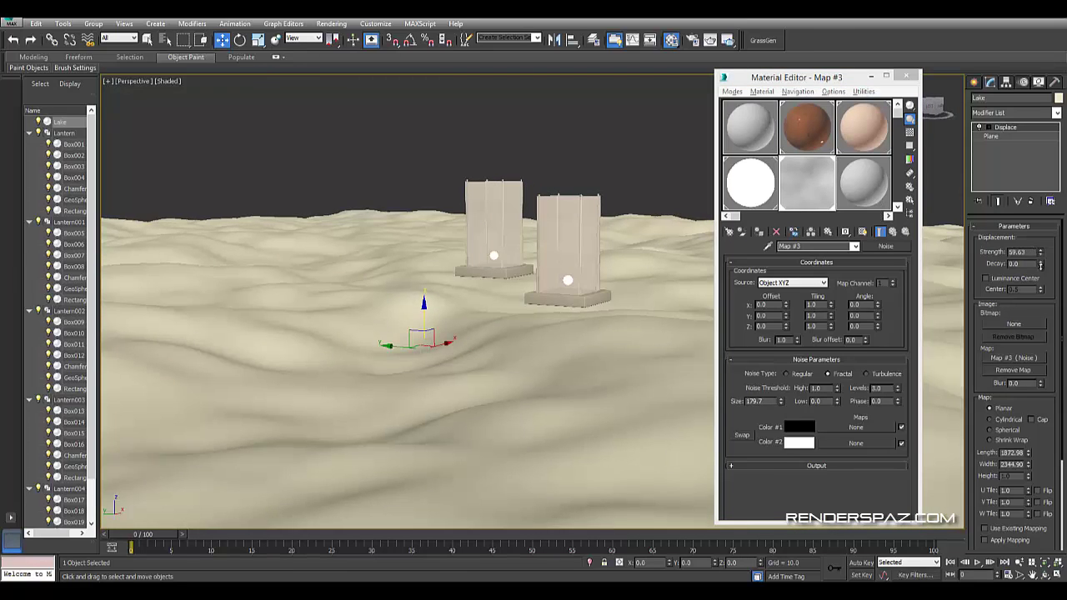
left_click_drag(1040, 264, 1044, 328)
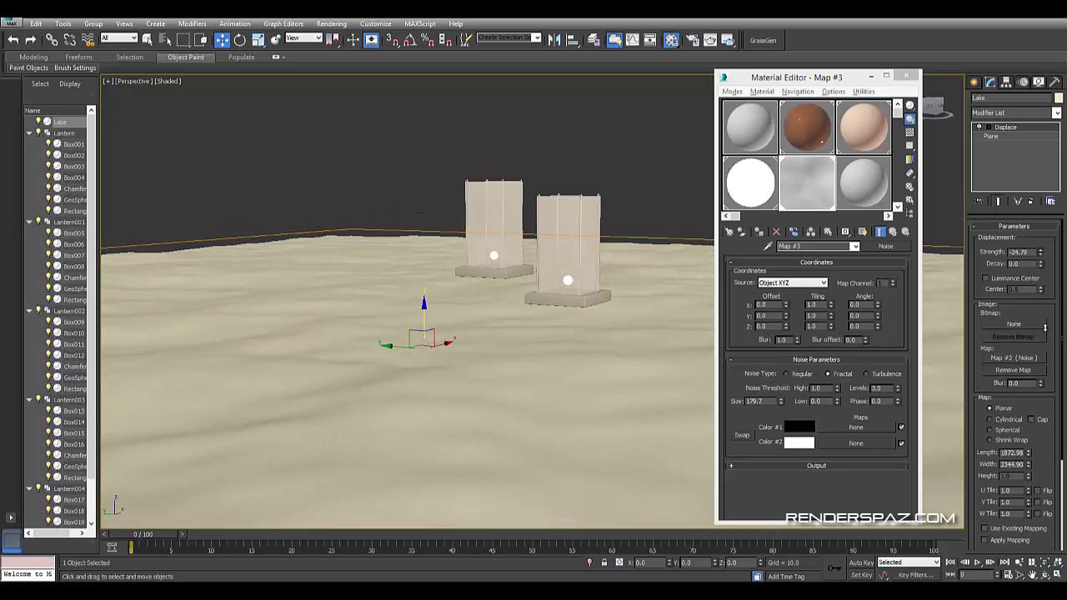
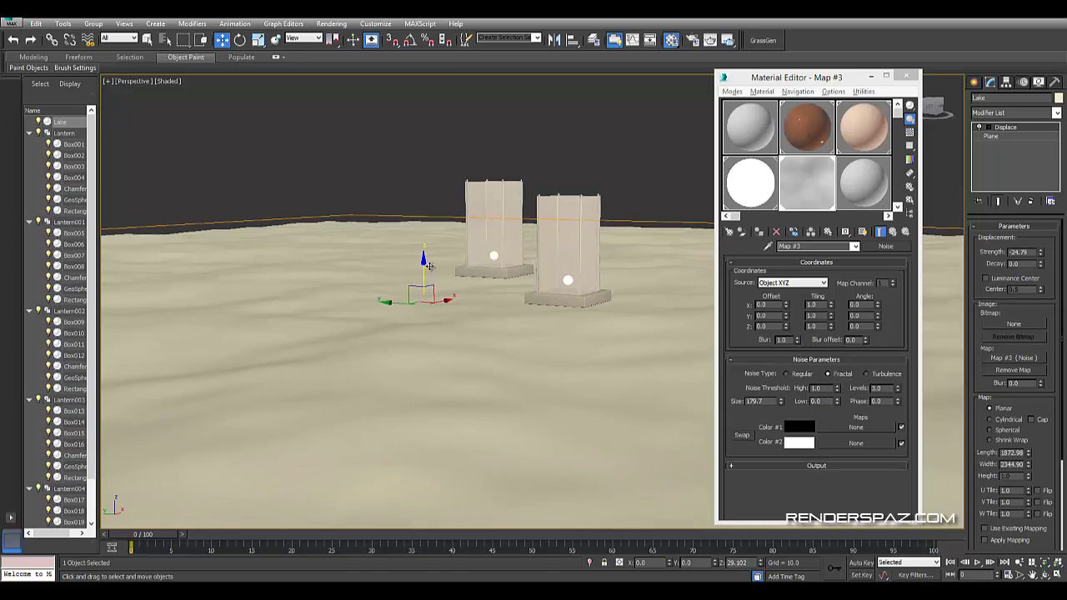
- Raise the Lake plane on Z and lower the left lantern group into the water
mouse_move(424, 314)
left_mouse_down()
mouse_move(439, 232)
mouse_move(438, 242)
left_mouse_up()
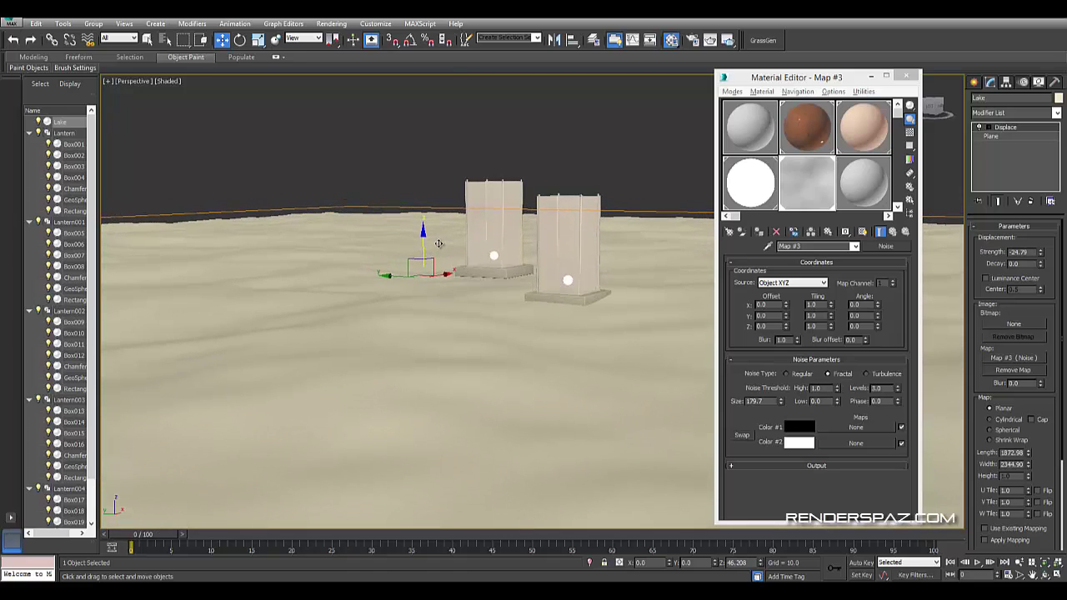
scroll(574, 323, "up", 2)
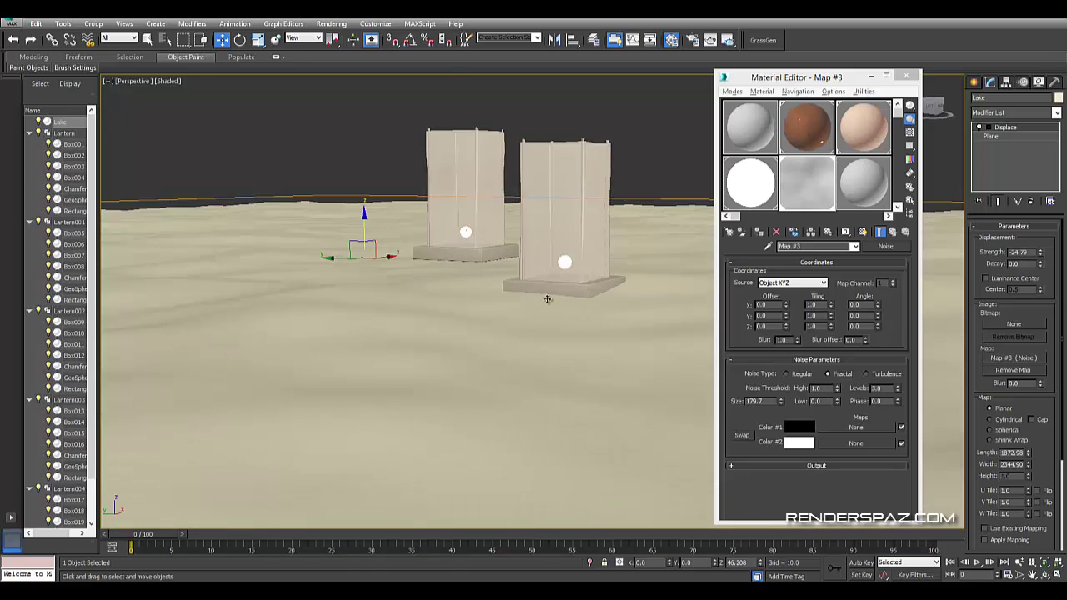
left_click(480, 257)
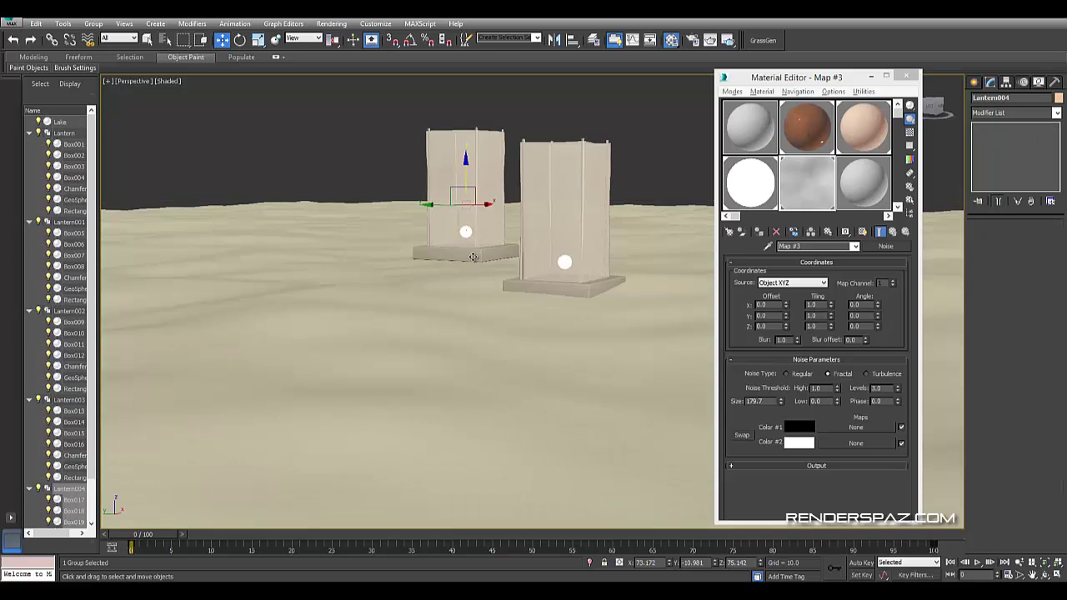
left_click_drag(467, 170, 466, 187)
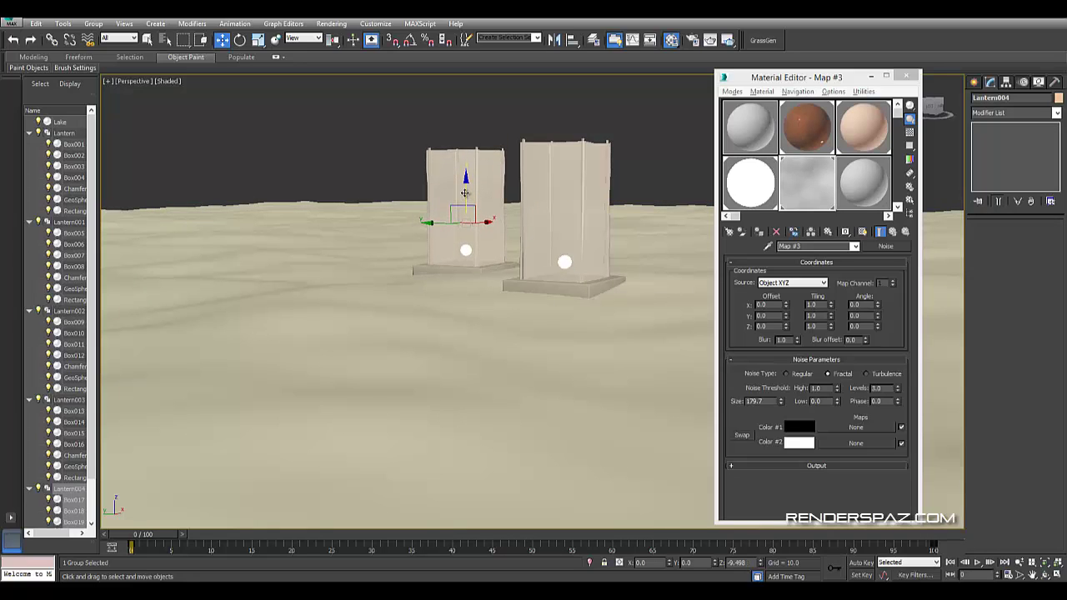
mouse_move(466, 188)
middle_mouse_down("alt")
mouse_move(484, 237)
mouse_move(413, 247)
middle_mouse_up("alt")
middle_click_drag(484, 283, 433, 284)
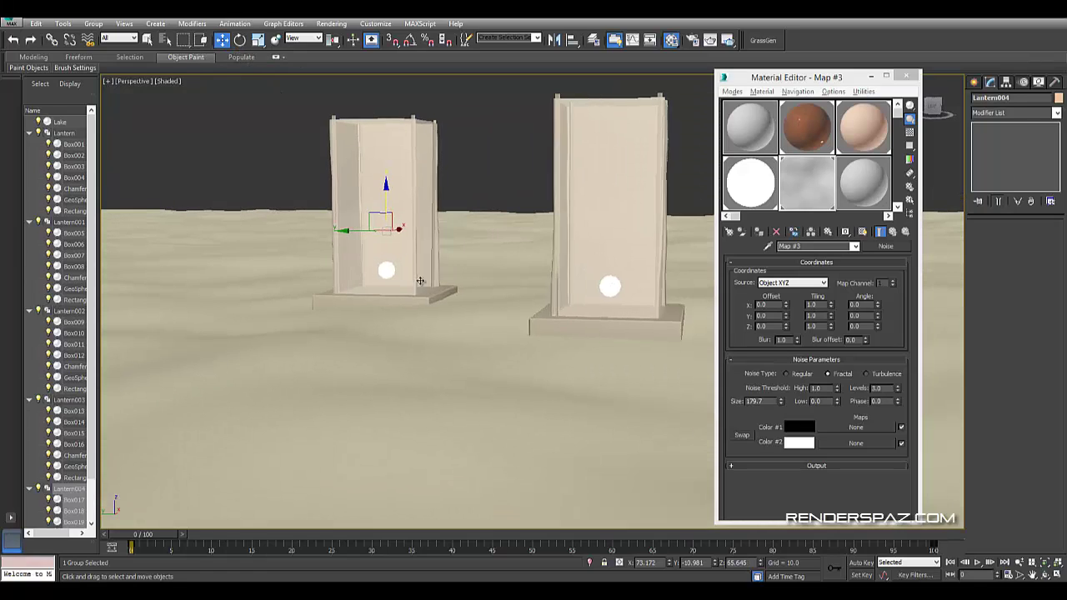
- Test-rotate the left lantern and Lantern003 with the rotate gizmo
left_click(241, 40)
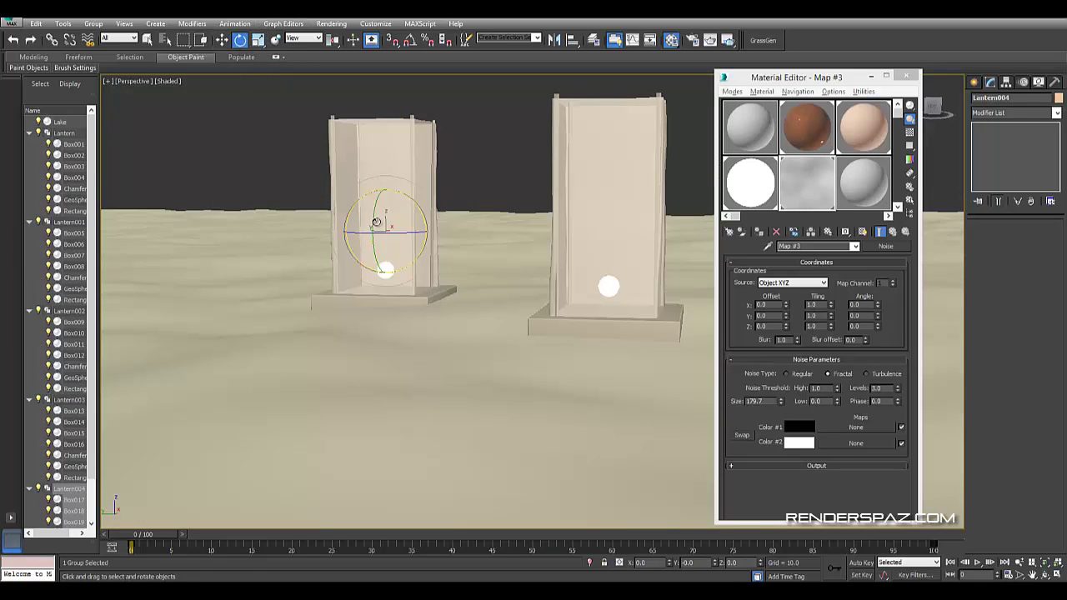
left_click_drag(414, 211, 418, 205)
middle_click_drag(418, 205, 354, 221)
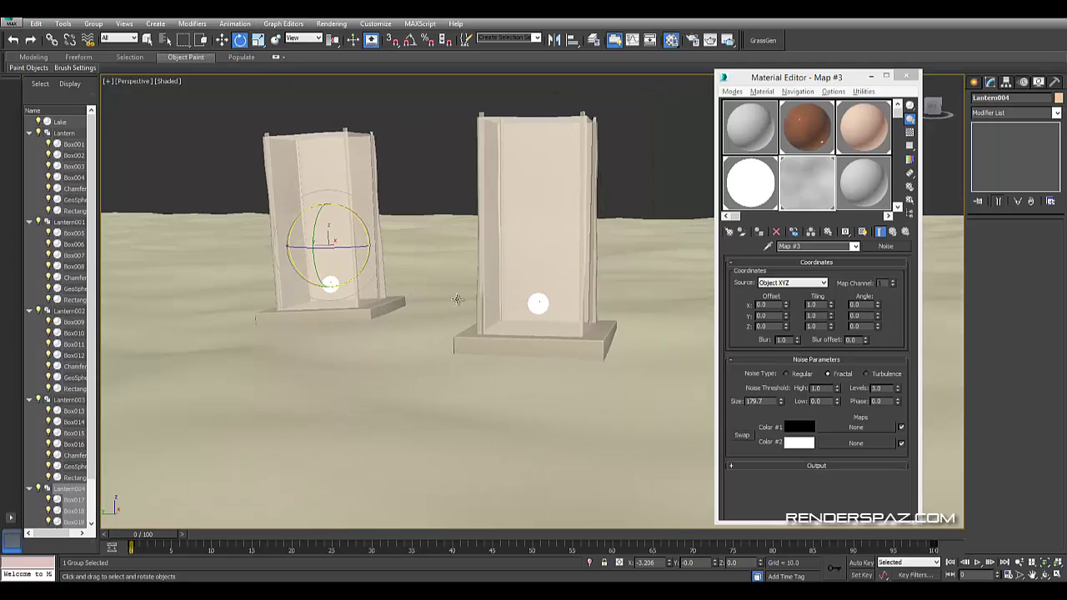
left_click(524, 283)
mouse_move(571, 239)
left_mouse_down()
mouse_move(565, 252)
mouse_move(443, 288)
left_mouse_up()
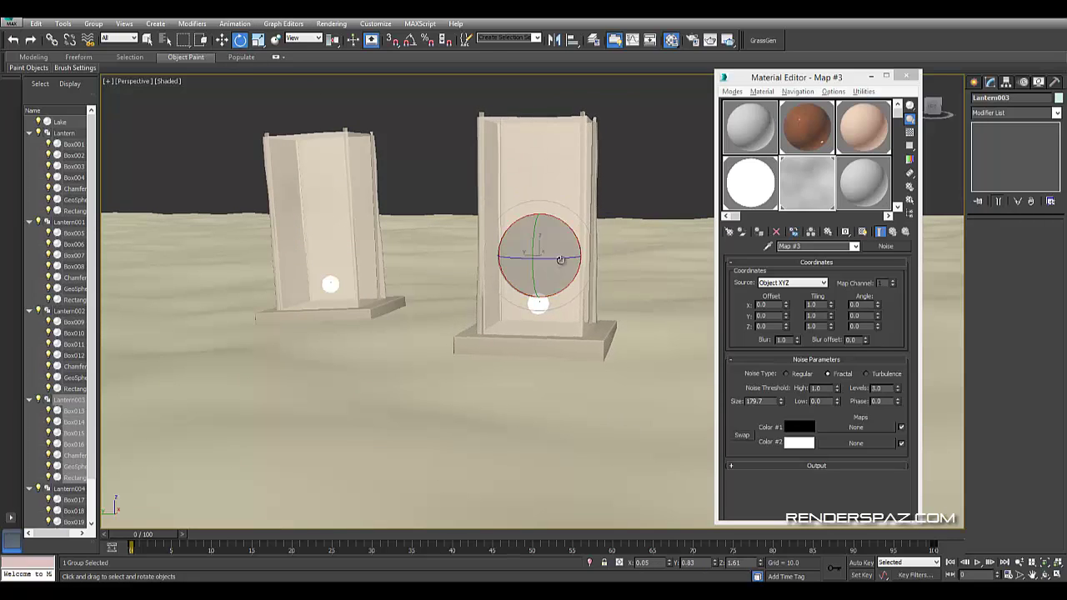
- Delete the extra lanterns Lantern003 and Lantern004, then zoom in on Lantern002
scroll(443, 287, "down", 3)
middle_click_drag(443, 287, 443, 303, "alt")
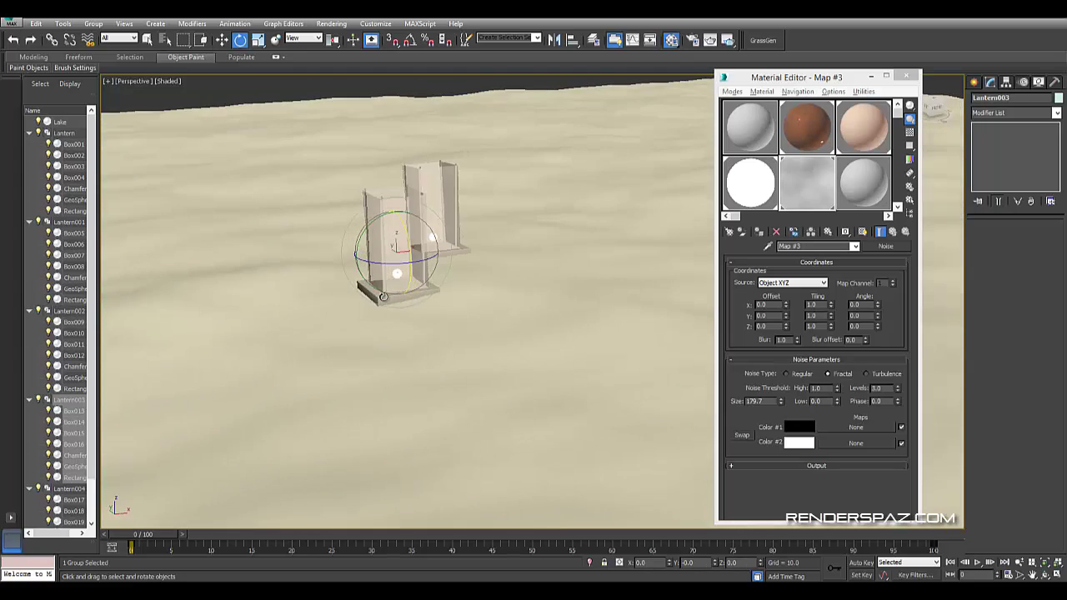
key("ctrl+z")
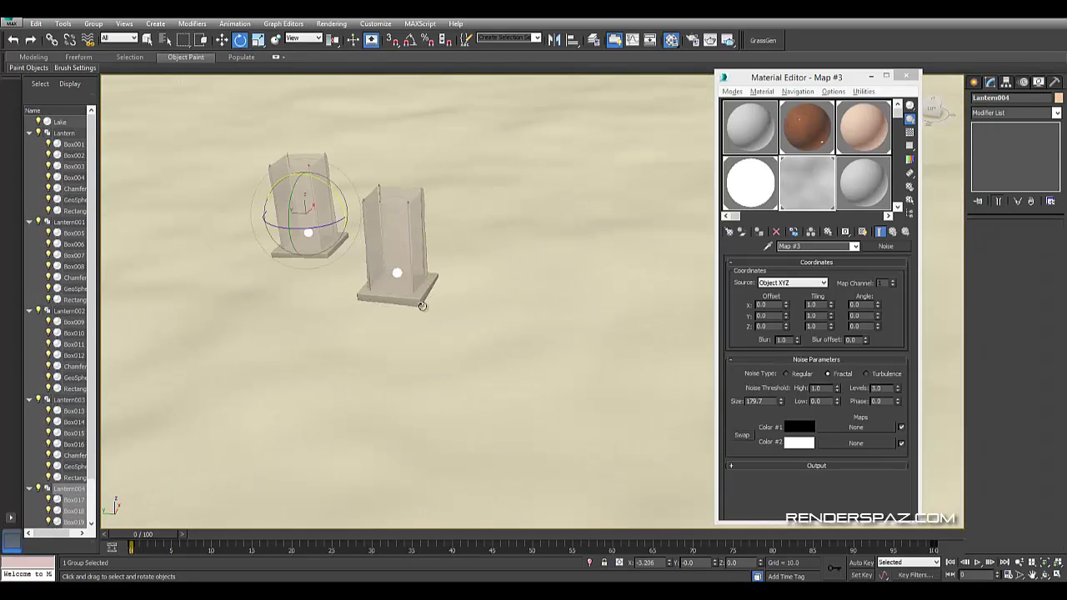
mouse_move(466, 334)
middle_mouse_down("alt")
mouse_move(405, 274)
mouse_move(601, 325)
middle_mouse_up("alt")
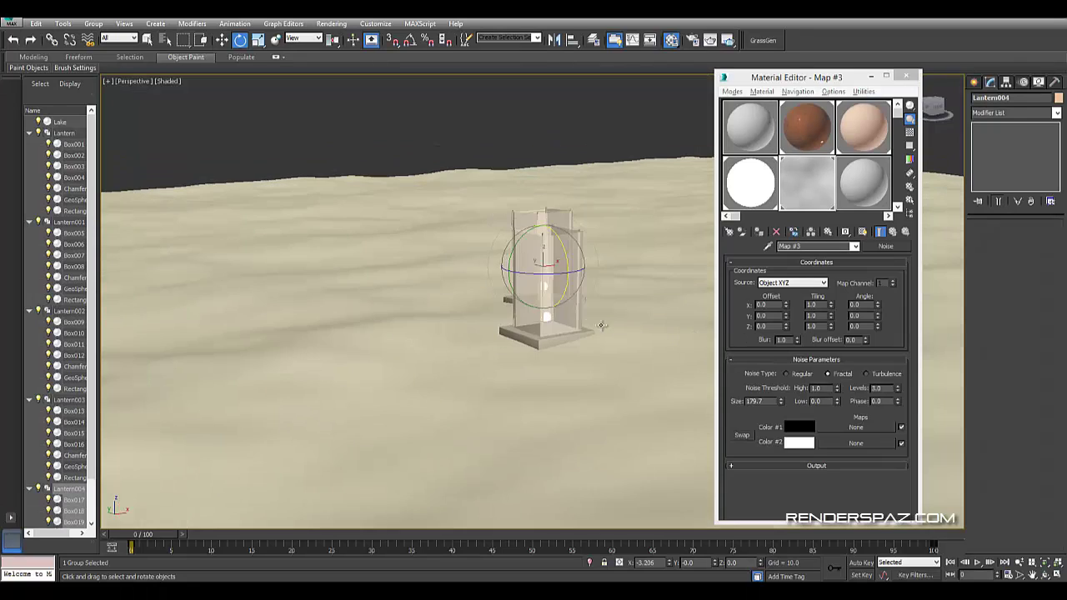
key("Delete")
left_click(562, 326)
key("Delete")
mouse_move(545, 358)
middle_mouse_down("alt")
mouse_move(476, 398)
mouse_move(506, 300)
mouse_move(277, 292)
middle_mouse_up("alt")
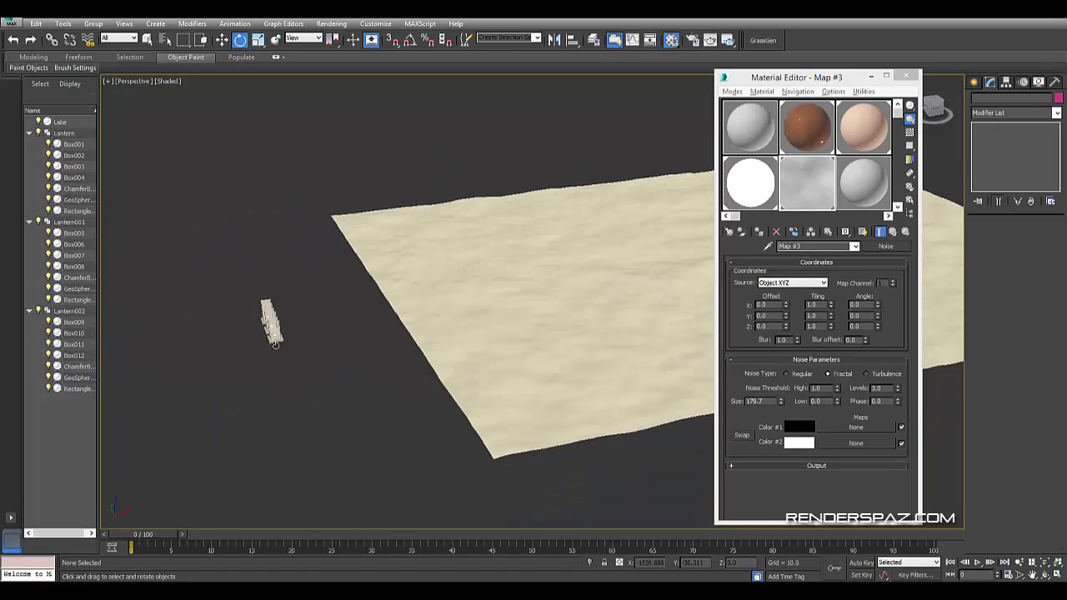
left_click(275, 345)
key("z")
key("w")
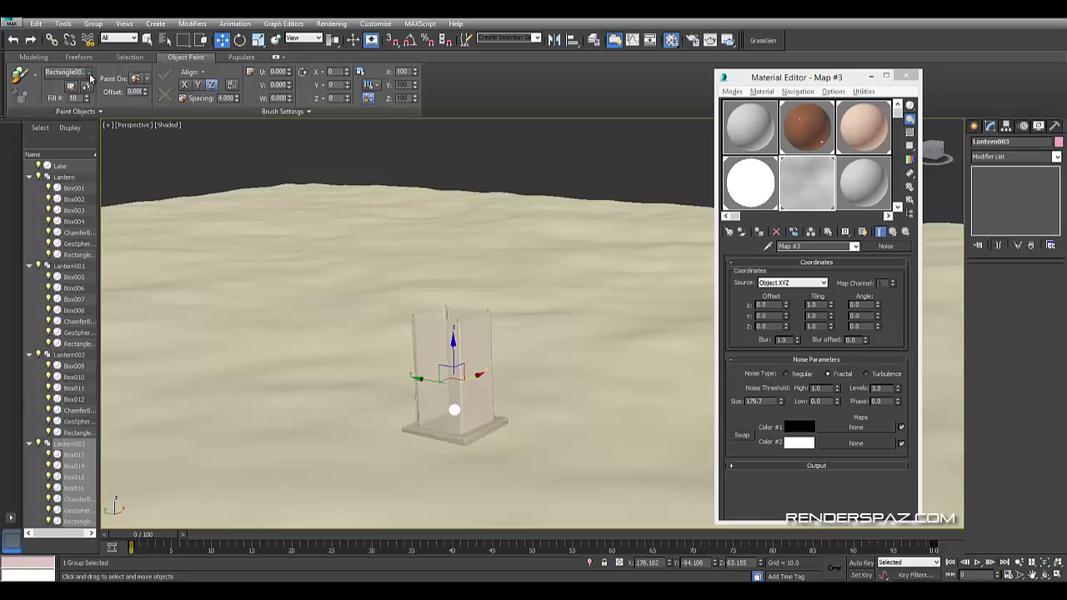
- Shift-drag the lantern to clone it as Lantern004 beside Lantern003
right_click(413, 269)
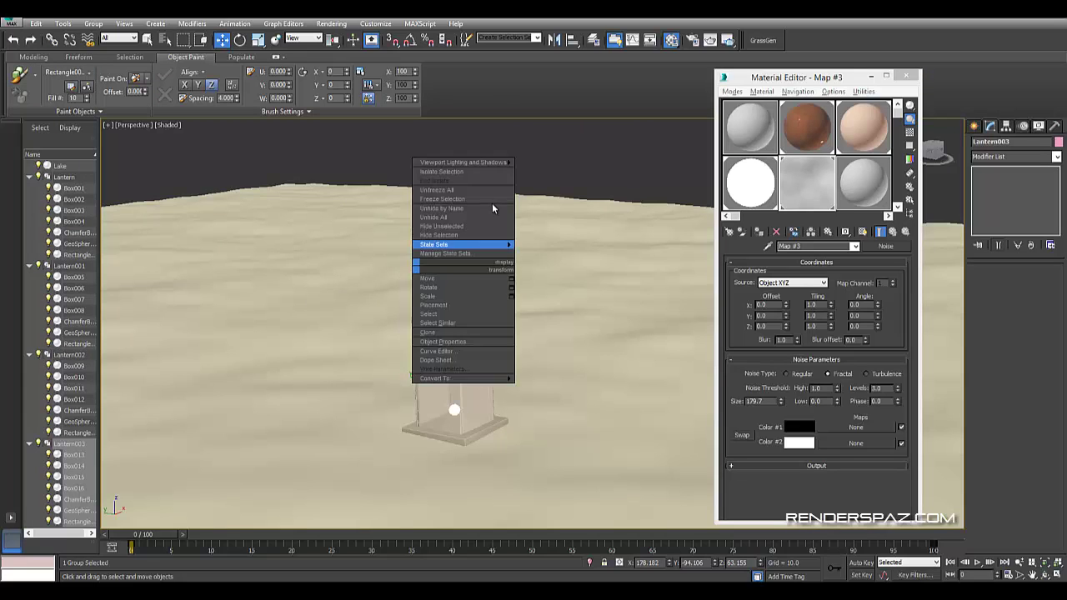
right_click(564, 182)
left_click(277, 57)
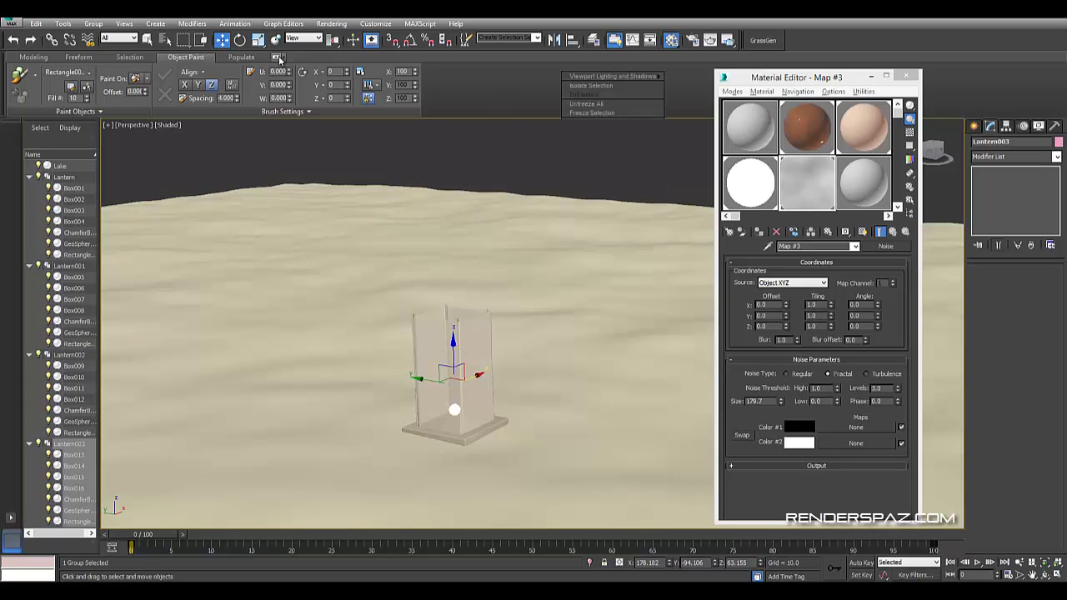
left_click(278, 57)
middle_click_drag(476, 363, 426, 360, "alt")
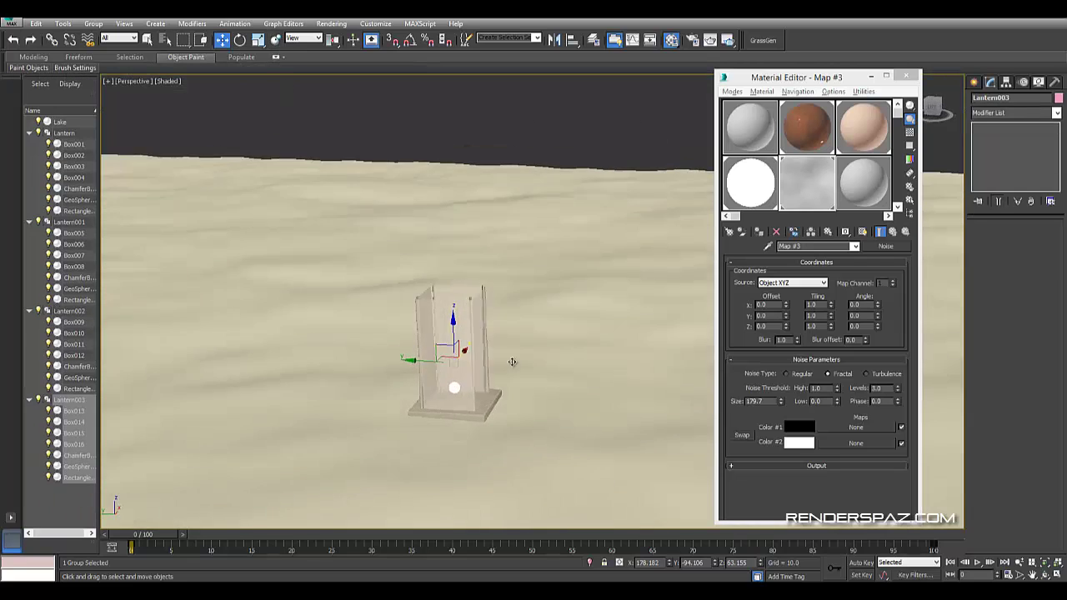
left_click_drag(421, 357, 125, 285, "shift")
- Shift-drag copies Lantern004 through Lantern007 to new spots across the lake
left_click(532, 345)
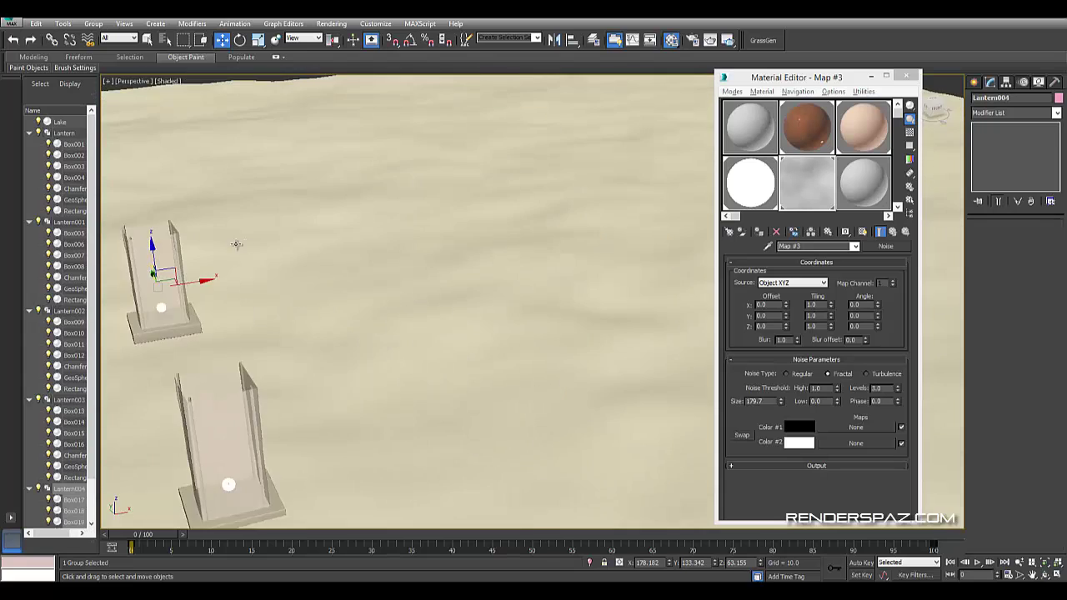
middle_click_drag(233, 241, 380, 294, "alt")
left_click_drag(382, 294, 555, 254, "shift")
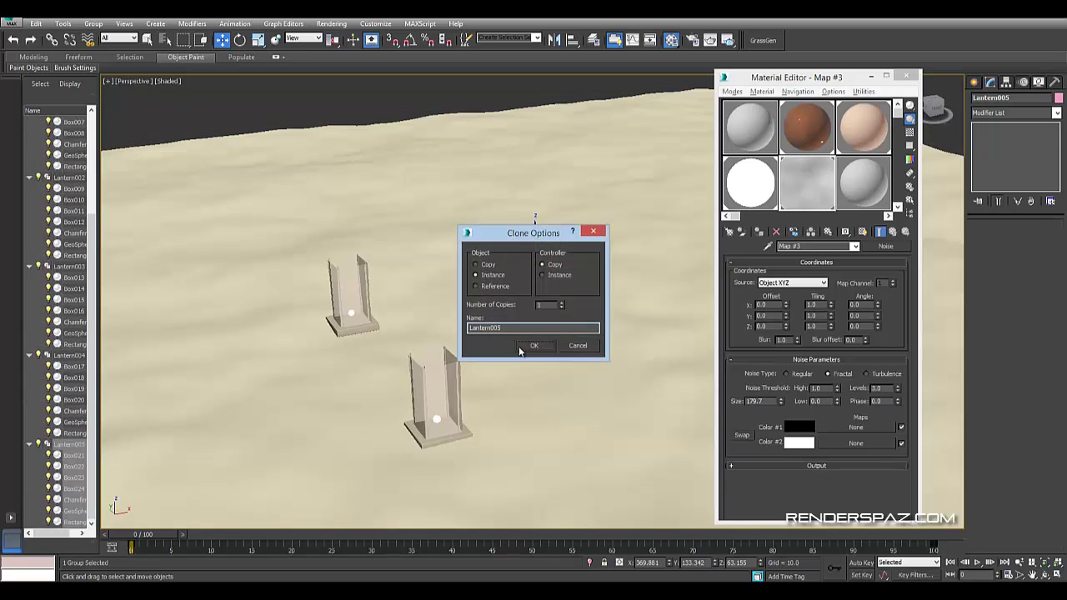
left_click(564, 343)
mouse_move(564, 342)
middle_mouse_down("alt")
mouse_move(553, 258)
mouse_move(443, 290)
mouse_move(420, 205)
middle_mouse_up("alt")
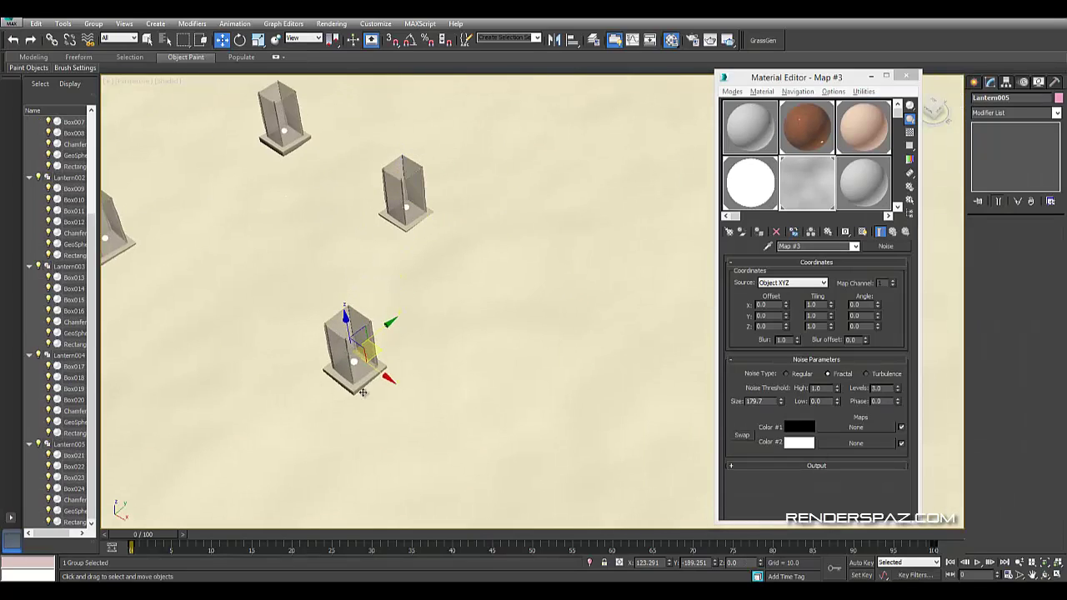
left_click_drag(427, 197, 362, 393, "shift")
key("Return")
mouse_move(450, 215)
middle_mouse_down("alt")
mouse_move(467, 300)
mouse_move(421, 279)
middle_mouse_up("alt")
mouse_move(417, 288)
left_mouse_down("shift")
mouse_move(617, 367)
mouse_move(542, 300)
left_mouse_up("shift")
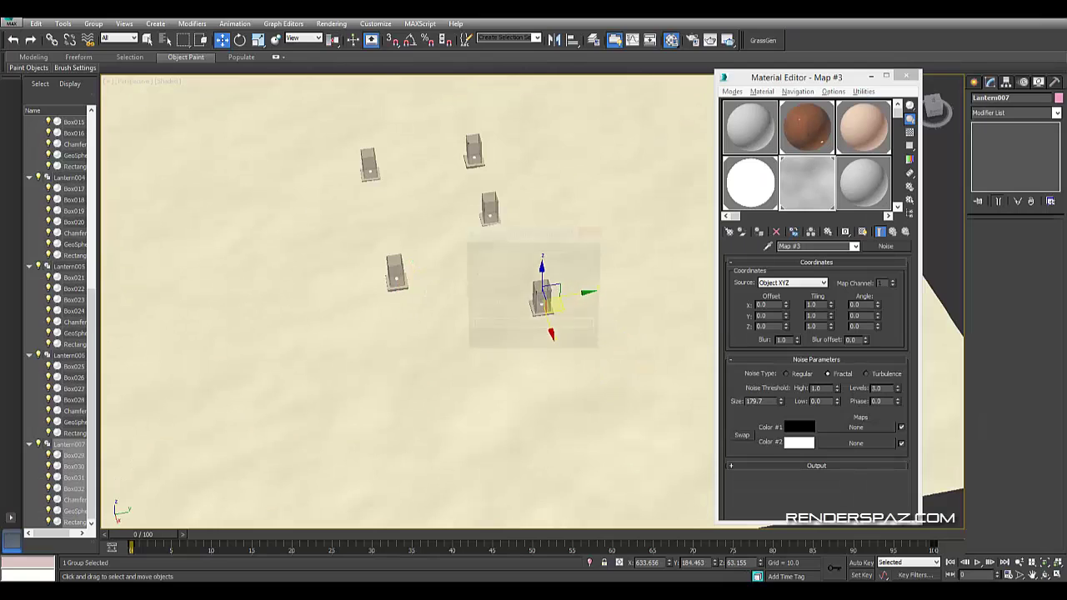
left_click(541, 347)
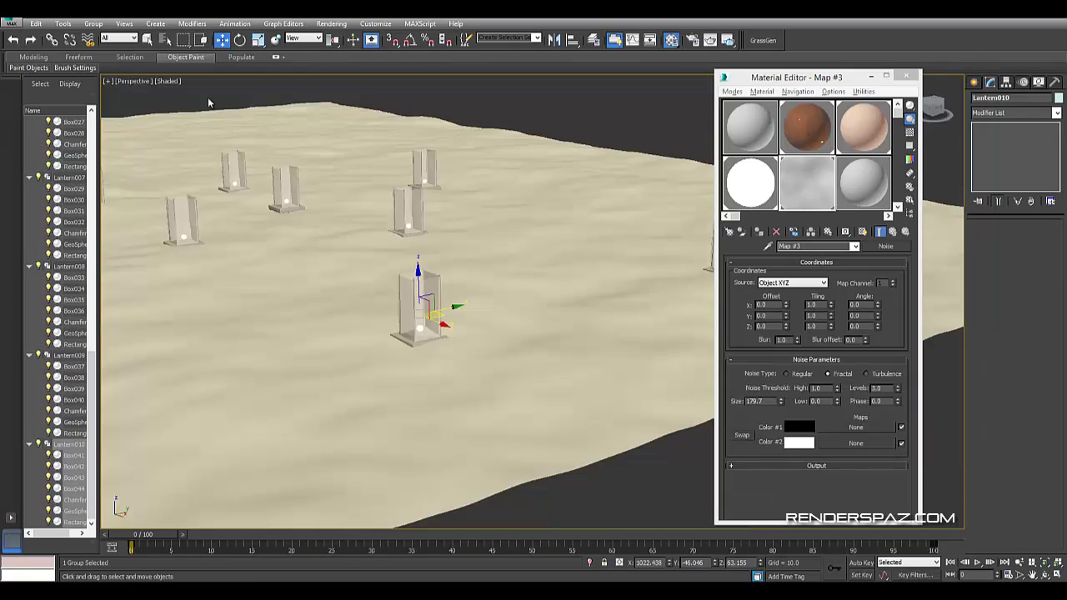
- Nudge the selected lantern up slightly and tilt it off vertical
left_click(239, 40)
middle_click_drag(467, 316, 496, 339, "alt")
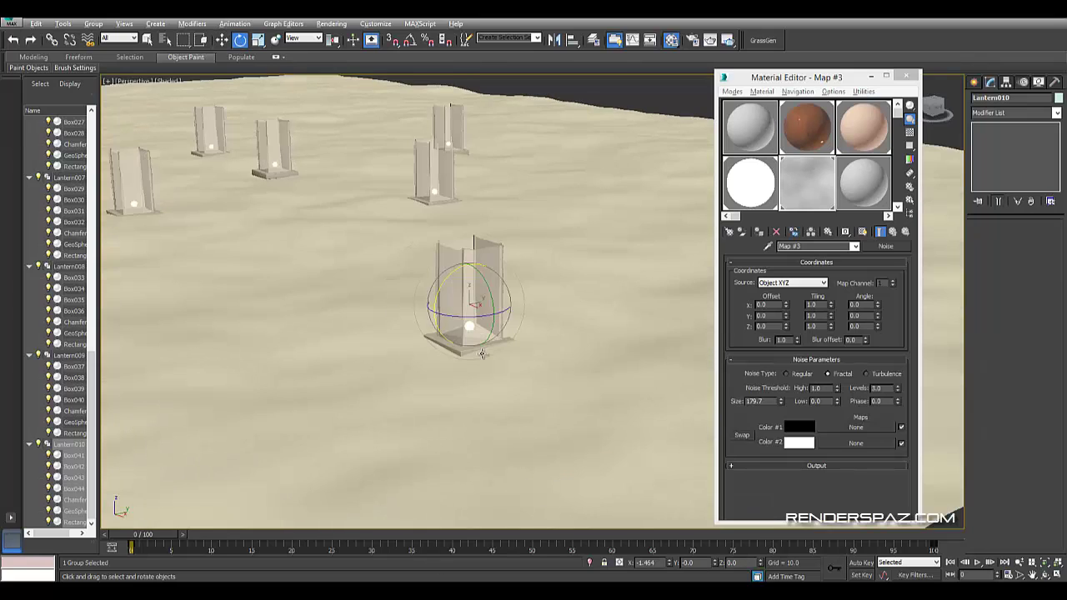
scroll(474, 310, "up", 3)
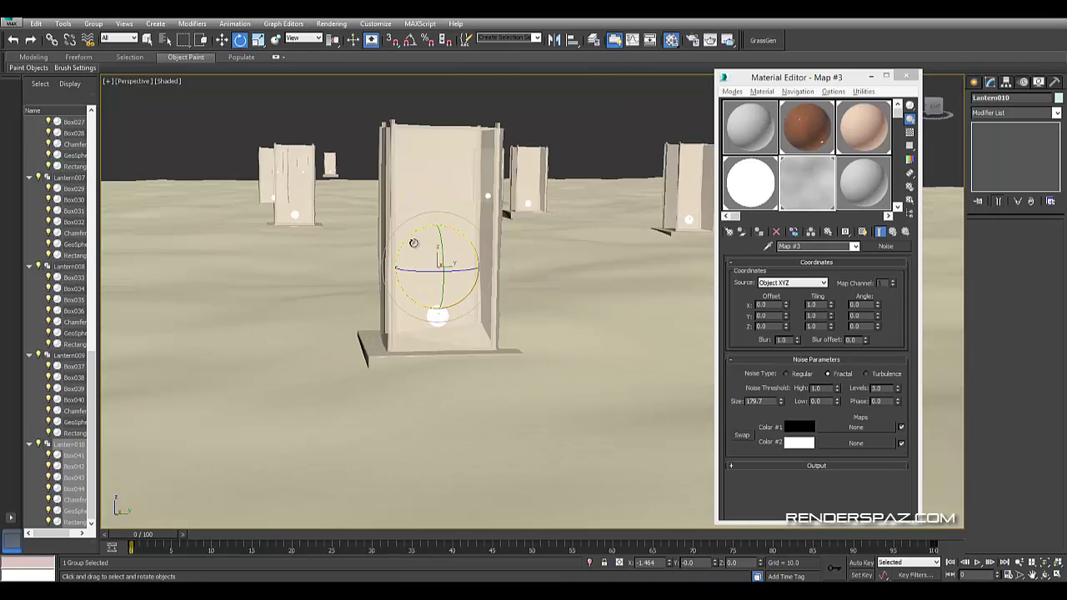
left_click_drag(413, 243, 444, 242)
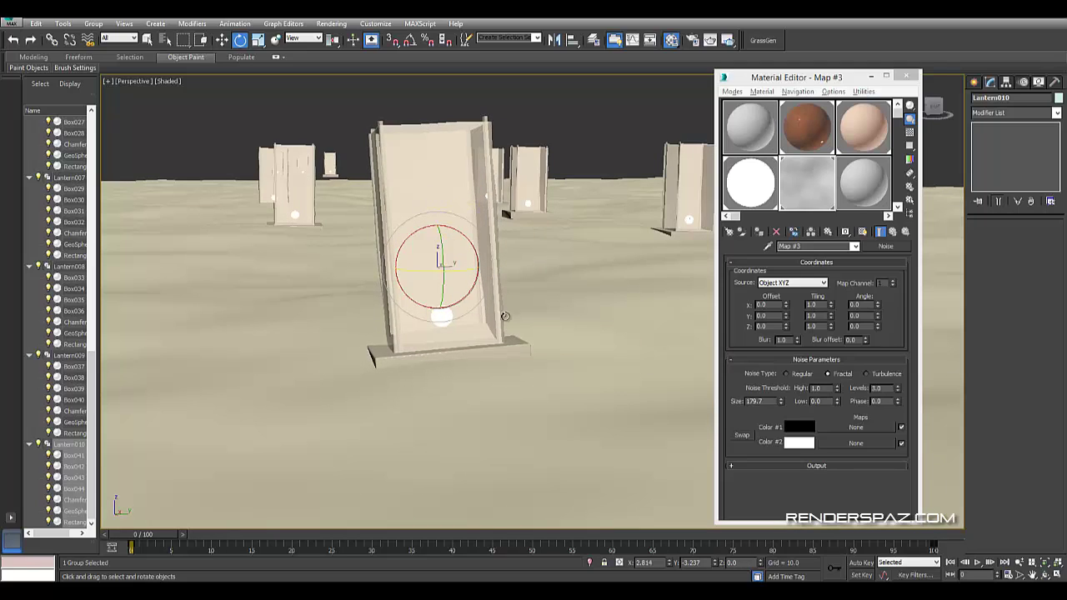
middle_click_drag(505, 316, 529, 320, "alt")
left_click(220, 40)
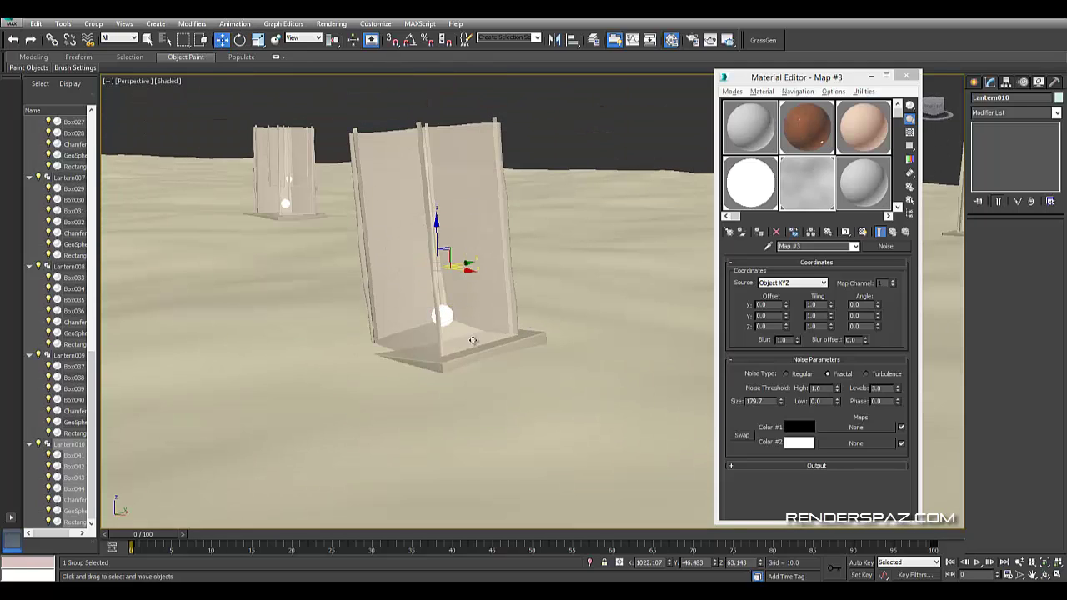
mouse_move(436, 235)
left_mouse_down()
mouse_move(441, 222)
mouse_move(478, 271)
left_mouse_up()
left_click(245, 40)
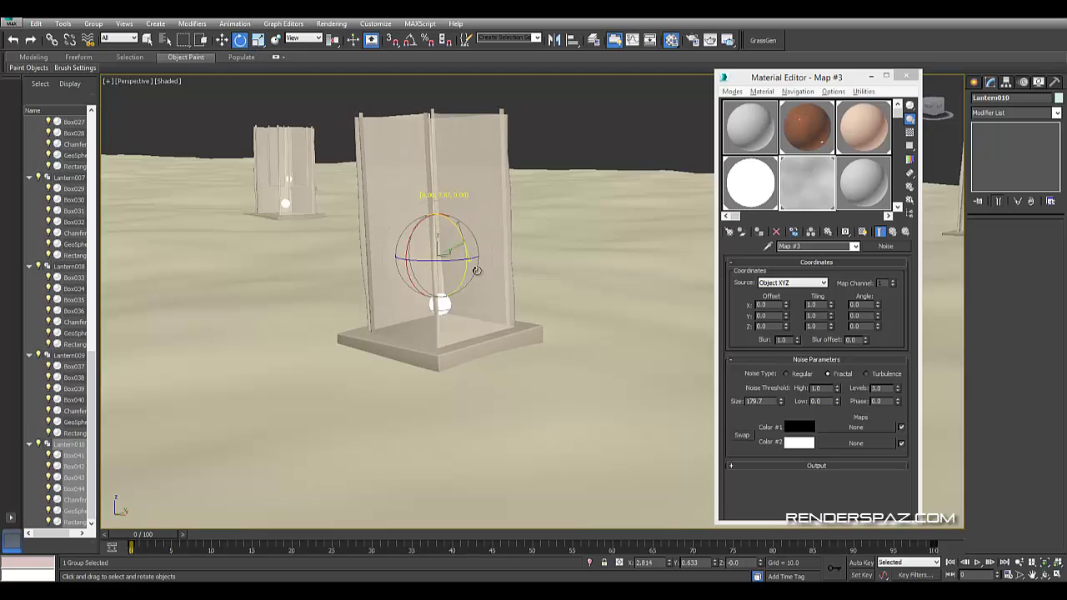
mouse_move(478, 271)
middle_mouse_down("alt")
mouse_move(298, 295)
mouse_move(632, 272)
middle_mouse_up("alt")
- Tilt Lantern009 about its X axis and Lantern007 slightly
left_click(644, 246)
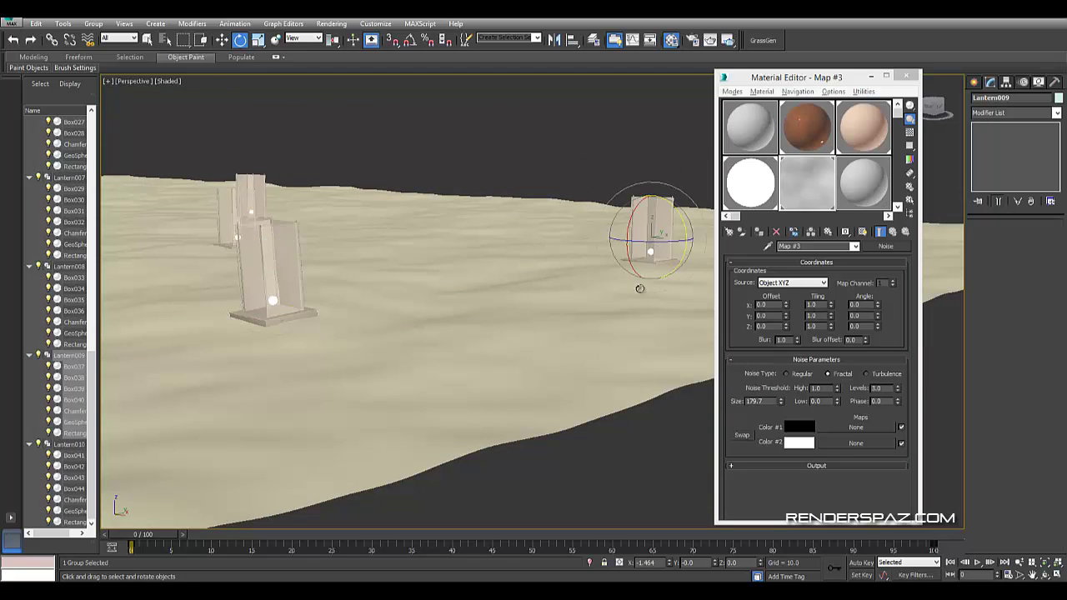
key("z")
left_click_drag(512, 311, 482, 370)
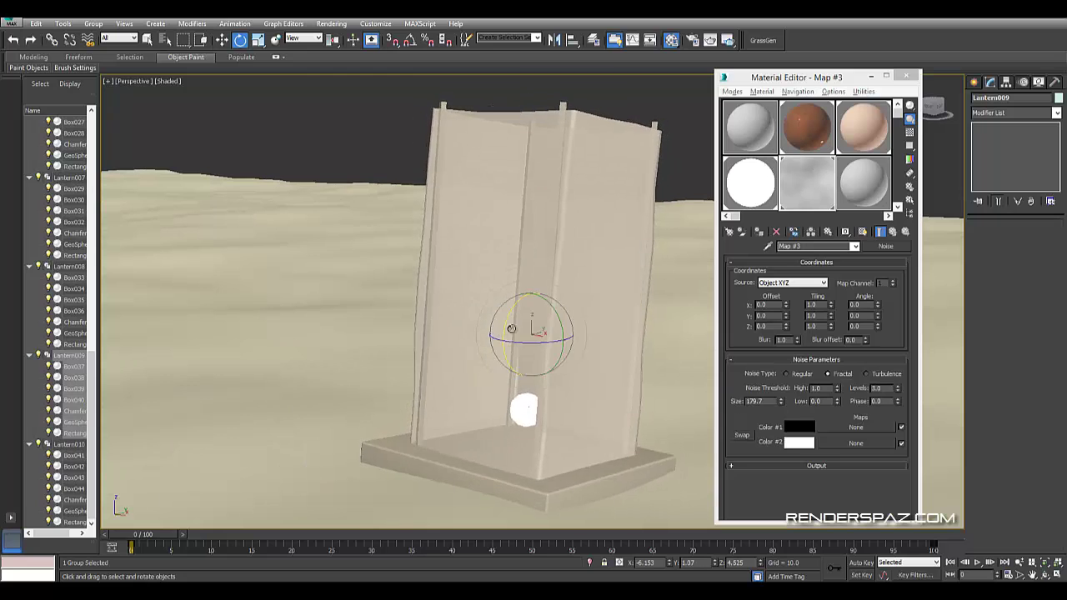
scroll(482, 369, "down", 3)
mouse_move(482, 369)
middle_mouse_down("alt")
mouse_move(581, 360)
mouse_move(481, 223)
middle_mouse_up("alt")
left_click(473, 298)
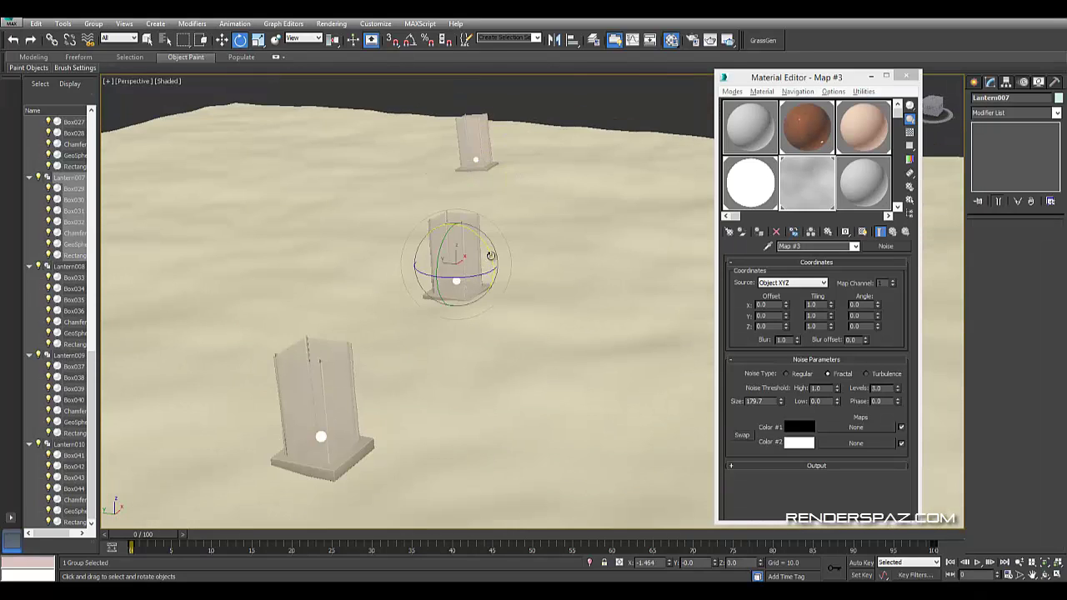
left_click_drag(490, 255, 476, 274)
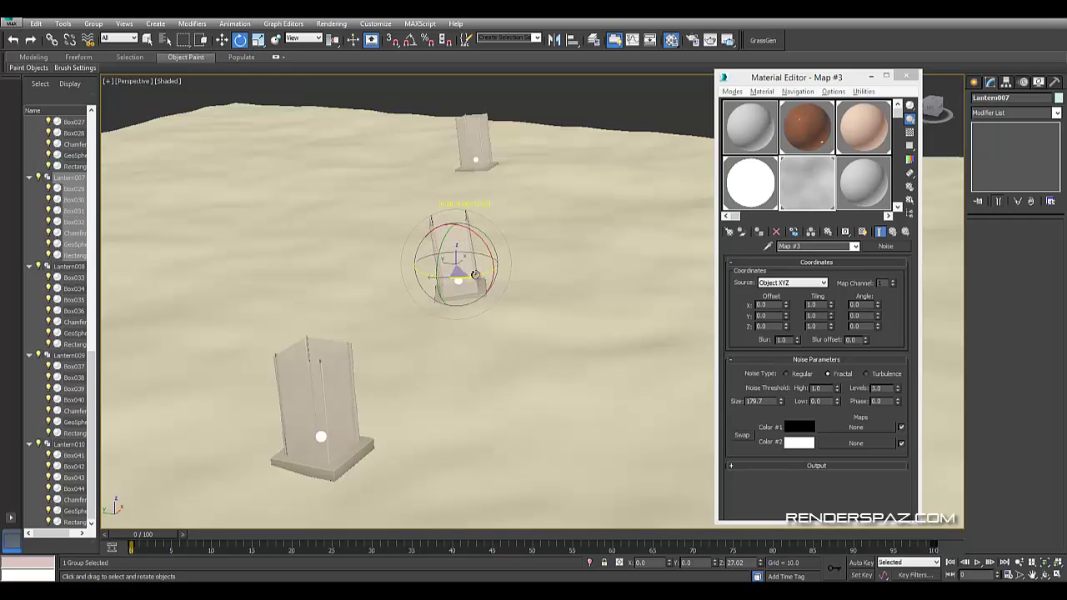
- Tilt the top-left lantern by about 16 degrees and another lantern slightly
middle_click_drag(509, 295, 467, 292, "alt")
left_click(241, 169)
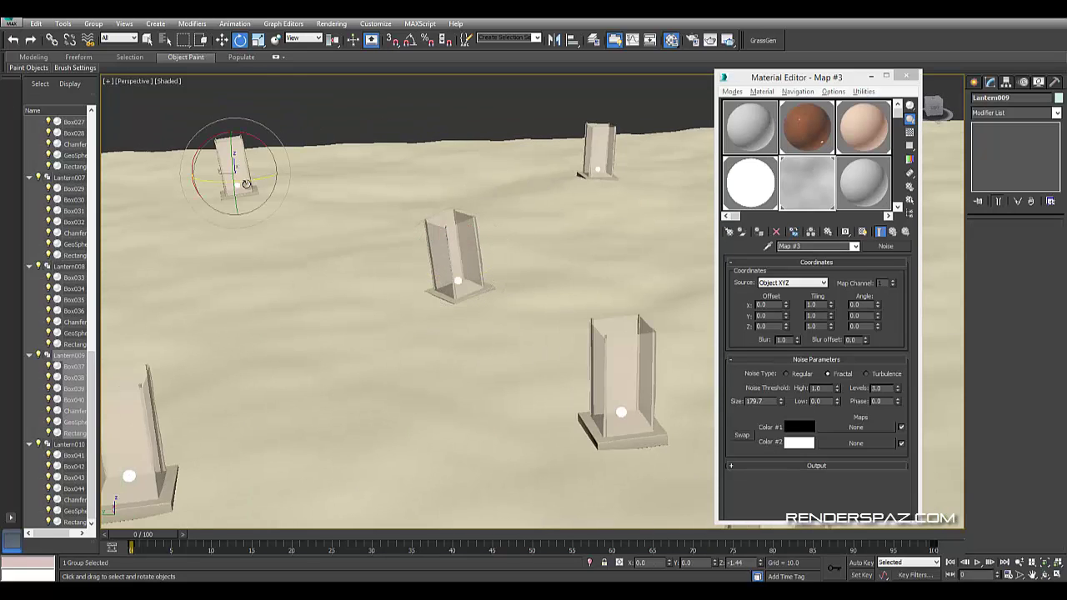
left_click_drag(246, 184, 236, 182)
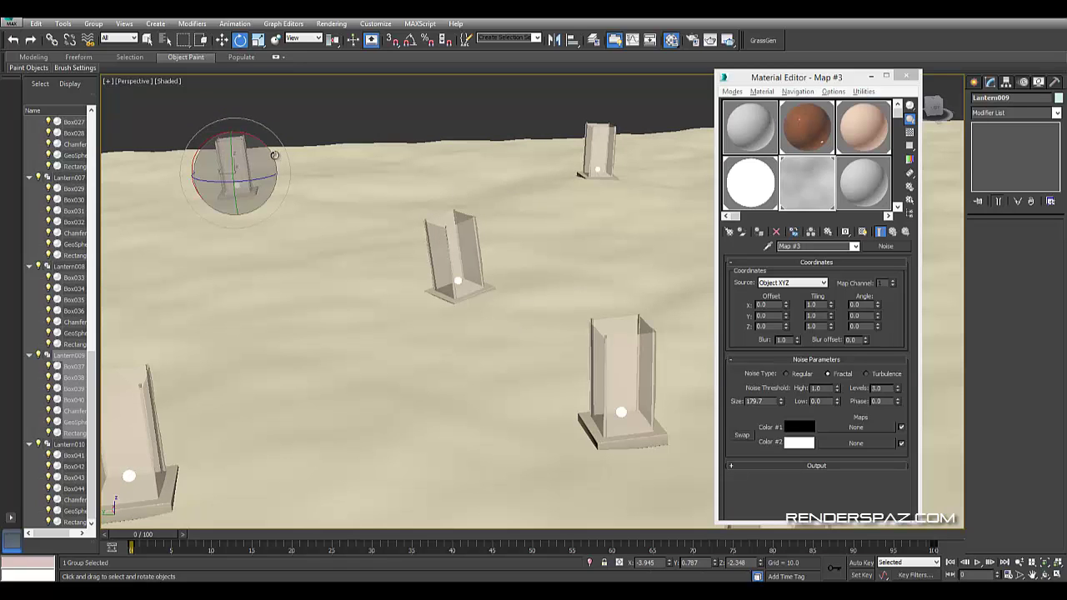
mouse_move(395, 260)
middle_mouse_down("alt")
mouse_move(381, 276)
mouse_move(465, 369)
mouse_move(471, 474)
middle_mouse_up("alt")
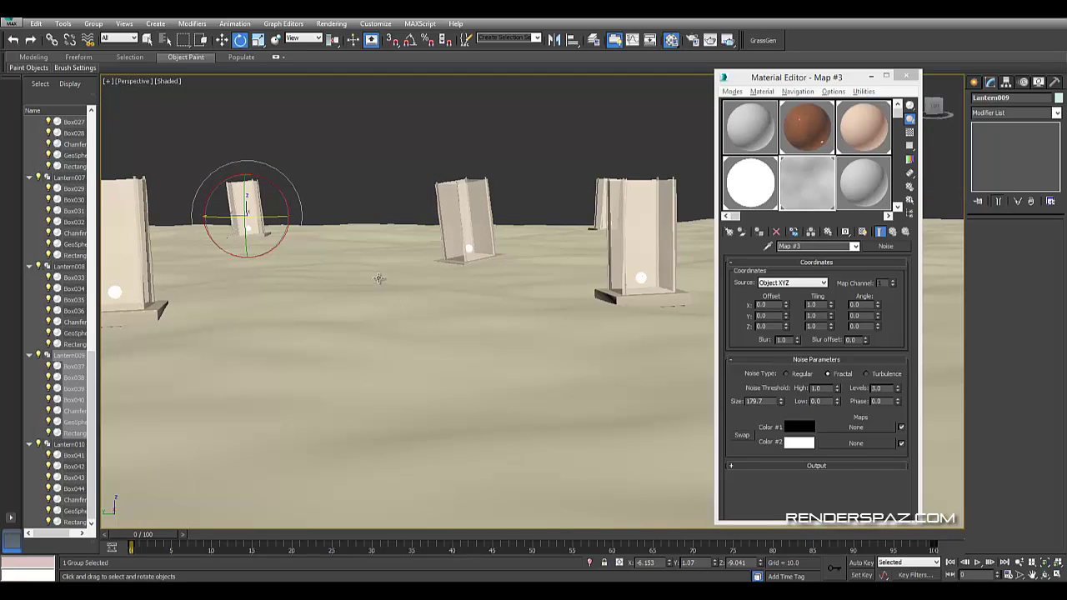
left_click_drag(285, 195, 288, 204)
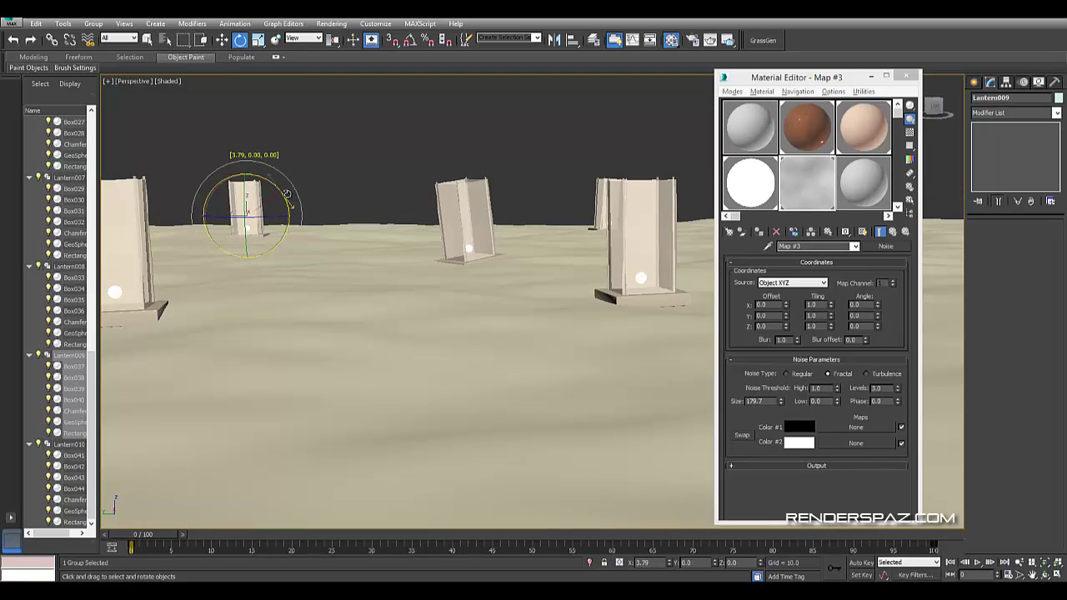
scroll(437, 282, "up", 3)
mouse_move(437, 282)
middle_mouse_down("alt")
mouse_move(493, 308)
mouse_move(452, 340)
mouse_move(595, 241)
middle_mouse_up("alt")
middle_click_drag(614, 281, 617, 267, "alt")
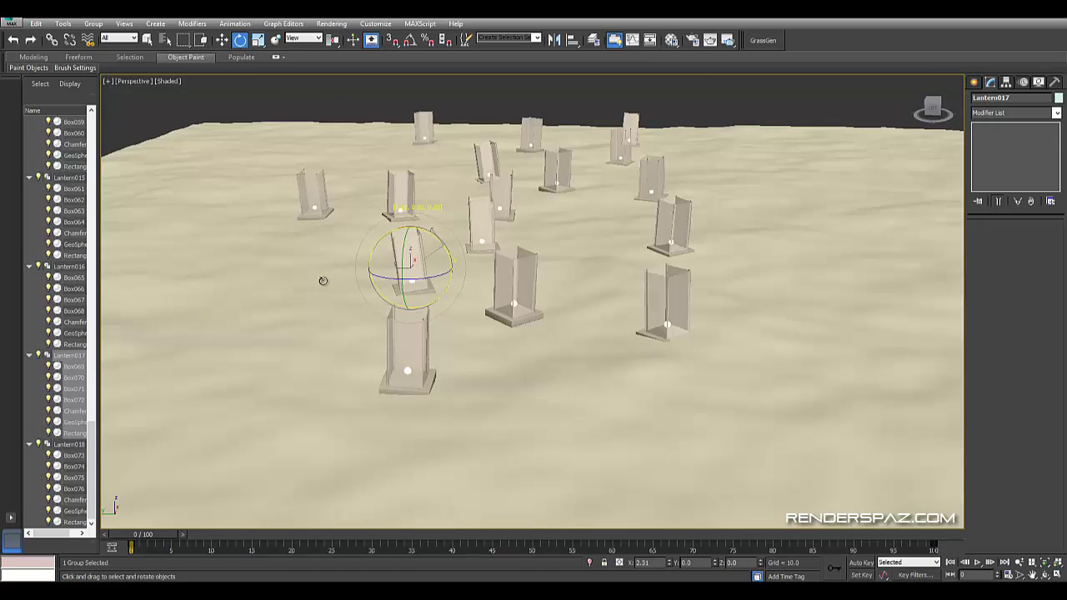
- Turn Lantern016 about its vertical axis and sink it to Z 57.155 in the terrain
left_click_drag(324, 281, 324, 280)
middle_click_drag(324, 280, 323, 280, "alt")
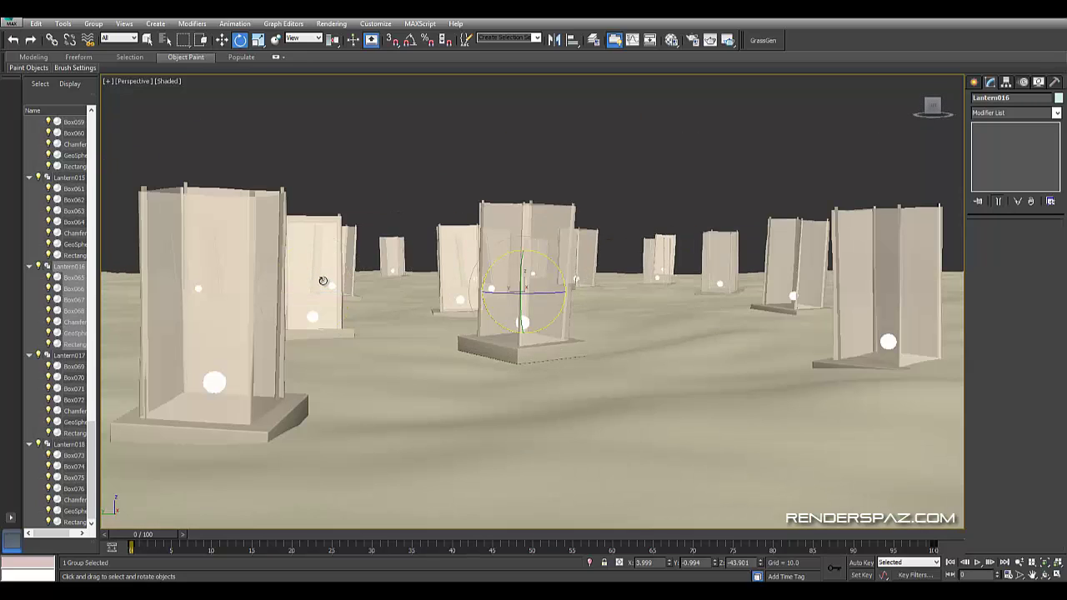
left_click_drag(323, 280, 325, 286)
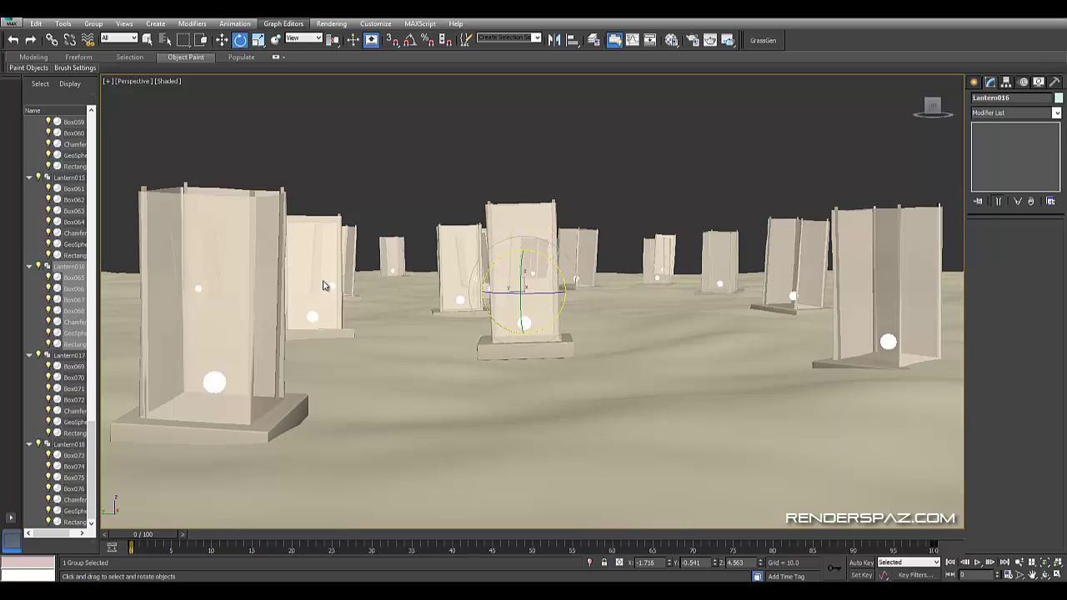
key("w")
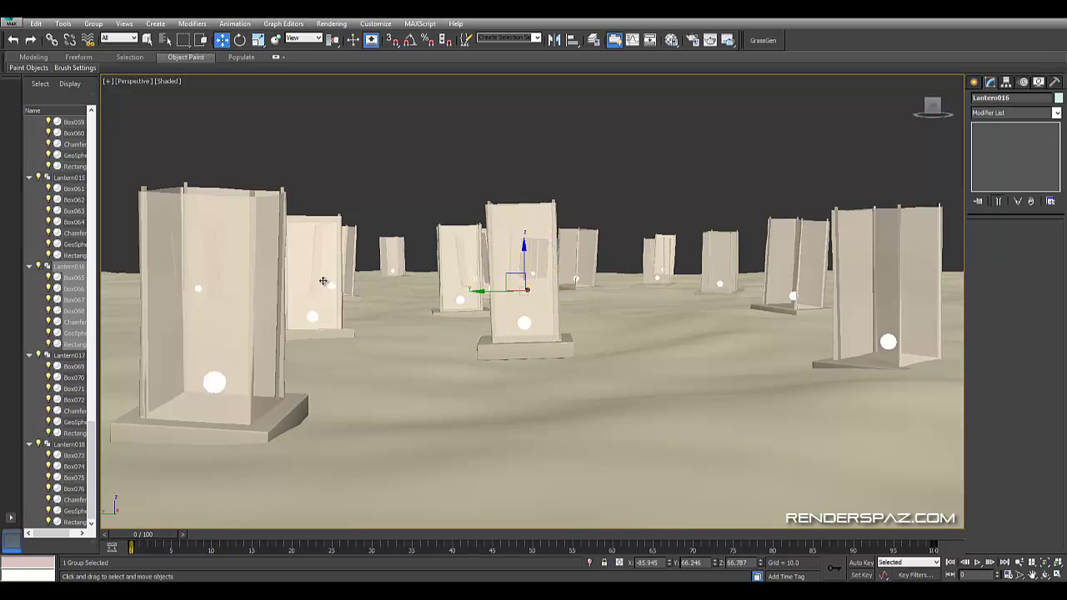
left_click_drag(323, 280, 324, 280)
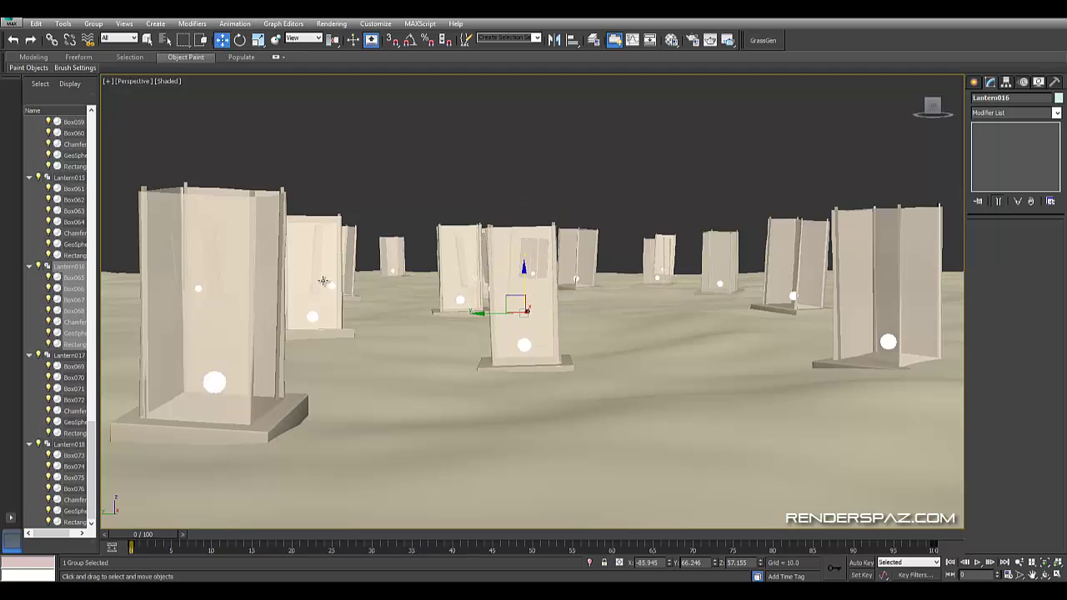
middle_click_drag(323, 280, 324, 281)
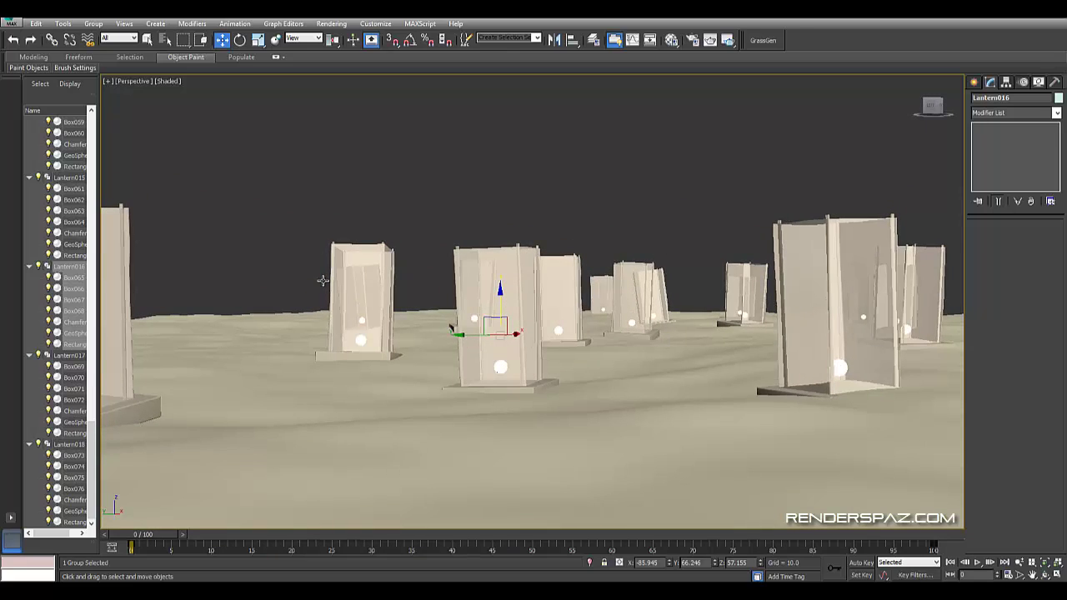
- Look through Camera001 and set its lens to 20 mm
key("ctrl+c")
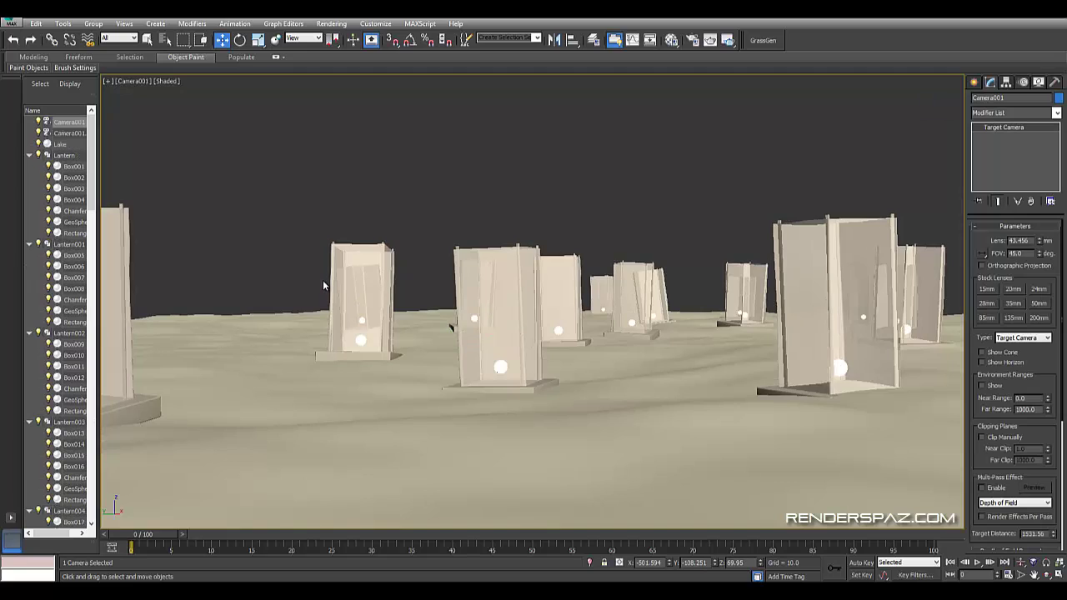
type("20")
key("Return")
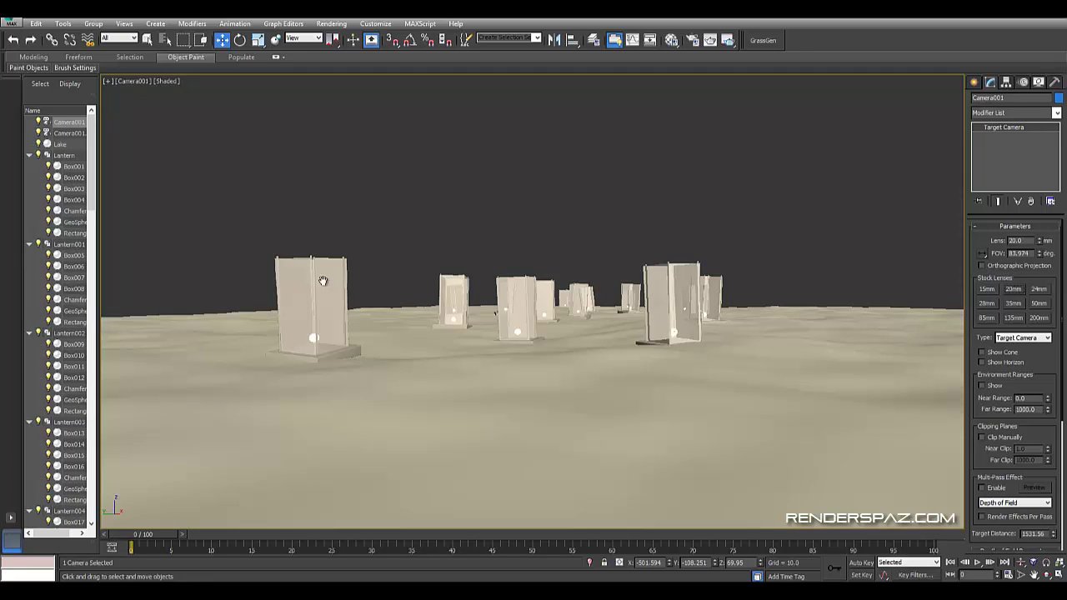
- Dolly Camera001 in among the lanterns and orbit it to a new angle
scroll(324, 285, "up", 1)
scroll(323, 283, "up", 3)
scroll(323, 283, "up", 2)
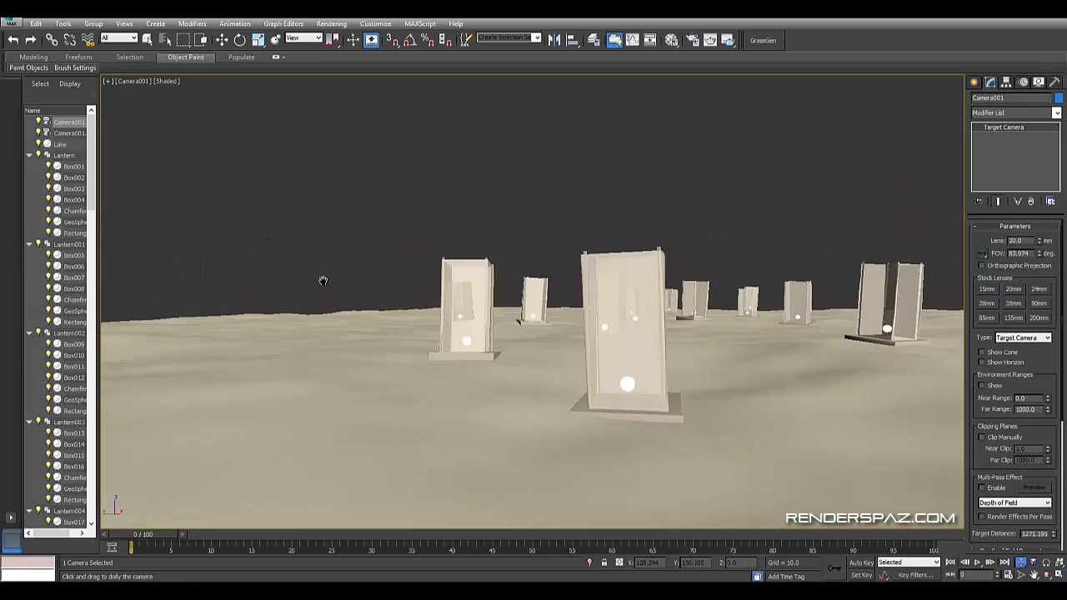
scroll(323, 282, "up", 3)
scroll(323, 282, "up", 3)
scroll(323, 282, "up", 3)
scroll(322, 281, "up", 1)
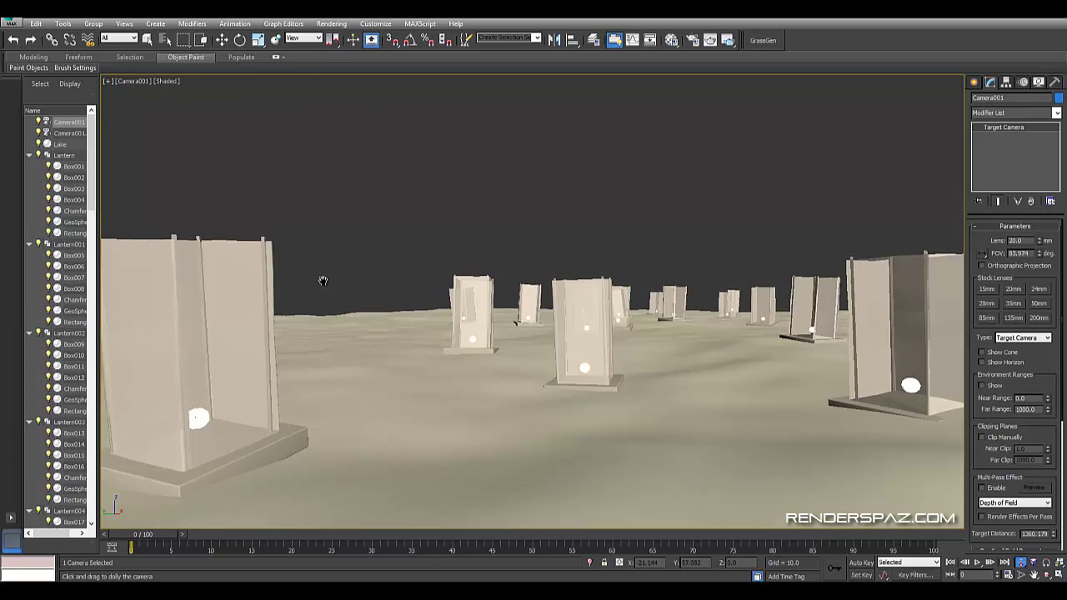
scroll(323, 281, "up", 1)
scroll(323, 281, "up", 1)
scroll(323, 281, "up", 1)
scroll(323, 281, "up", 3)
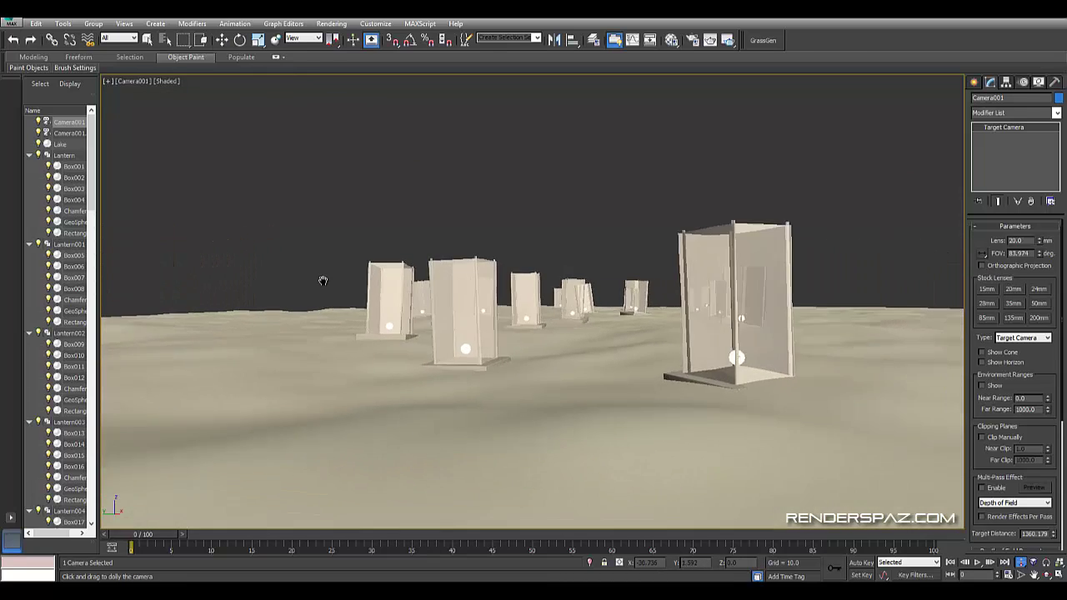
scroll(323, 281, "up", 3)
scroll(323, 281, "up", 3)
scroll(322, 281, "up", 3)
scroll(322, 281, "up", 2)
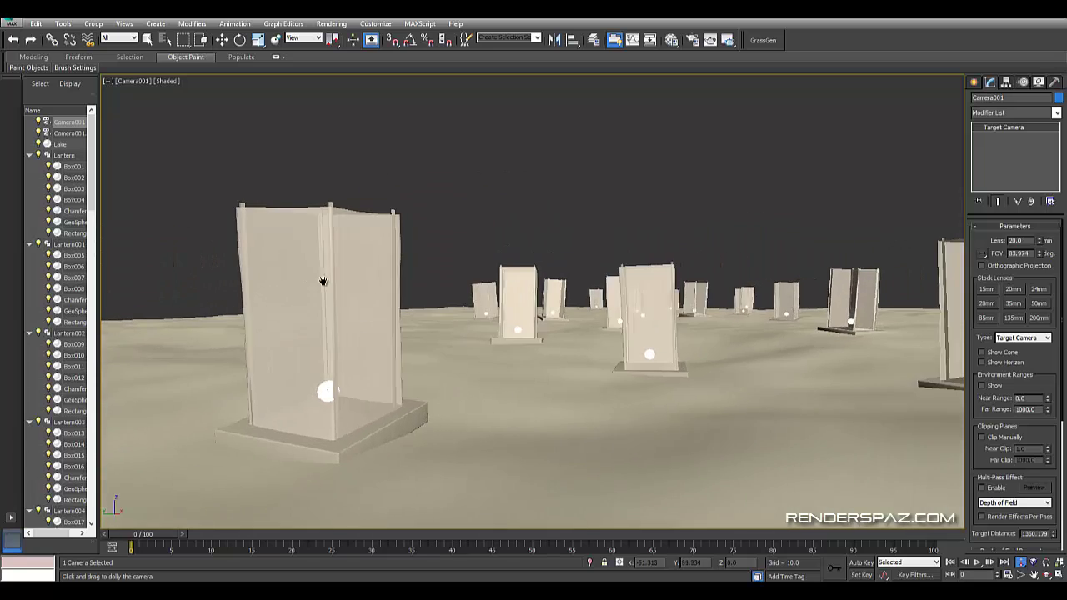
scroll(323, 281, "up", 3)
scroll(323, 281, "up", 2)
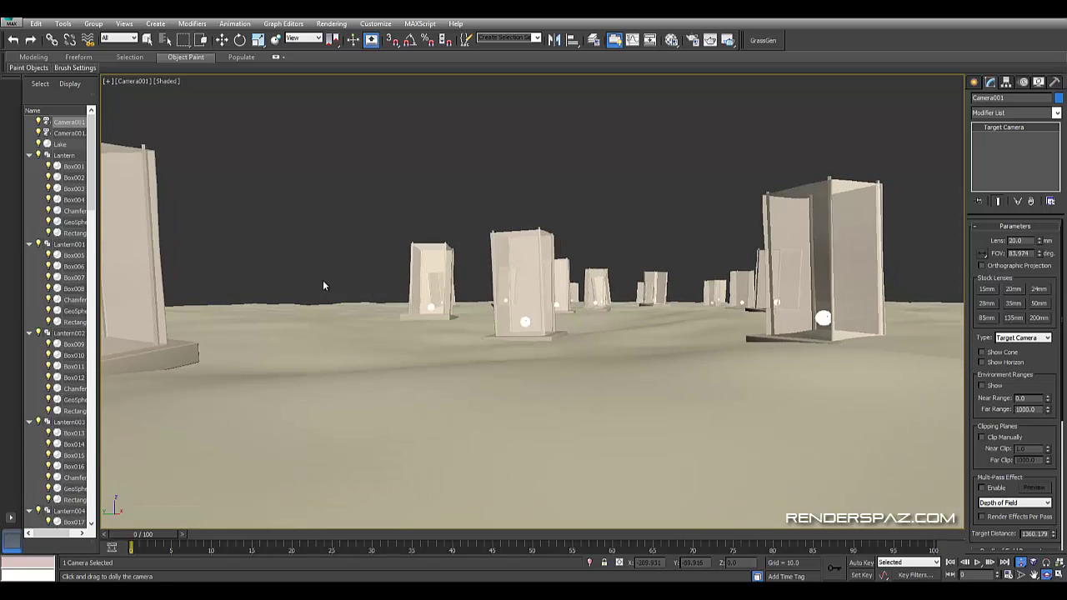
middle_click_drag(324, 286, 323, 281, "alt")
- Move Lantern015 closer to the camera and show the safe frame in the camera view
key("w")
left_click(167, 351)
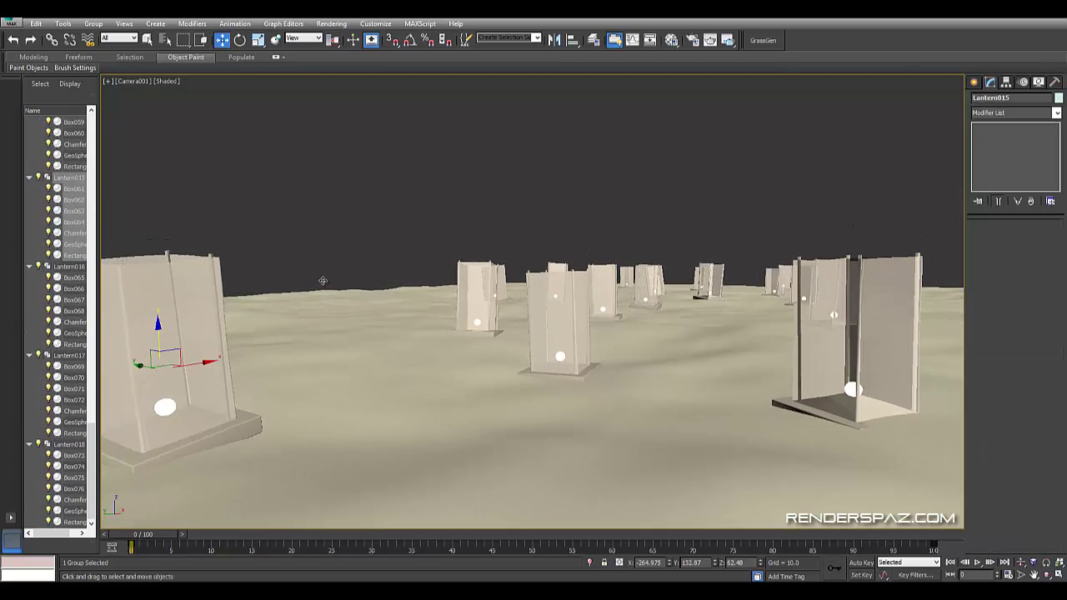
left_click_drag(160, 354, 260, 375)
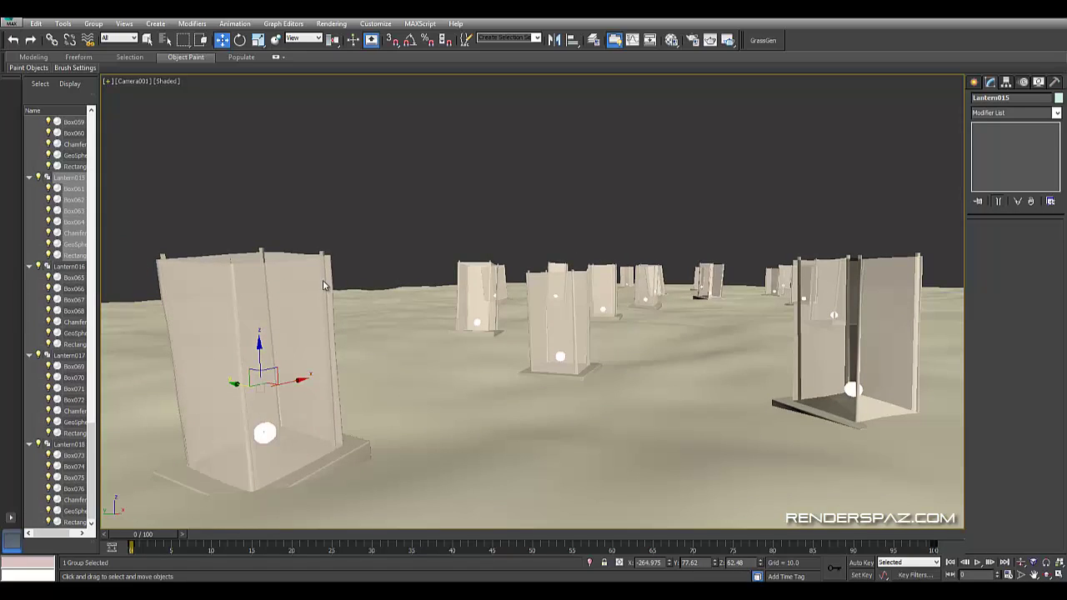
left_click(133, 81)
left_click(192, 268)
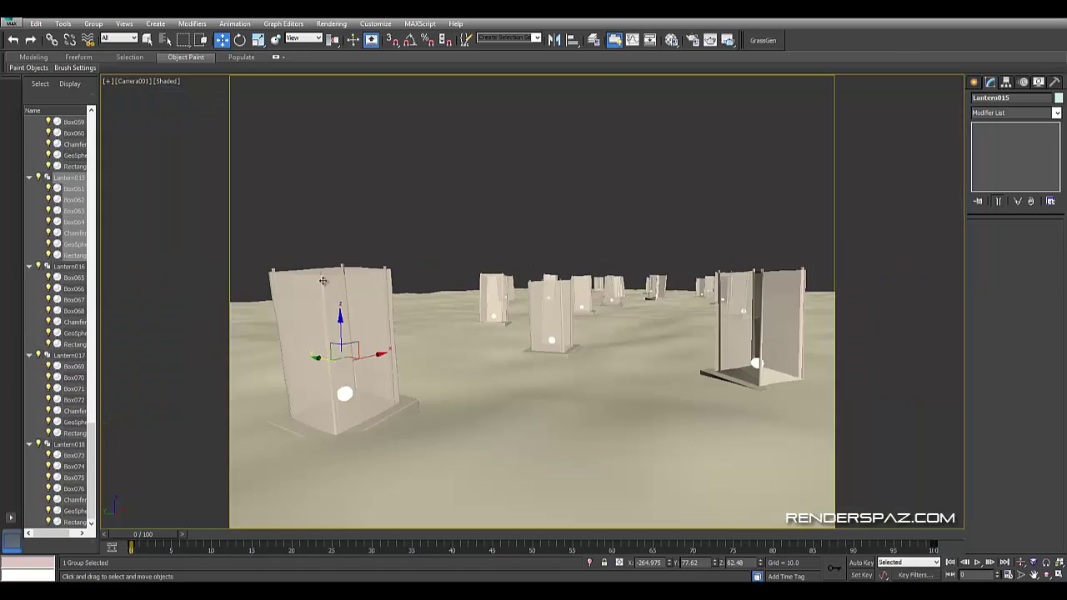
- Set the render output size to HDTV (video) at 1280x720 in Render Setup
key("alt+r")
key("Down")
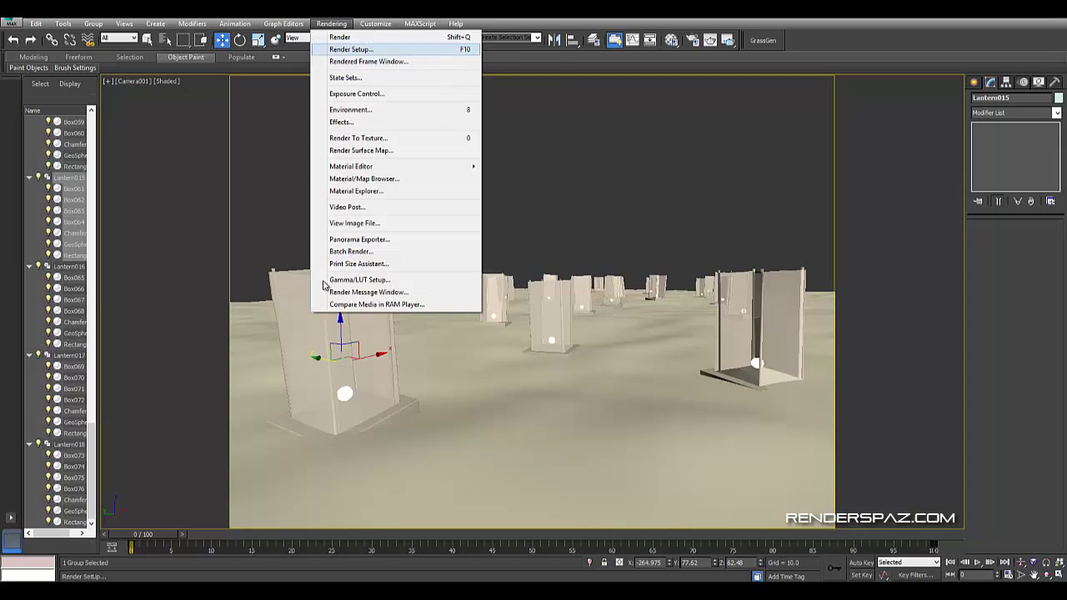
key("Return")
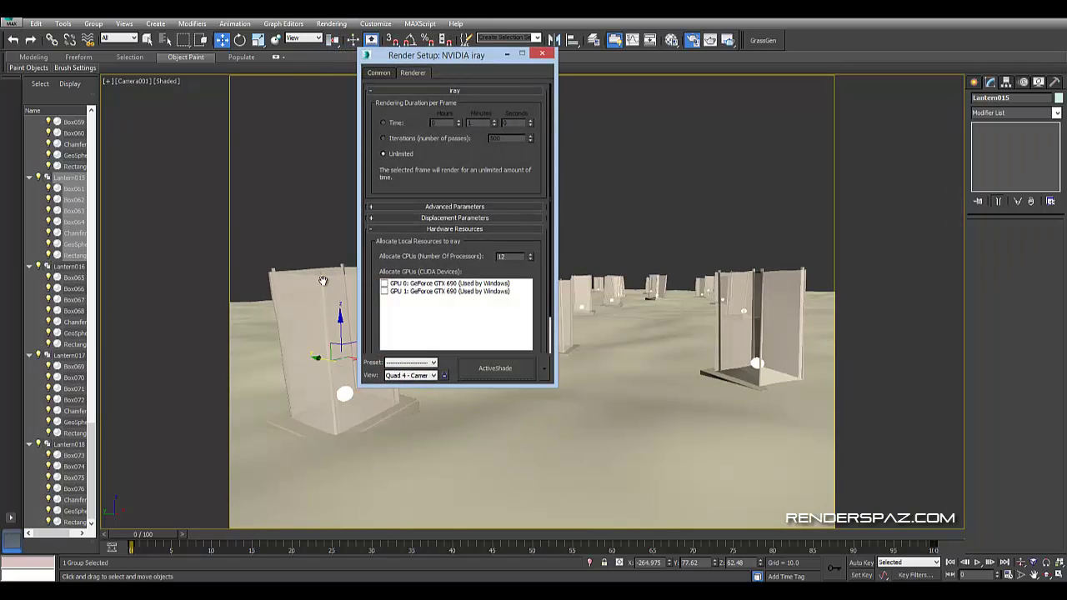
key("ctrl+Tab")
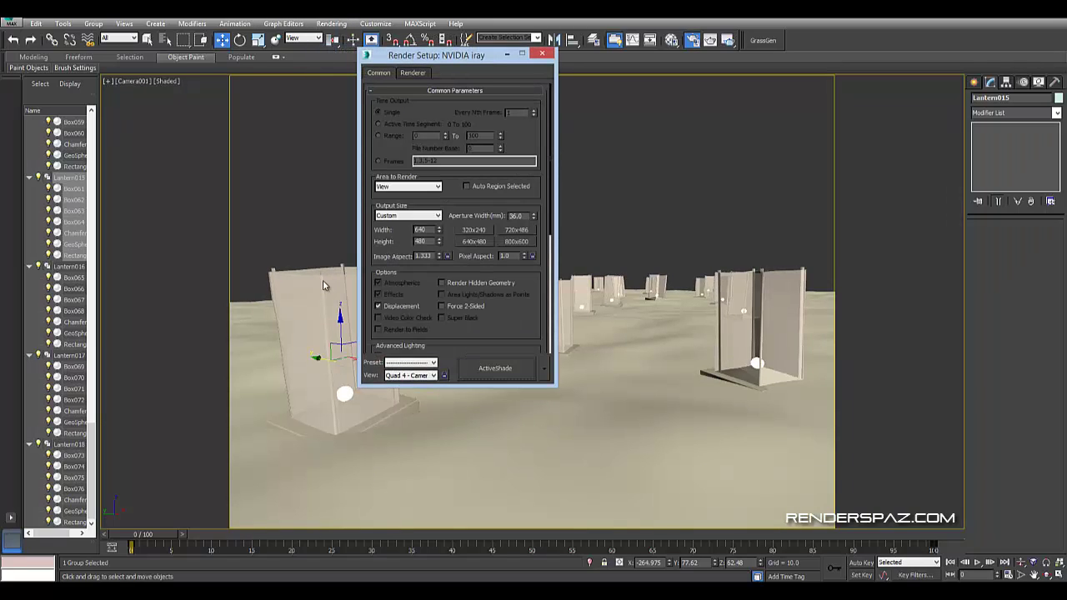
key("alt+Down")
key("Down")
key("Down")
key("Down")
key("Down")
key("Down")
key("Return")
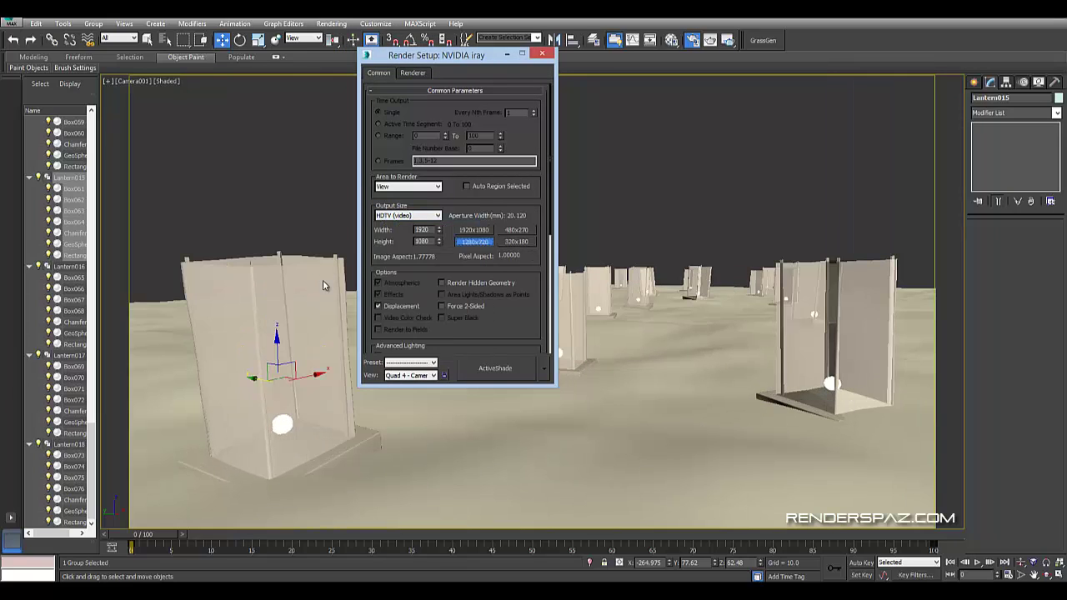
key("space")
key("F10")
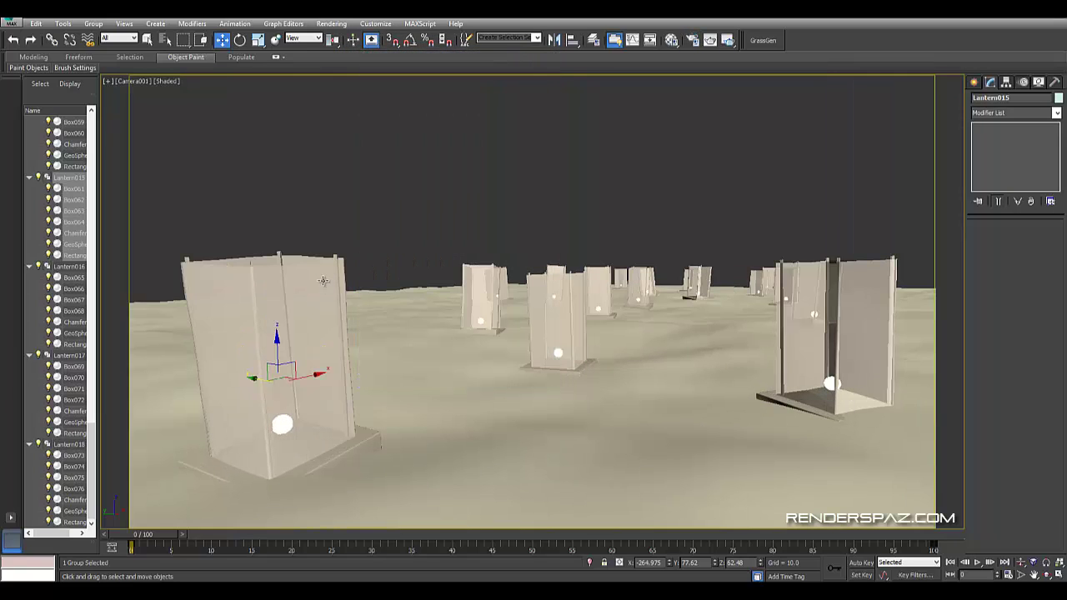
- Move Lantern015 further left and turn it about its vertical axis
left_click_drag(323, 281, 324, 286)
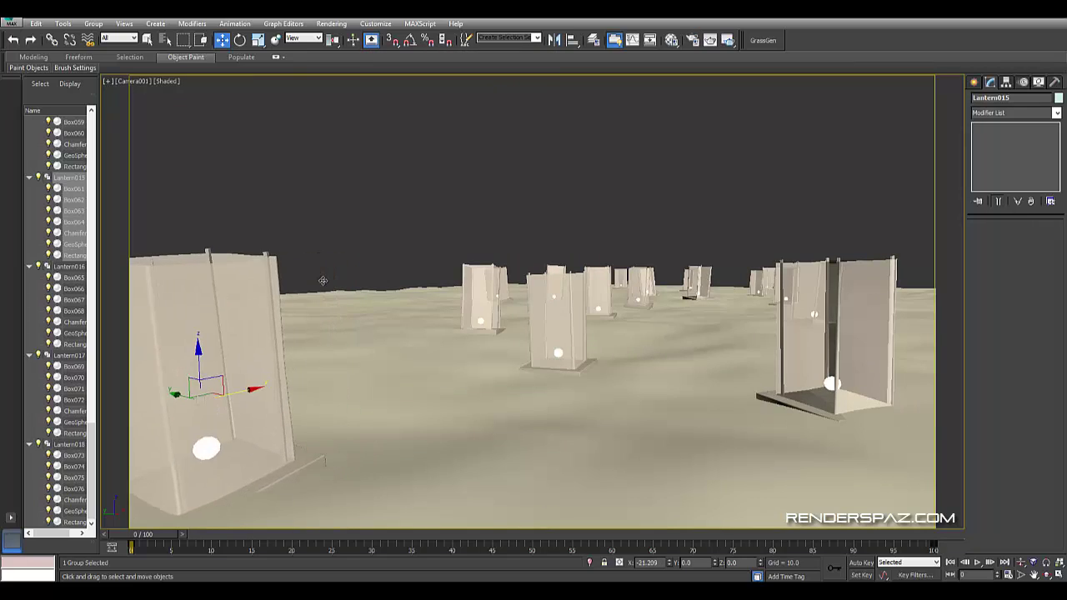
key("e")
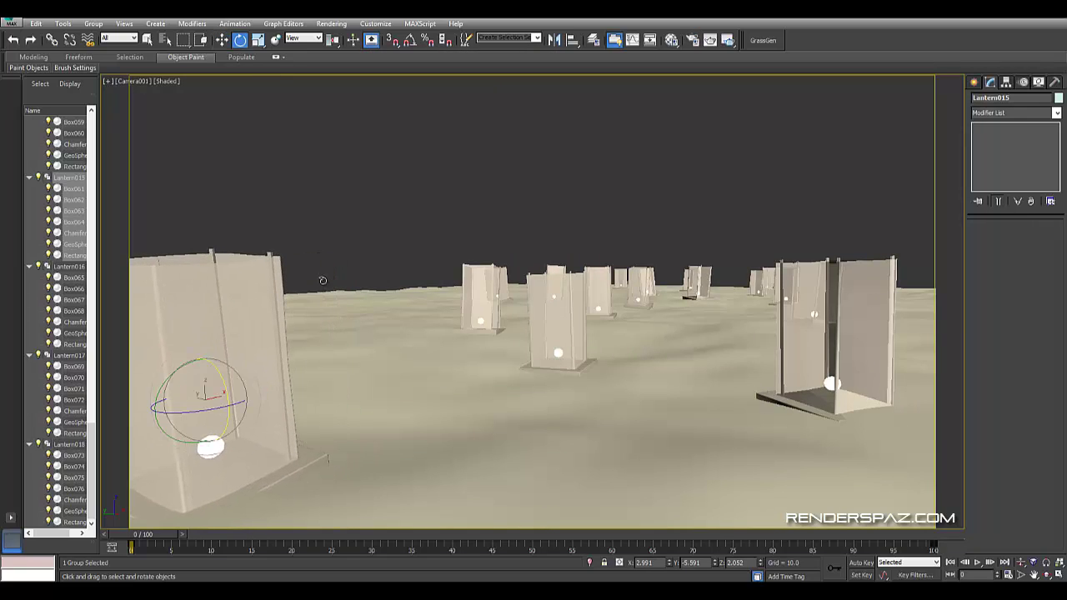
left_click_drag(323, 281, 323, 280)
key("w")
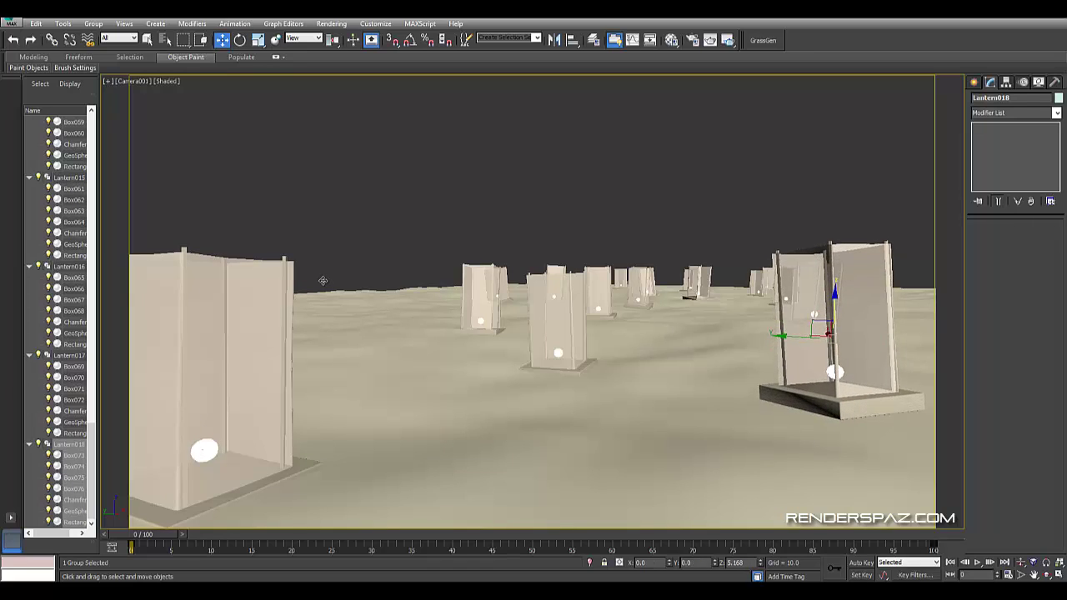
- Rotate the right lantern to a new angle, then select Lantern016 and Lantern017
key("e")
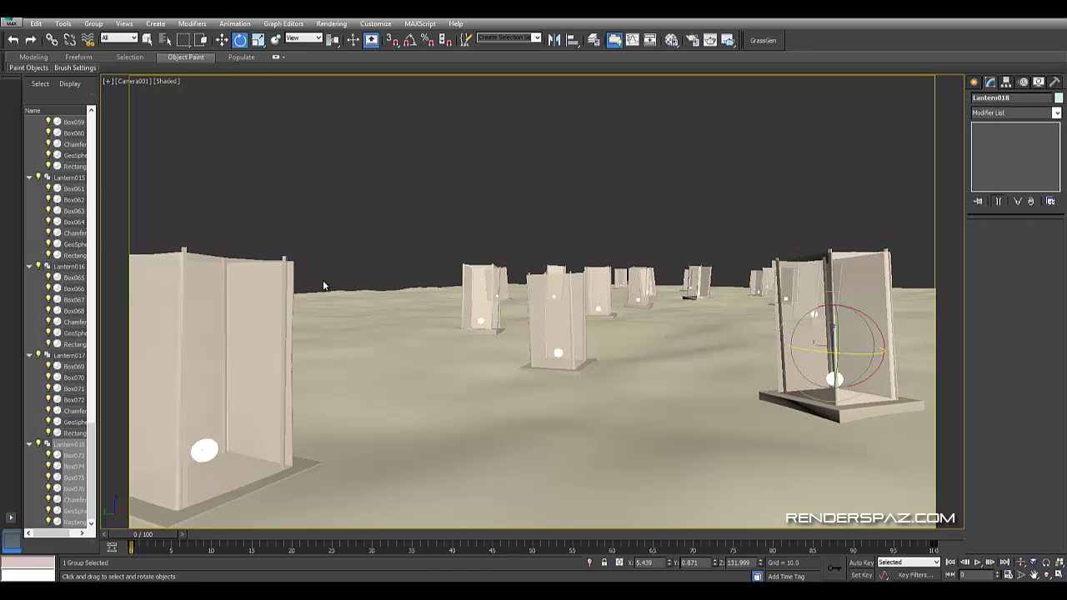
left_click_drag(323, 281, 323, 281)
left_click_drag(323, 280, 322, 280)
left_click(70, 266)
left_click(69, 355)
key("w")
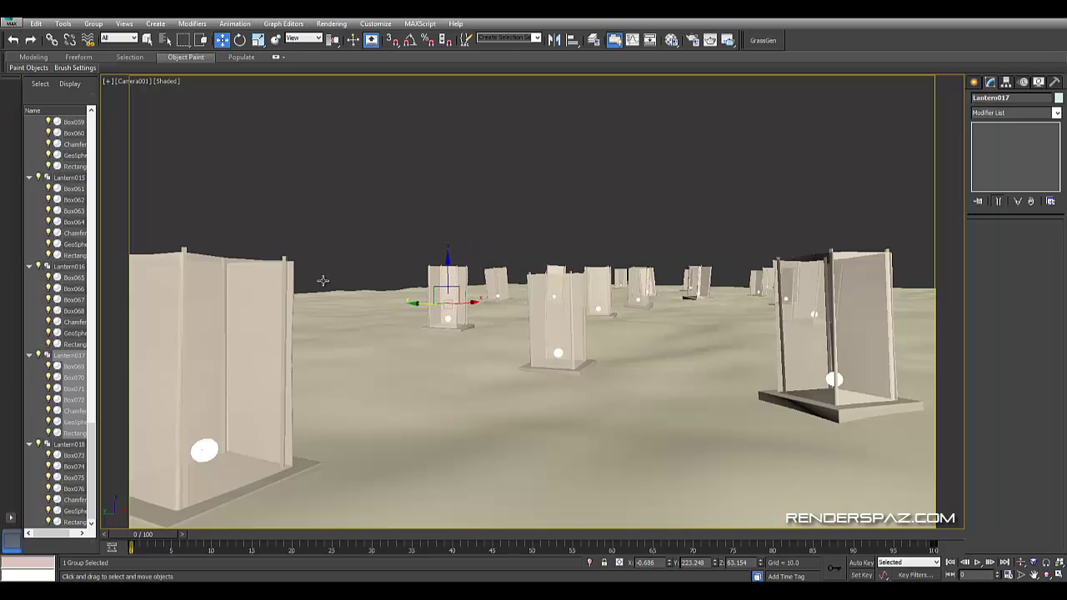
- Nudge Lantern016 and Lantern012 right, moving the distant lantern further across the lake
left_click(323, 280)
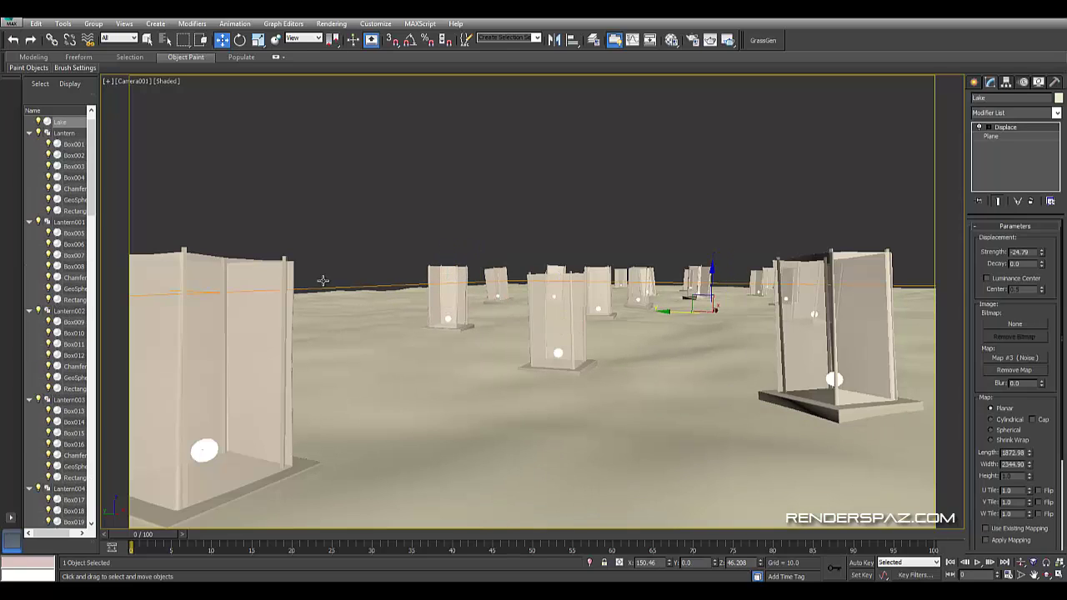
left_click_drag(323, 280, 323, 281)
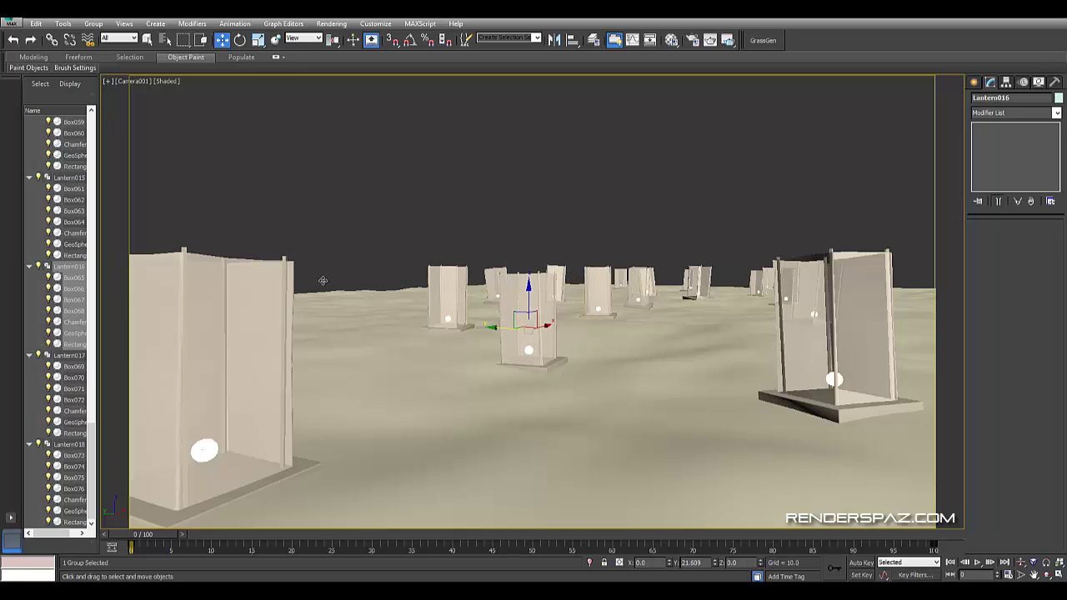
left_click(697, 282)
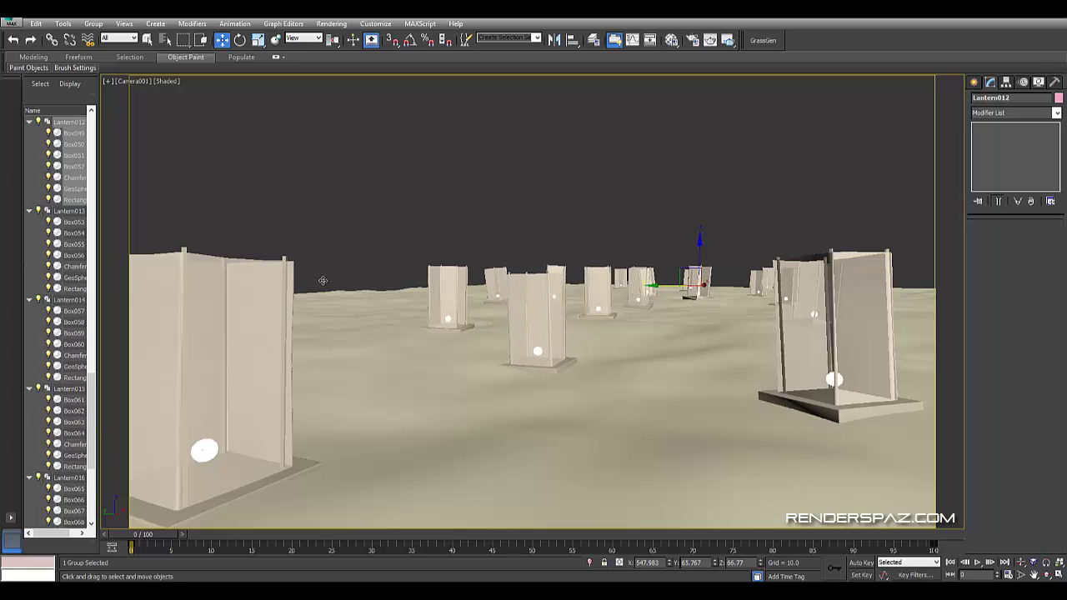
left_click_drag(323, 280, 324, 286)
key("e")
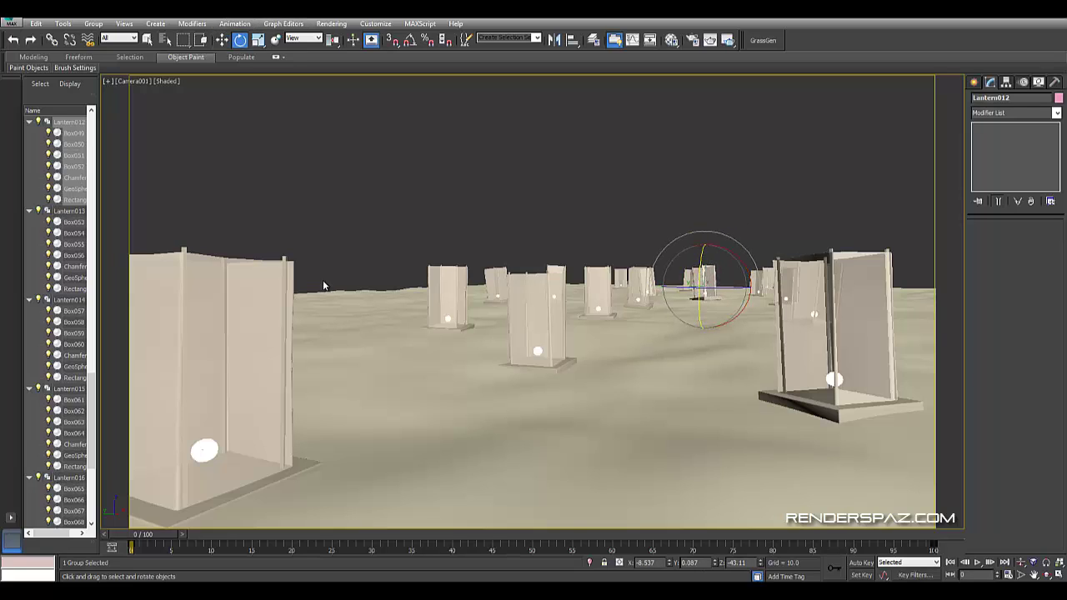
key("w")
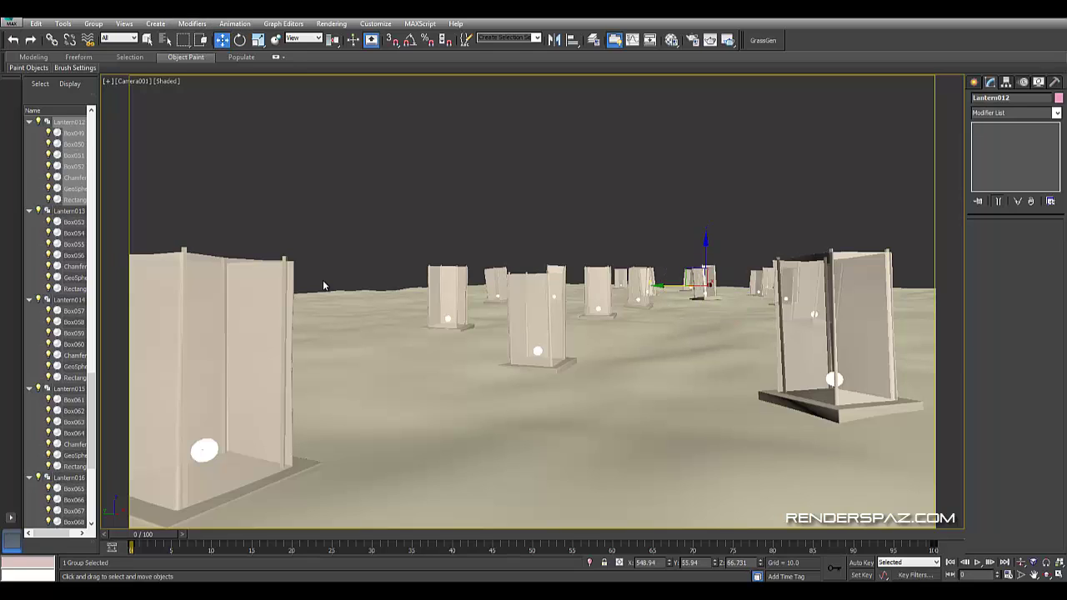
left_click_drag(325, 286, 322, 281)
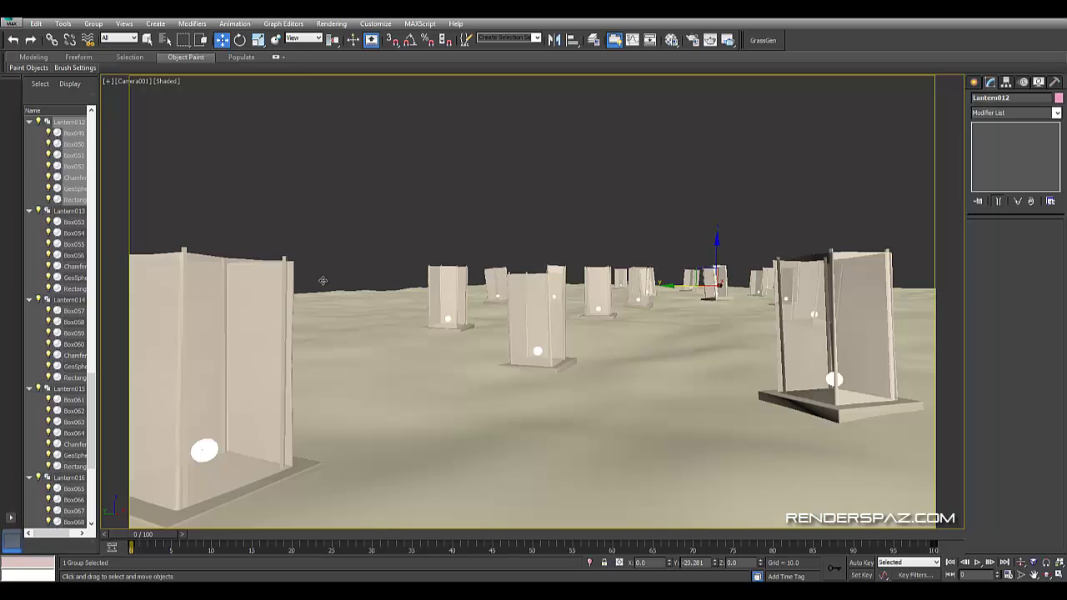
key("e")
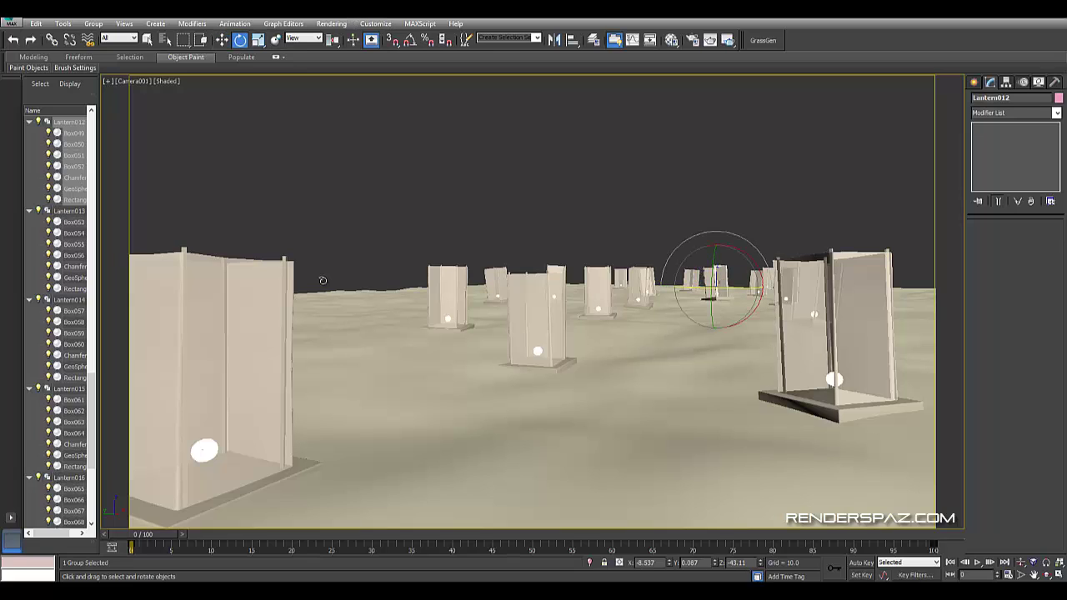
- Turn the right foreground lantern a few more degrees and clear the selection
left_click(323, 280)
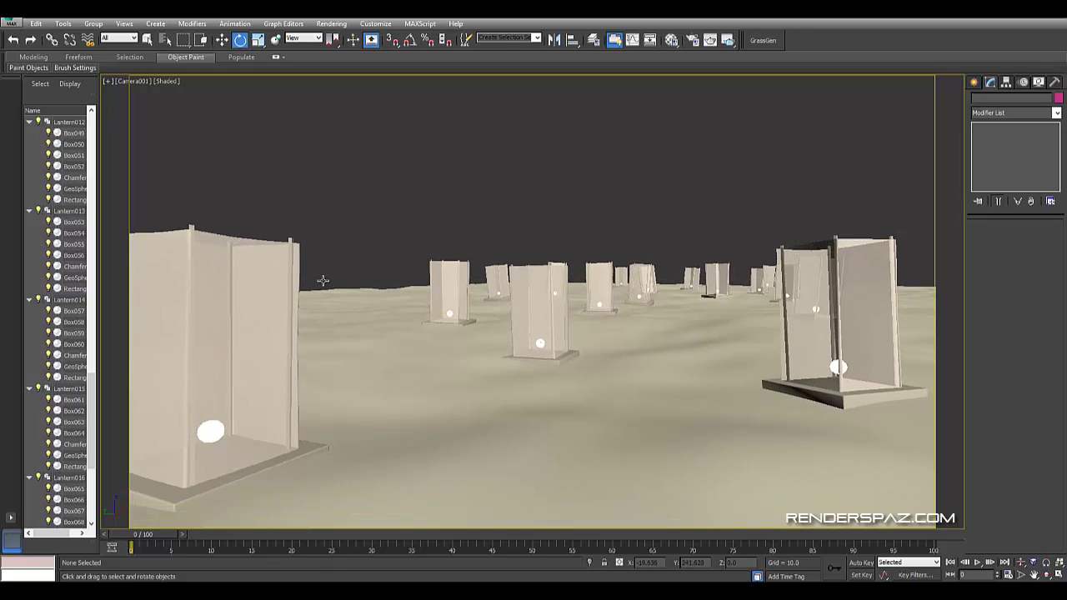
left_click(323, 280)
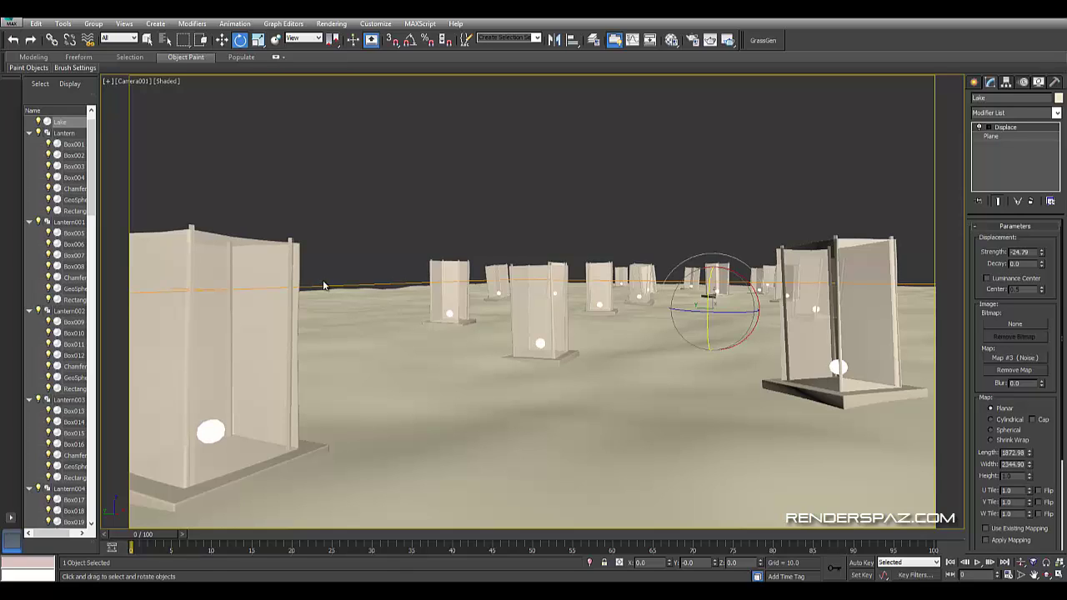
left_click(324, 285)
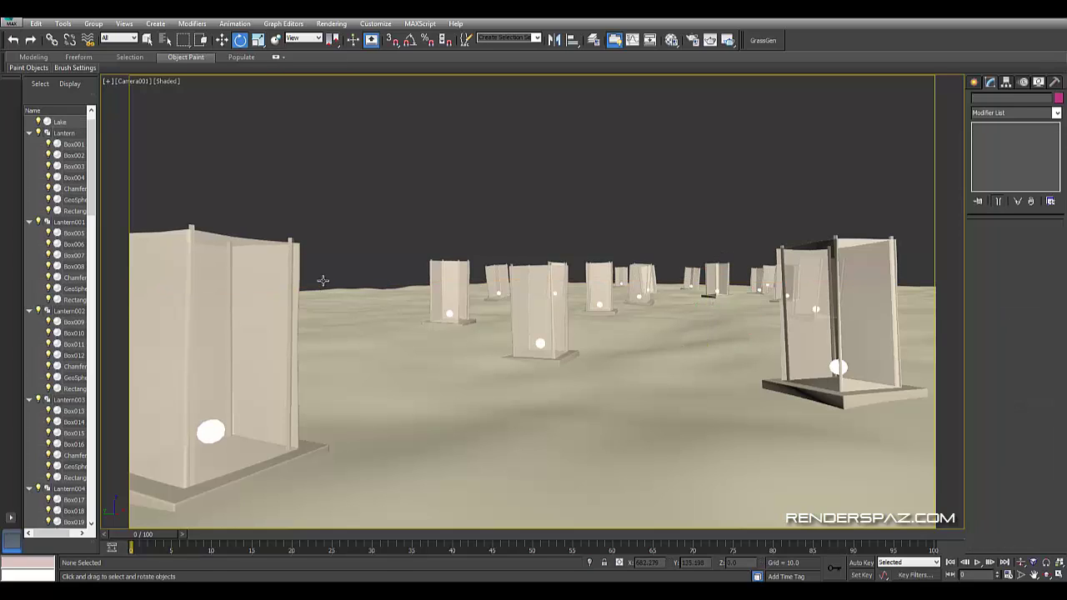
middle_click_drag(323, 281, 324, 281)
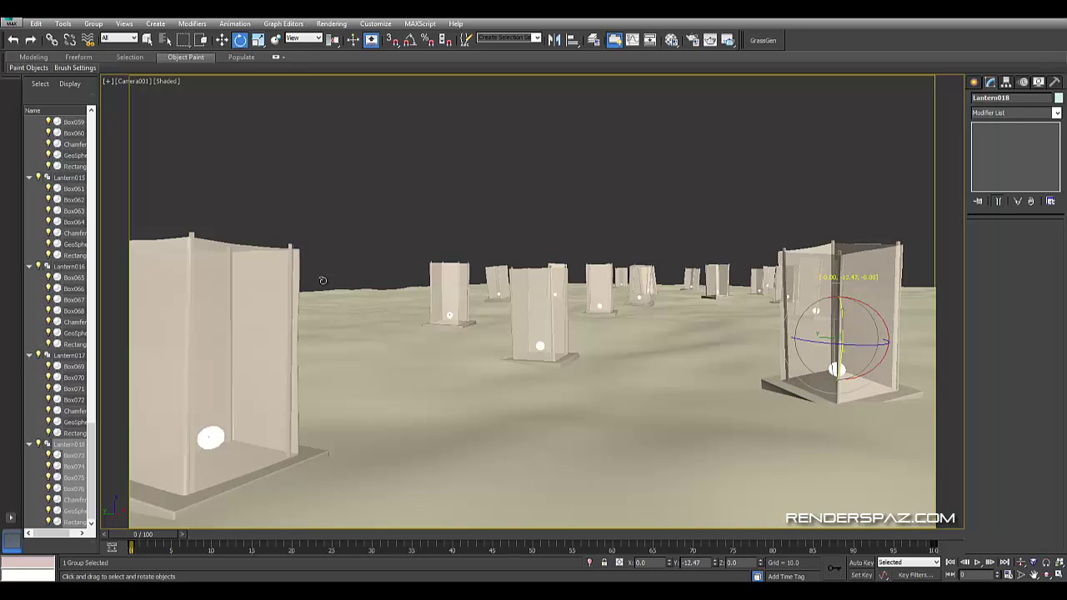
left_click_drag(323, 280, 324, 286)
key("w")
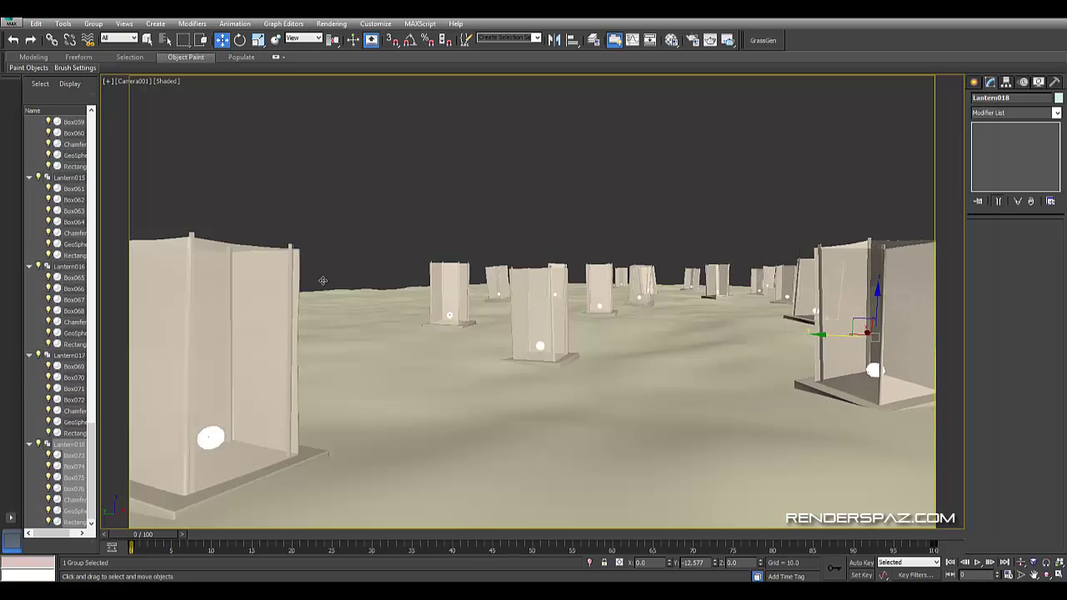
key("e")
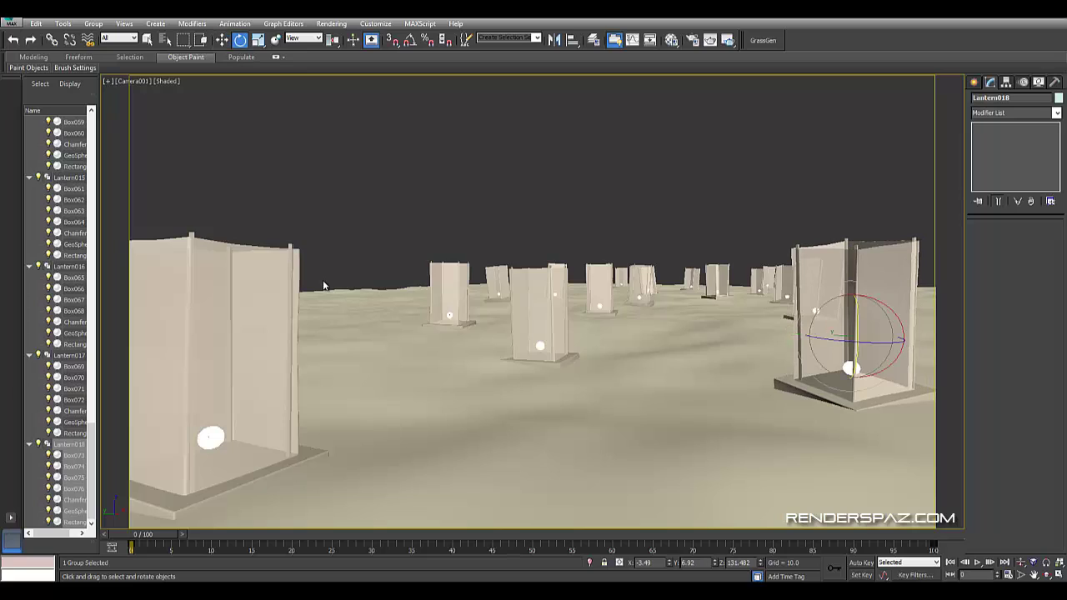
left_click_drag(323, 280, 325, 286)
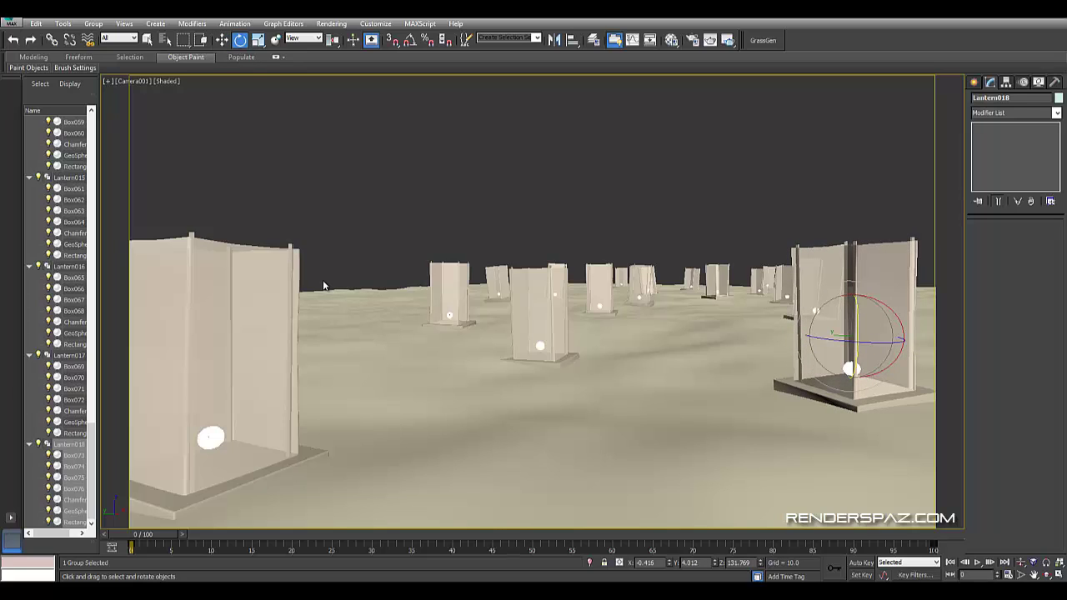
left_click(323, 282)
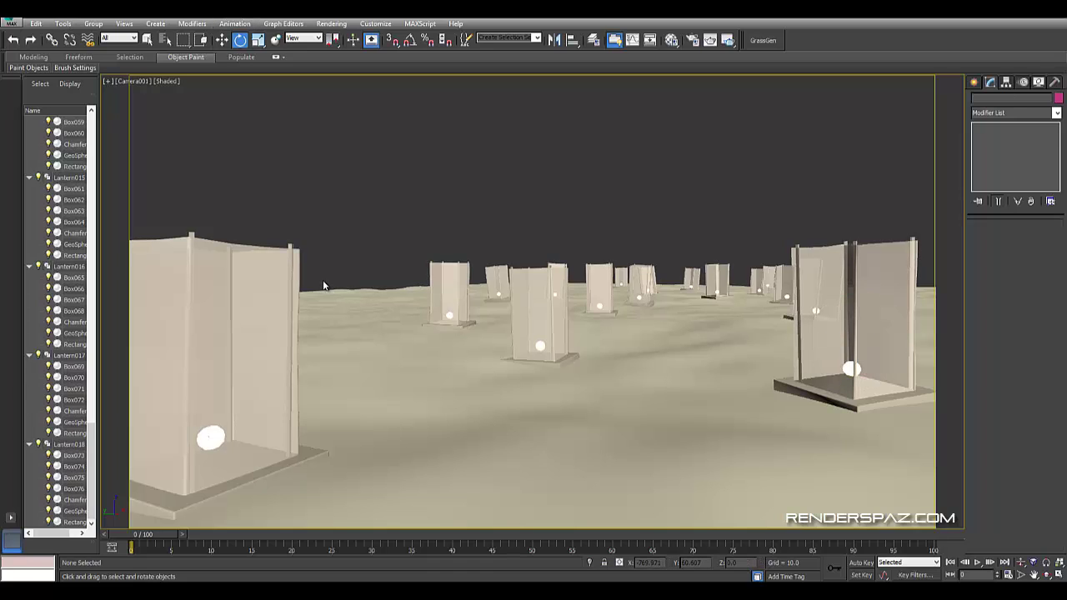
key("alt+r")
key("Down")
key("Up")
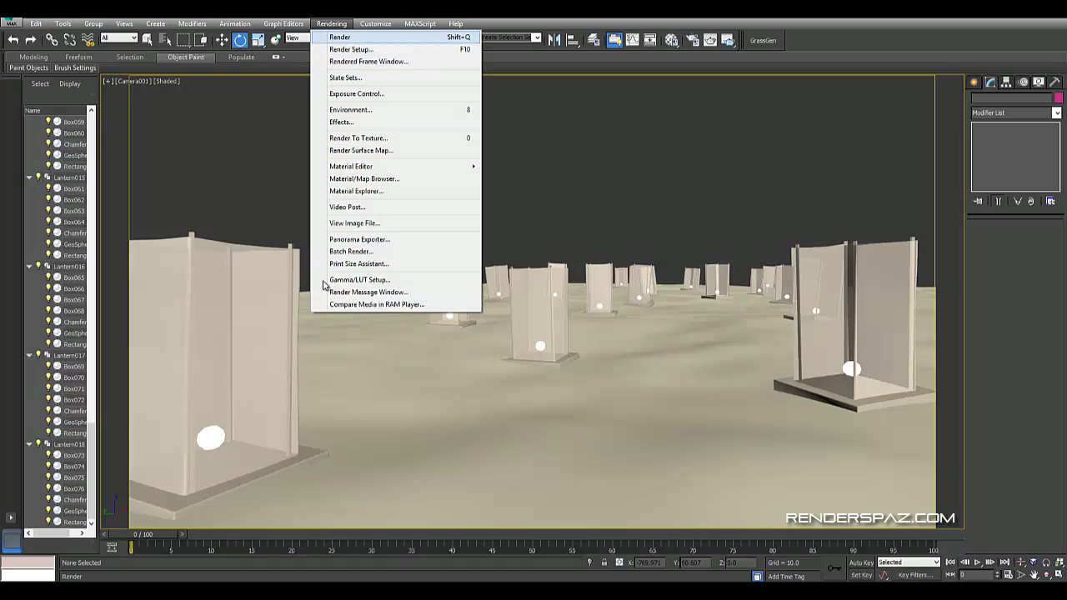
- Place the Sky001 skylight and preview the glowing lanterns in an ActiveShade render
key("Return")
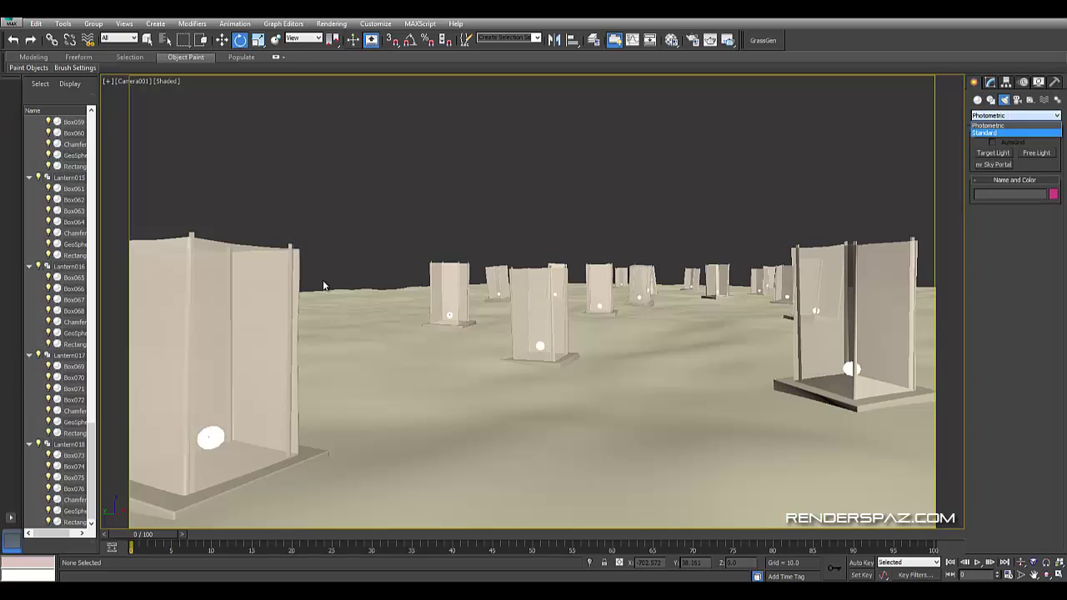
left_click(323, 281)
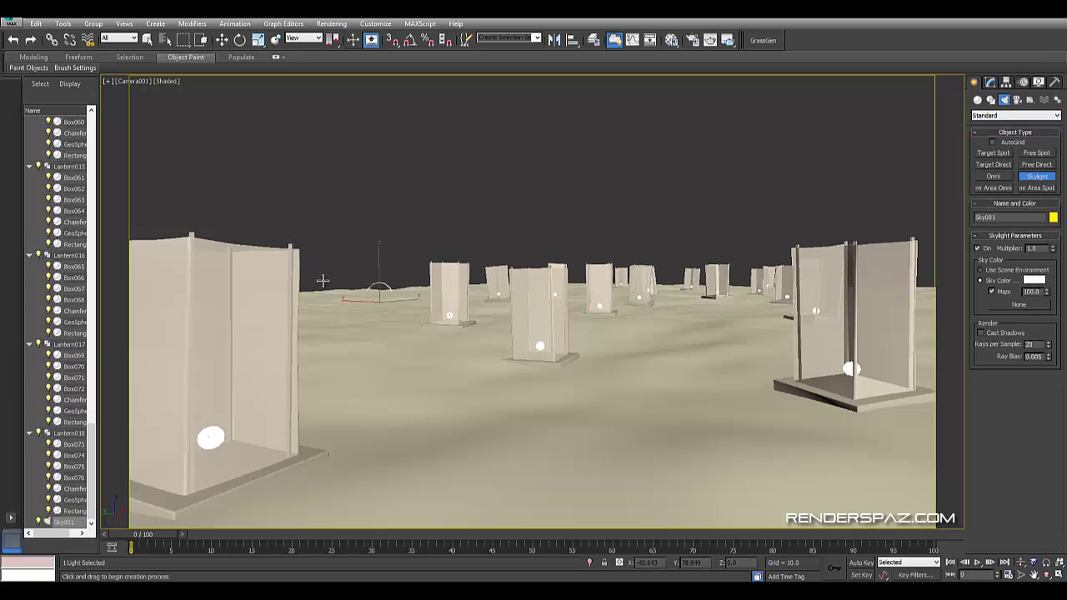
key("alt+r")
key("Return")
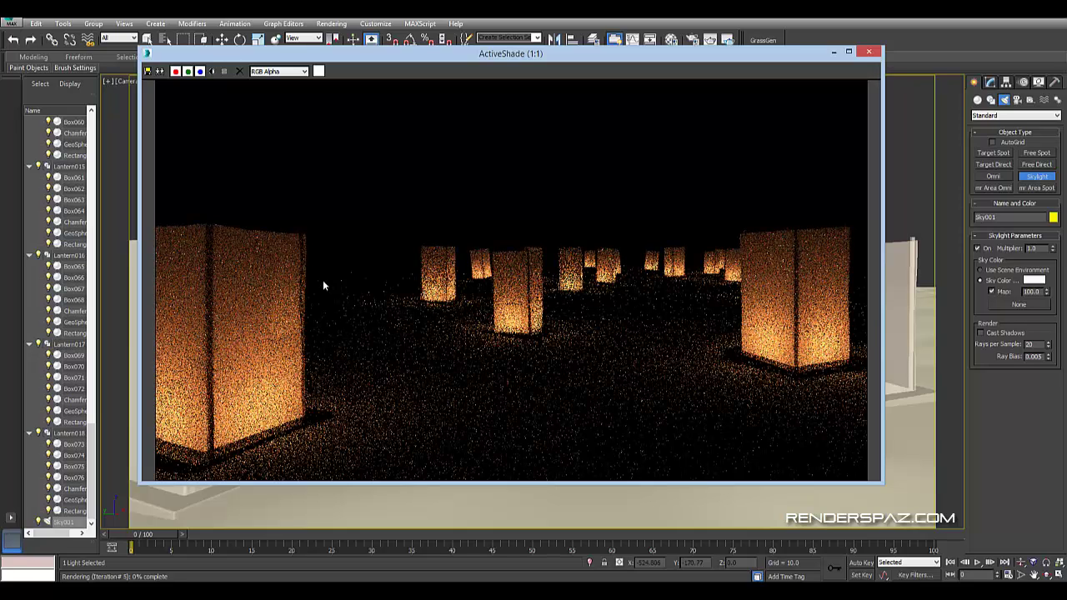
key("alt+F4")
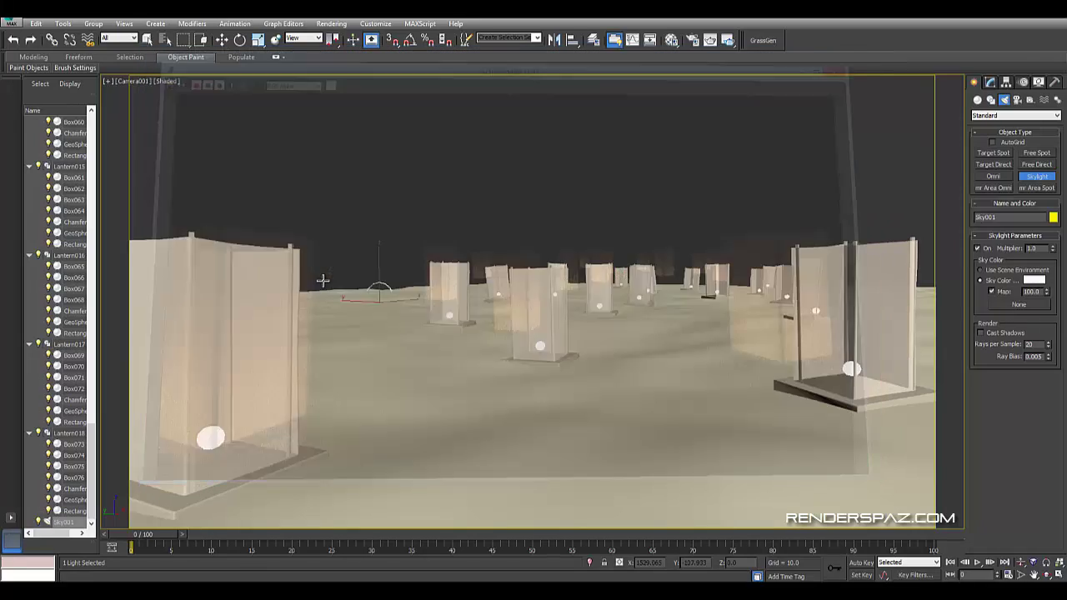
middle_click_drag(322, 281, 323, 281)
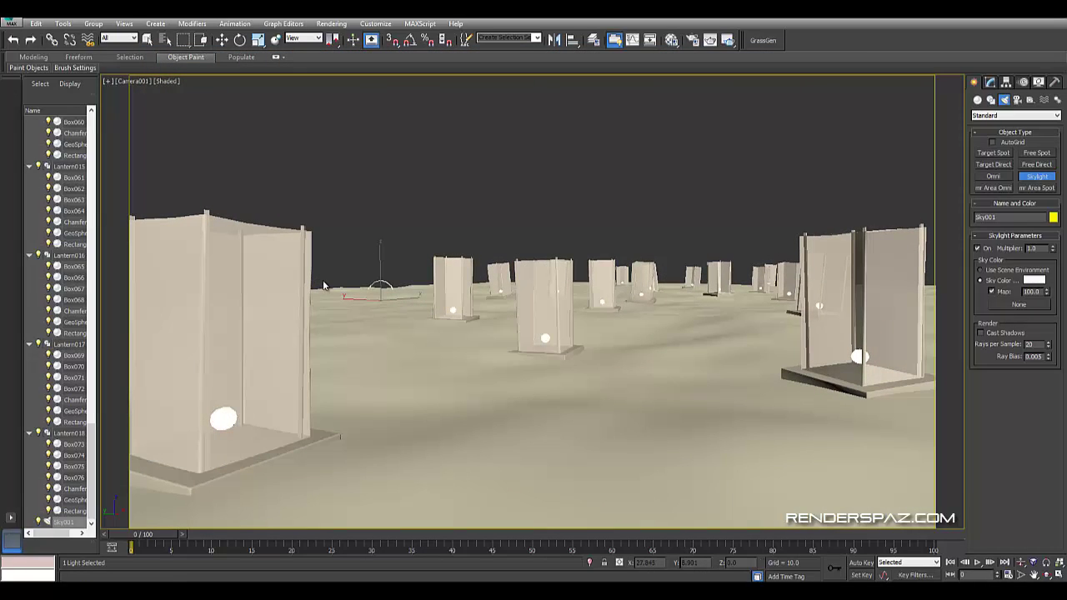
- Select the lake and give it a material named Lake of type Arch & Design
key("e")
left_click(323, 281)
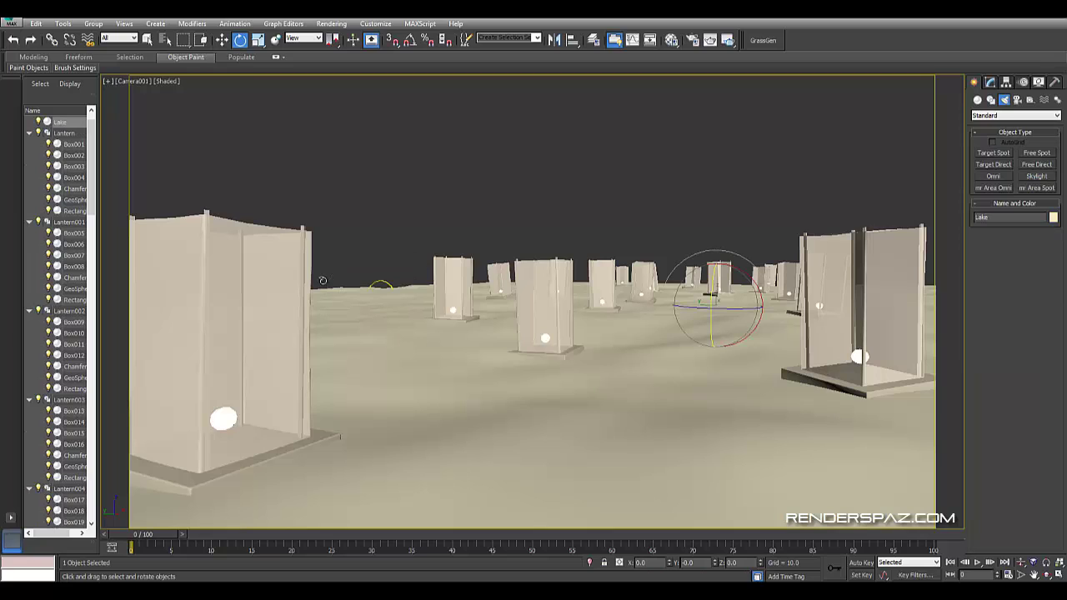
key("m")
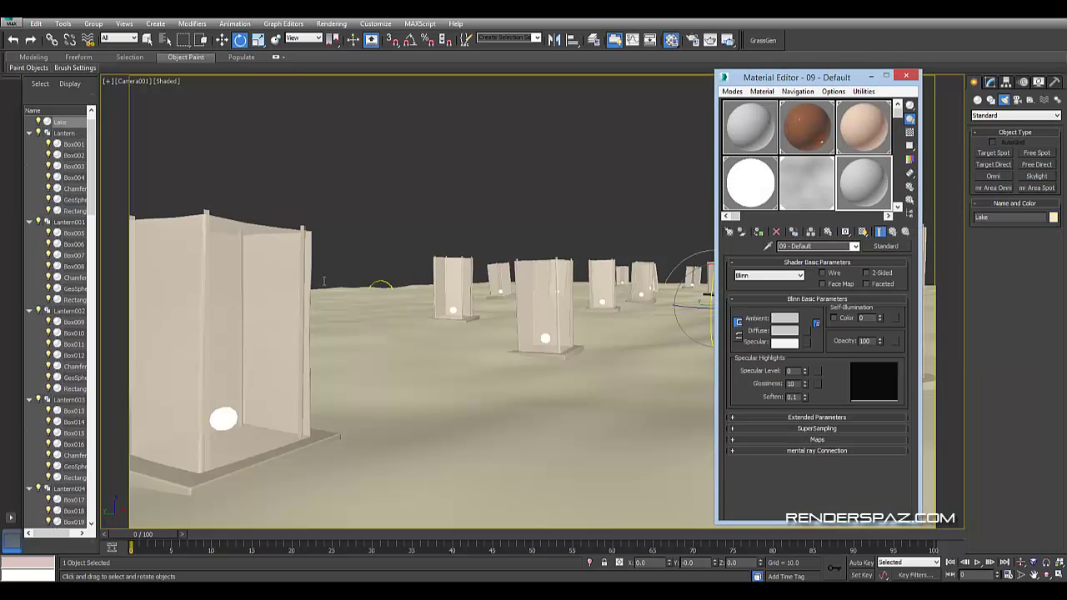
type("La")
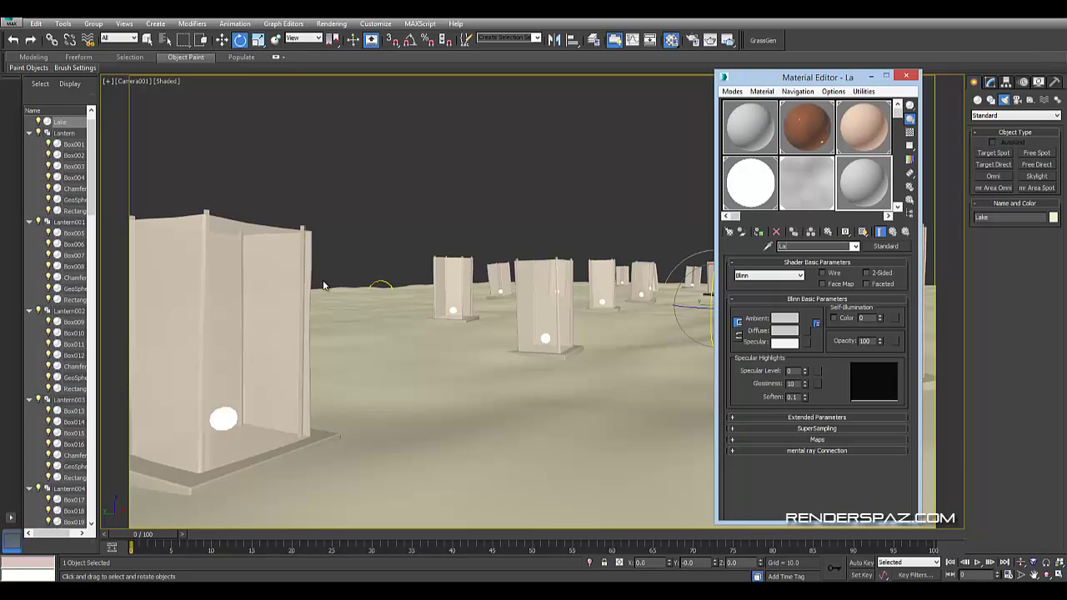
type("ke")
key("Tab")
key("Return")
key("Down")
key("Down")
key("Down")
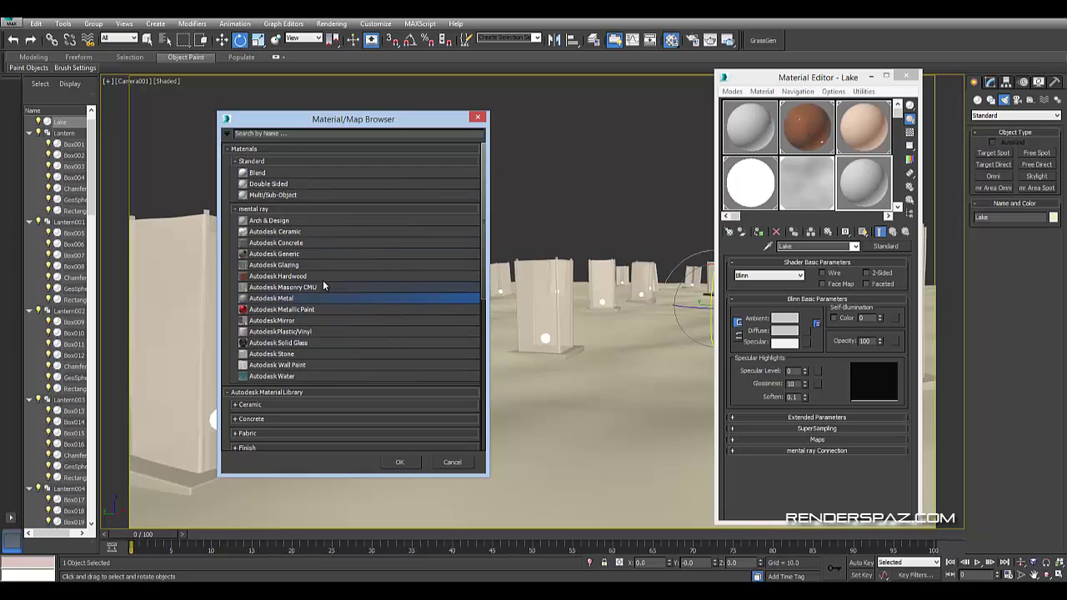
key("Home")
key("Return")
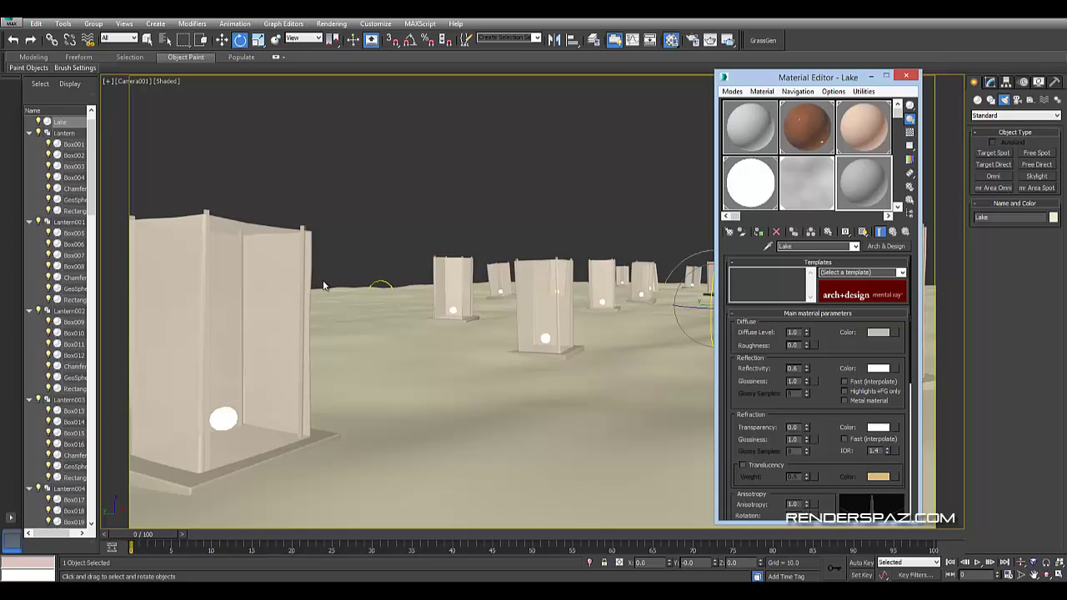
- Apply the Water, Reflective surface template to Lake and accept a new diffuse colour
left_click(902, 272)
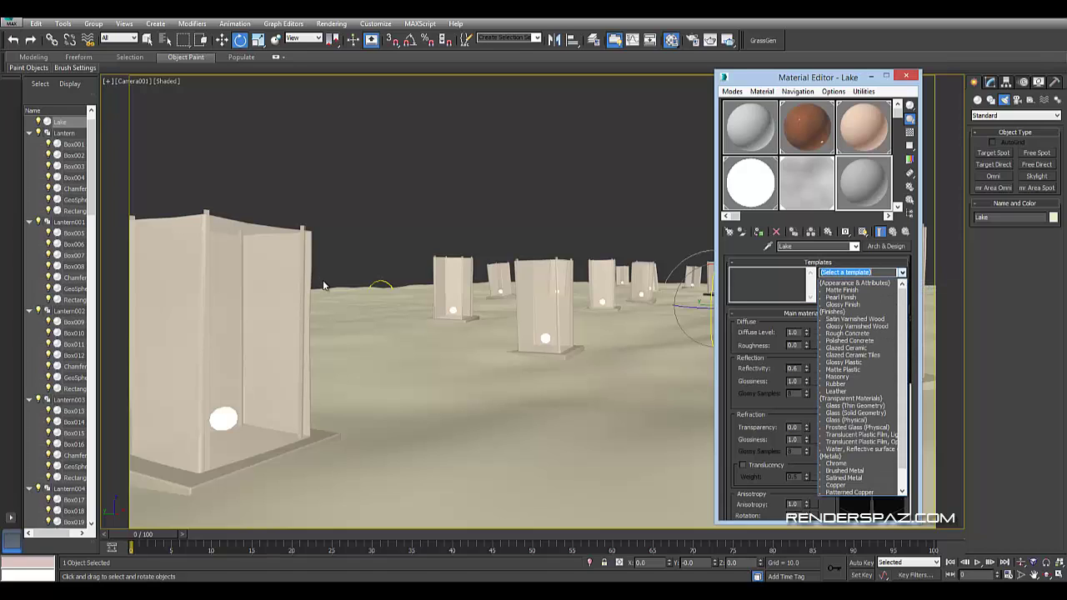
key("Down")
key("Down")
key("Down")
key("Down")
key("Down")
key("Down")
key("Down")
key("Down")
key("Down")
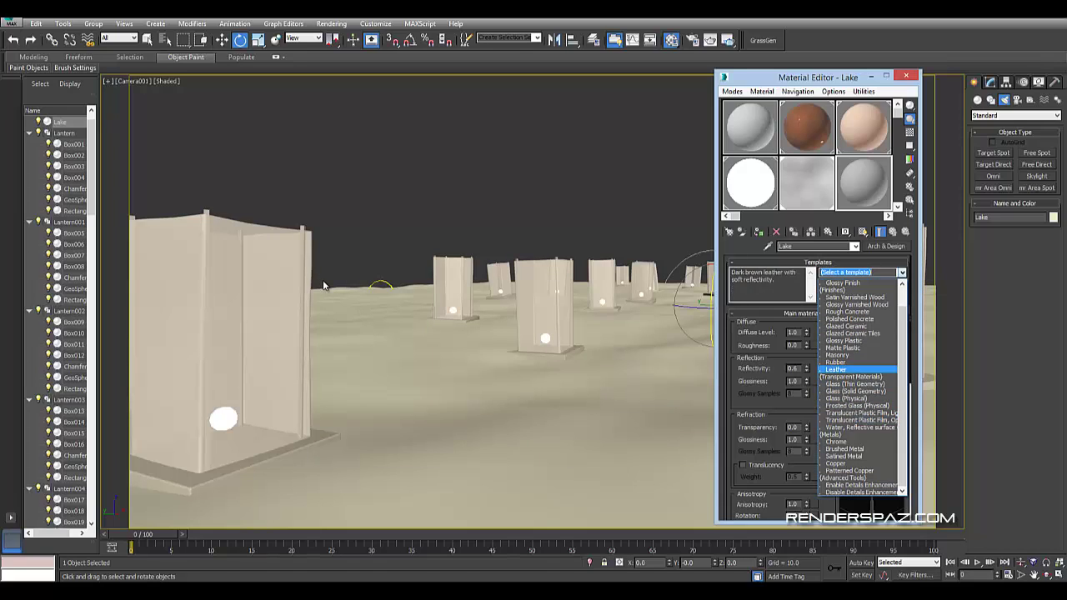
key("Down")
key("Down")
key("Down")
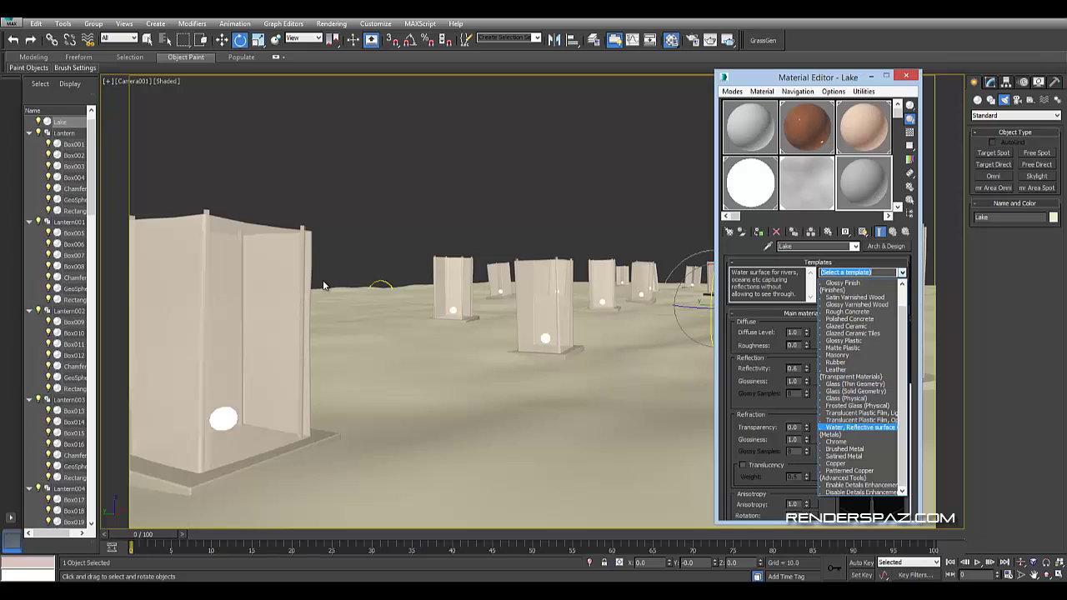
key("Return")
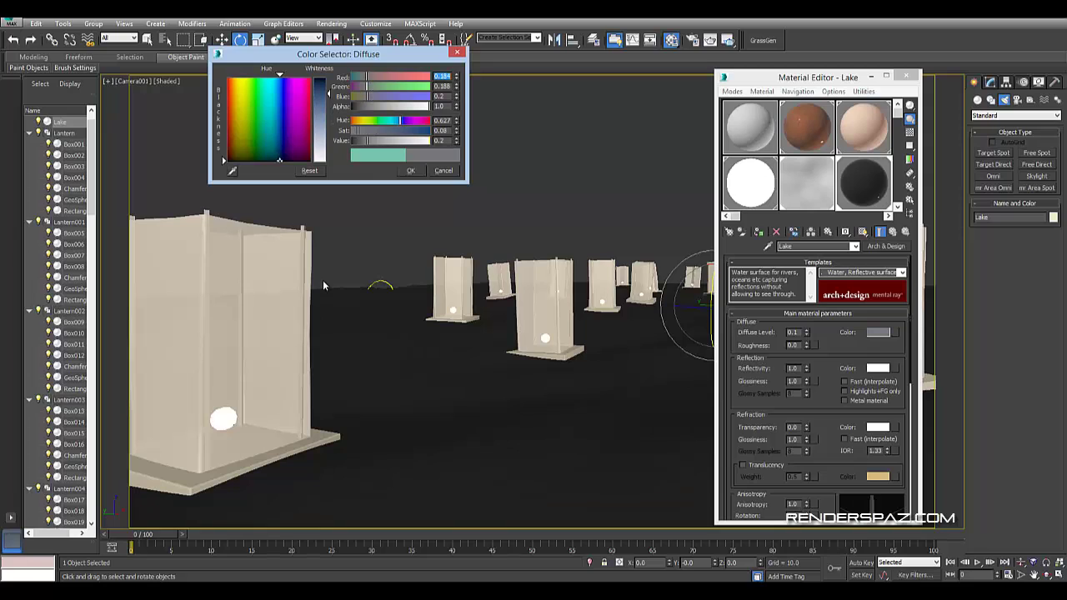
key("Return")
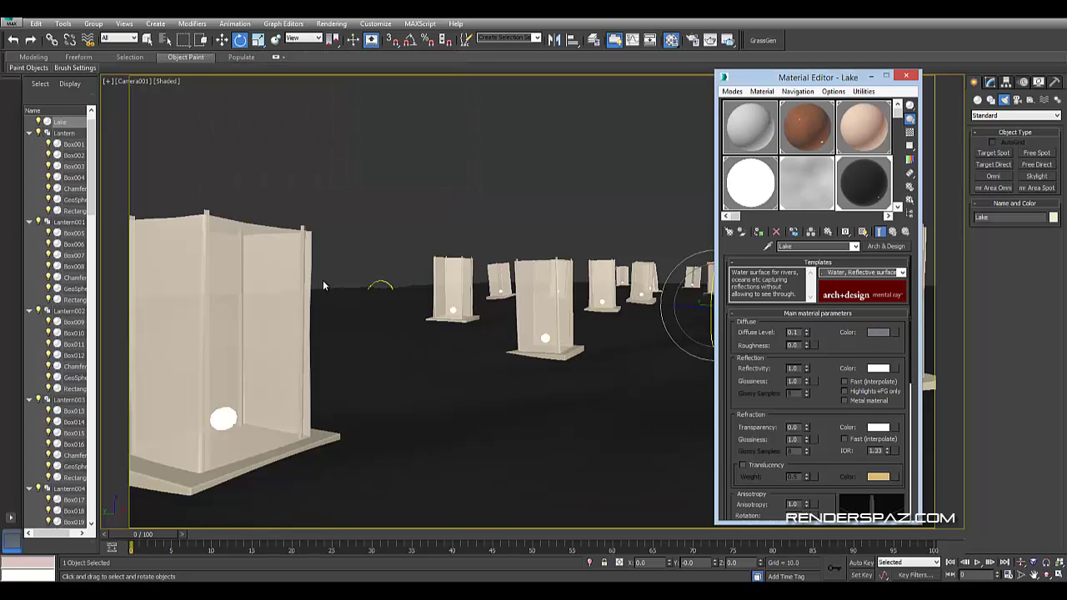
- Launch an ActiveShade preview of the lake and close the Material Editor
key("alt+r")
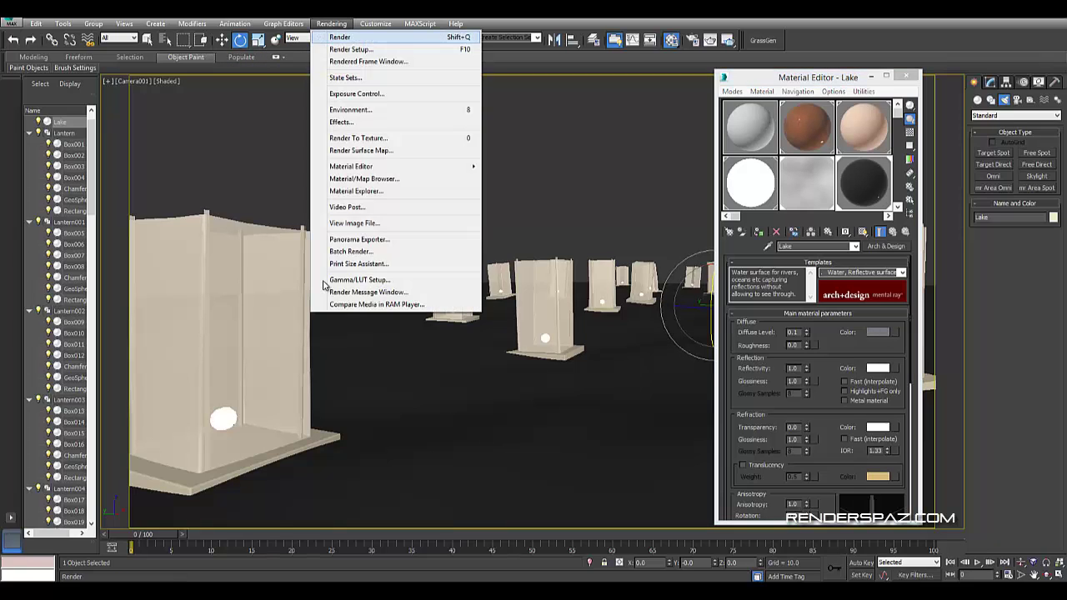
key("Return")
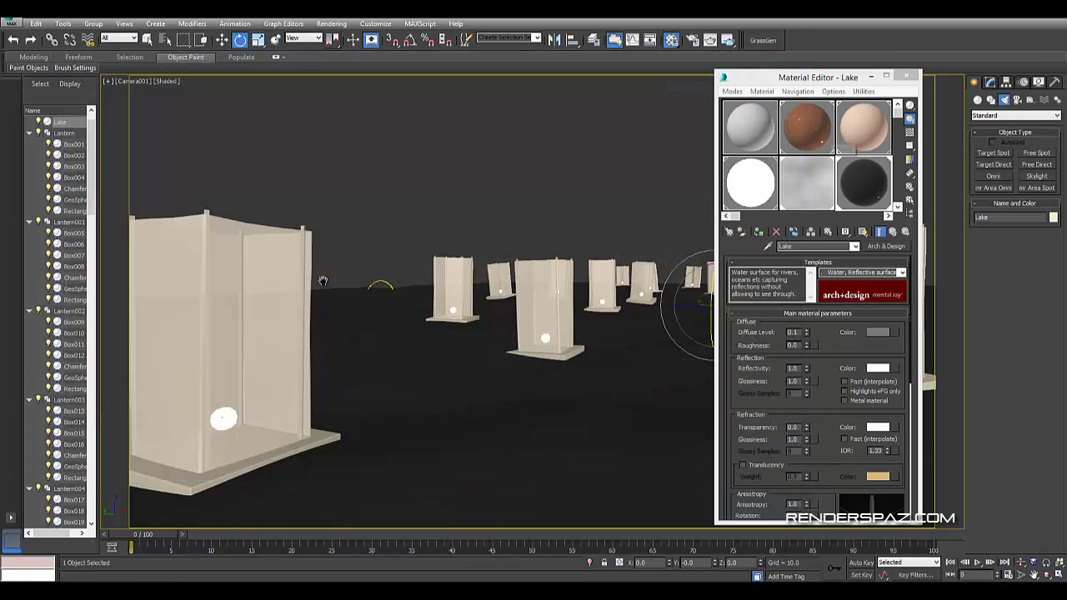
key("m")
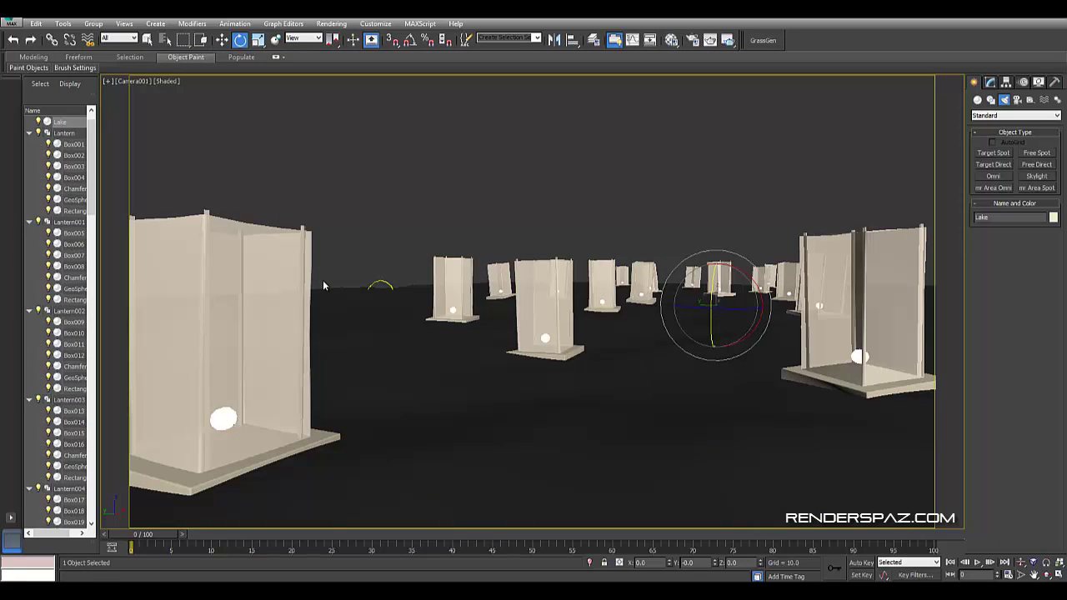
key("alt+r")
- Start the ActiveShade render, switch to Top view, and bring up the Light material's Self Illumination settings
left_click(323, 286)
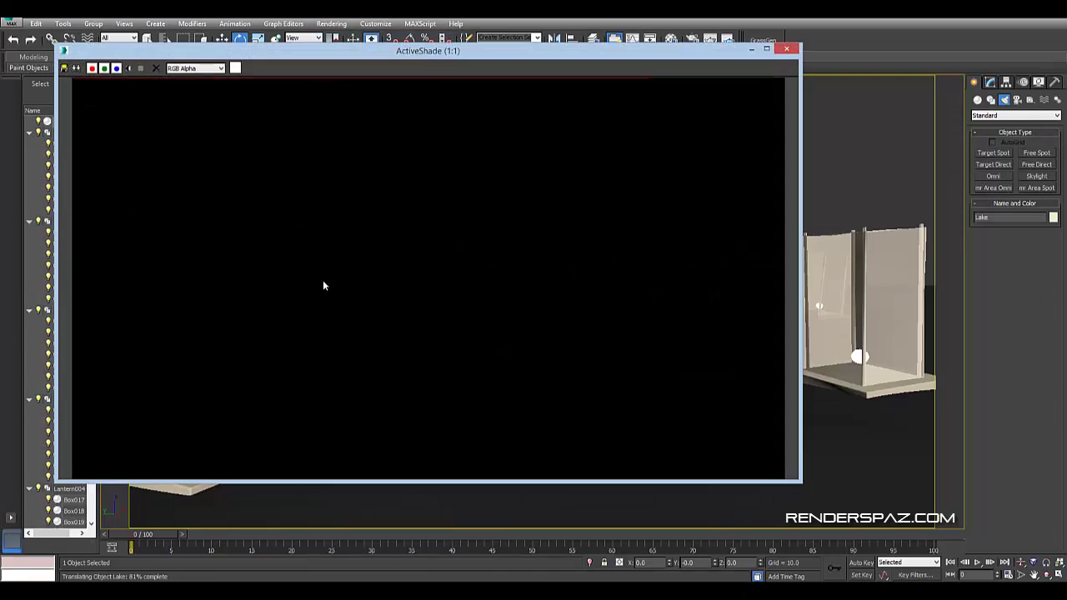
key("alt+r")
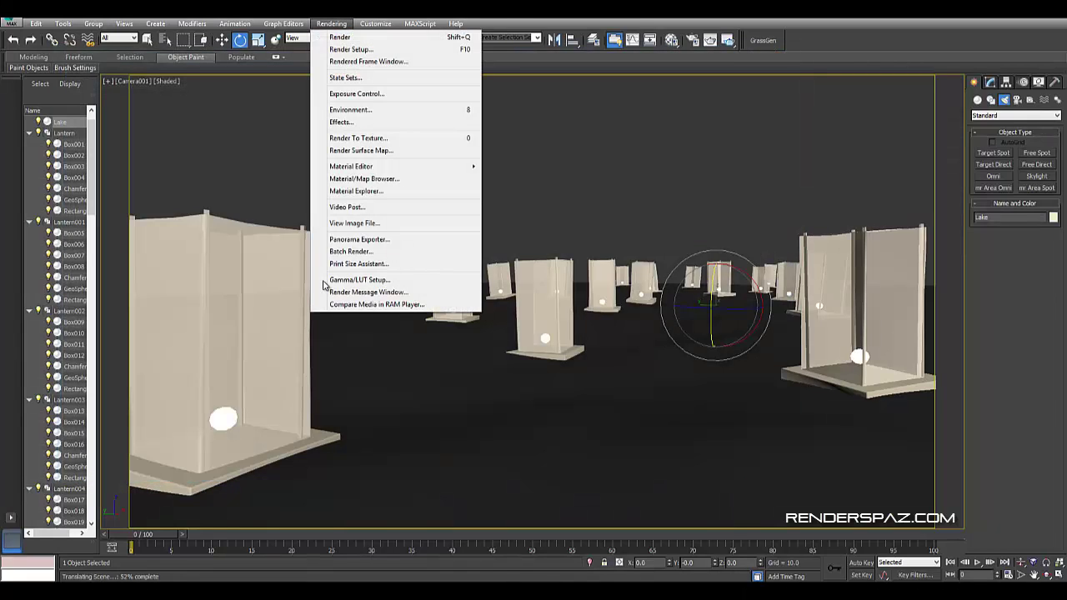
key("Escape")
key("t")
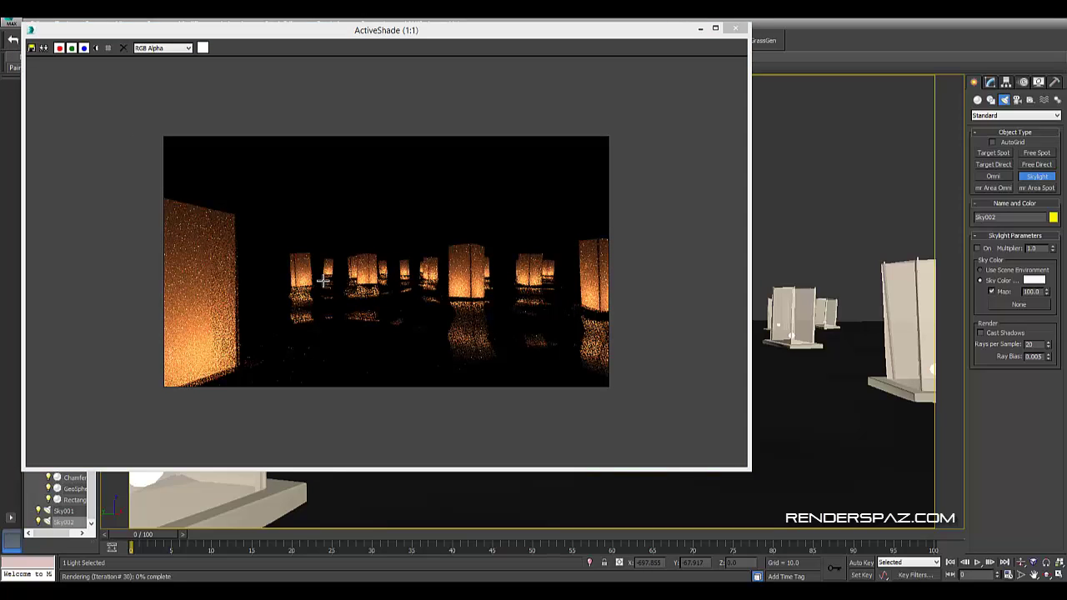
key("m")
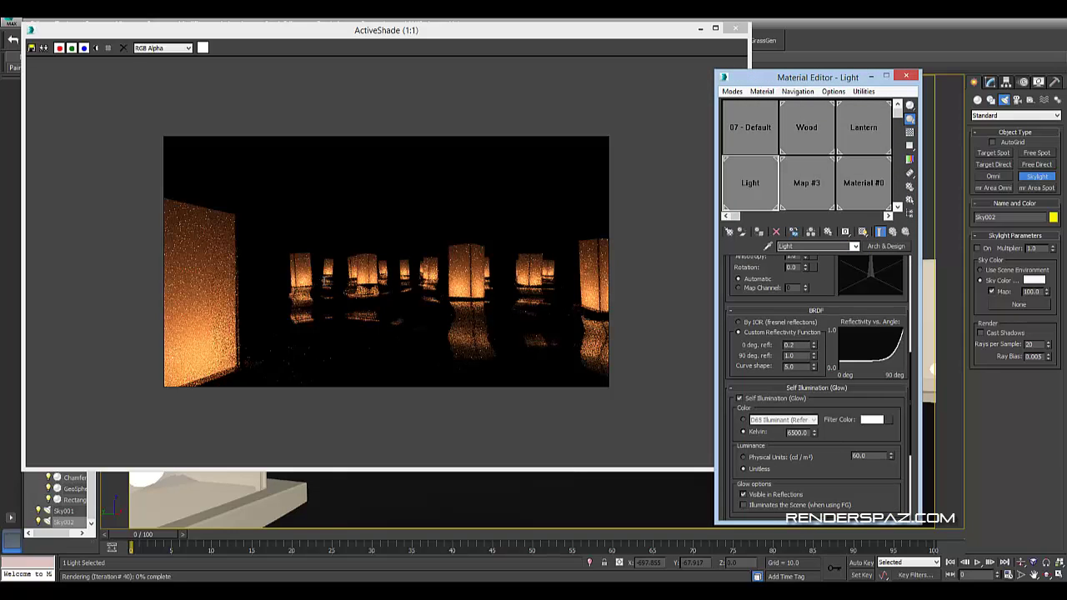
- Set the Light material's self-illumination luminance to 70, then bring up iray Render Setup
type("70")
key("Return")
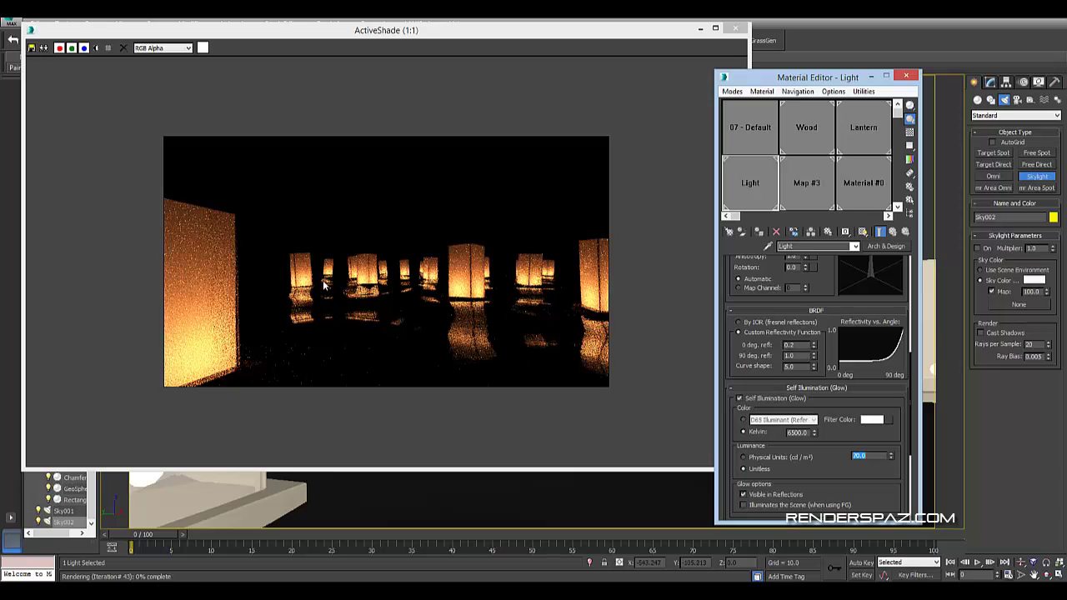
key("m")
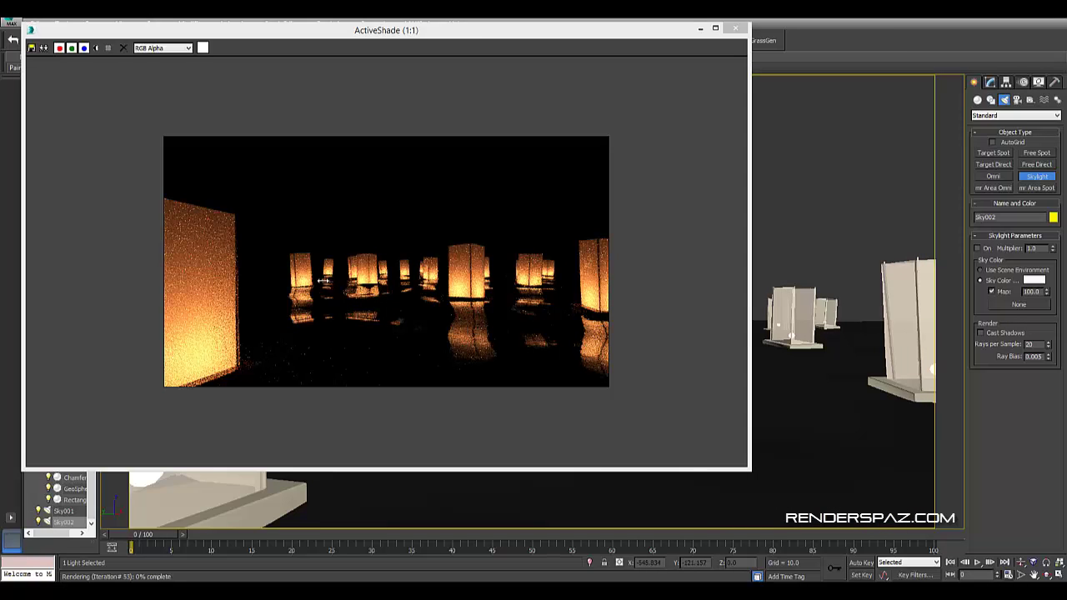
key("F10")
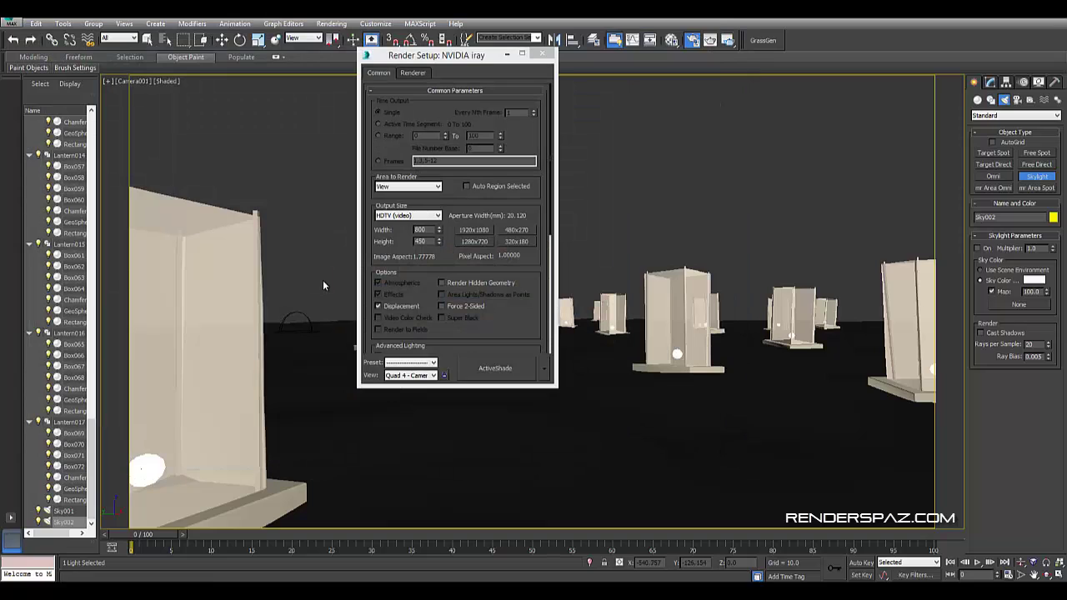
- Show the scene in a recentred Left view on a solid grey viewport background
scroll(323, 281, "down", 2)
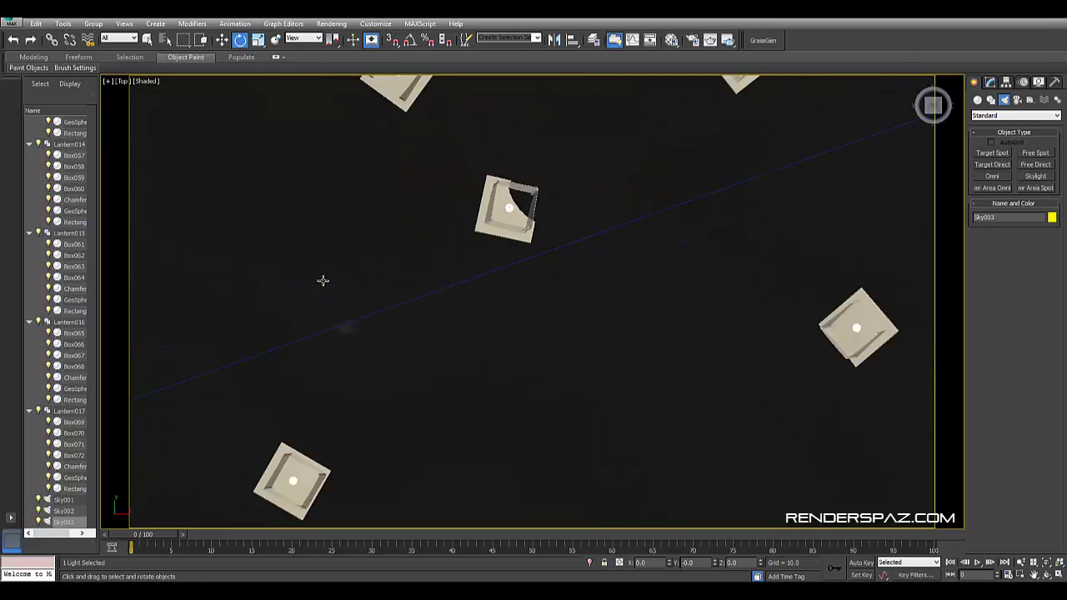
scroll(324, 281, "down", 2)
key("f")
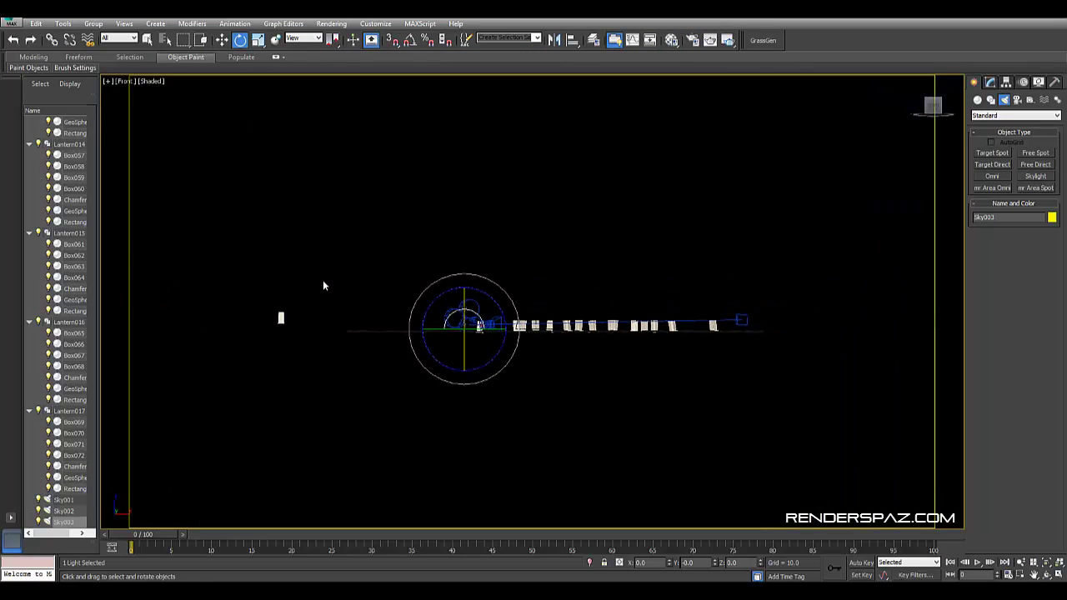
key("l")
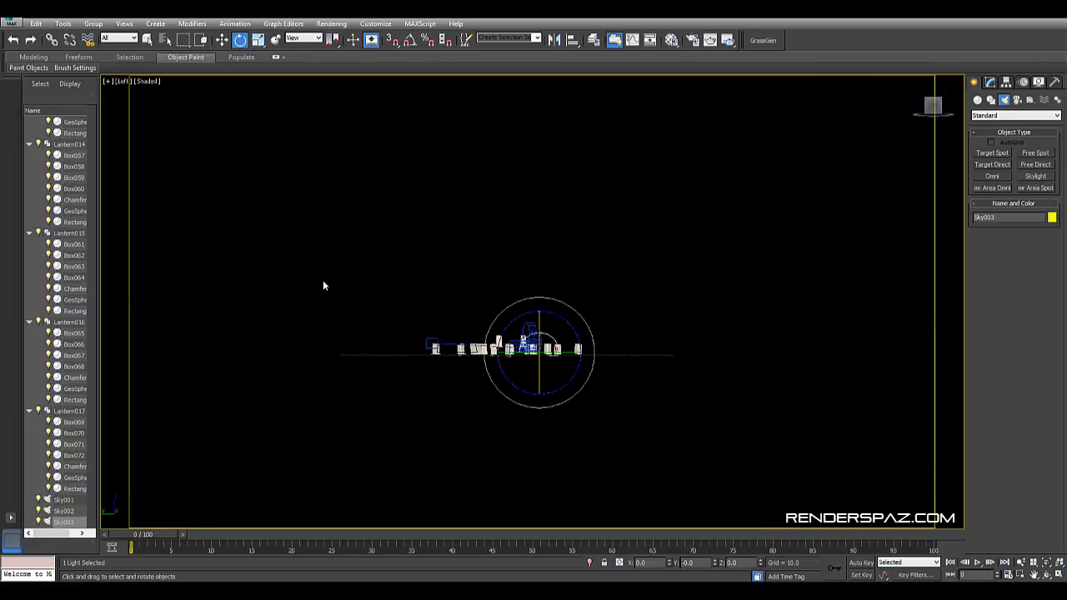
middle_click_drag(323, 286, 350, 243)
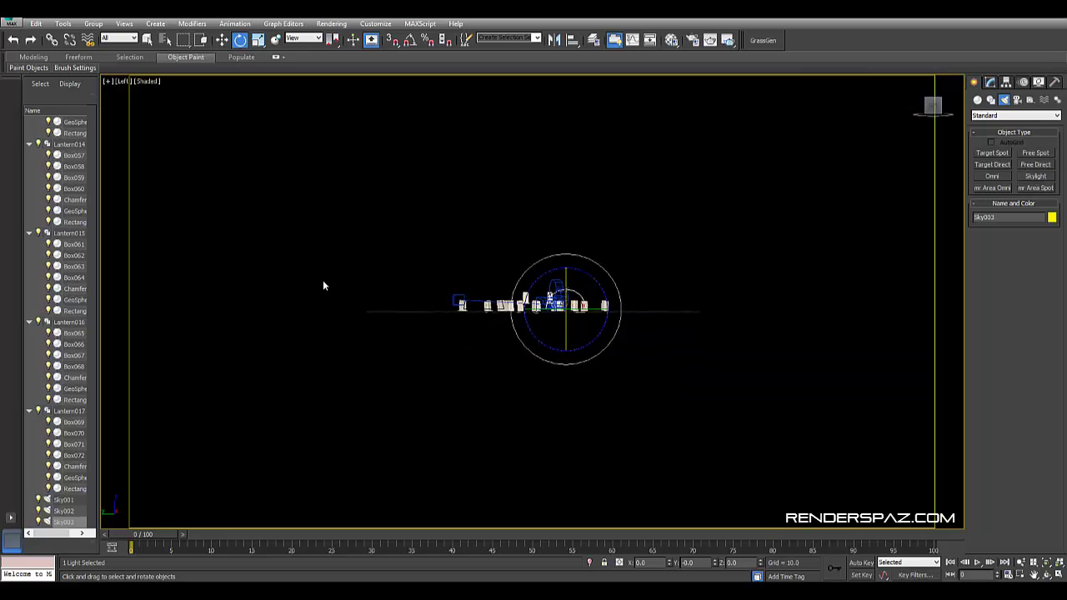
left_click(323, 286)
left_click(147, 80)
mouse_move(196, 272)
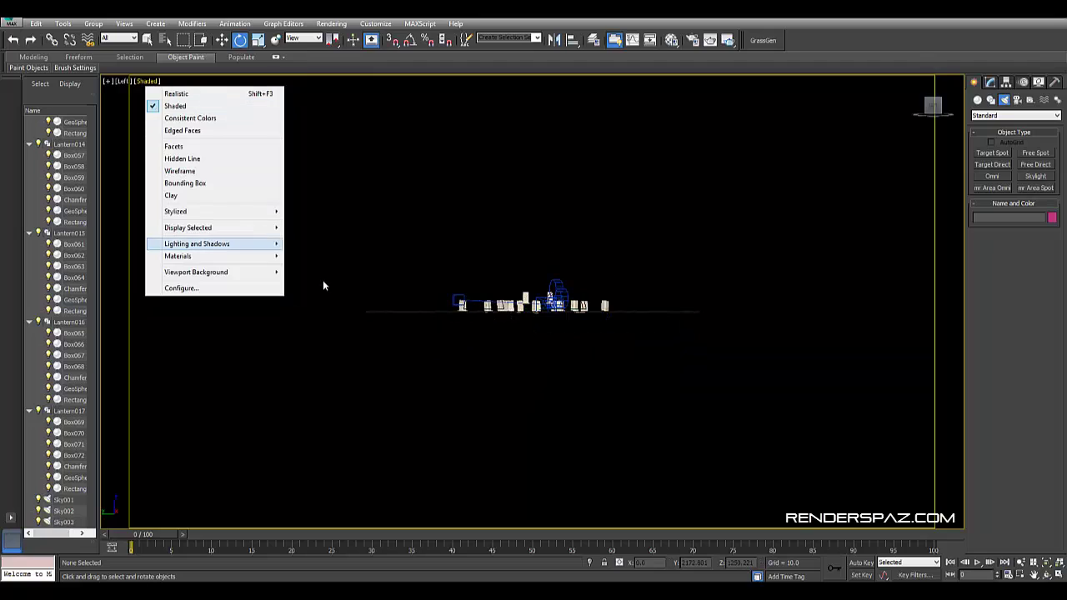
left_click(324, 285)
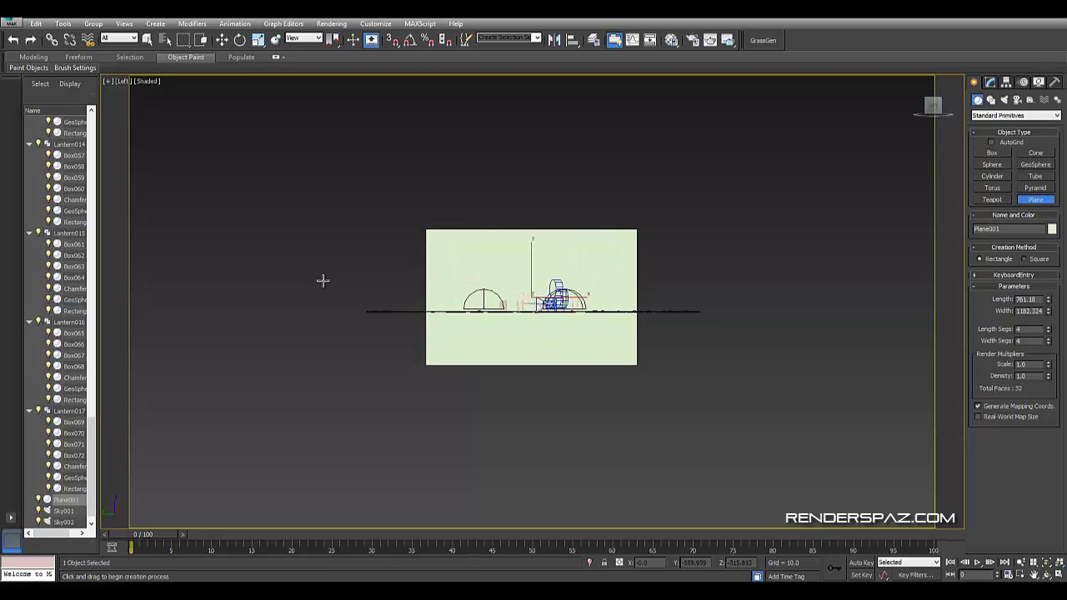
- In Perspective view, move Plane001 back and sideways to stand behind the lanterns
key("p")
key("e")
middle_click_drag(323, 281, 324, 286, "alt")
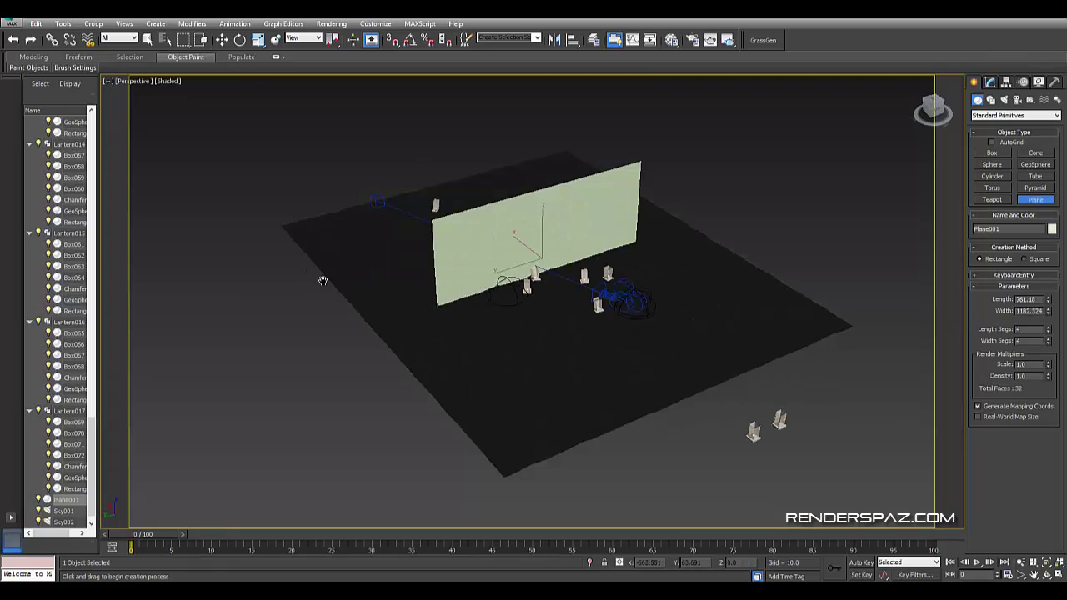
key("w")
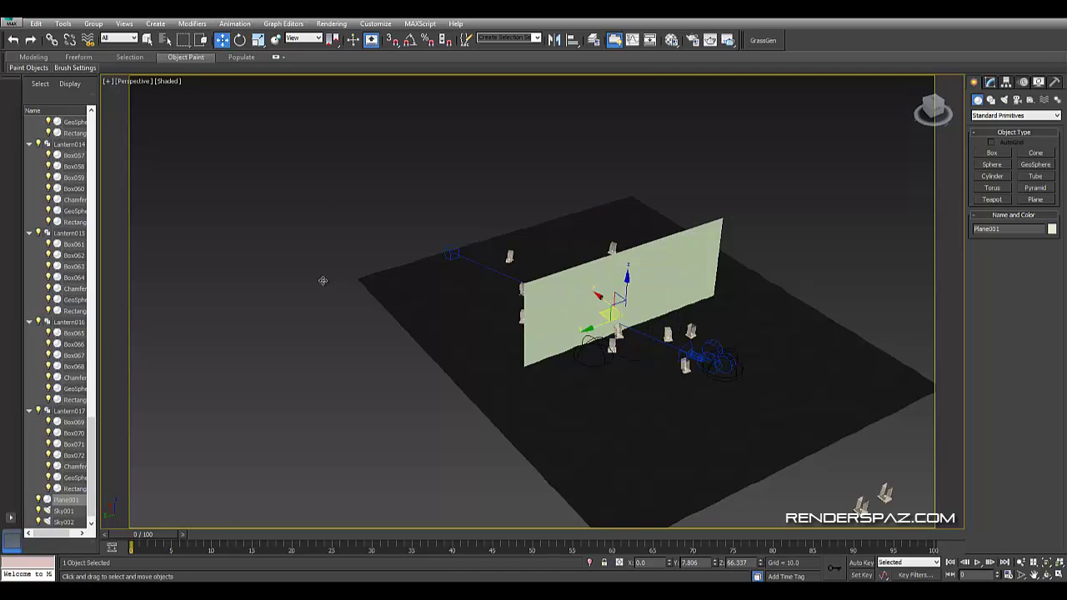
left_click_drag(599, 295, 434, 167)
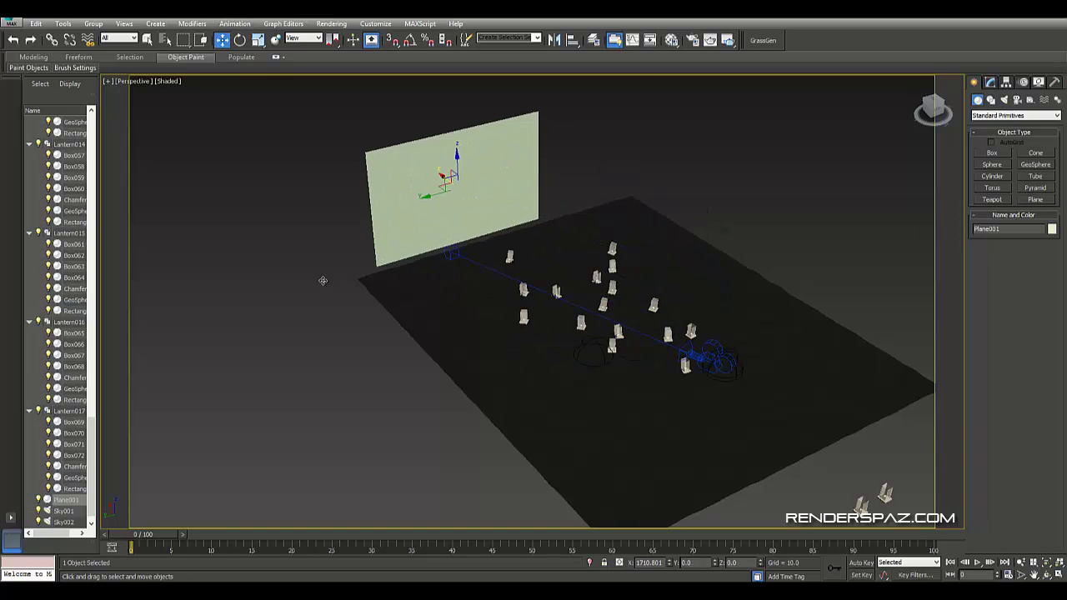
middle_click_drag(323, 281, 322, 281, "alt")
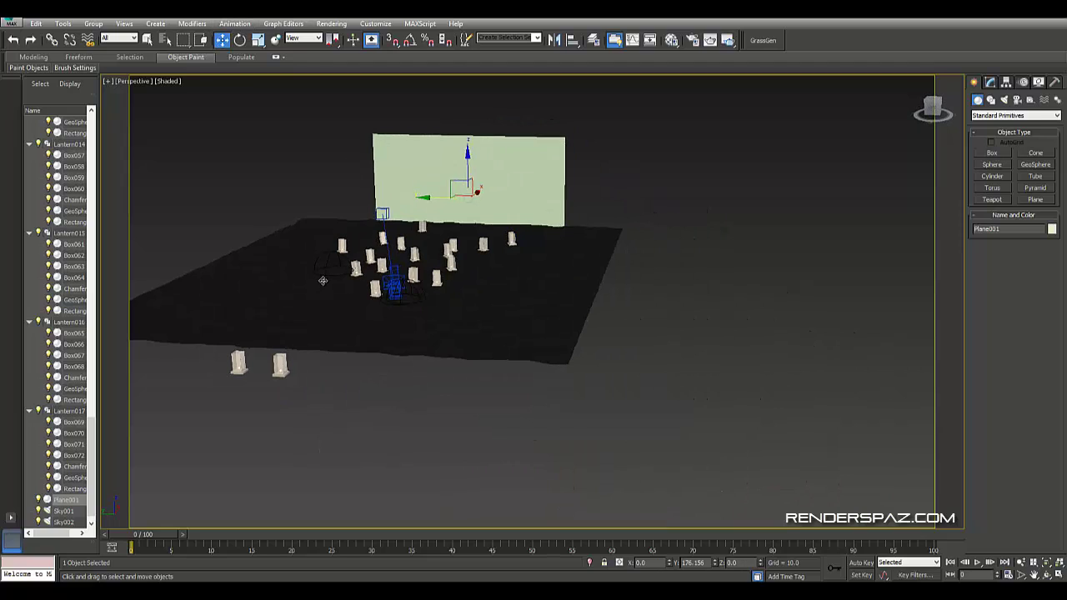
left_click_drag(323, 281, 324, 286)
key("m")
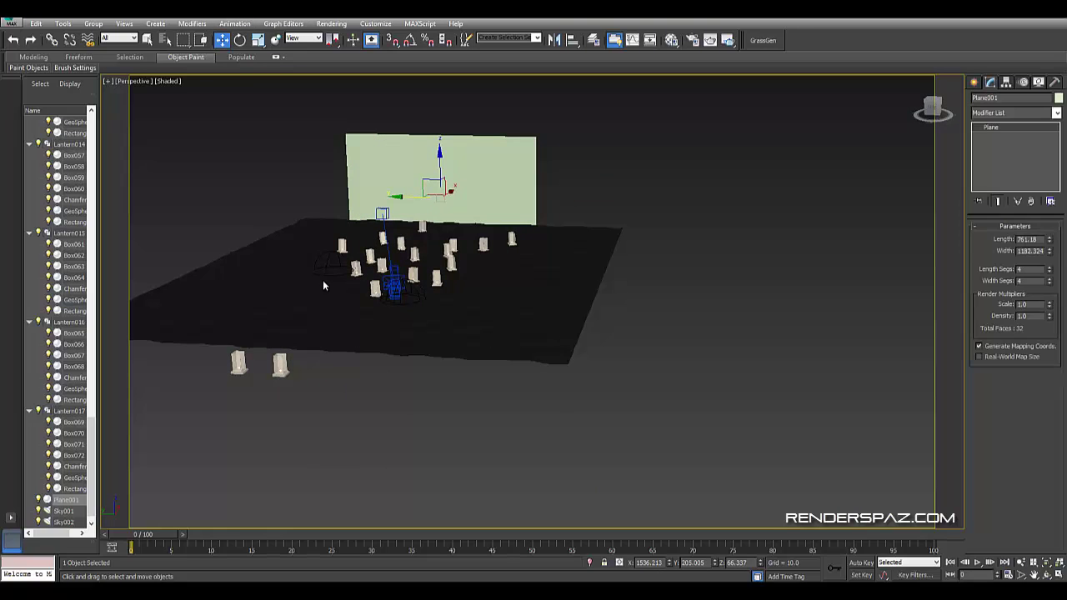
- Through the camera, rotate Plane001 to face it and scale it uniformly to 415.405%
key("c")
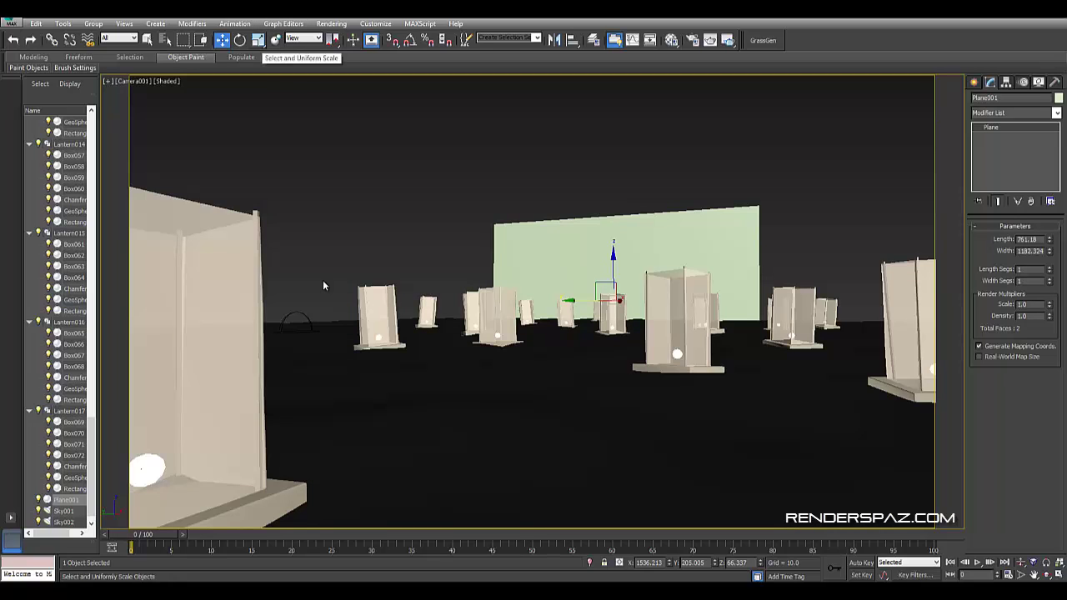
key("e")
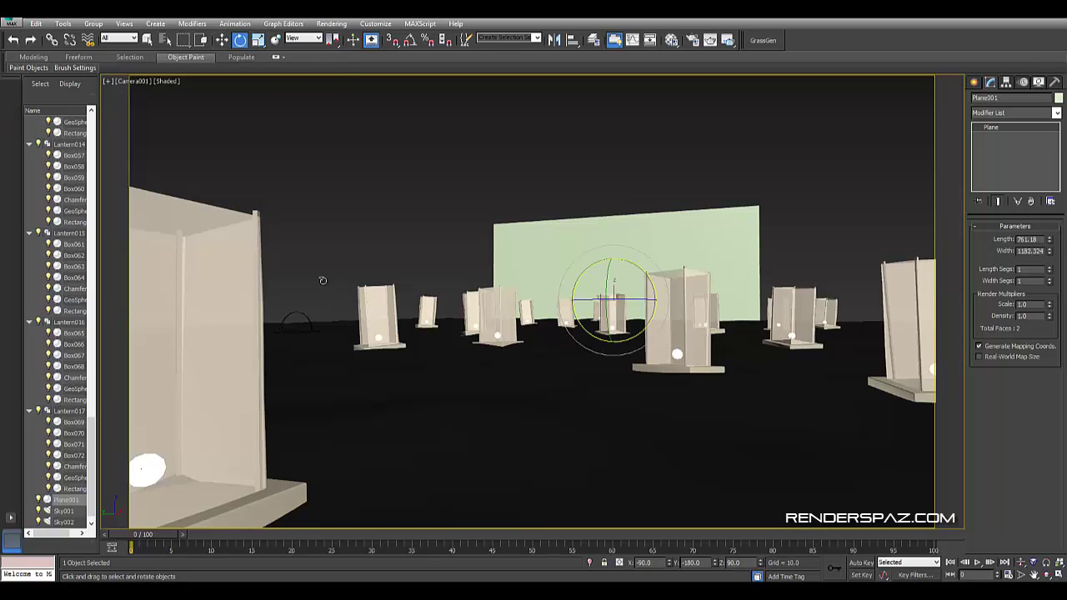
left_click_drag(323, 281, 324, 286)
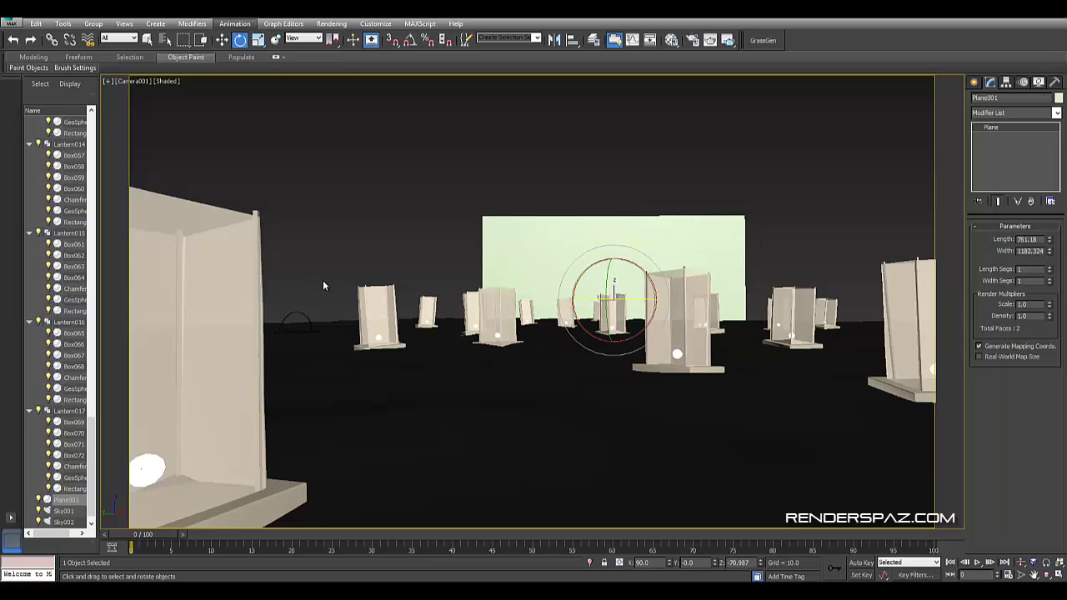
key("r")
left_click_drag(325, 286, 322, 281)
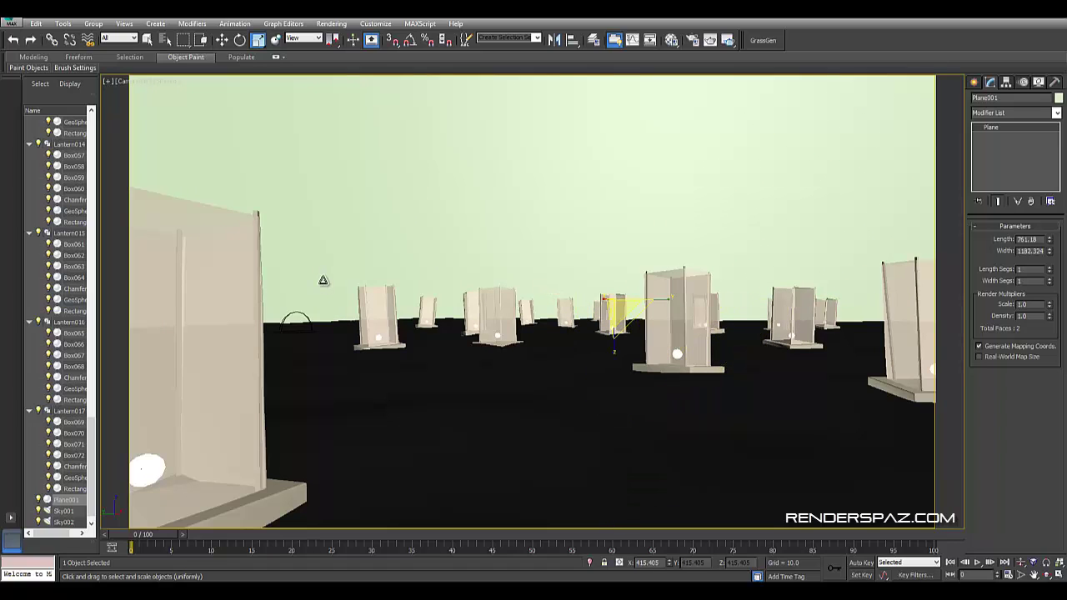
key("p")
scroll(322, 281, "down", 5)
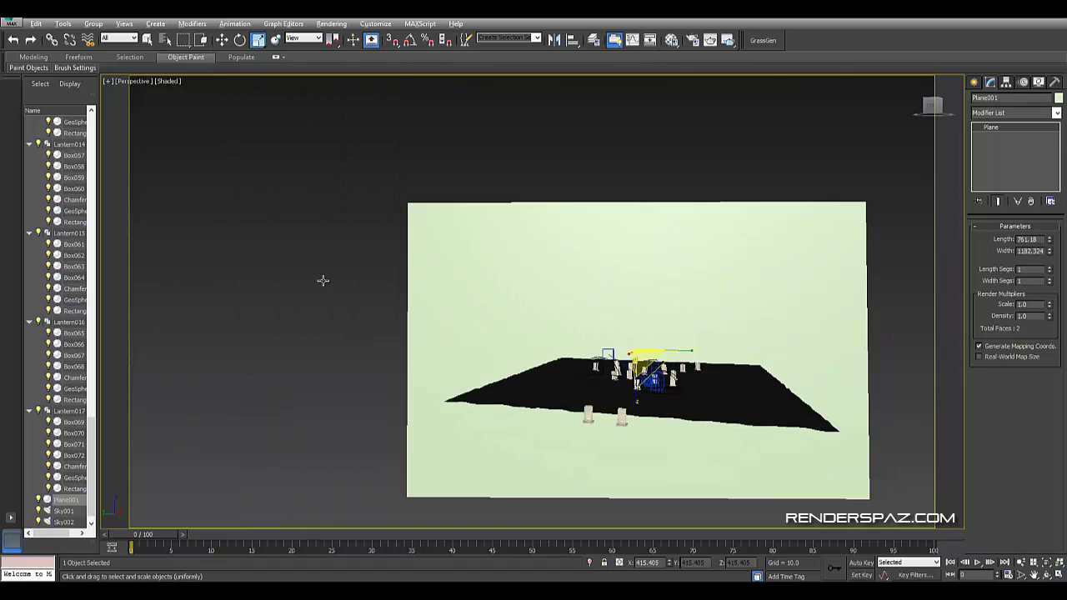
middle_click_drag(322, 279, 324, 286, "alt")
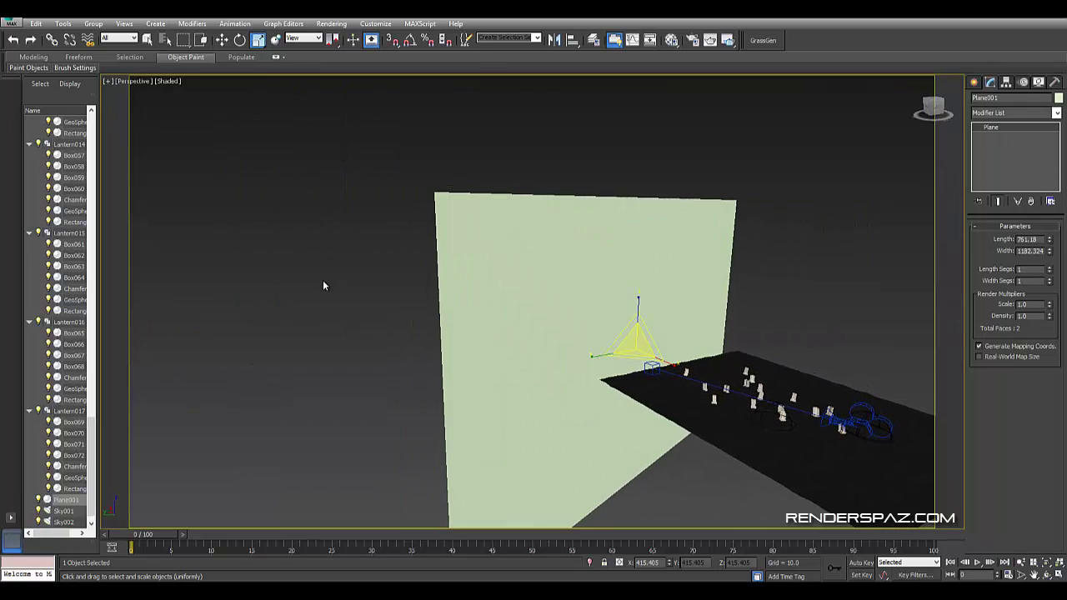
key("m")
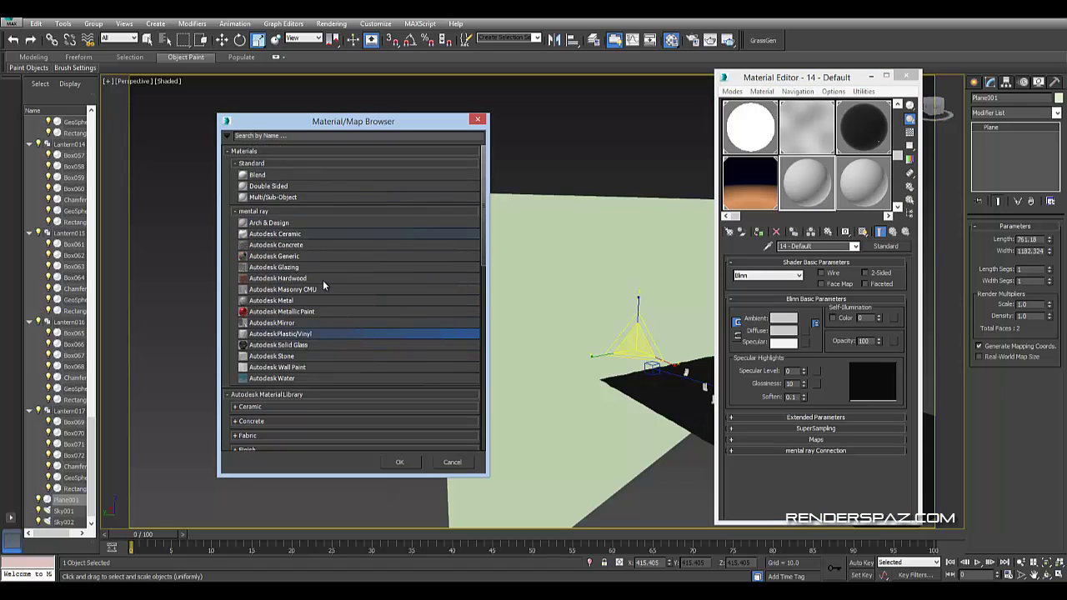
- Give Plane001 a new Arch & Design material with reflectivity 0.0 and a dark brown diffuse colour
scroll(323, 286, "down", 1)
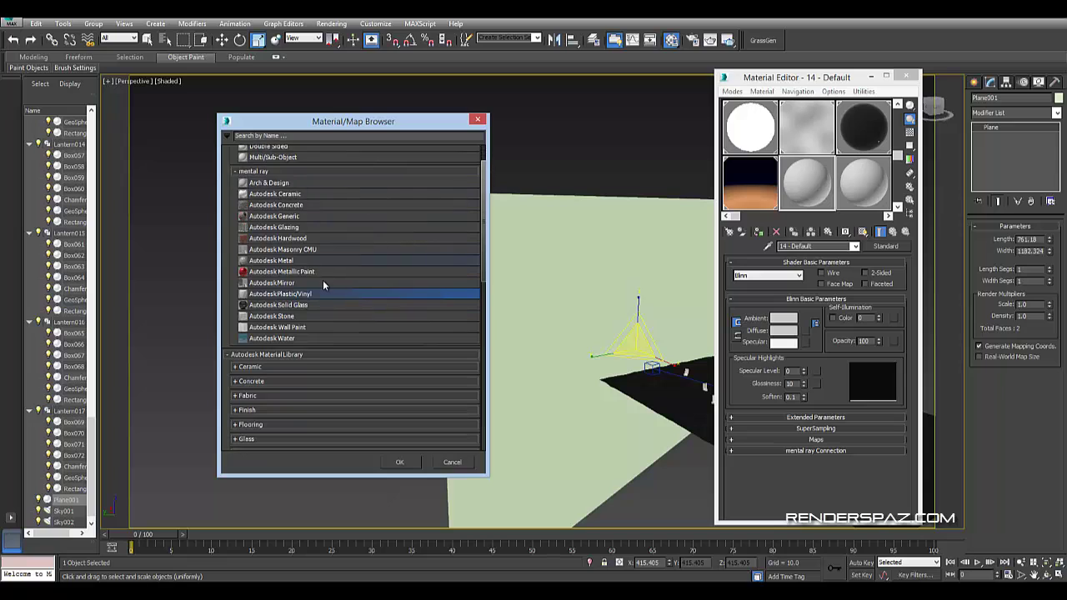
scroll(323, 286, "up", 1)
key("Return")
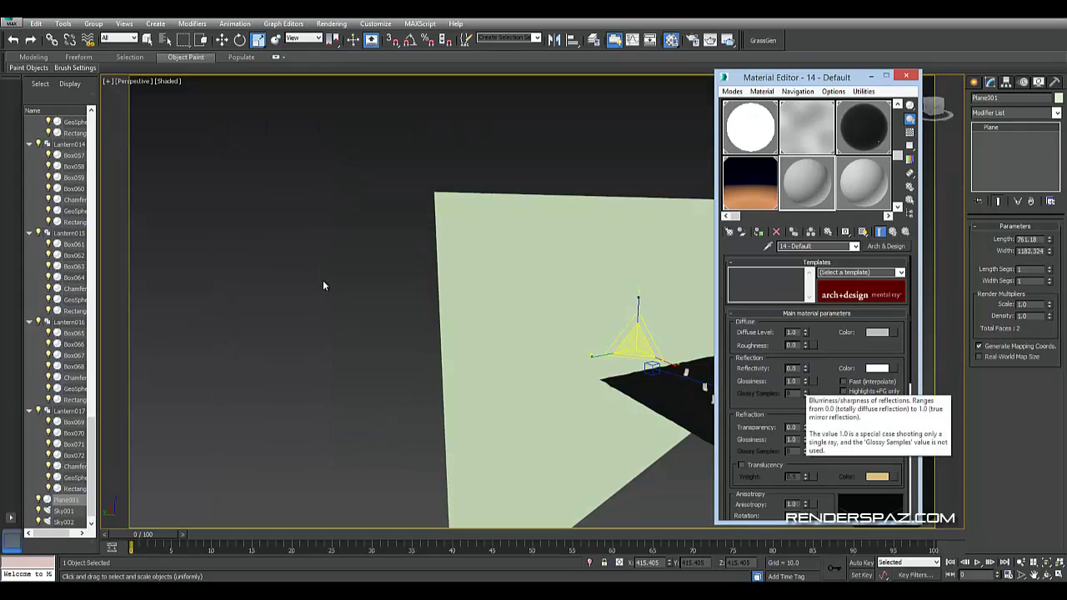
right_click(805, 367)
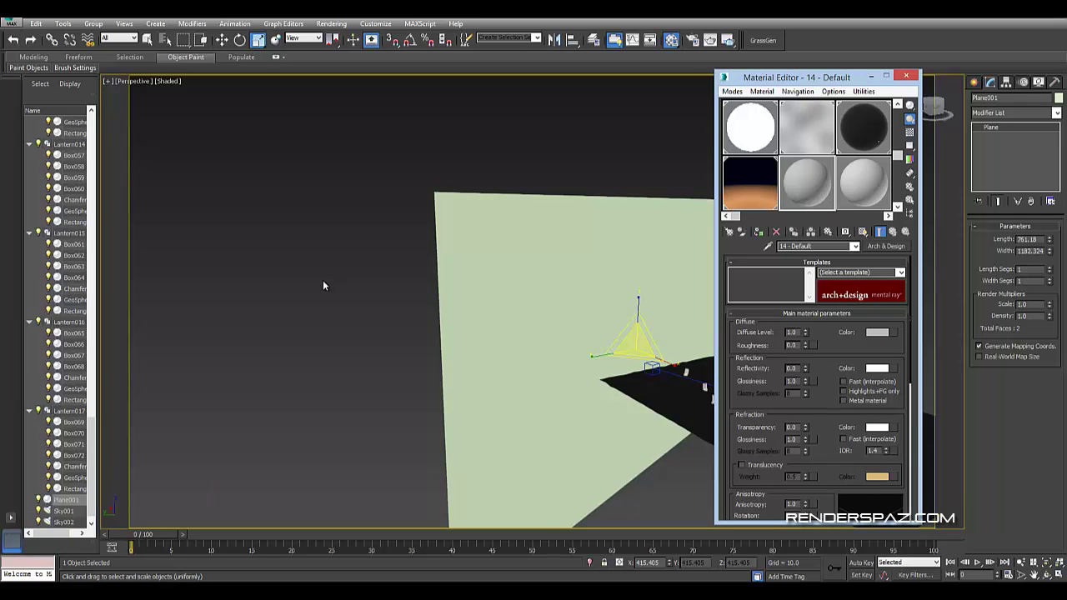
left_click(324, 286)
key("r")
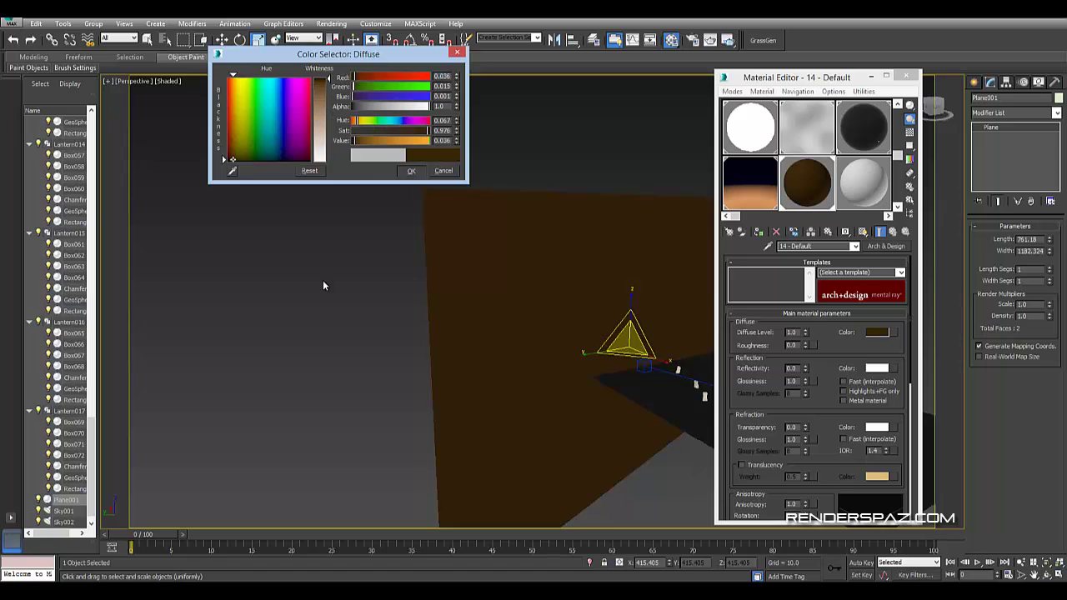
key("Return")
middle_click_drag(323, 286, 323, 280, "alt")
key("m")
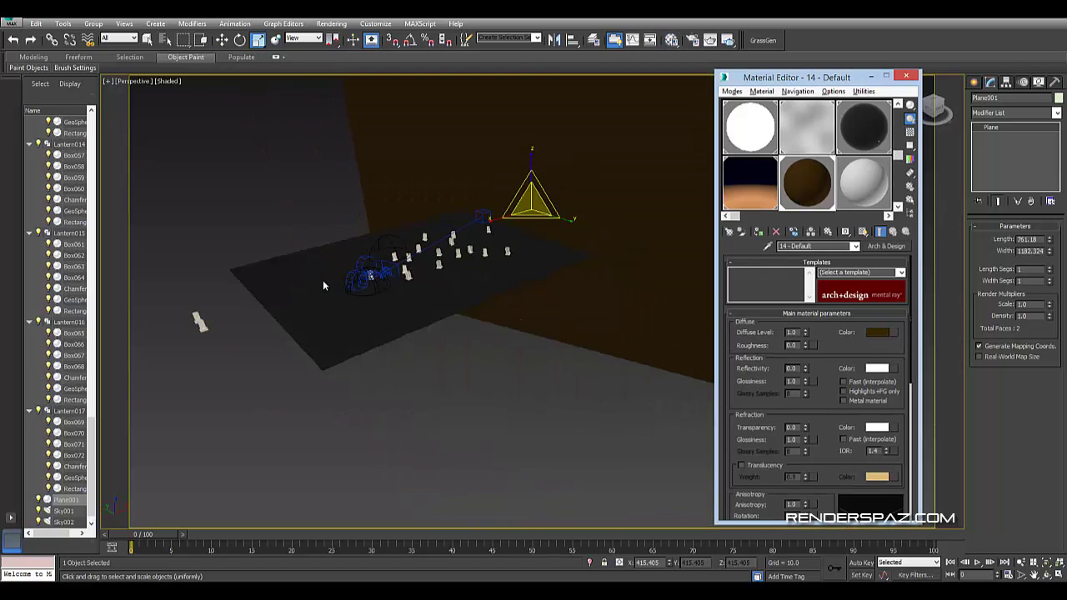
left_click(168, 81)
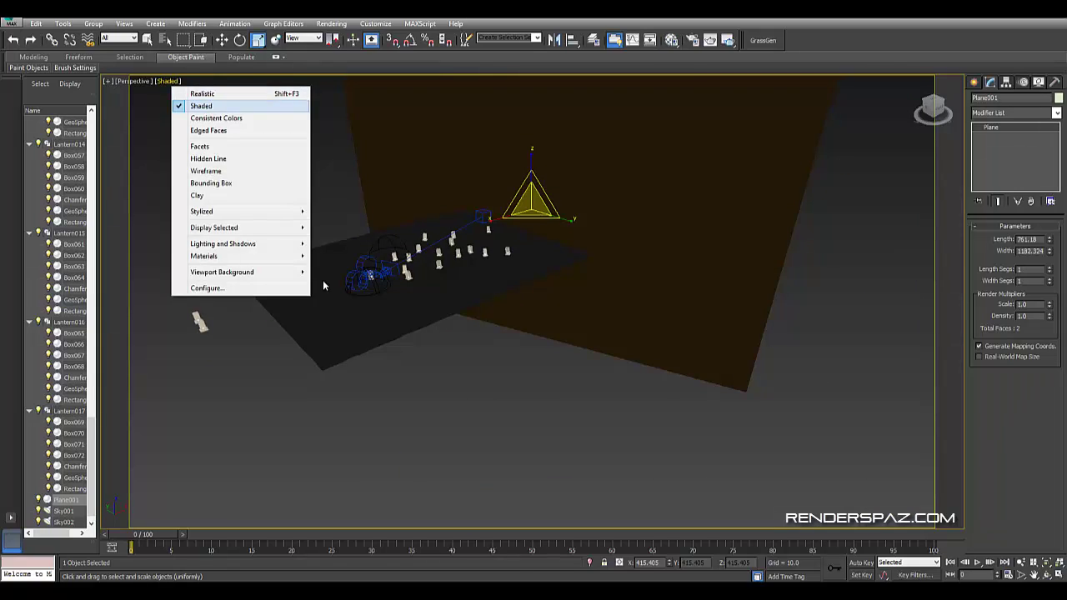
- Add a free photometric light to the scene in a wireframe view
left_click(200, 107)
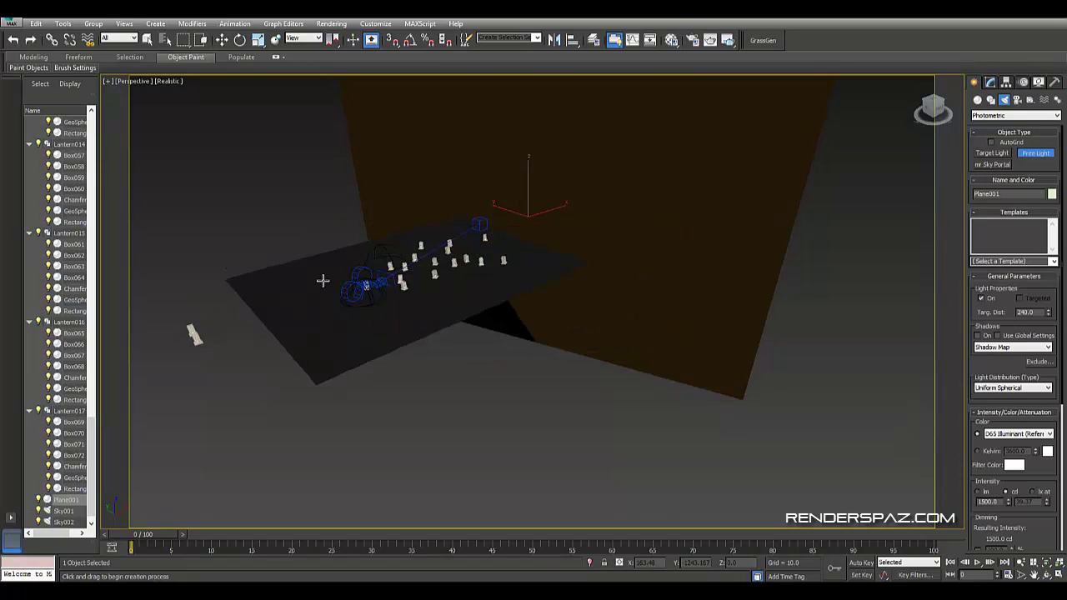
key("w")
middle_click_drag(324, 286, 324, 286, "alt")
key("F3")
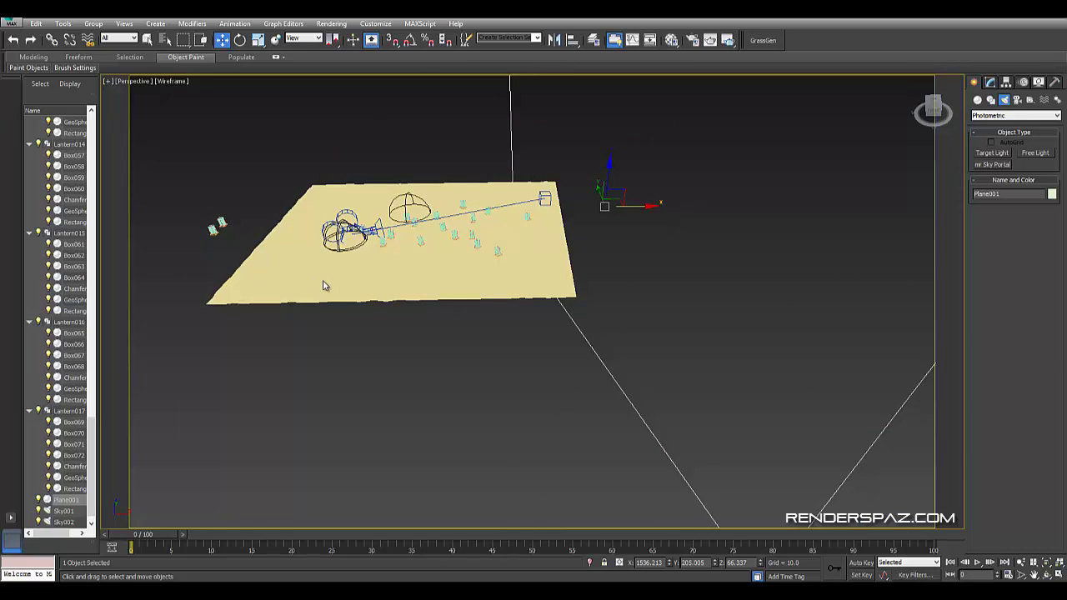
left_click(1036, 153)
left_click(635, 289)
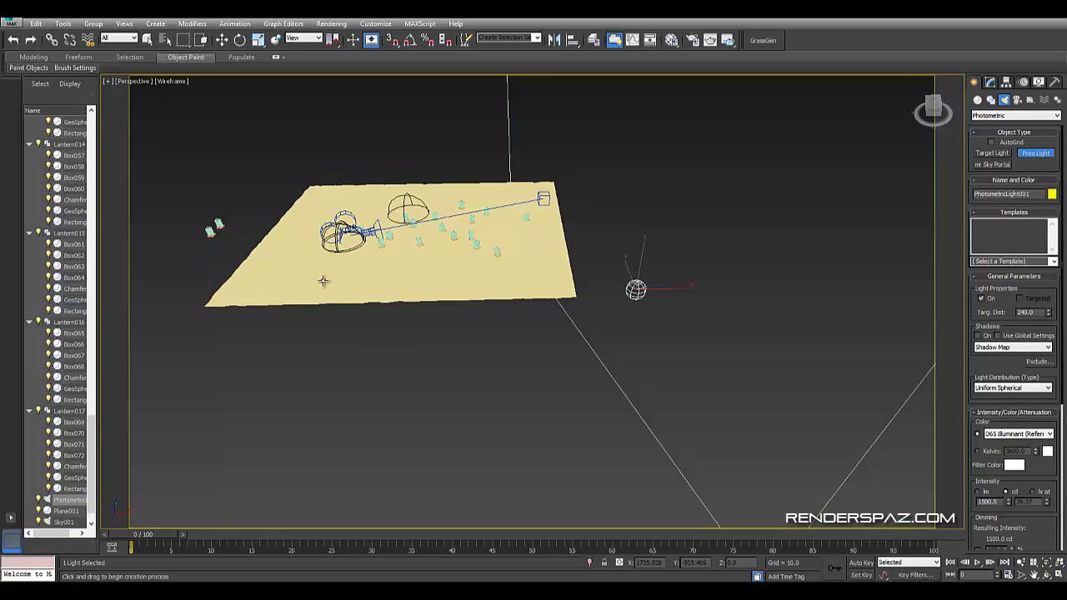
- Move the new light to the right and light the viewport with the scene's own lights
key("F3")
key("w")
left_click(322, 281)
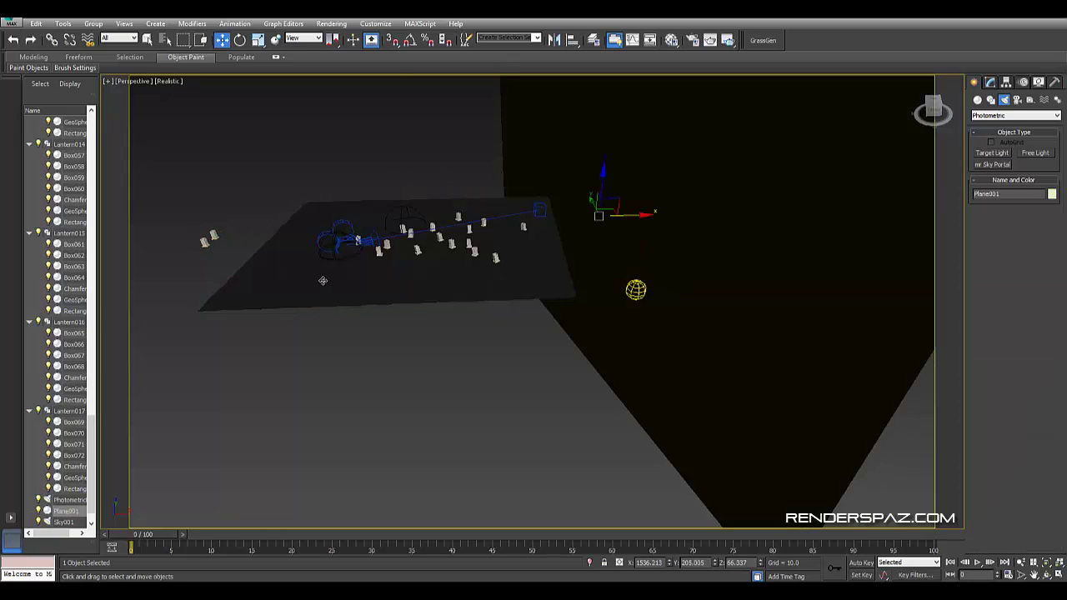
left_click_drag(635, 289, 734, 286)
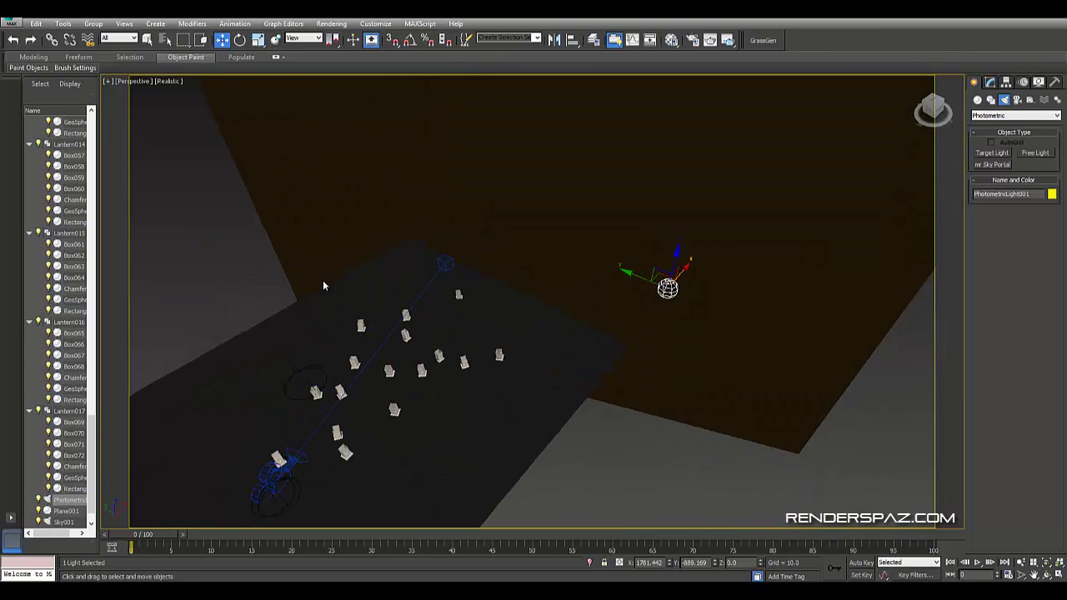
key("ctrl+d")
left_click(168, 81)
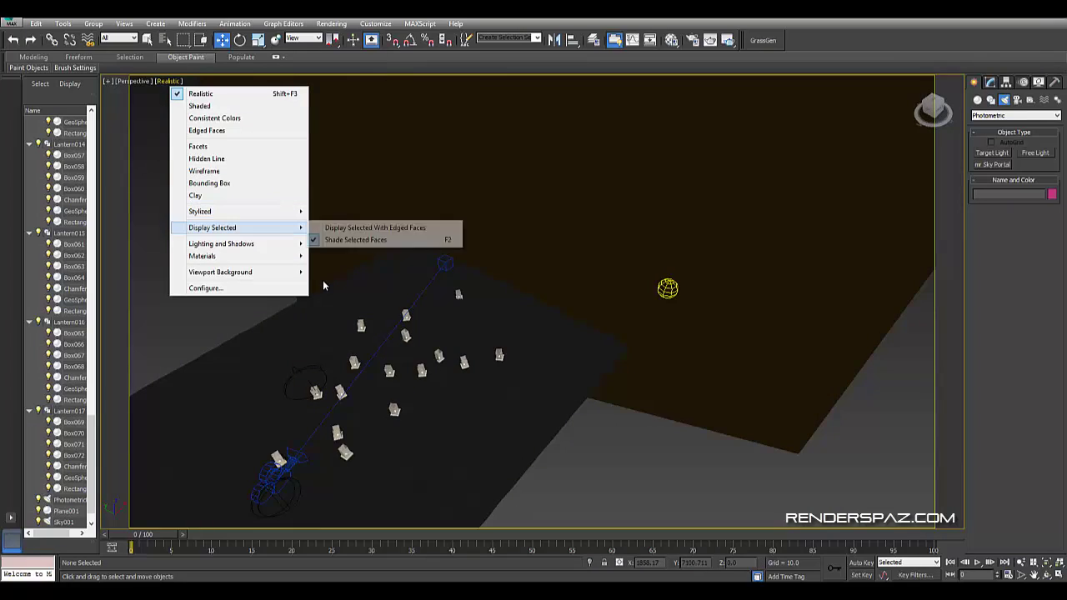
mouse_move(221, 243)
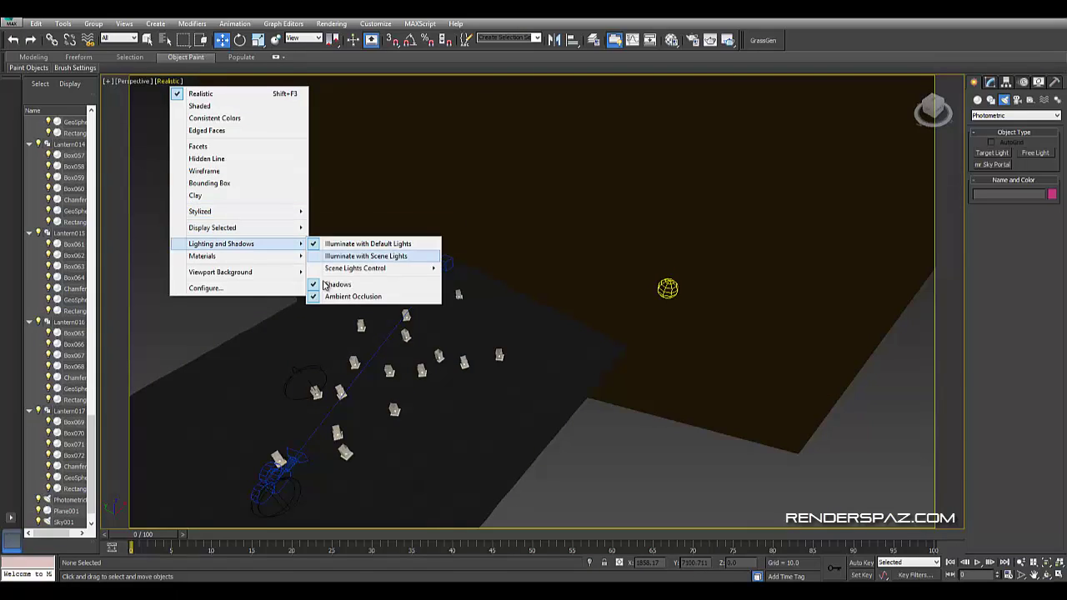
left_click(334, 256)
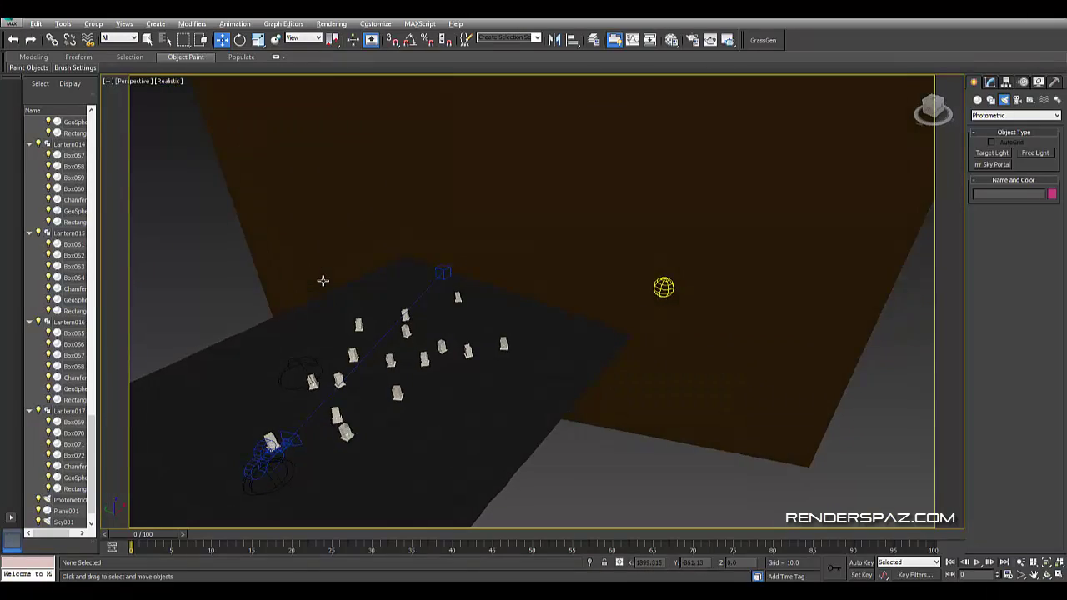
- In Camera view, position the light slightly lower behind the lanterns and start a live ActiveShade render
key("ctrl+z")
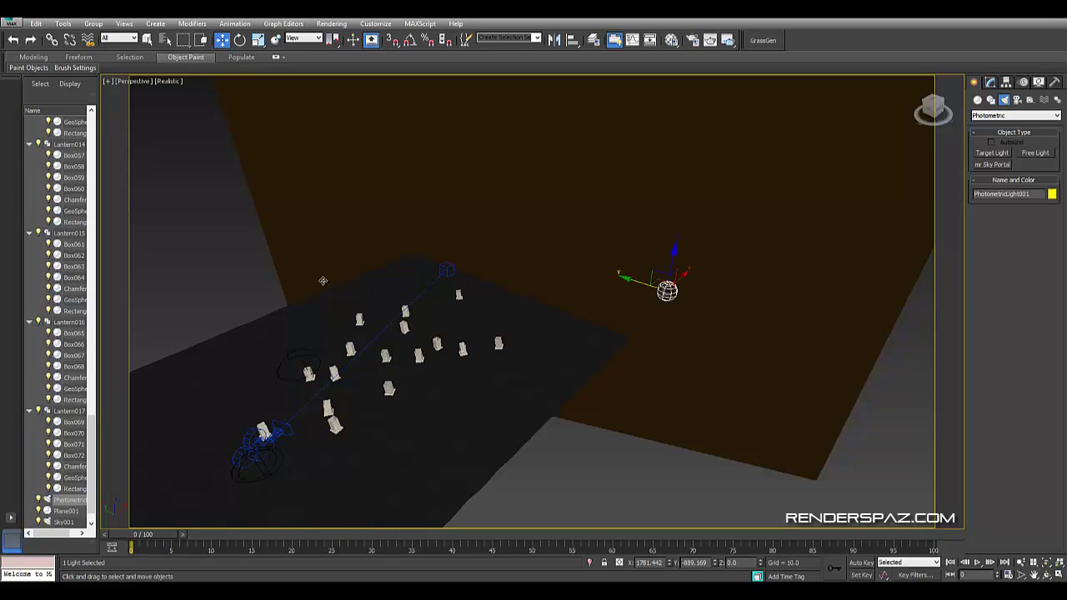
key("ctrl+z")
key("ctrl+z")
key("shift+z")
key("shift+z")
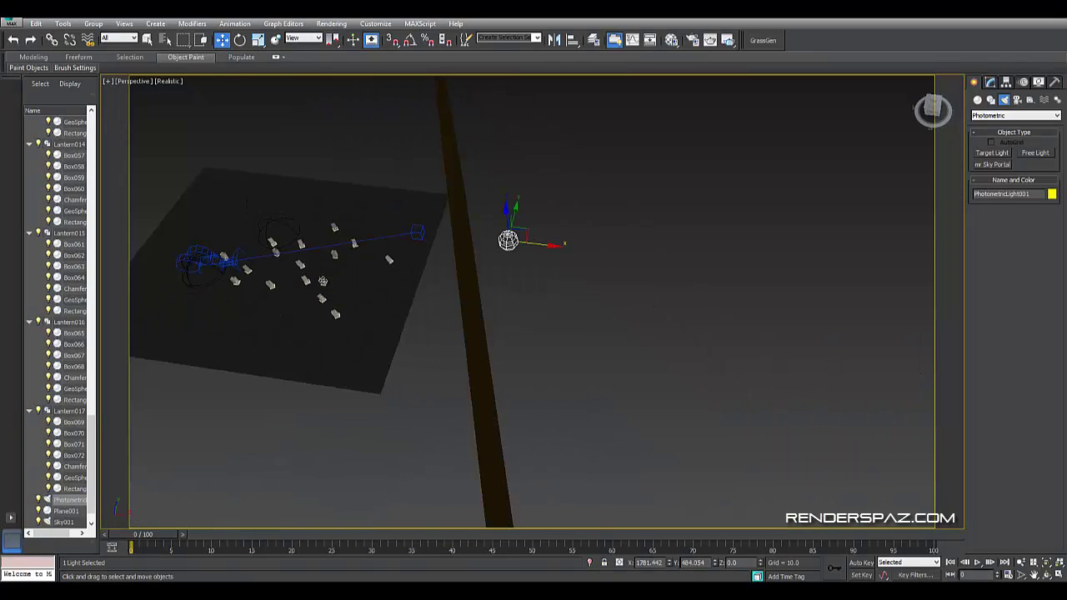
key("ctrl+z")
key("ctrl+z")
key("shift+z")
key("shift+z")
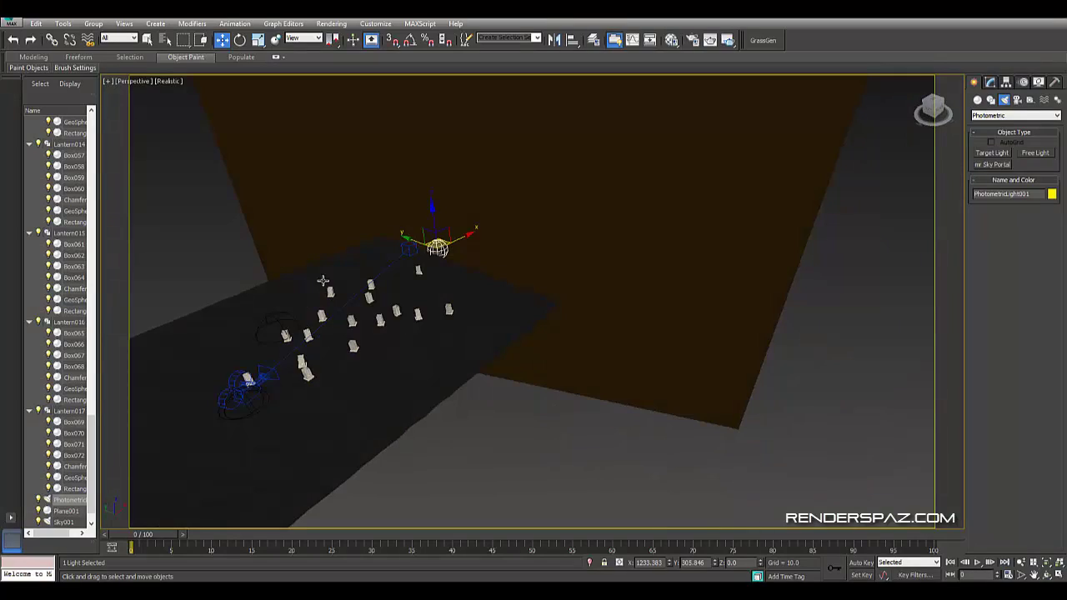
key("ctrl+z")
key("c")
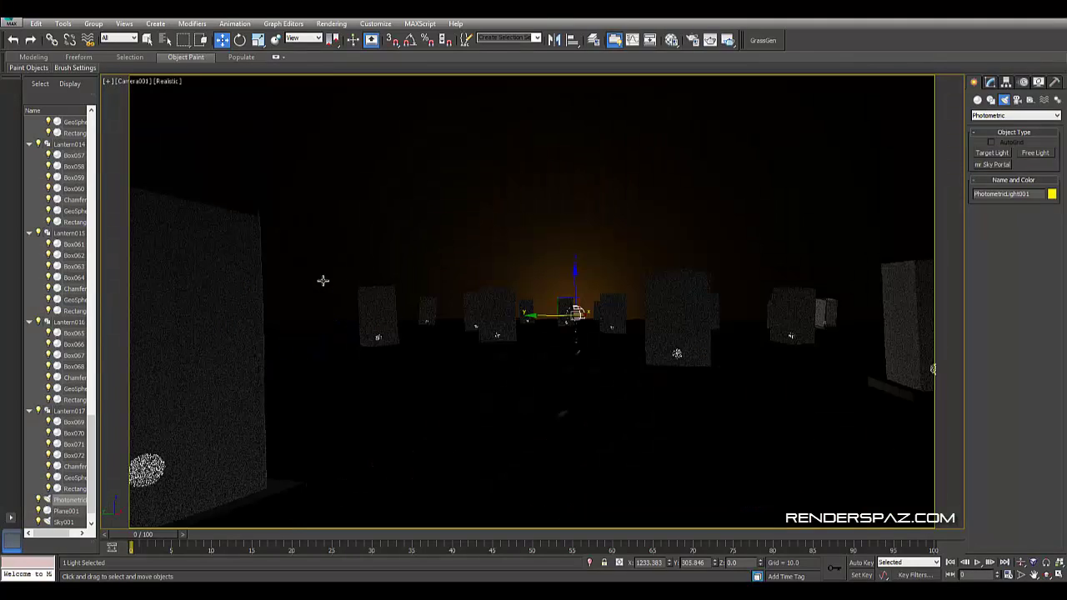
key("ctrl+z")
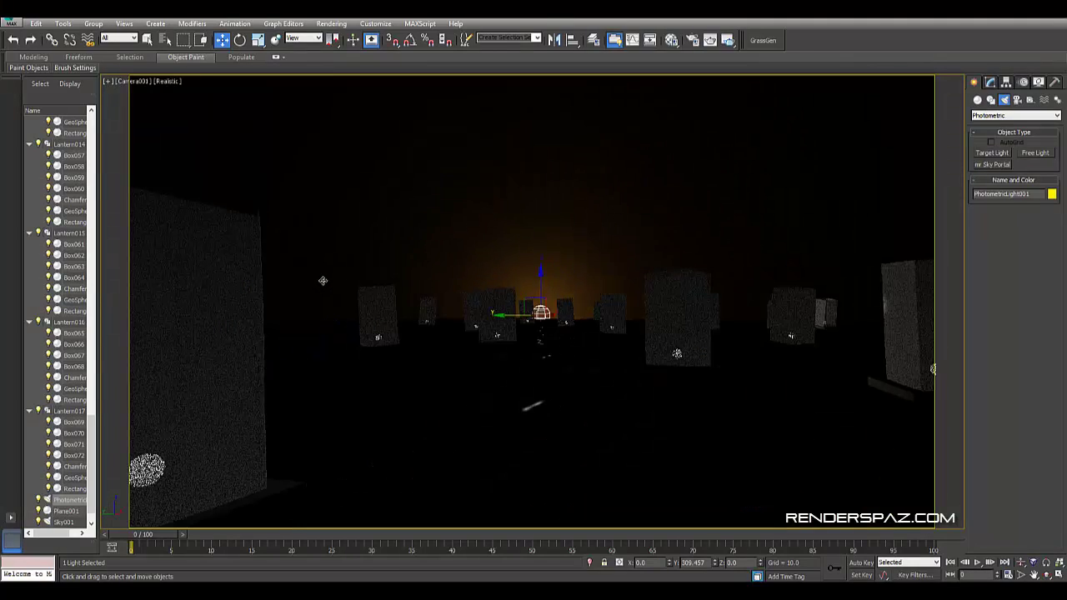
mouse_move(460, 312)
left_mouse_down()
mouse_move(574, 313)
mouse_move(452, 314)
left_mouse_up()
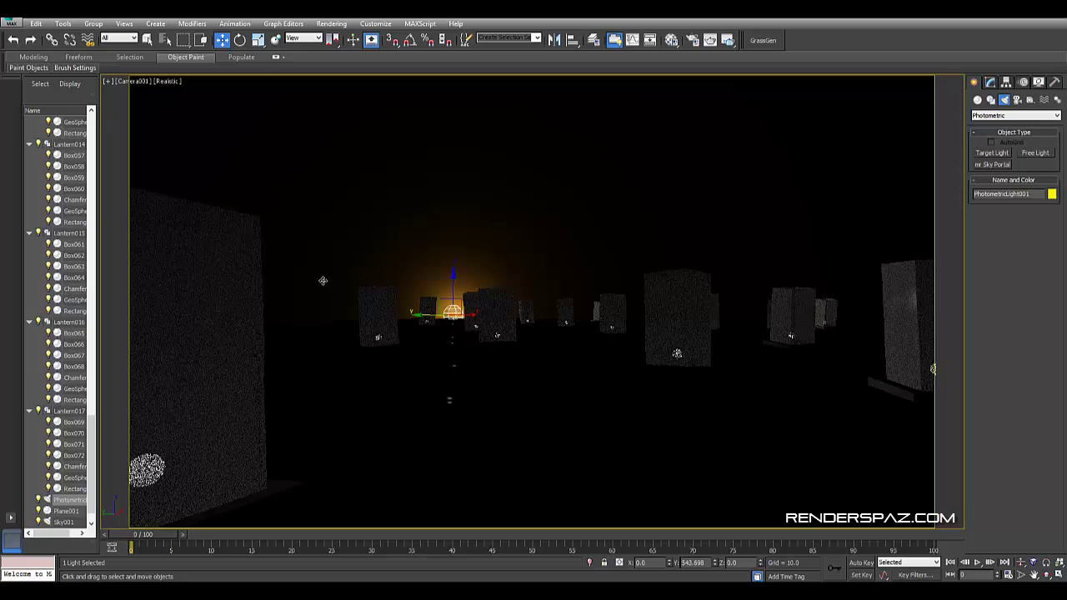
left_click_drag(452, 313, 453, 320)
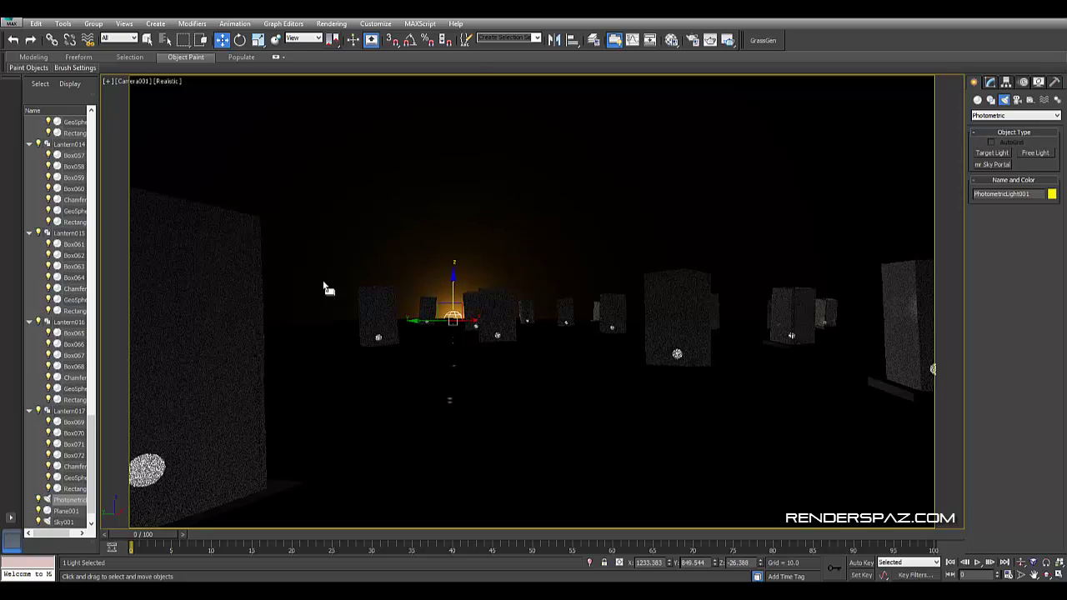
key("alt+r")
key("Return")
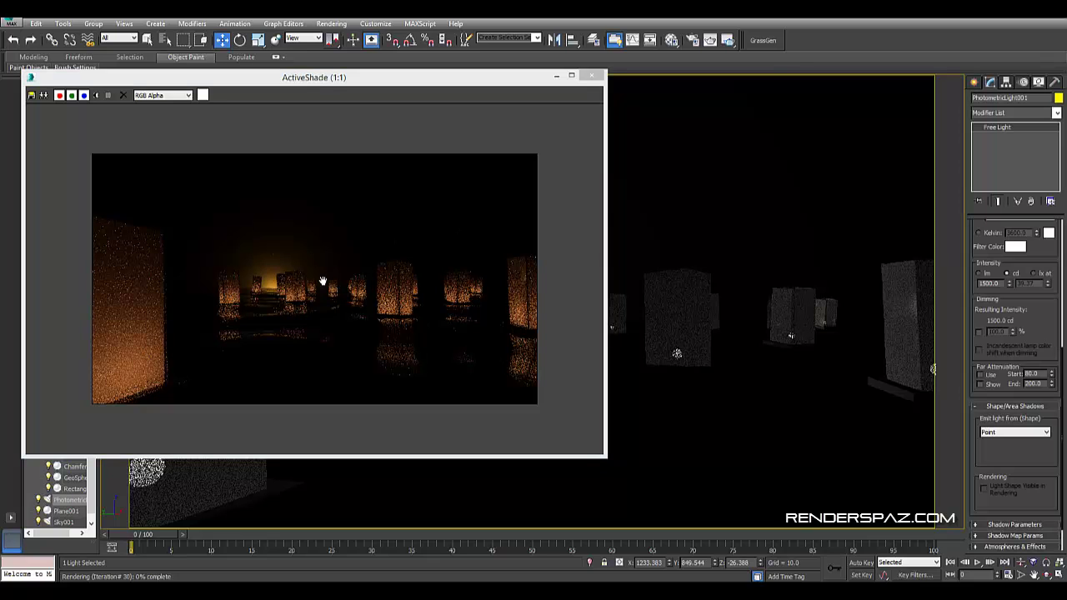
- Set the light's distribution to Photometric Web after briefly trying Spotlight
scroll(1015, 383, "up", 2)
scroll(1016, 384, "up", 2)
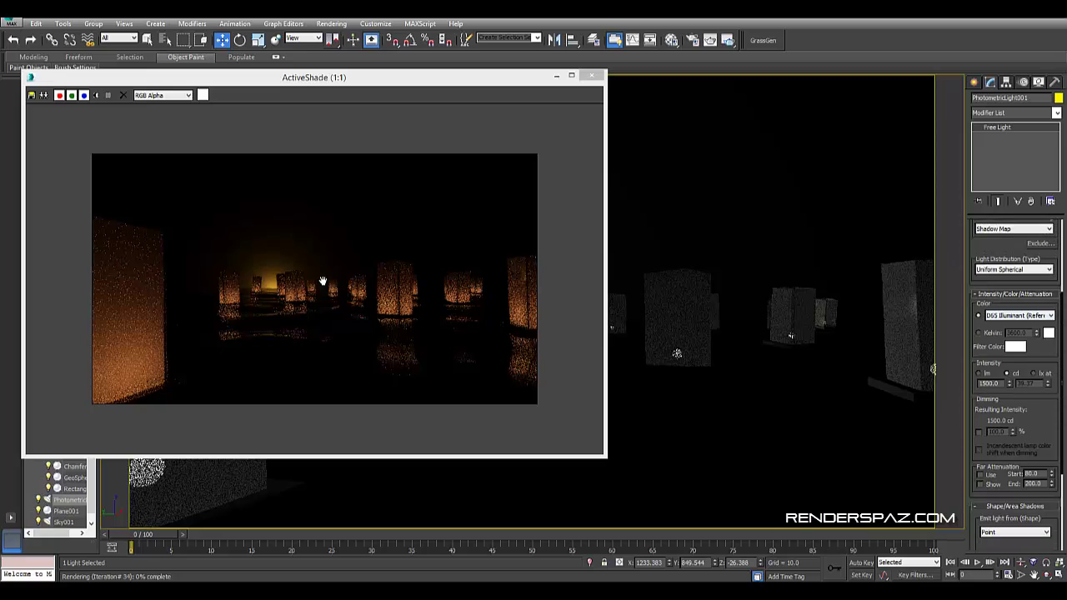
left_click(1014, 270)
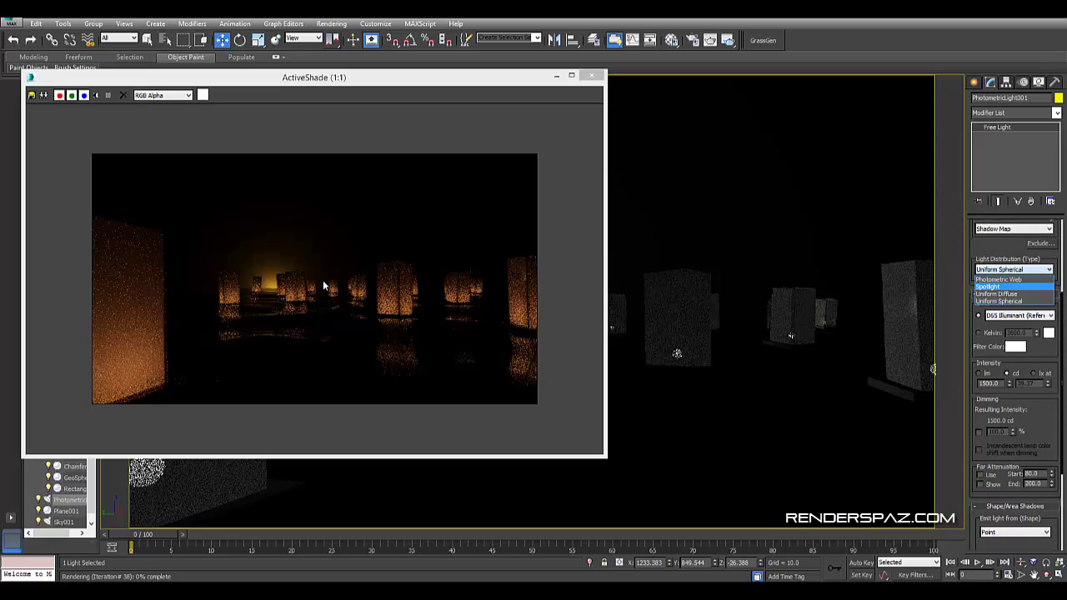
key("Return")
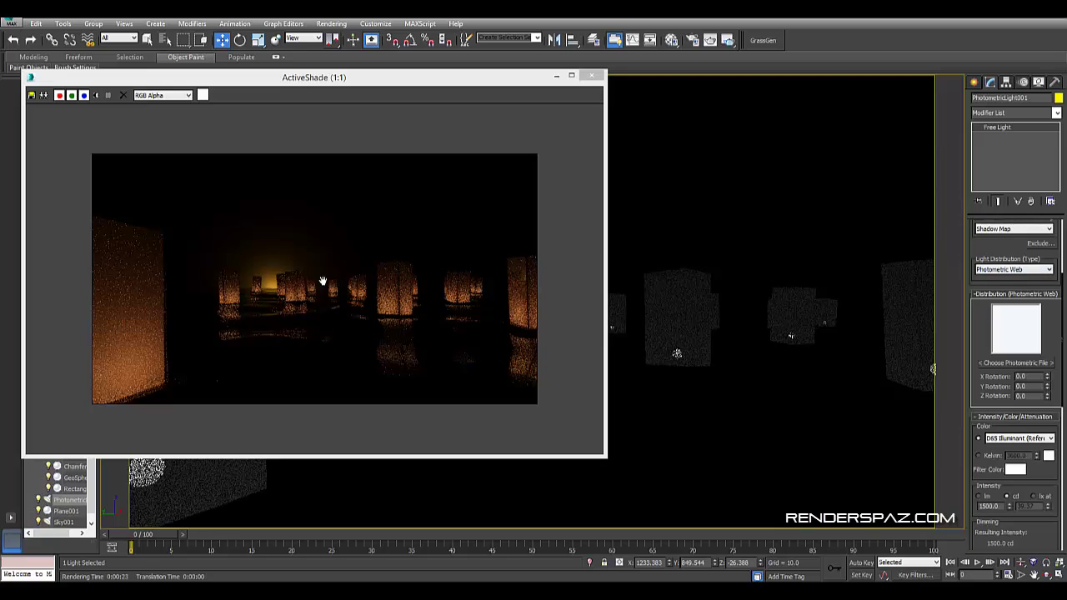
key("alt+Down")
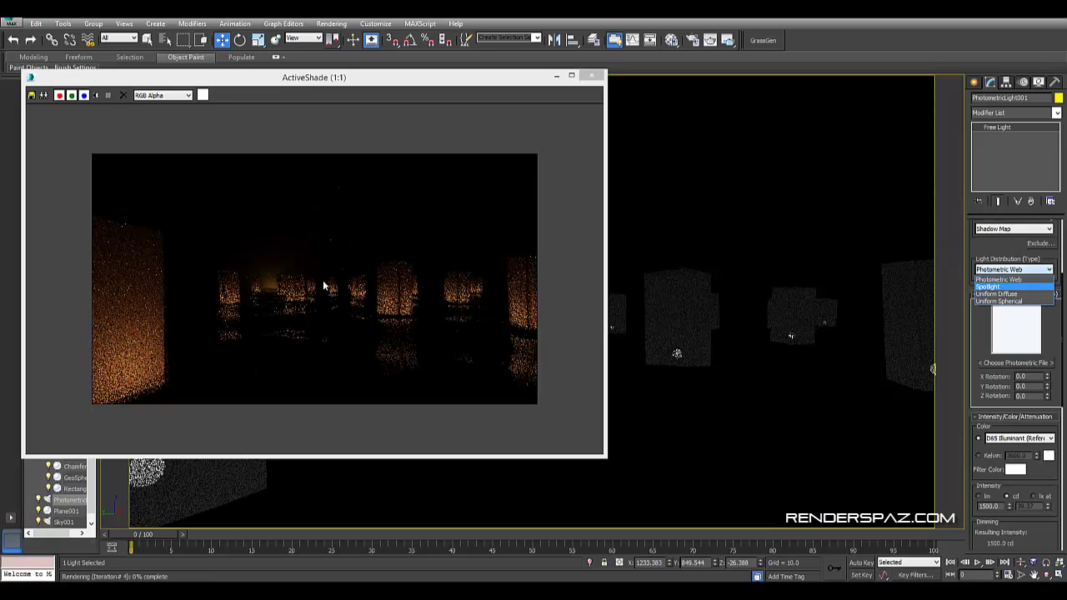
key("Down")
key("Up")
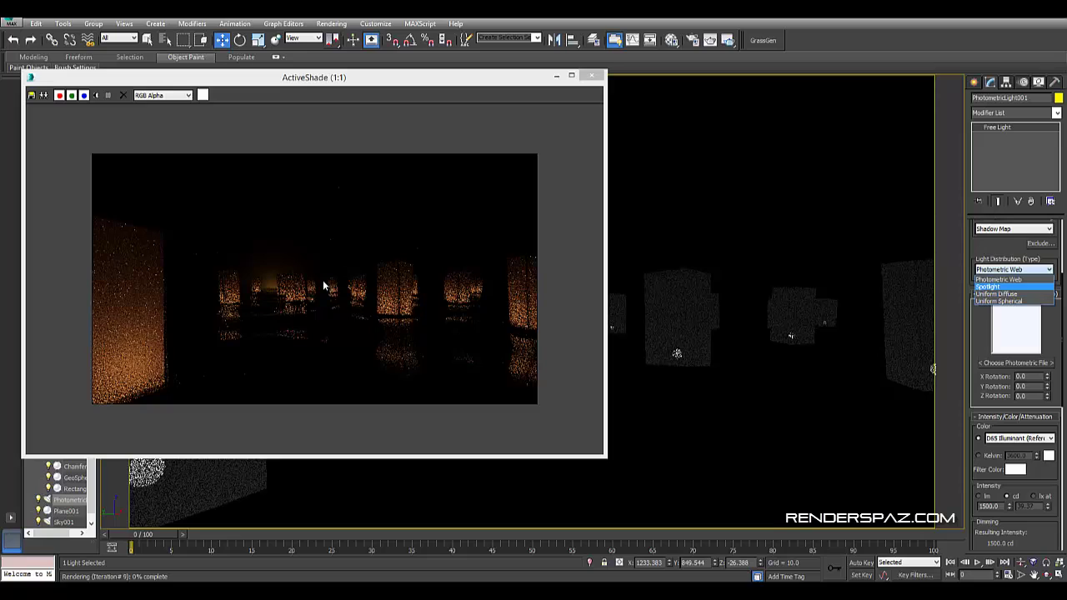
key("Down")
key("Up")
key("Return")
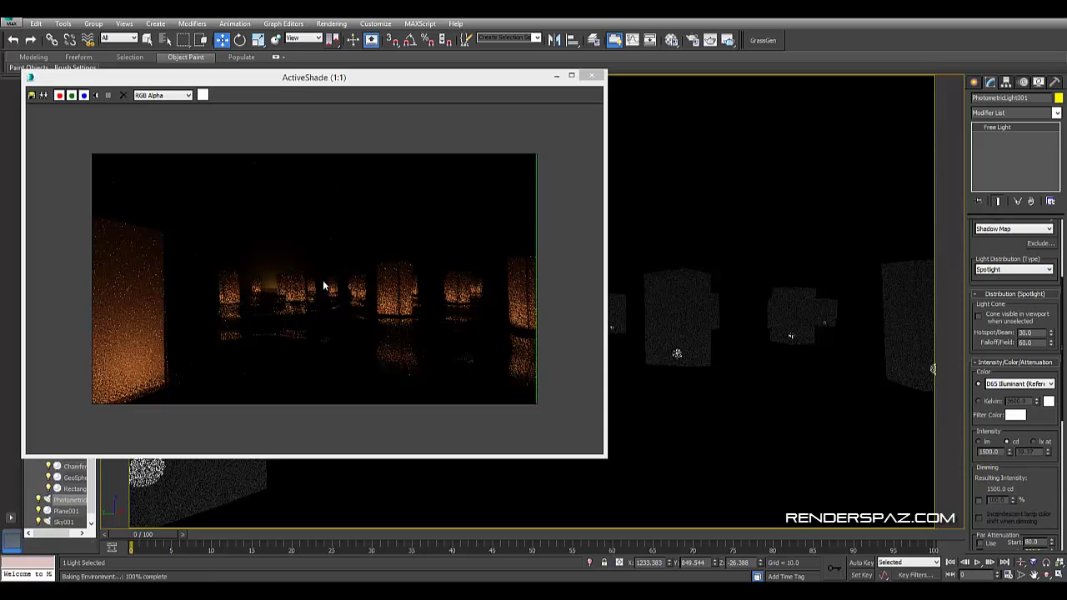
key("alt+Down")
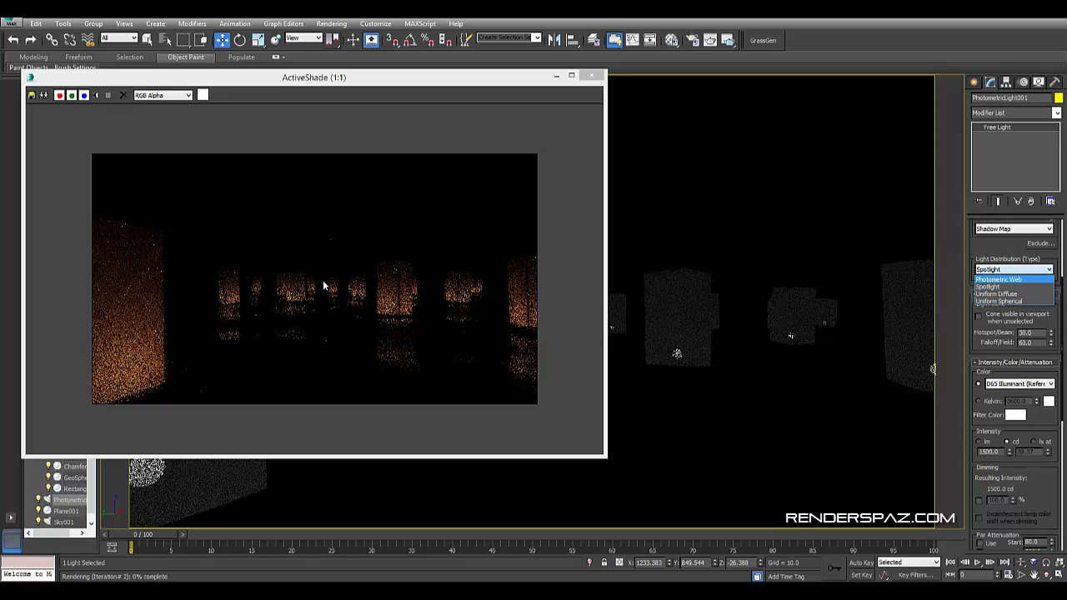
key("Up")
key("Return")
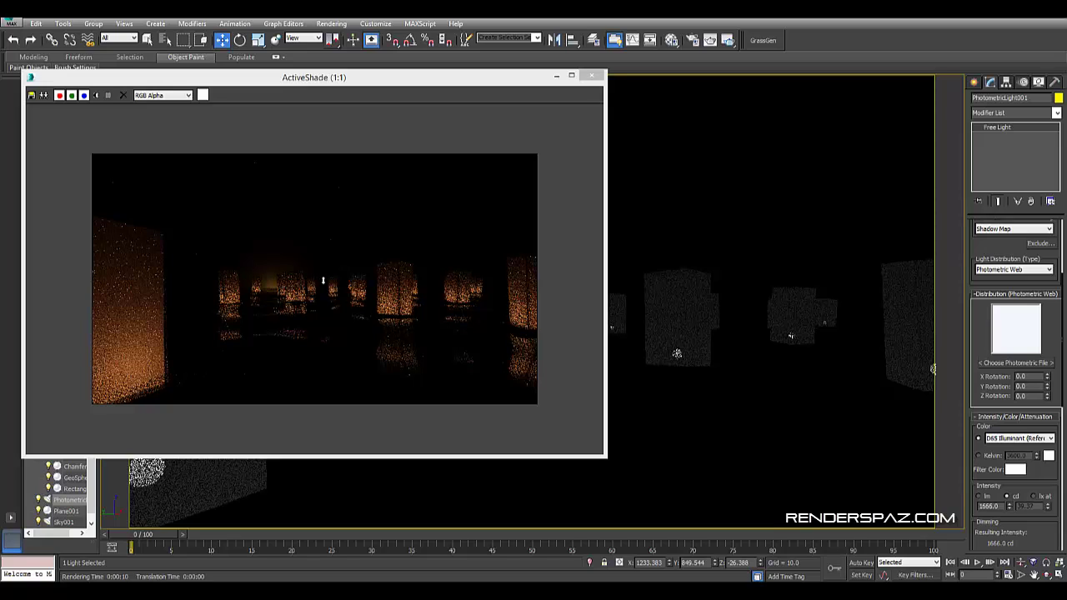
- Set the light's intensity to 5000 cd
left_click_drag(322, 281, 325, 286)
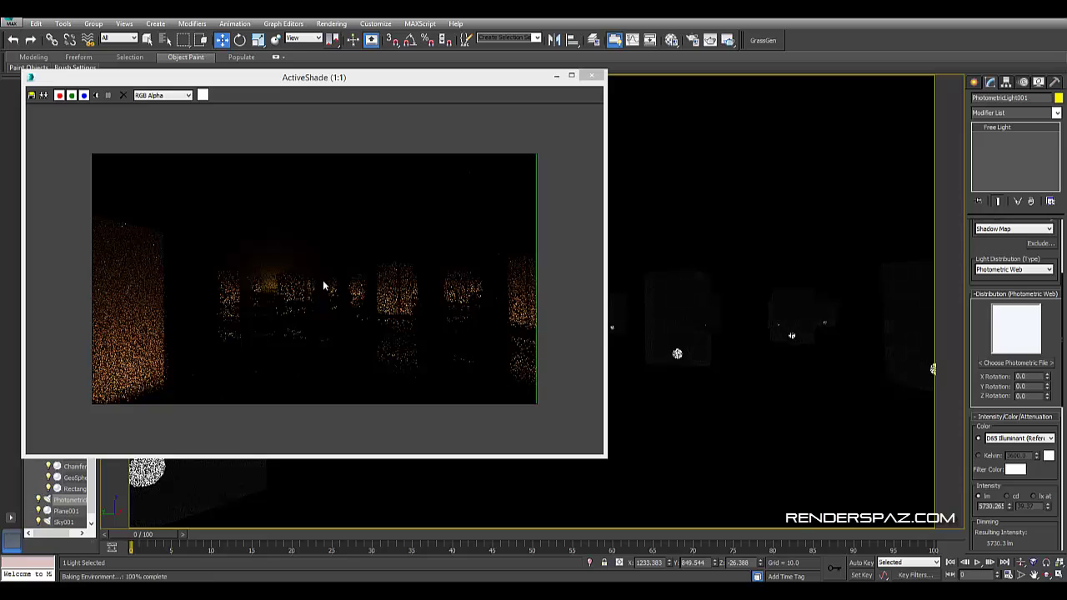
key("ctrl+z")
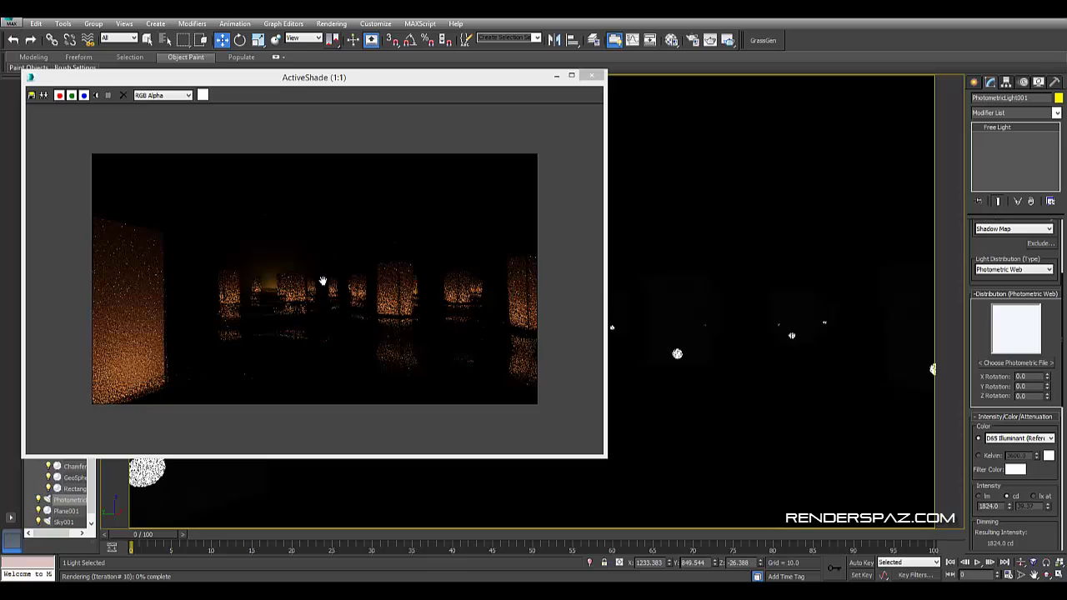
key("Tab")
type("500")
key("Return")
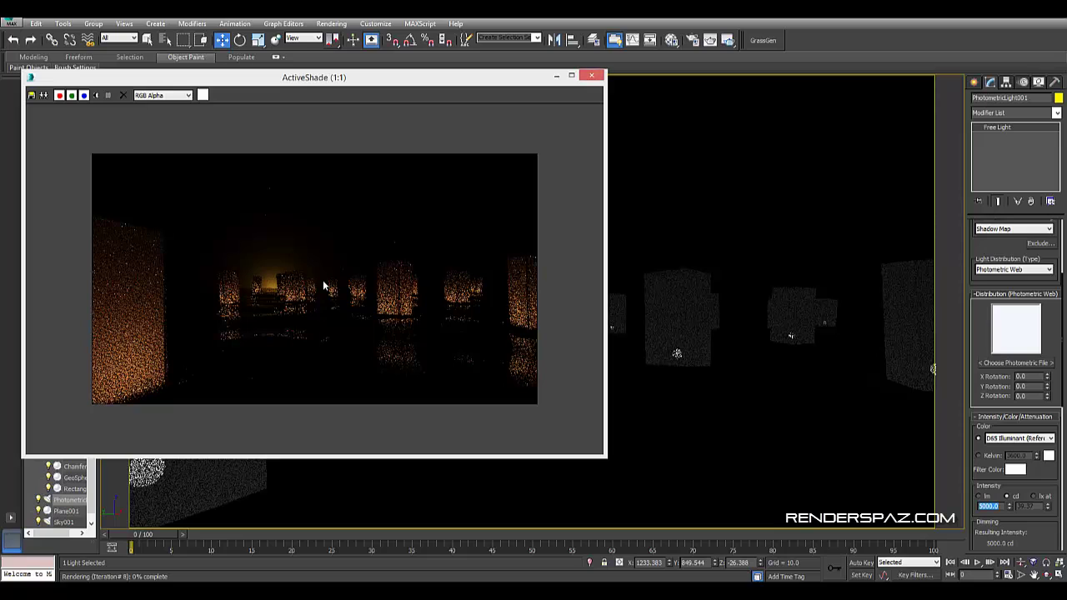
left_click(323, 281)
- Close the live render, raise Plane001 to Z 106.263, and reselect the photometric light in Camera001 view
key("alt+F4")
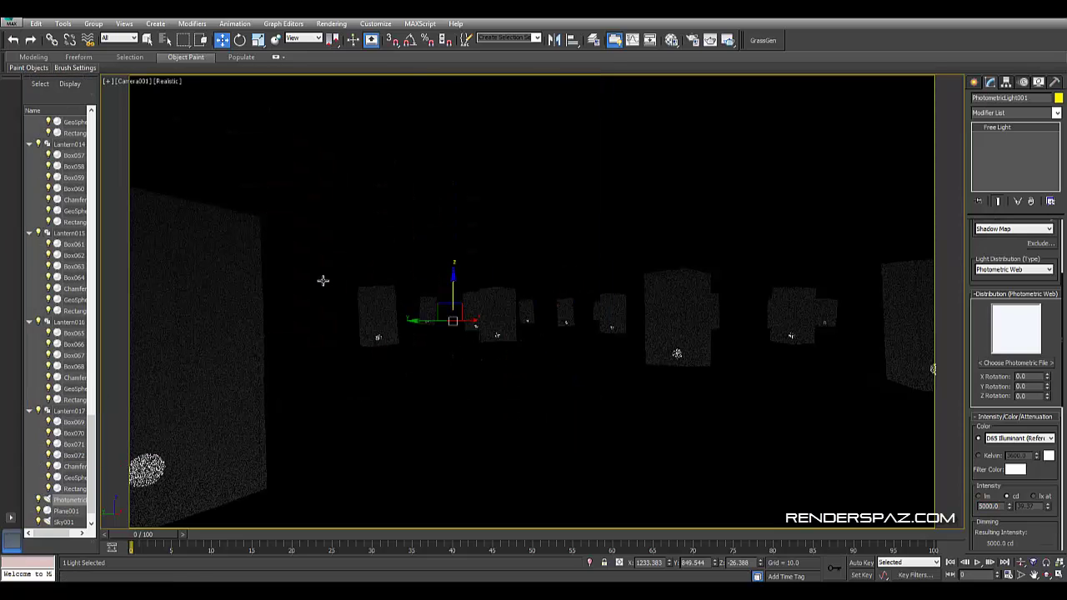
key("p")
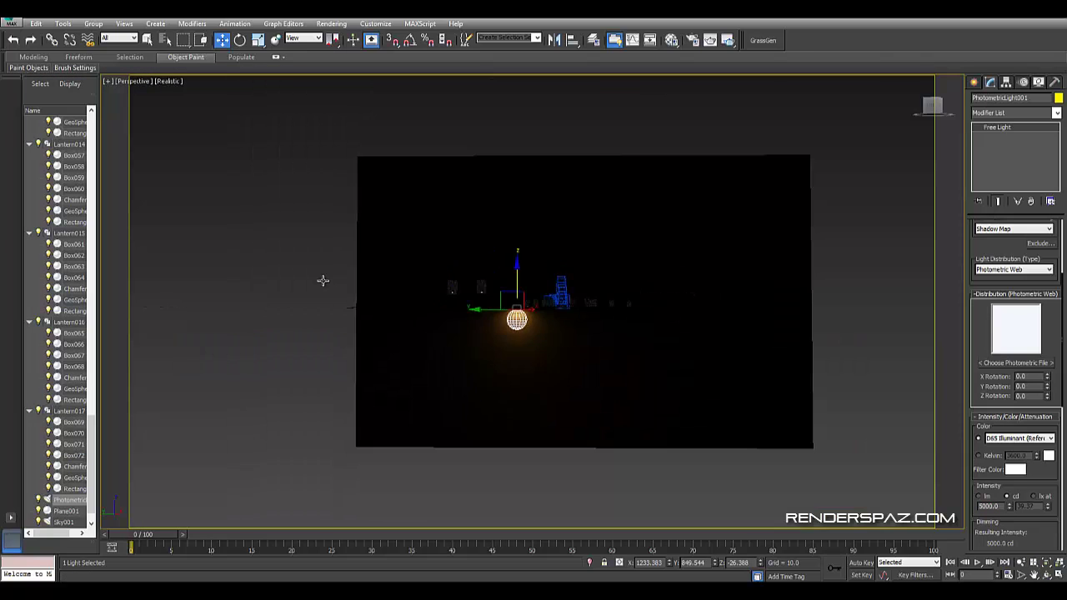
left_click(323, 281)
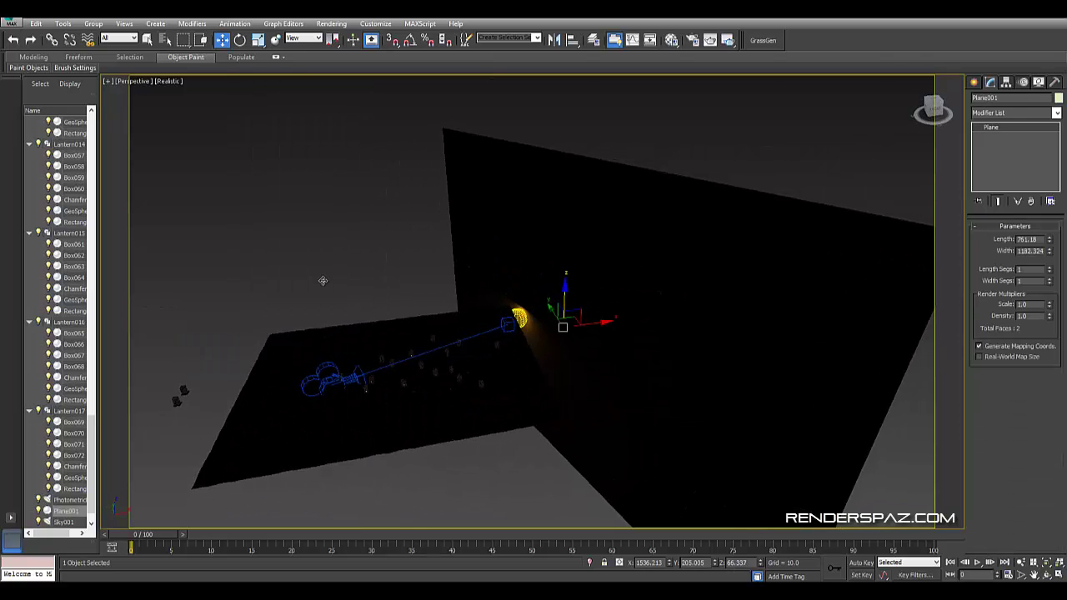
key("ctrl+z")
left_click(323, 281)
middle_click_drag(323, 281, 323, 281, "alt")
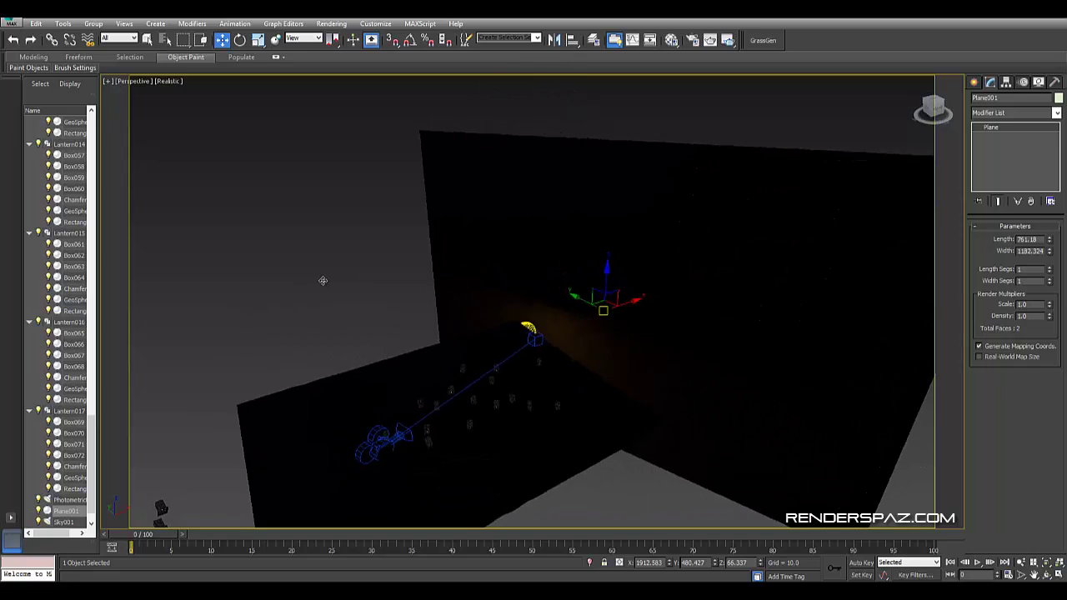
key("c")
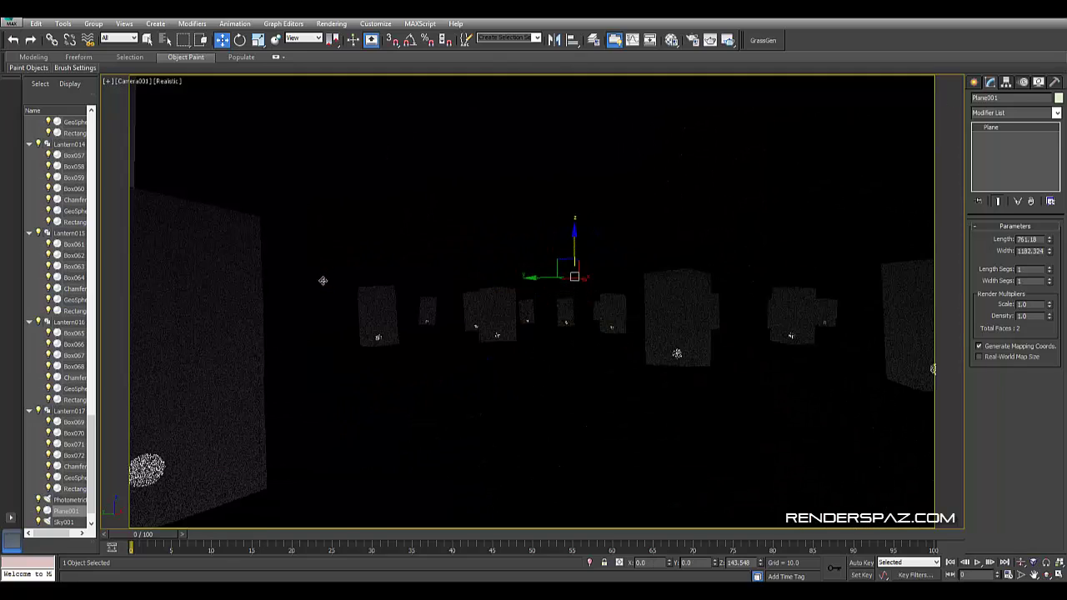
left_click_drag(574, 276, 574, 267)
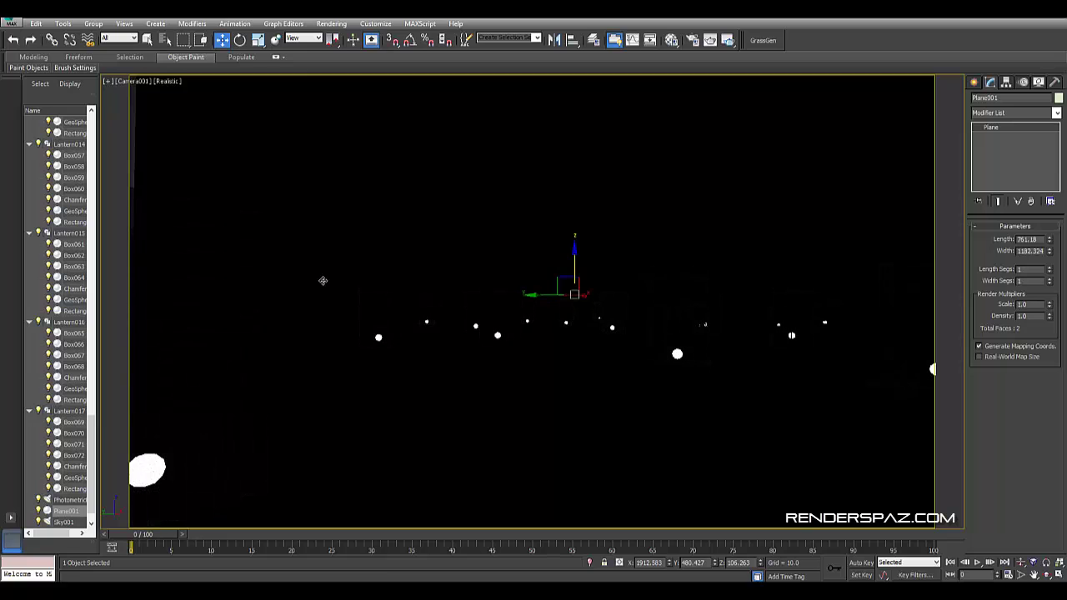
key("p")
middle_click_drag(323, 281, 323, 281, "alt")
left_click(500, 302)
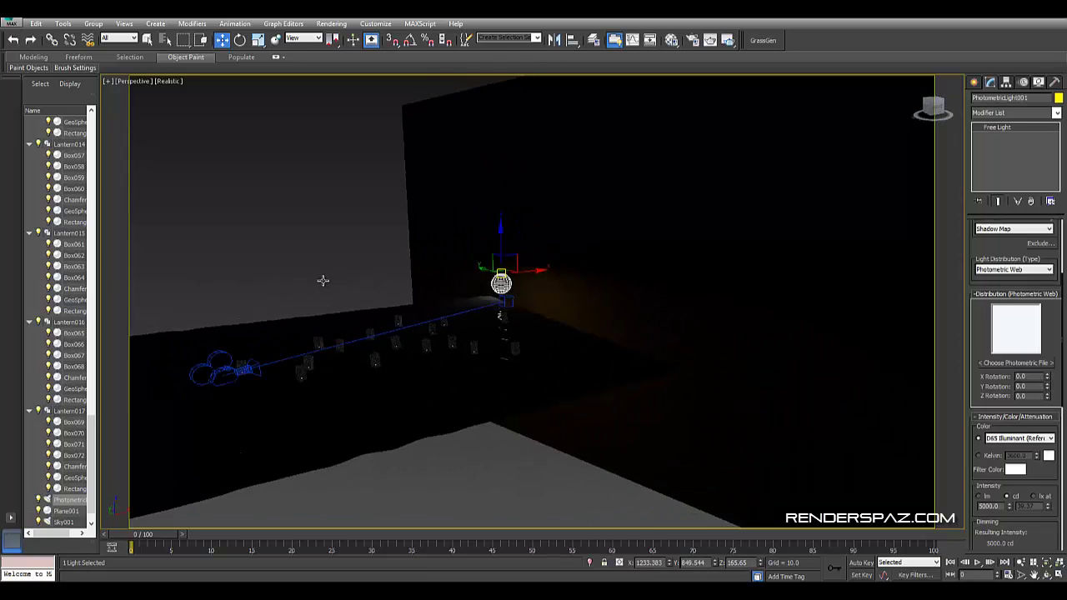
key("c")
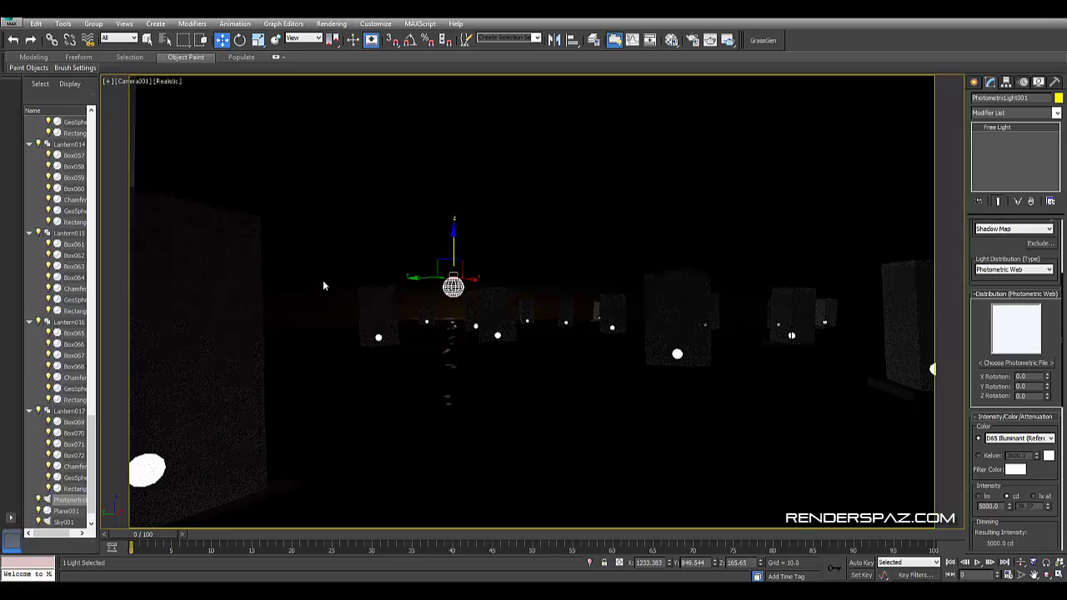
- Switch the light to Uniform Spherical distribution, lower it toward the lake, and preview in ActiveShade
key("alt+Down")
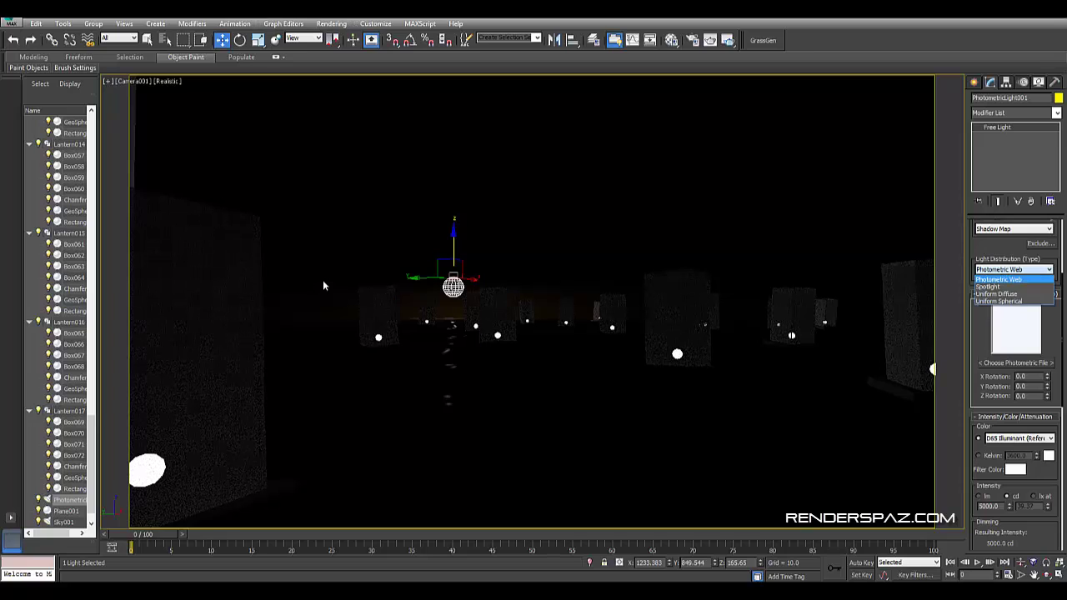
key("Return")
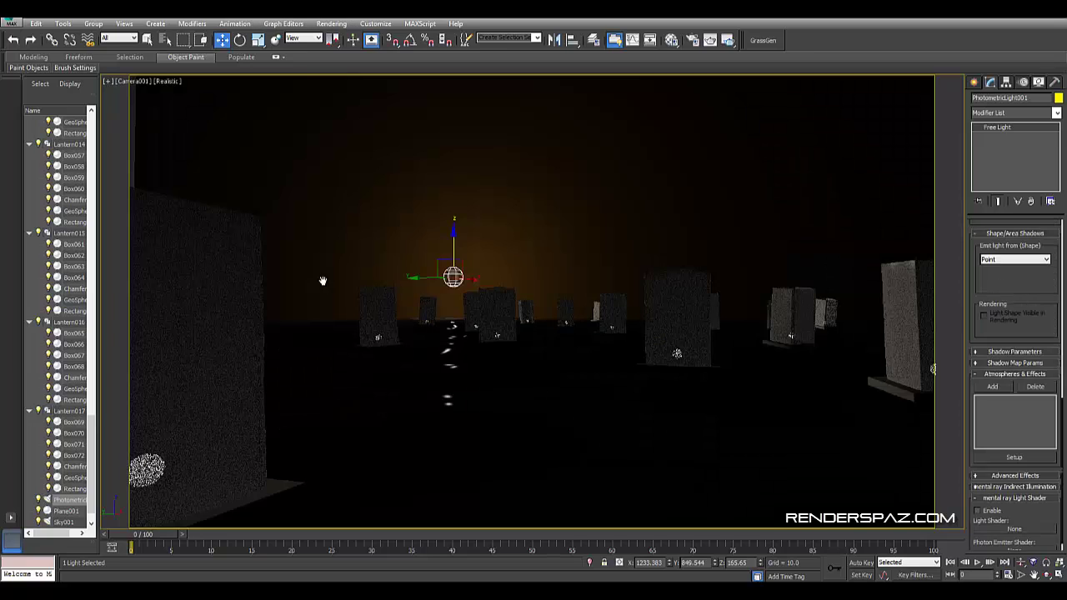
left_click_drag(322, 280, 325, 286)
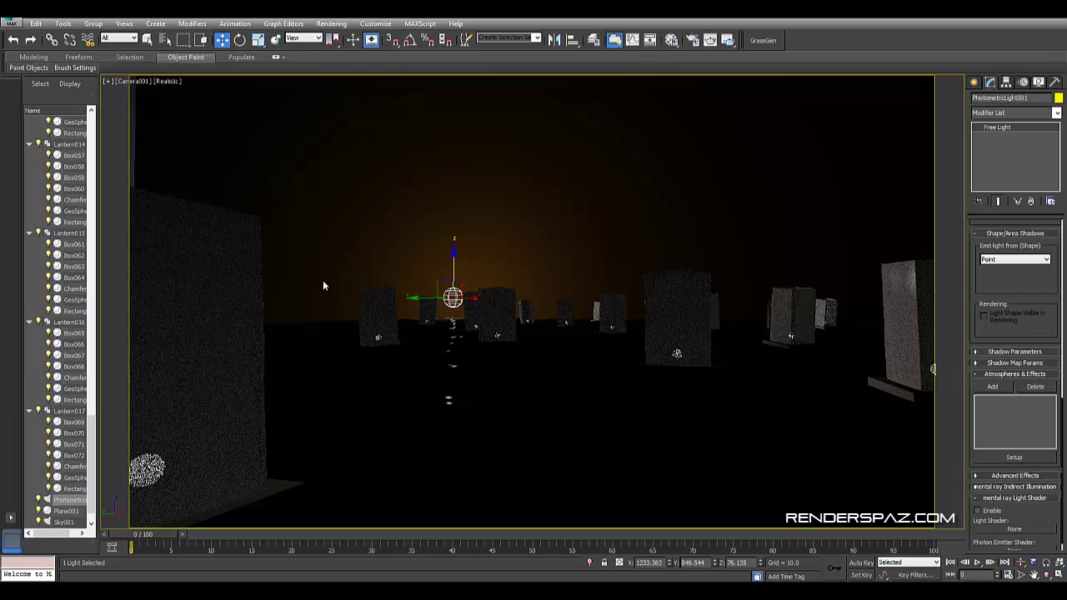
key("alt+r")
key("Return")
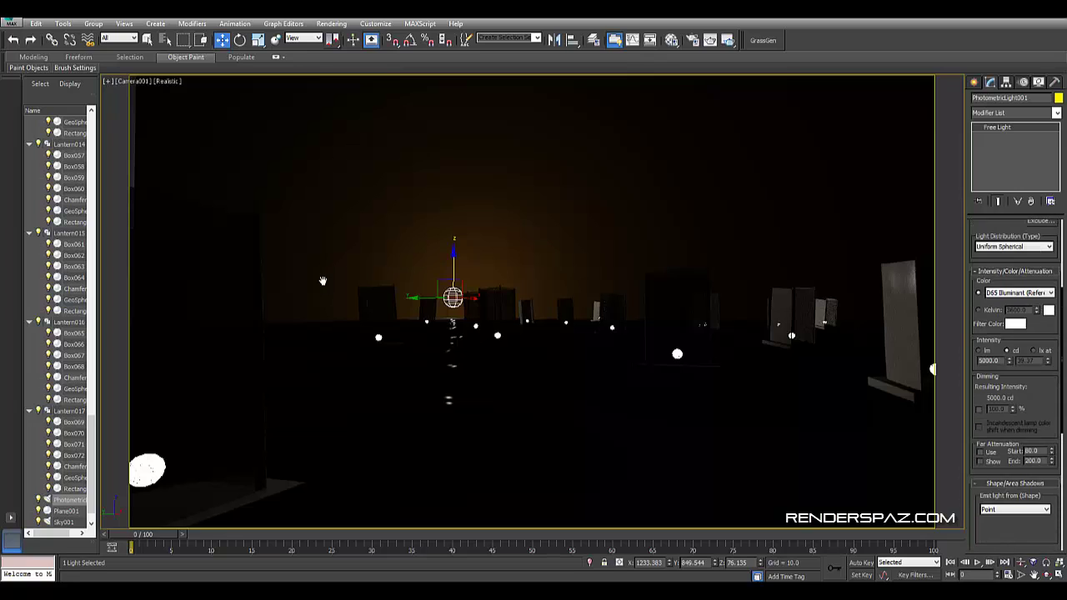
- Raise the light's intensity from 5000 to 9000 cd and re-render the interactive preview
key("Tab")
type("9000")
key("Return")
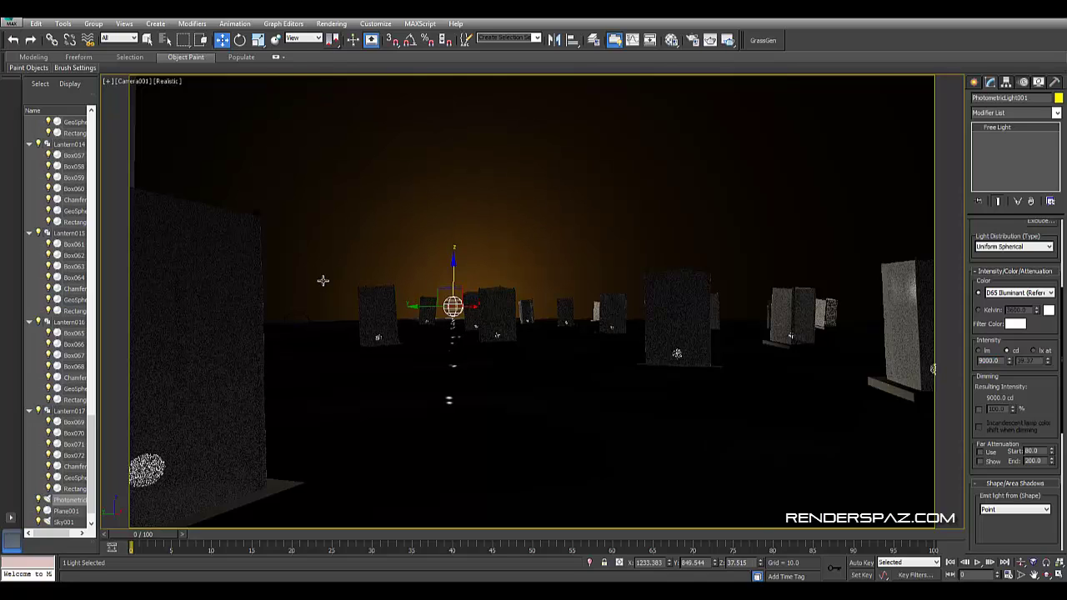
key("alt+r")
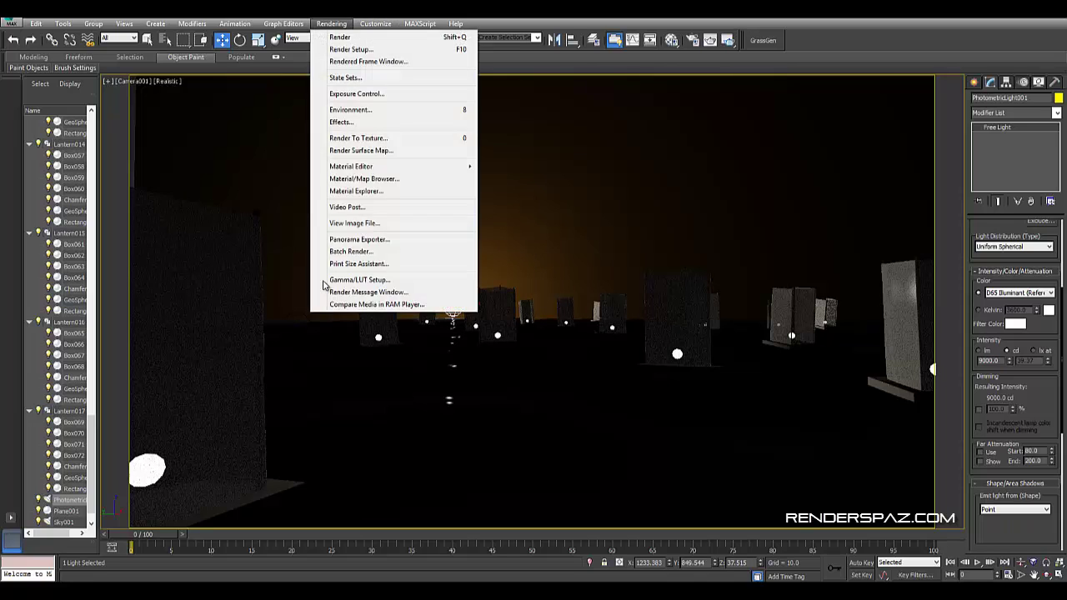
key("Return")
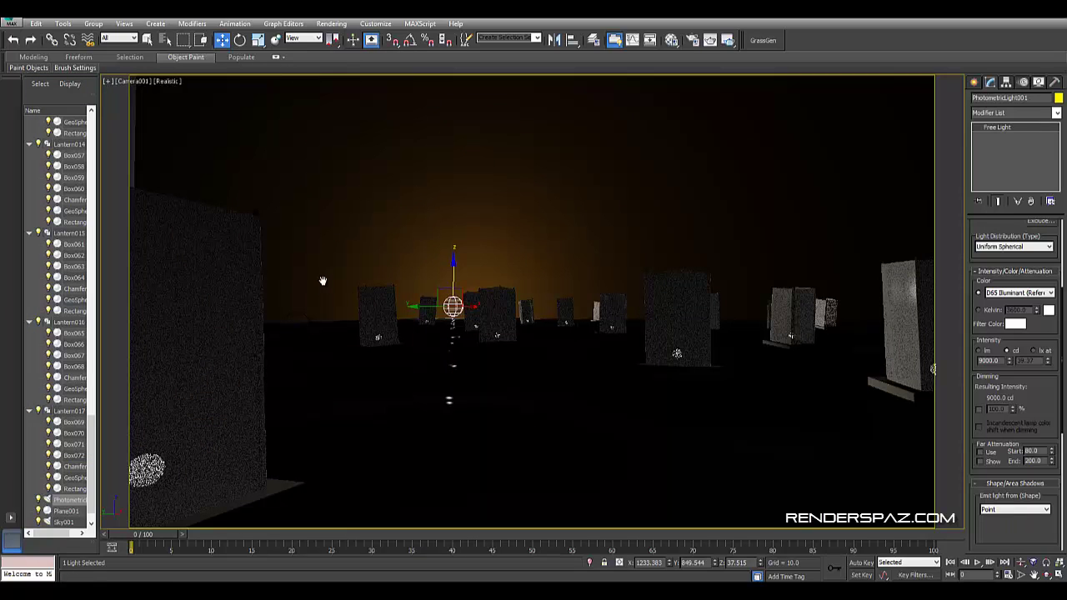
scroll(1016, 376, "up", 3)
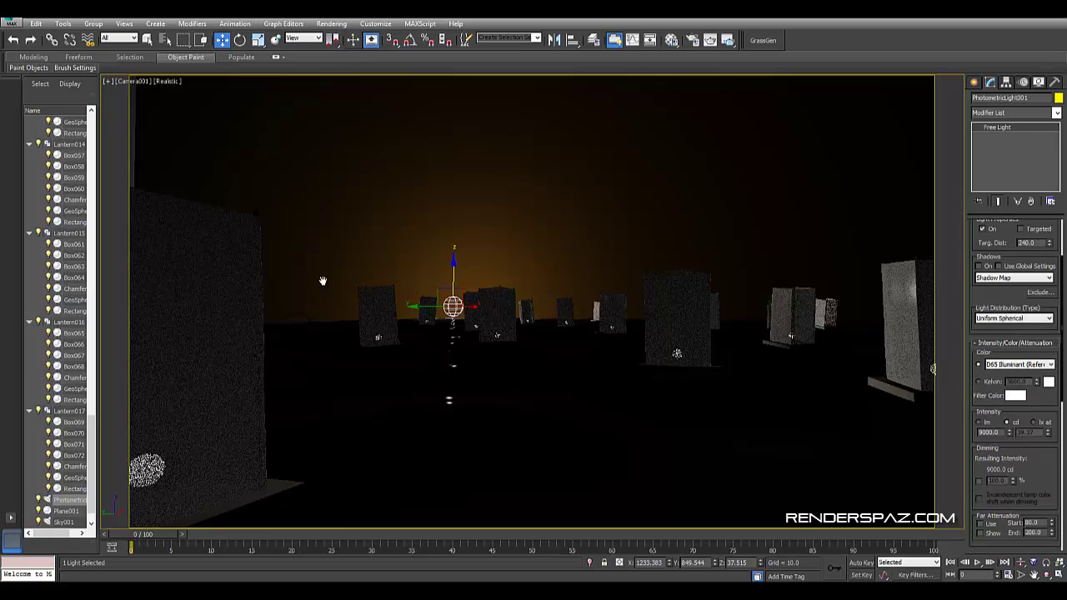
scroll(1015, 376, "up", 3)
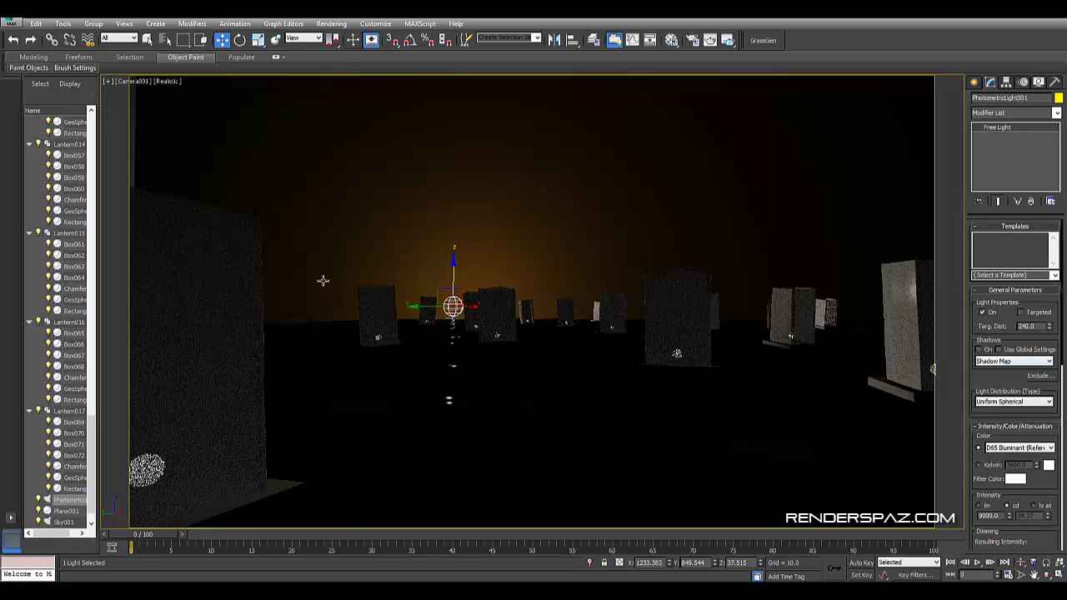
- Give the lake plane Plane001's material a reddish-brown diffuse colour
left_click(323, 280)
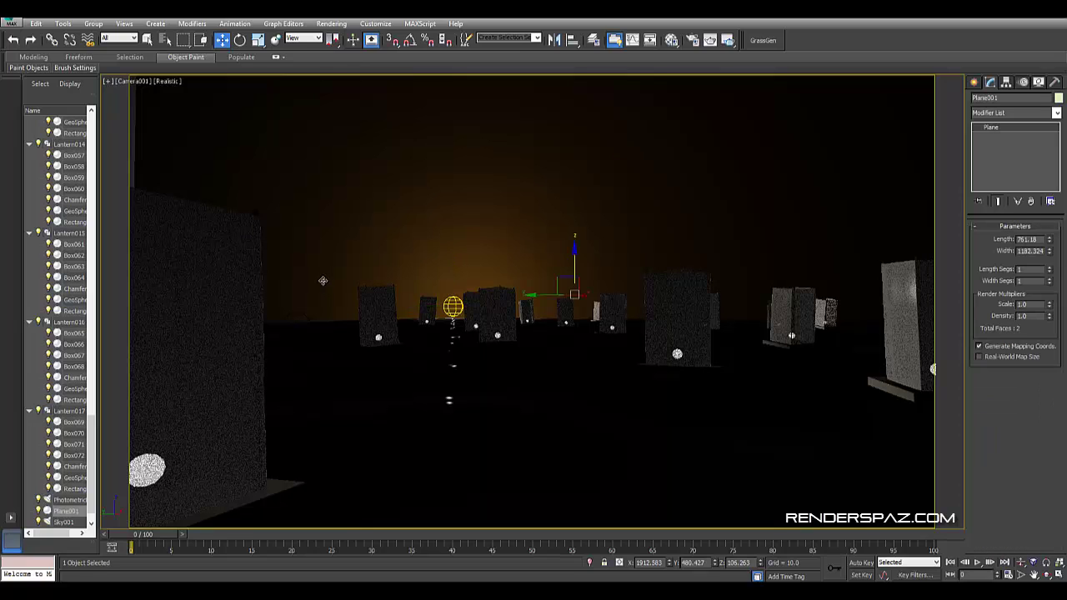
key("m")
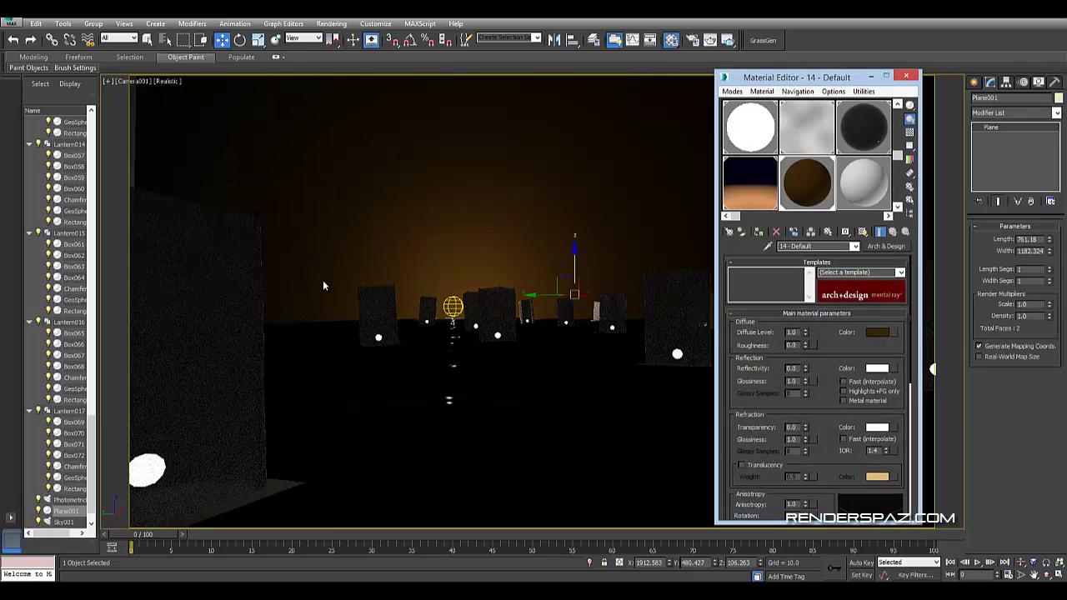
left_click_drag(233, 158, 228, 153)
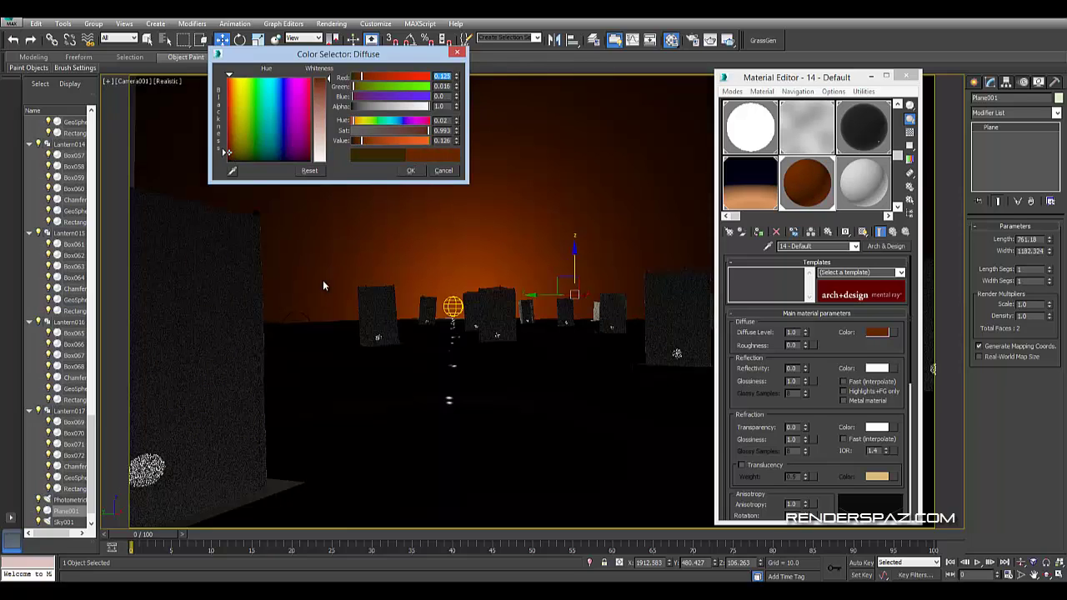
left_click(410, 170)
- Preview the lake's new colour in an ActiveShade render, then close it
left_click(331, 23)
left_click(350, 75)
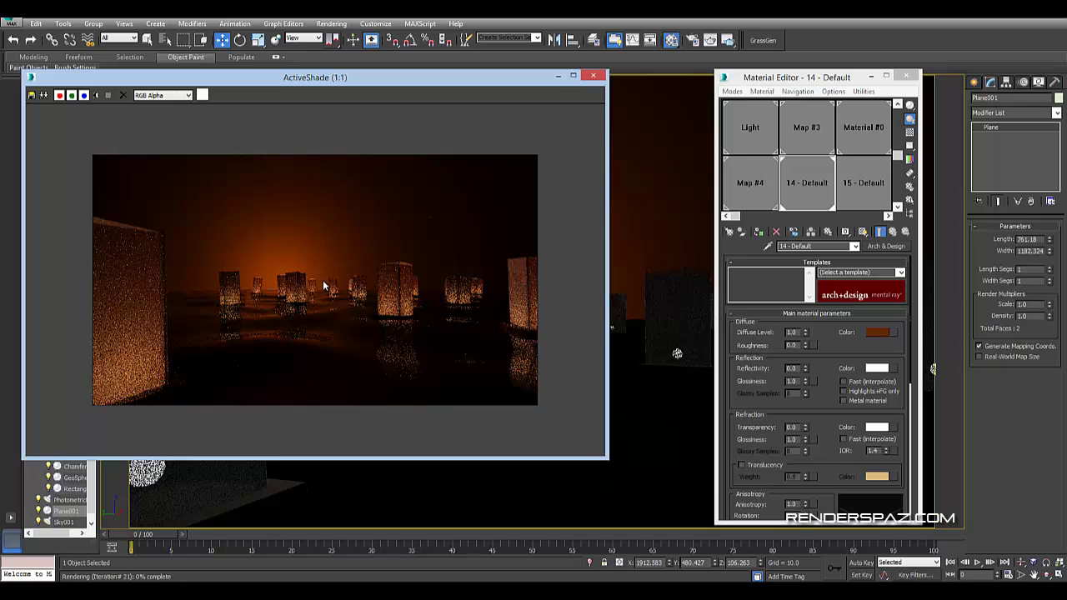
key("alt+F4")
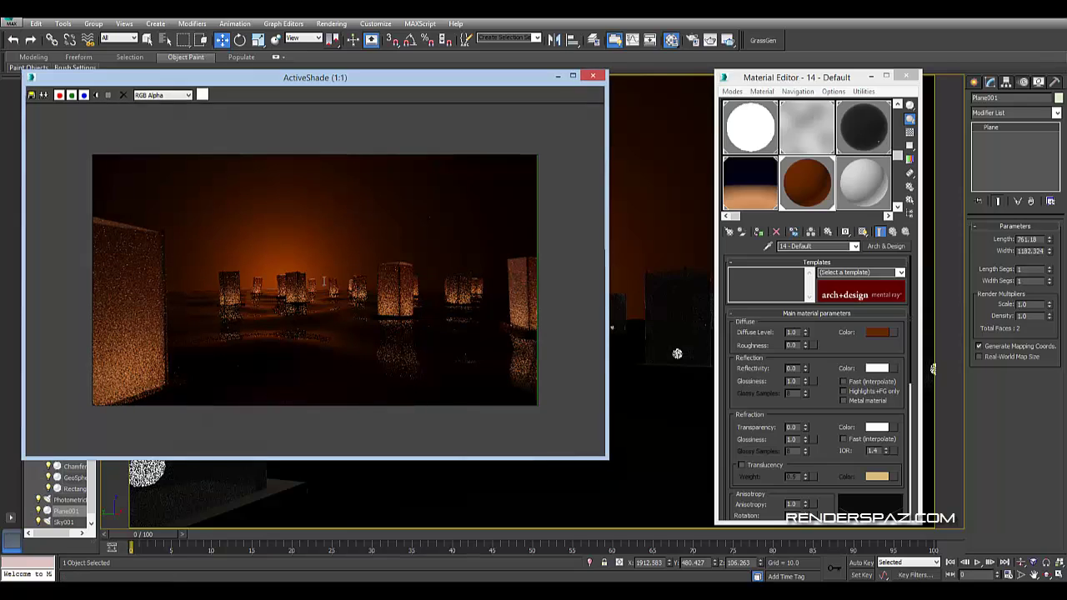
- Set the Light material's self-illumination luminance to 80
key("m")
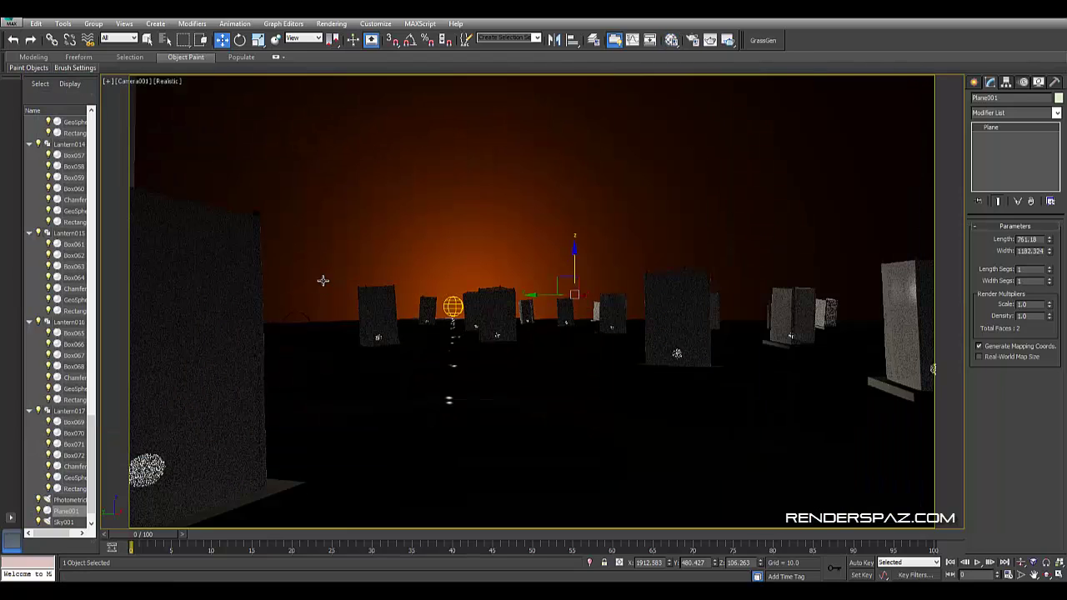
key("m")
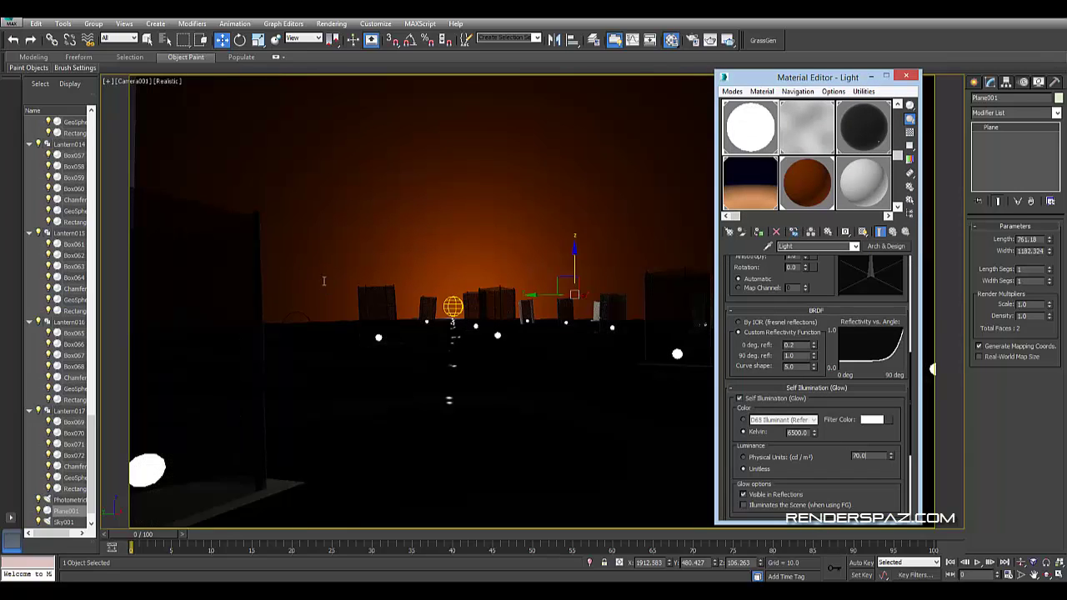
type("80")
key("Return")
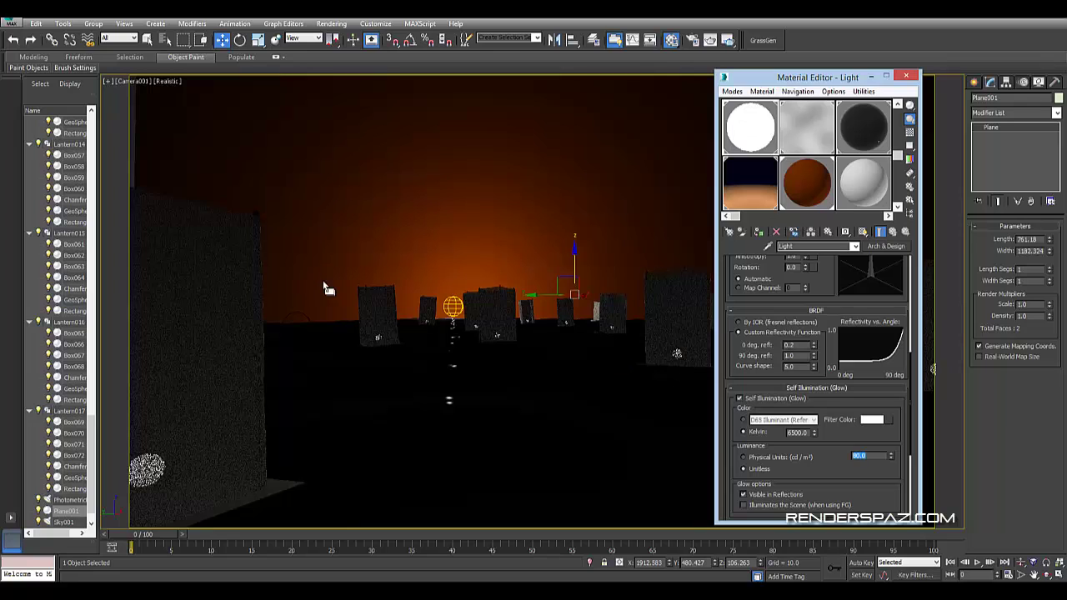
- Browse the Rendering menu and dismiss it without choosing a command
key("alt+r")
key("Down")
key("Down")
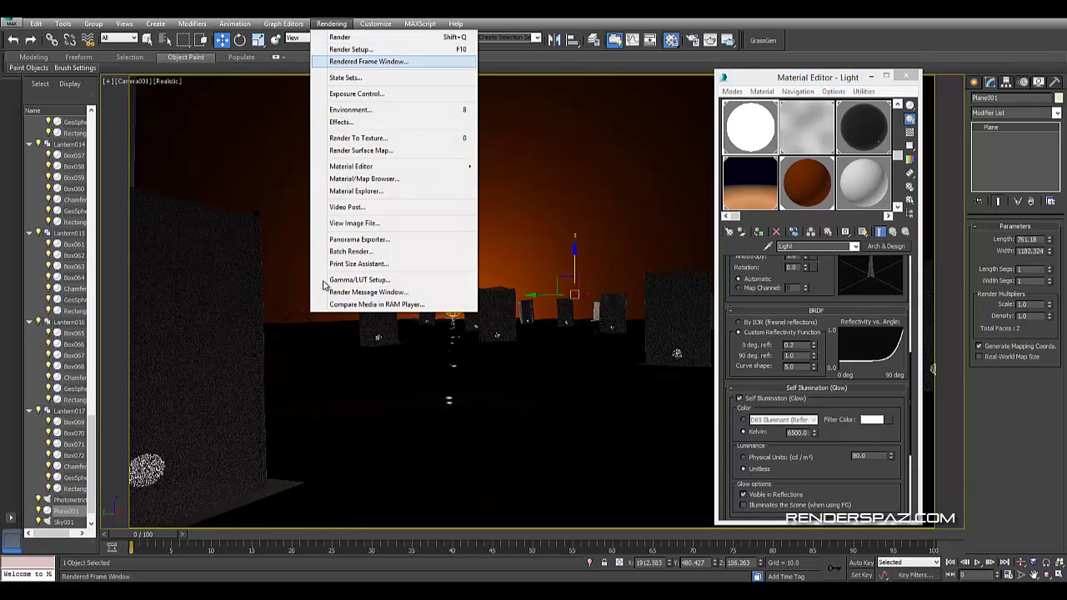
key("Down")
key("Down")
key("Down")
key("Down")
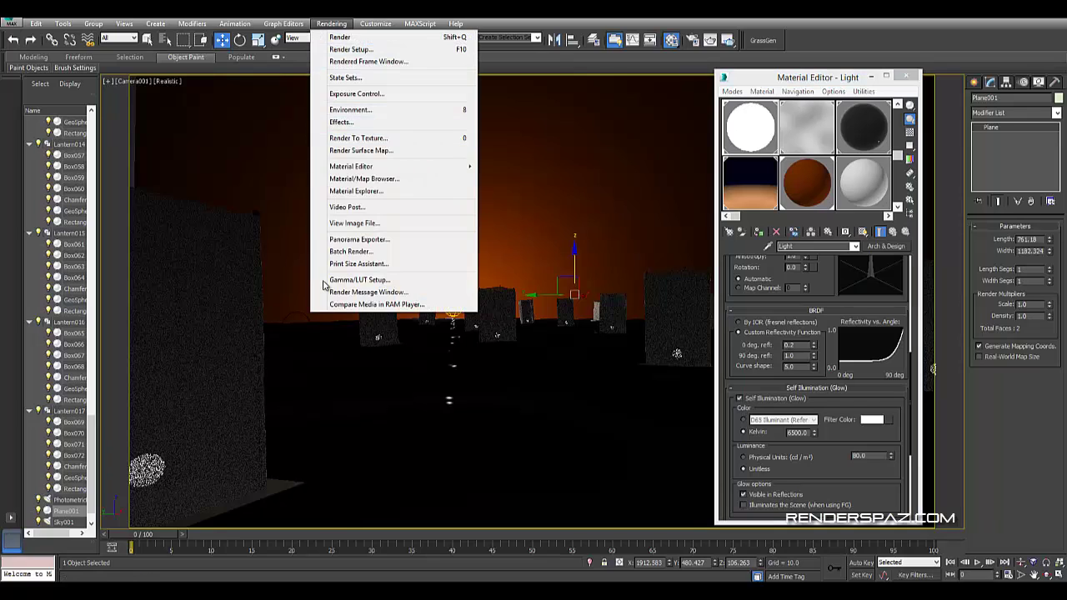
key("Escape")
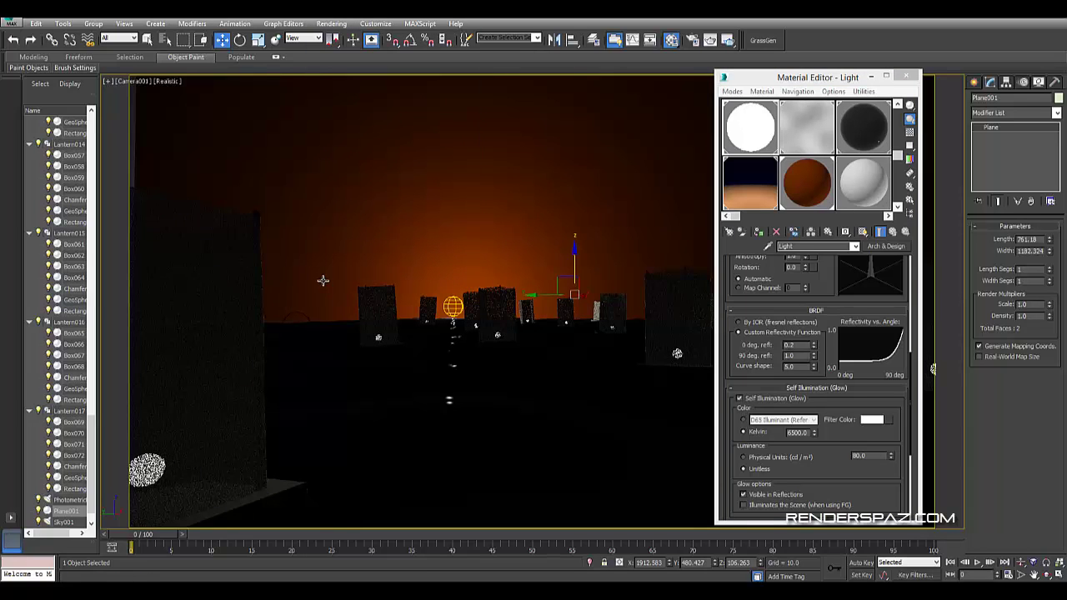
- Set Camera001's multi-pass effect to Depth of Field (mental ray) with Render Effects Per Pass
key("t")
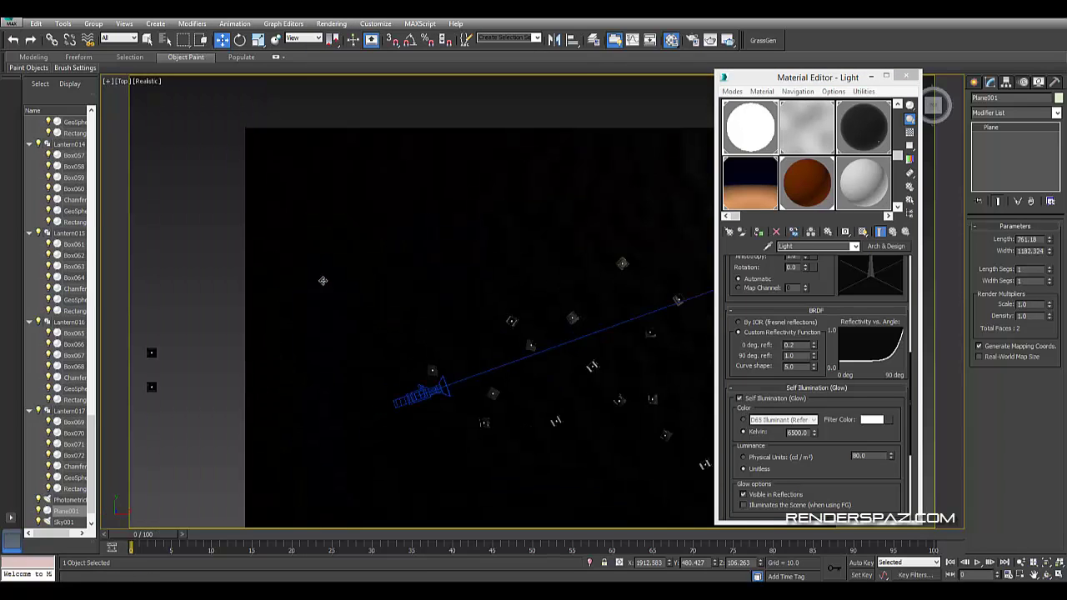
key("z")
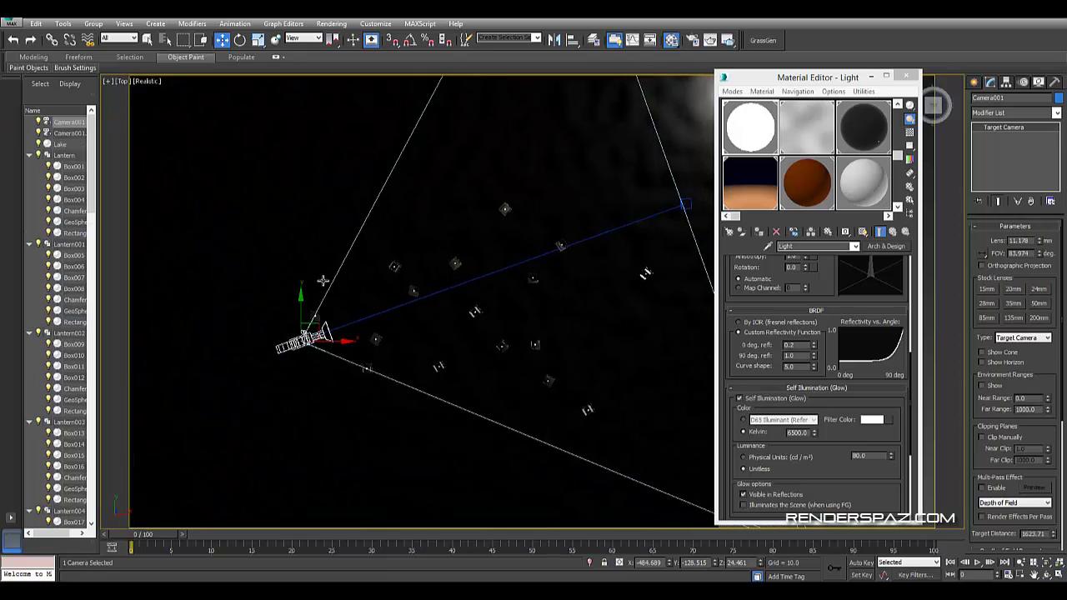
key("m")
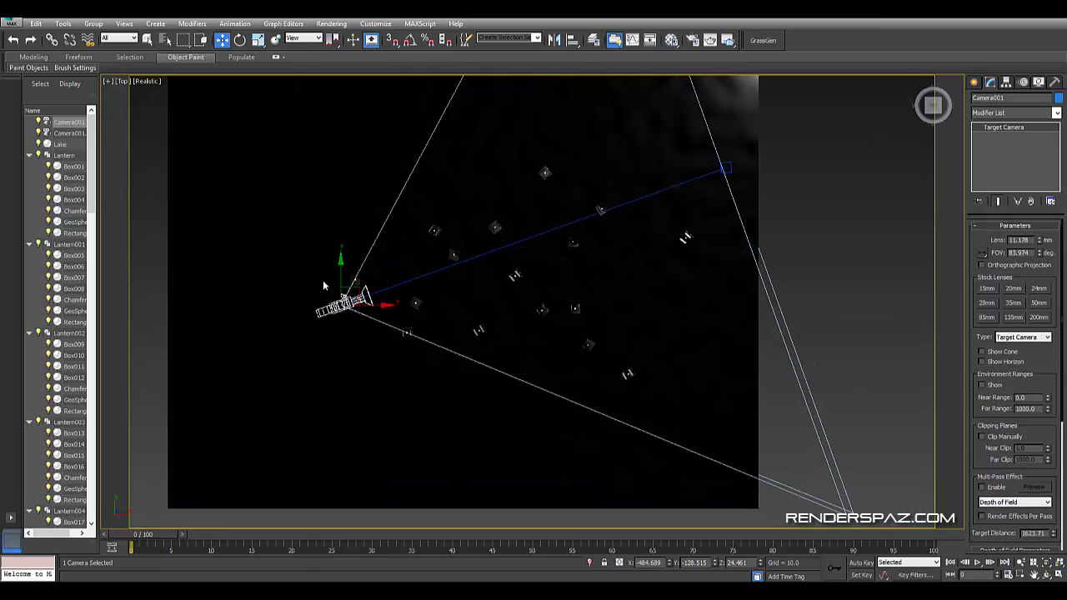
left_click(1014, 385)
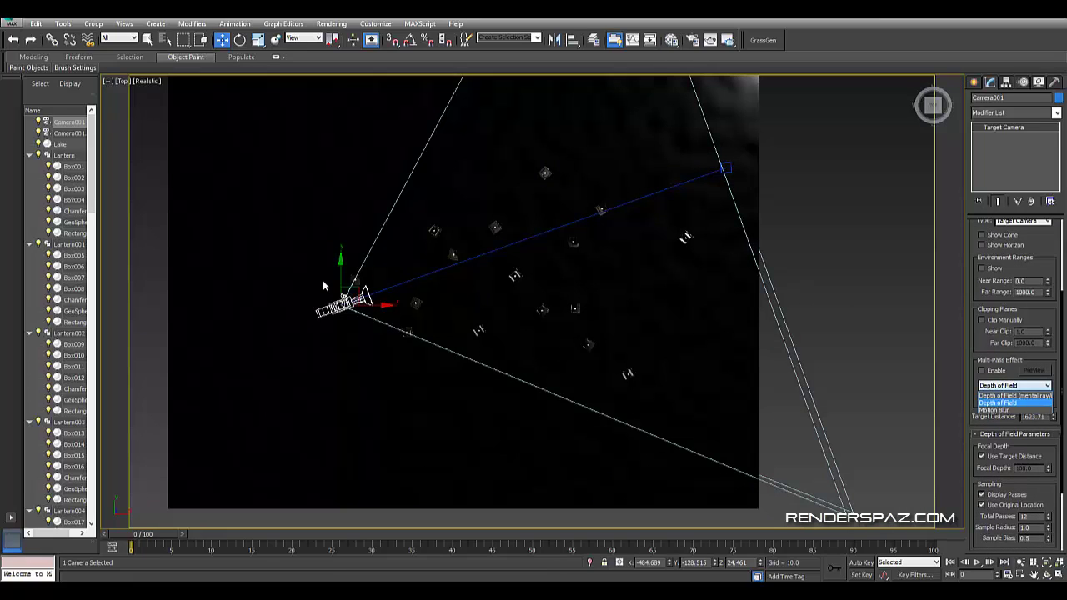
left_click(1015, 396)
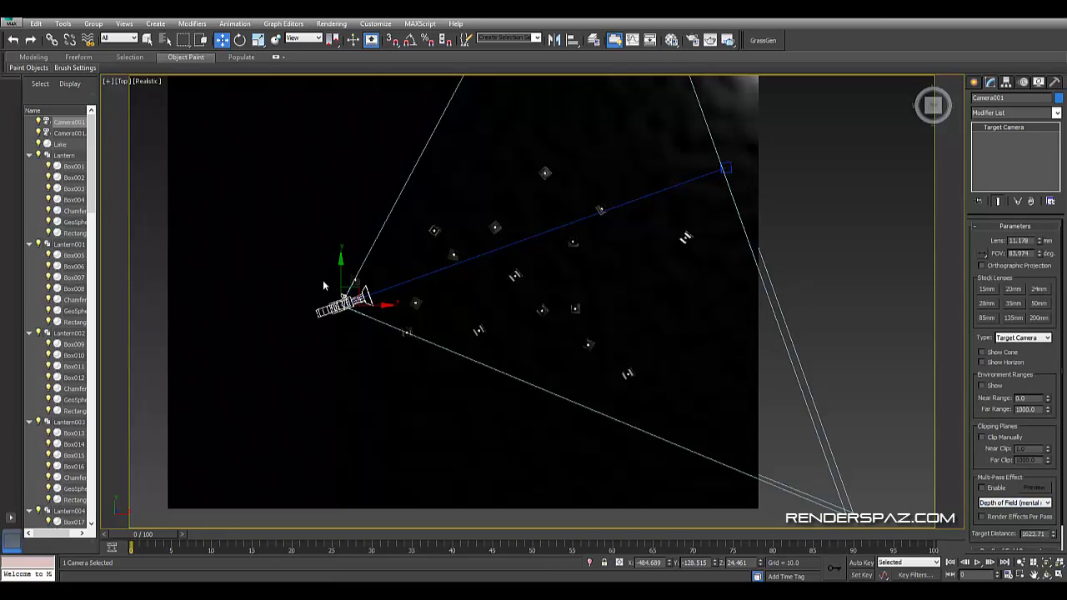
left_click(981, 517)
- Pull the camera's focus target much closer, adjust the f-stop, and return to the camera view
left_click_drag(324, 286, 323, 281)
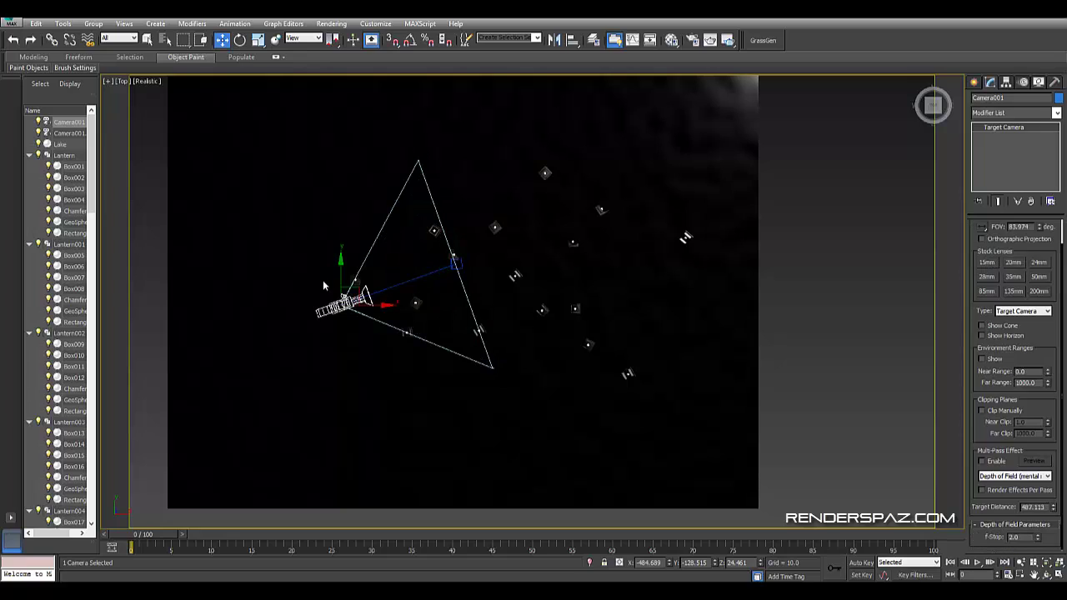
type("2")
right_click(323, 280)
key("c")
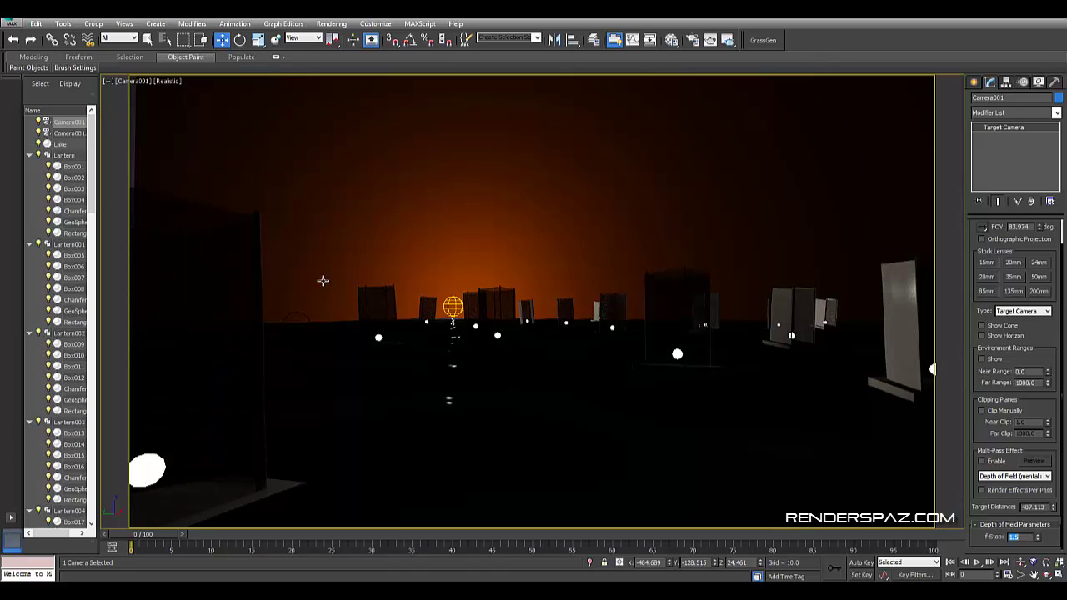
- Enable the multi-pass depth of field and set its f-stop to 1.0
left_click(981, 461)
key("Tab")
type("1.")
key("Return")
- Check the scene in a User view, then return to the Camera001 view
key("u")
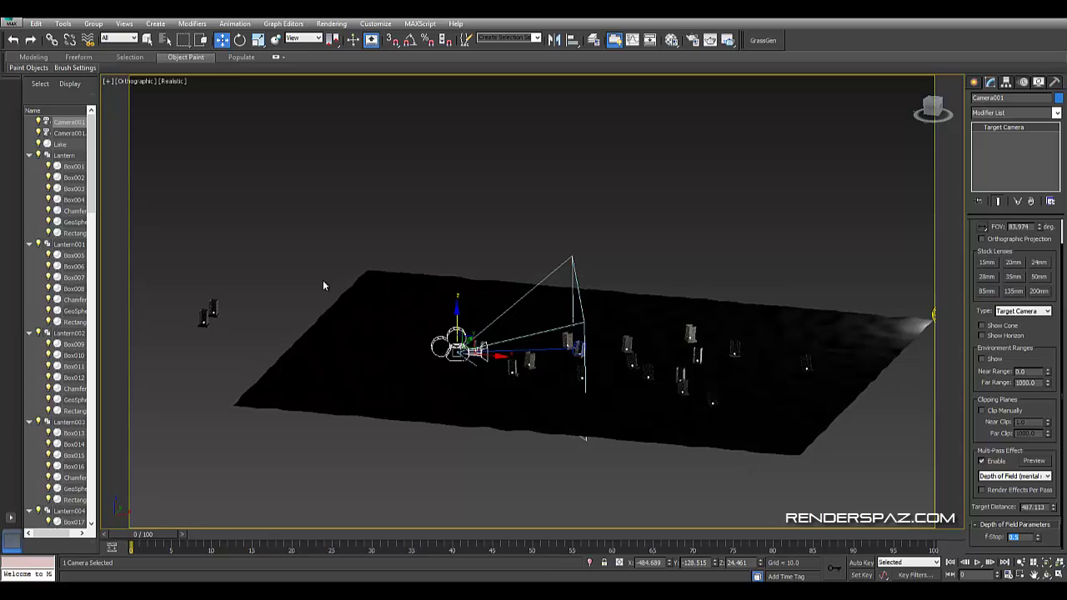
right_click(323, 281)
left_click(519, 477)
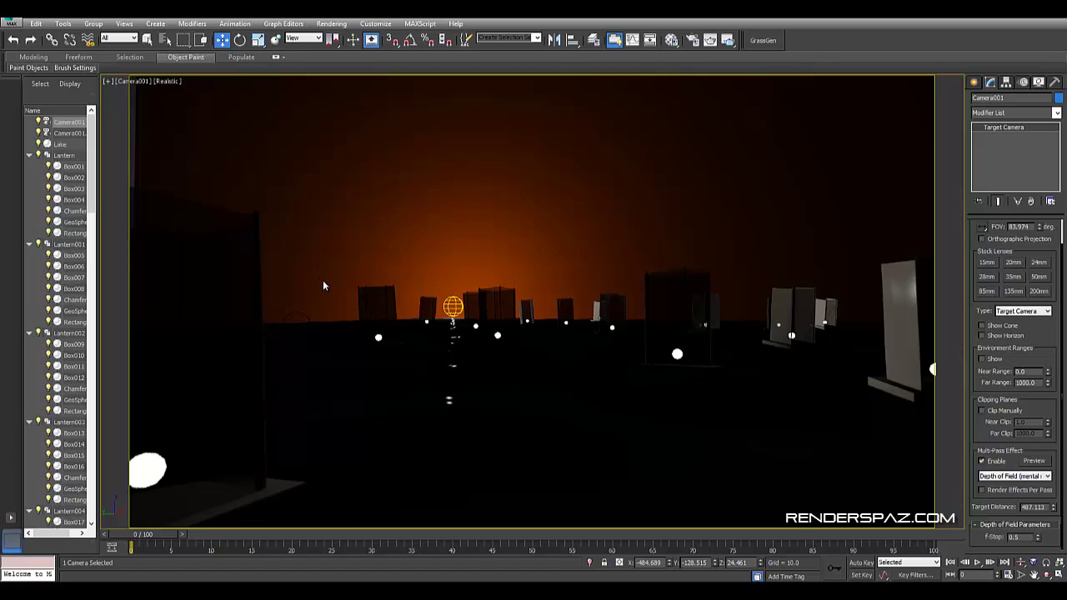
type("0.16")
- Lower Camera001's f-stop to 0.3 and bring up an ActiveShade preview of the blur
left_click_drag(322, 280, 323, 280)
type("0.14")
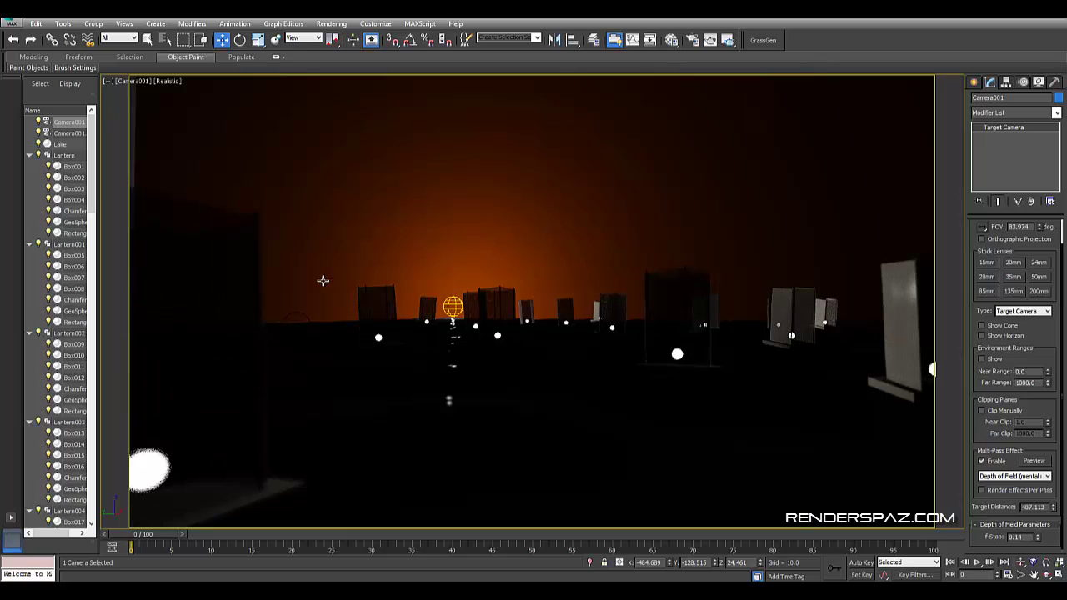
key("BackSpace")
key("Return")
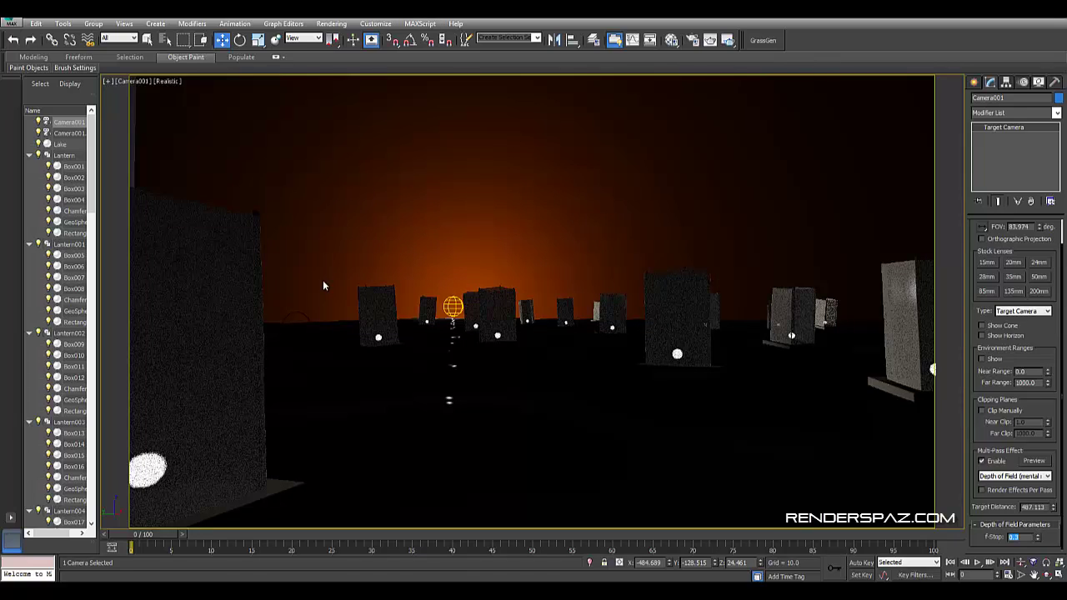
key("alt+r")
key("Escape")
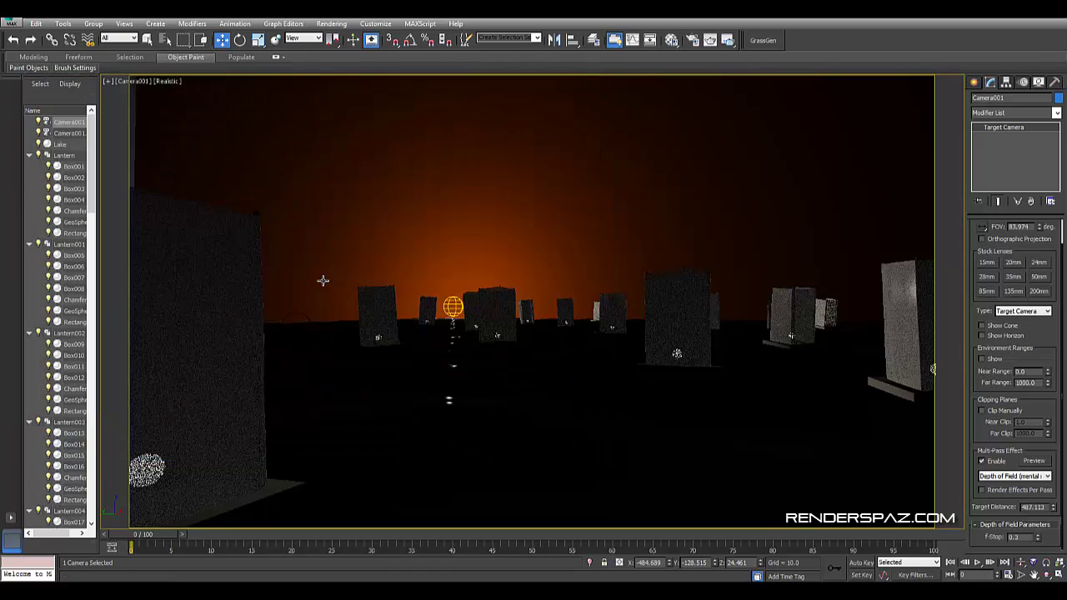
- Switch the camera view to Shaded display, undoing an accidental move of the Lantern009 group
left_click(904, 325)
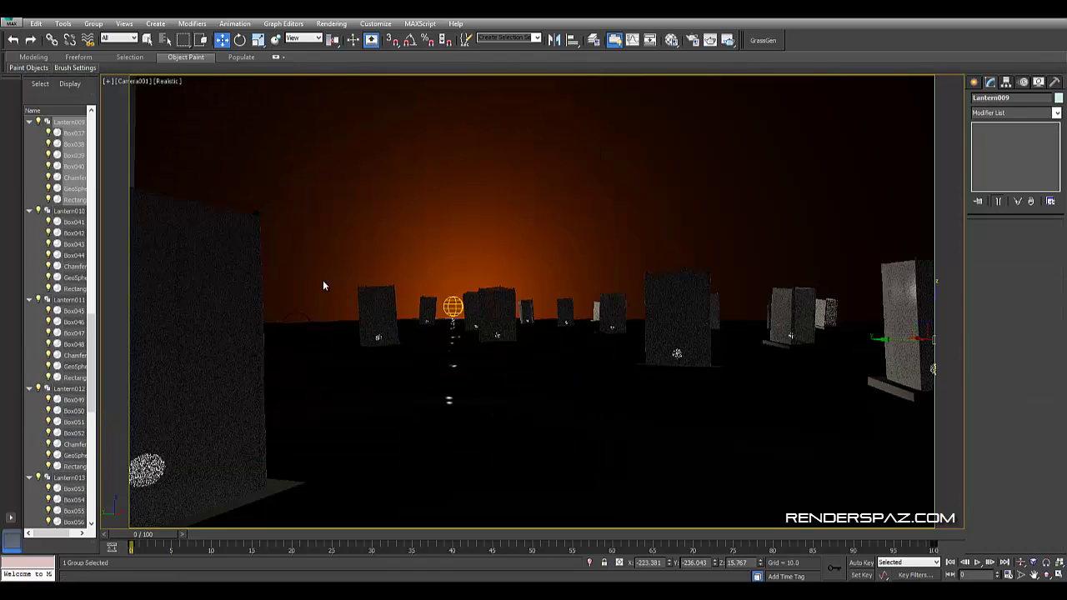
left_click(167, 80)
left_click(187, 105)
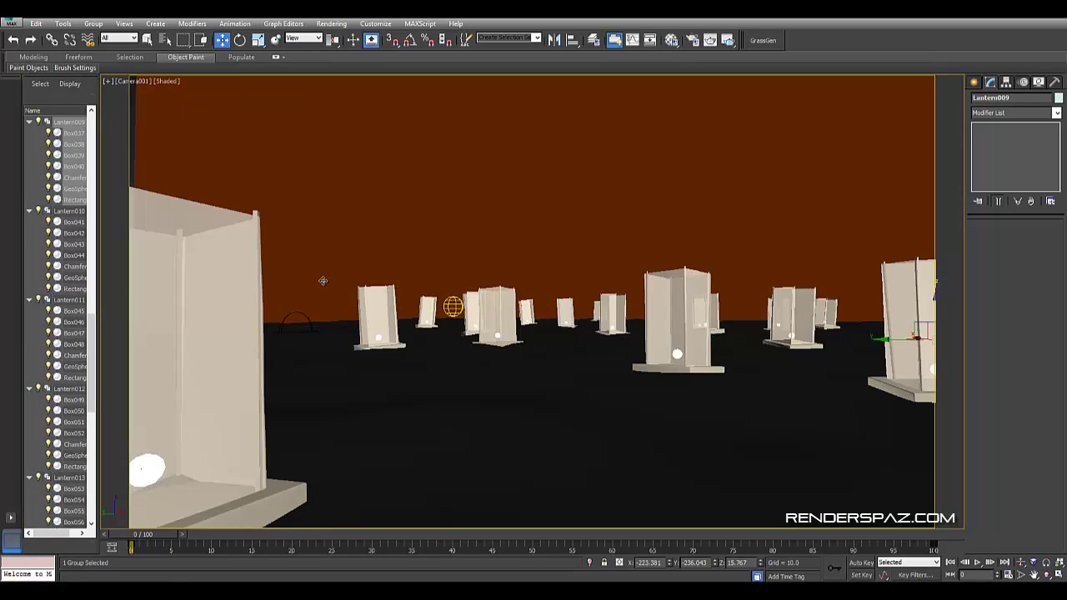
left_click_drag(917, 335, 918, 330)
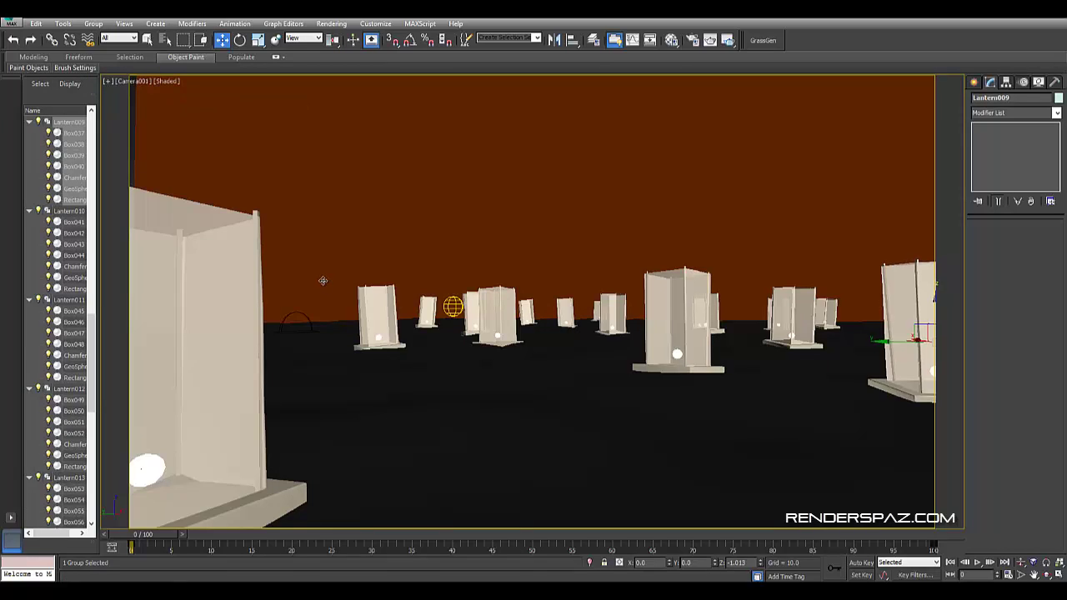
key("ctrl+z")
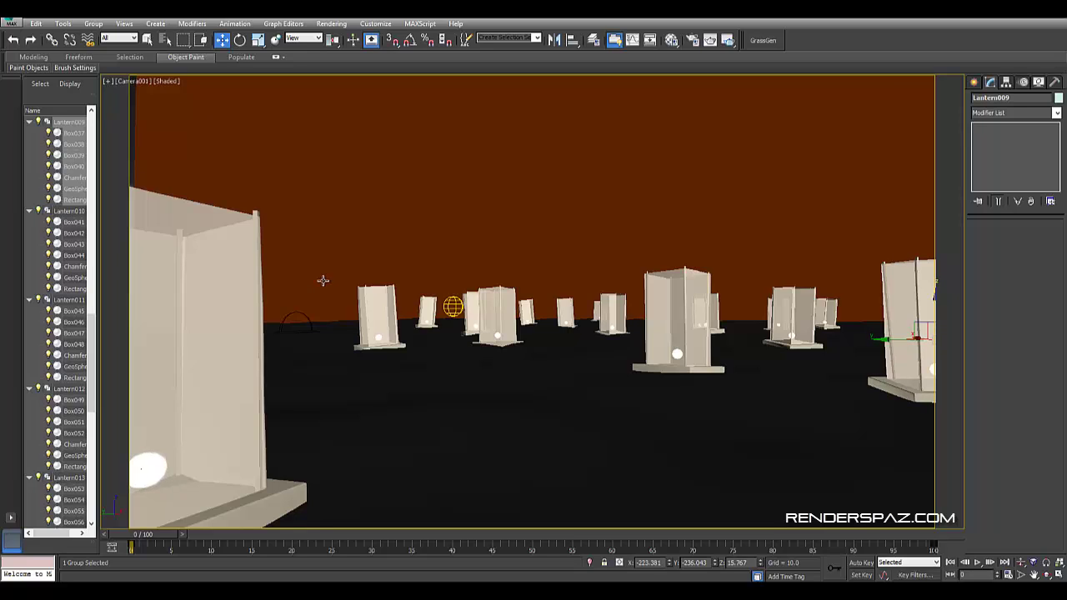
- Step through the Rendering menu toward the render effects commands
key("alt+r")
key("Down")
key("Down")
key("Down")
key("Down")
key("Down")
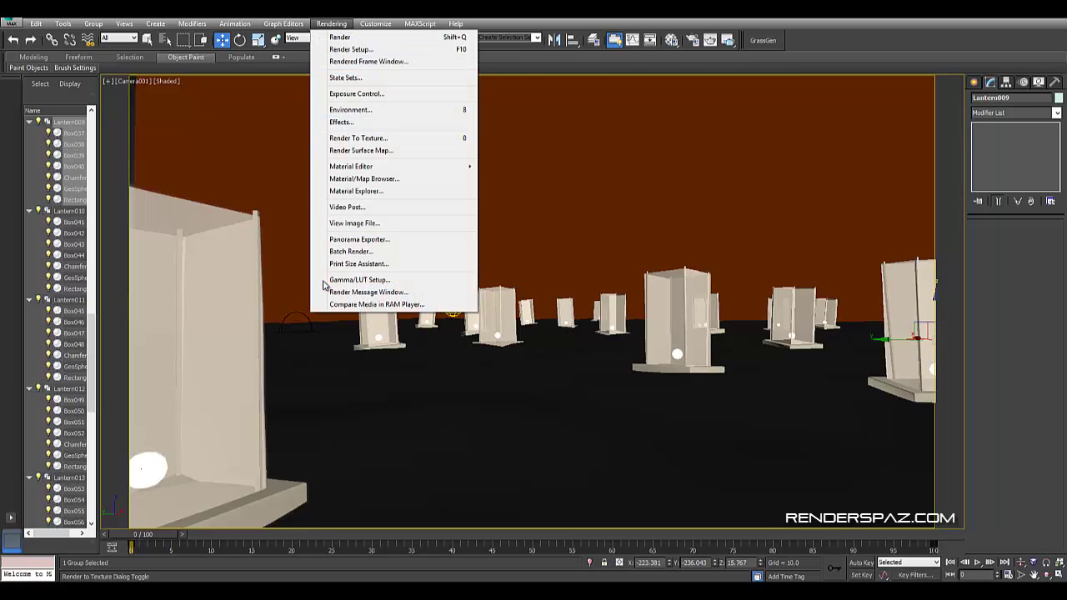
key("Up")
key("Down")
key("Down")
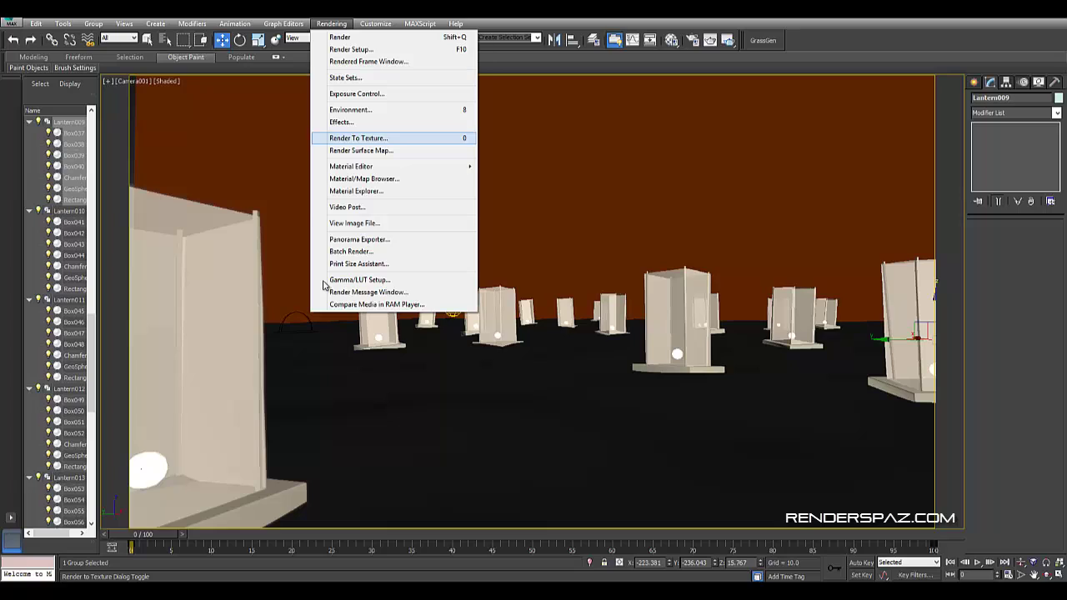
key("Down")
key("Down")
key("Down")
key("Up")
key("Up")
key("Up")
key("Up")
key("Down")
key("Down")
key("Up")
key("Up")
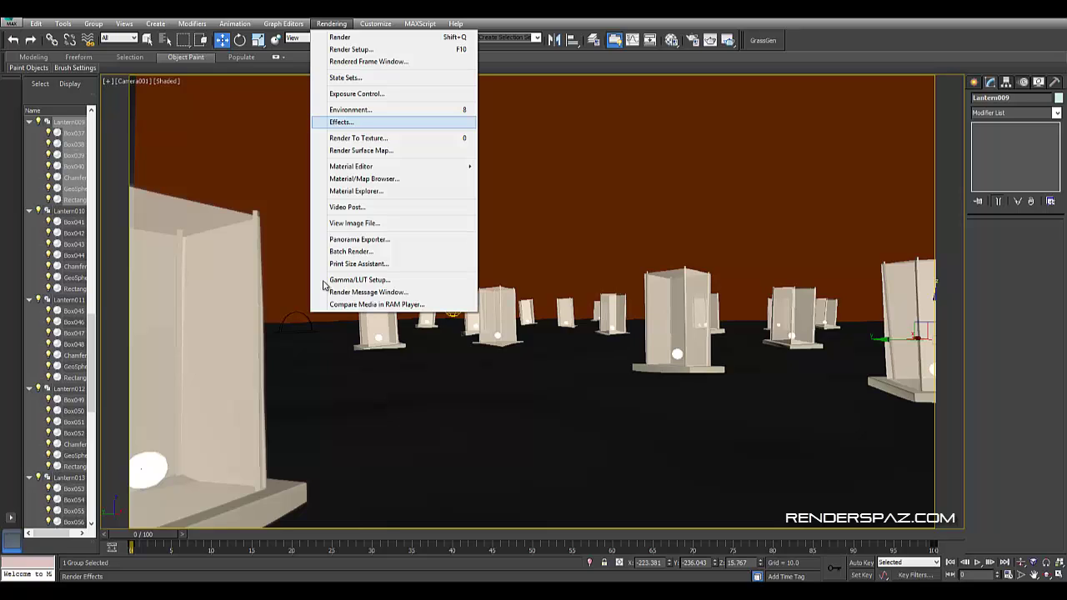
- Open the Environment and Exposure Control settings alongside a live ActiveShade render
key("Up")
key("Up")
key("Return")
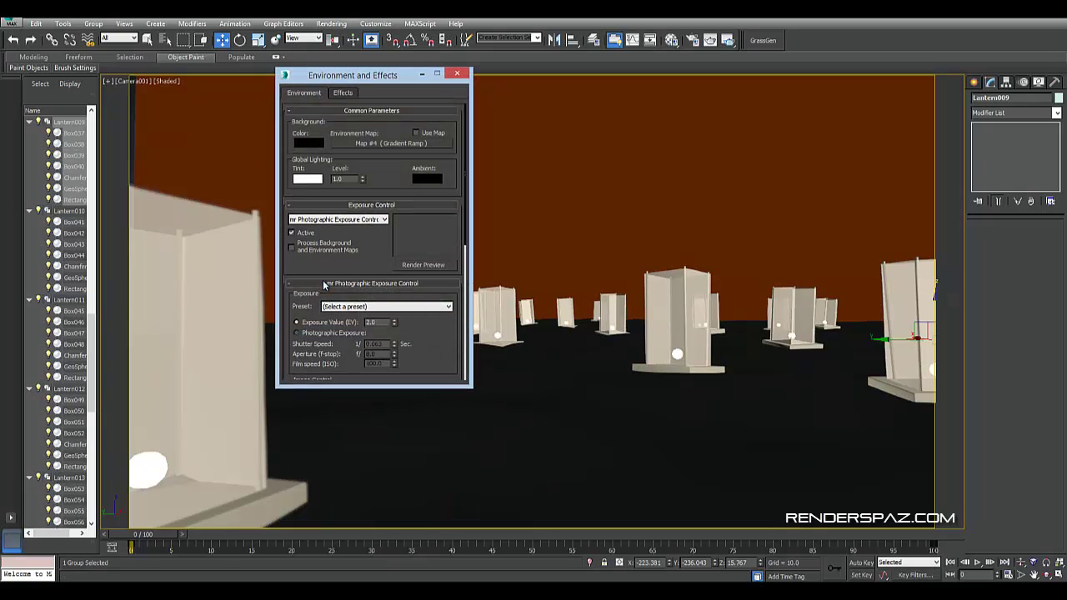
key("alt+r")
key("Return")
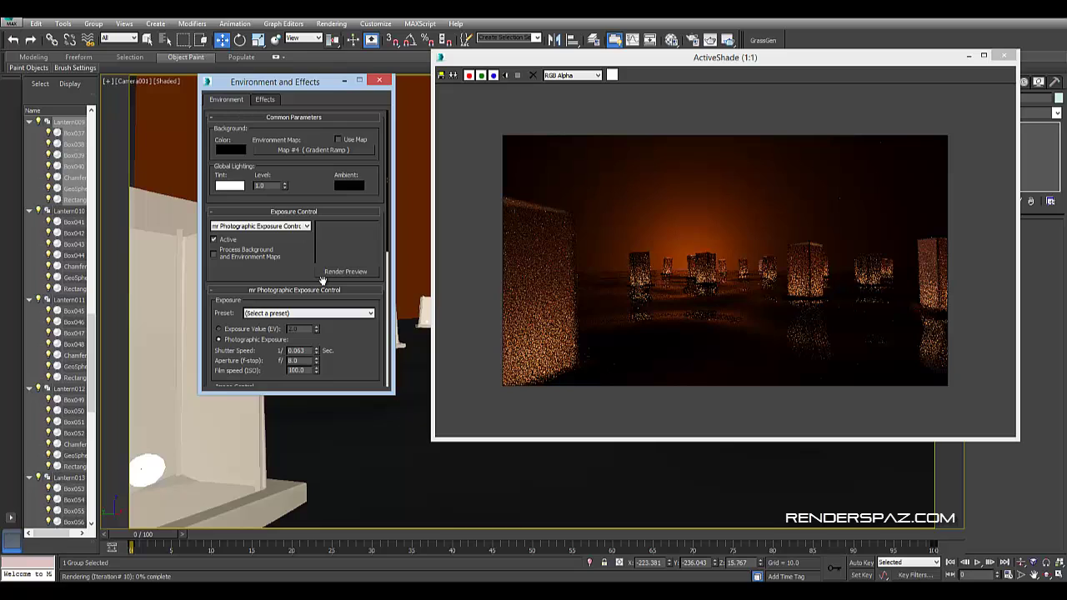
- Lower the aperture to about 3.24 and the shutter to about 0.073, then close the dialog
left_click_drag(323, 281, 323, 282)
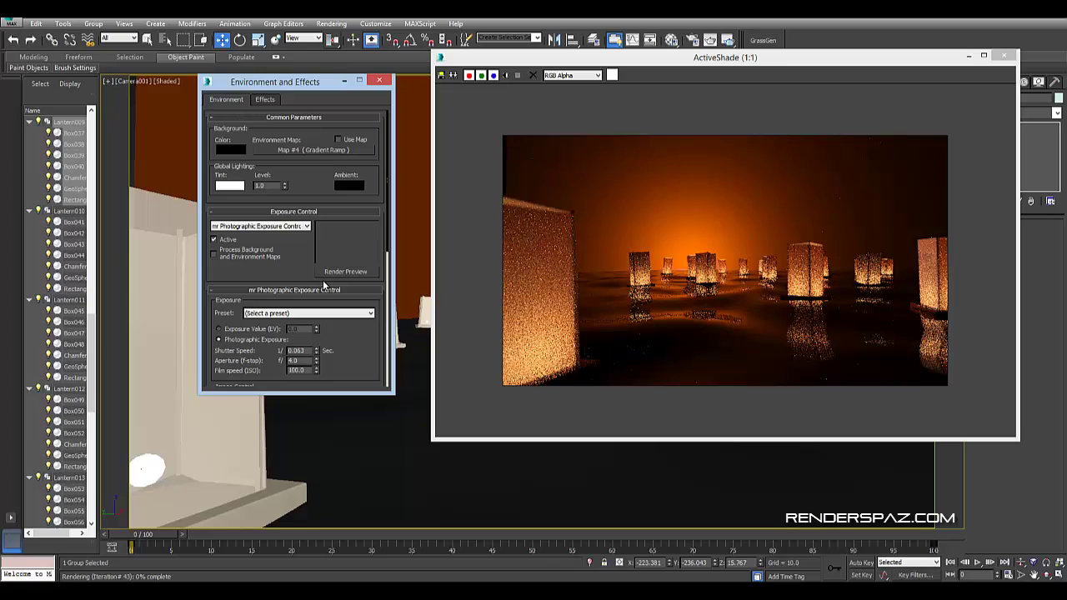
left_click_drag(316, 362, 316, 367)
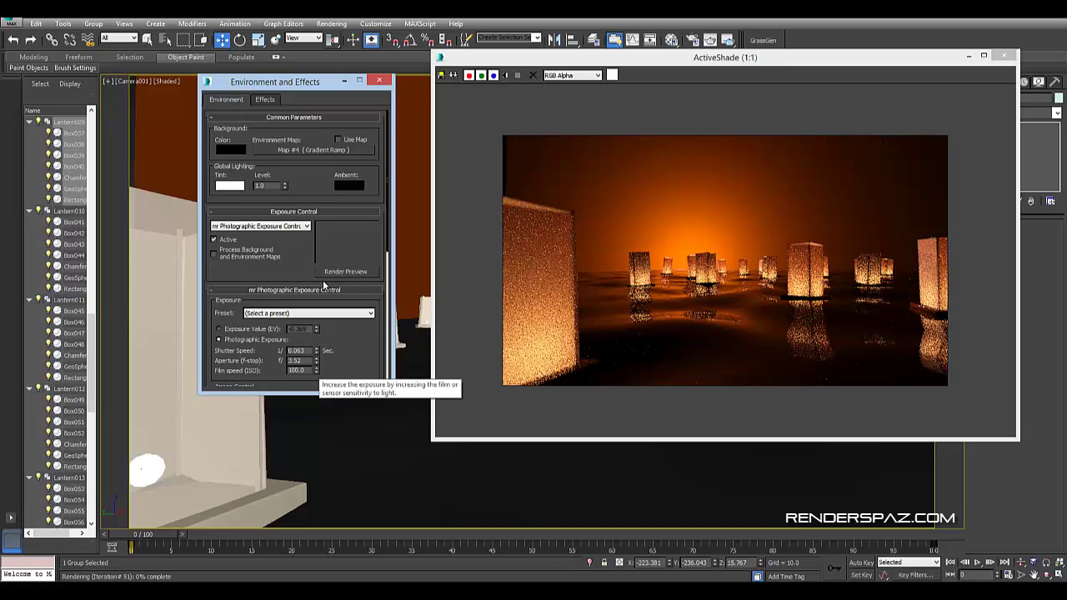
left_click_drag(323, 286, 323, 280)
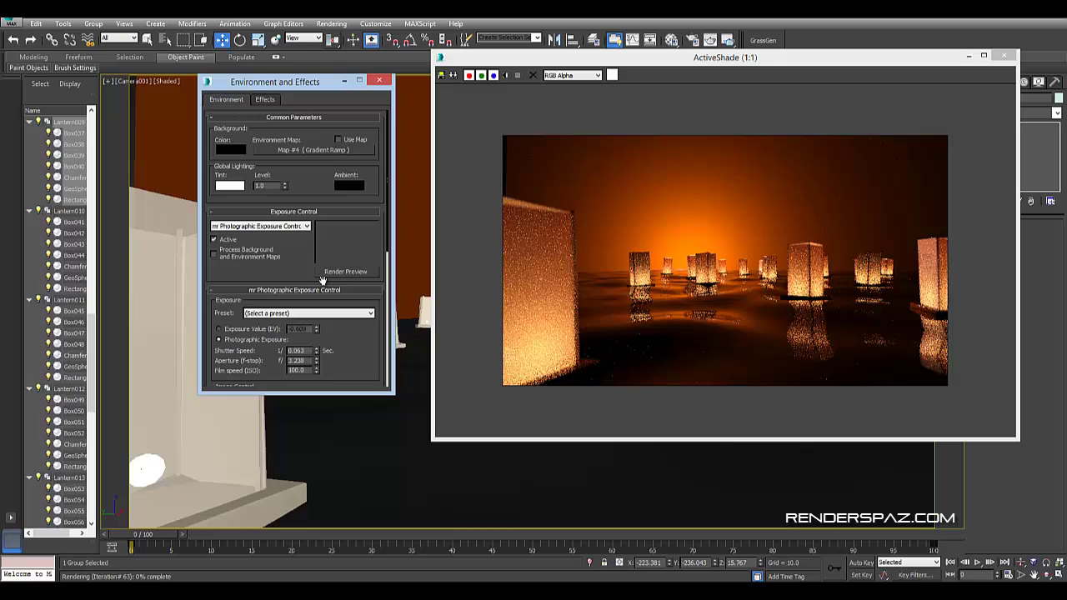
left_click_drag(324, 285, 324, 280)
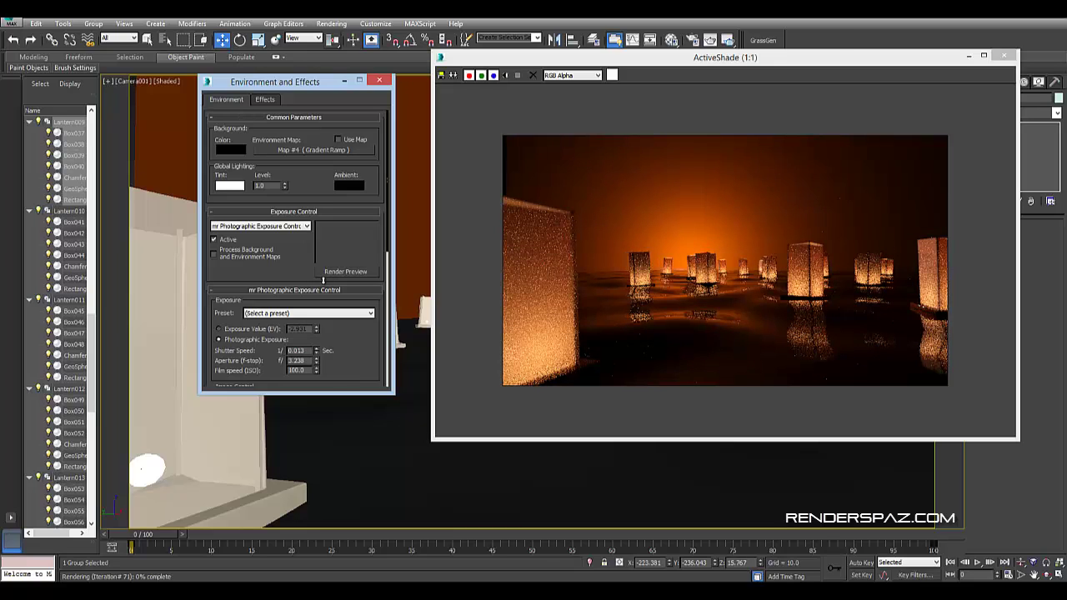
left_click_drag(323, 280, 324, 280)
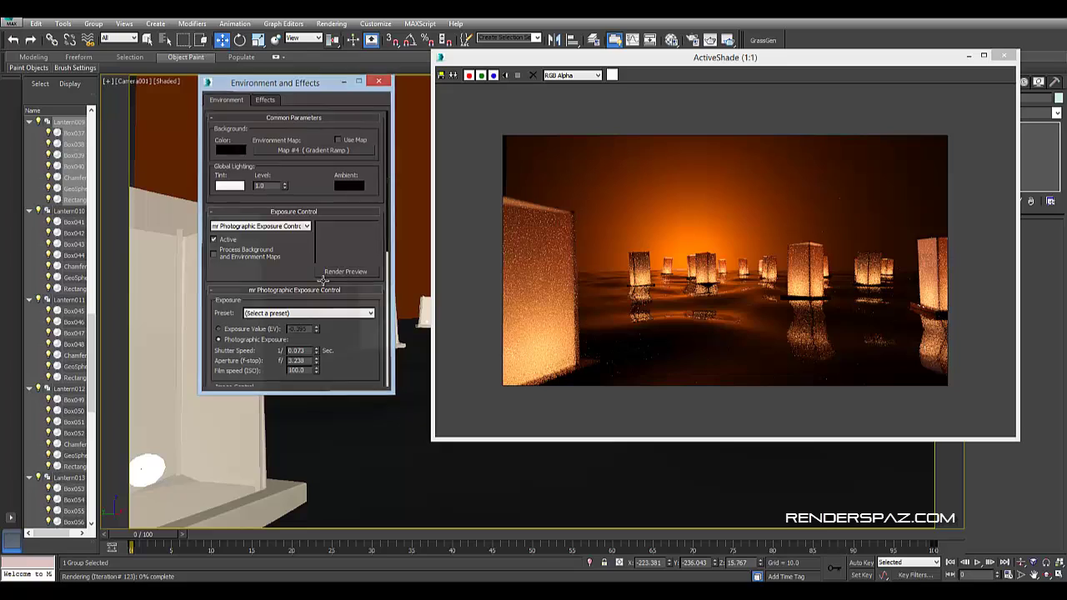
key("8")
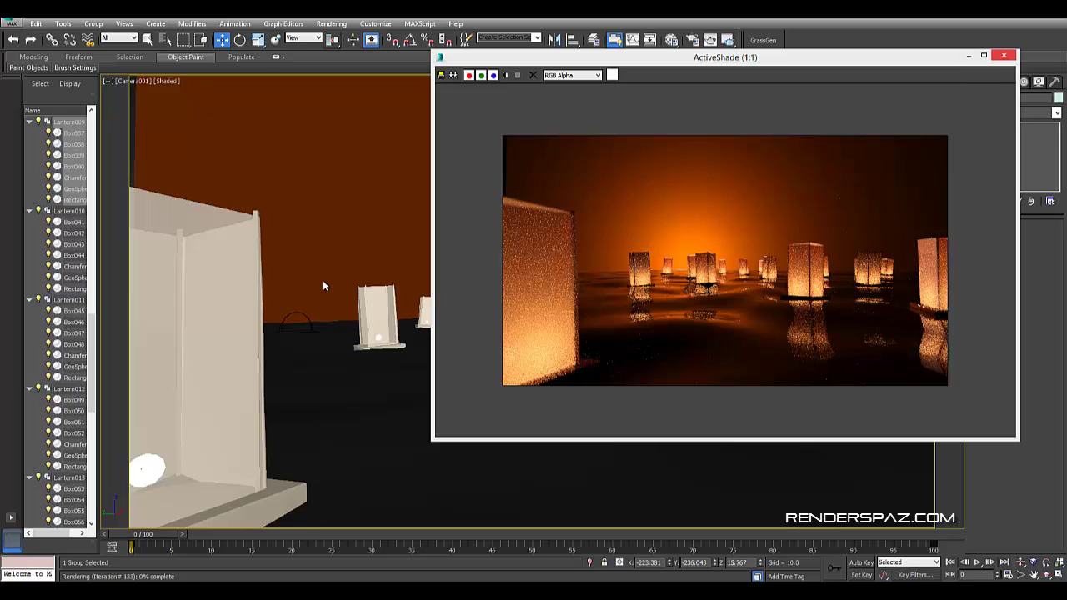
- Select Camera001 in the Top view and refocus it to target distance about 282.5 with f-stop 0.4
key("Escape")
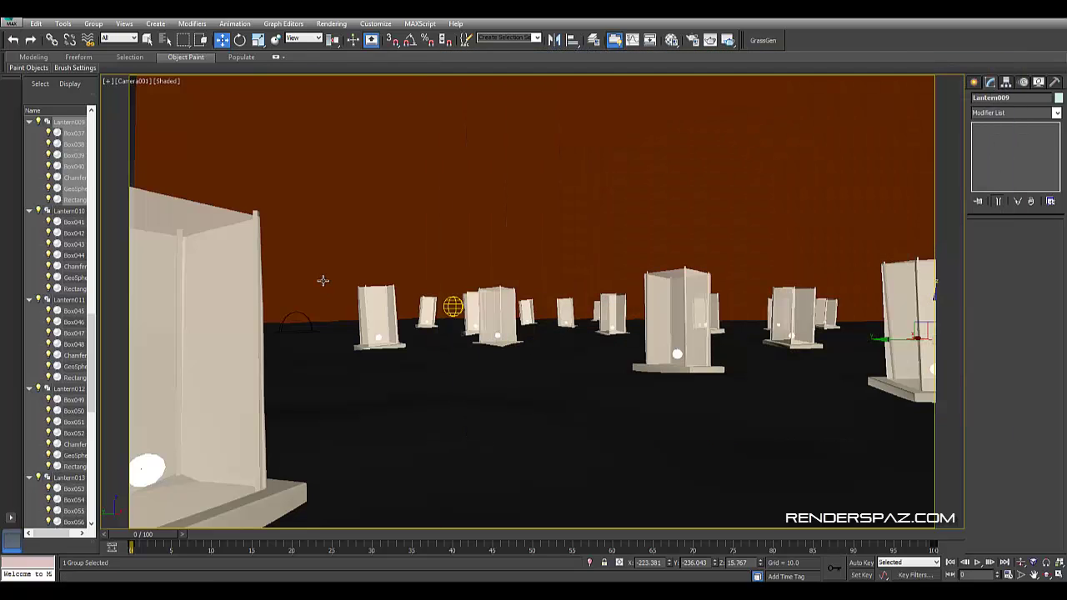
key("t")
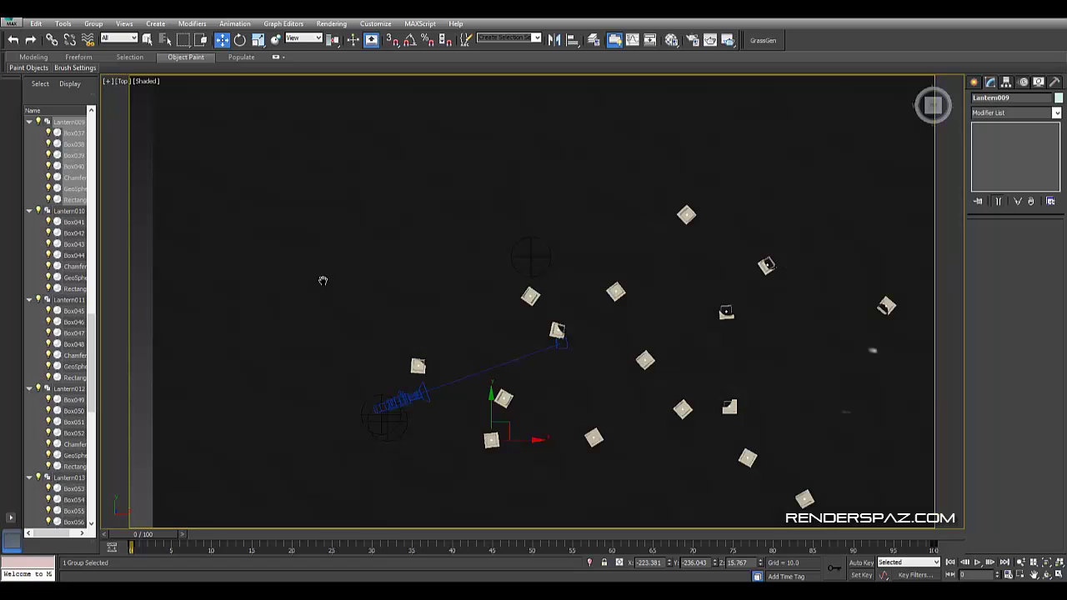
left_click(400, 398)
right_click(421, 390)
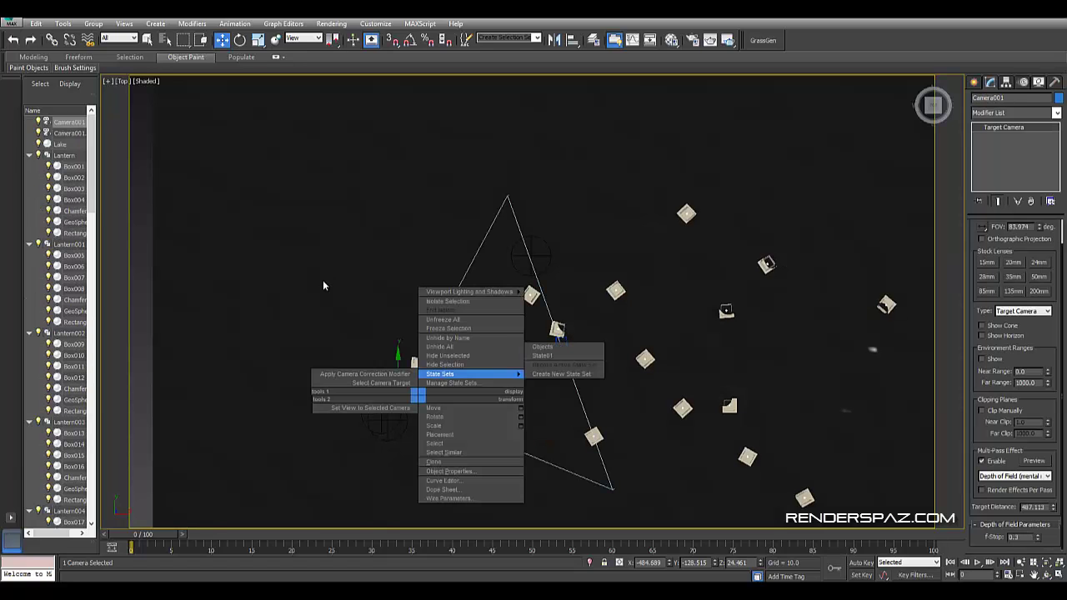
left_click(324, 283)
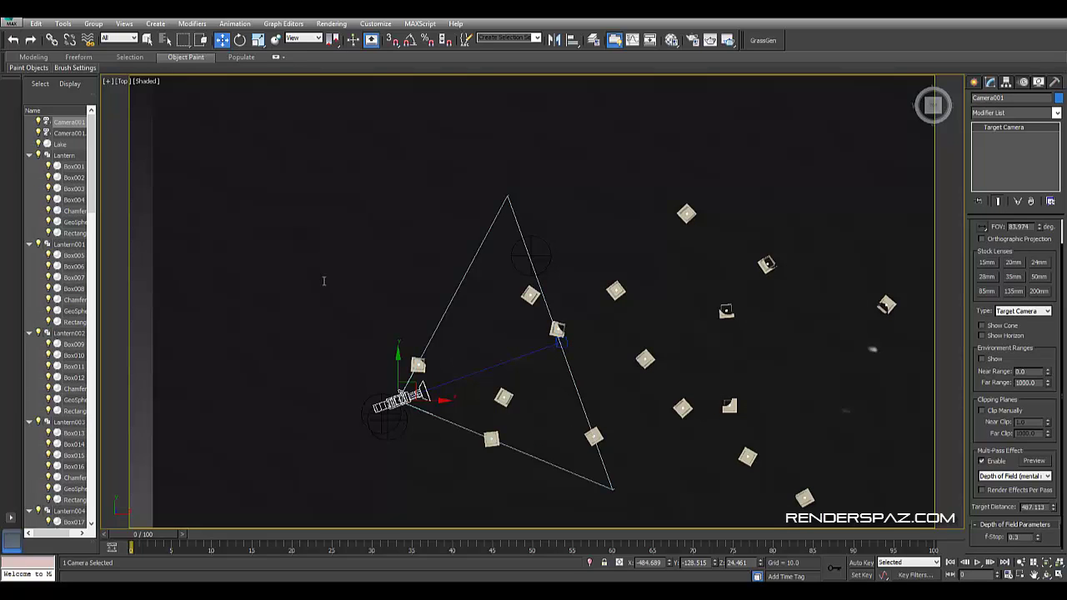
type("5")
key("Return")
key("c")
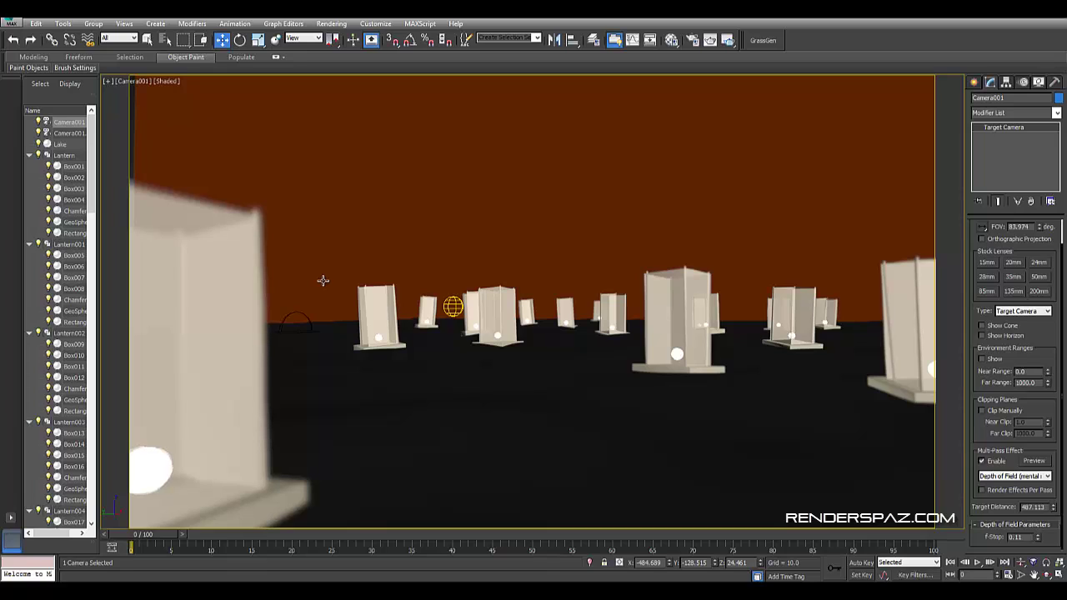
key("t")
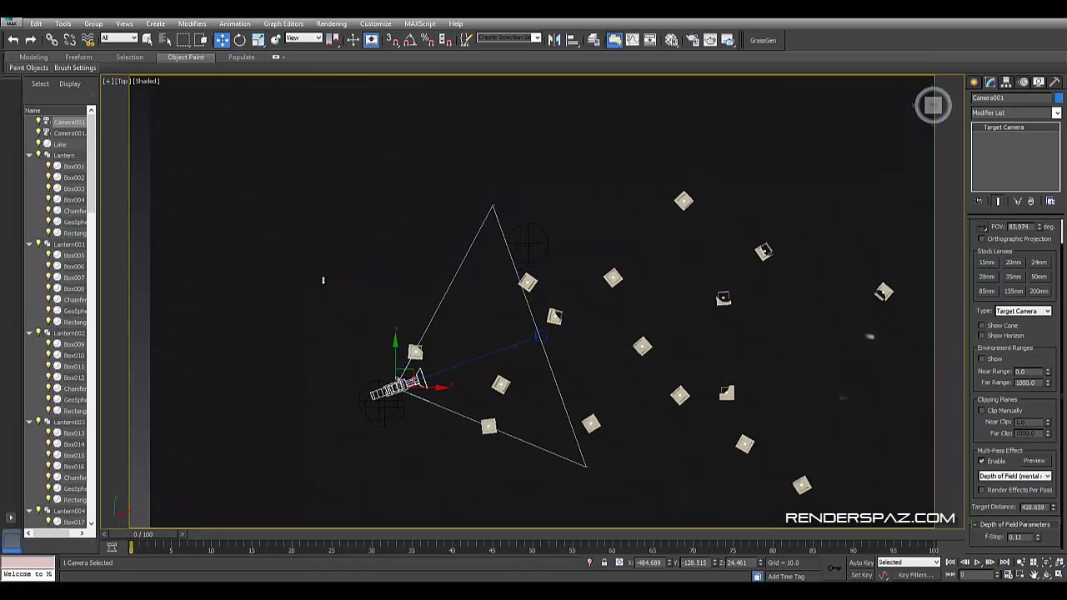
key("c")
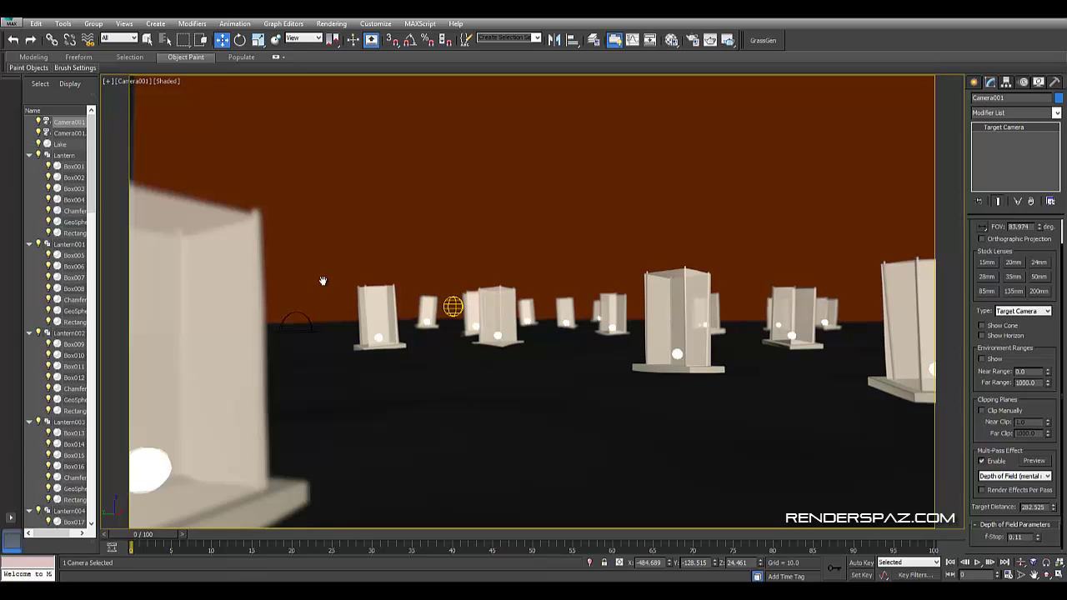
type("0.4")
key("Return")
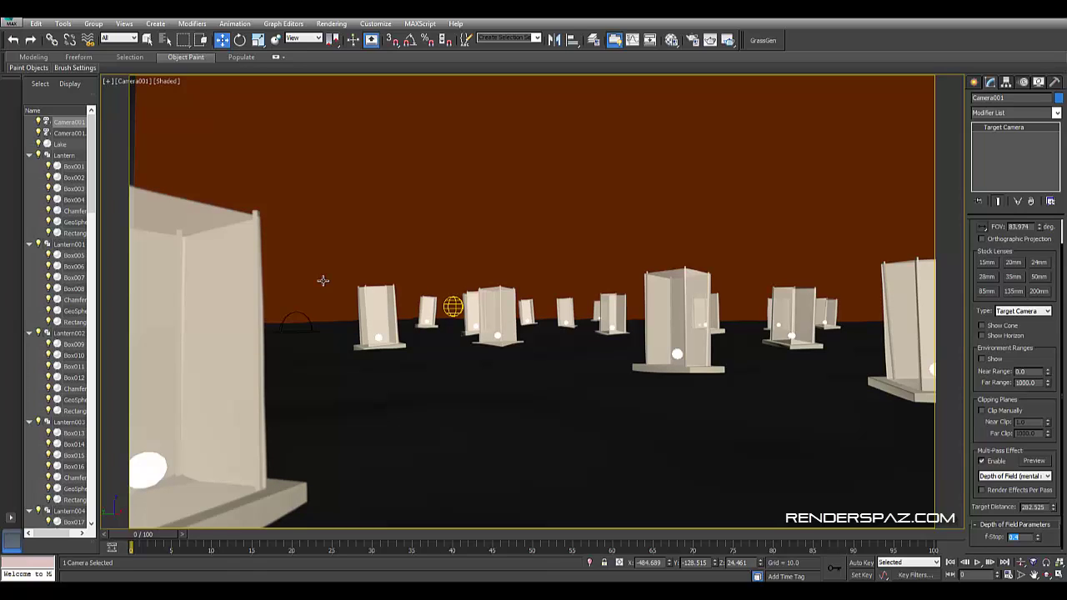
- Open the Render Setup settings from the rendering commands
key("shift+q")
key("Down")
key("Escape")
key("Down")
key("Down")
key("Return")
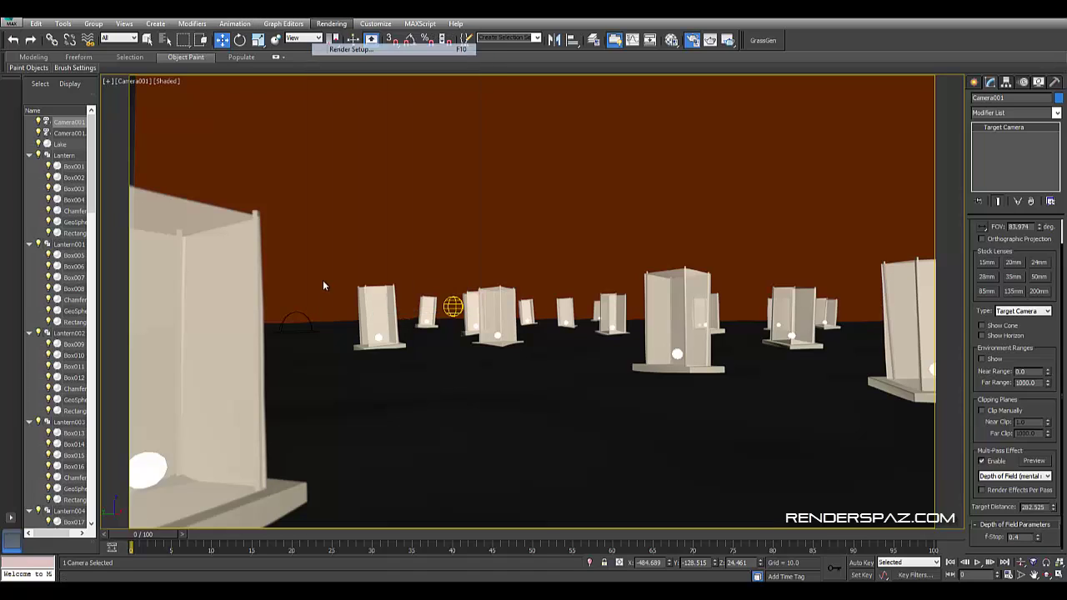
- On the iray Renderer tab, set image filtering to Triangle with width 3.0
key("ctrl+Tab")
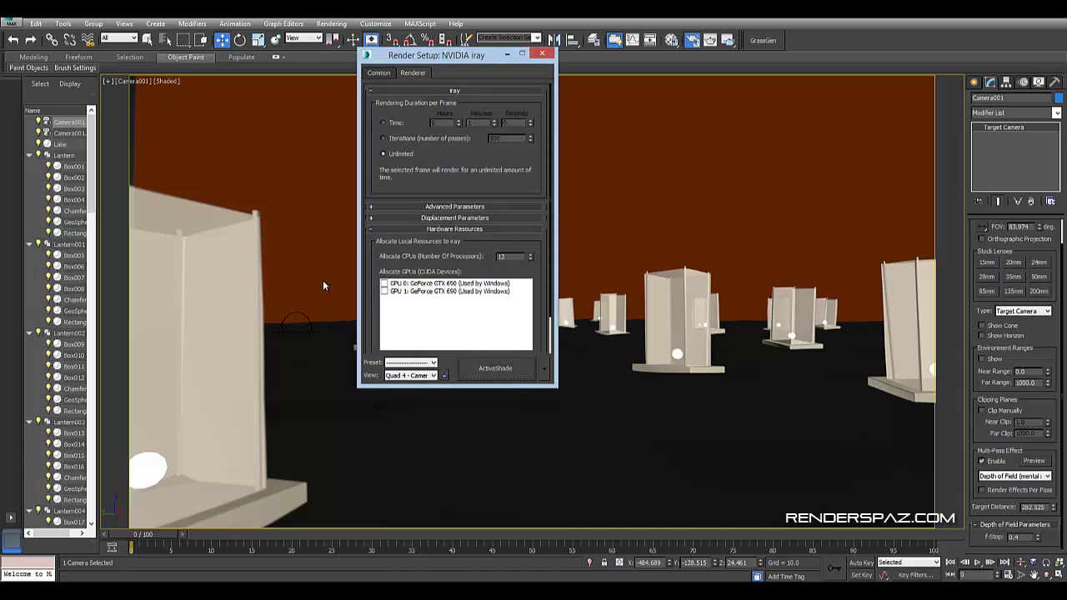
key("Down")
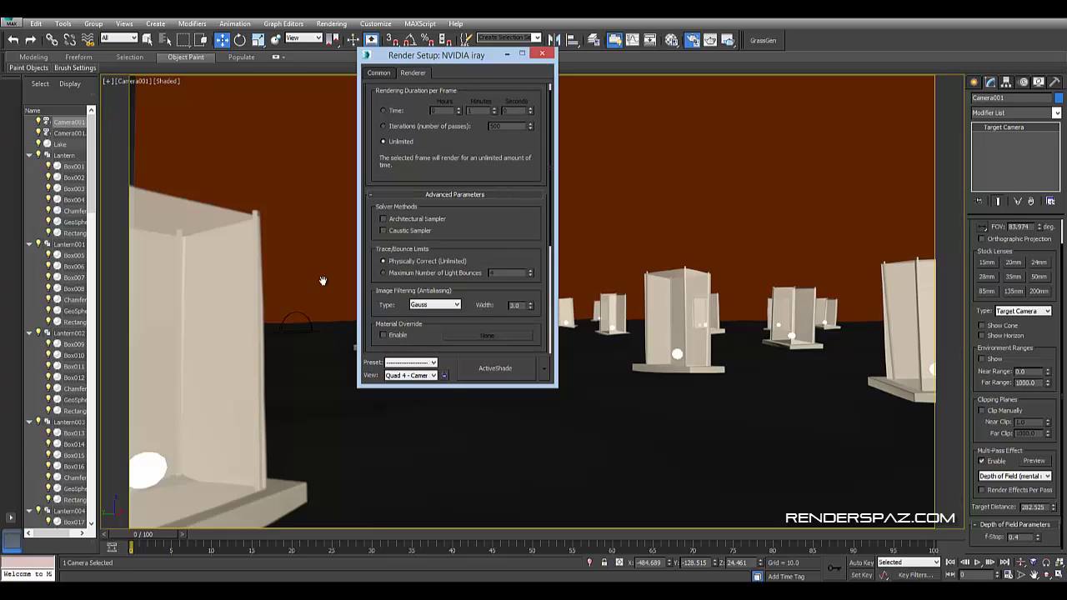
key("alt+Down")
key("Down")
key("Return")
- Enable both GPUs for rendering under Hardware Resources
scroll(323, 280, "down", 1)
scroll(323, 282, "down", 1)
scroll(324, 286, "down", 1)
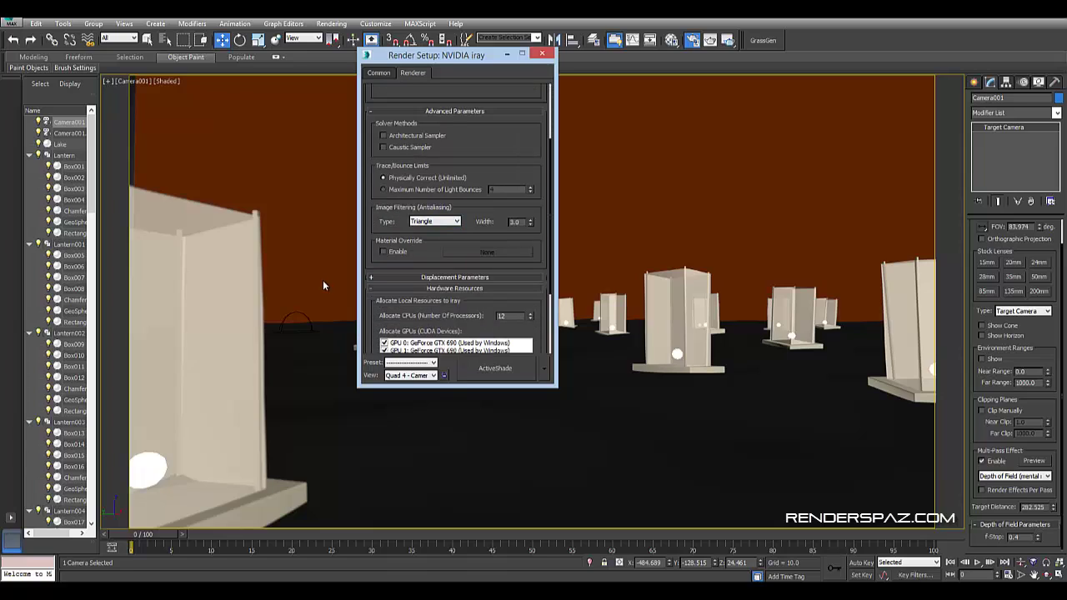
left_click(455, 288)
scroll(325, 286, "up", 1)
scroll(324, 286, "up", 1)
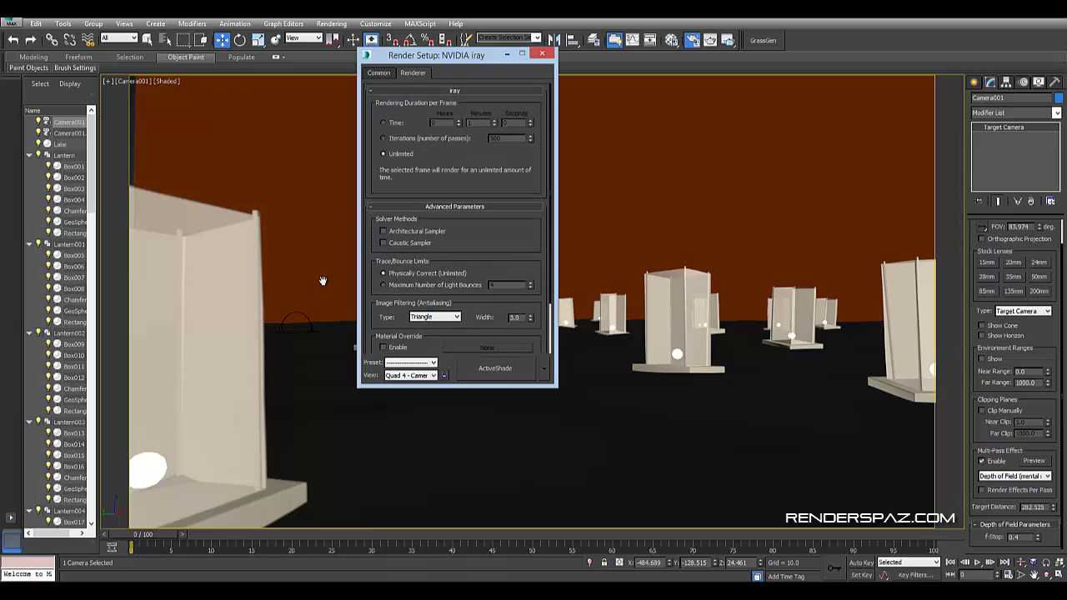
scroll(324, 286, "down", 1)
scroll(324, 286, "down", 1)
left_click(454, 324)
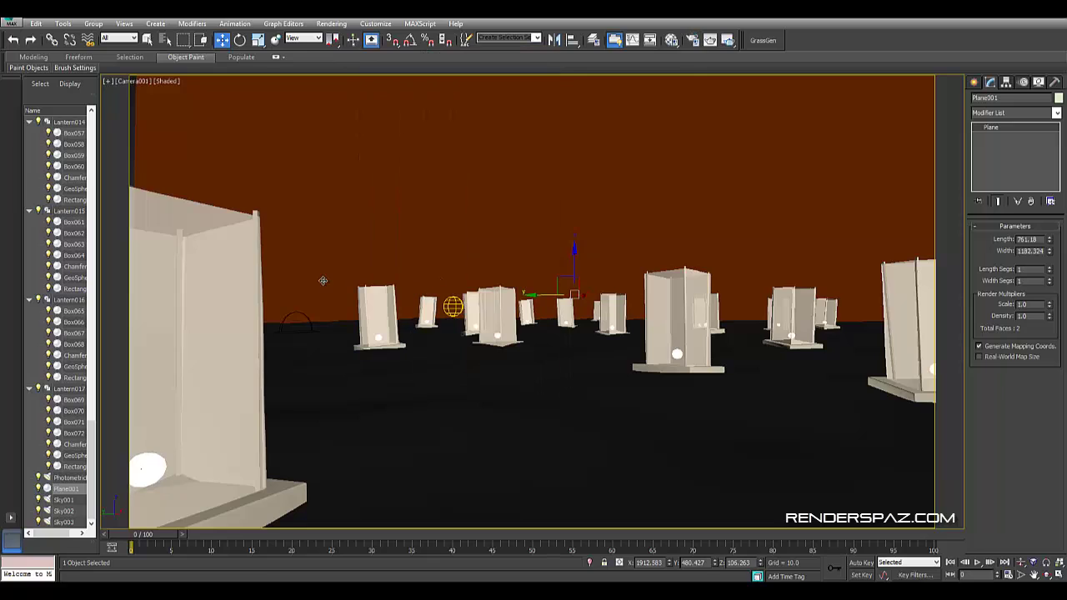
- Nudge Plane001 slightly and launch a fresh ActiveShade render of the camera view
left_click_drag(323, 281, 324, 286)
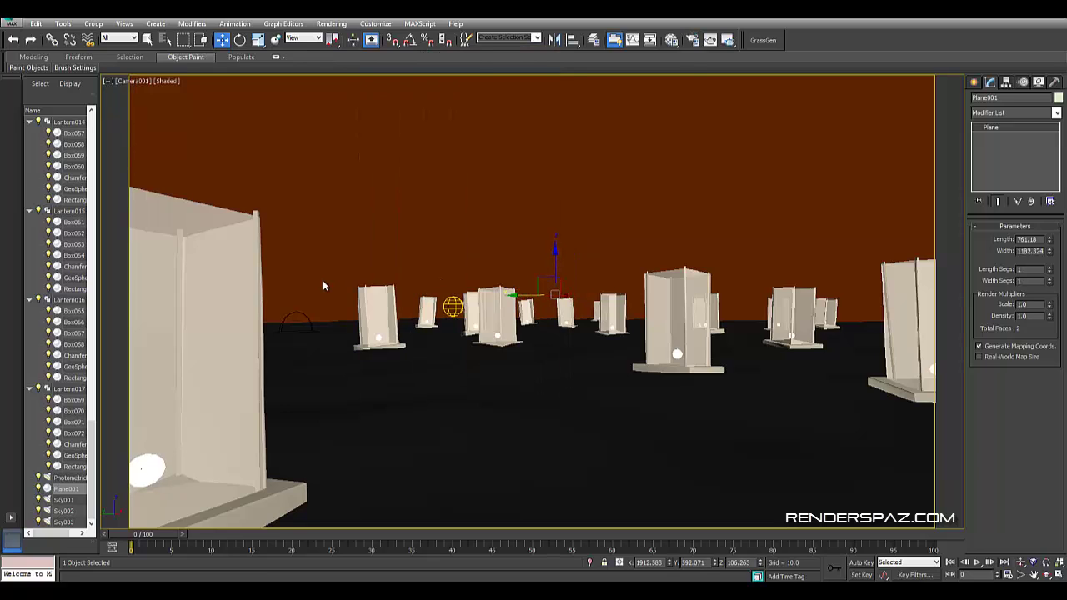
key("alt+r")
key("Escape")
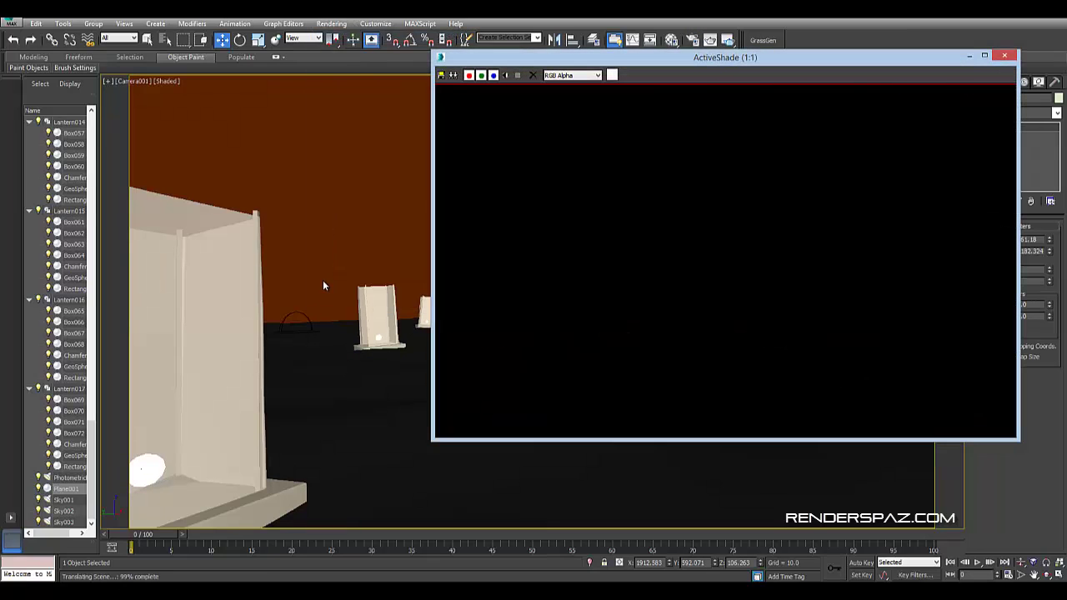